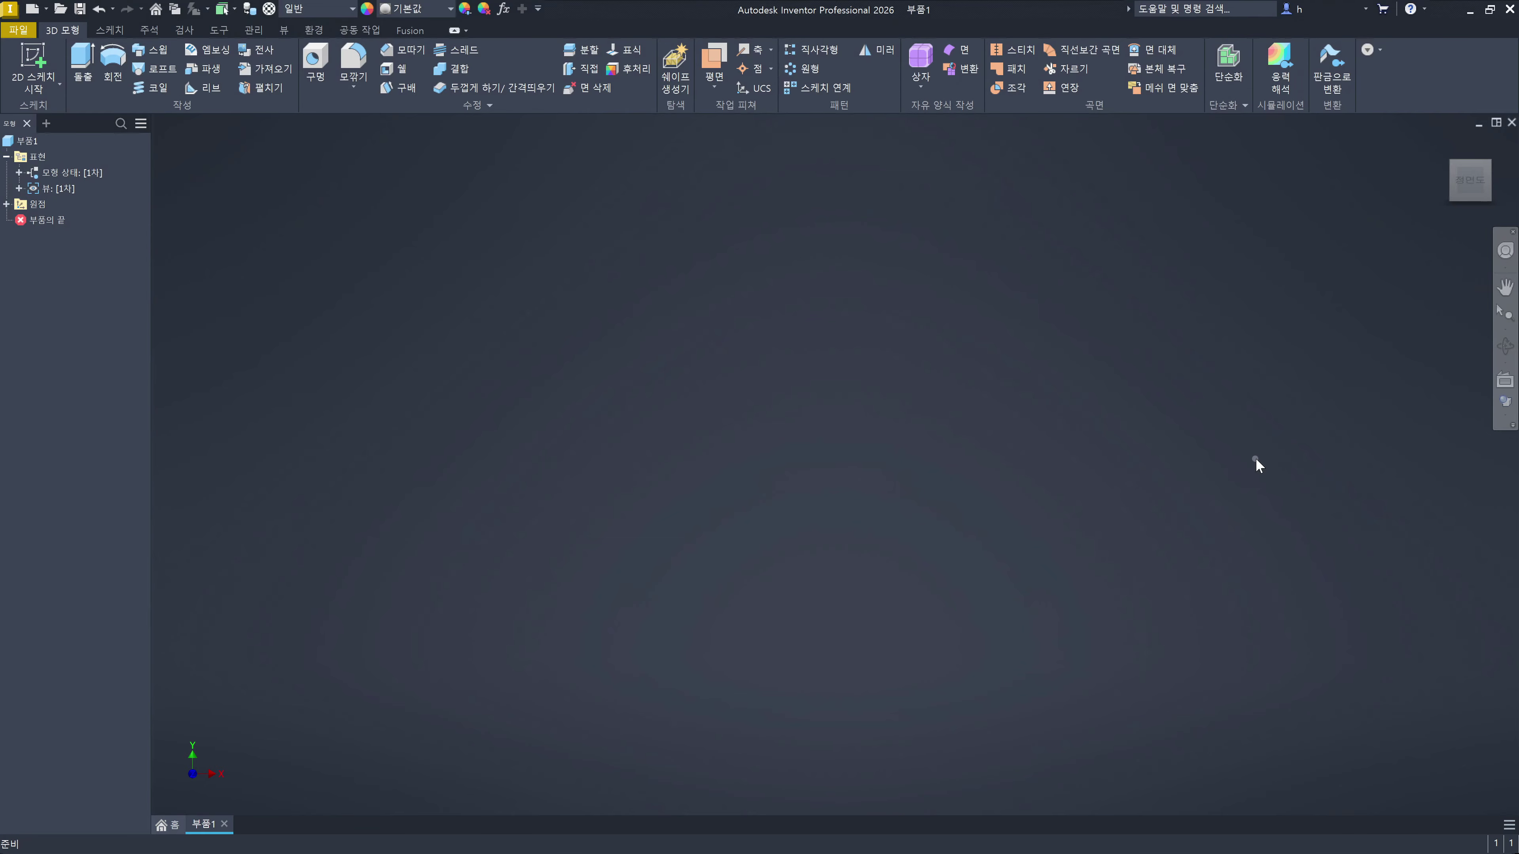
key("s")
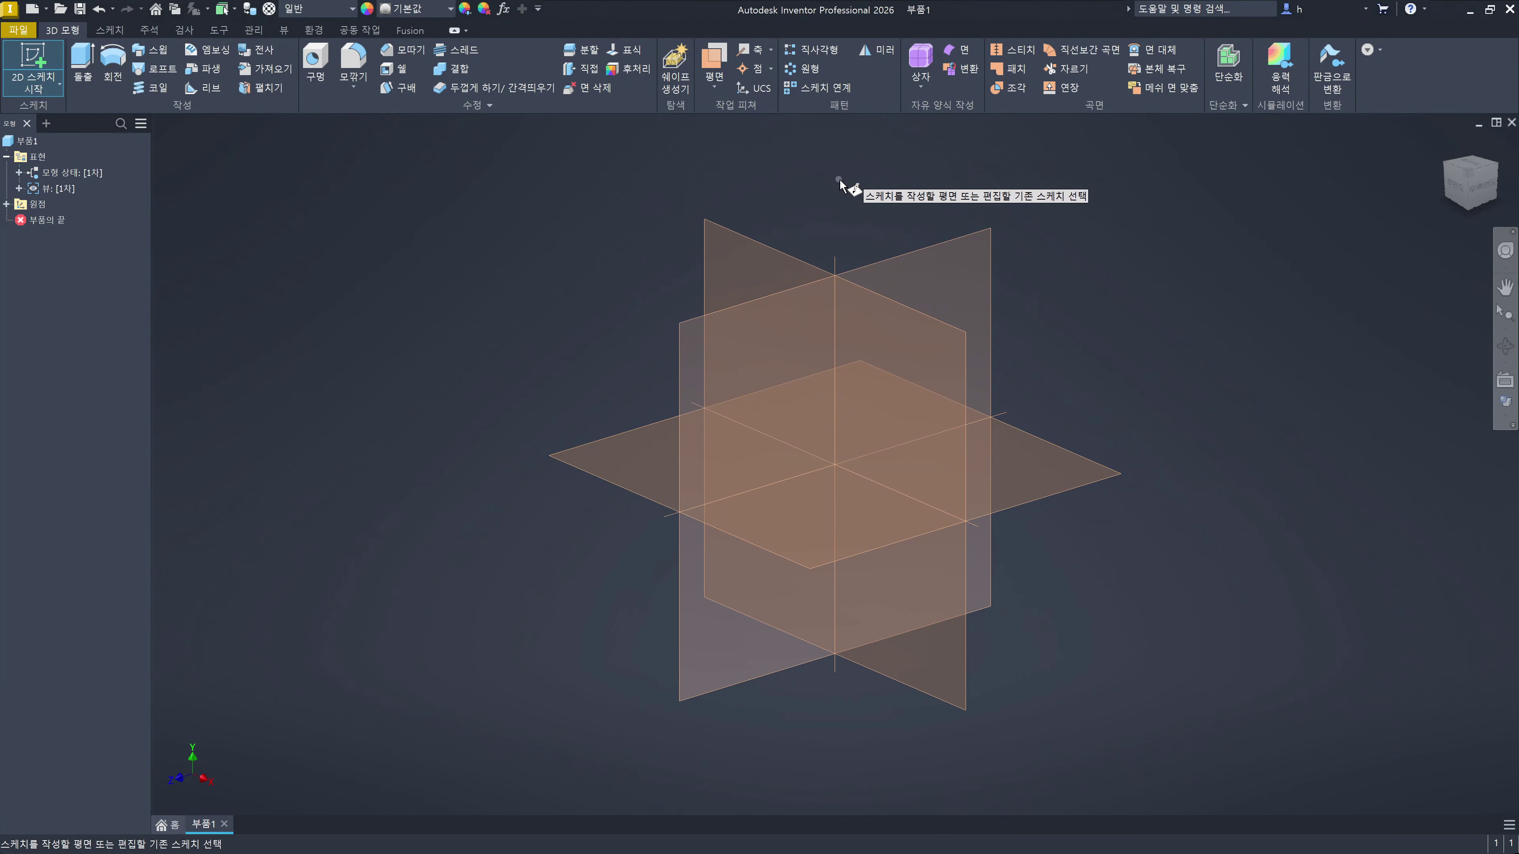
left_click(737, 257)
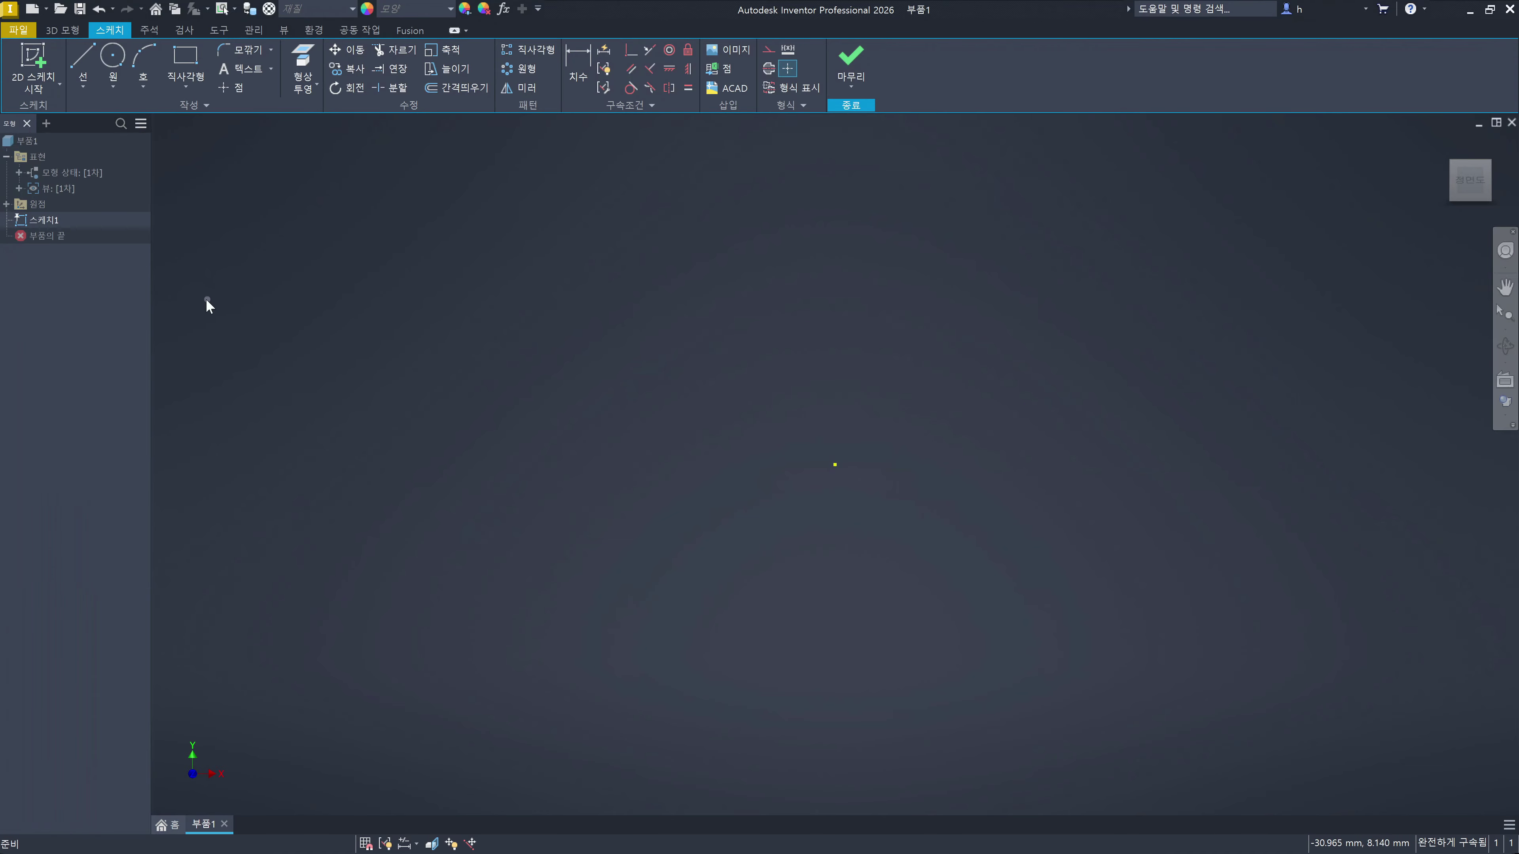
left_click(847, 72)
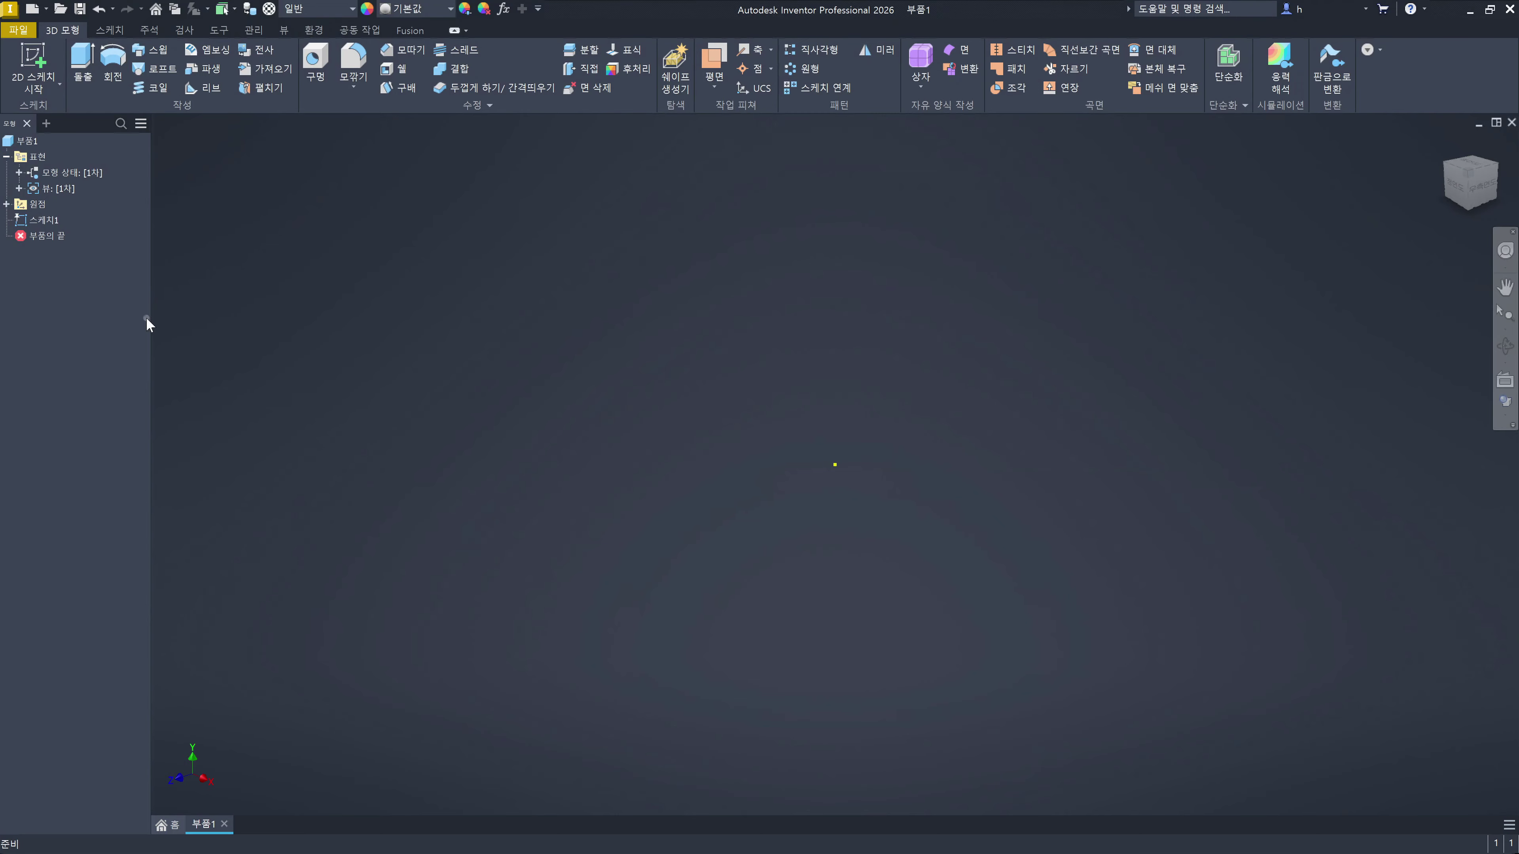
left_click(60, 238)
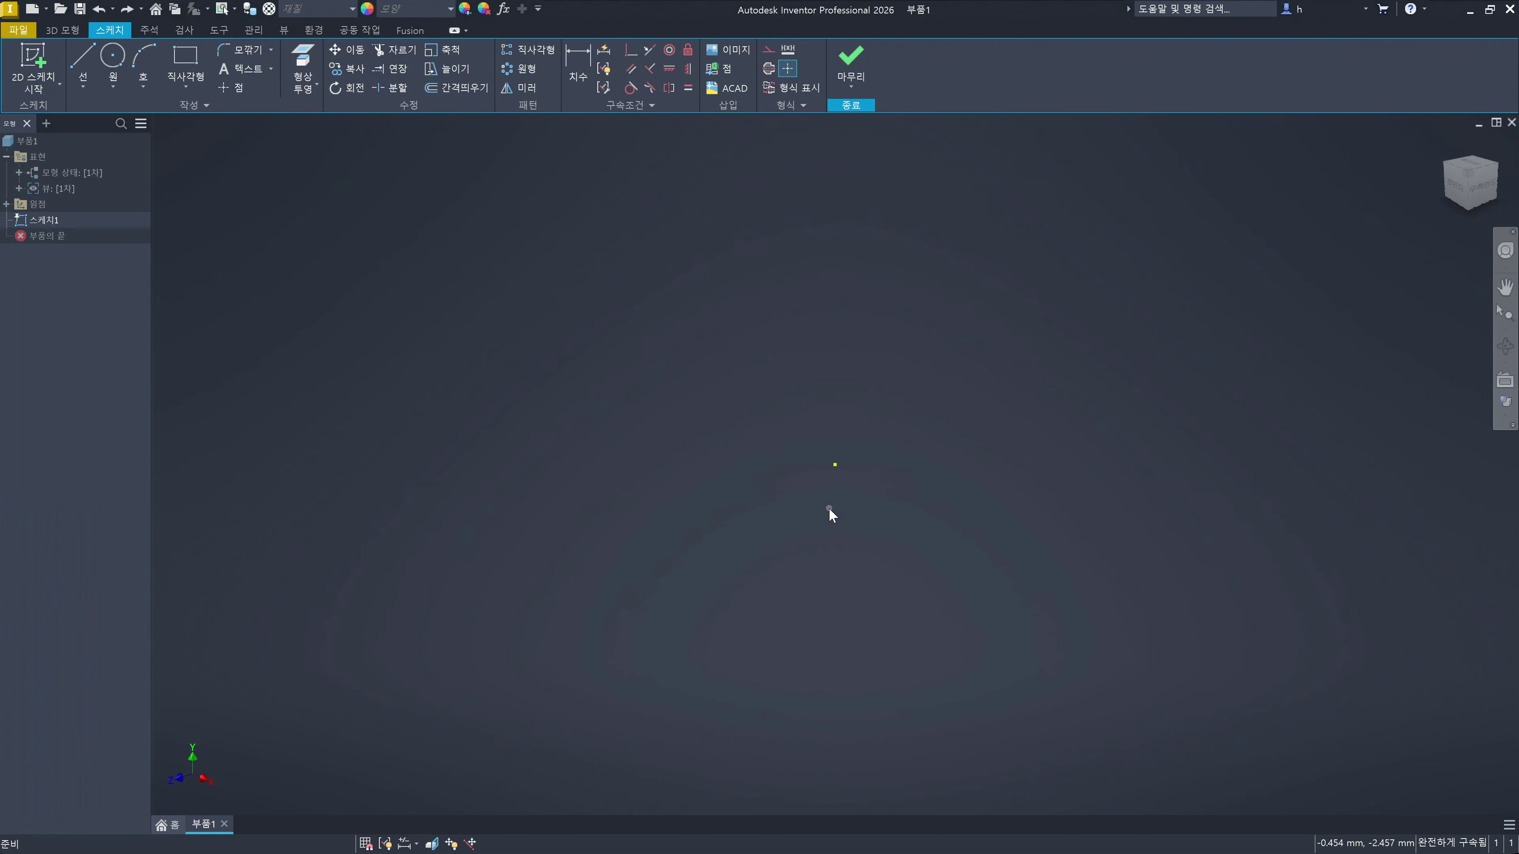
key("ctrl+z")
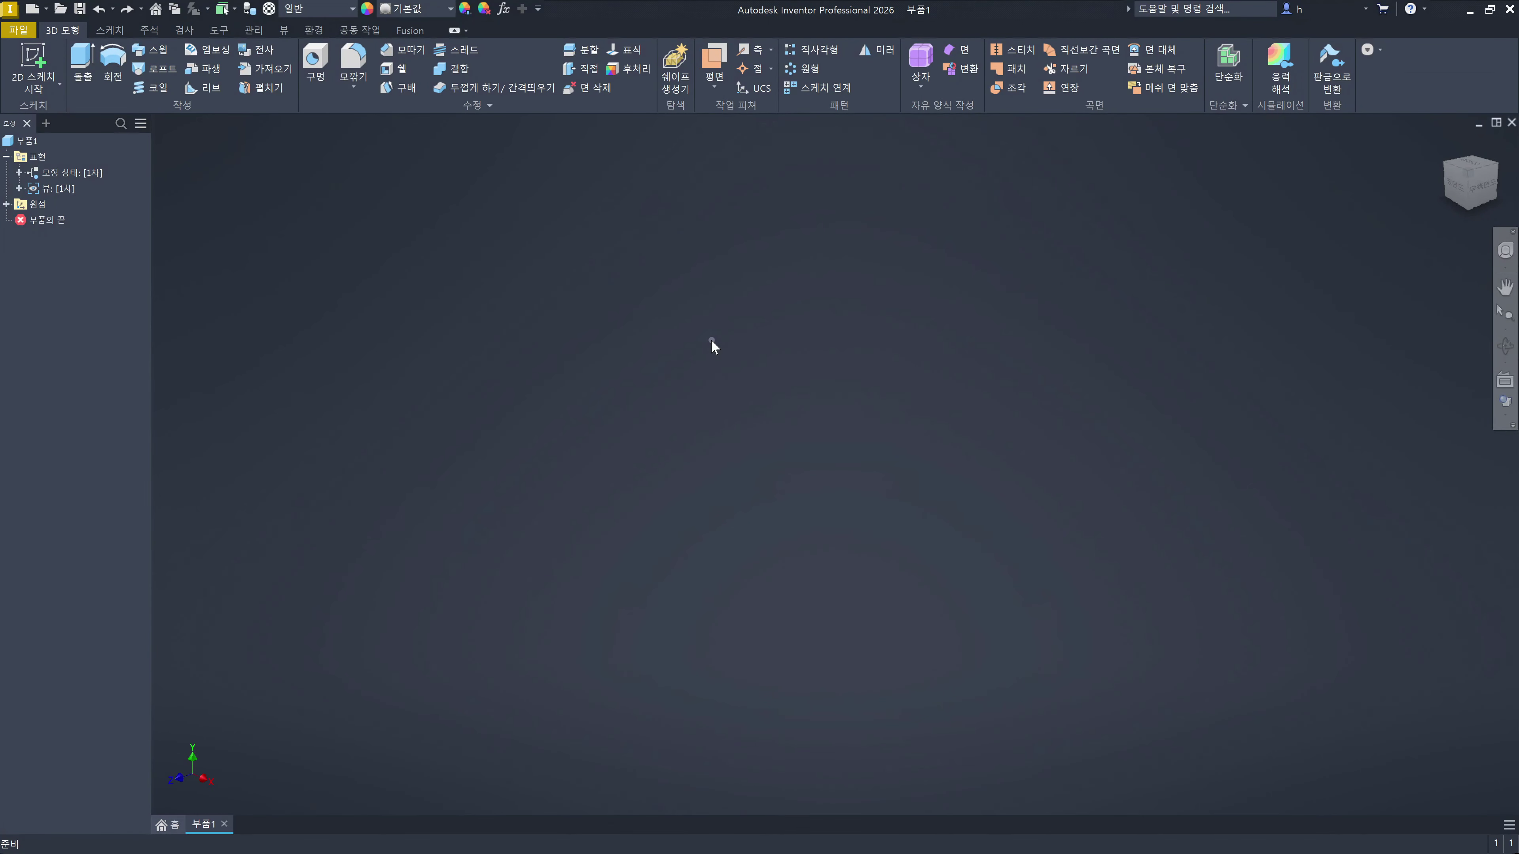
Step: Start a new 2D sketch on the horizontal XZ origin plane
key("s")
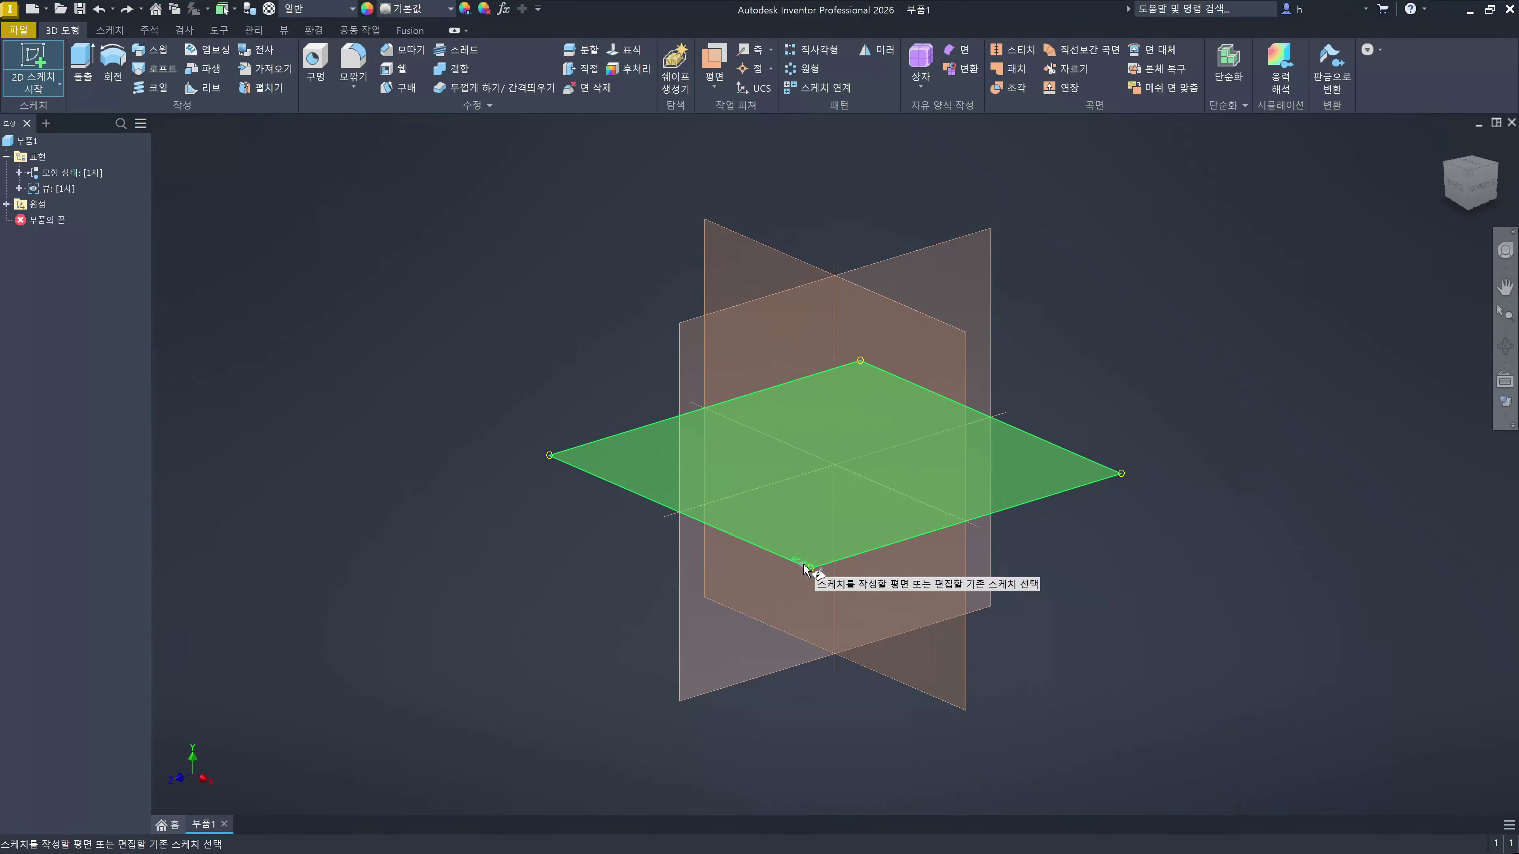
left_click(1069, 480)
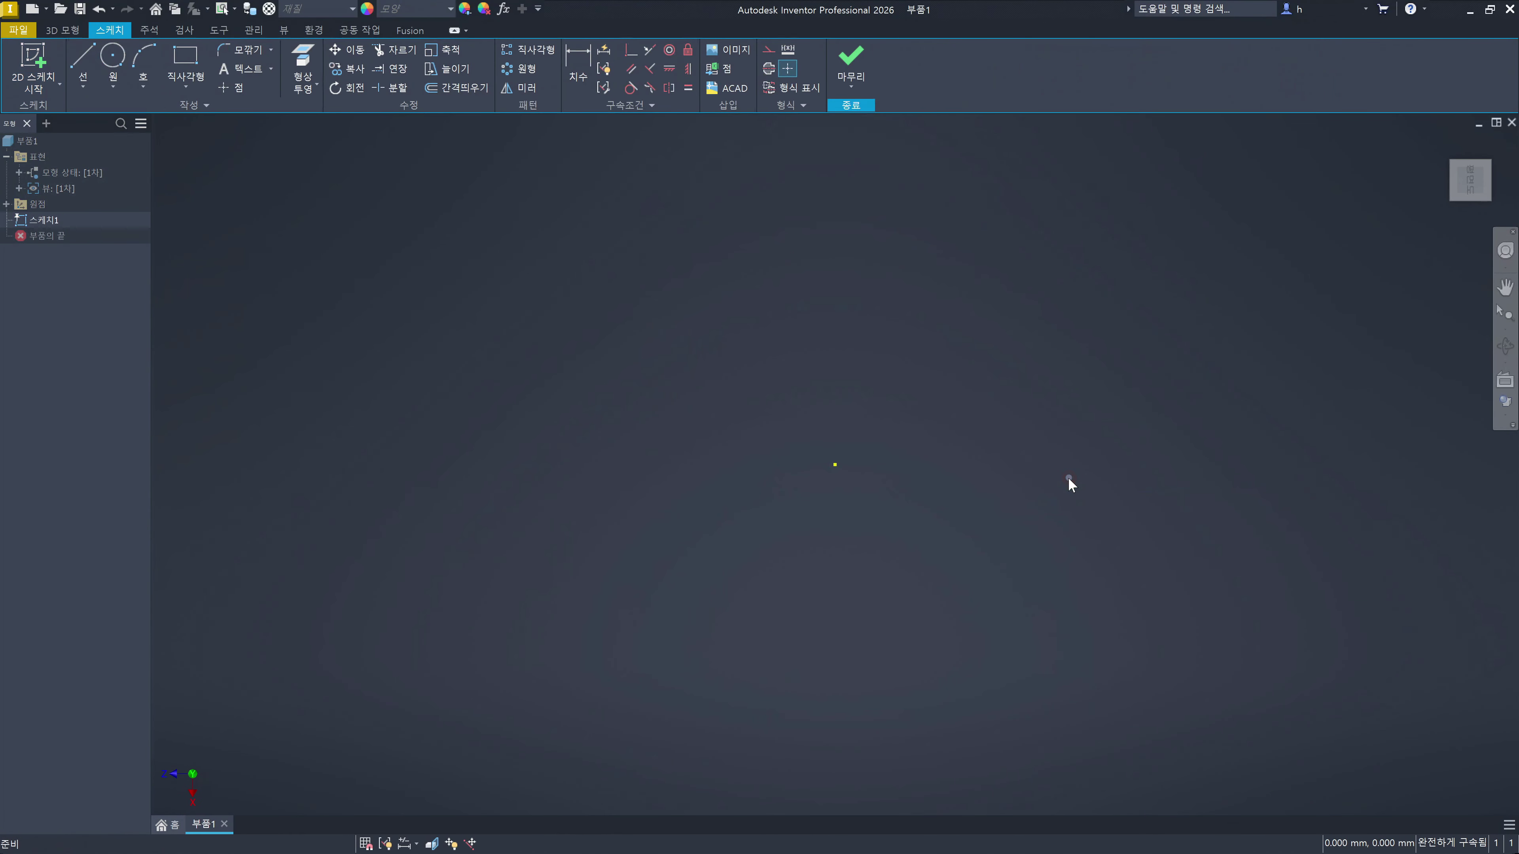
mouse_move(1475, 179)
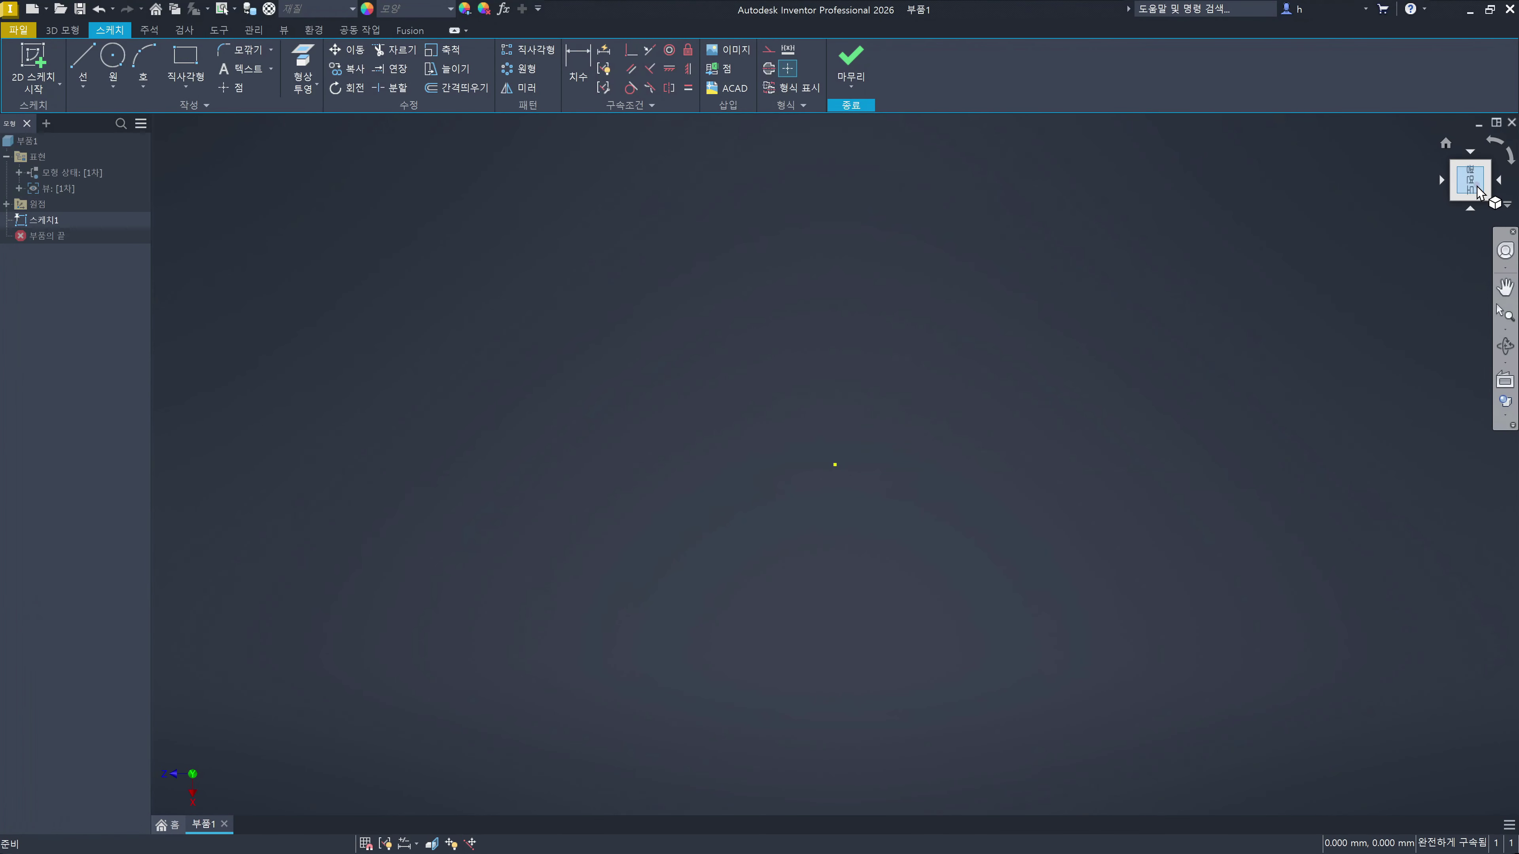
left_click(1495, 144)
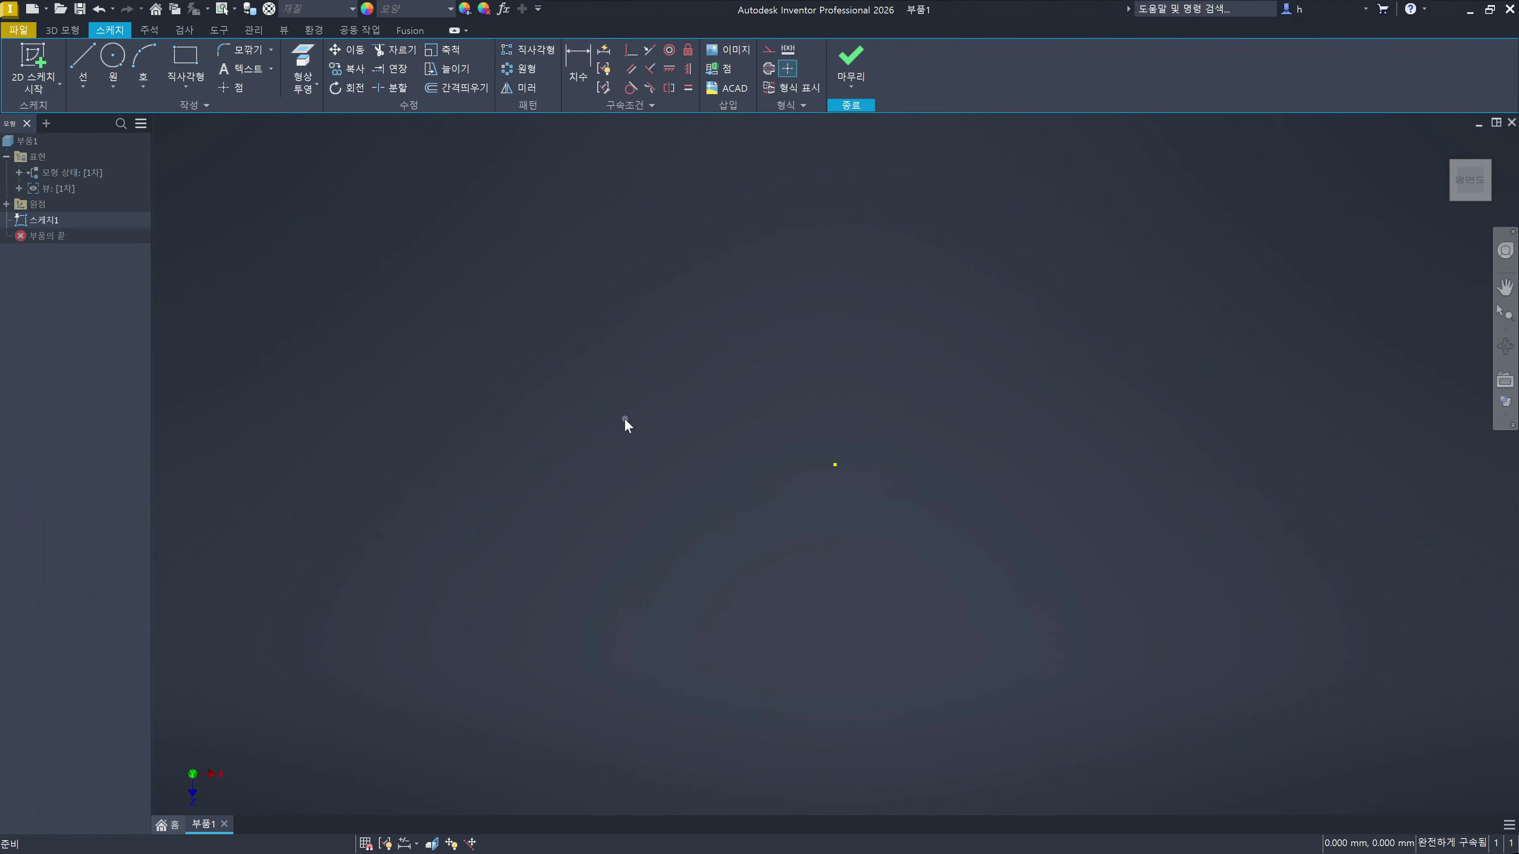
Step: Draw a 100 by 100 mm square extending up and right from the sketch origin
left_click(186, 59)
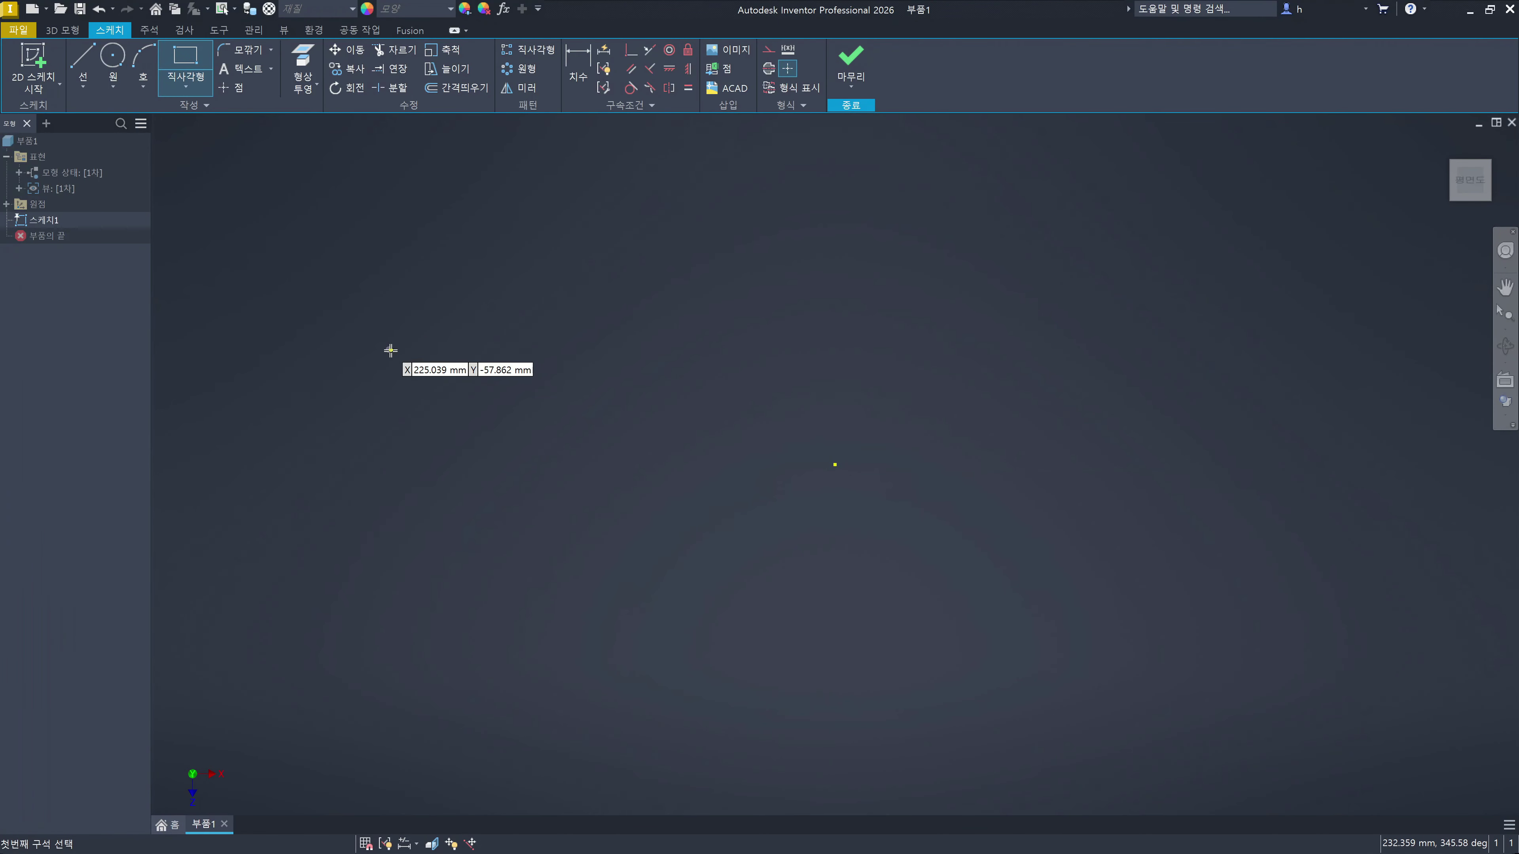
left_click(834, 467)
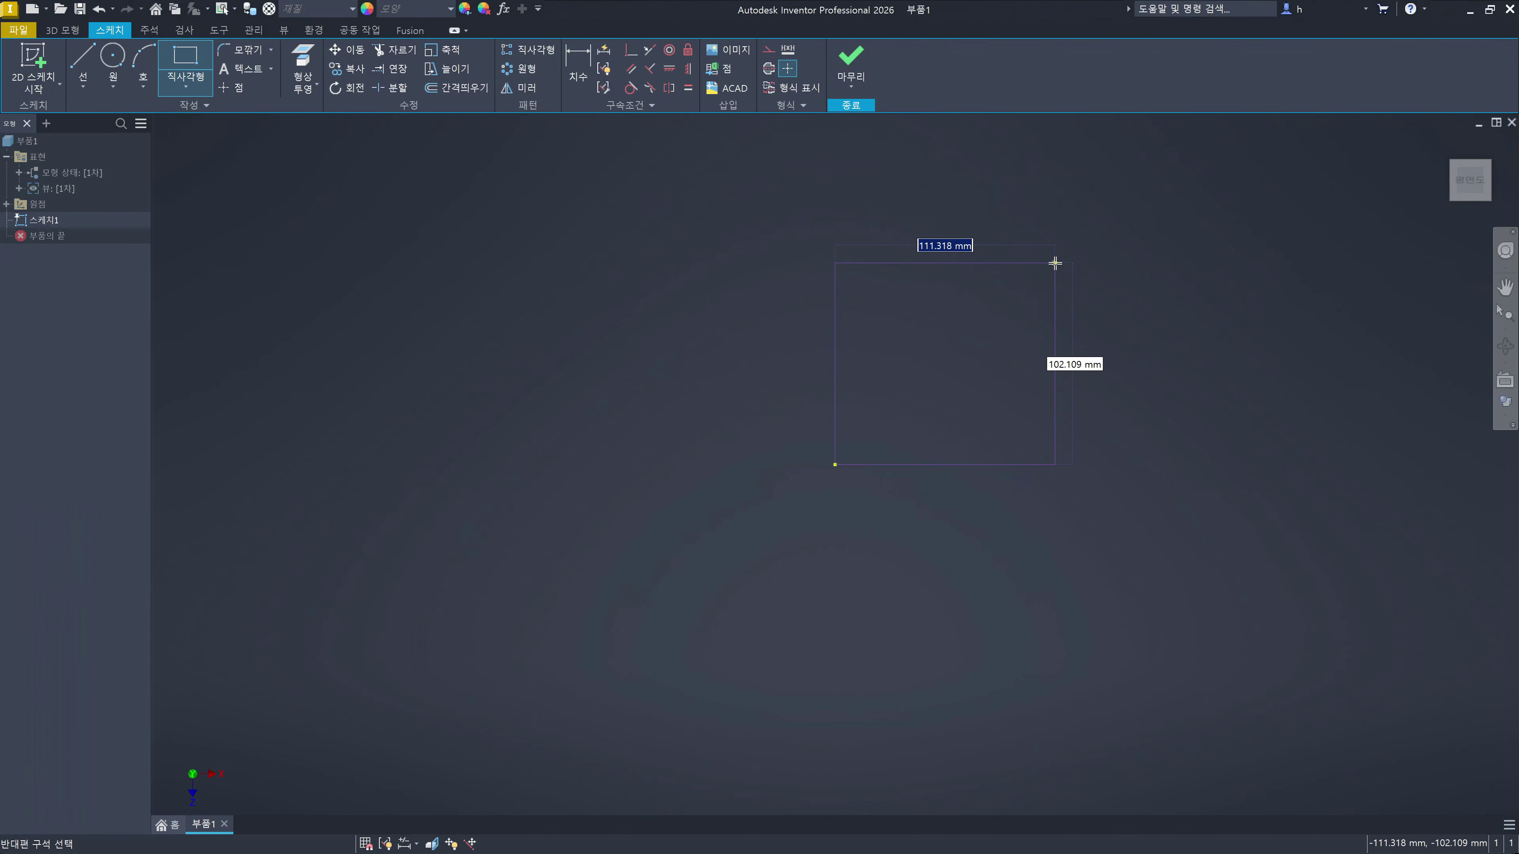
type("100")
key("Tab")
type("100")
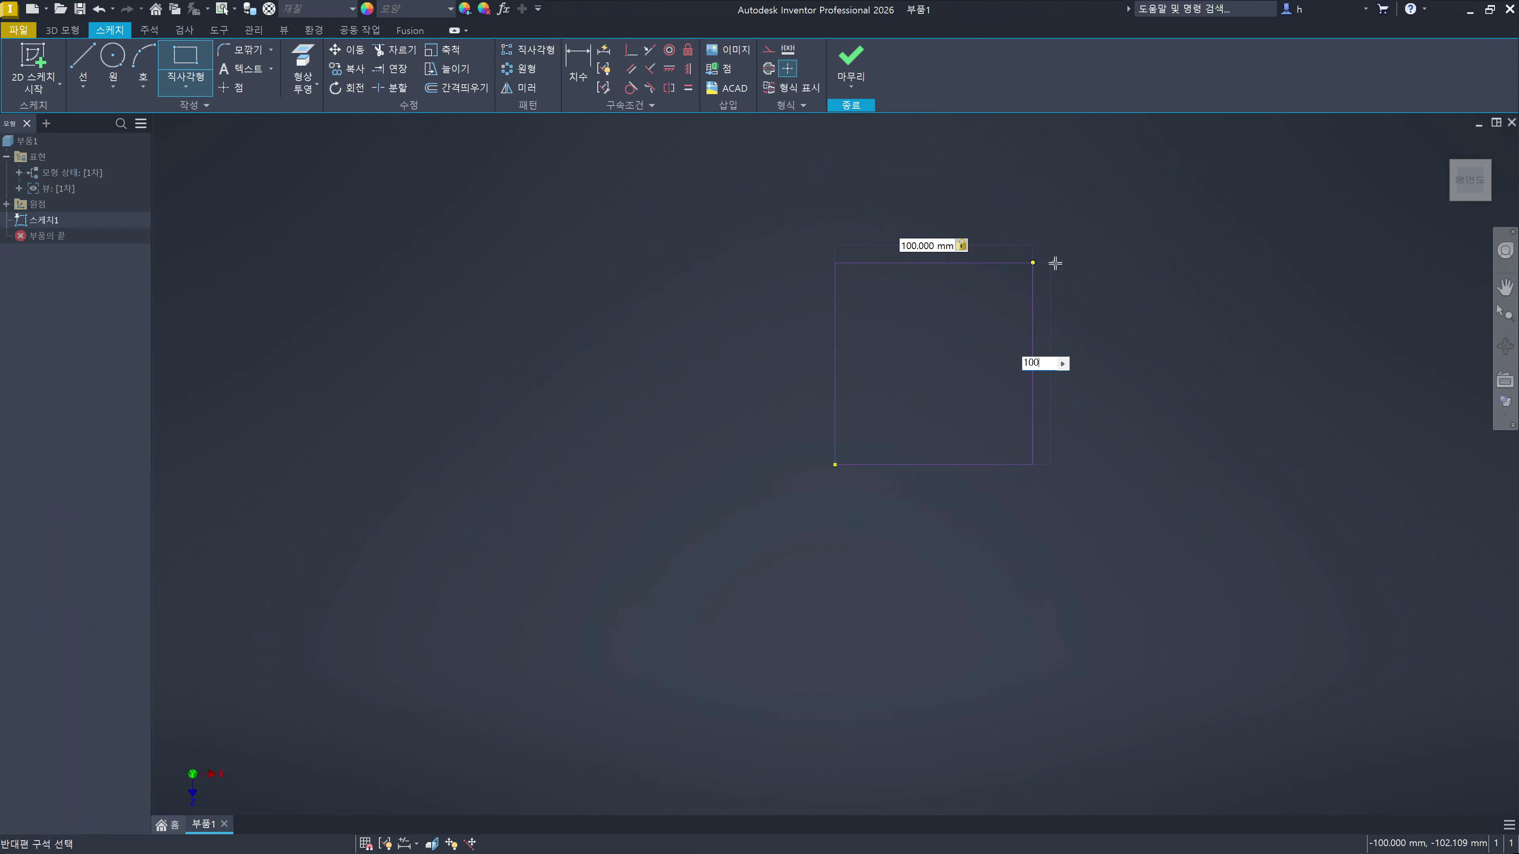
key("Return")
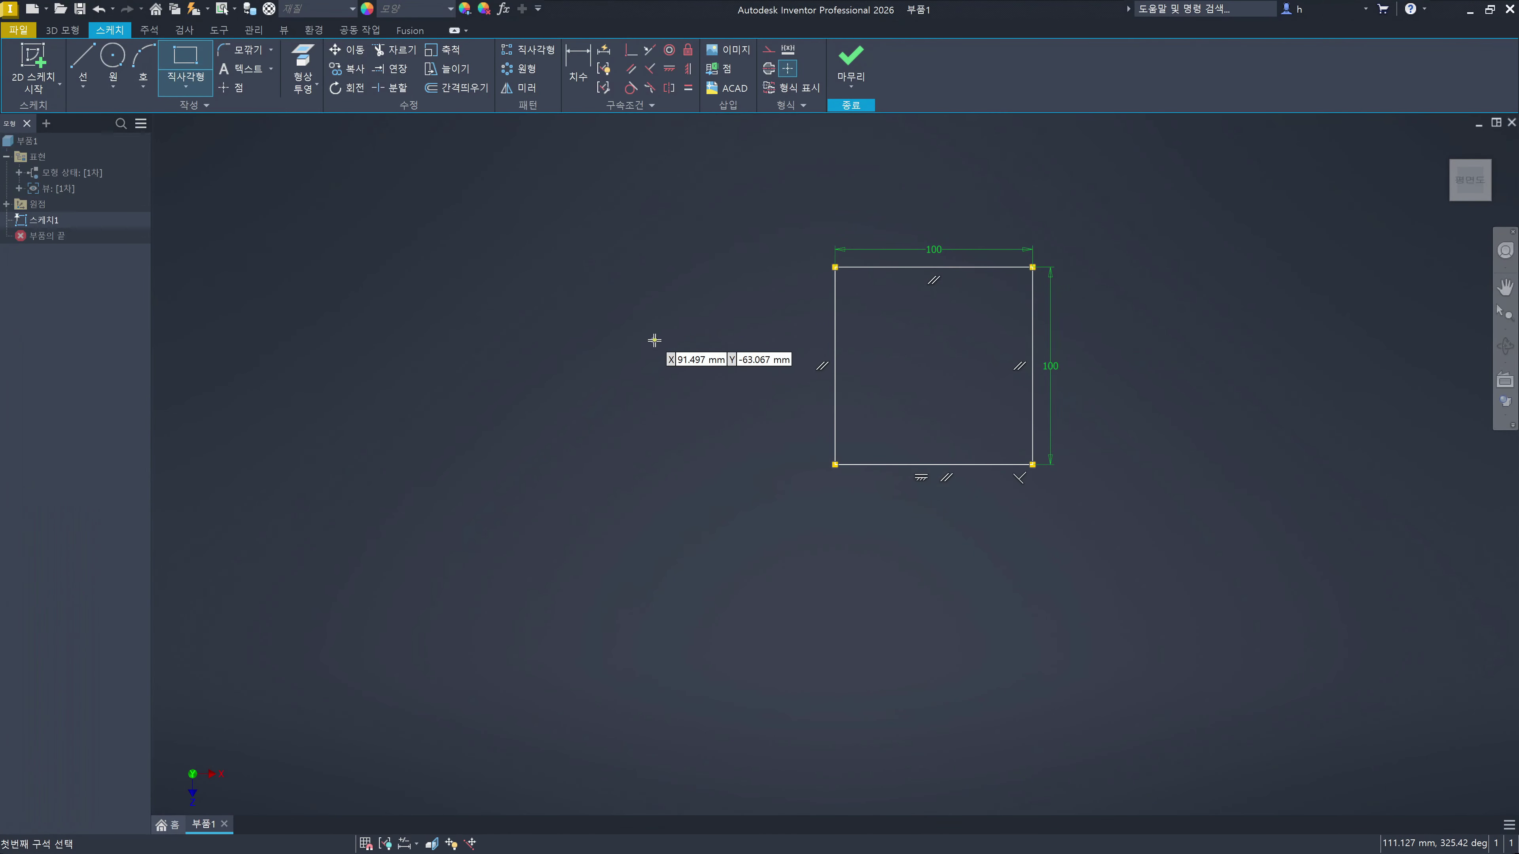
Step: Draw a perpendicular stepped line from the square's lower edge: about 33 mm up, 40 mm left, 36 mm up, and right to the right edge
key("l")
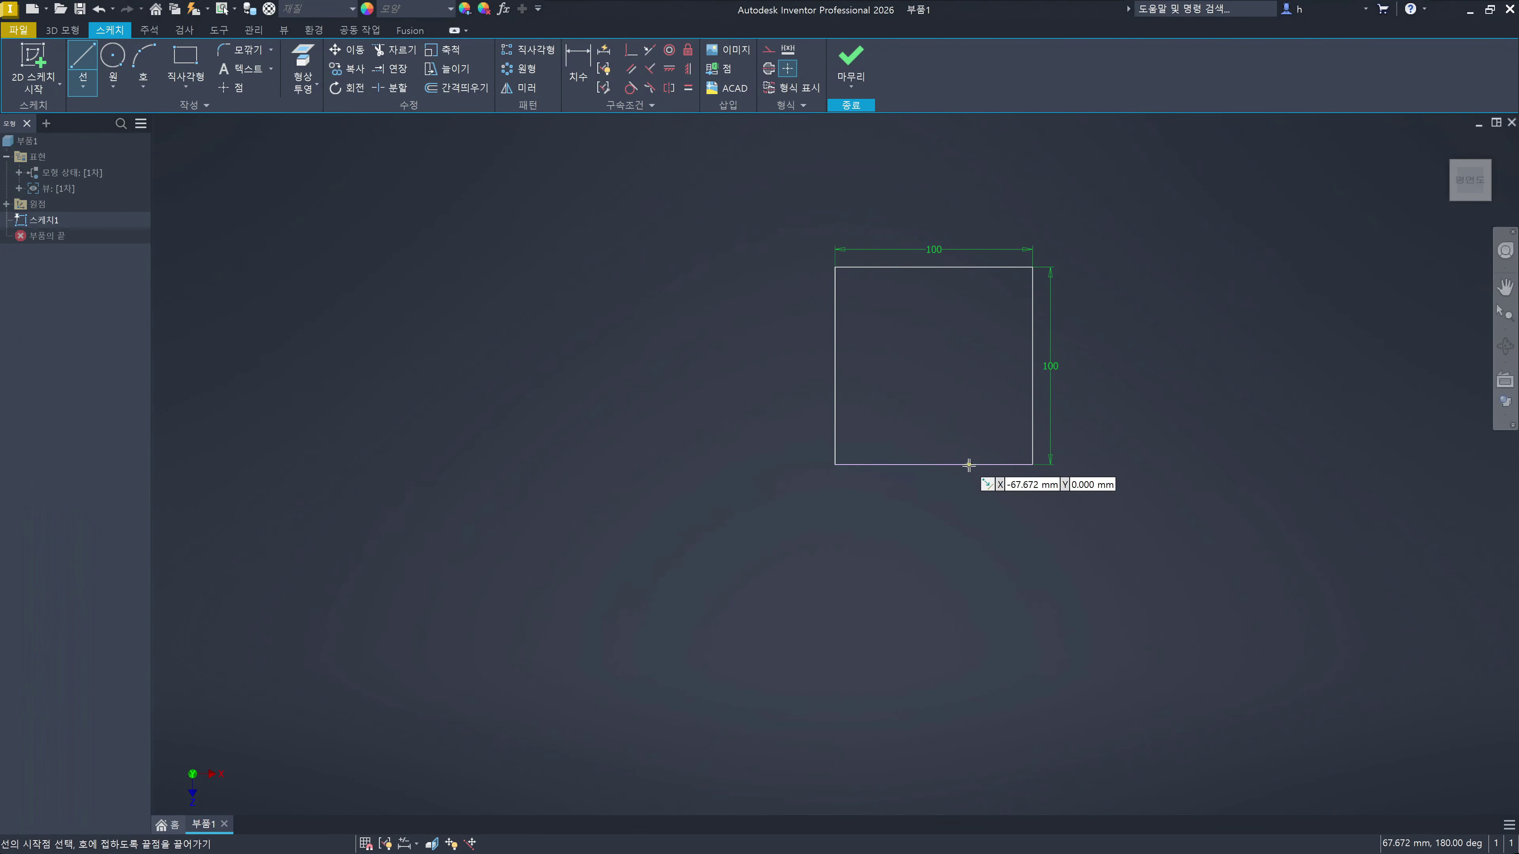
left_click(969, 464)
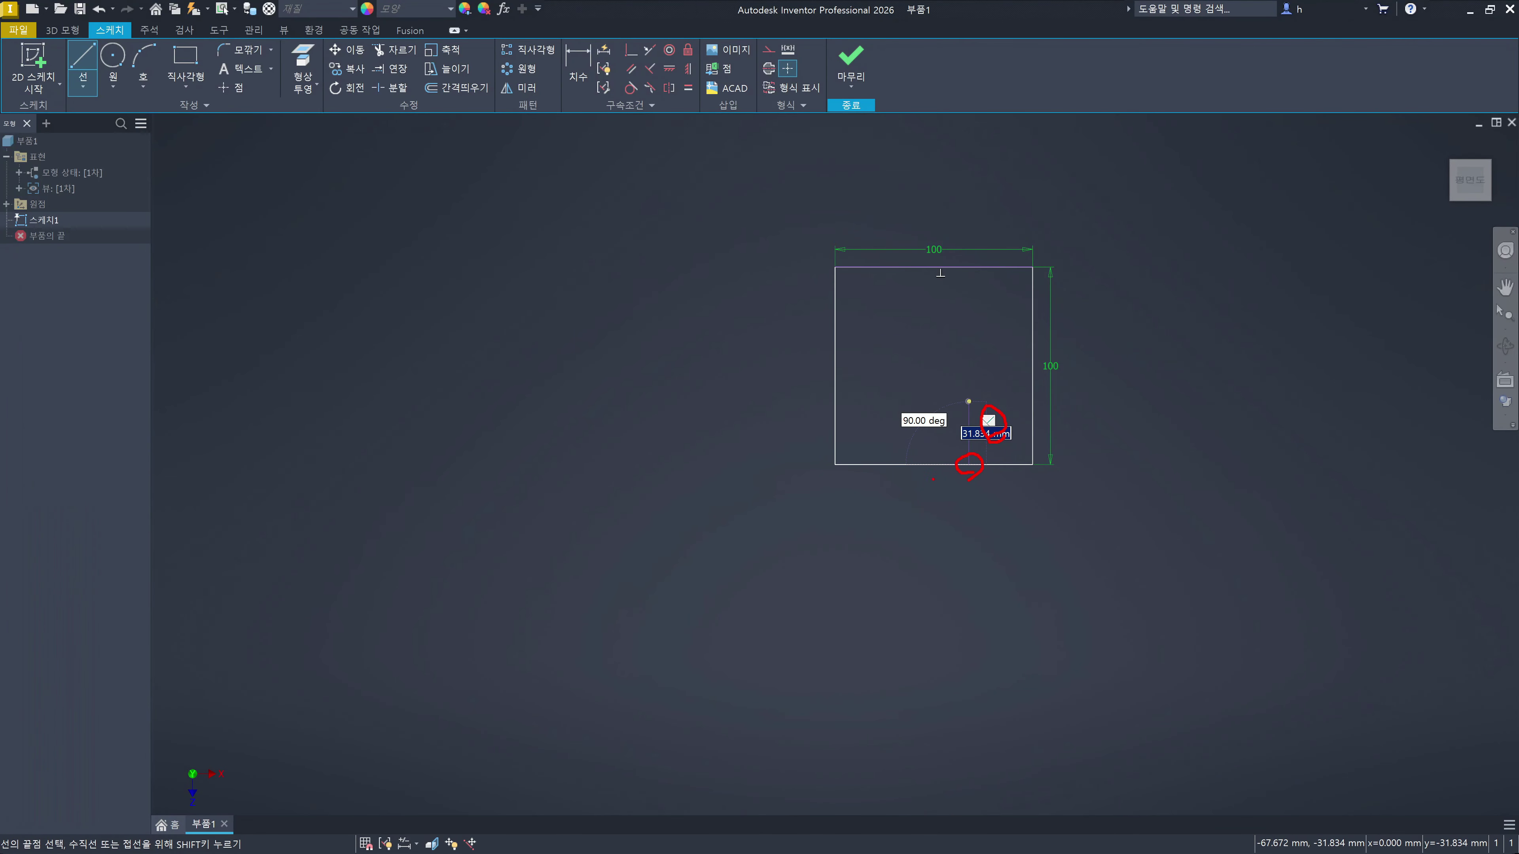
left_click_drag(873, 466, 969, 466)
left_click_drag(840, 268, 1029, 268)
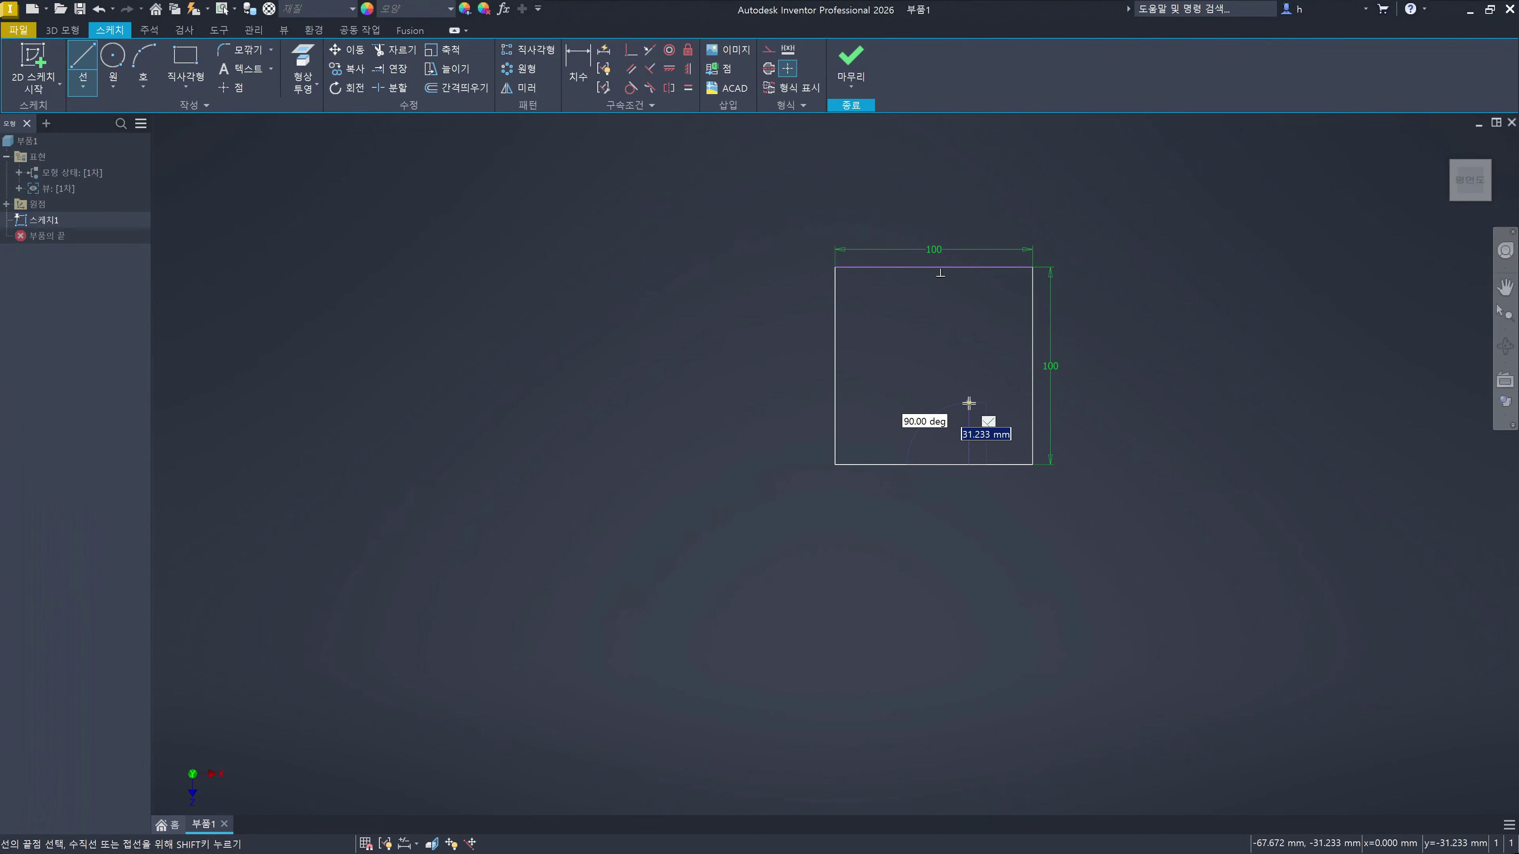
left_click(969, 400)
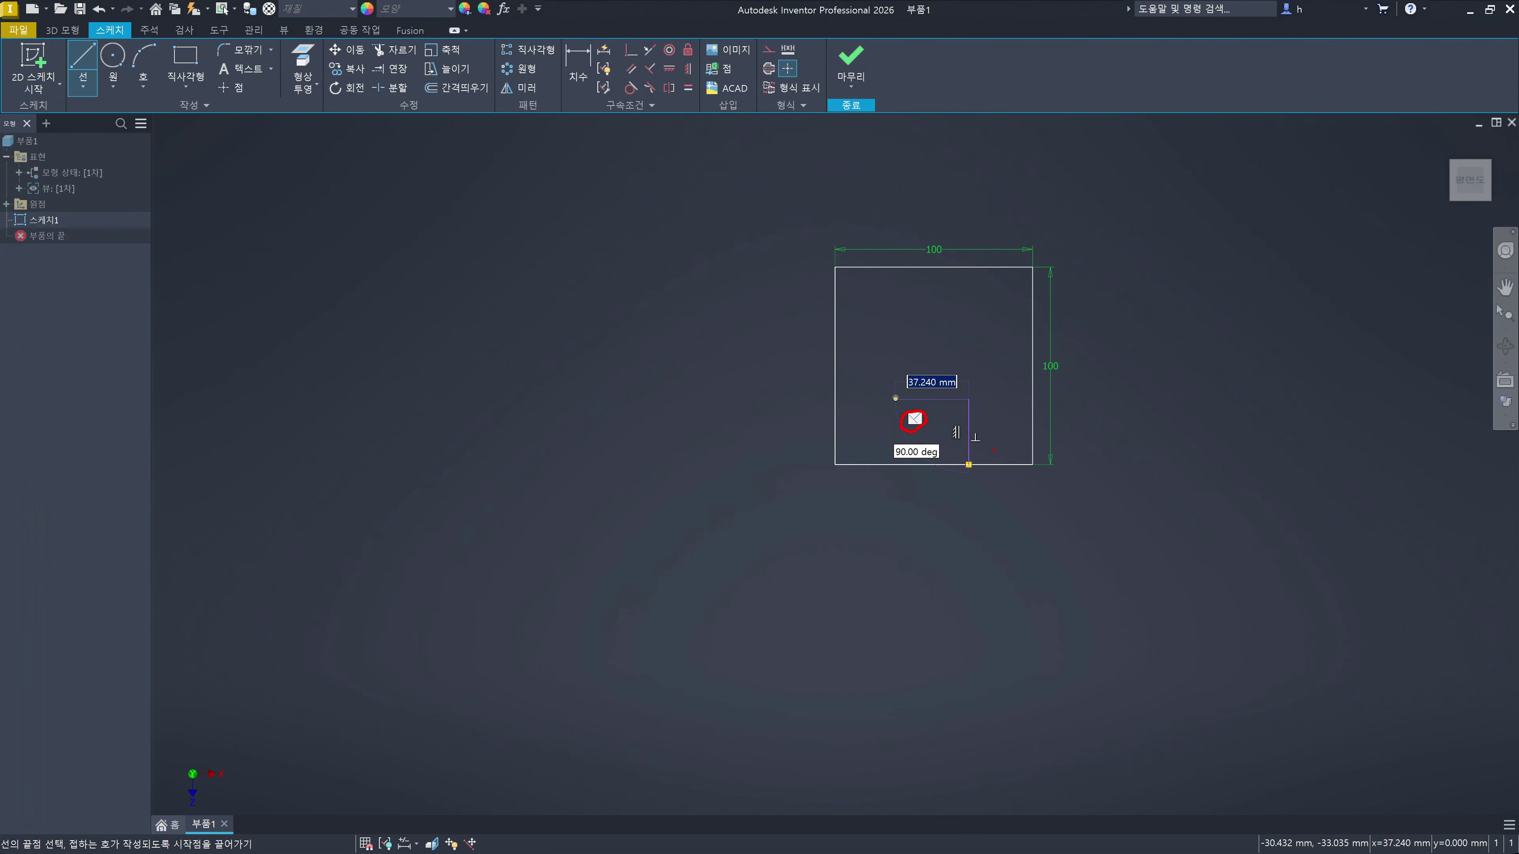
left_click_drag(968, 465, 969, 400)
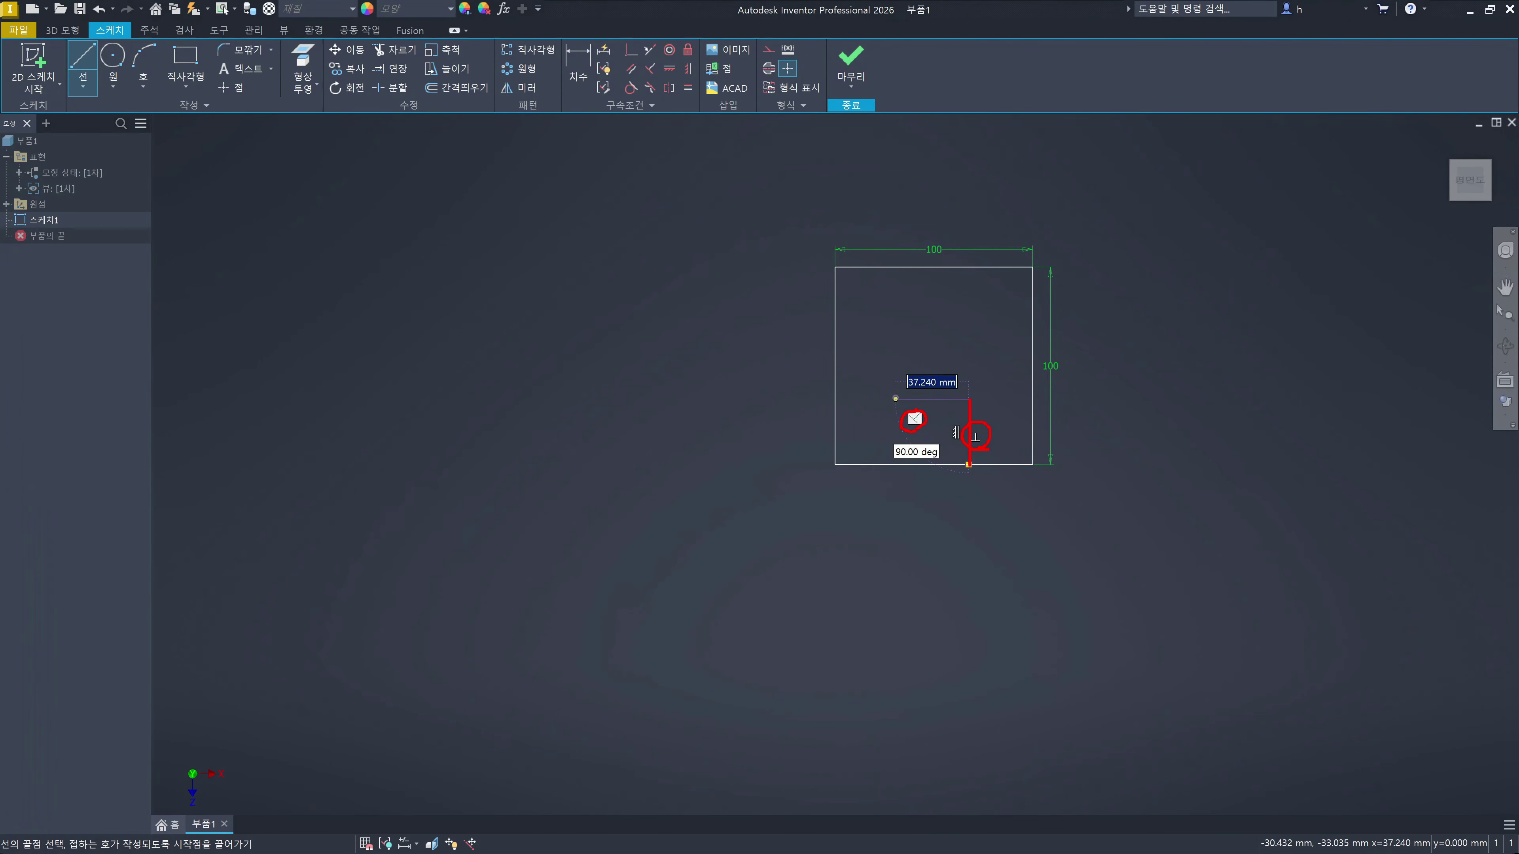
key("Escape")
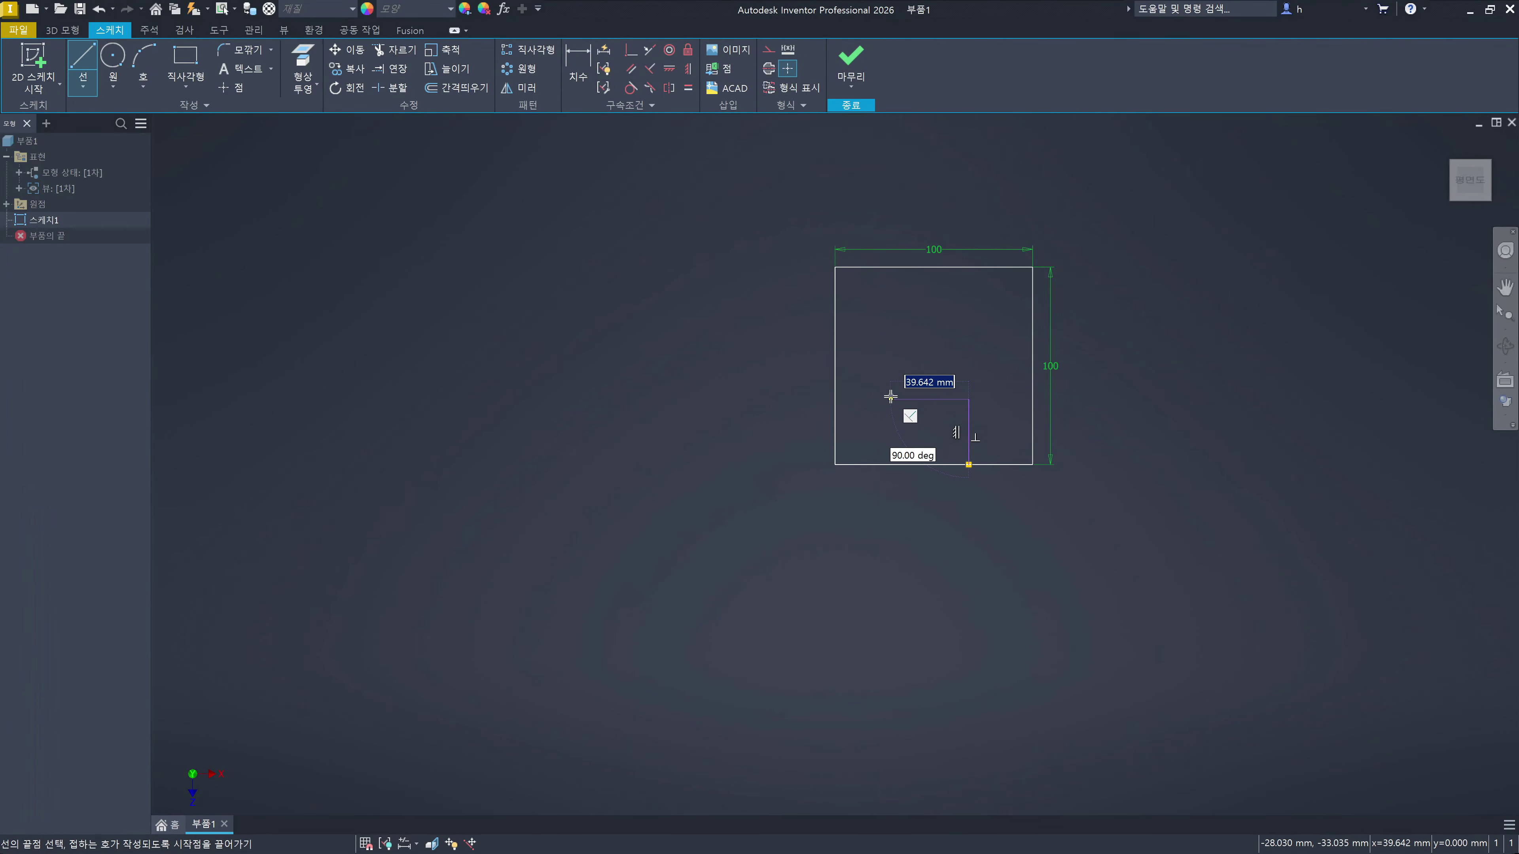
left_click(890, 397)
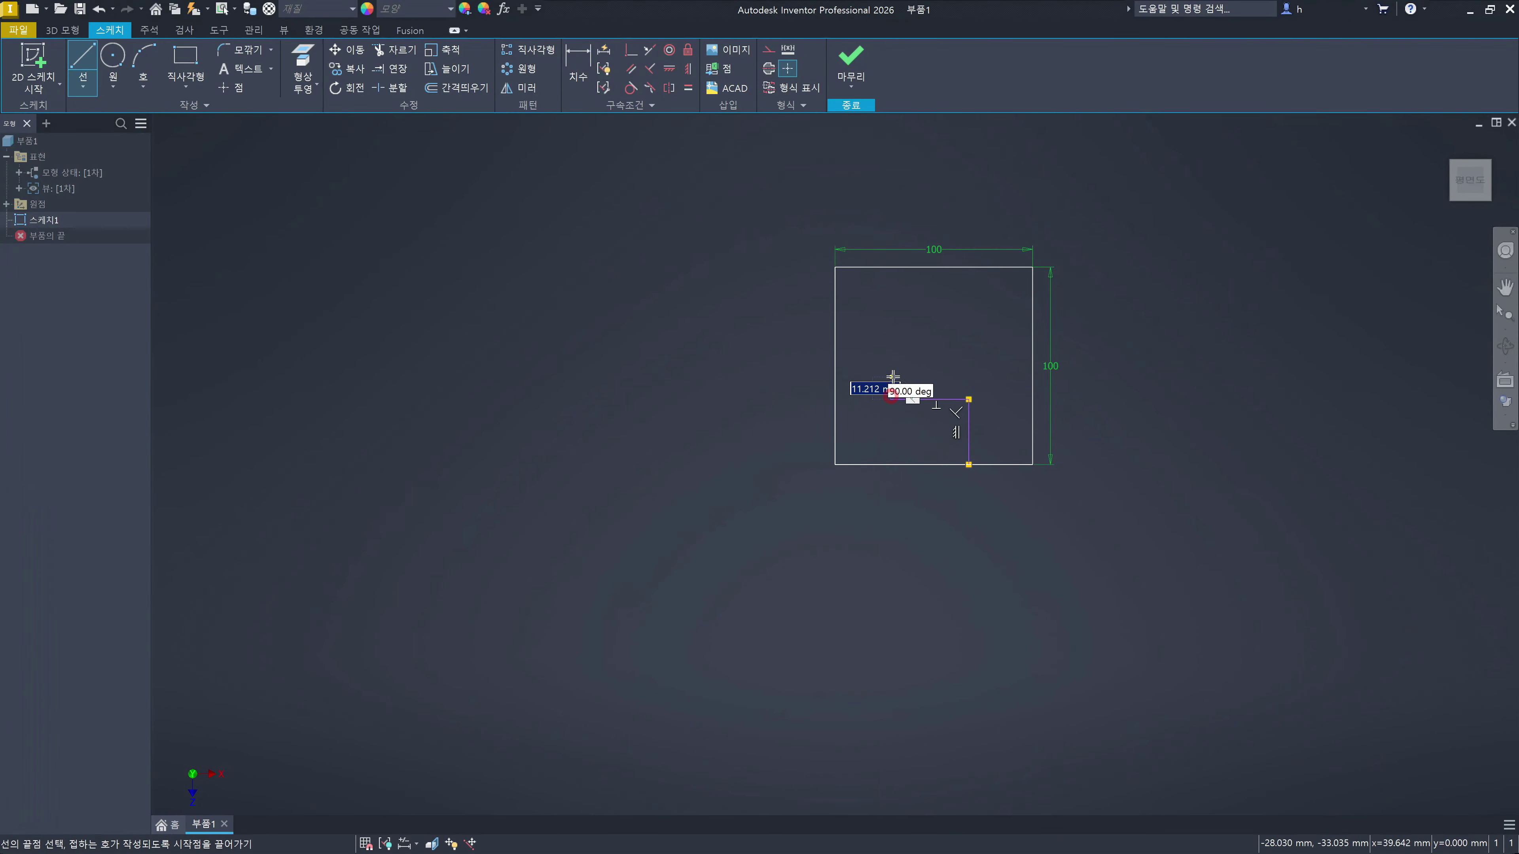
left_click(891, 327)
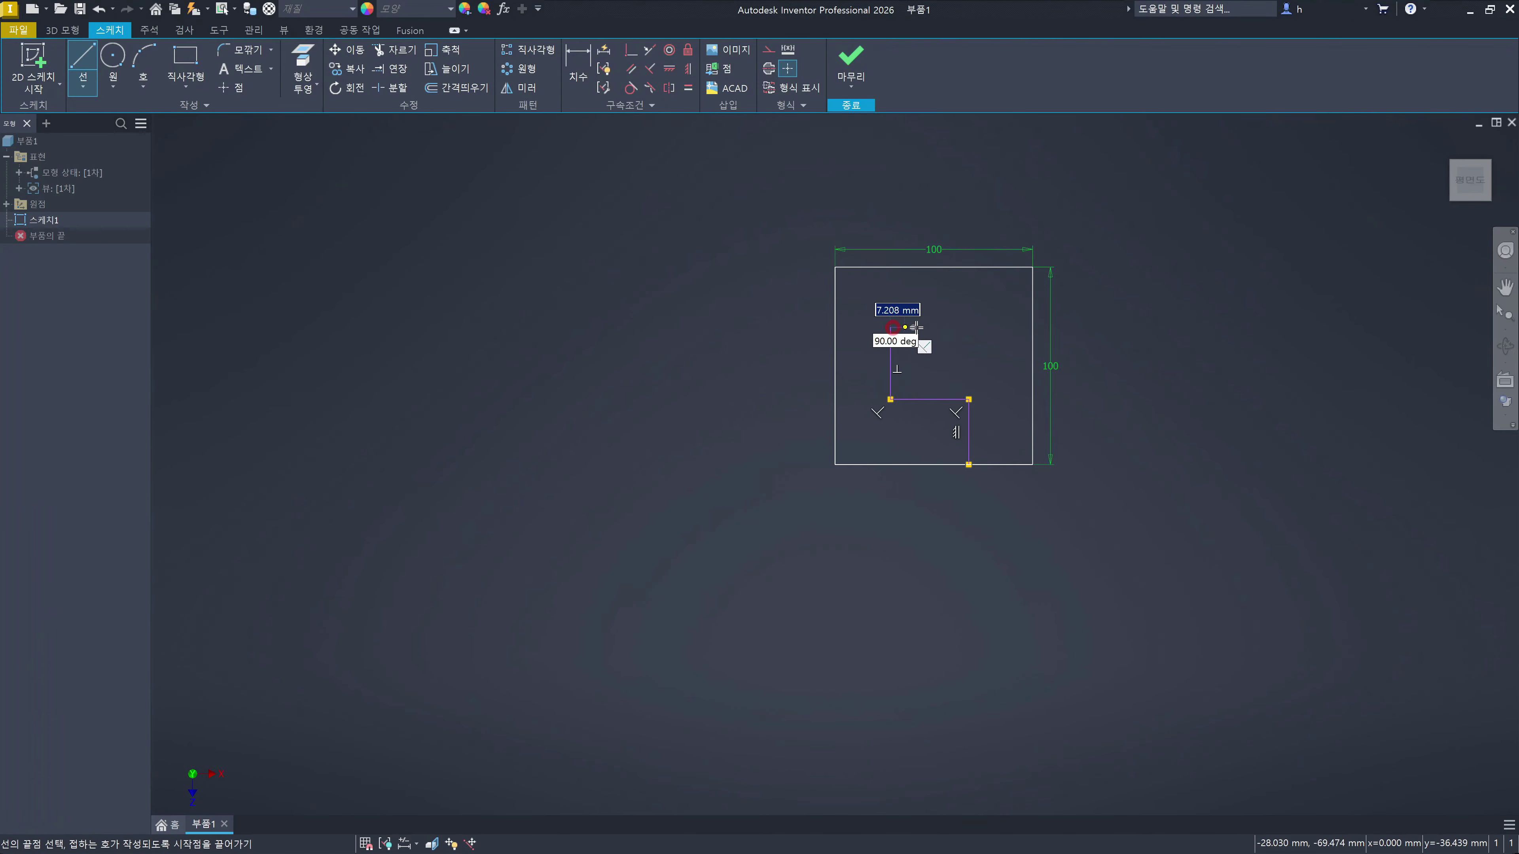
left_click(1032, 328)
key("Escape")
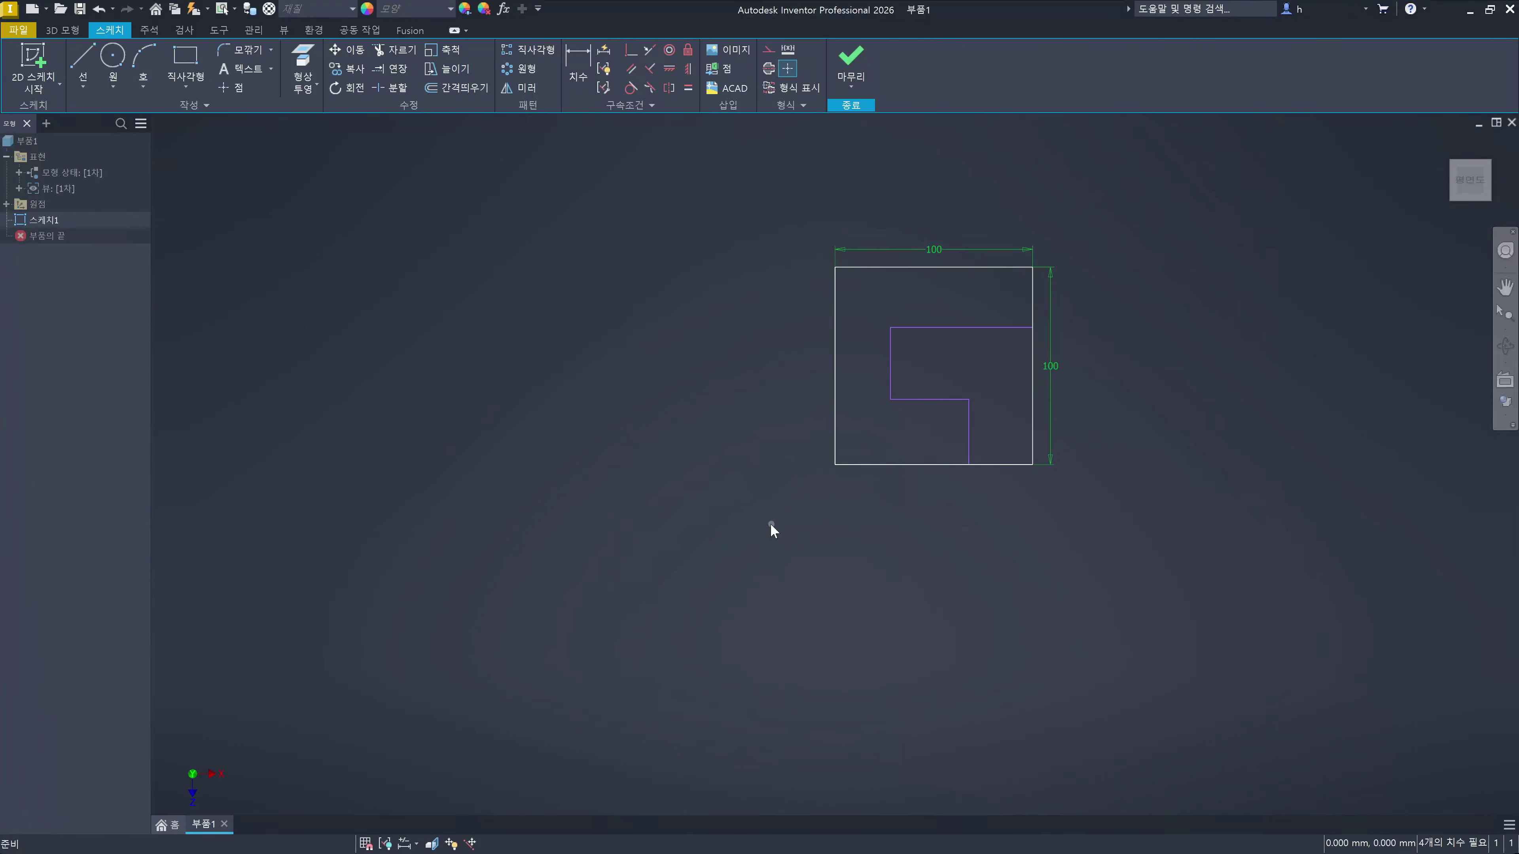
Step: Dimension the lower vertical segment of the stepped line 30 mm from the square's right edge
left_click(583, 65)
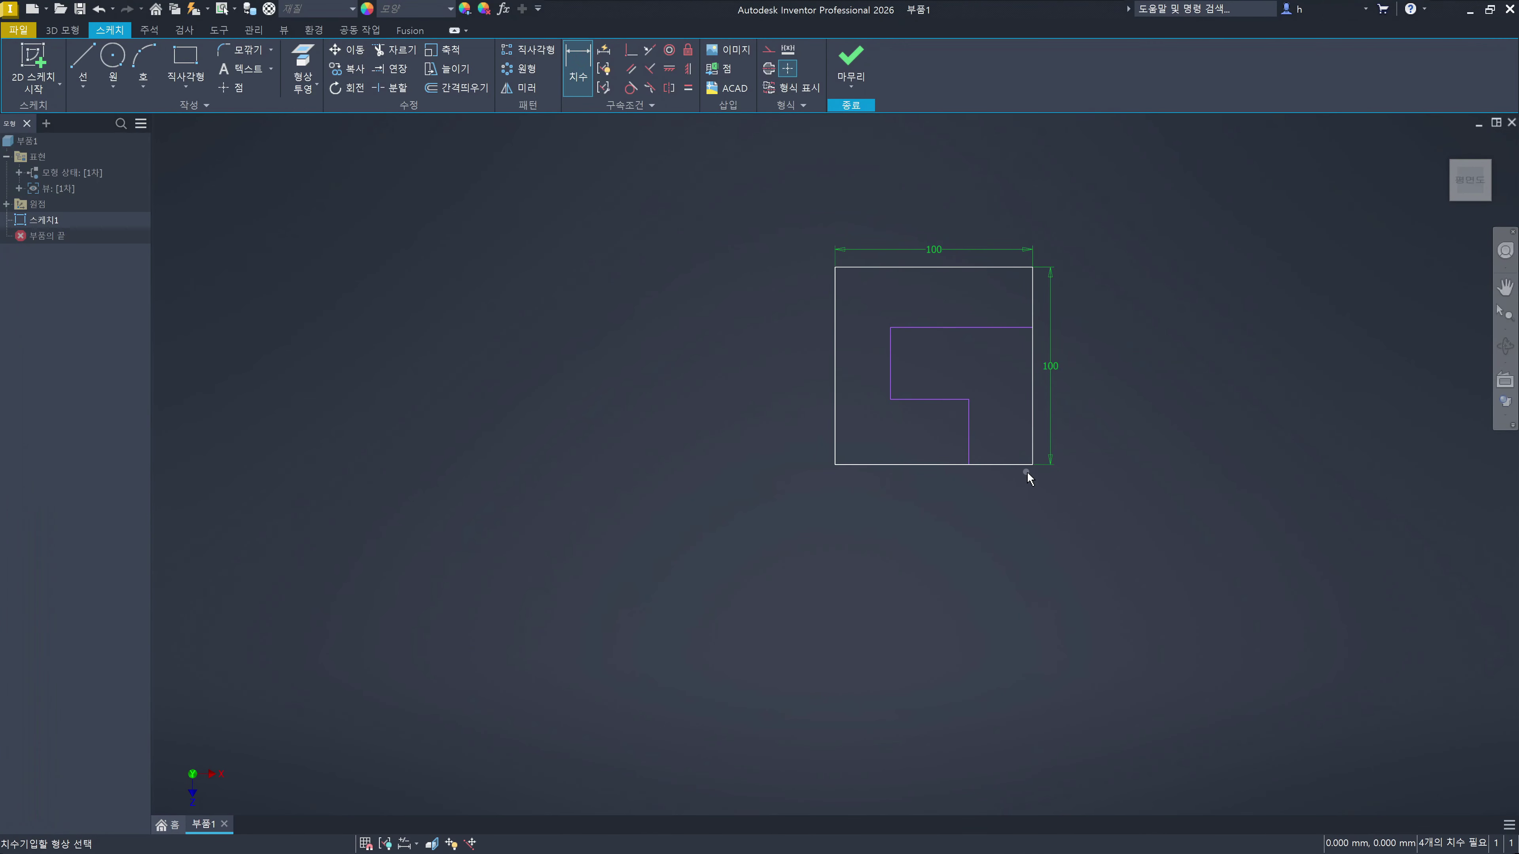
left_click(1029, 446)
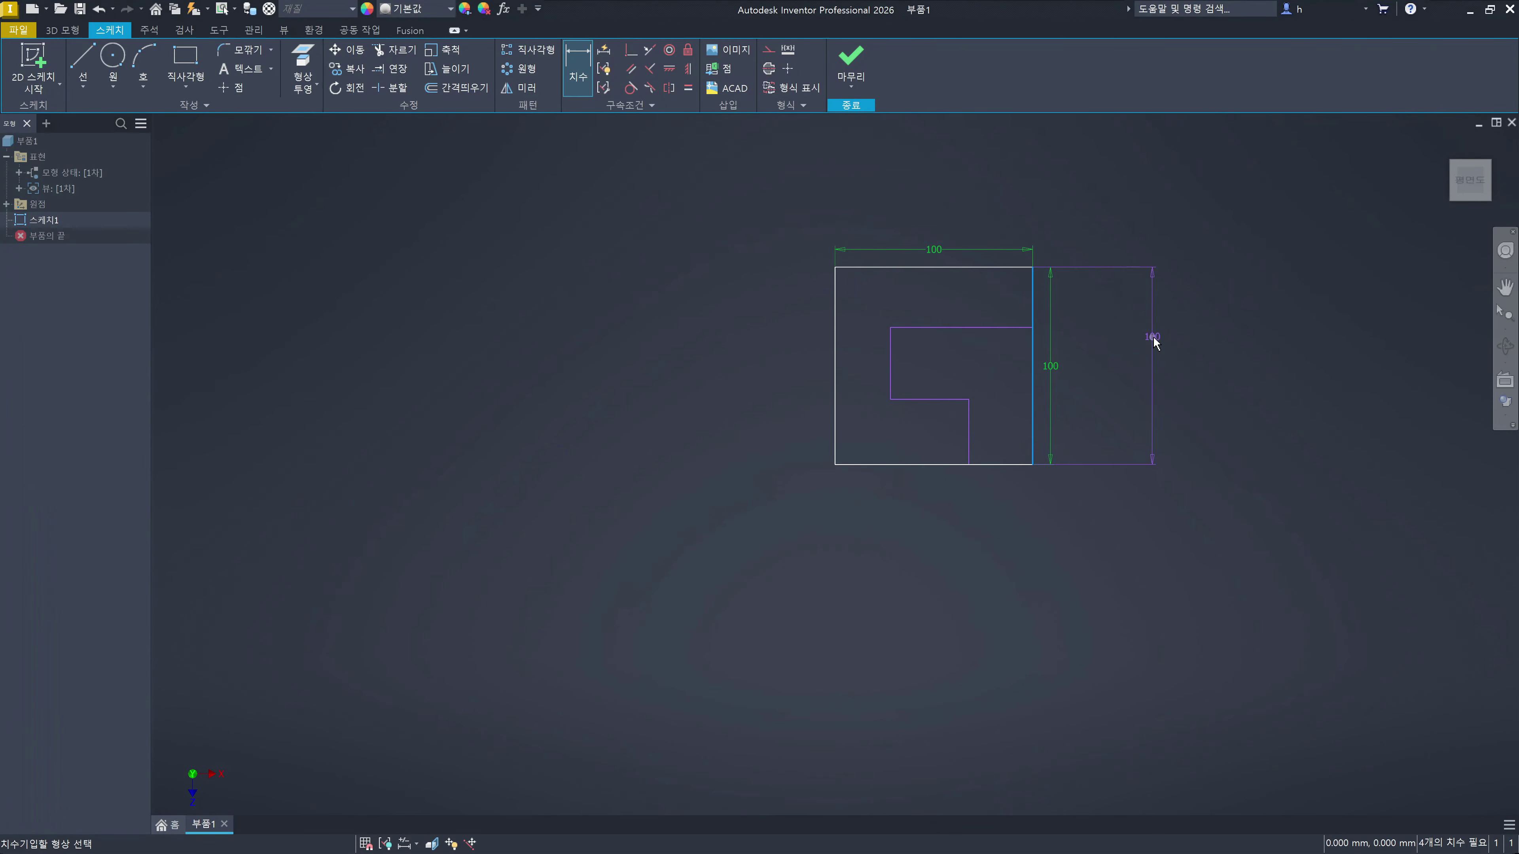
left_click(969, 450)
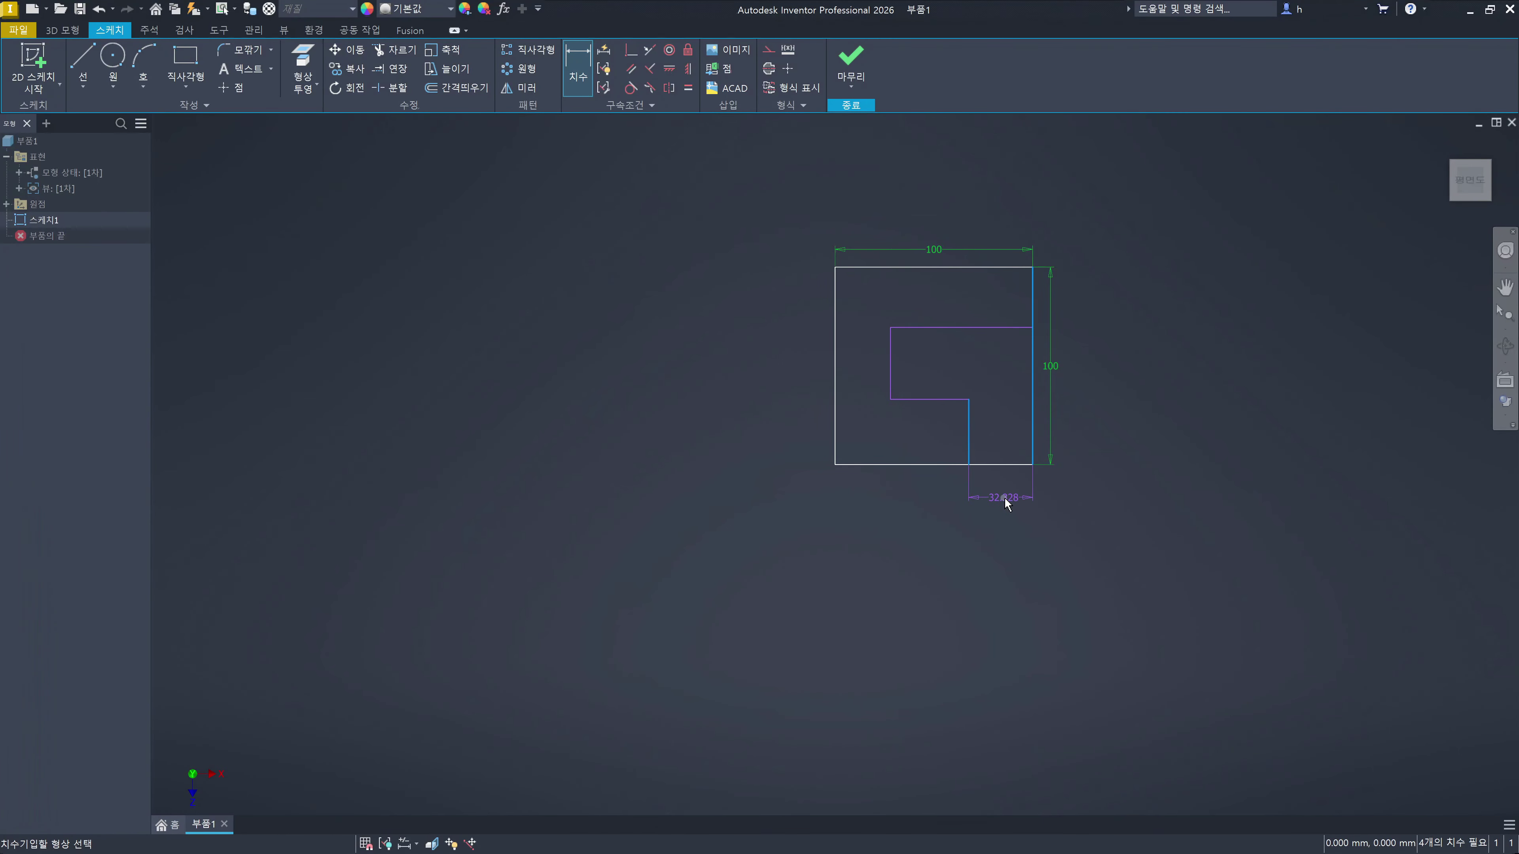
left_click(1003, 498)
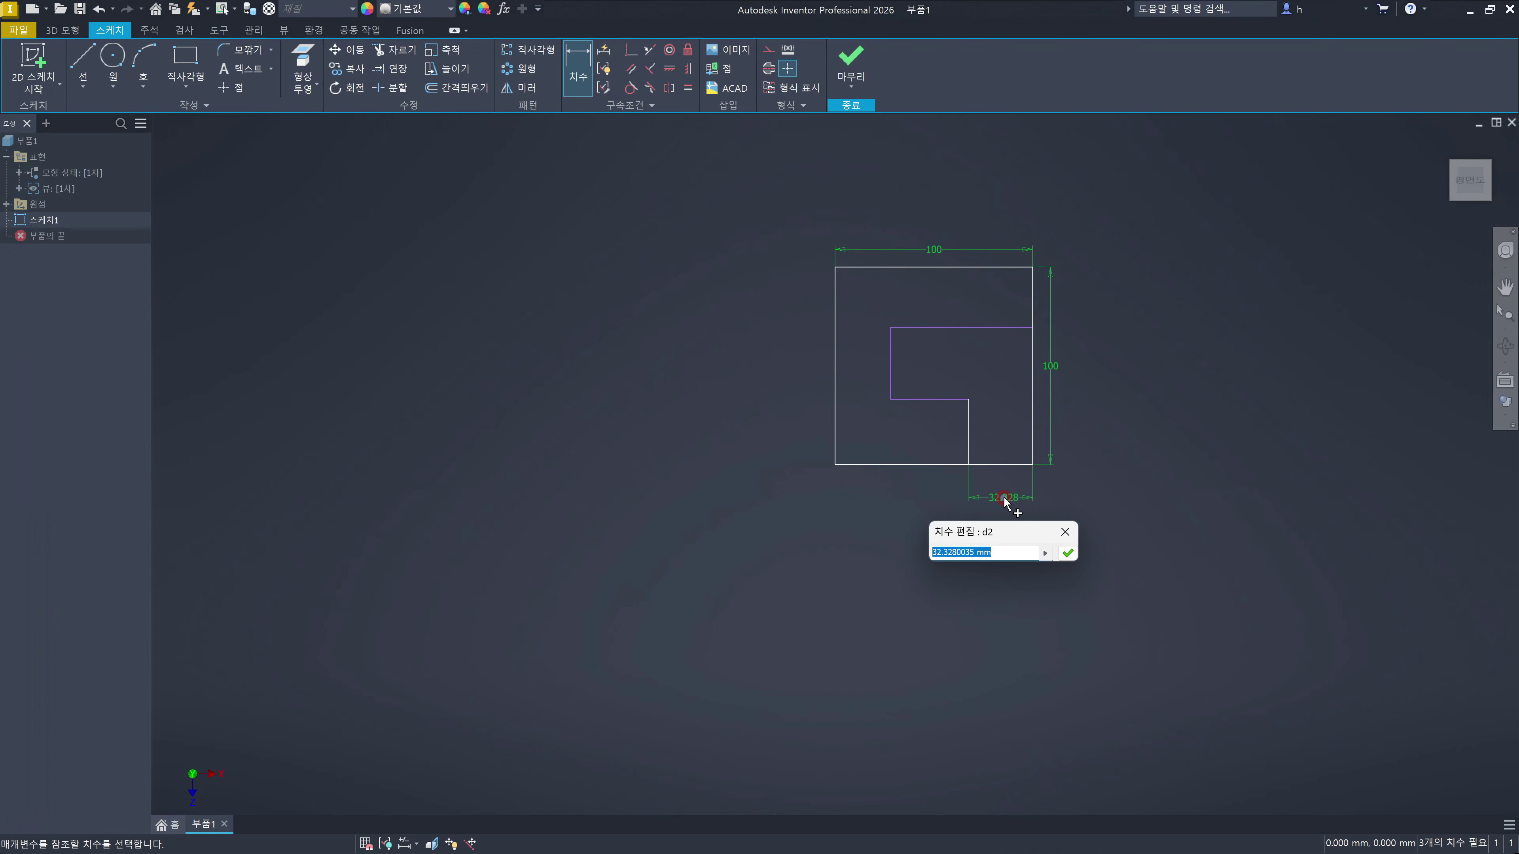
type("30")
key("Return")
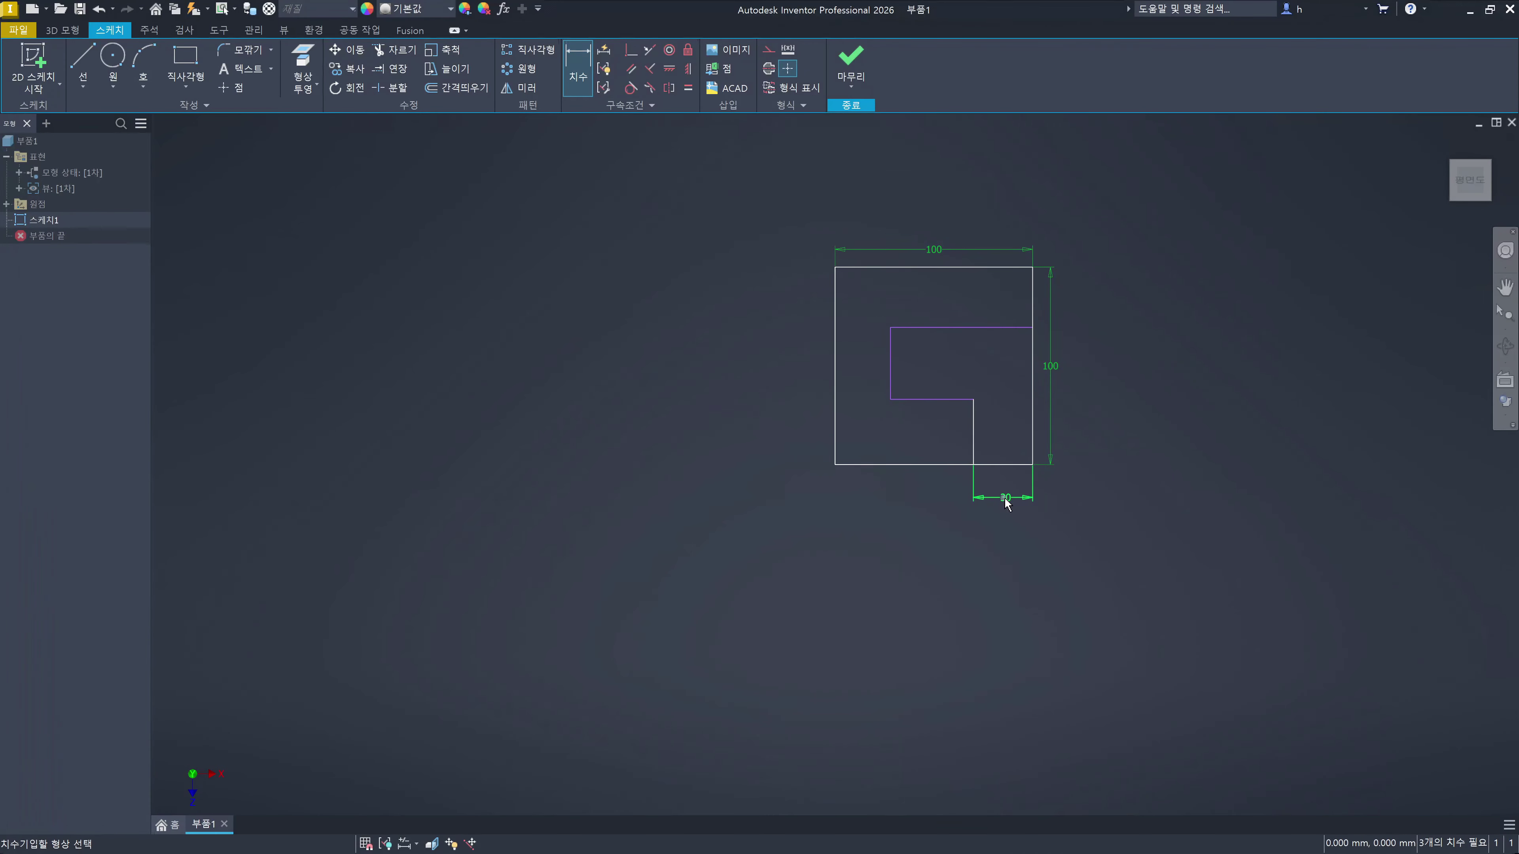
Step: Dimension the upper vertical segment of the stepped line 30 mm from the square's left edge
left_click(837, 442)
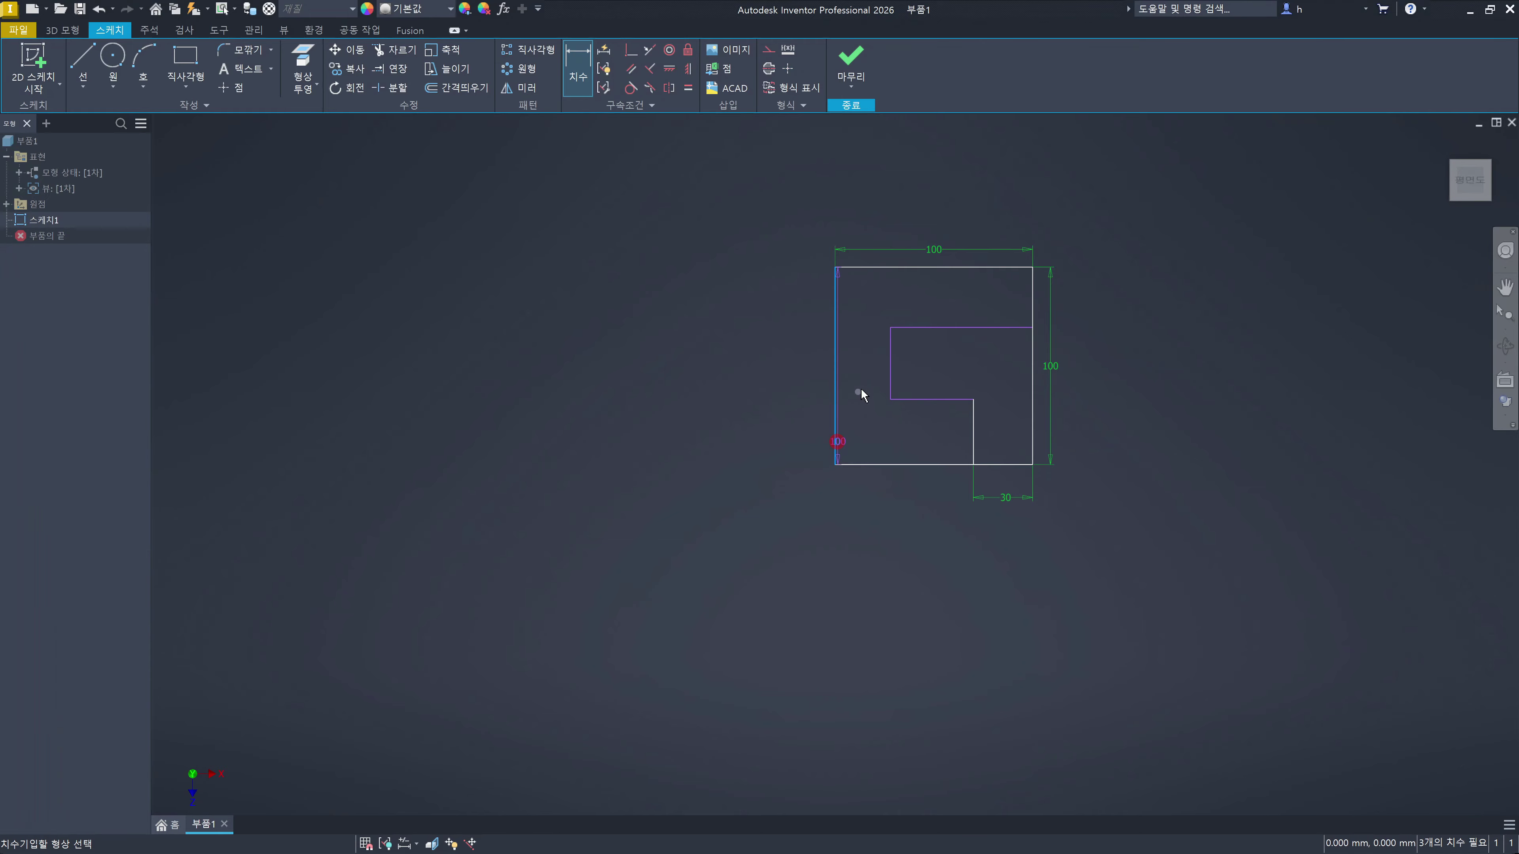
left_click(891, 388)
left_click(867, 513)
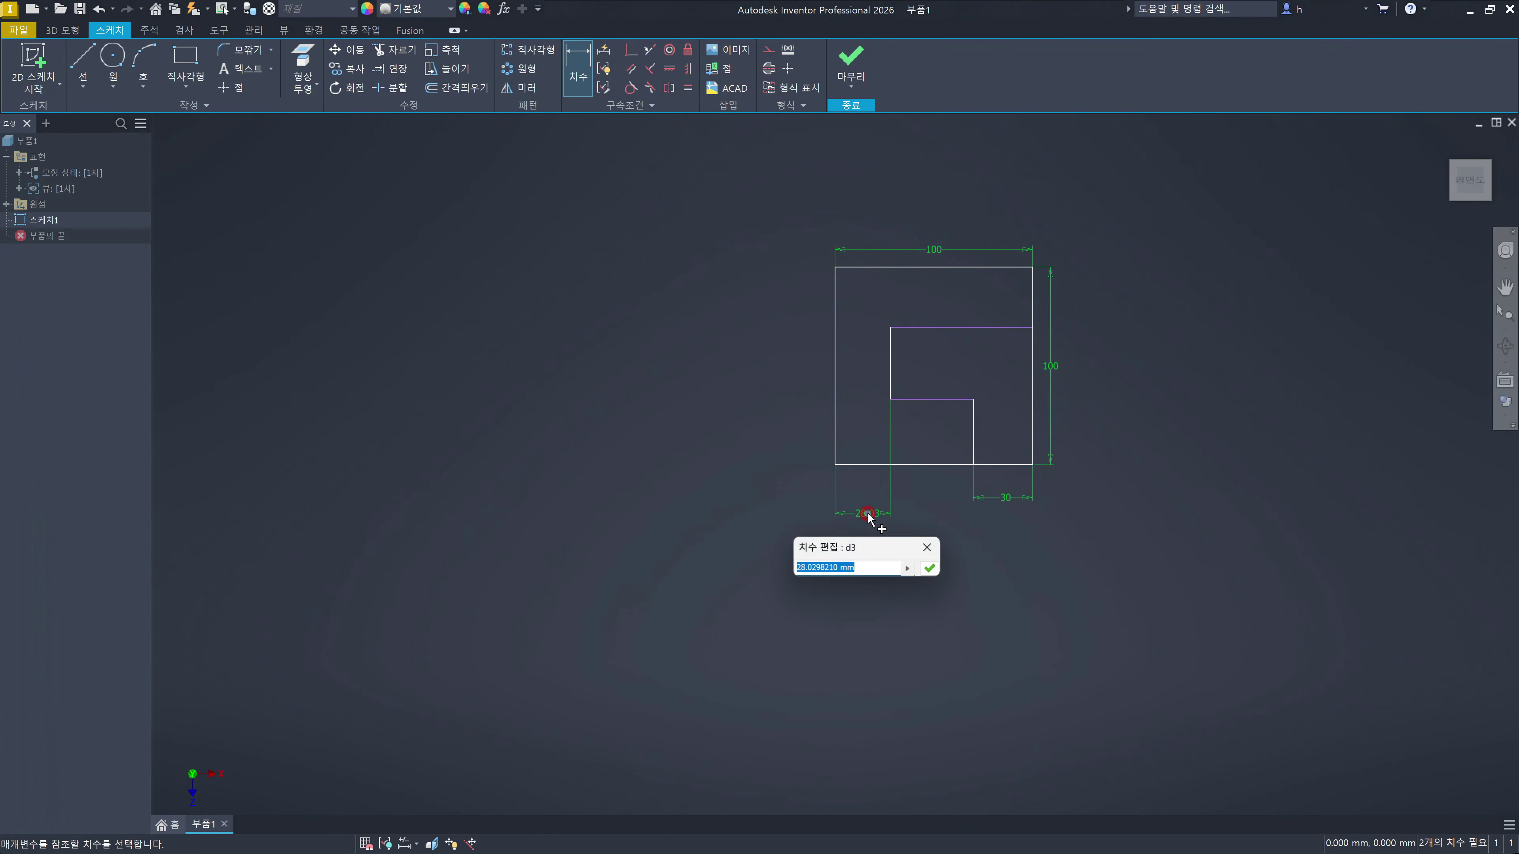
type("30")
key("Return")
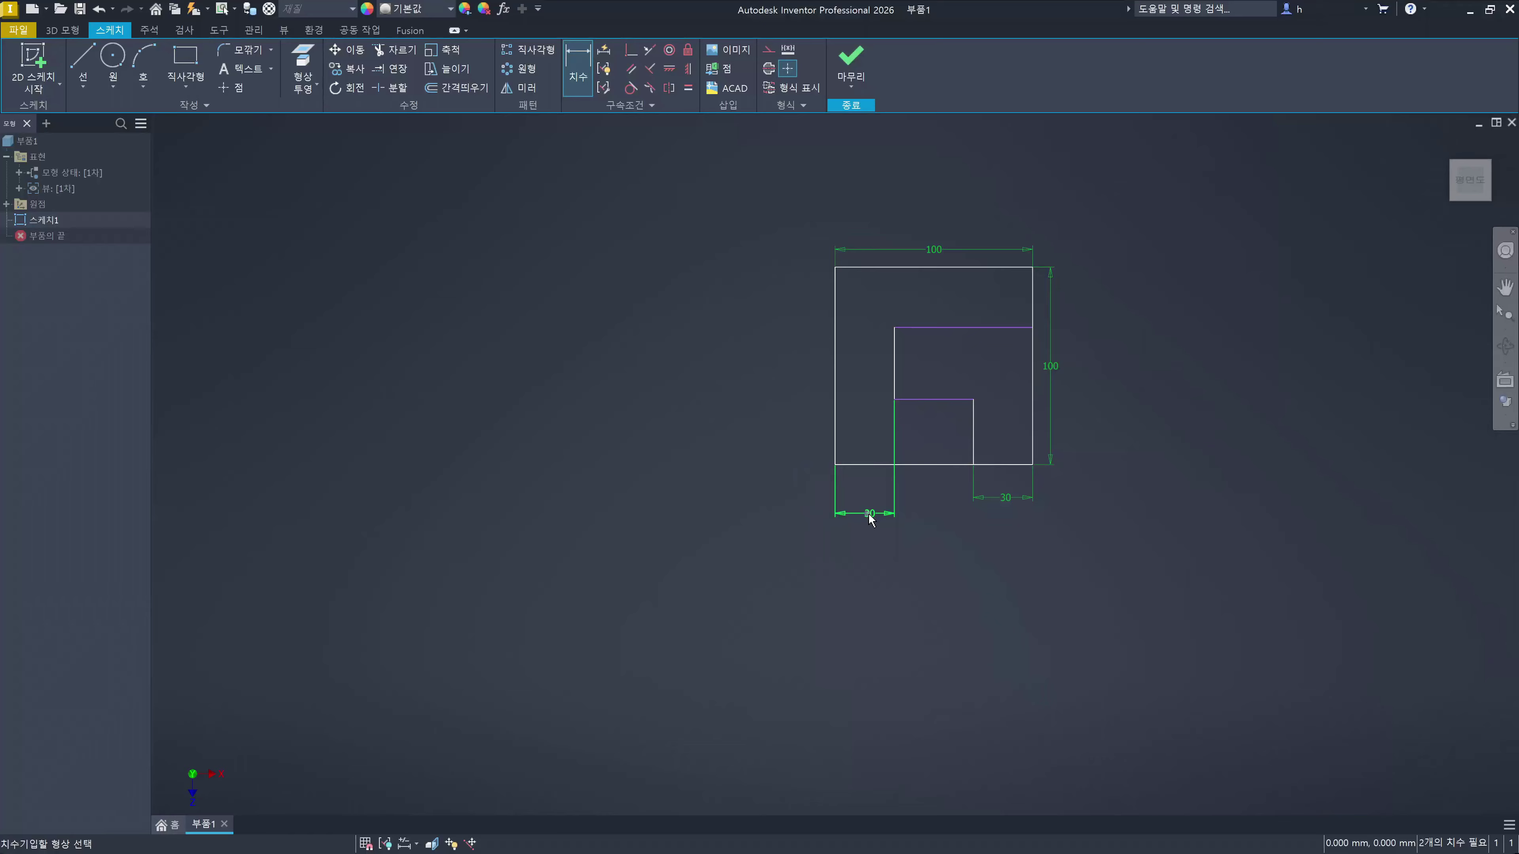
Step: Dimension the lower horizontal segment of the stepped line 30 mm above the square's bottom edge
left_click(954, 398)
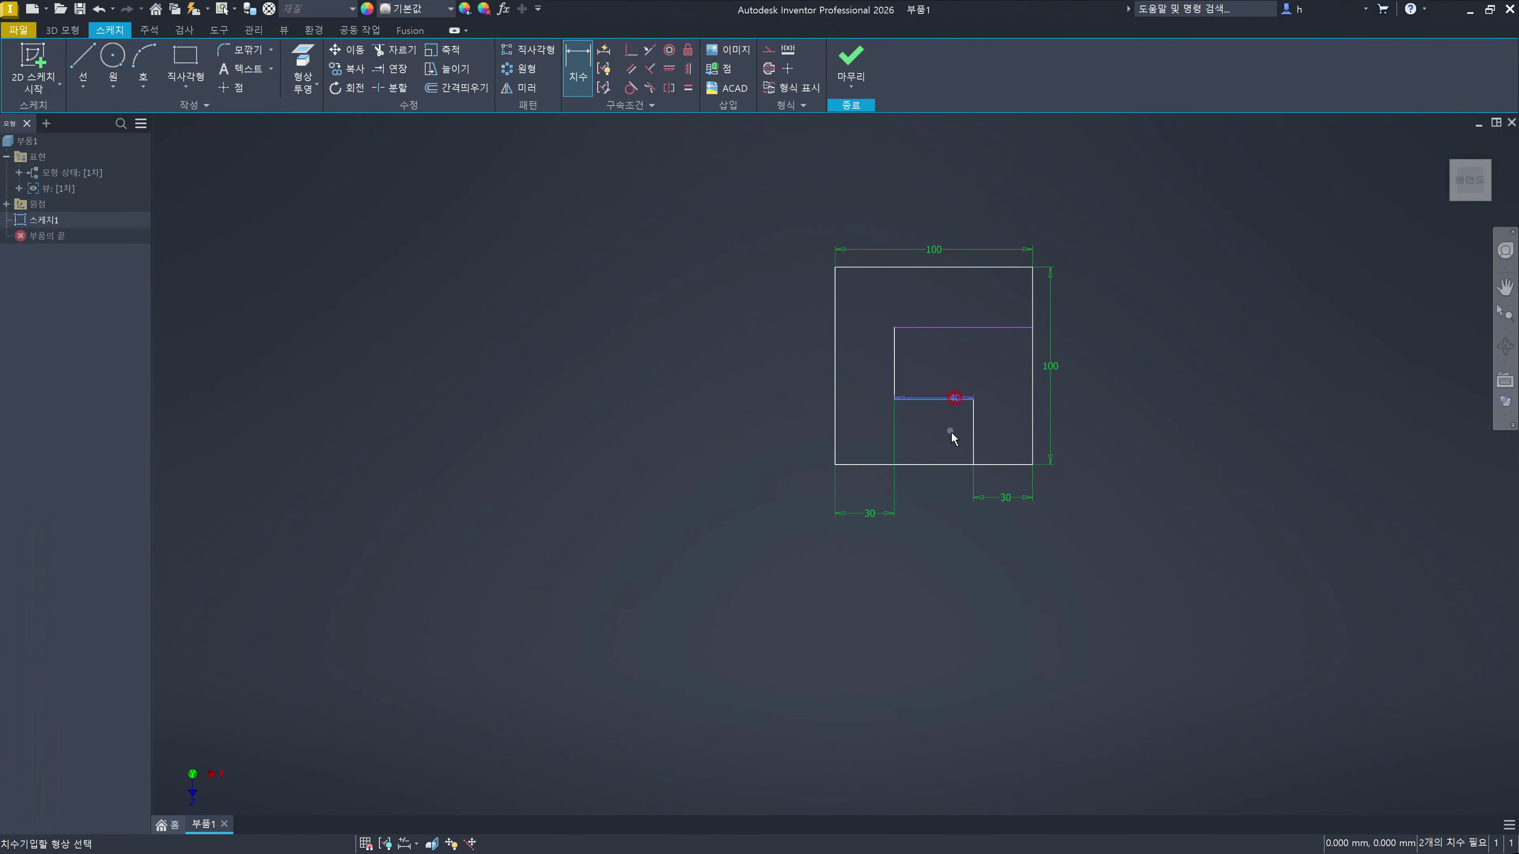
left_click(1010, 464)
left_click(1073, 434)
type("30")
key("Return")
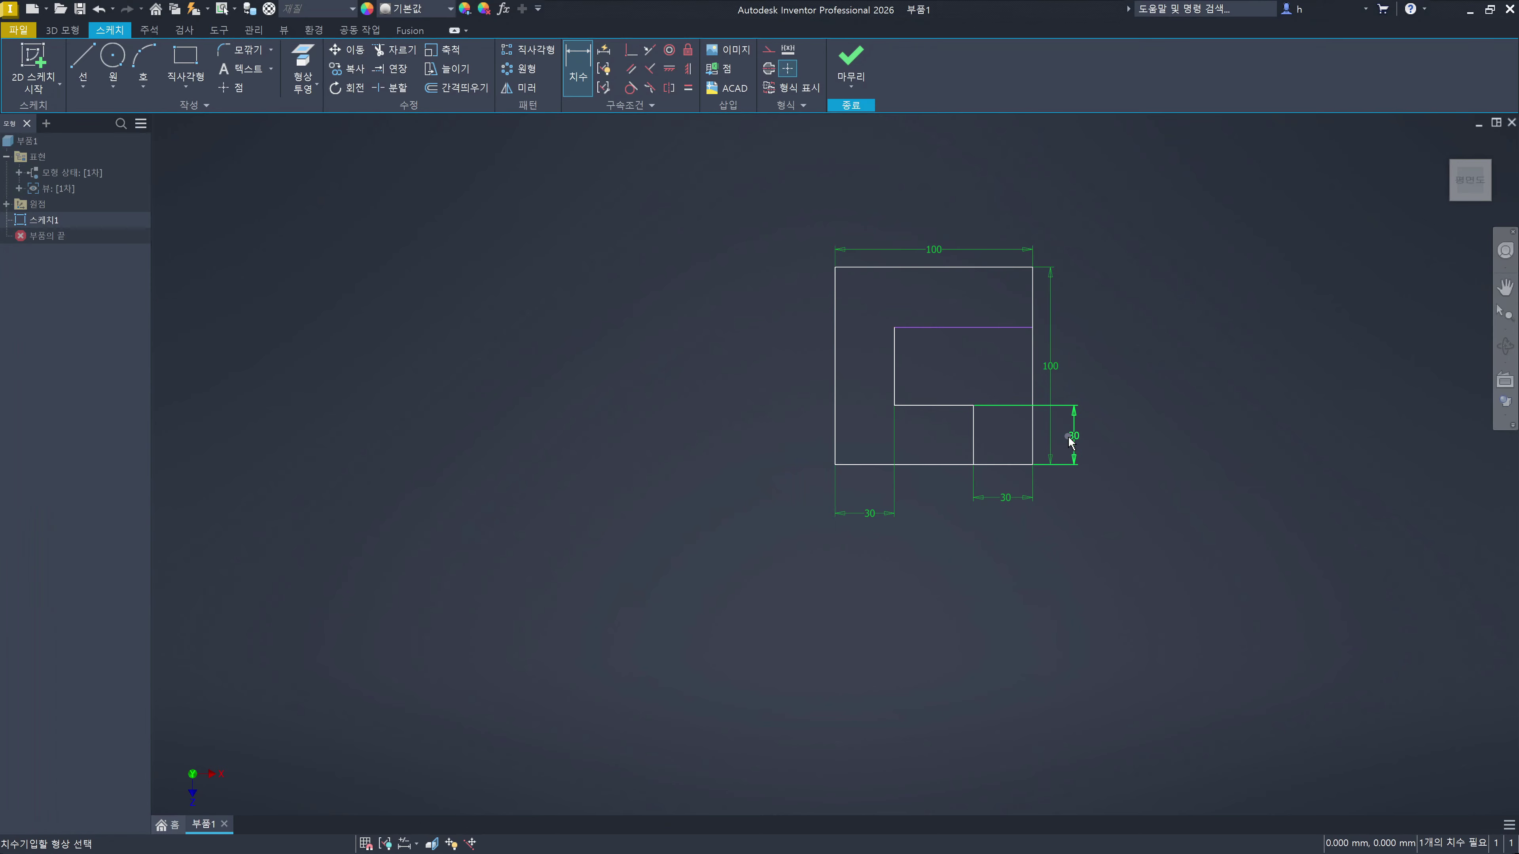
Step: Dimension the upper horizontal segment of the stepped line 30 mm below the square's top edge
left_click(995, 326)
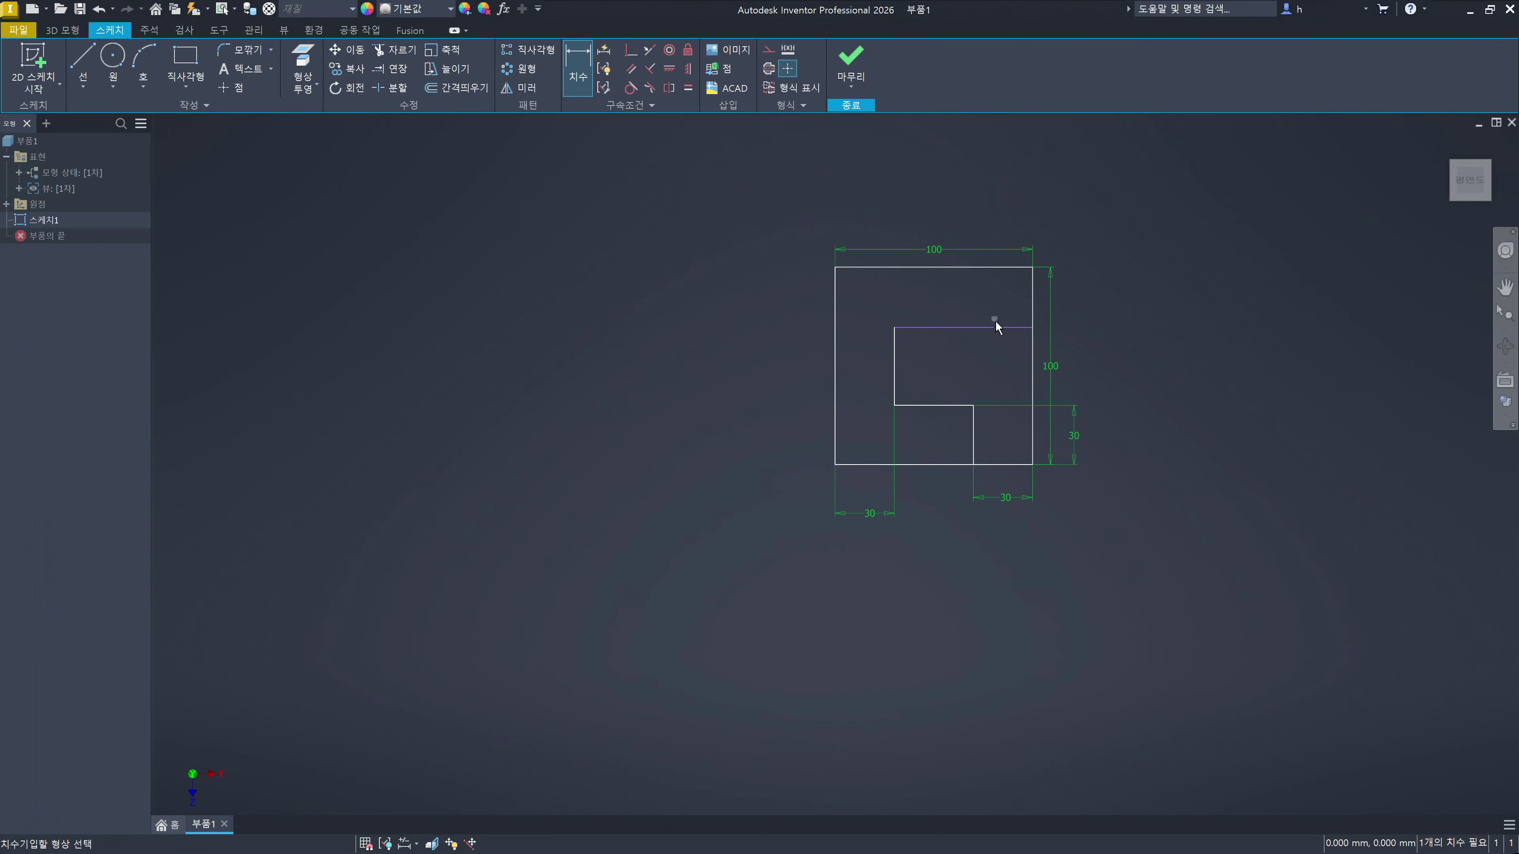
left_click(1005, 269)
left_click(1080, 293)
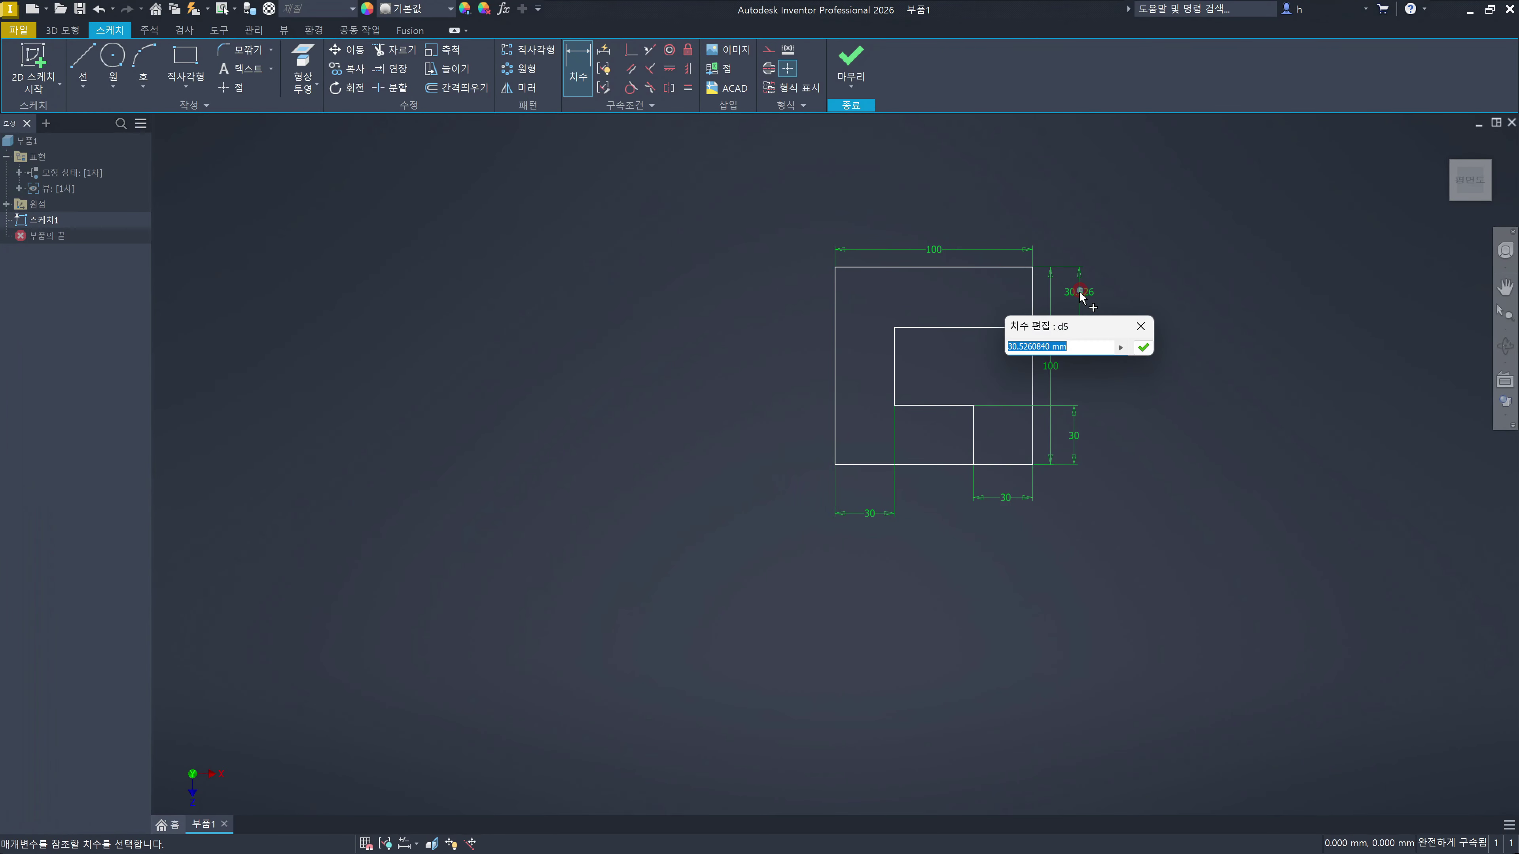
type("30")
key("Return")
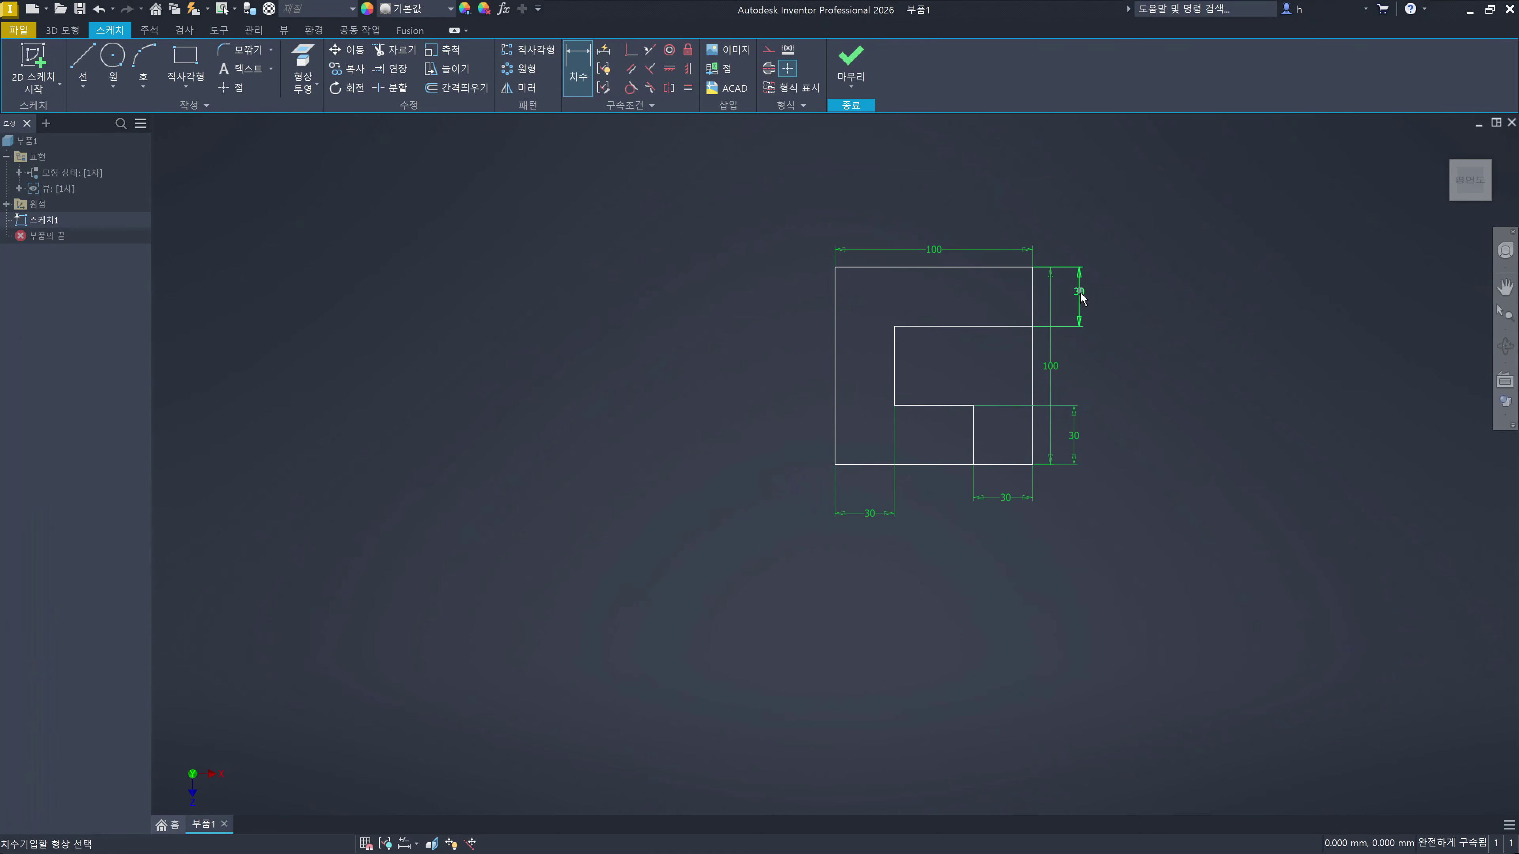
Step: Finish the base sketch and start an Extrude of its profiles
key("Escape")
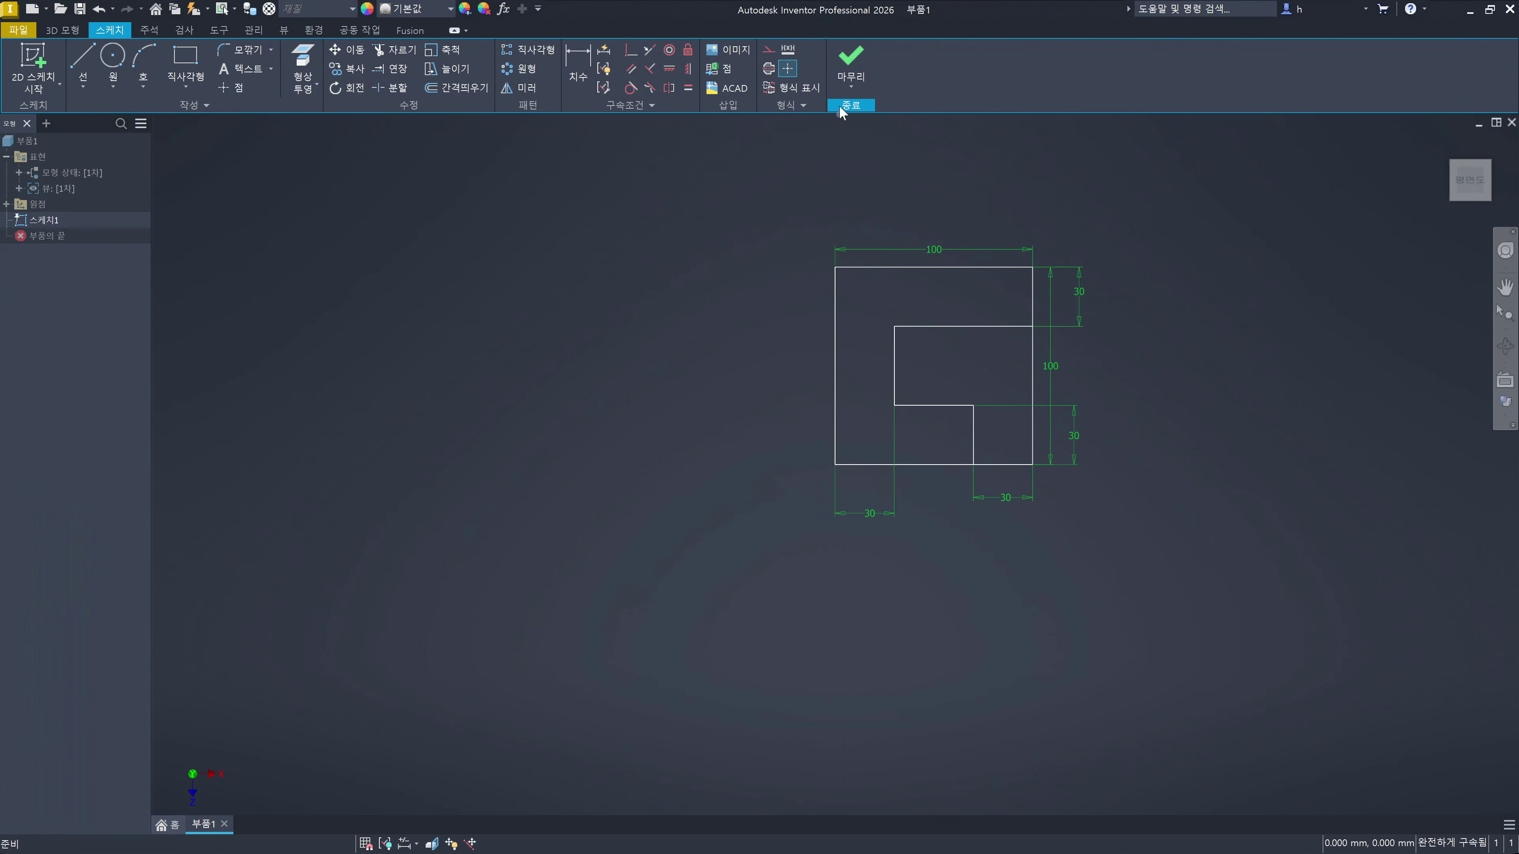
left_click(852, 71)
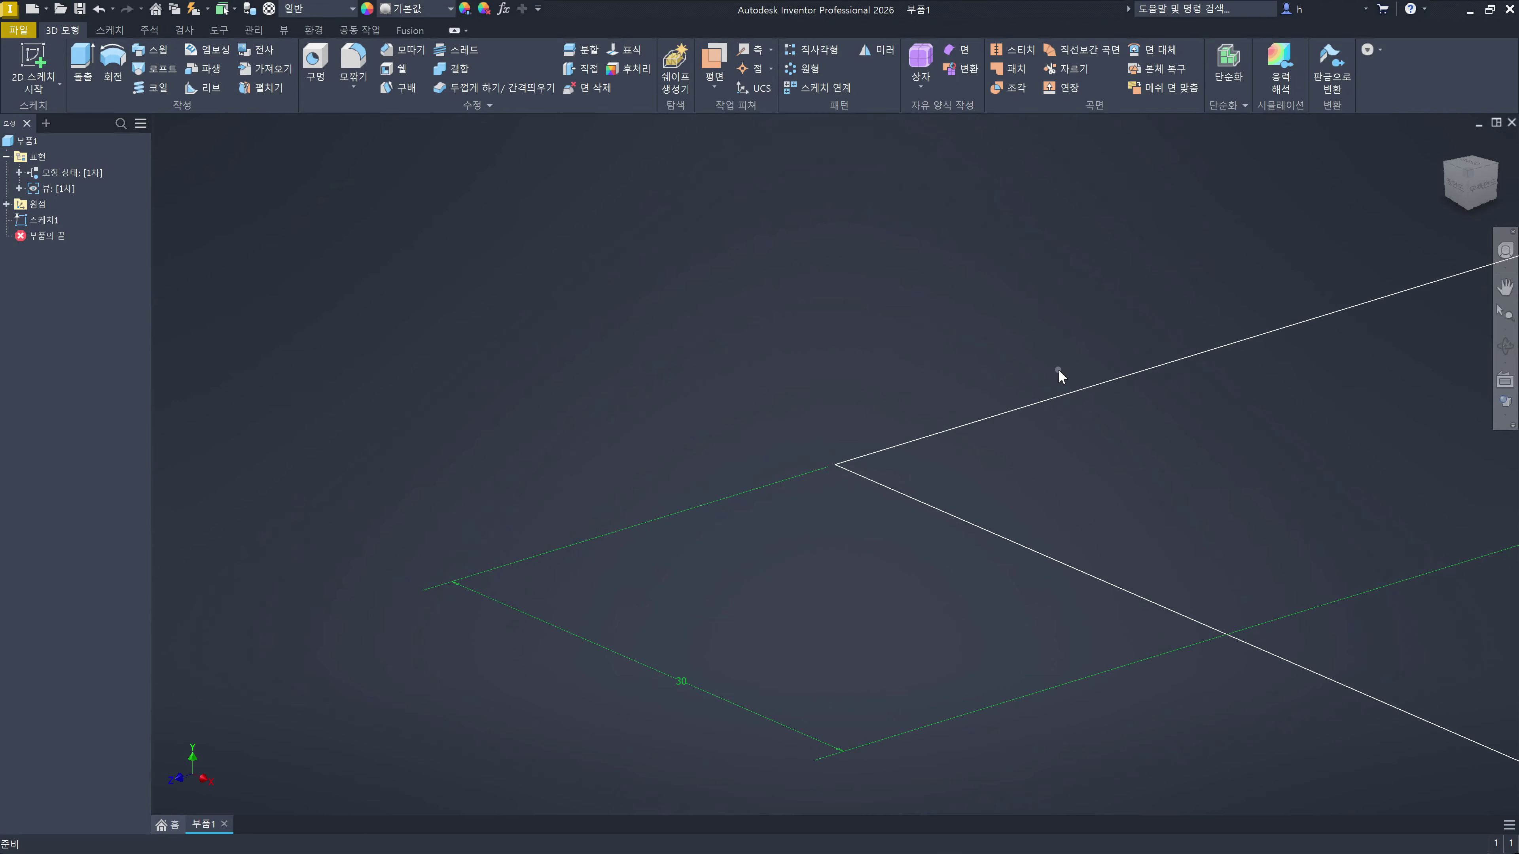
scroll(1058, 369, "down", 5)
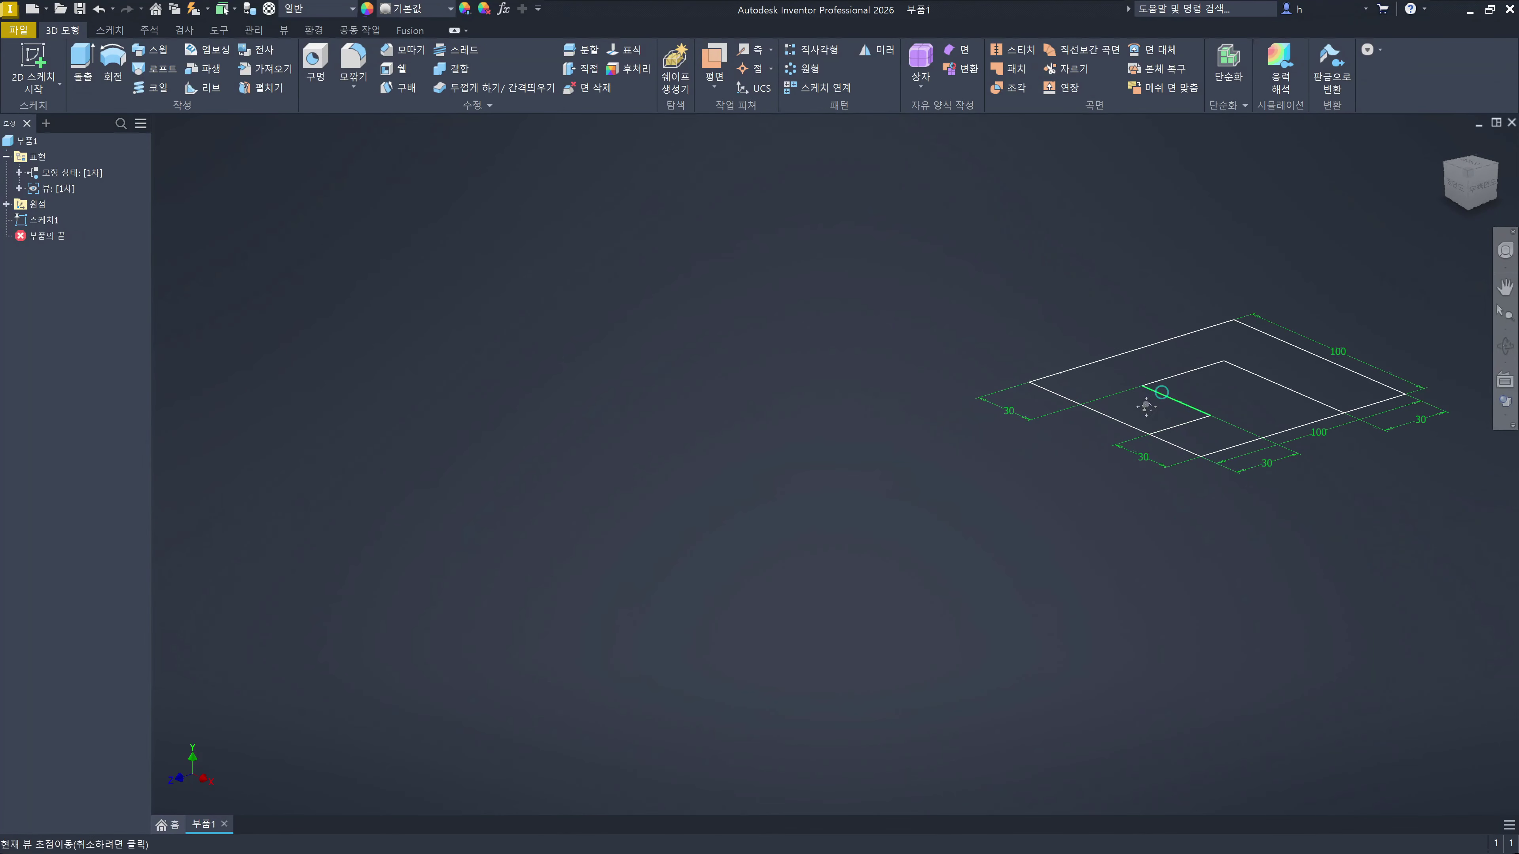
middle_click_drag(1161, 392, 858, 506)
scroll(970, 516, "up", 4)
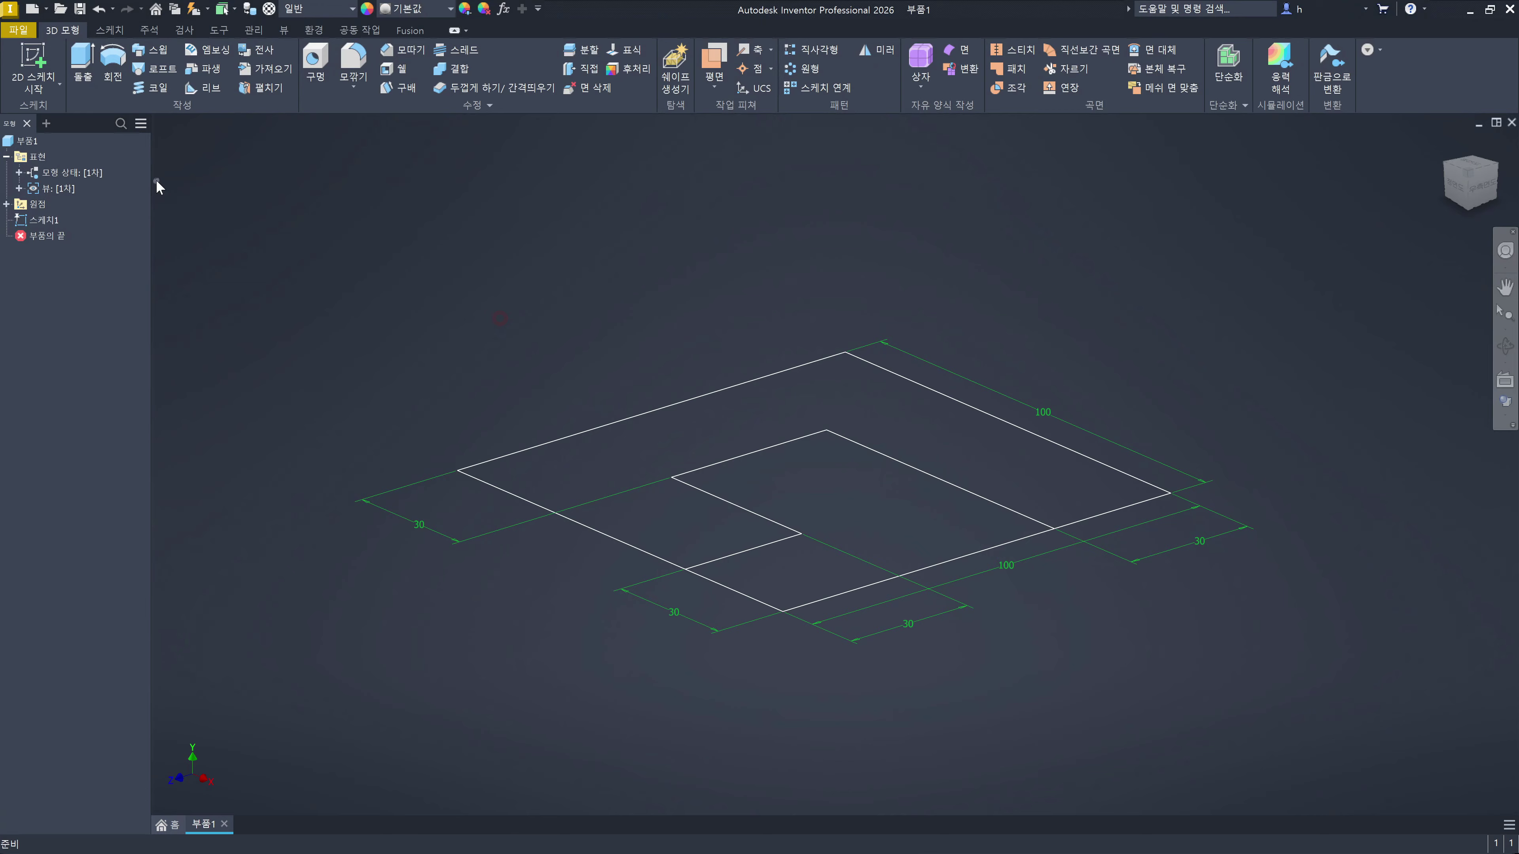
left_click(84, 66)
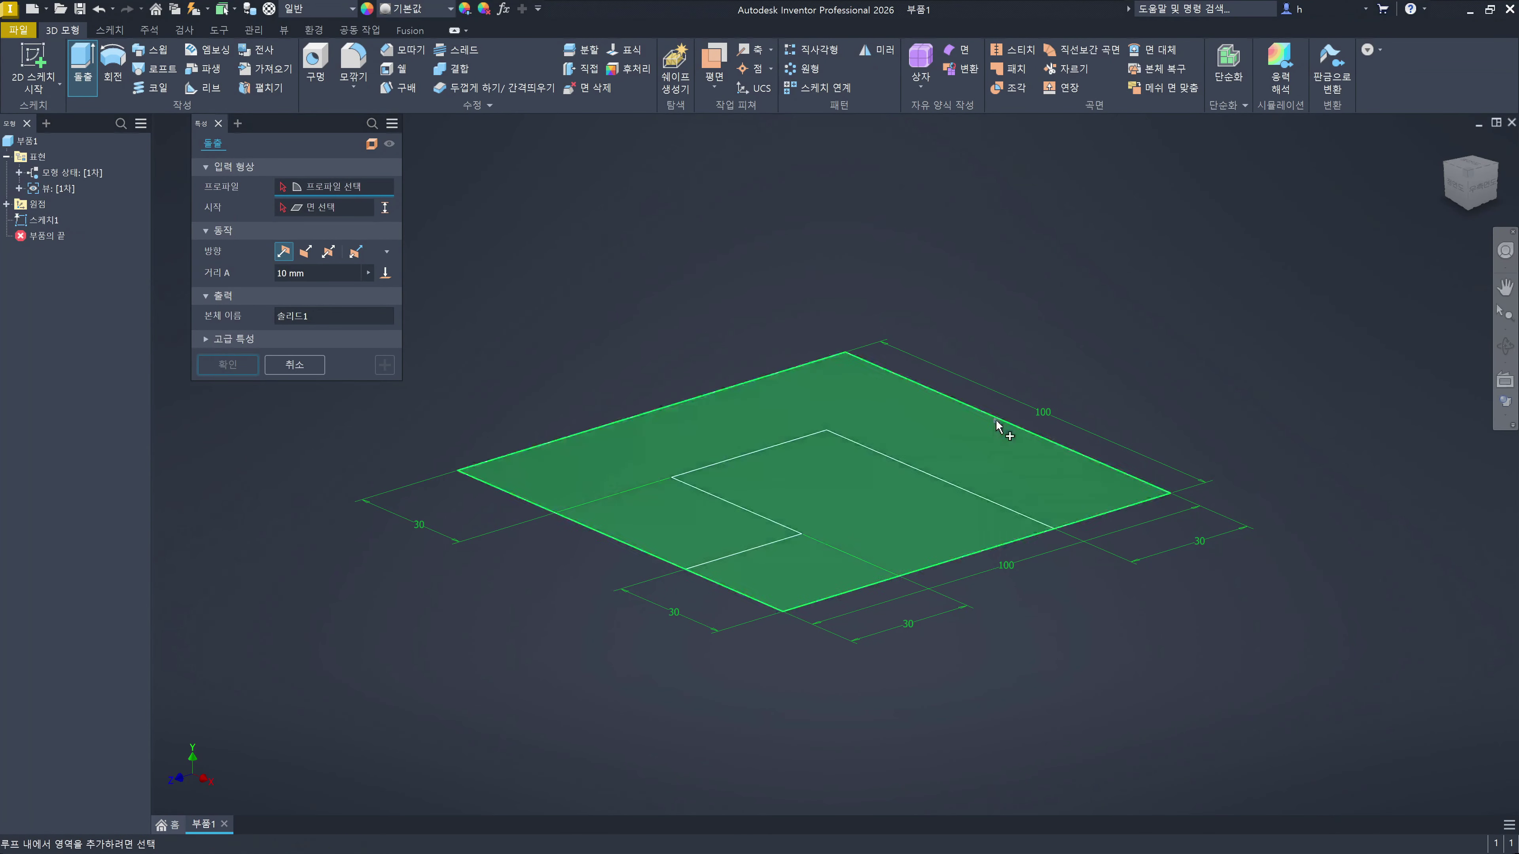
left_click(982, 446)
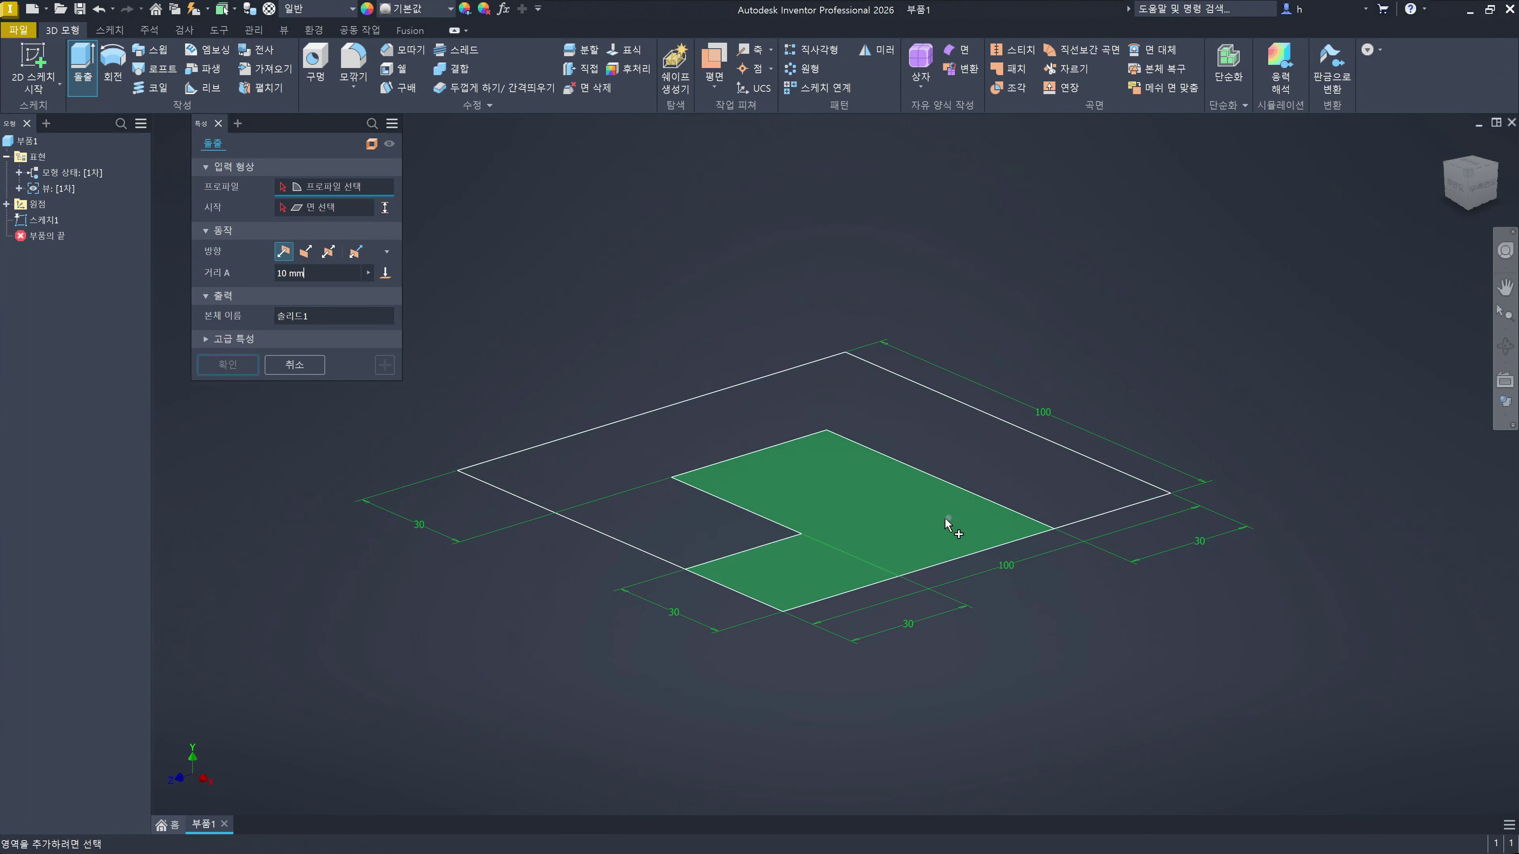
left_click(945, 560)
left_click(825, 605)
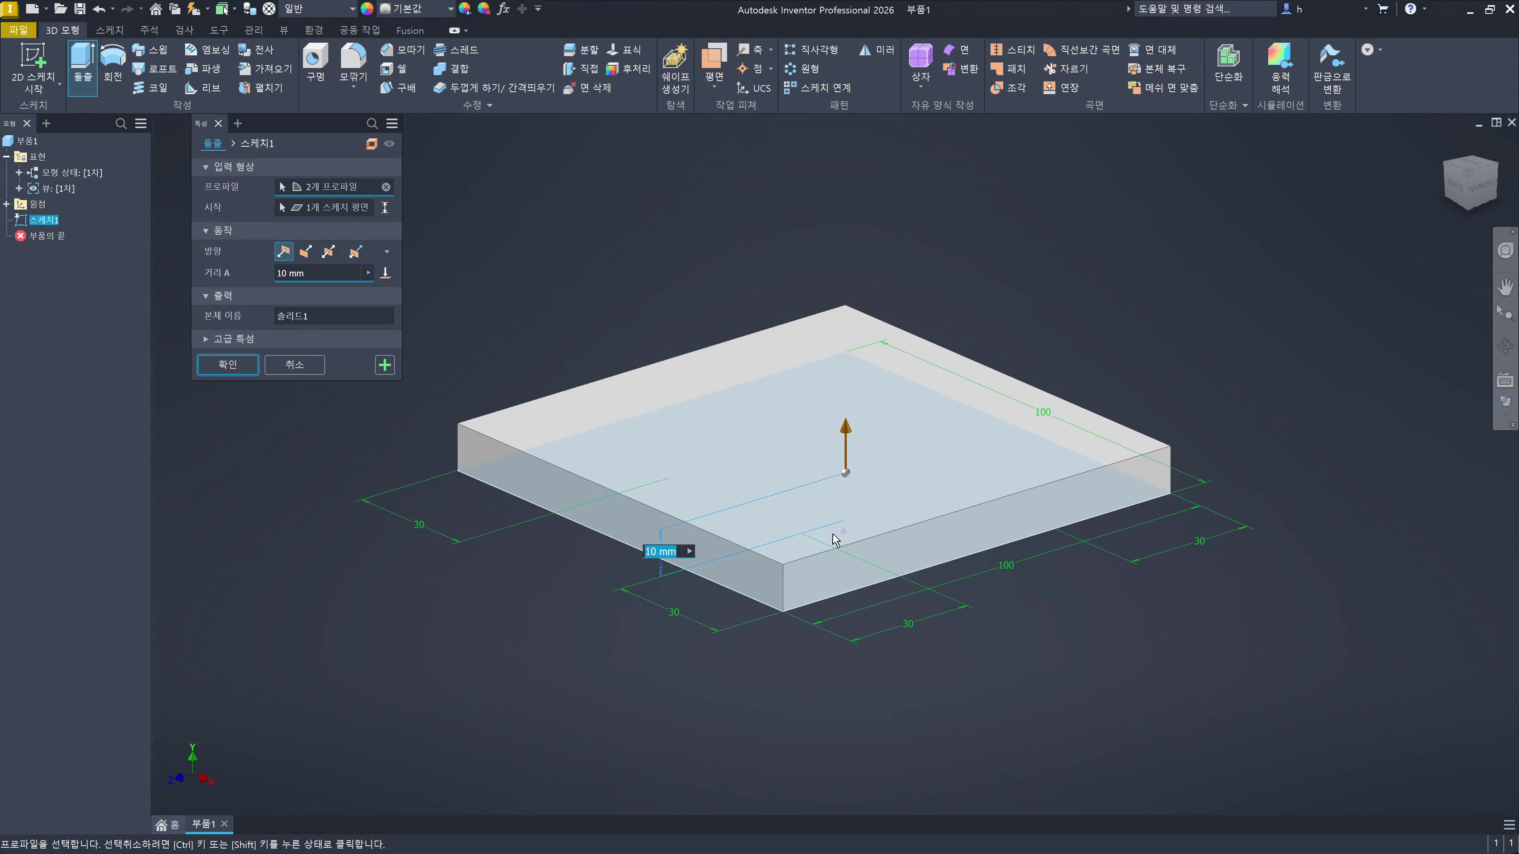
left_click(387, 188)
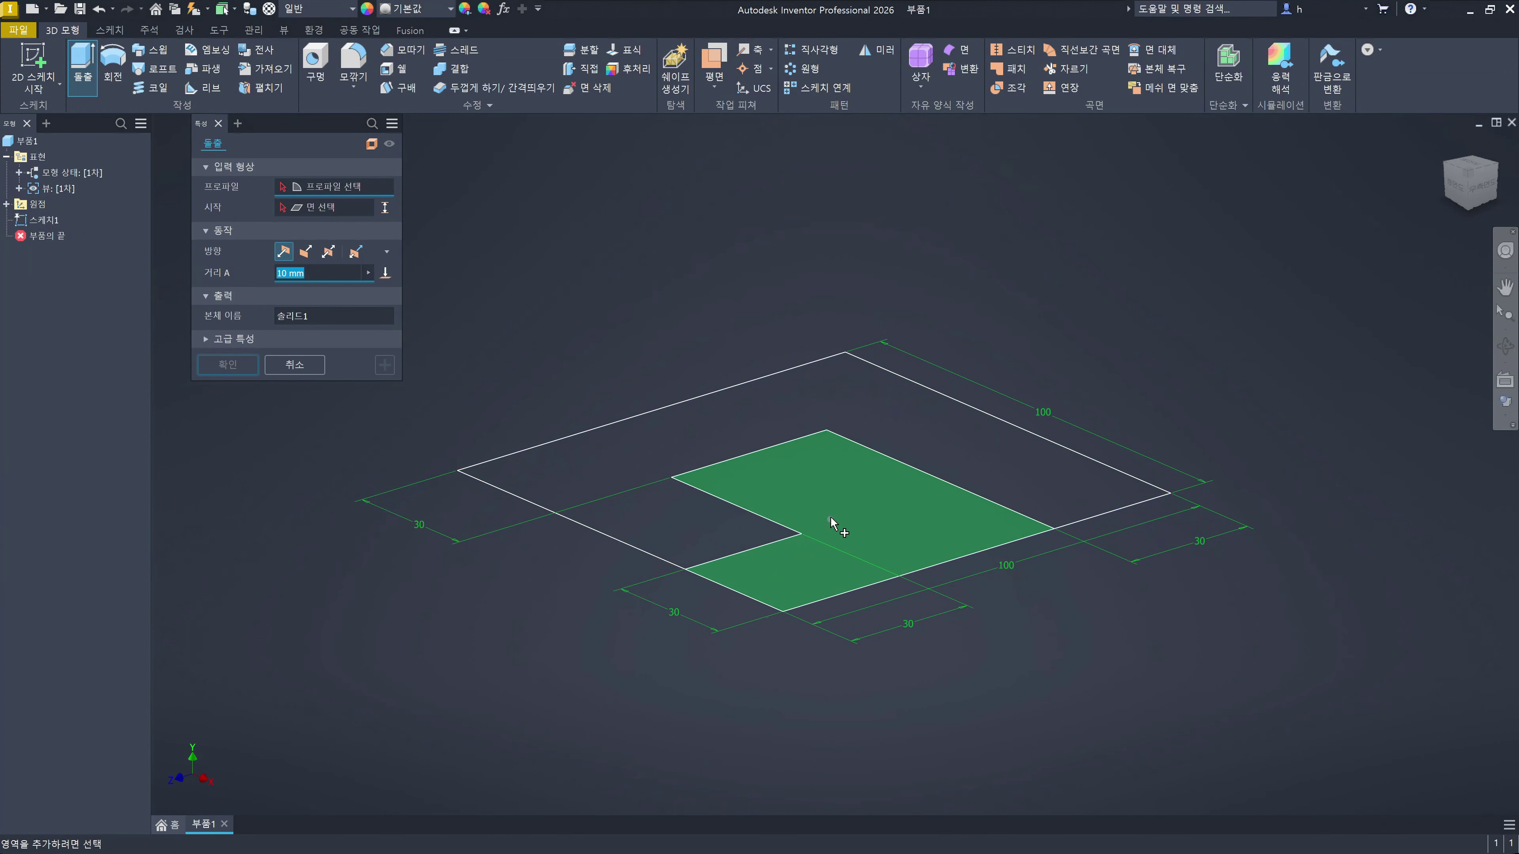
Step: Extrude the C-shaped sketch region symmetrically about the sketch plane to a total distance of 40 mm
left_click(625, 468)
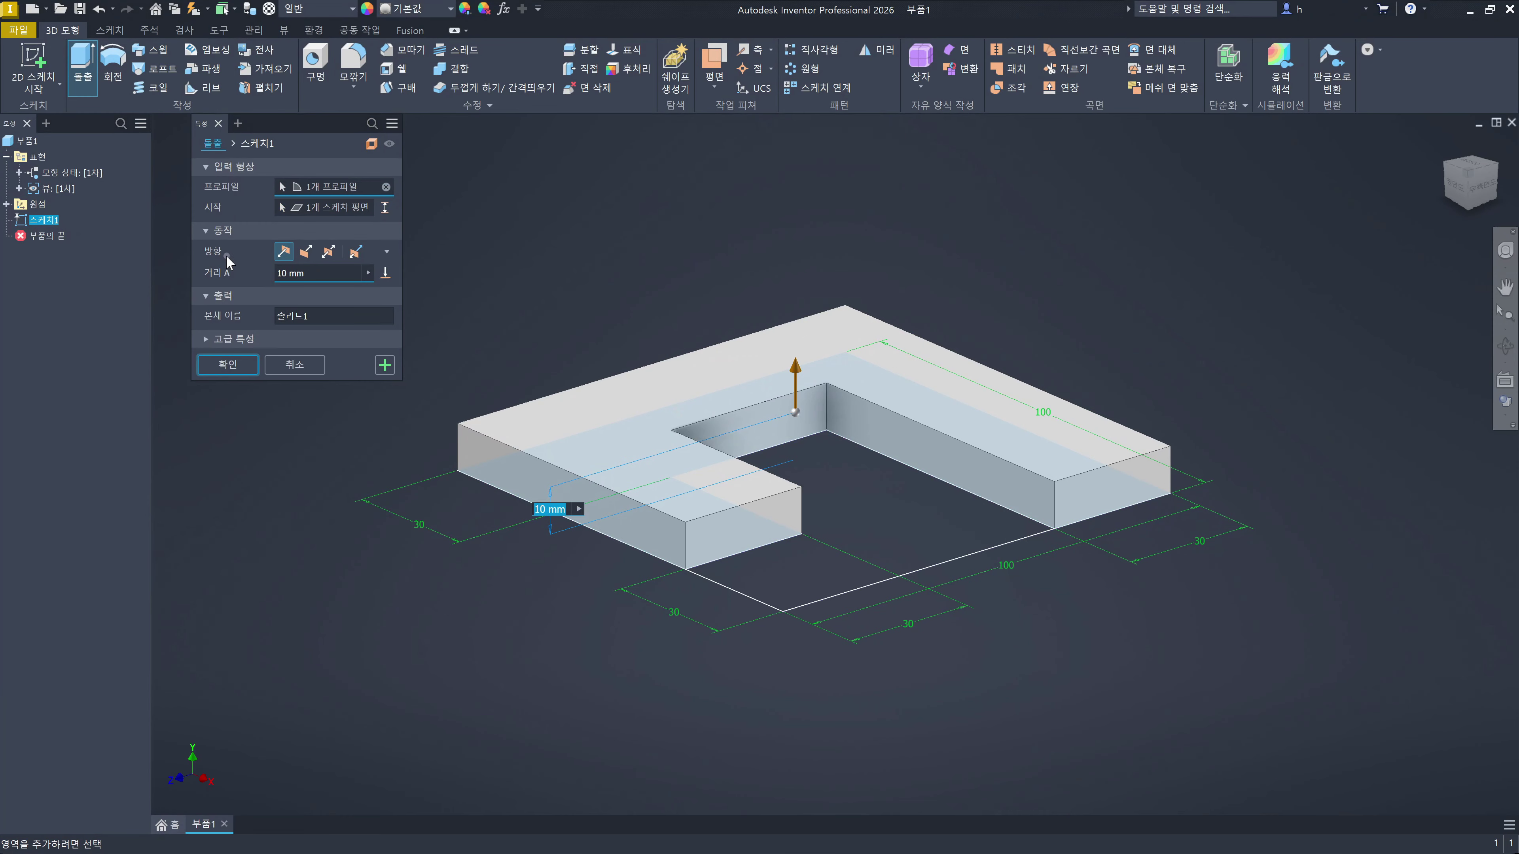
left_click(329, 253)
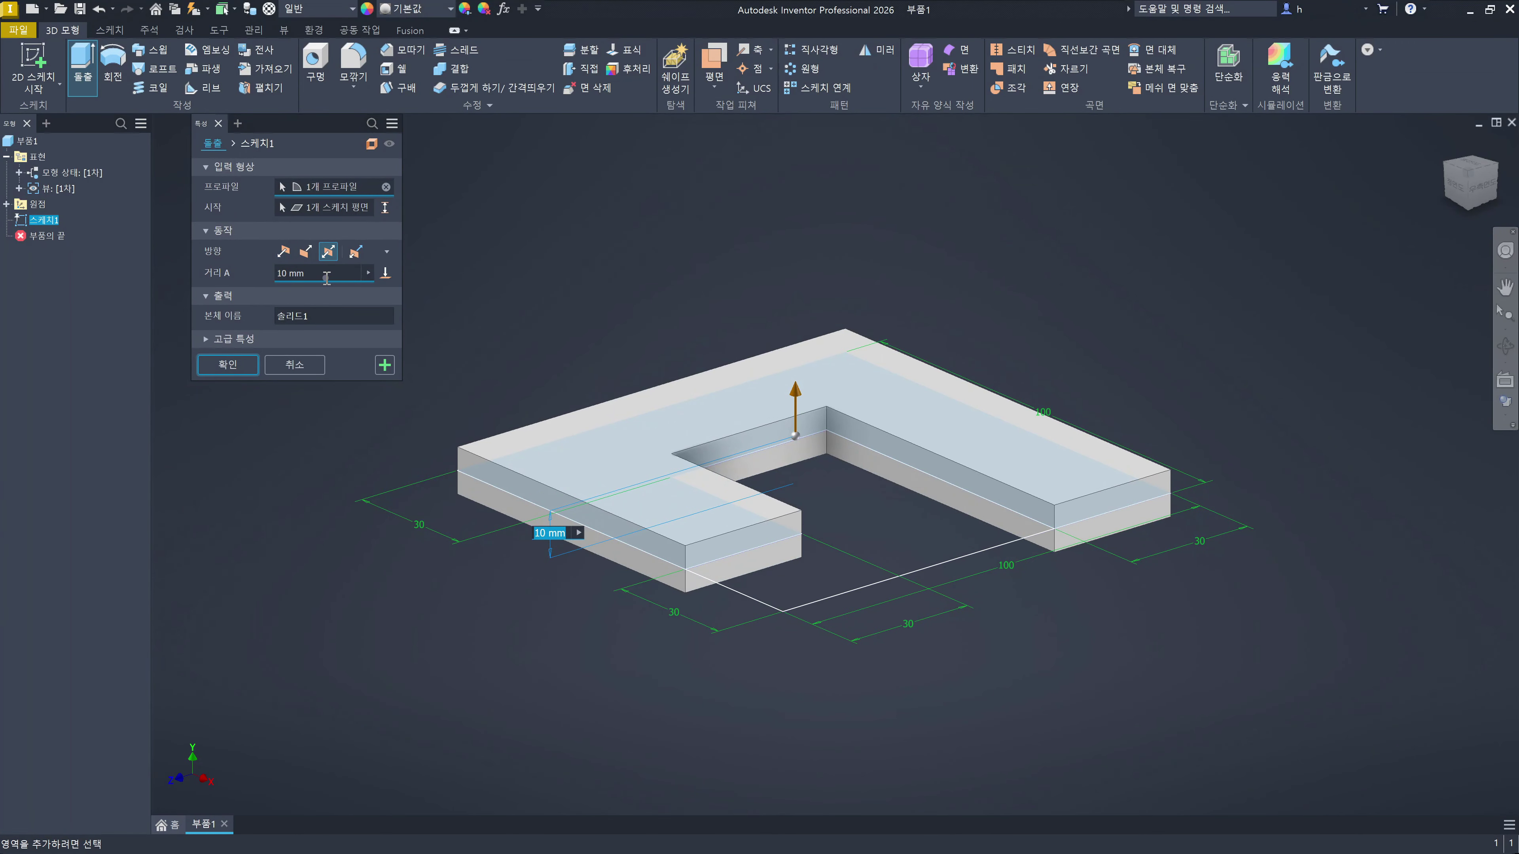
left_click_drag(325, 277, 233, 275)
type("40")
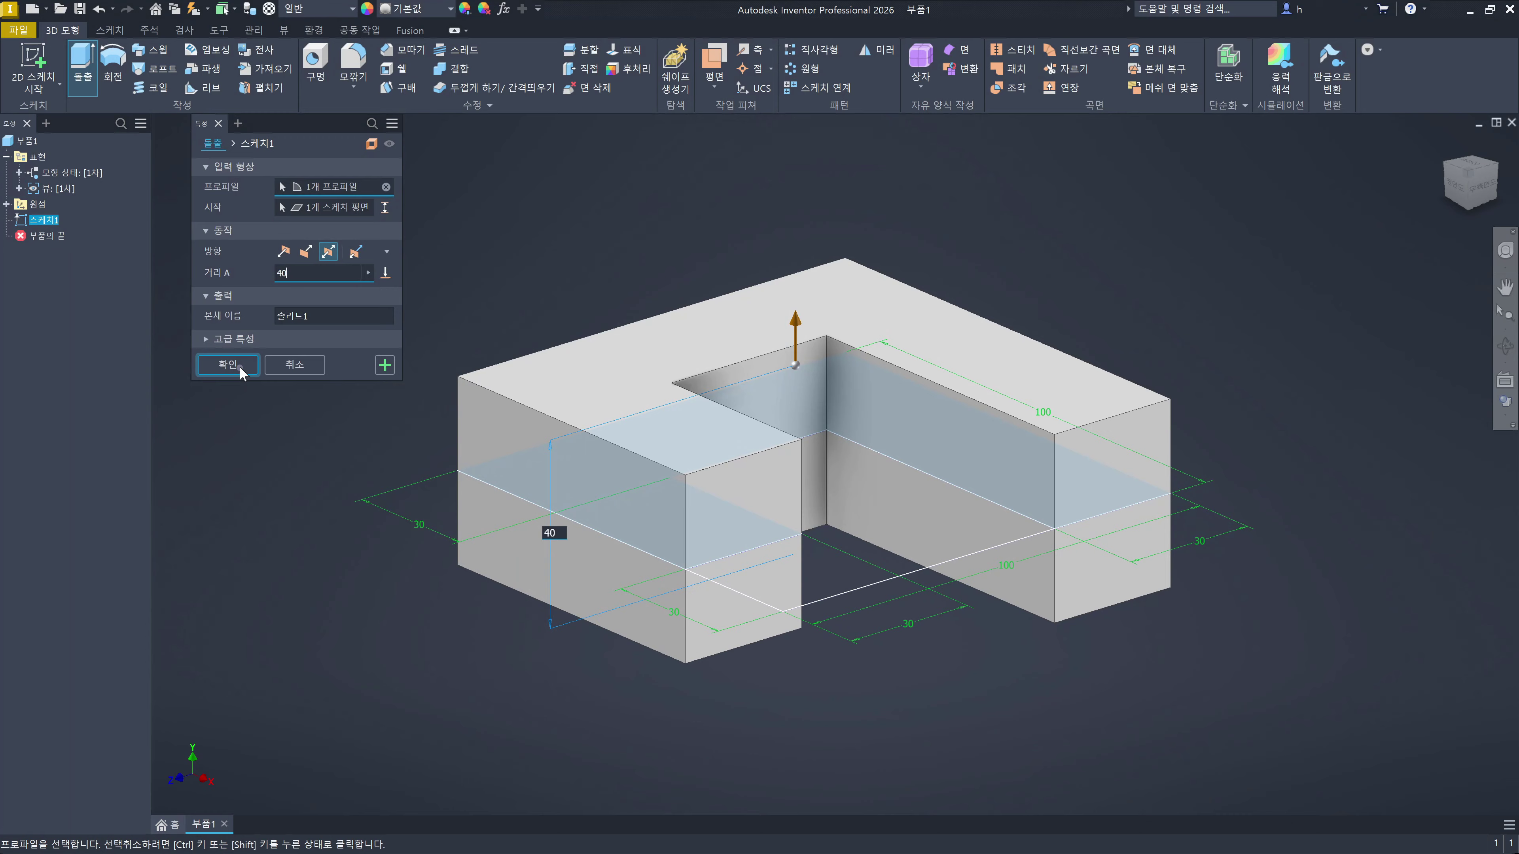
left_click(228, 364)
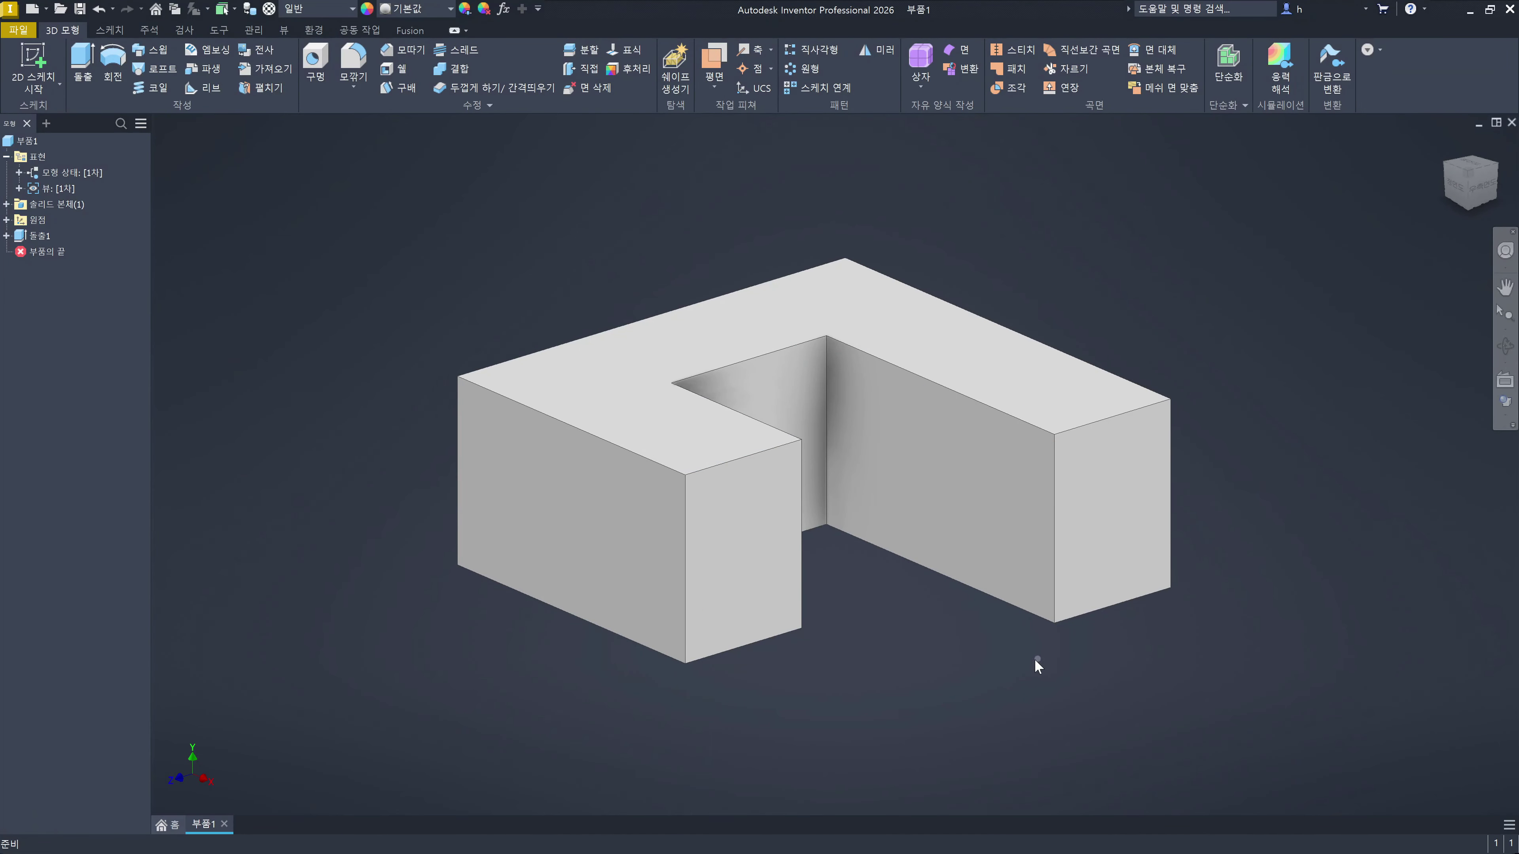
Step: Restore the home view of the extruded body and list the part's origin planes and axes in the model browser
middle_click_drag(982, 594, 1053, 701, "shift")
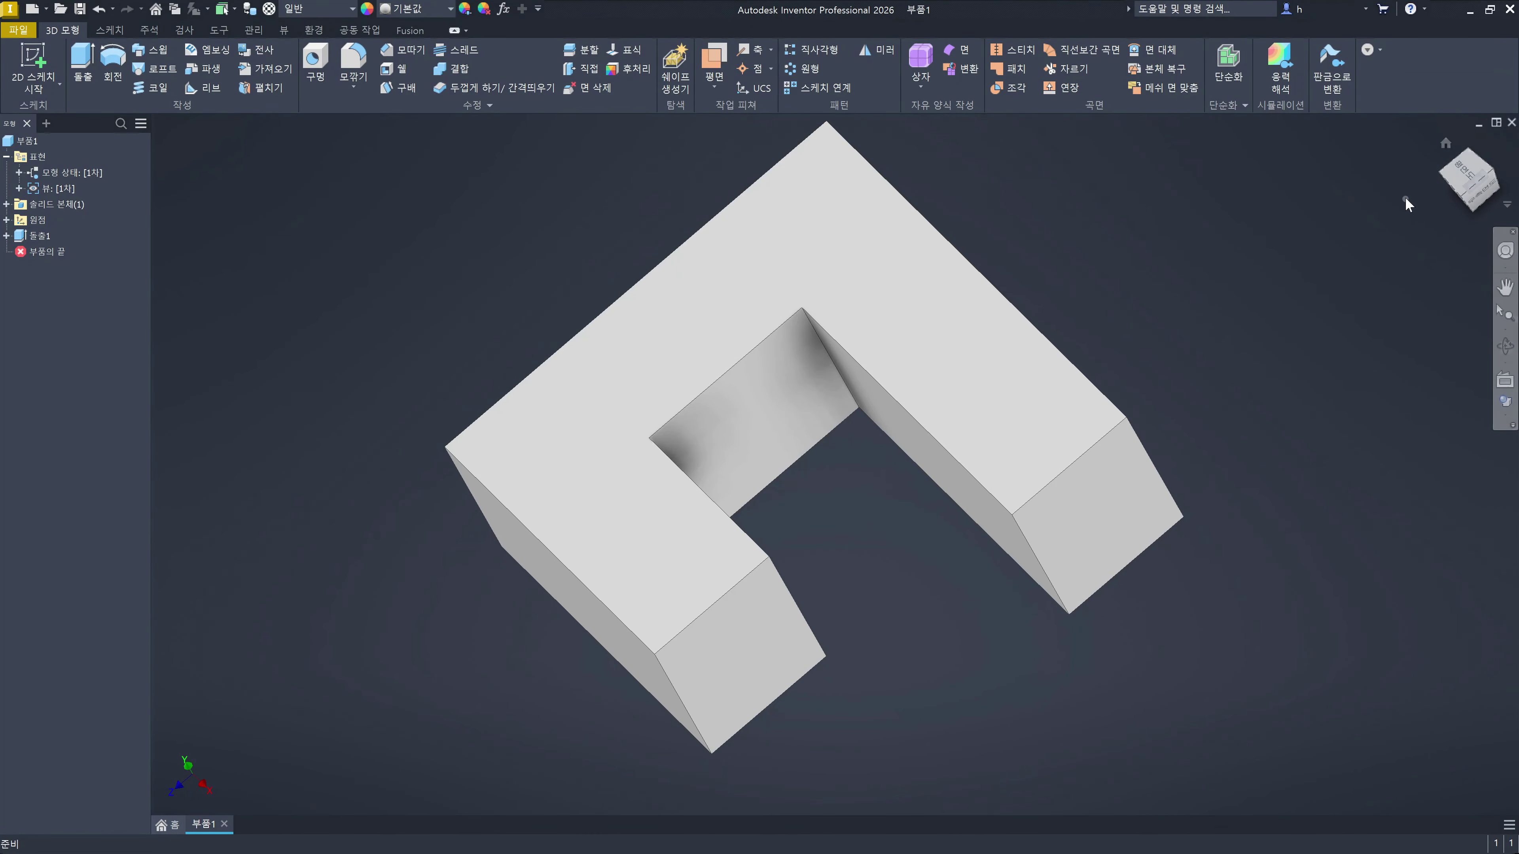
left_click(1445, 144)
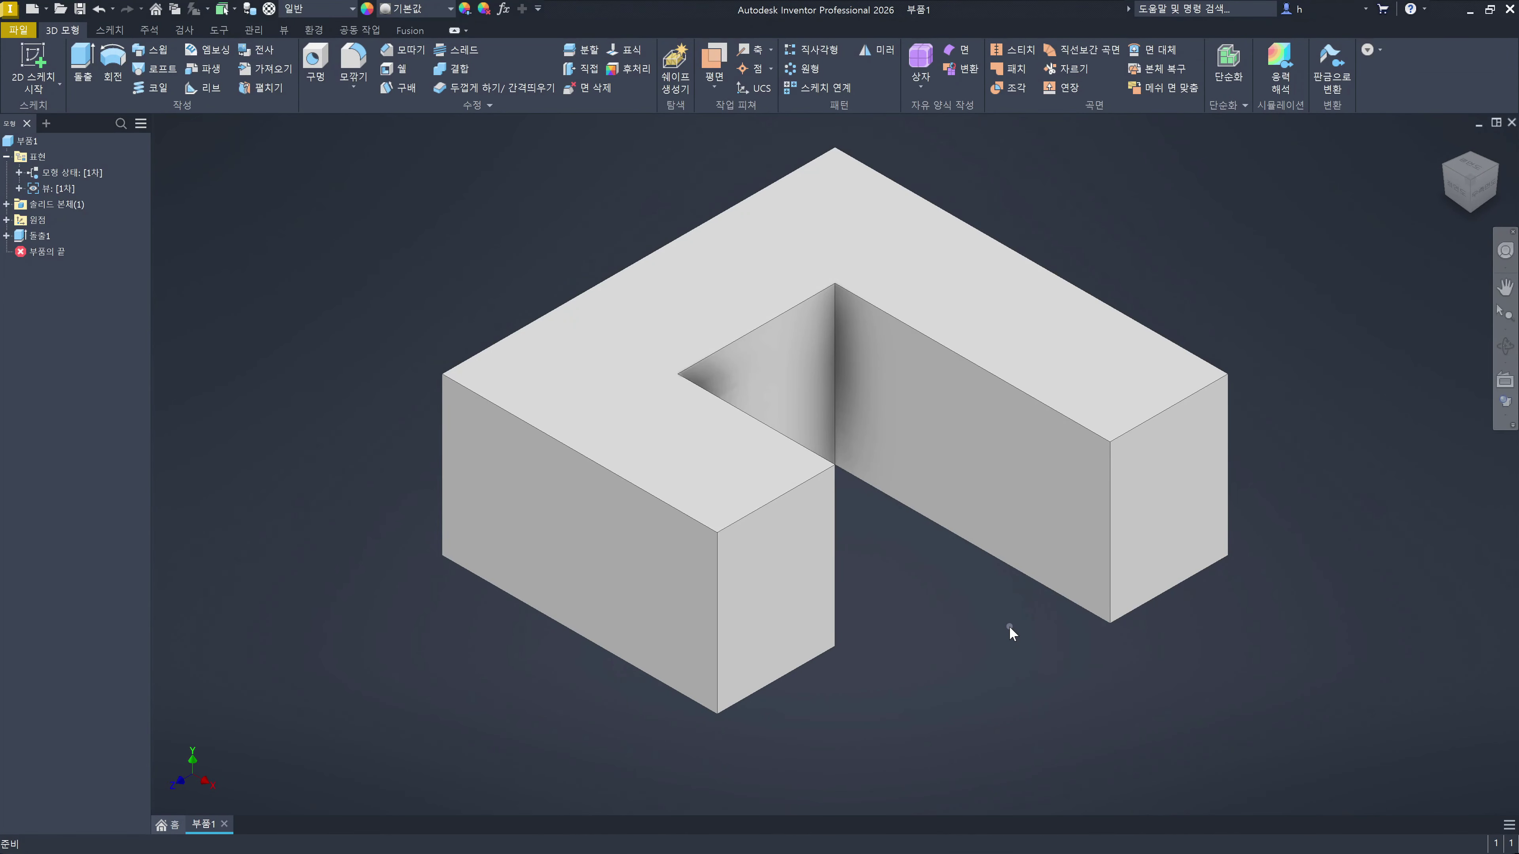
left_click(375, 323)
key("s")
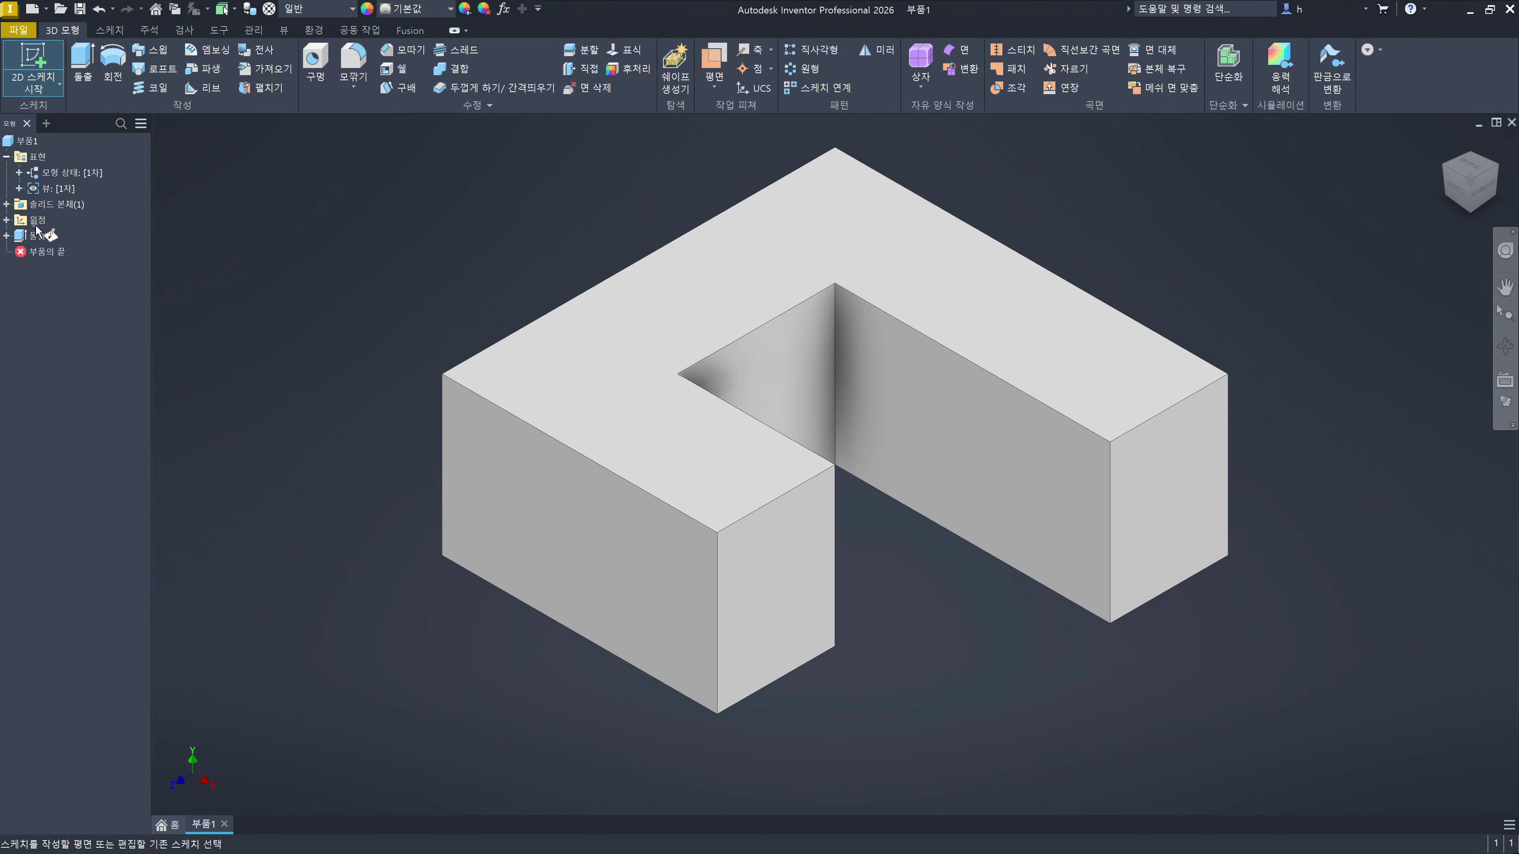
left_click(7, 220)
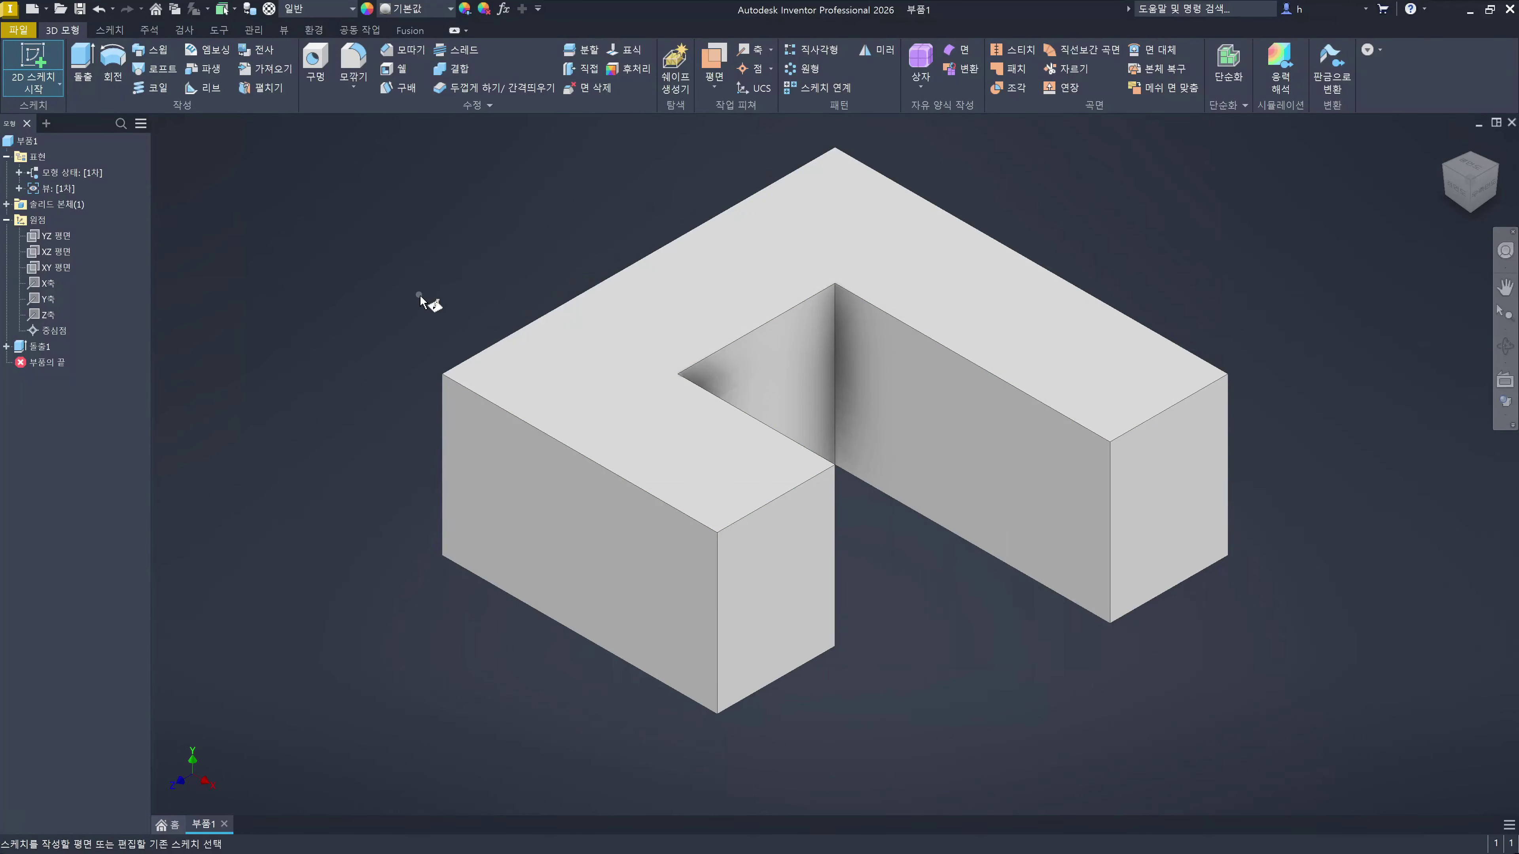
key("Escape")
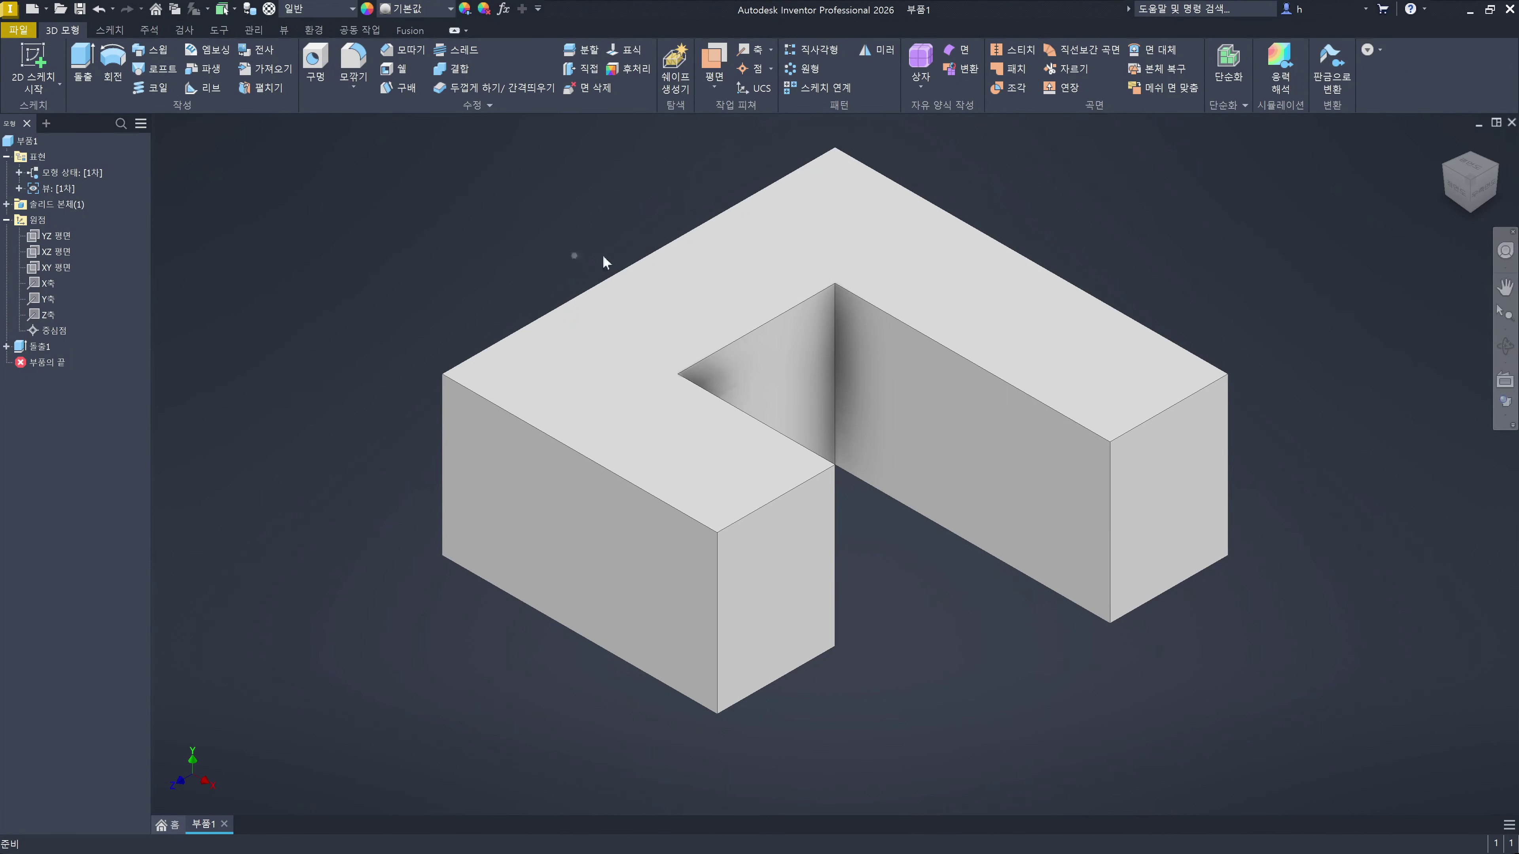
Step: Open the extrusion's settings for review starting from the body's upper face, and close them
left_click(1030, 341)
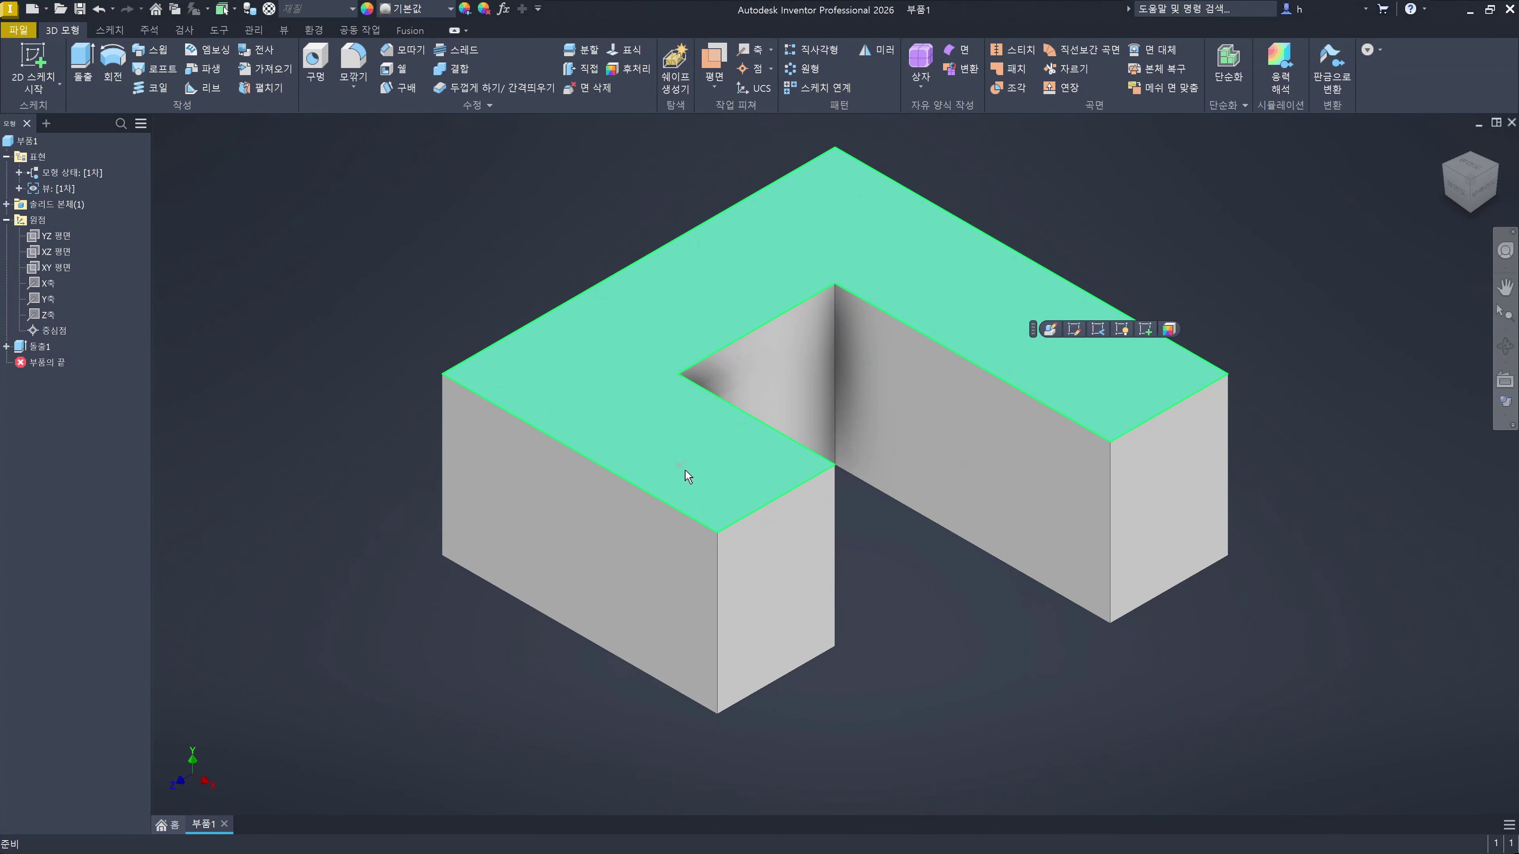
left_click(1276, 441)
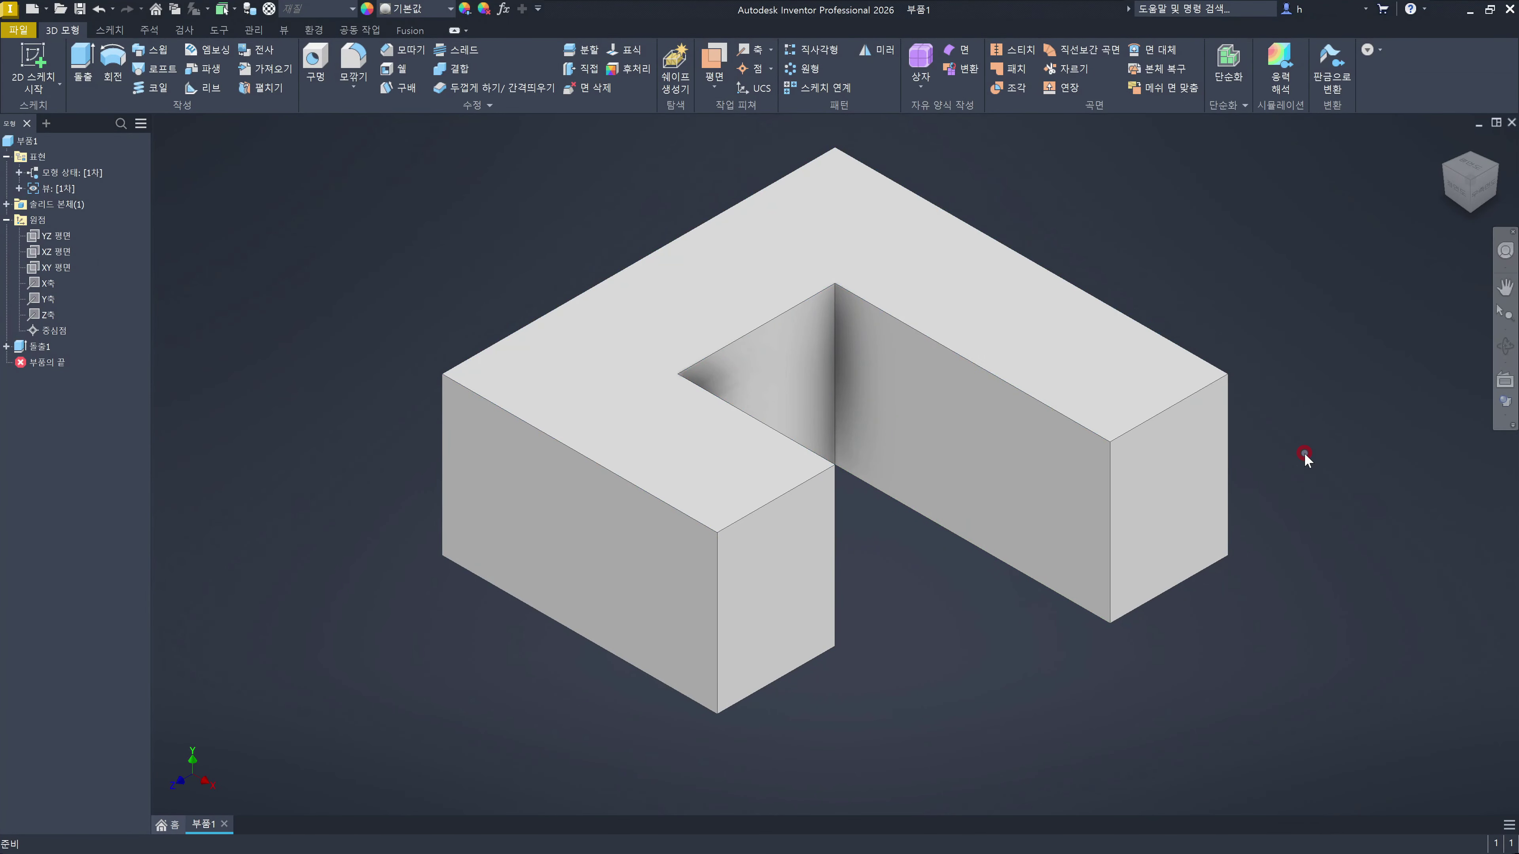
left_click(1027, 344)
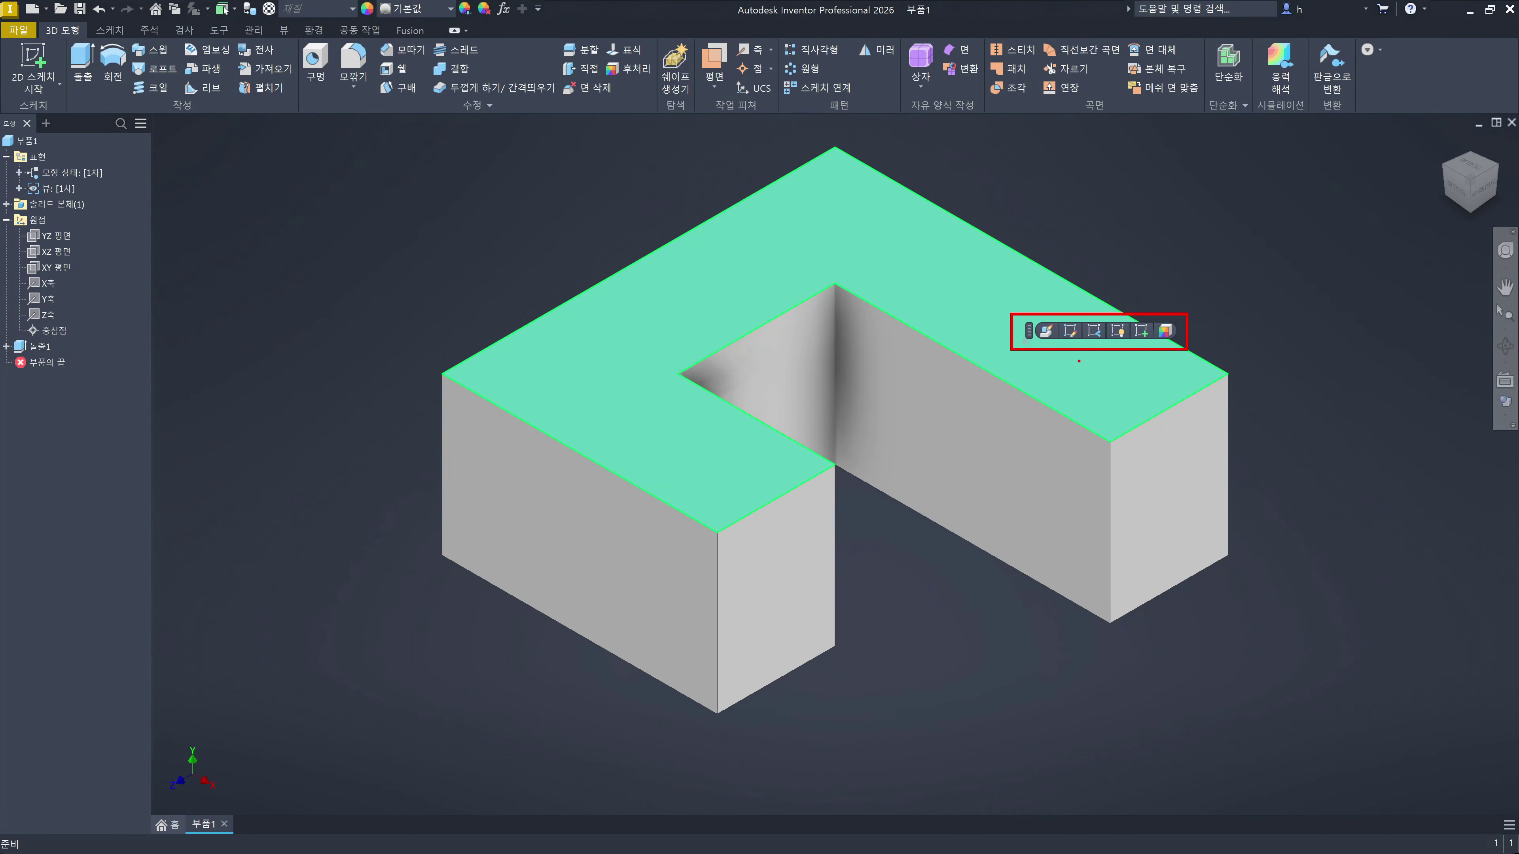
left_click(1286, 306)
left_click(1065, 349)
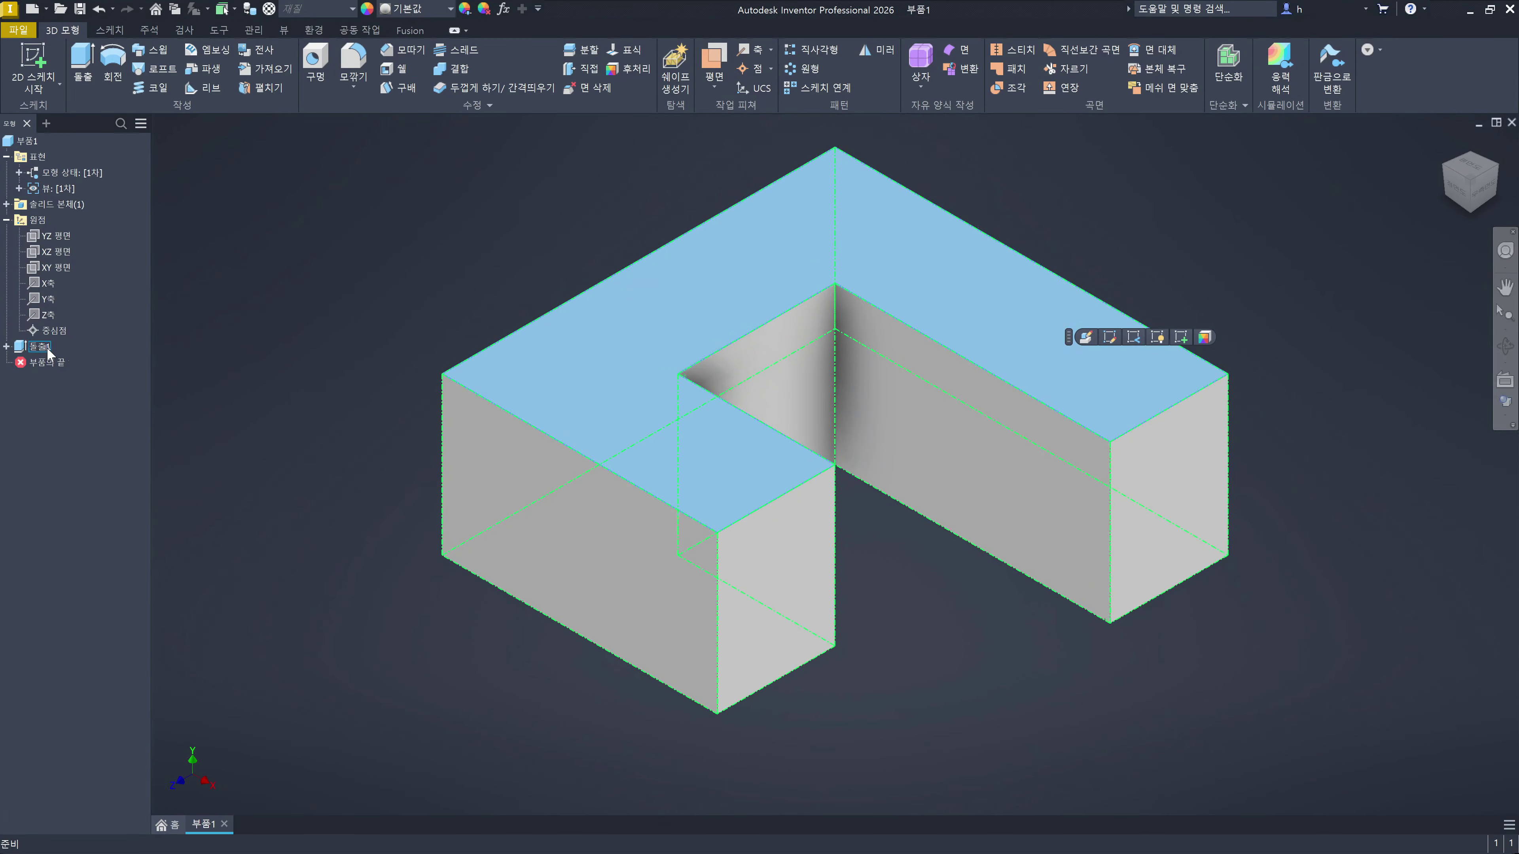
left_click(1085, 337)
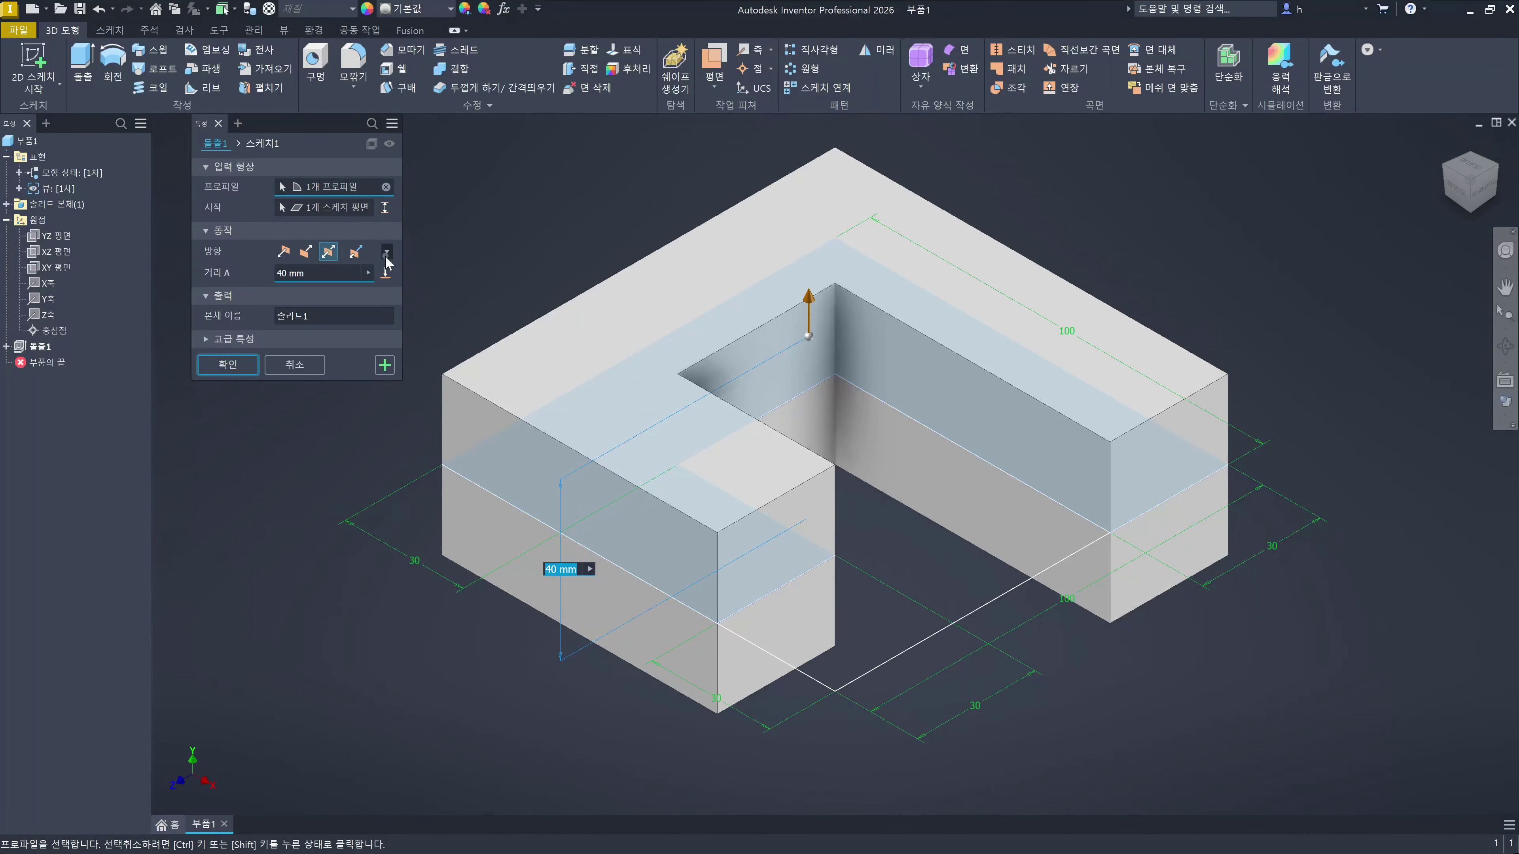
key("Return")
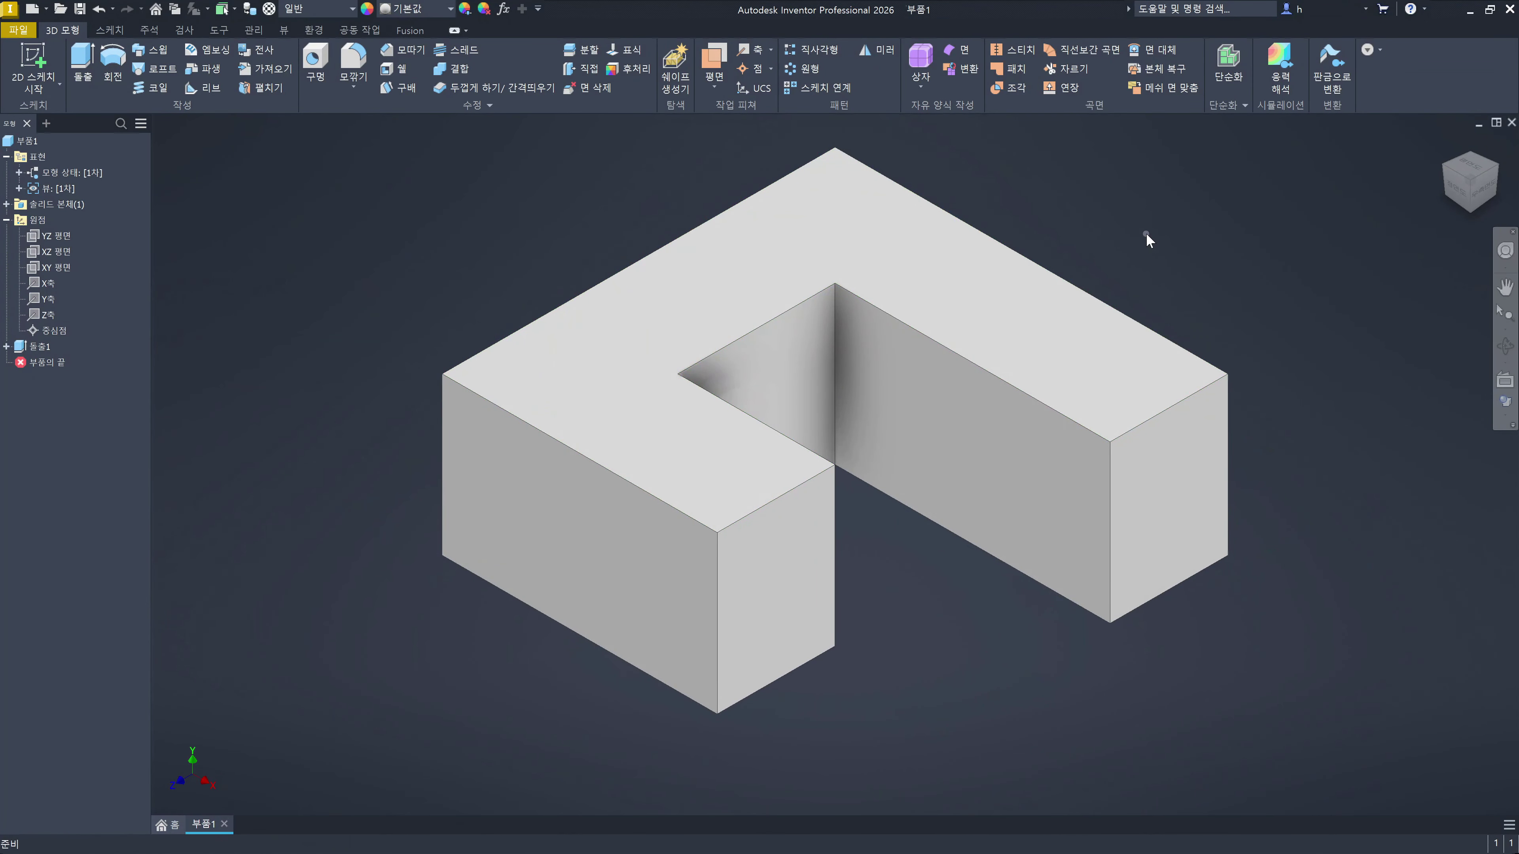
Step: Examine the base sketch nested under the extrusion in the model browser by highlighting it on the body
left_click(1034, 355)
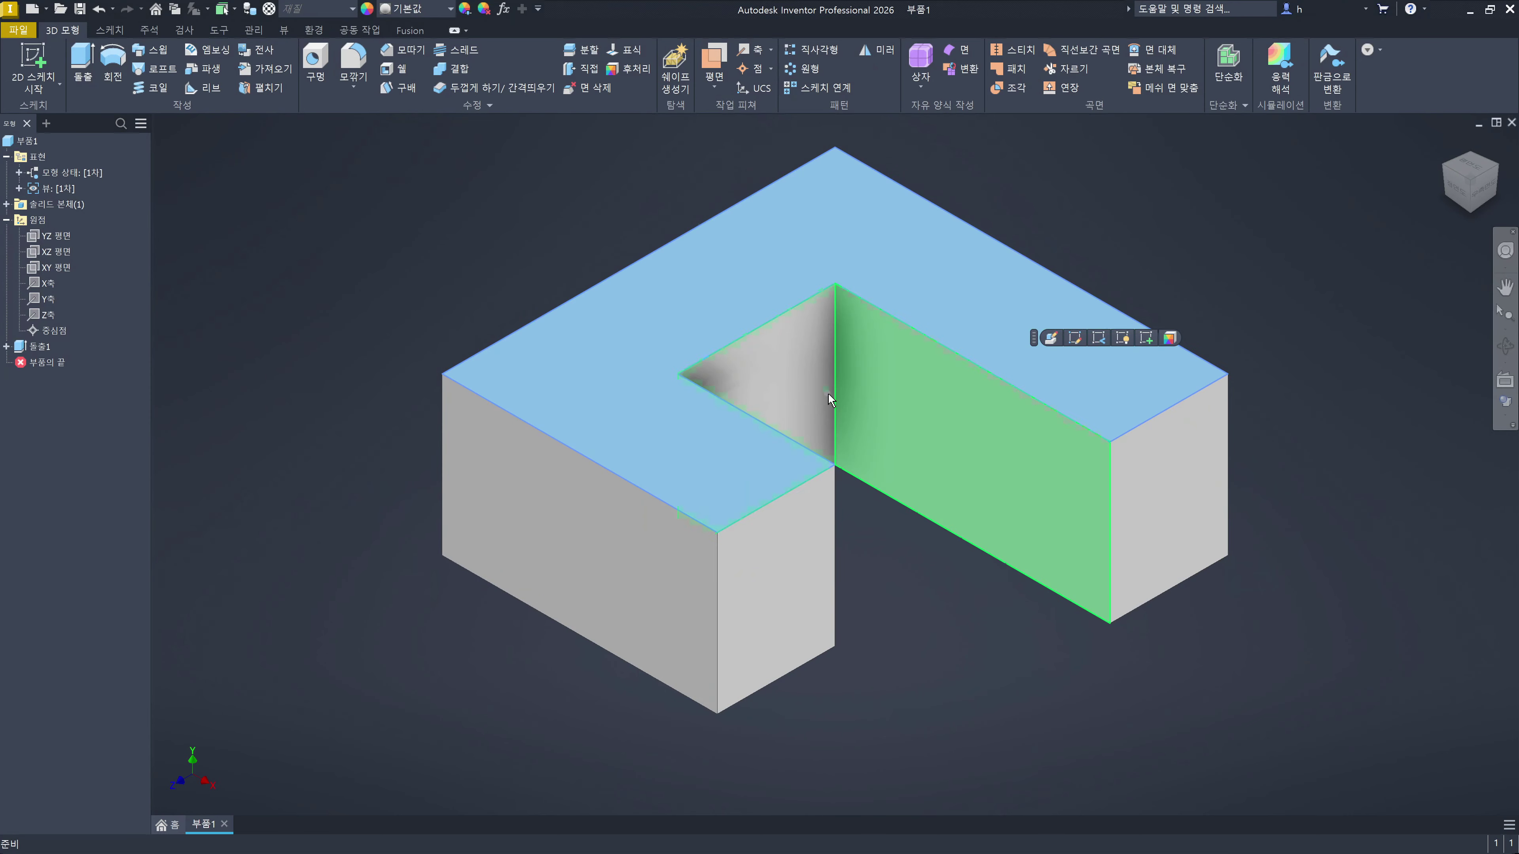
left_click(1182, 255)
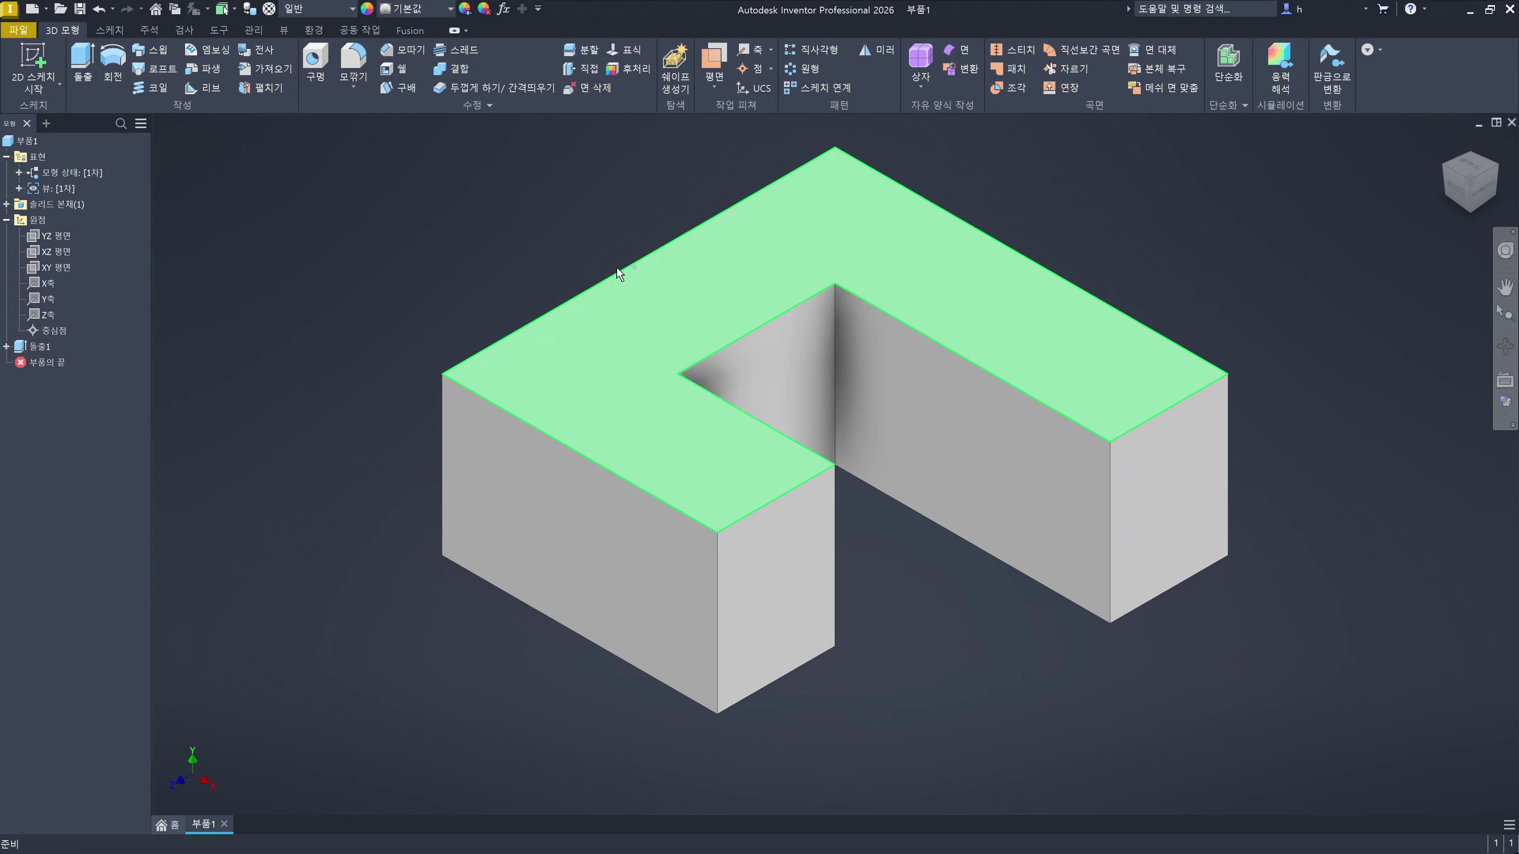
left_click(6, 346)
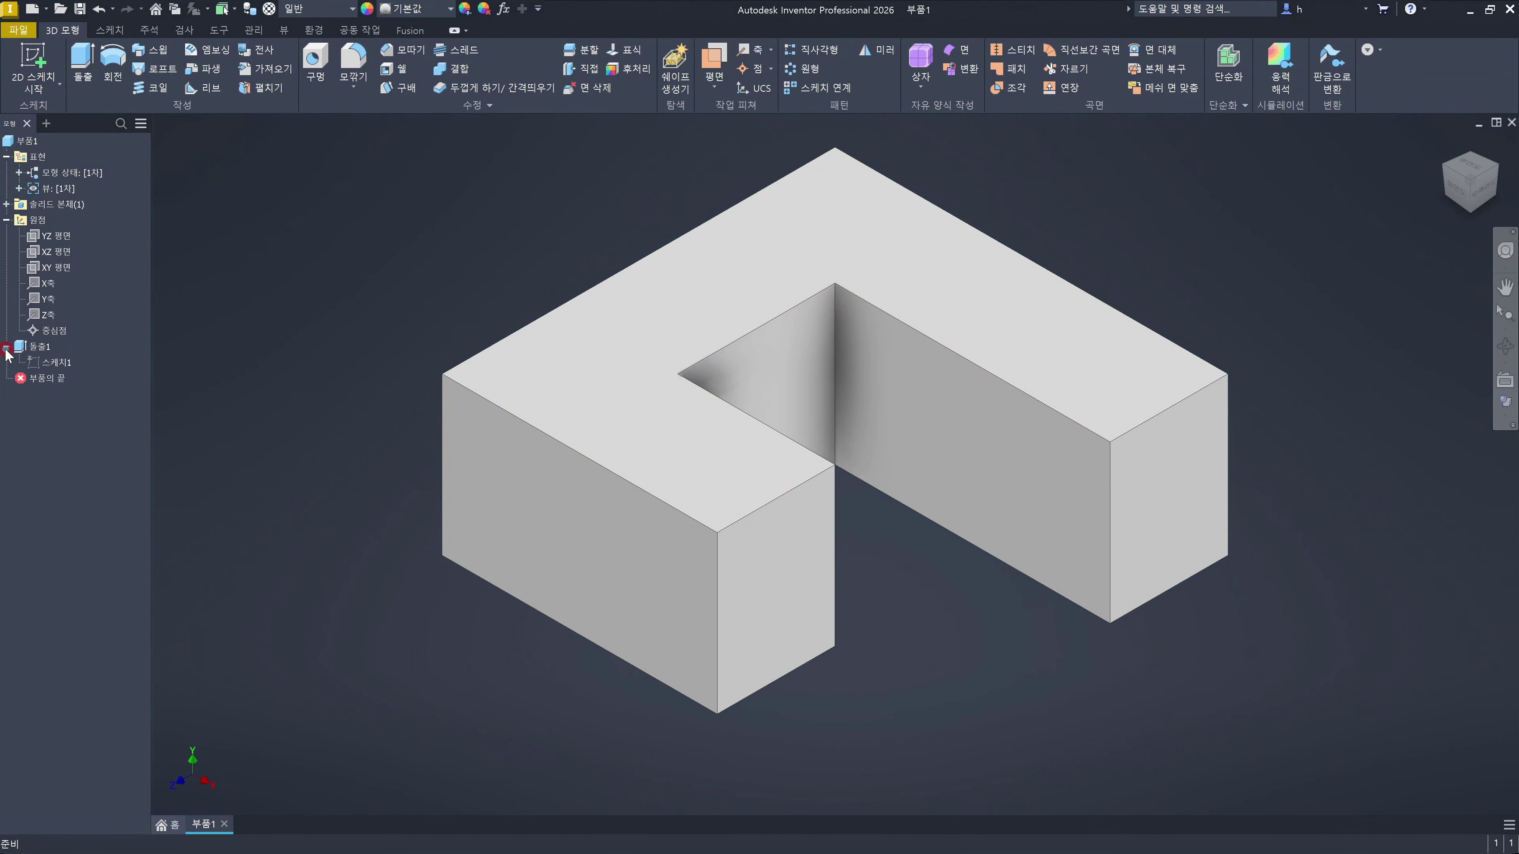
left_click(60, 364)
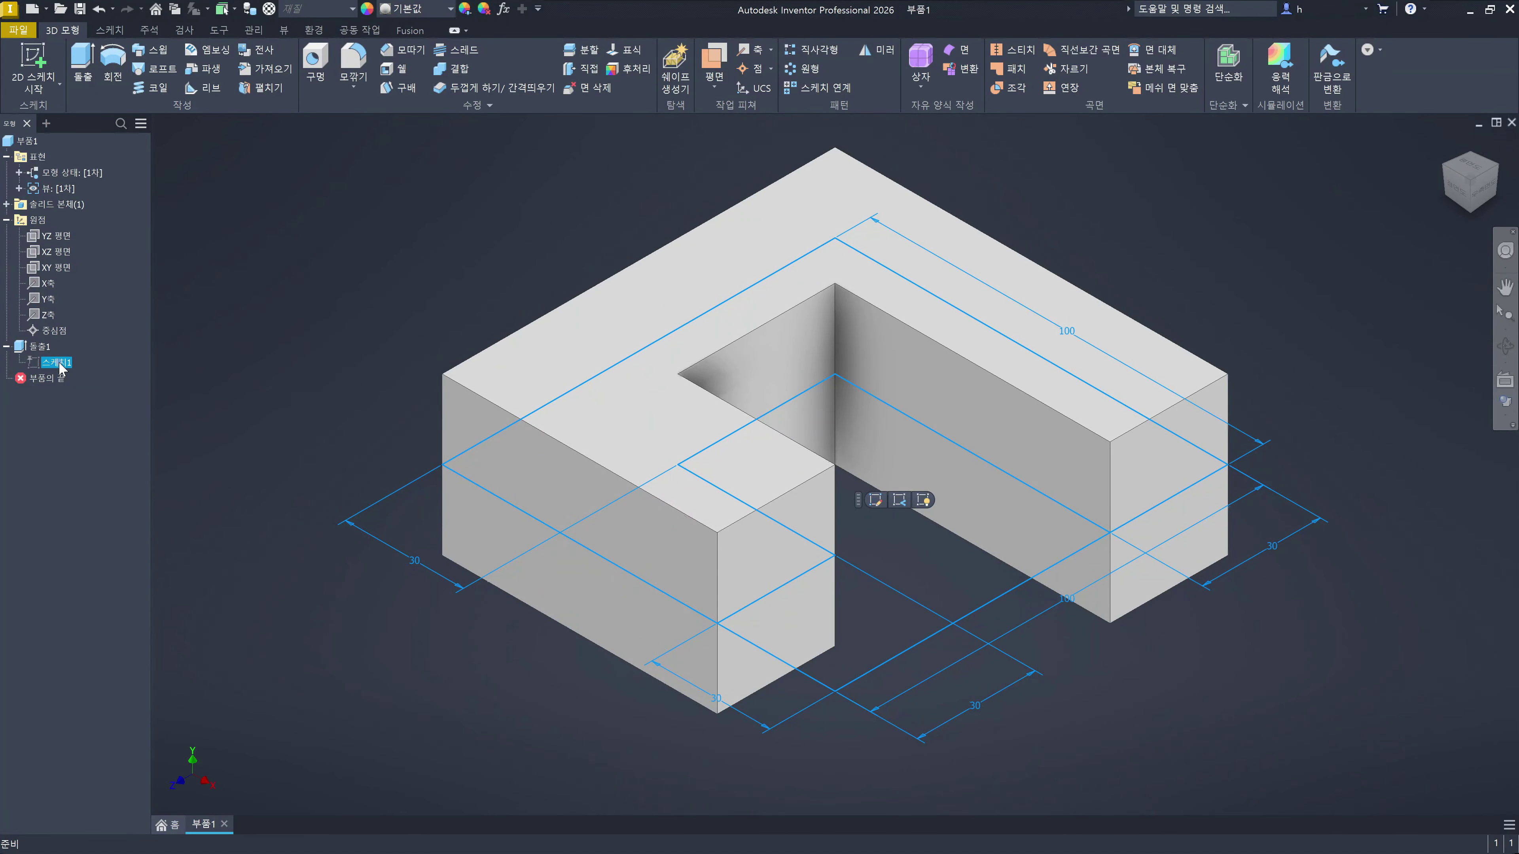
left_click(1184, 248)
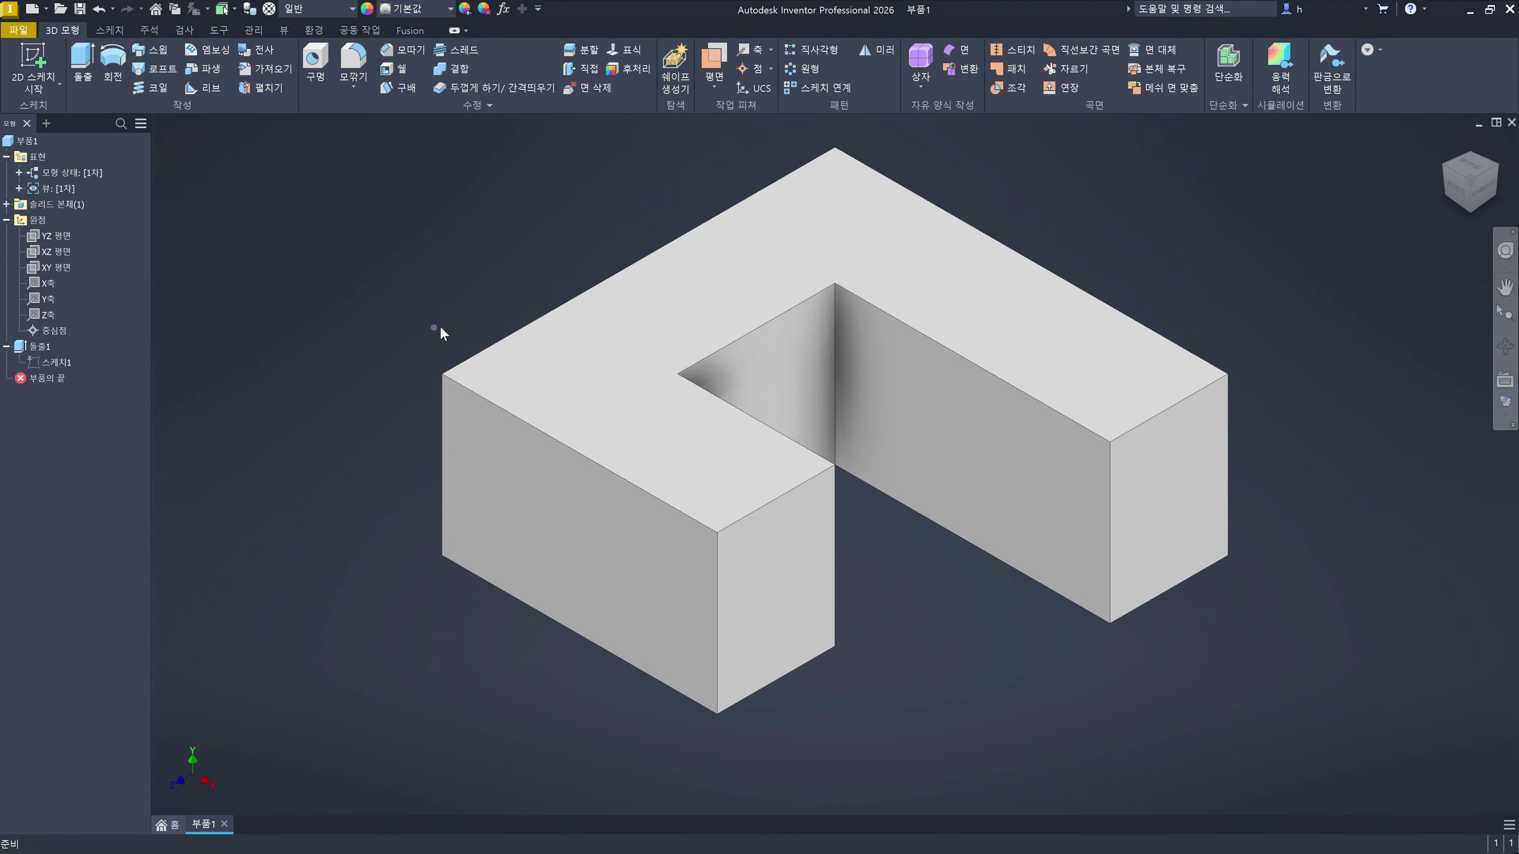
left_click(1216, 236)
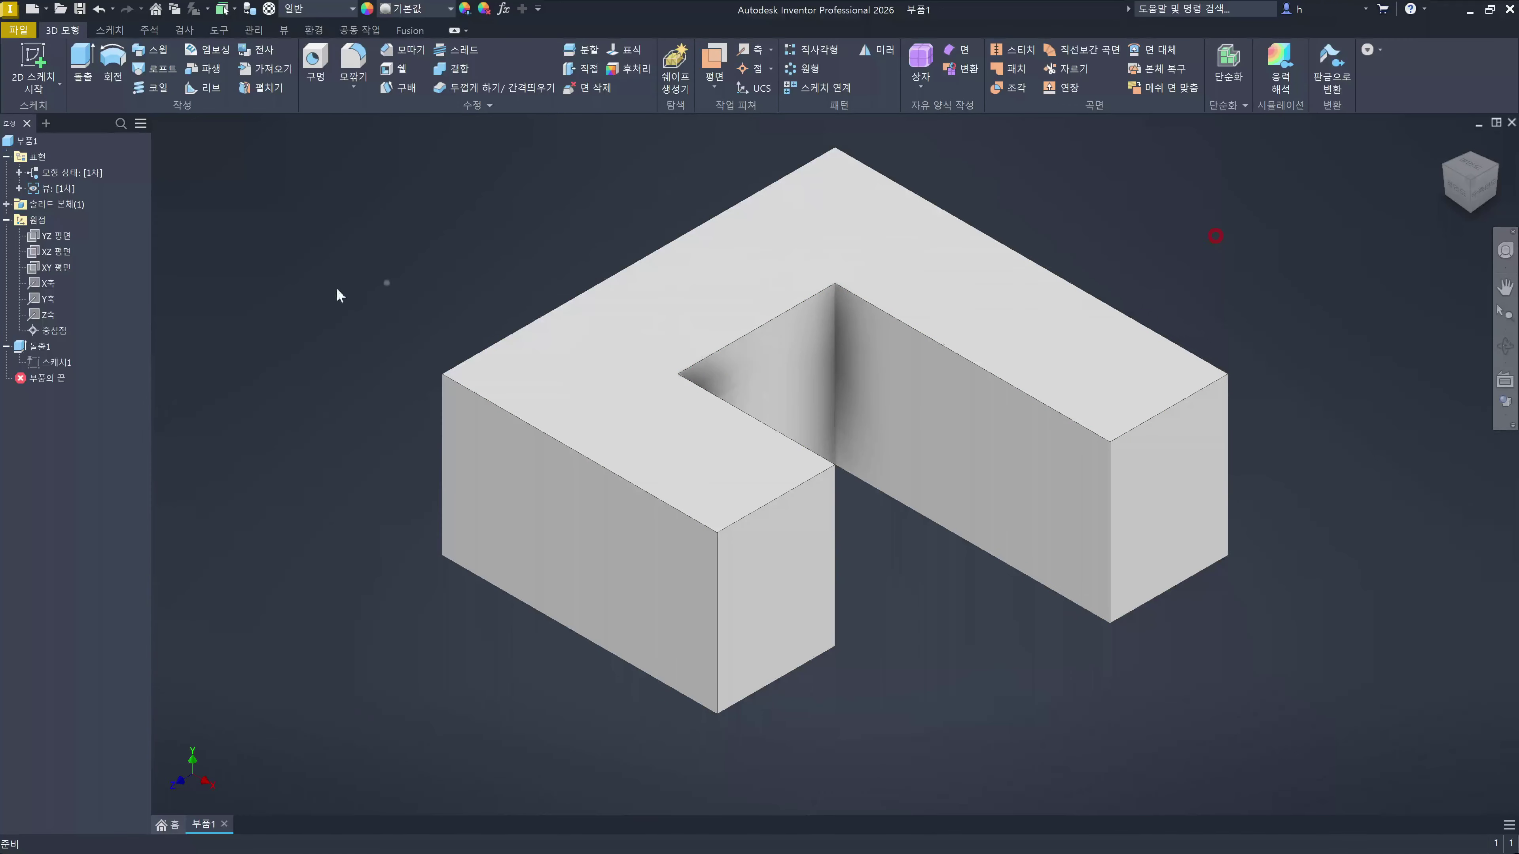
left_click(7, 346)
left_click(415, 304)
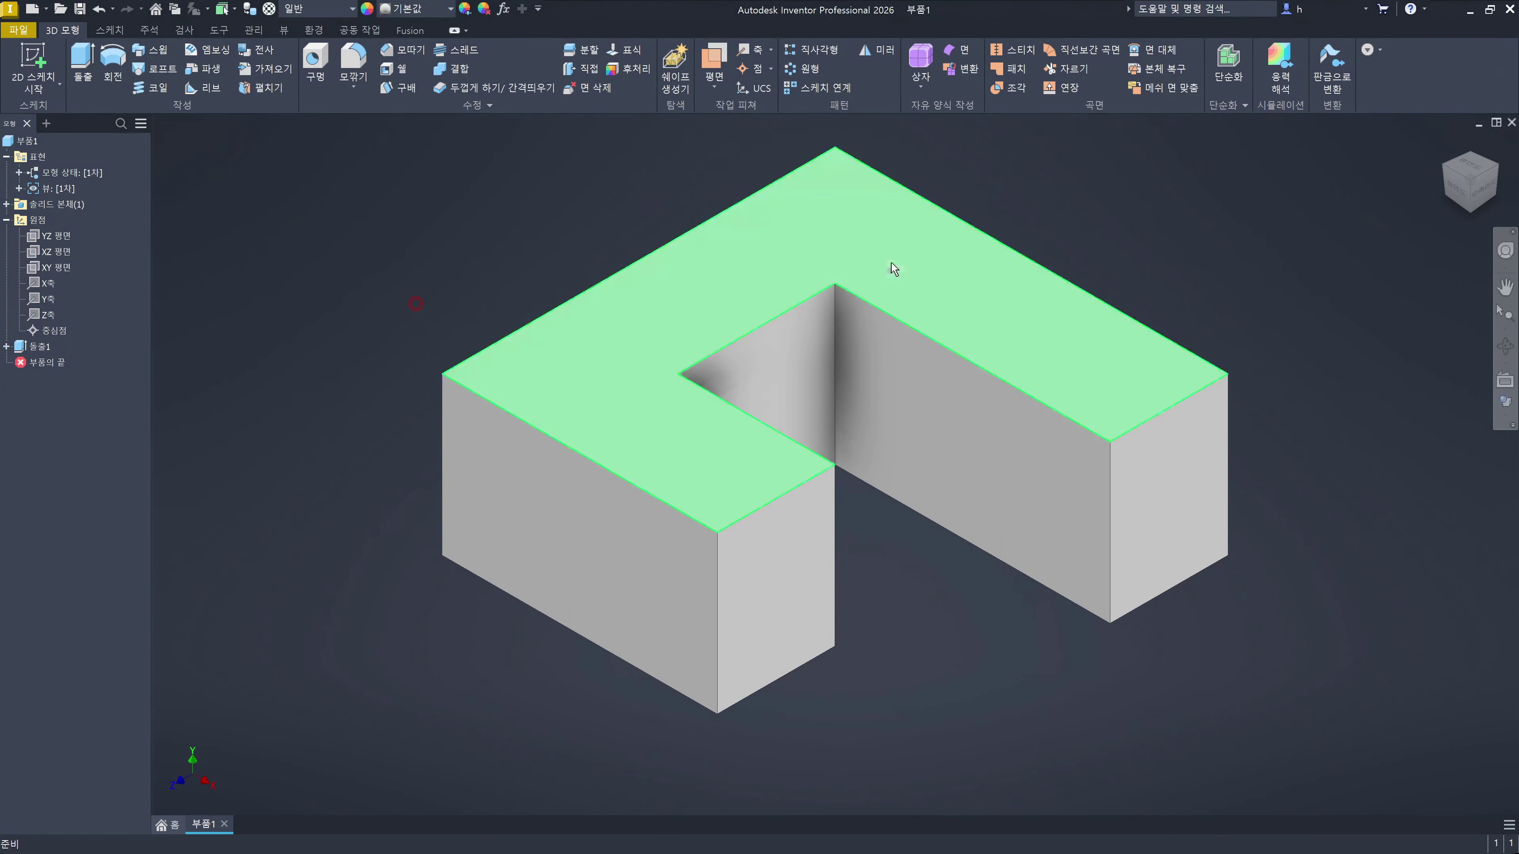
Step: Open the extrusion's base sketch for editing from the body's upper face, and return to the part model
left_click(1033, 307)
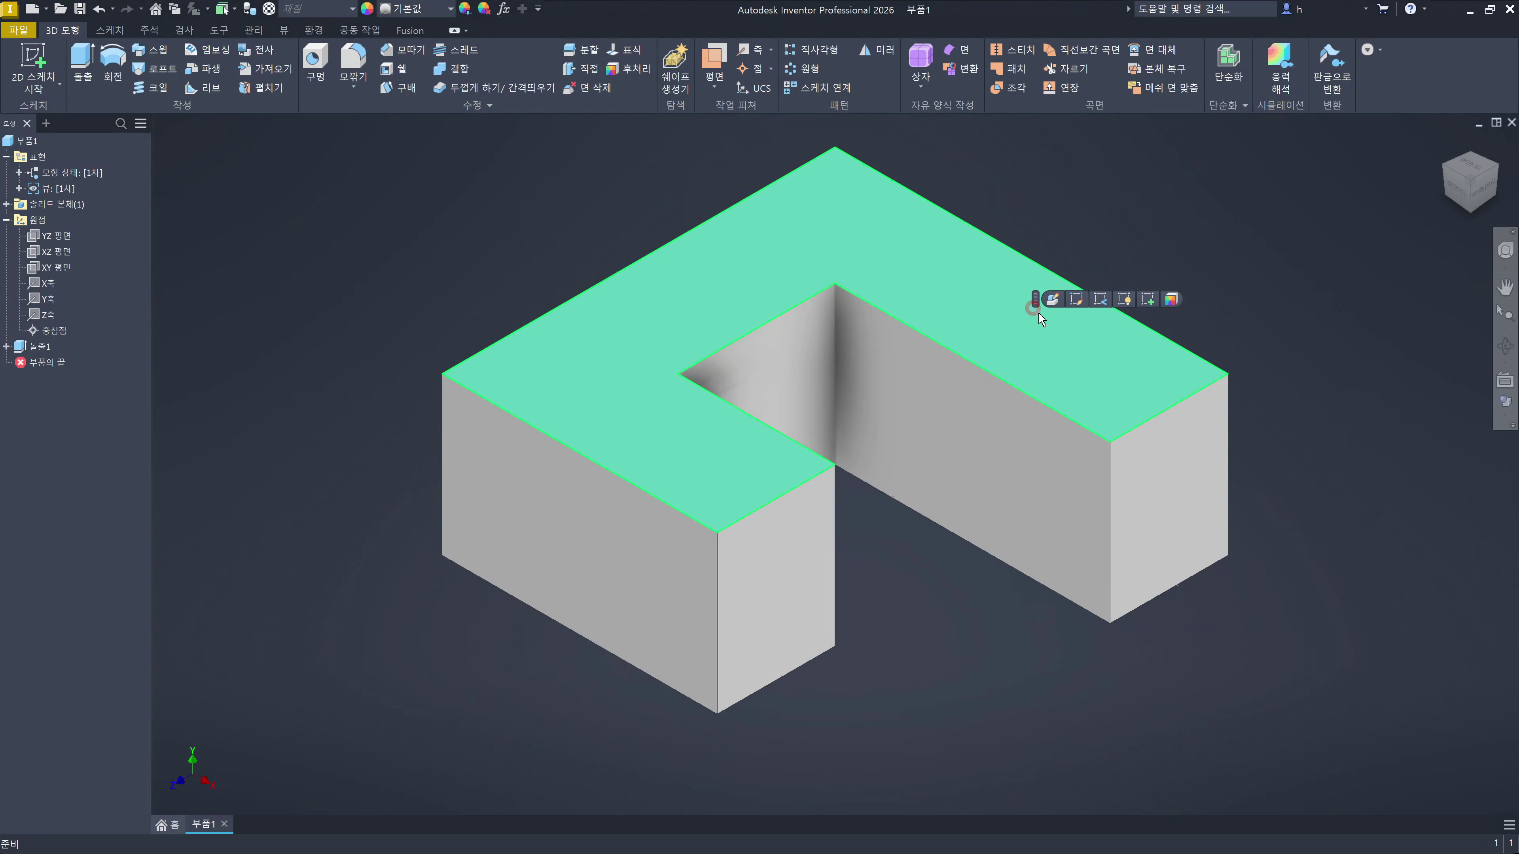
left_click(1076, 300)
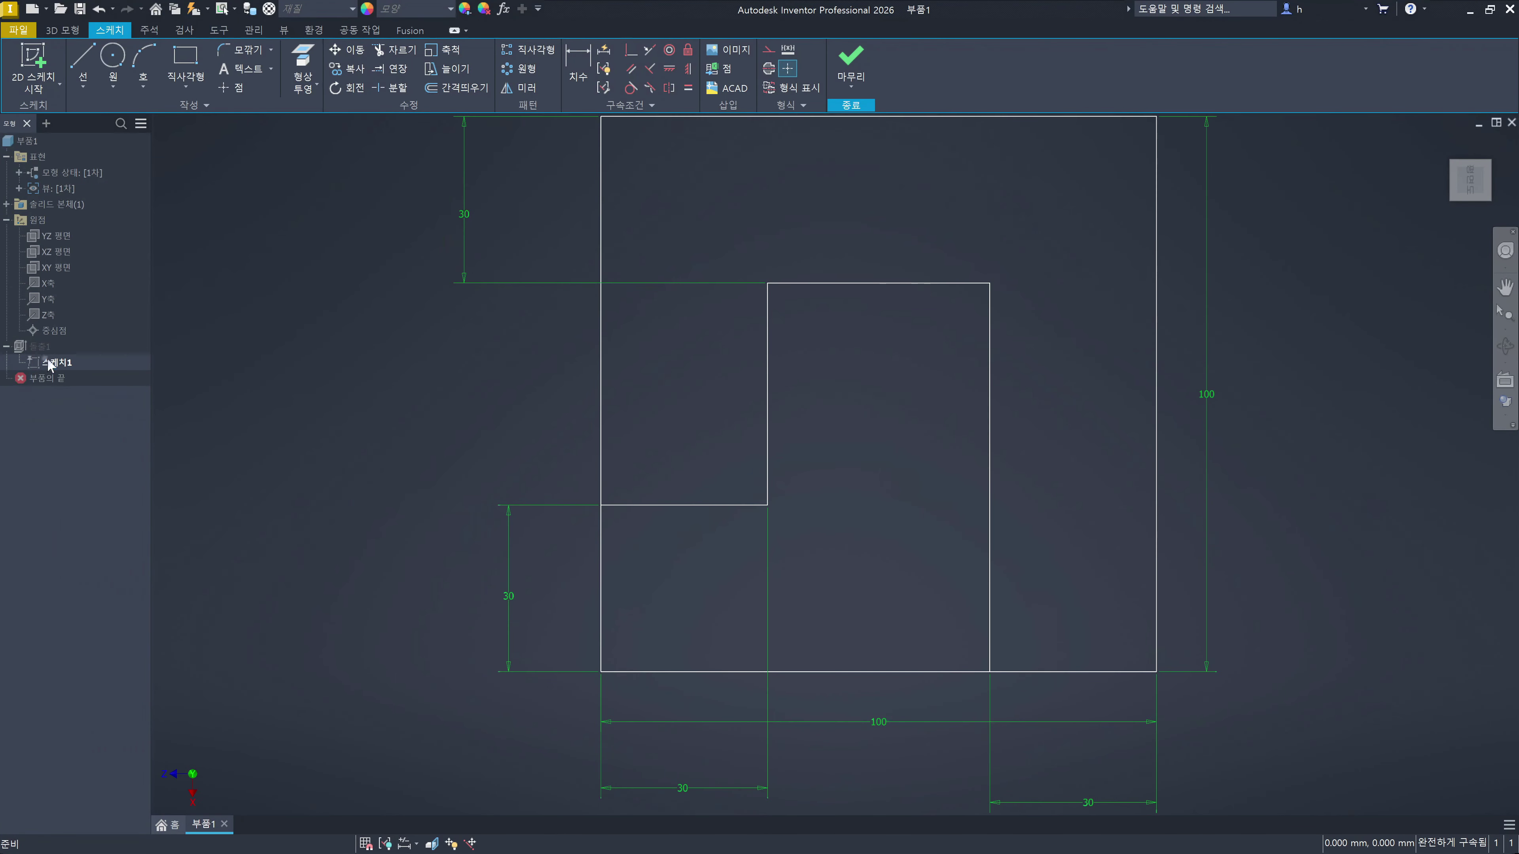
left_click(66, 365)
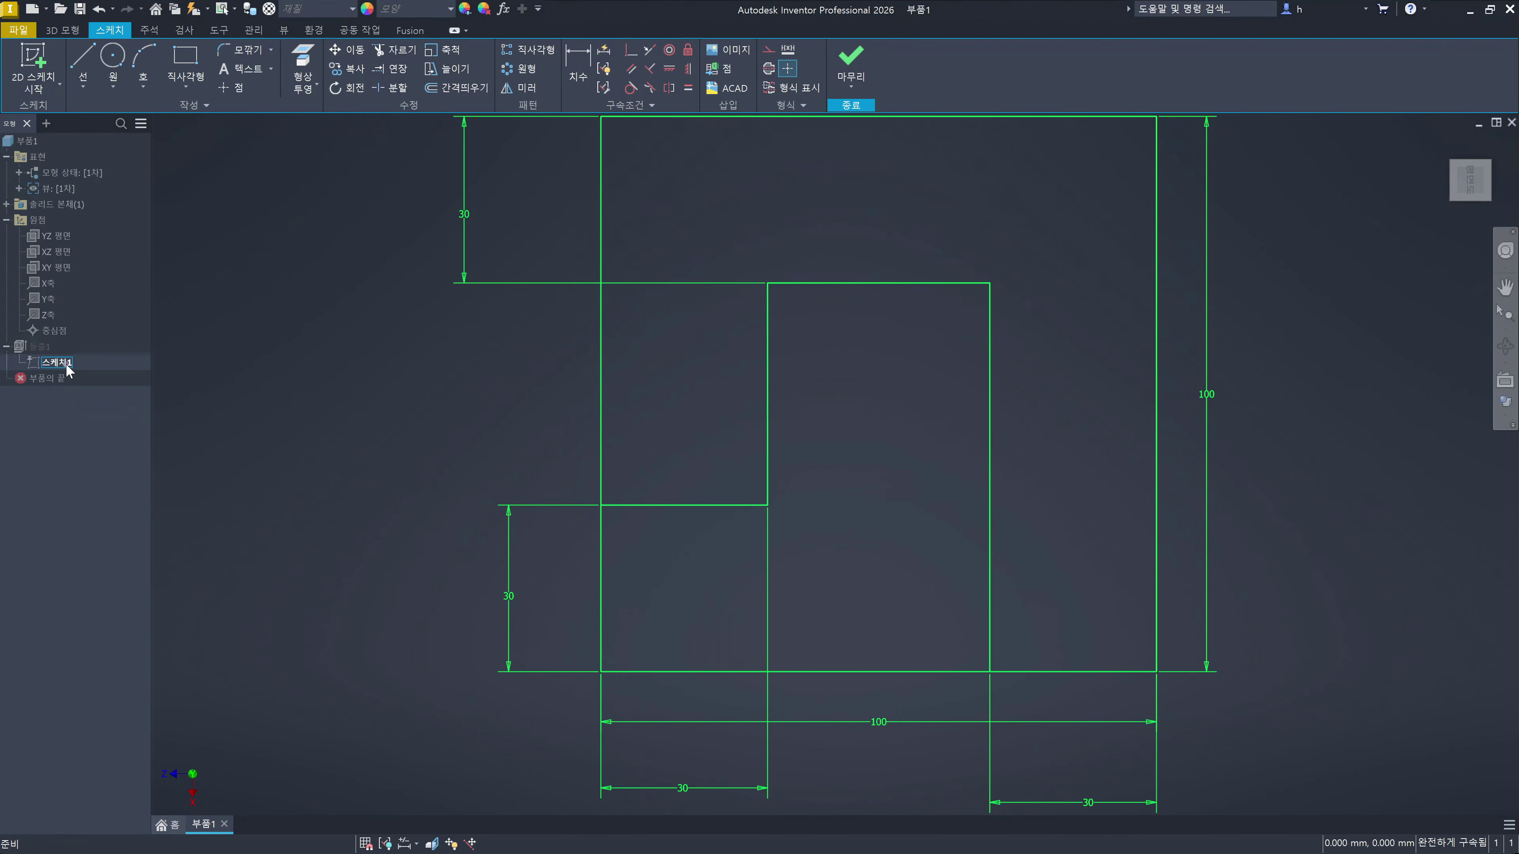
double_click(66, 365)
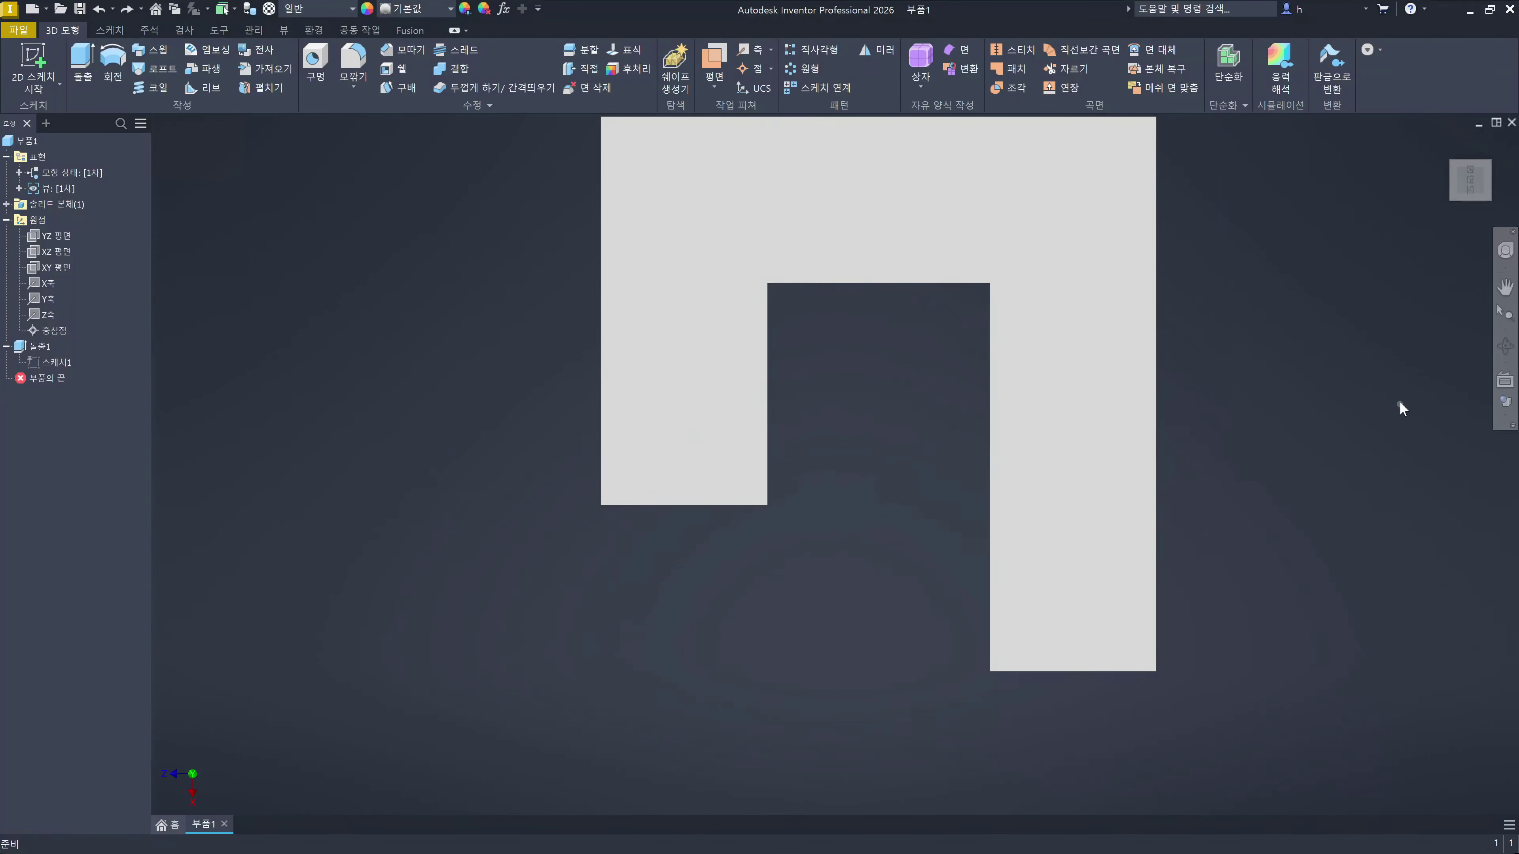
left_click(1364, 330)
mouse_move(1439, 174)
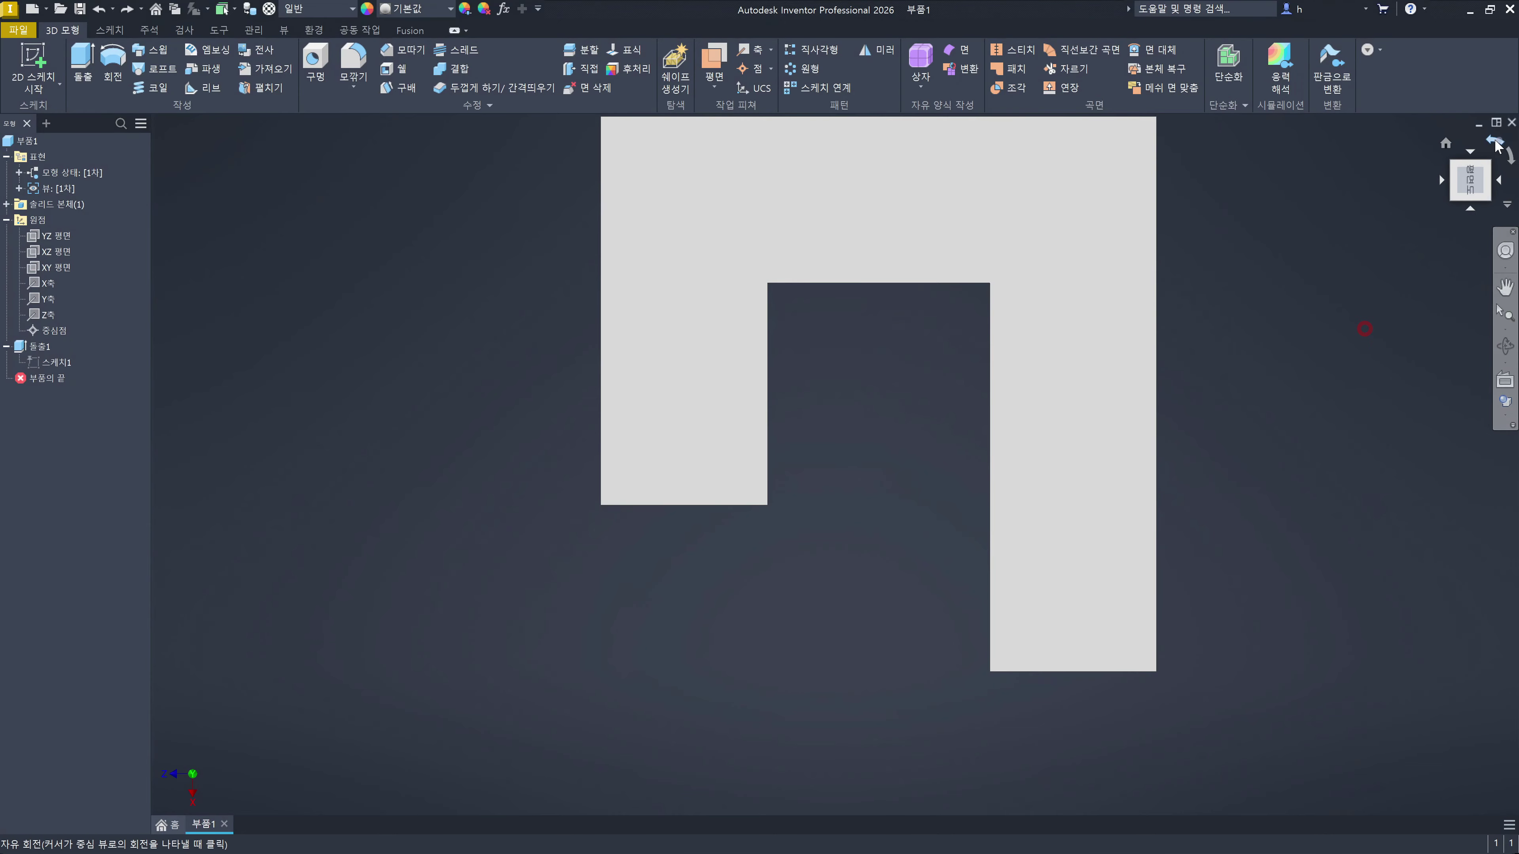
Step: Make the extrusion's base sketch visible, starting from the body's upper face in the home view
left_click(1446, 144)
left_click(1329, 245)
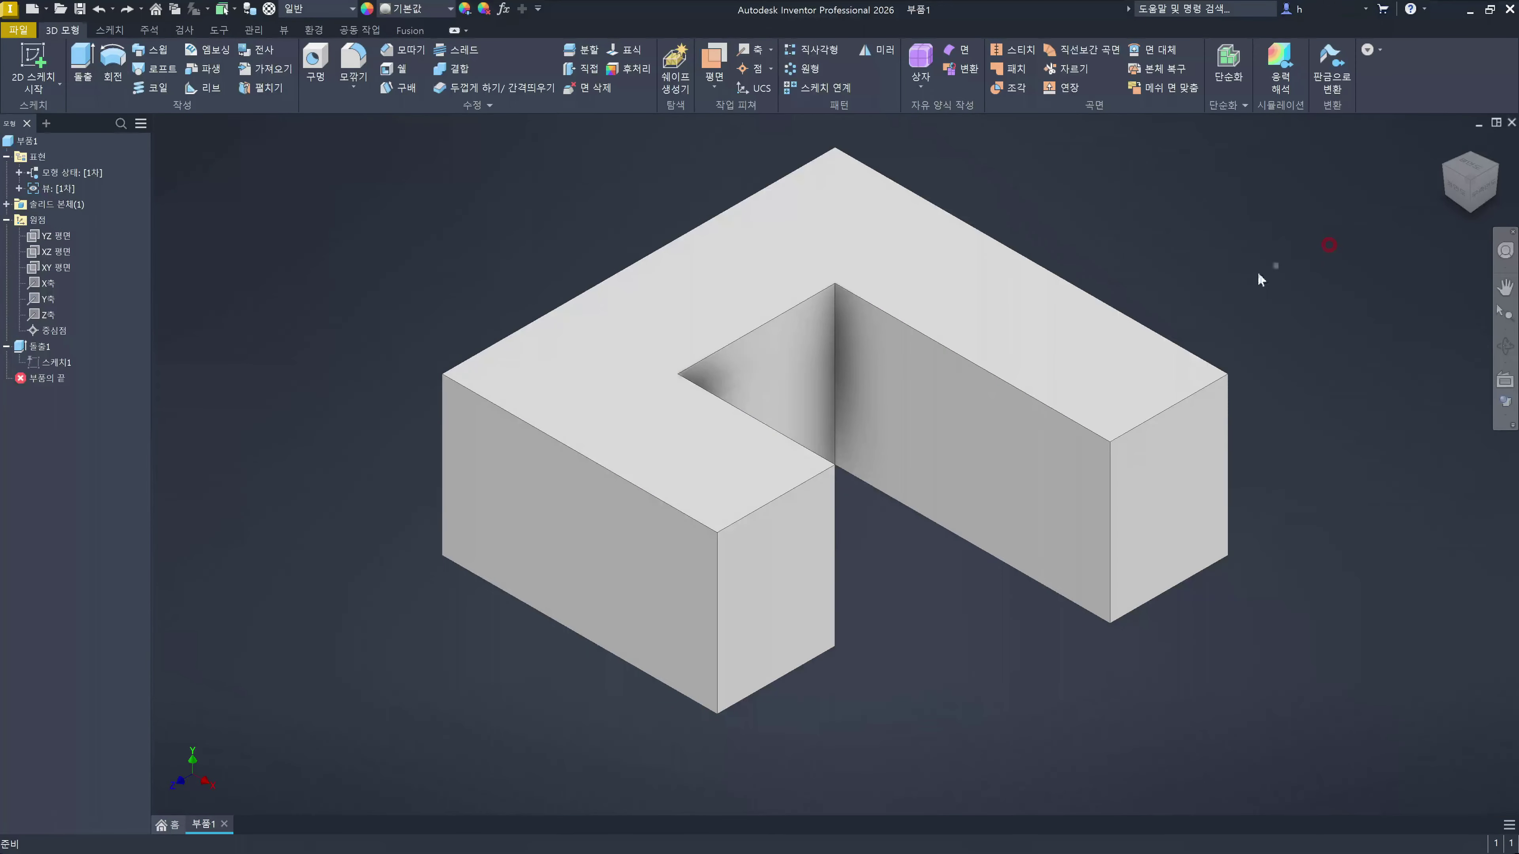
left_click(1040, 368)
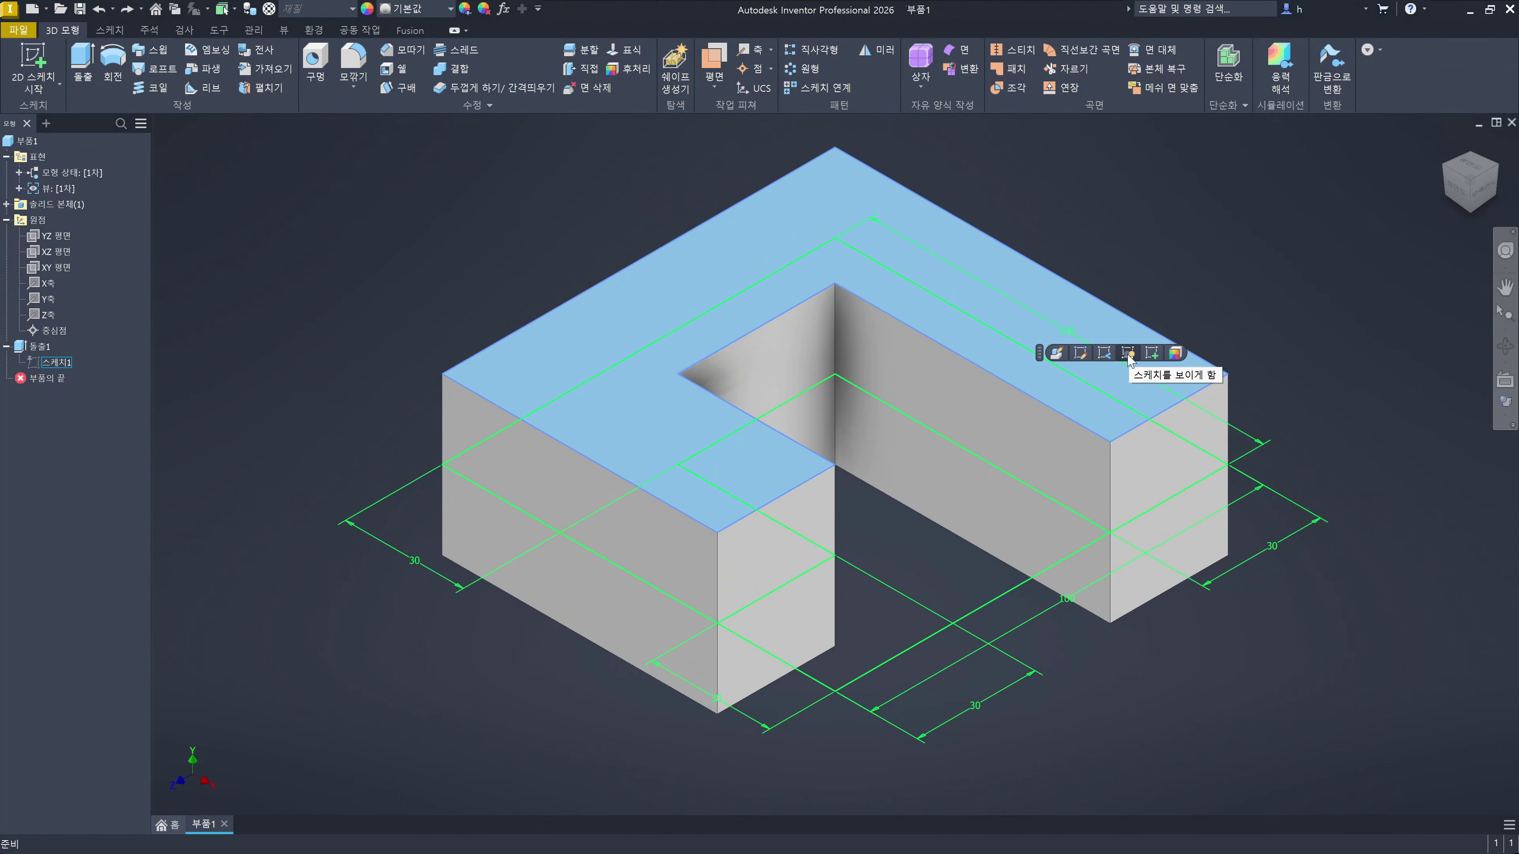
left_click(1350, 273)
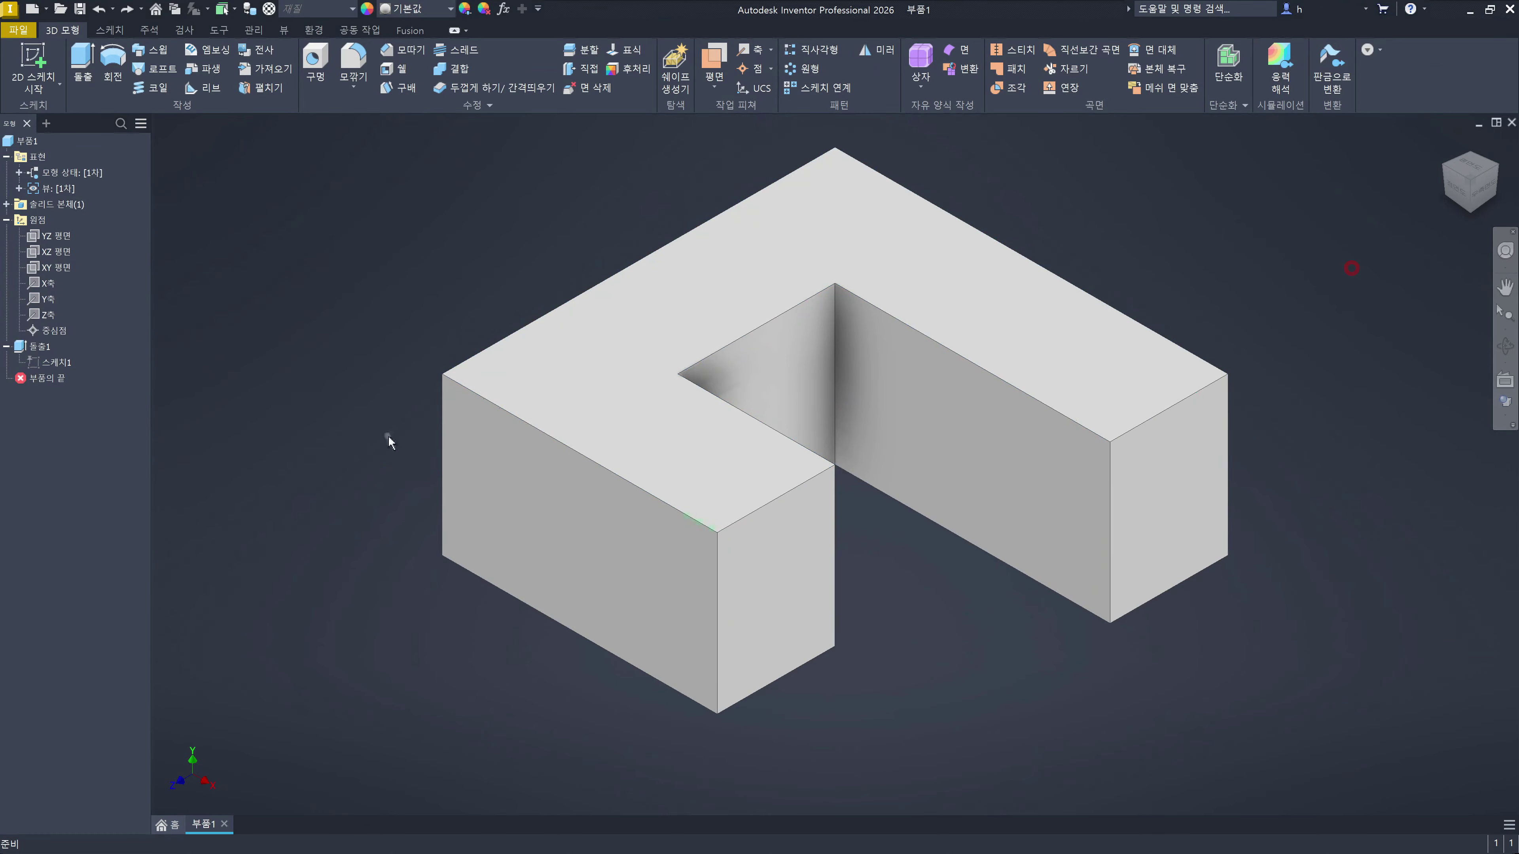
left_click(1328, 288)
left_click(1123, 347)
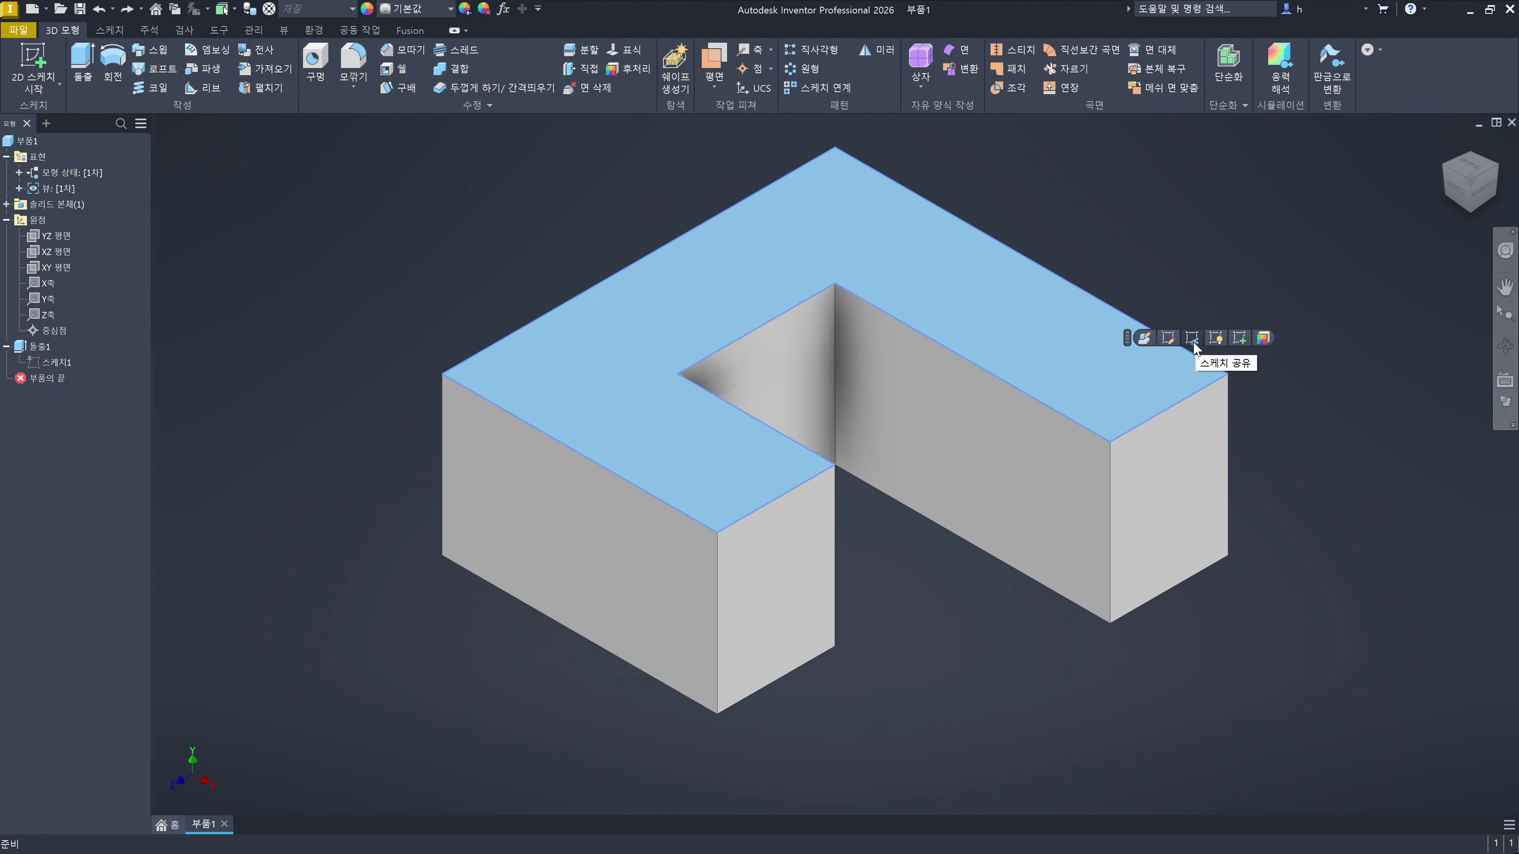
left_click(1214, 340)
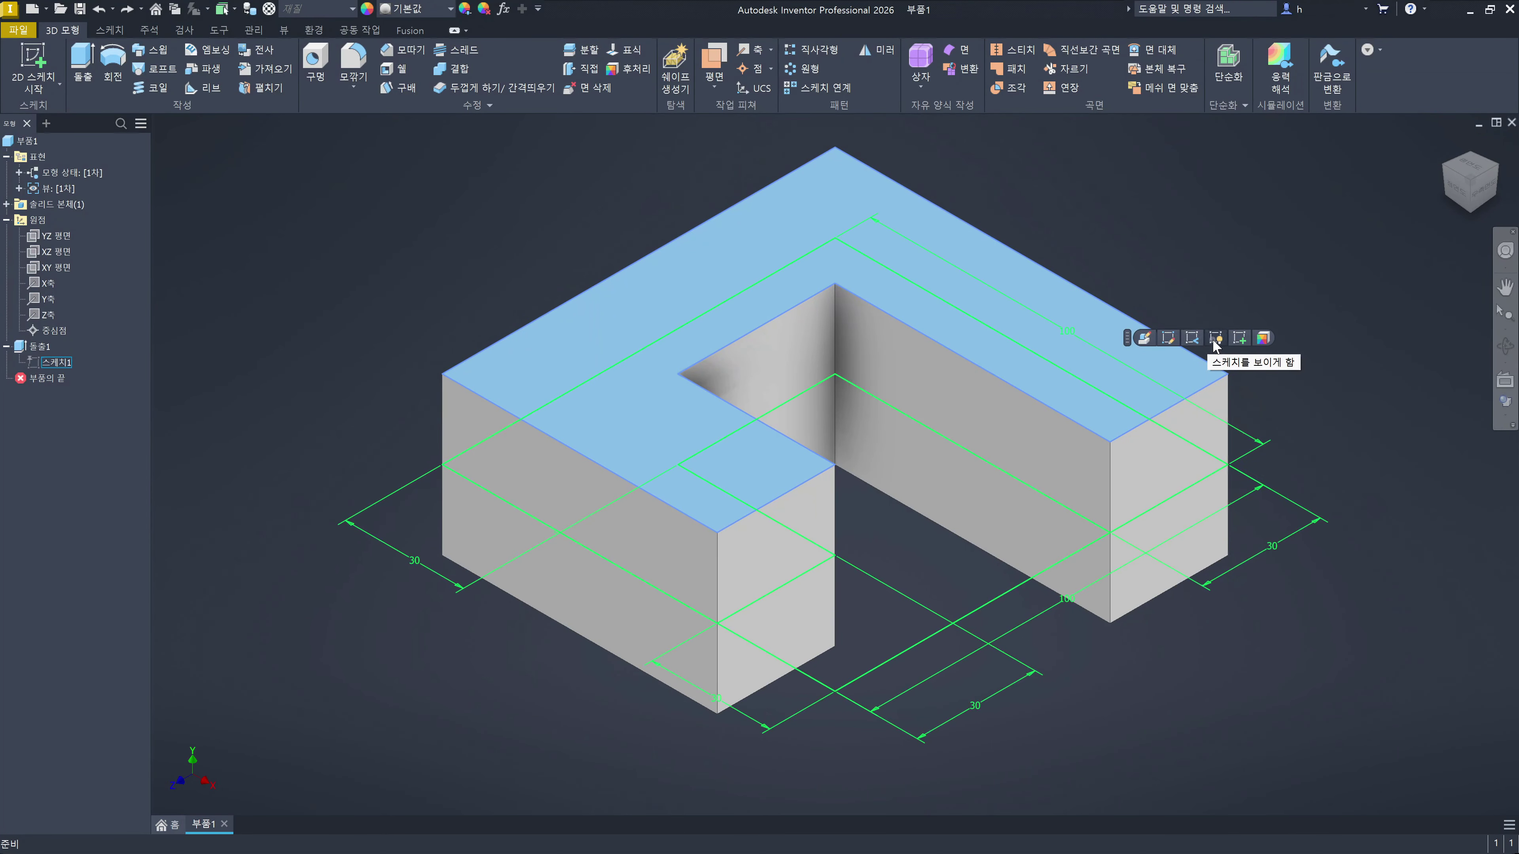
left_click(1214, 341)
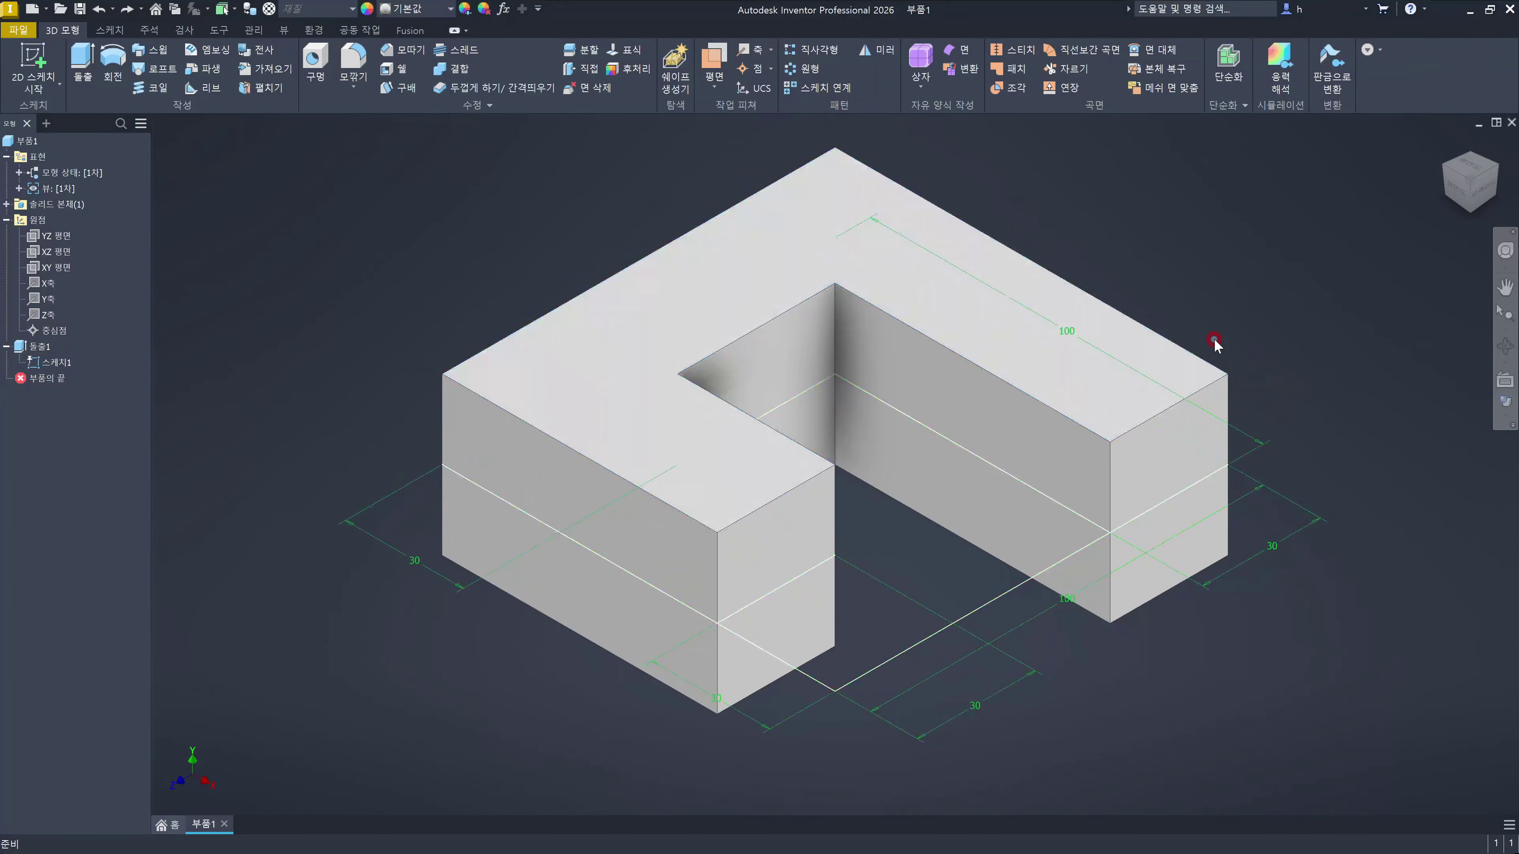
left_click(1287, 315)
Step: Examine which regions of the visible base sketch Extrude offers as profiles, and cancel the command
left_click(394, 186)
left_click(83, 65)
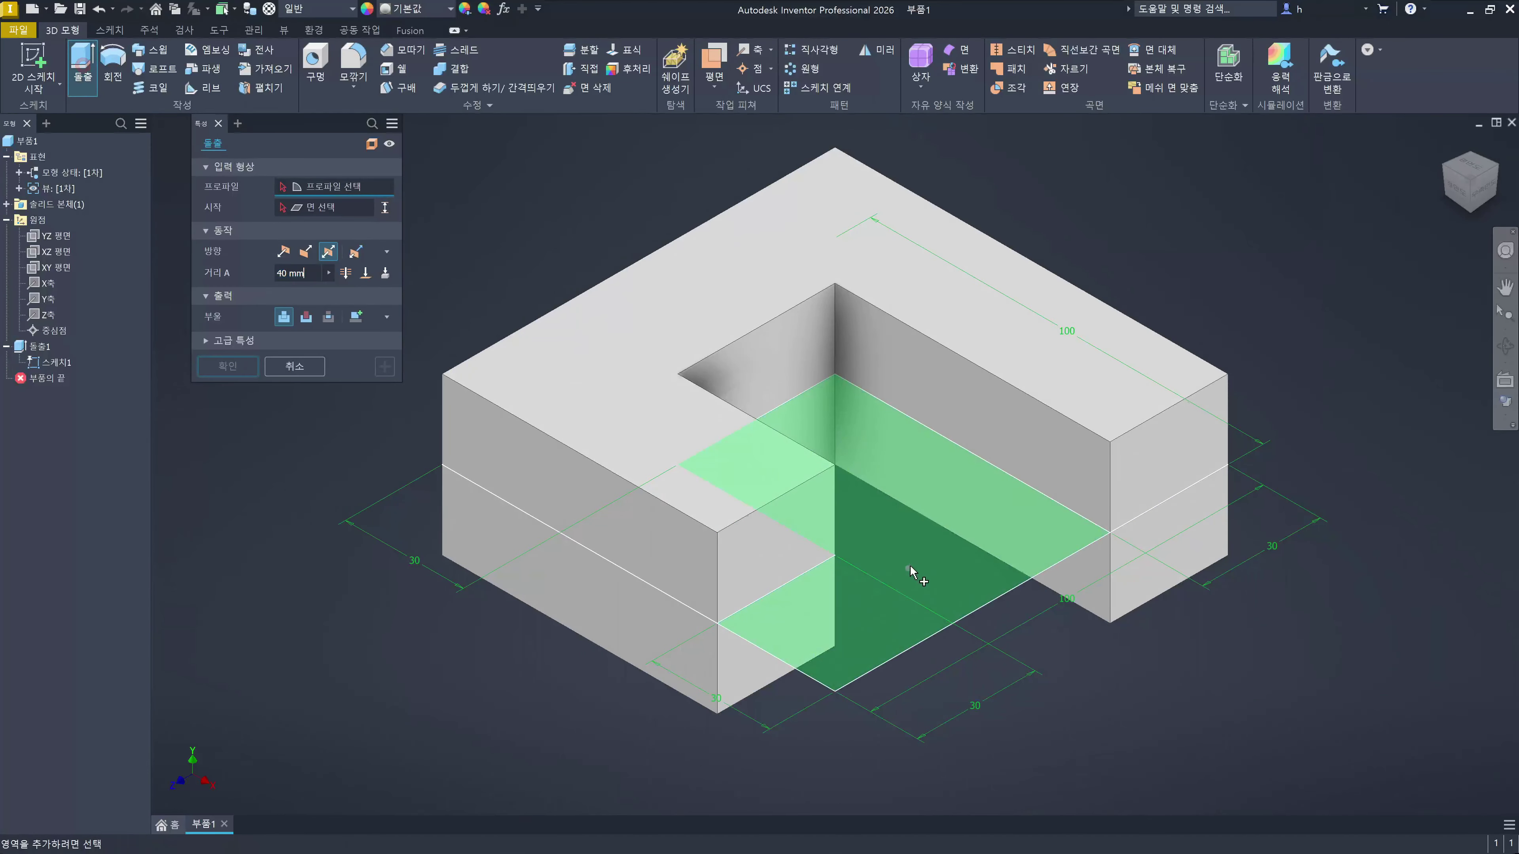
left_click(936, 568)
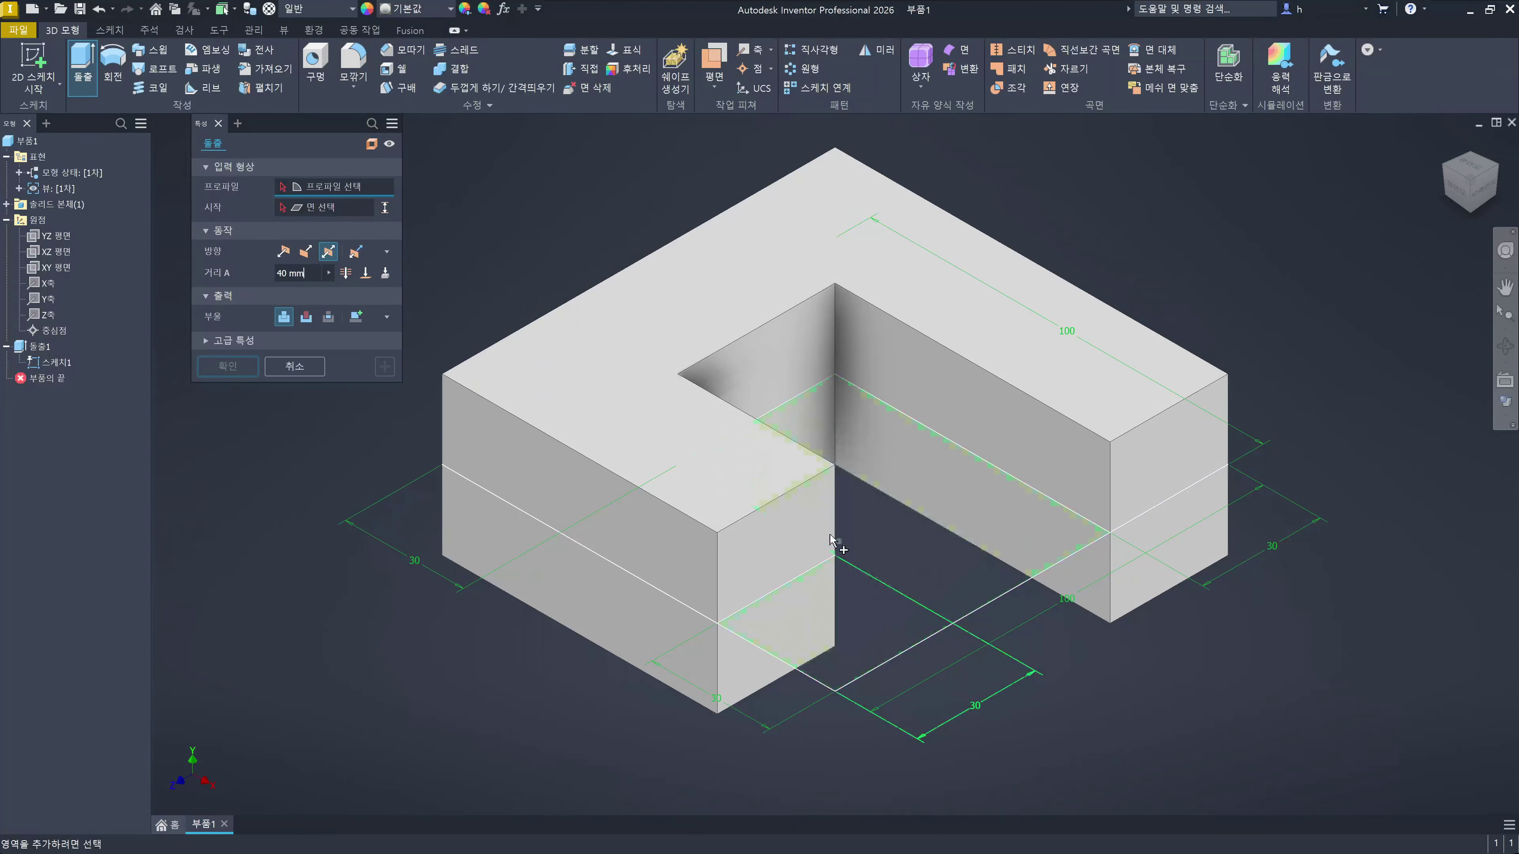
left_click(1043, 391)
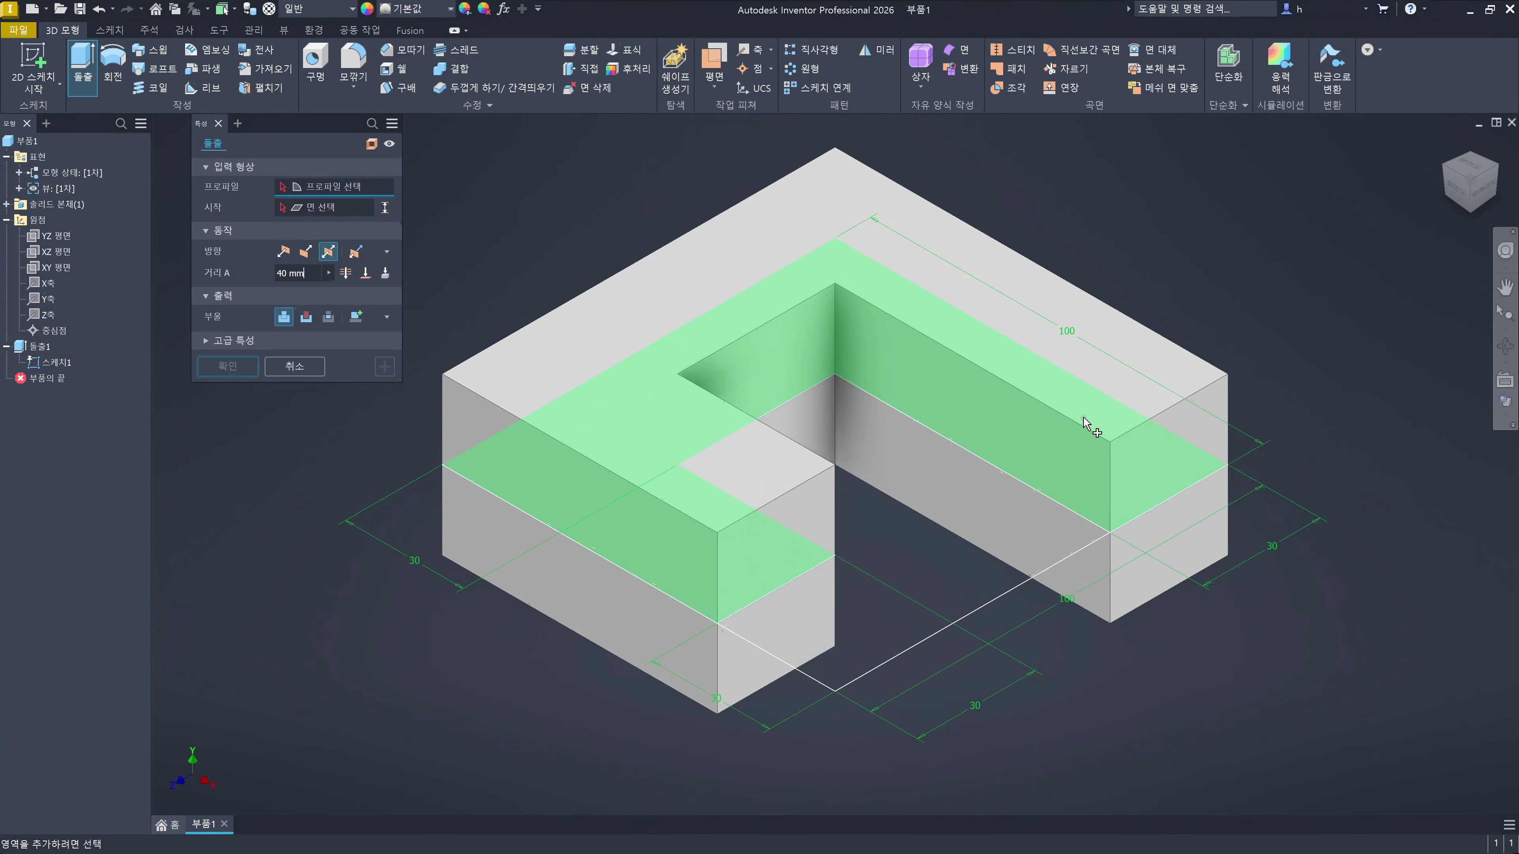
left_click(975, 572)
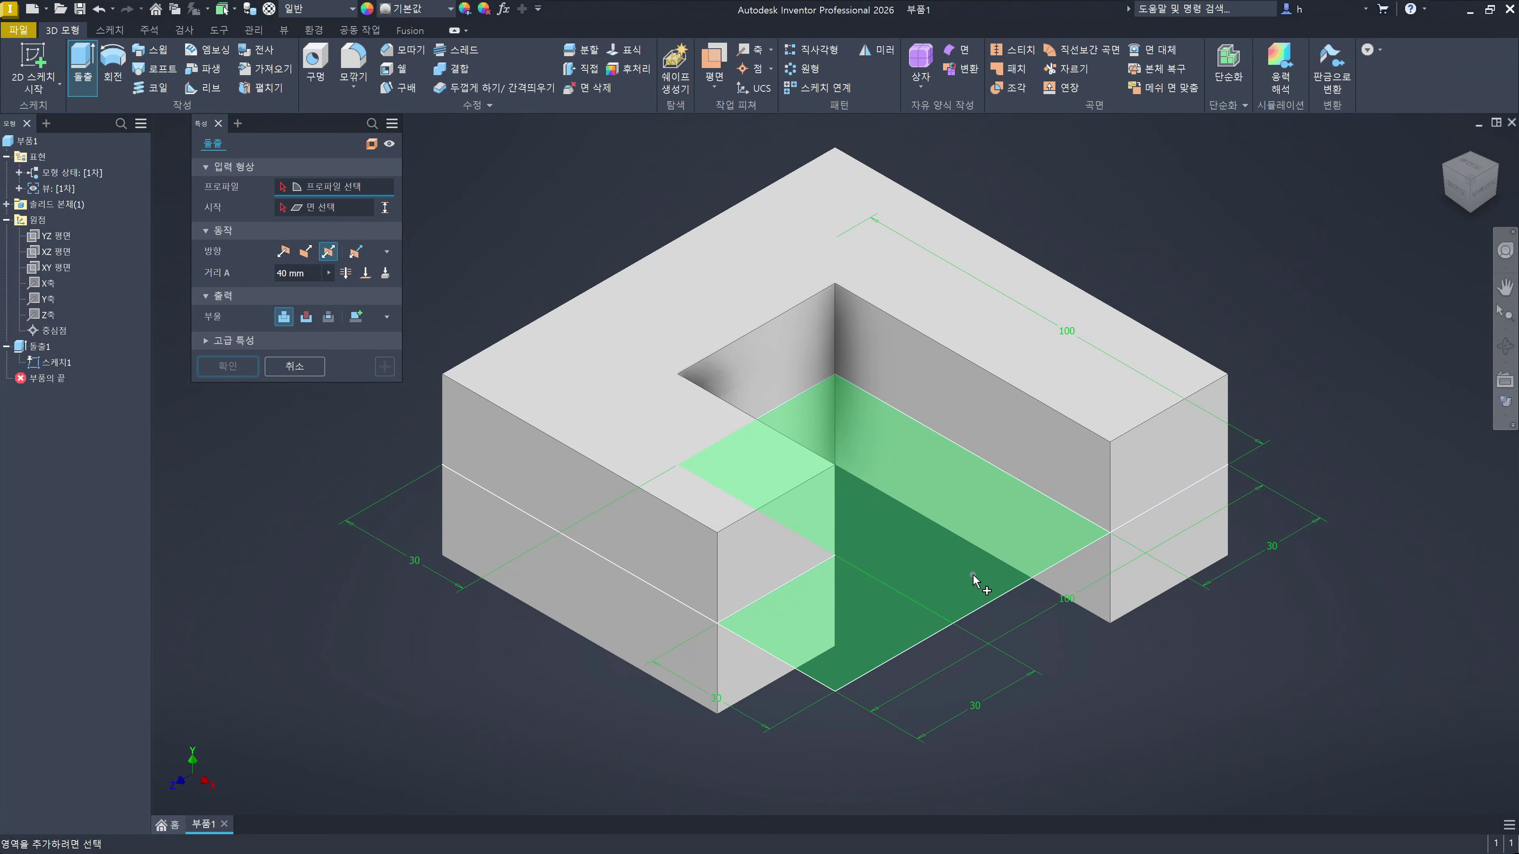
left_click(973, 576, "ctrl")
left_click(315, 367)
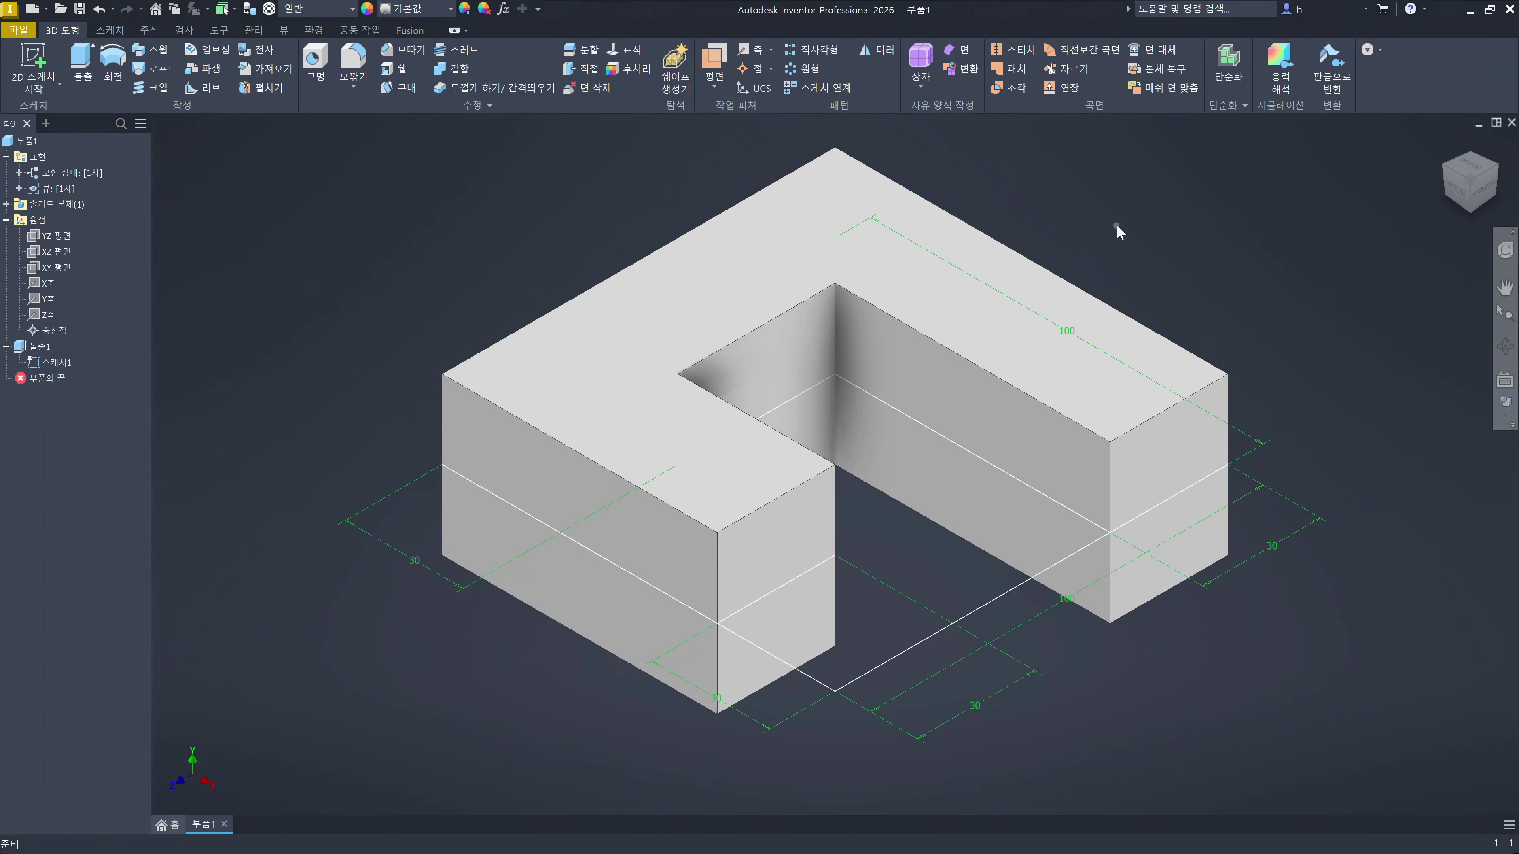
Step: Hide the extrusion's base sketch, starting from the body's upper face
left_click(1182, 209)
left_click(1193, 267)
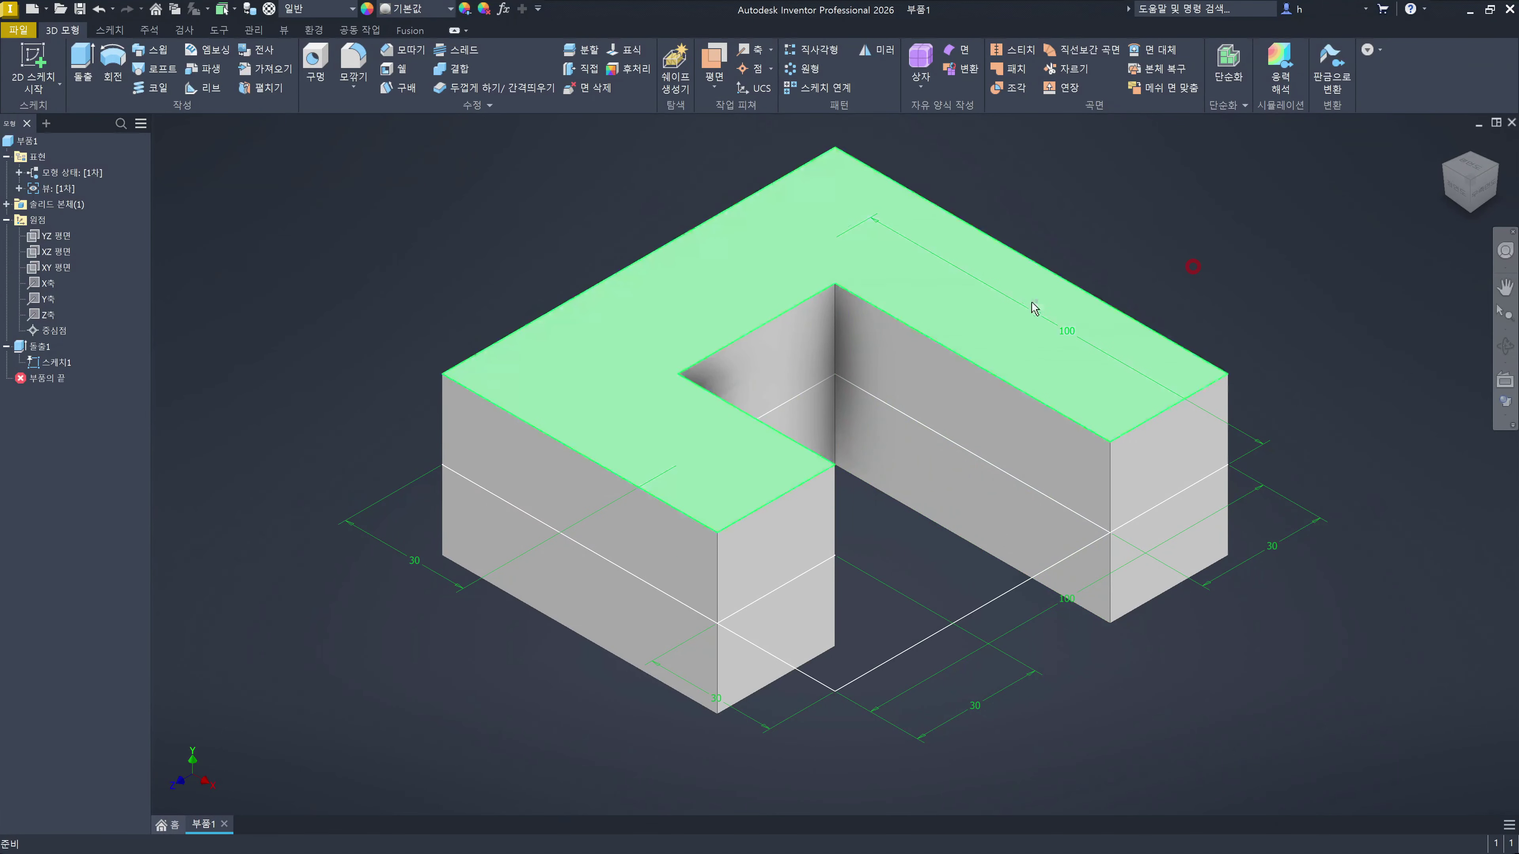
left_click(983, 326)
left_click(1018, 334)
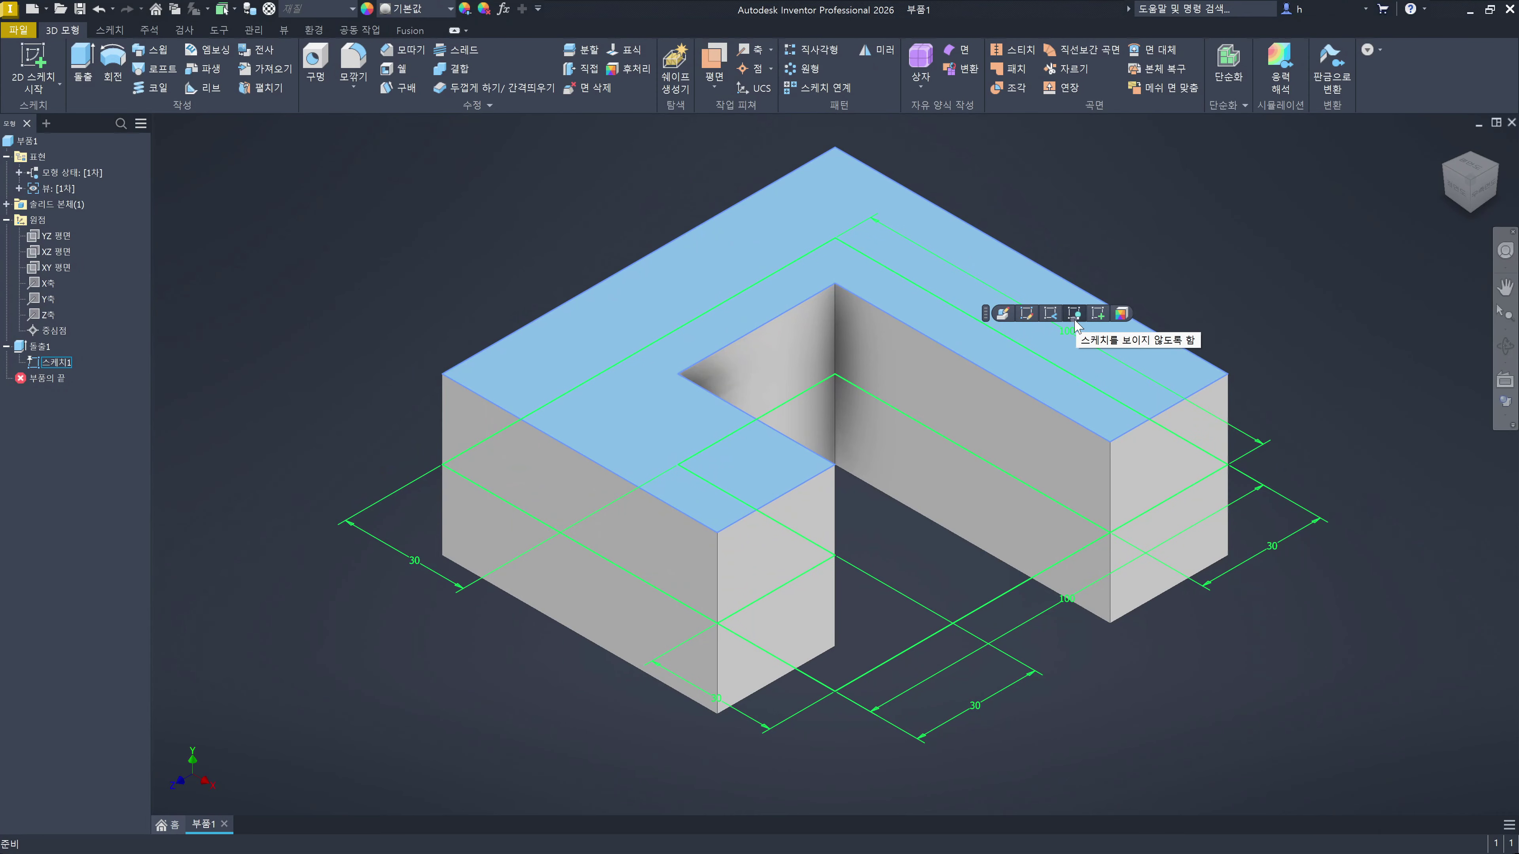
left_click(1073, 315)
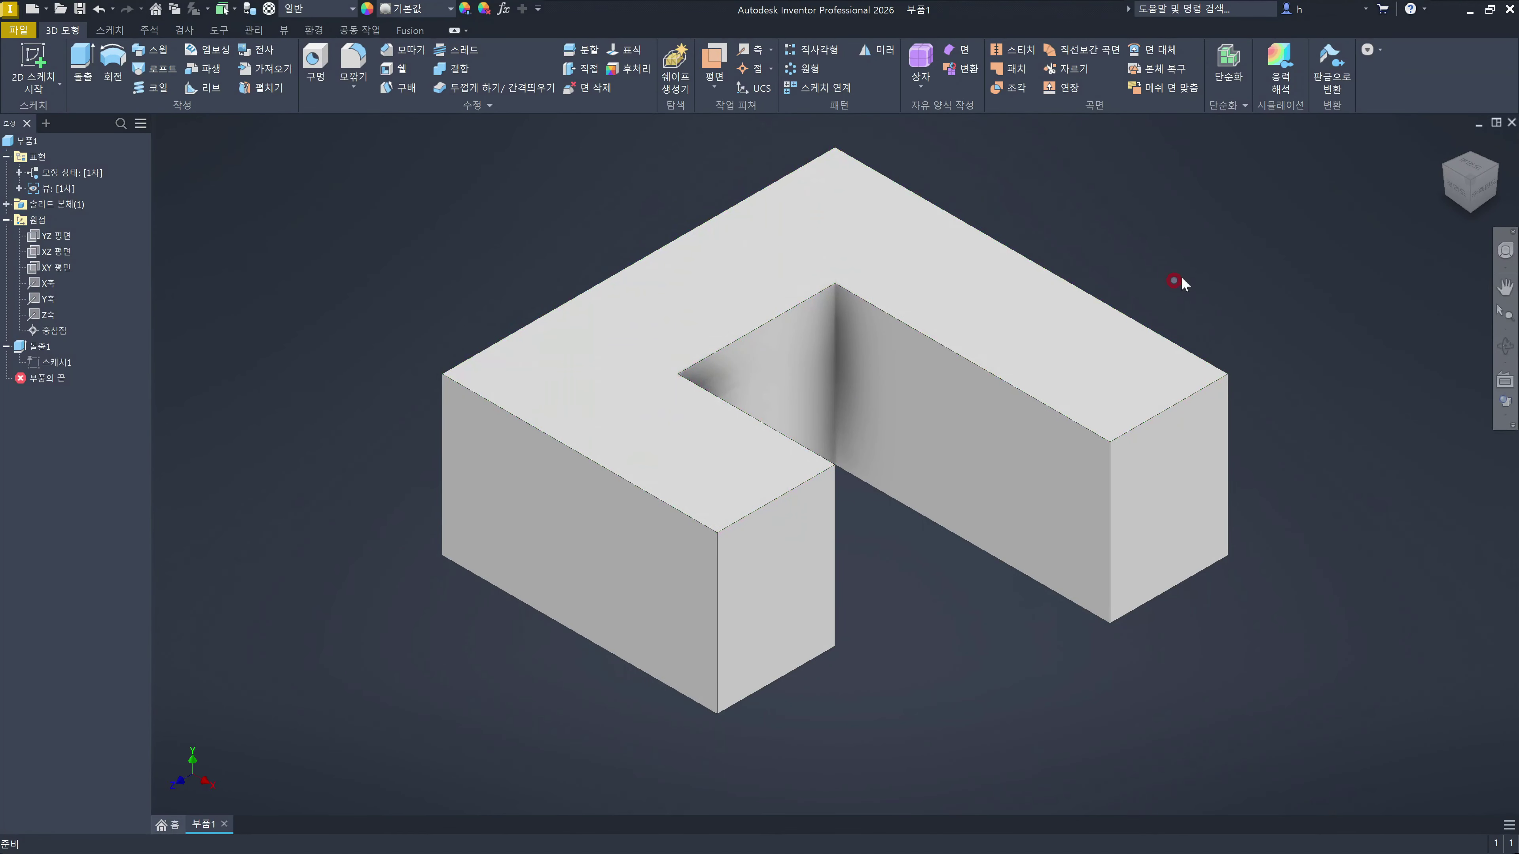
Step: Review the visibility option of the base sketch from its model browser entry, leaving the setting as it is
right_click(54, 372)
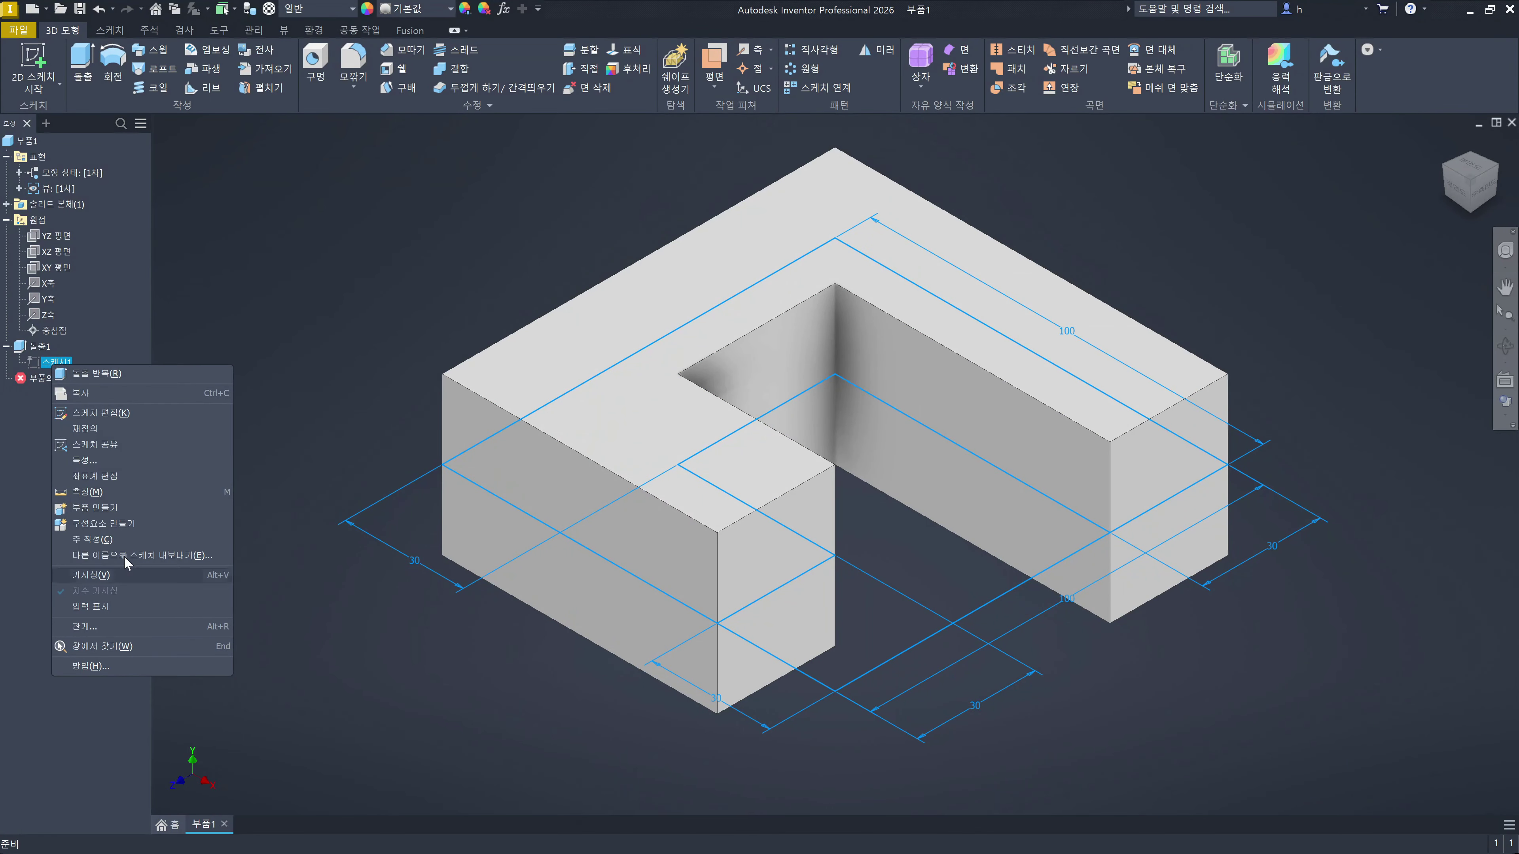
left_click(213, 285)
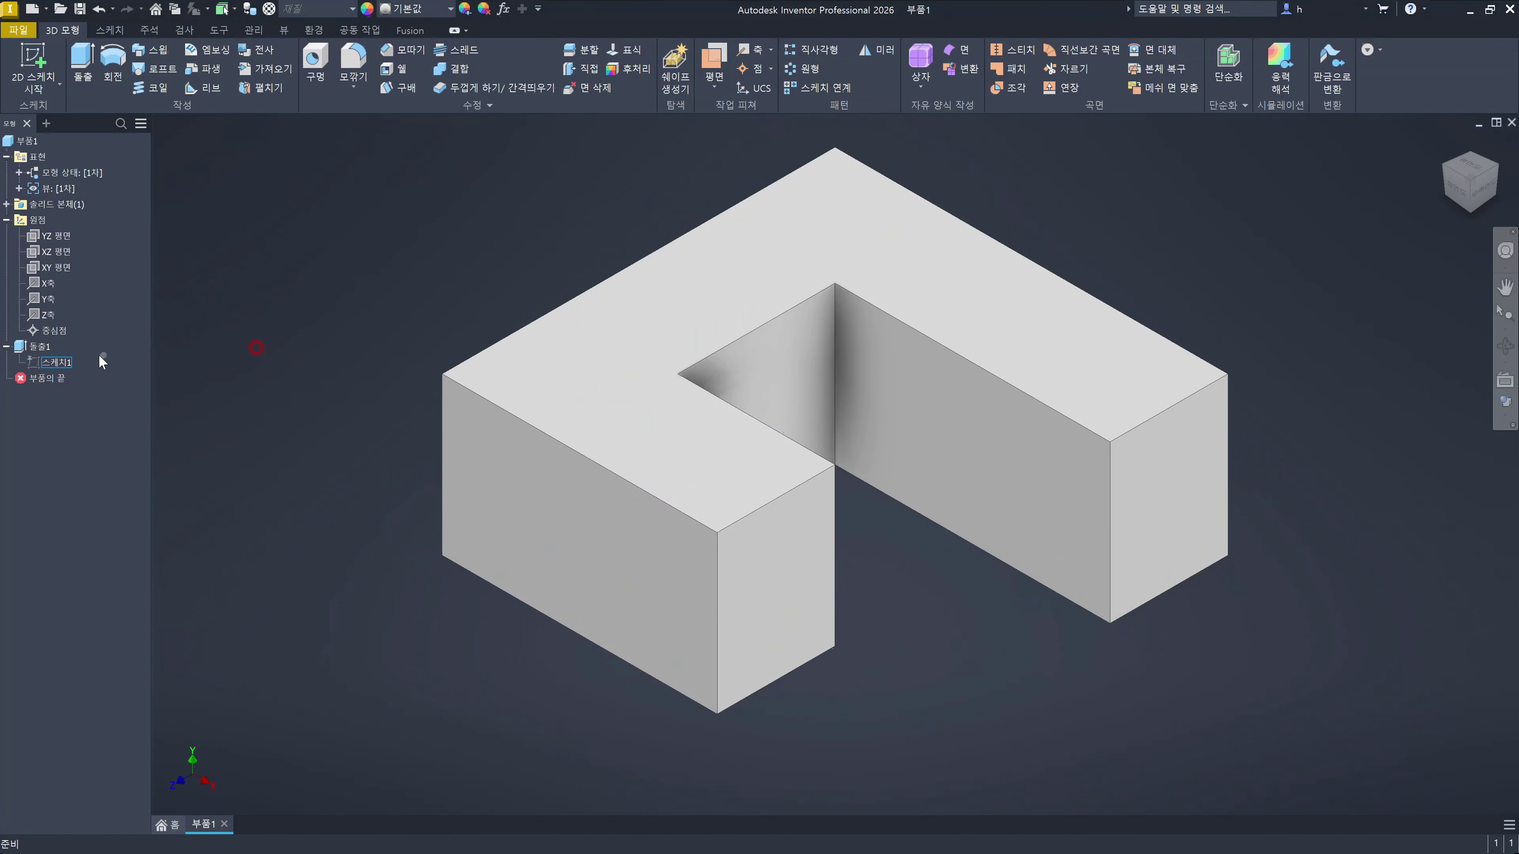
right_click(52, 366)
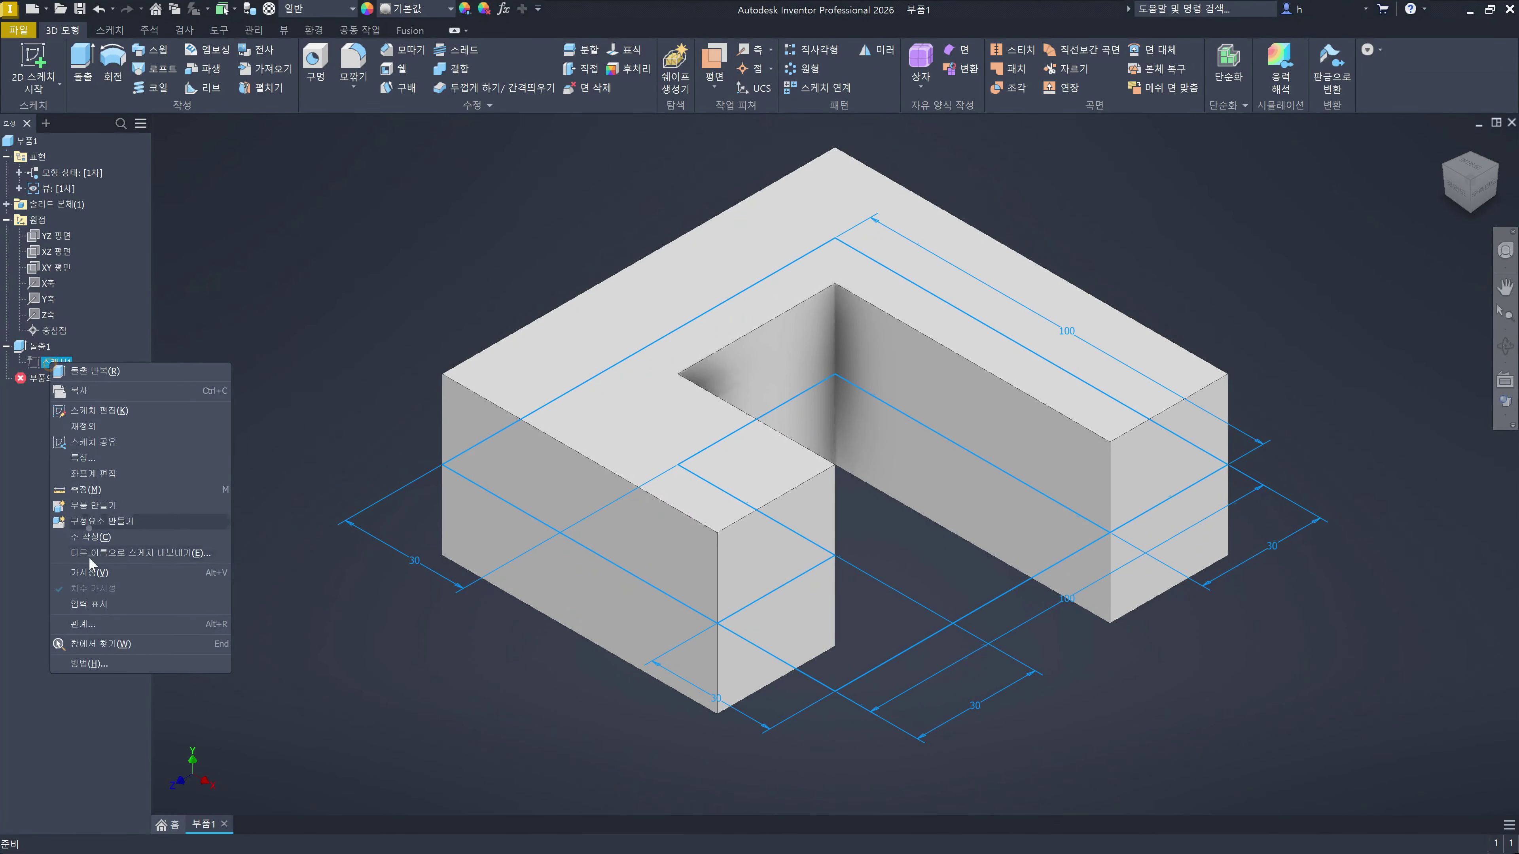
left_click(218, 574)
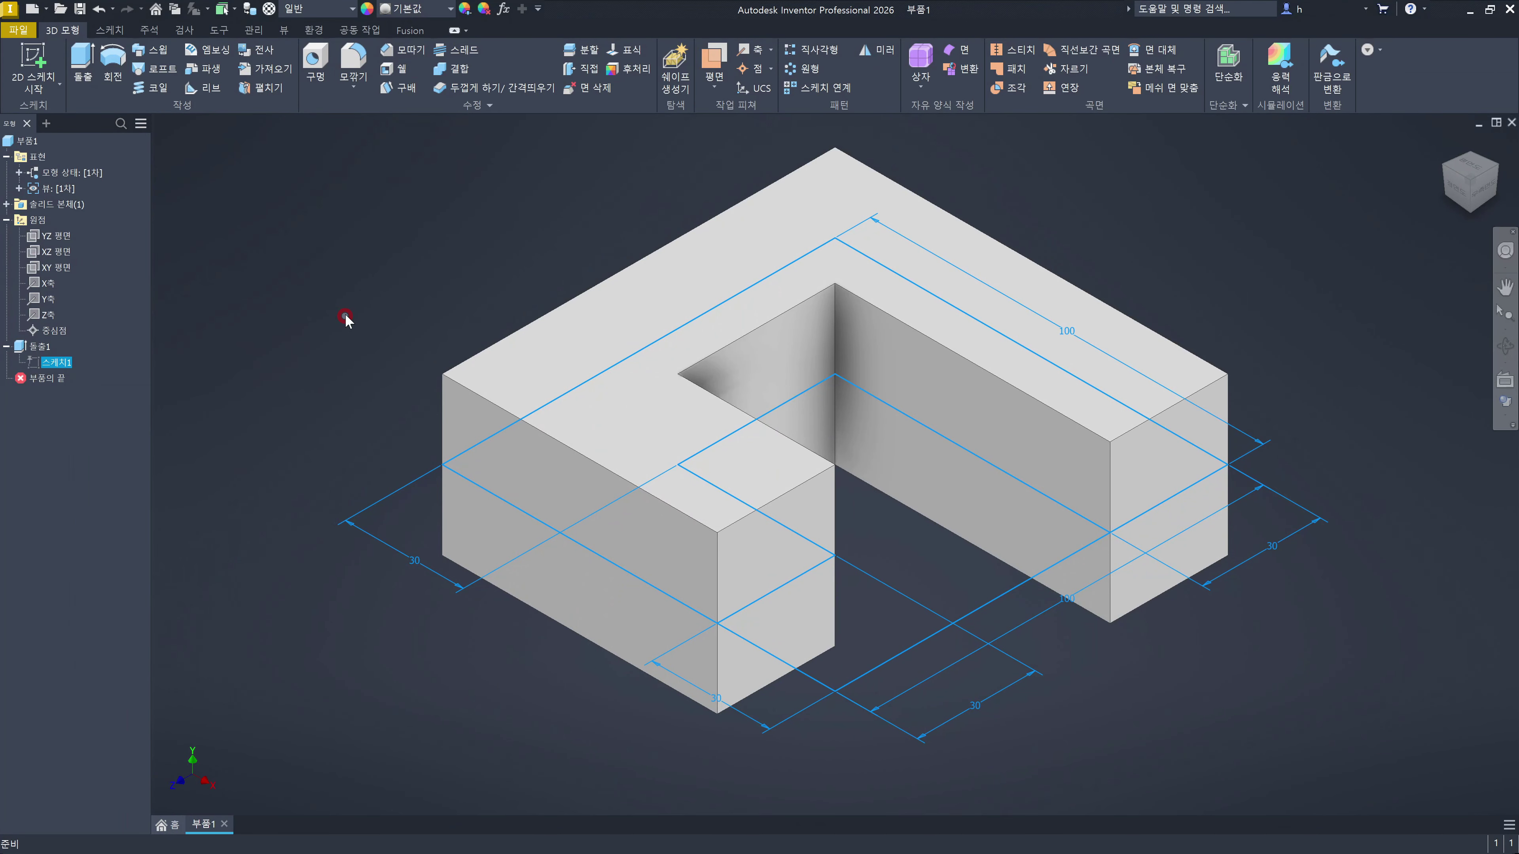
Step: Toggle the base sketch's visibility on and off again from its model browser entry
left_click(296, 342)
left_click(57, 362)
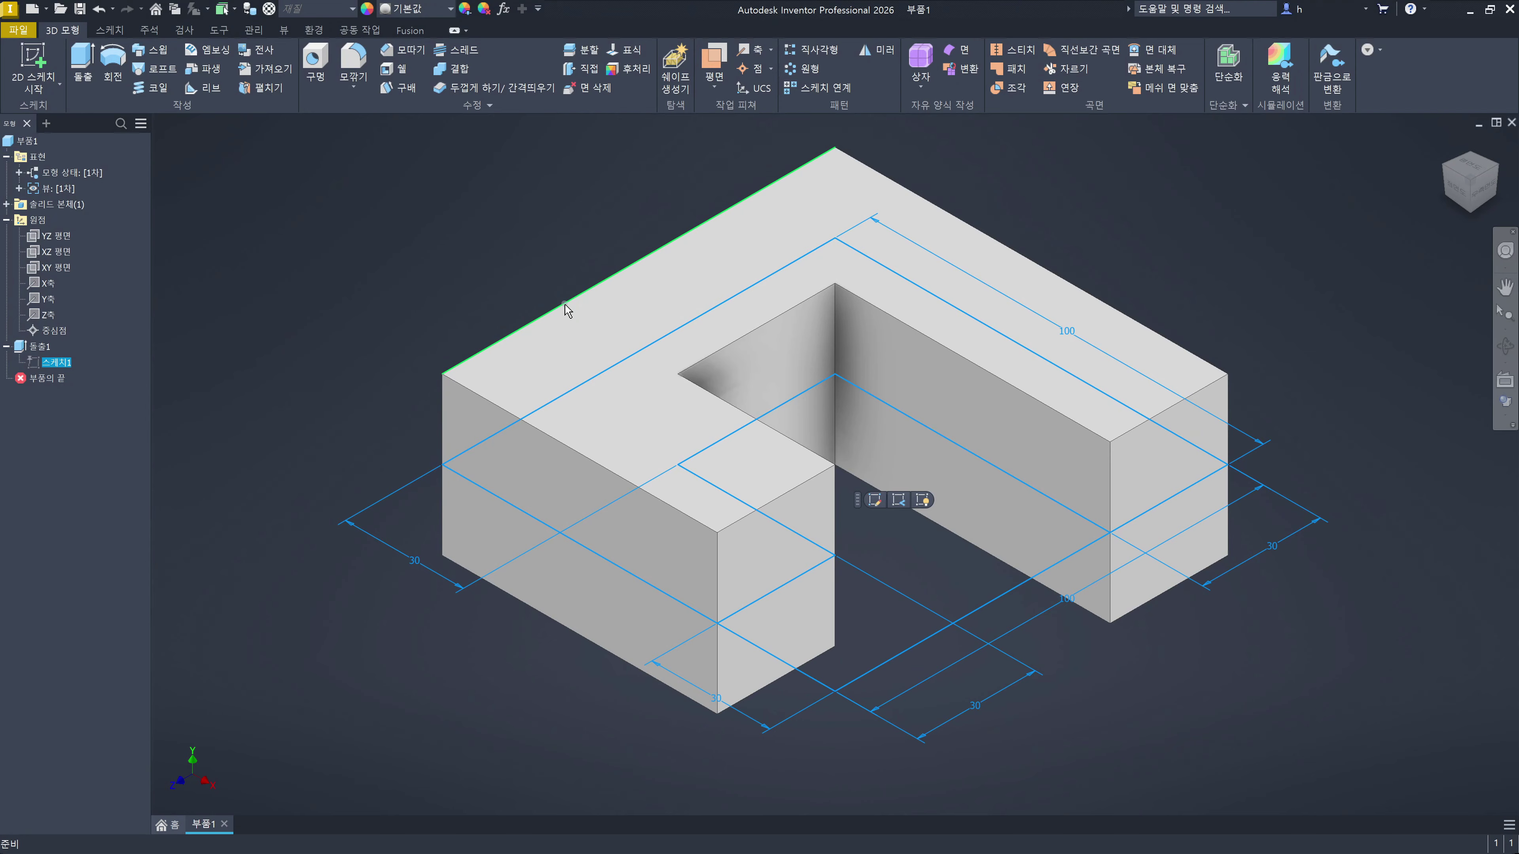
key("Escape")
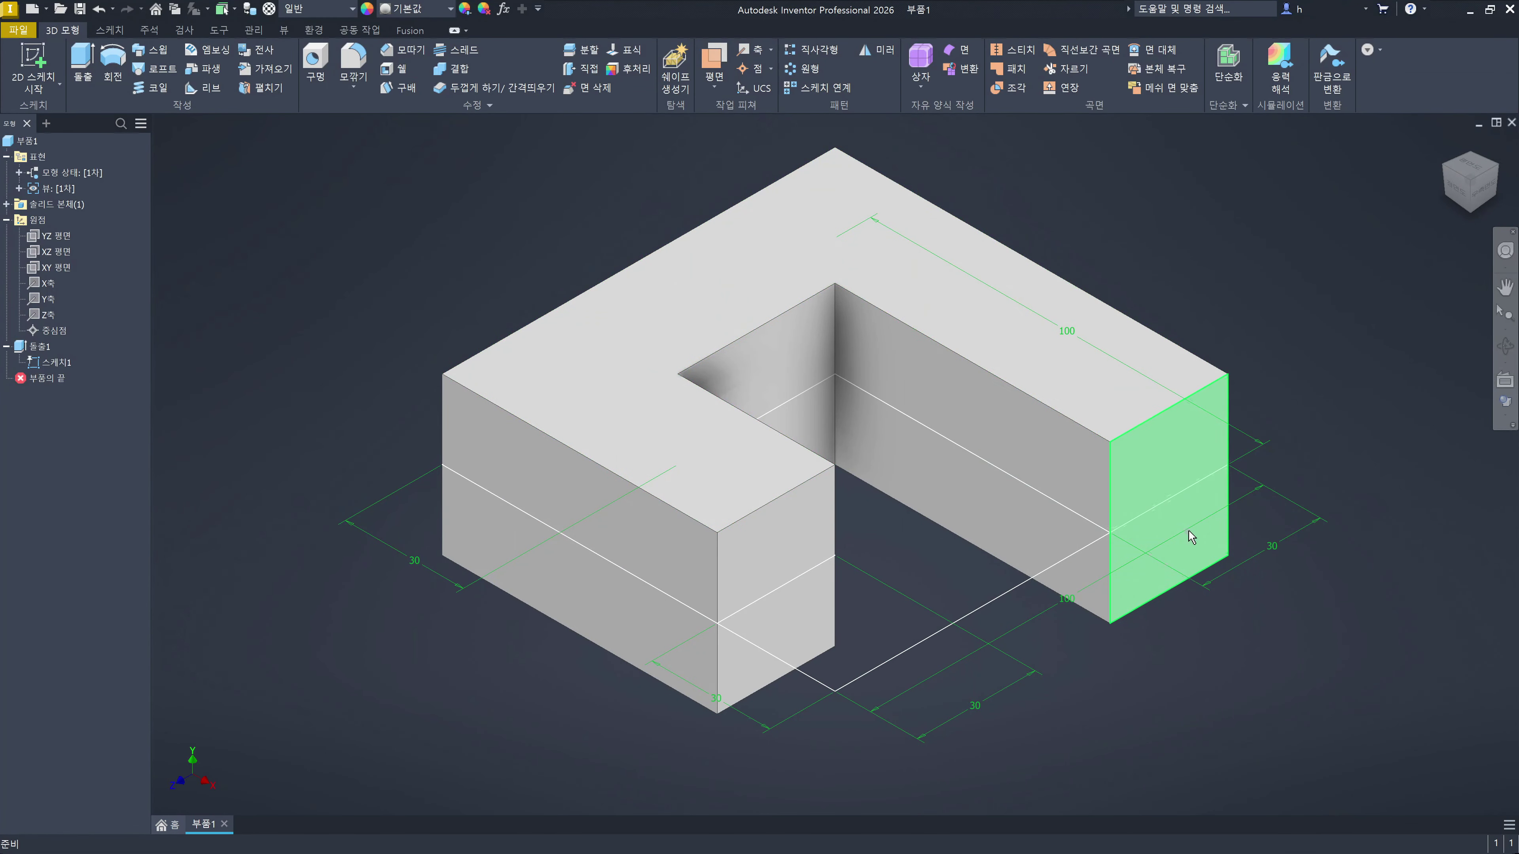
left_click(60, 364)
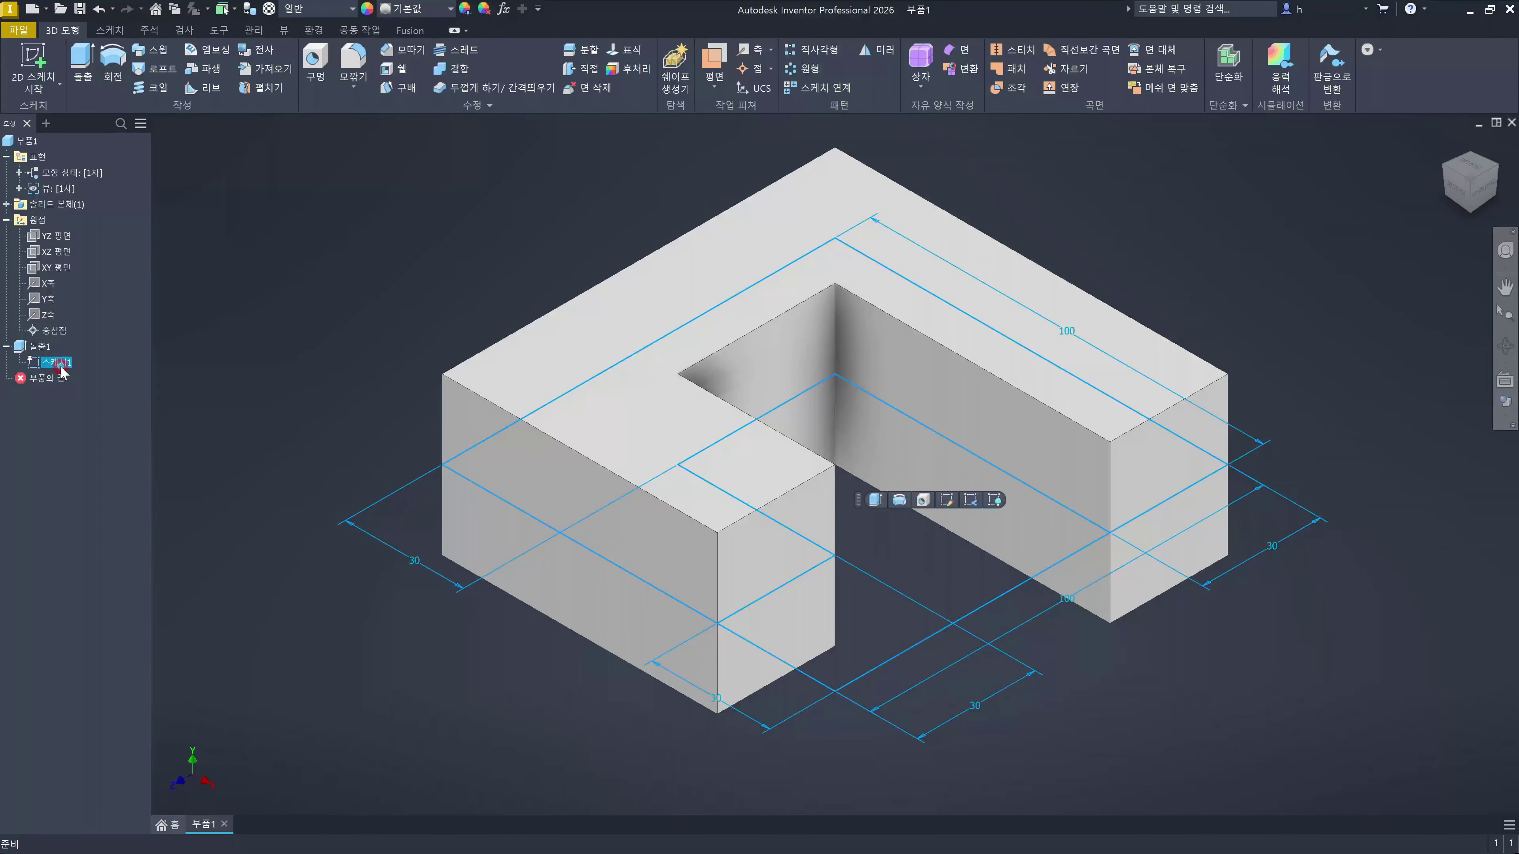
key("Escape")
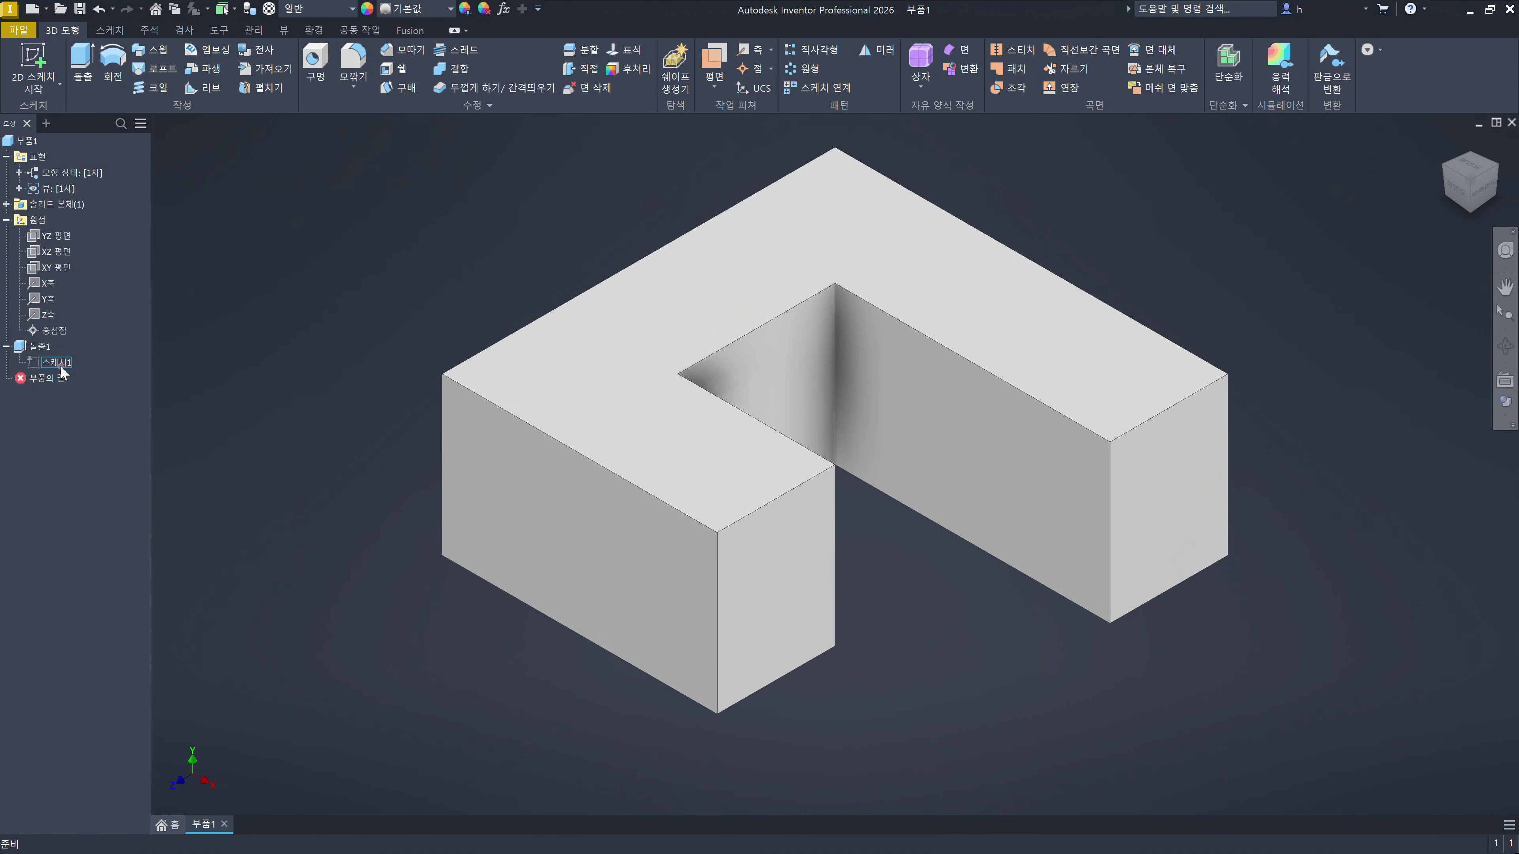
left_click(446, 257)
Step: Start a new 2D sketch on the body's upper face, oriented with the body's opening facing right
left_click(1055, 355)
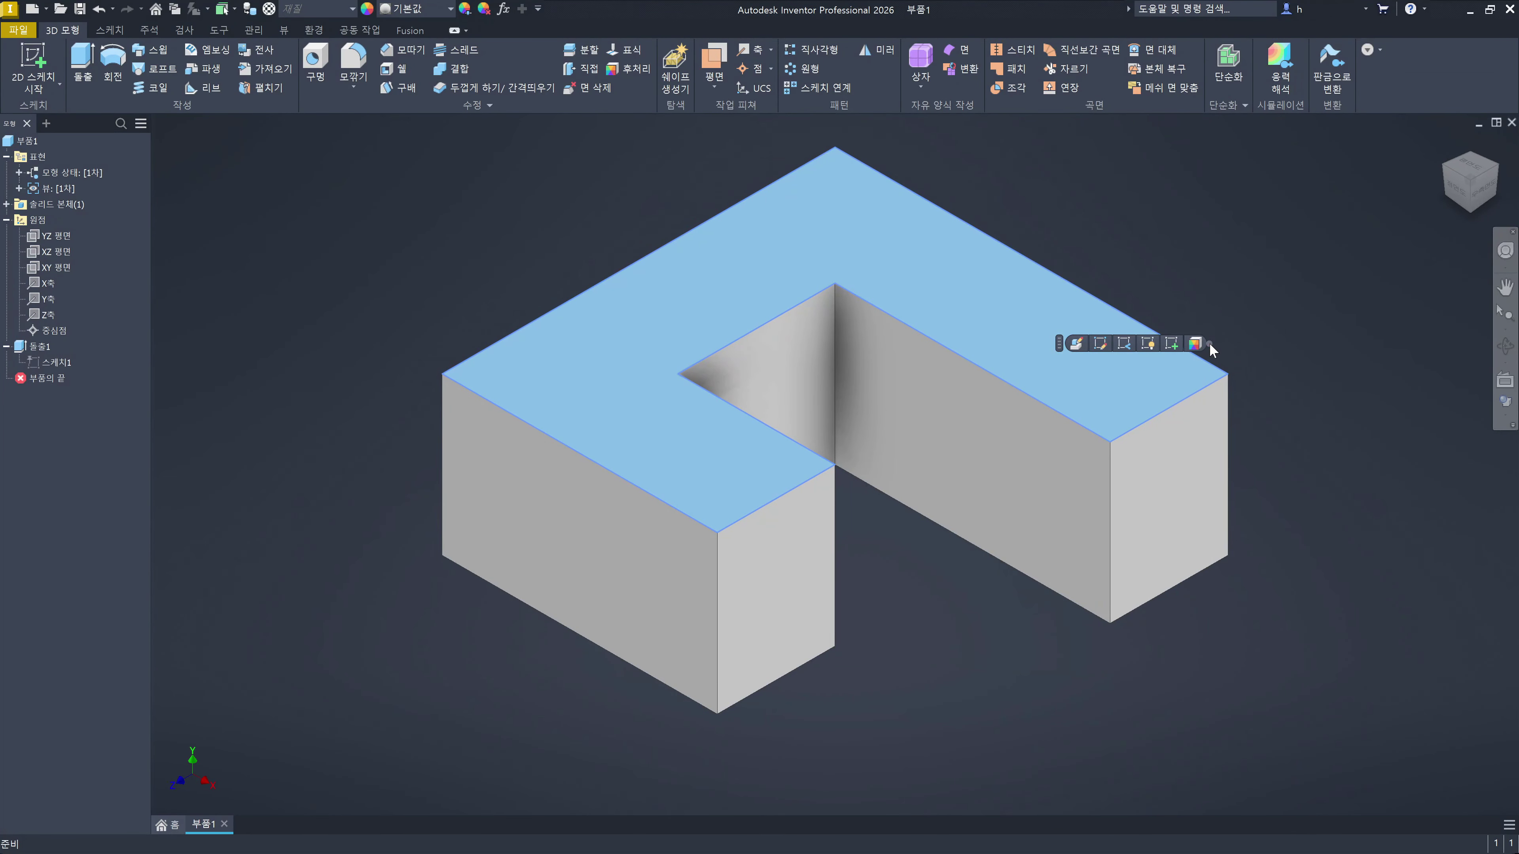
mouse_move(1218, 361)
left_mouse_down()
mouse_move(1185, 354)
mouse_move(1220, 354)
left_mouse_up()
left_click_drag(1226, 357, 1253, 377)
left_click(1195, 344)
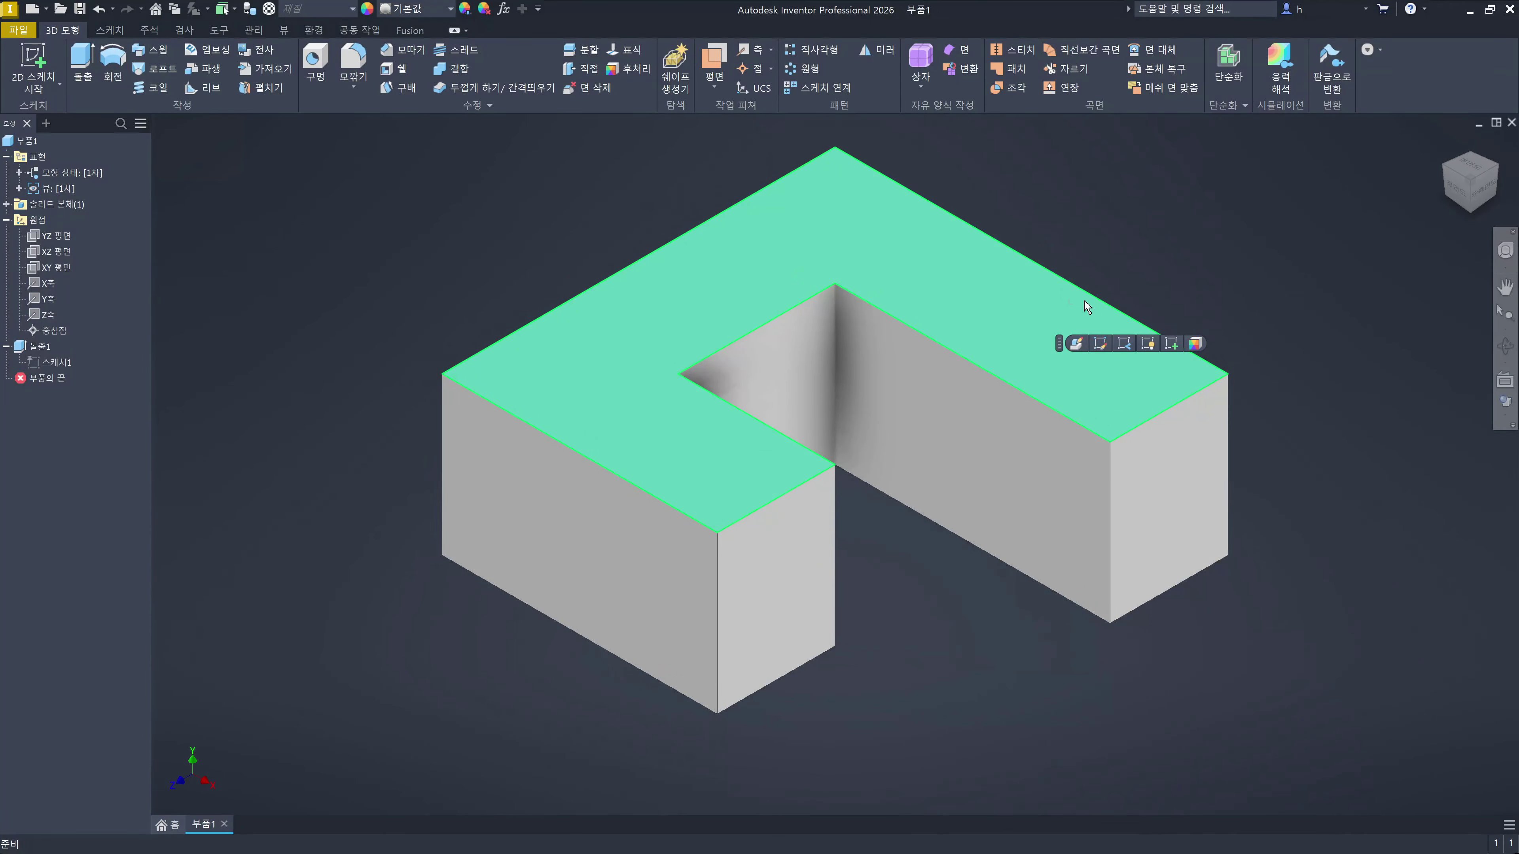
left_click(1171, 344)
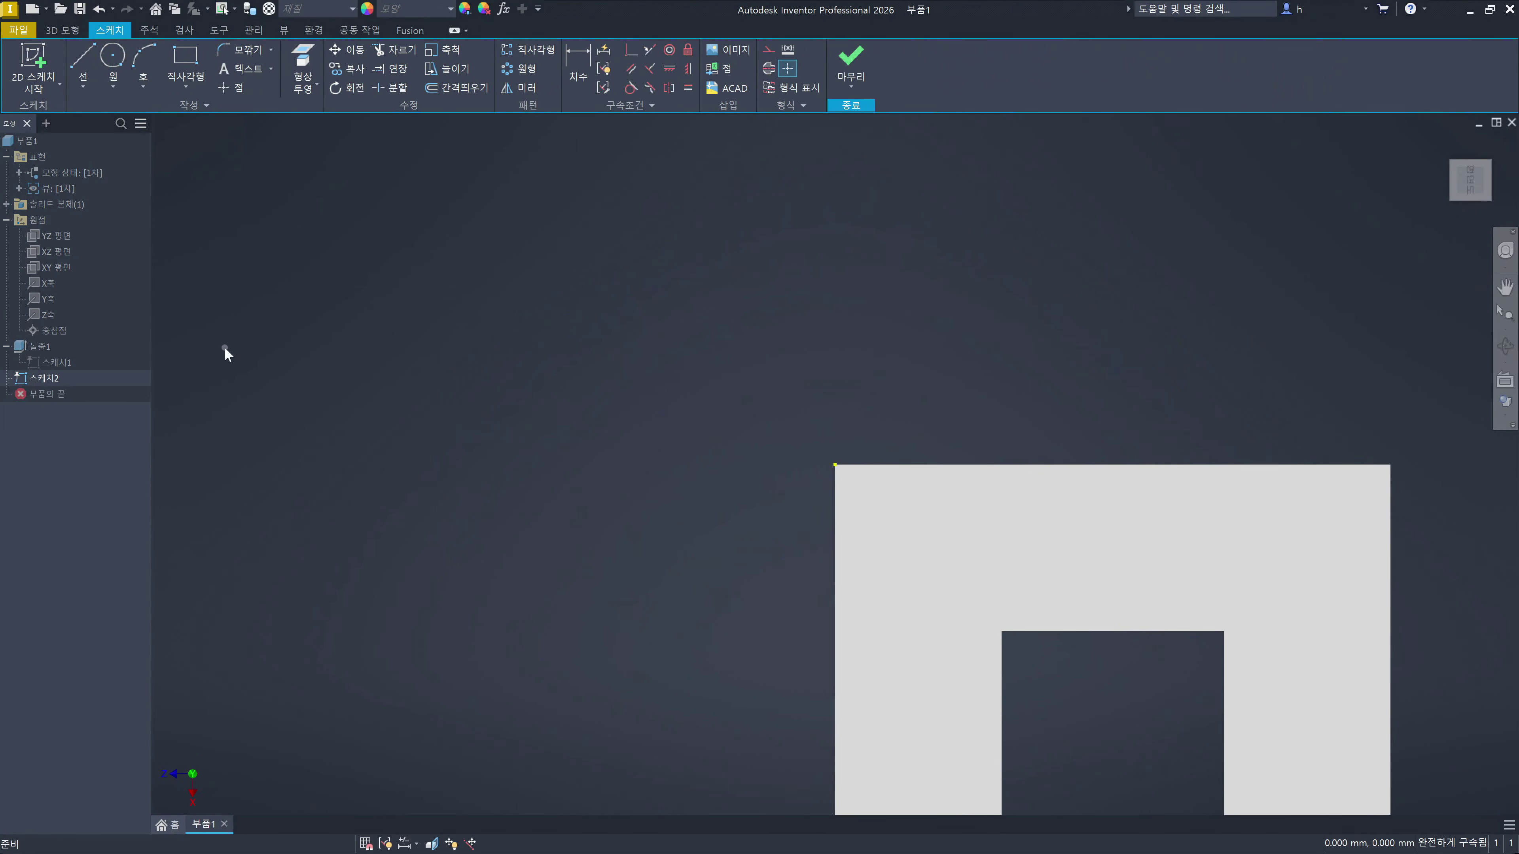
left_click(47, 378)
mouse_move(1438, 173)
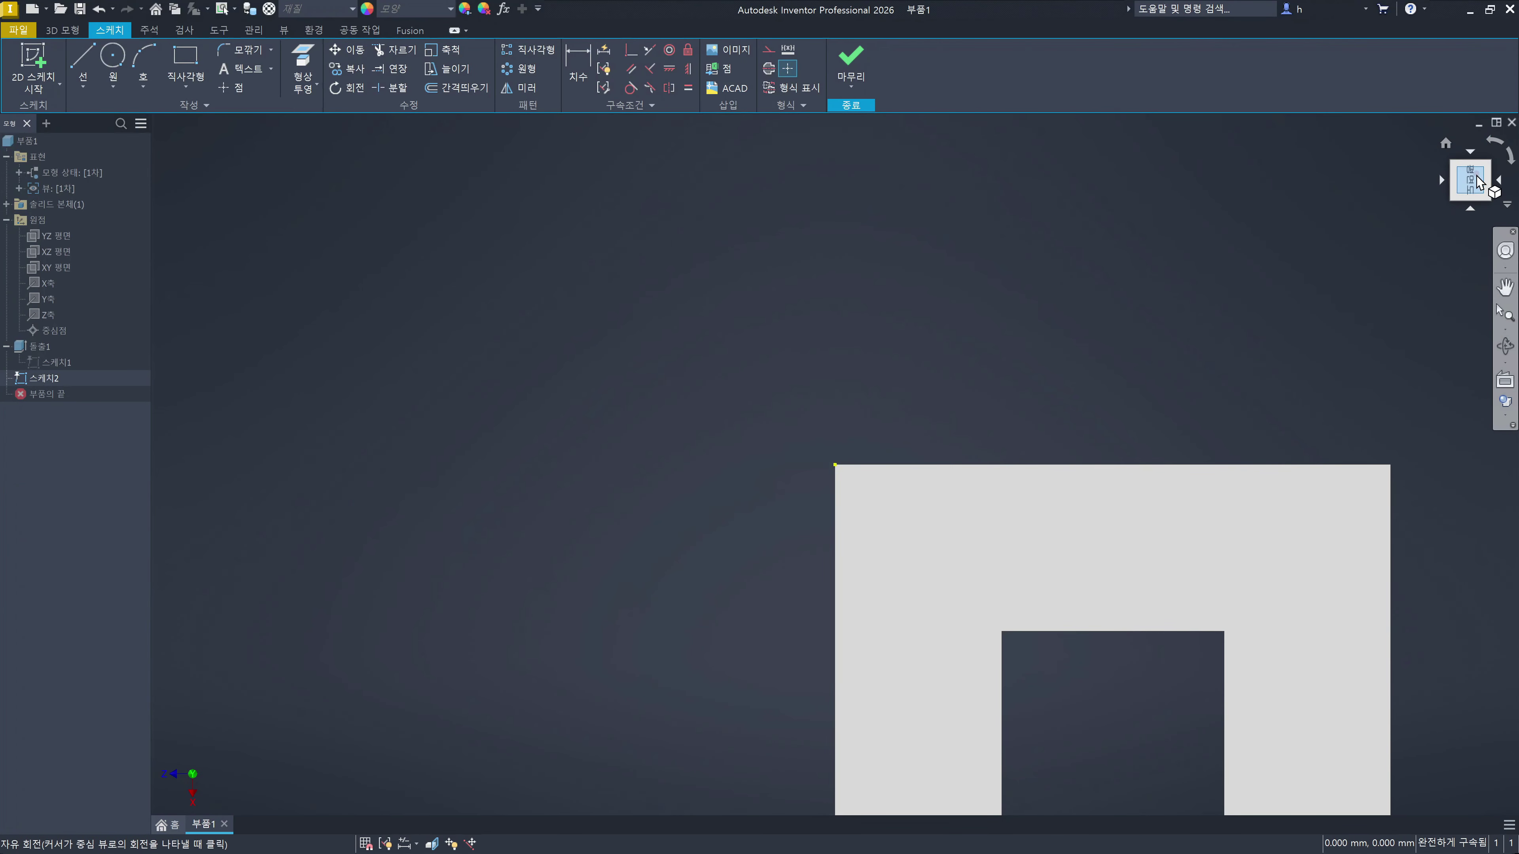
left_click(1492, 153)
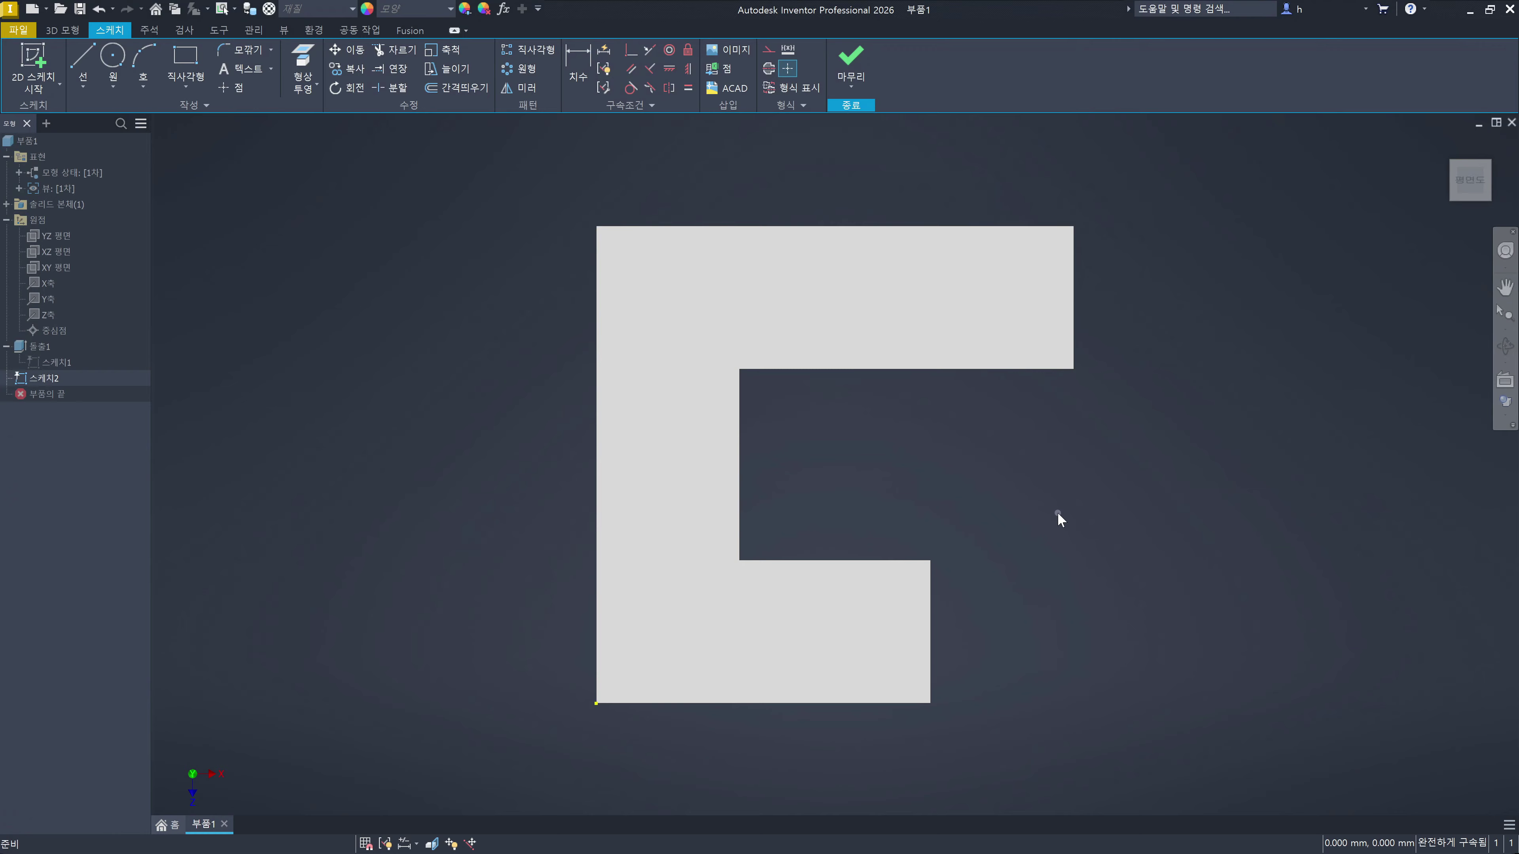
left_click(1058, 514)
Step: Review the available geometry projection options for the new sketch
left_click(304, 85)
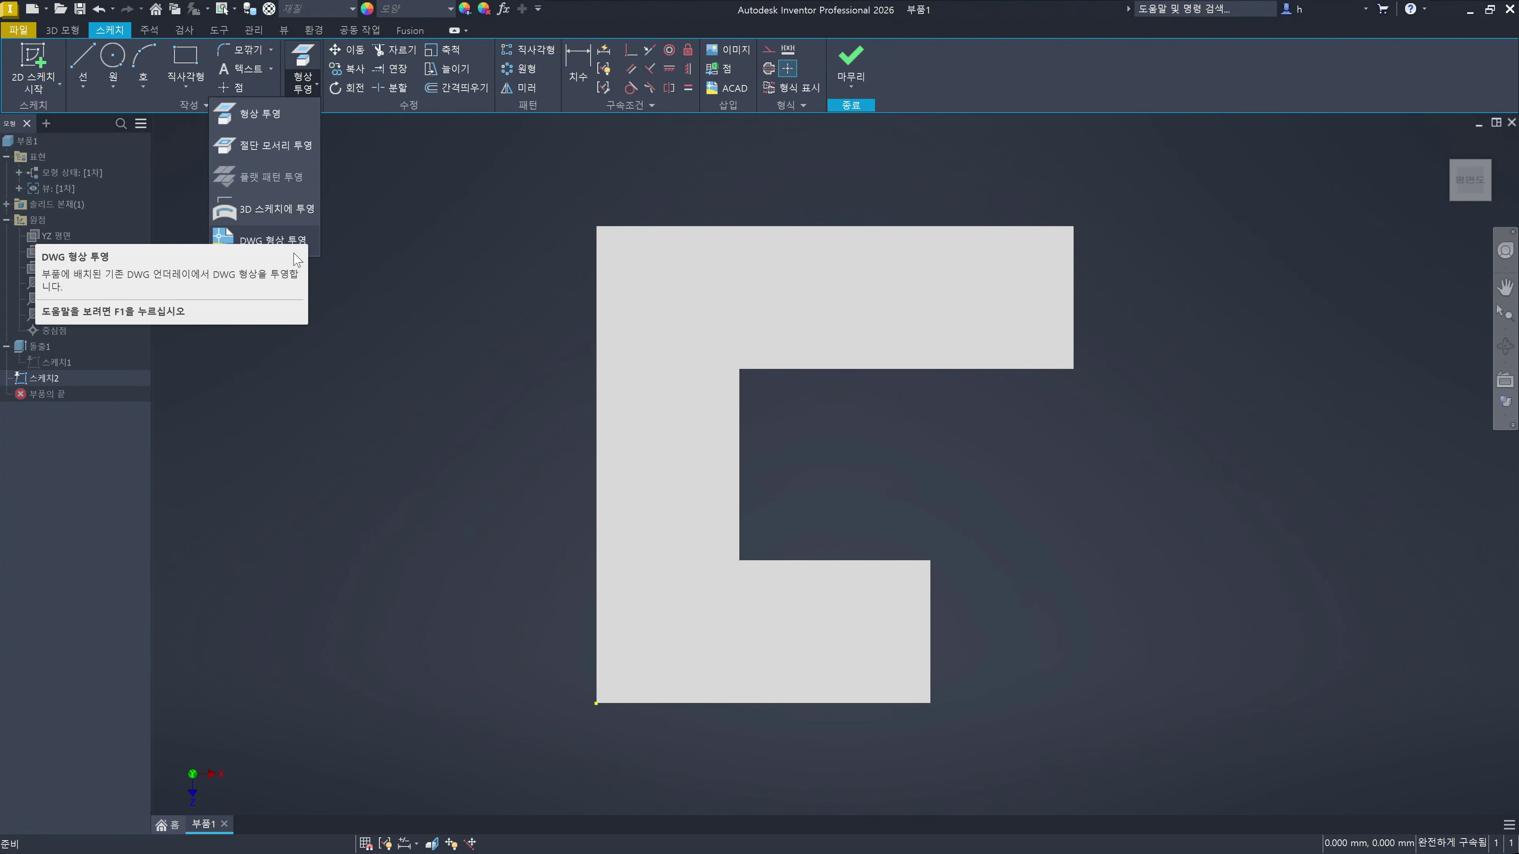
left_click(1060, 523)
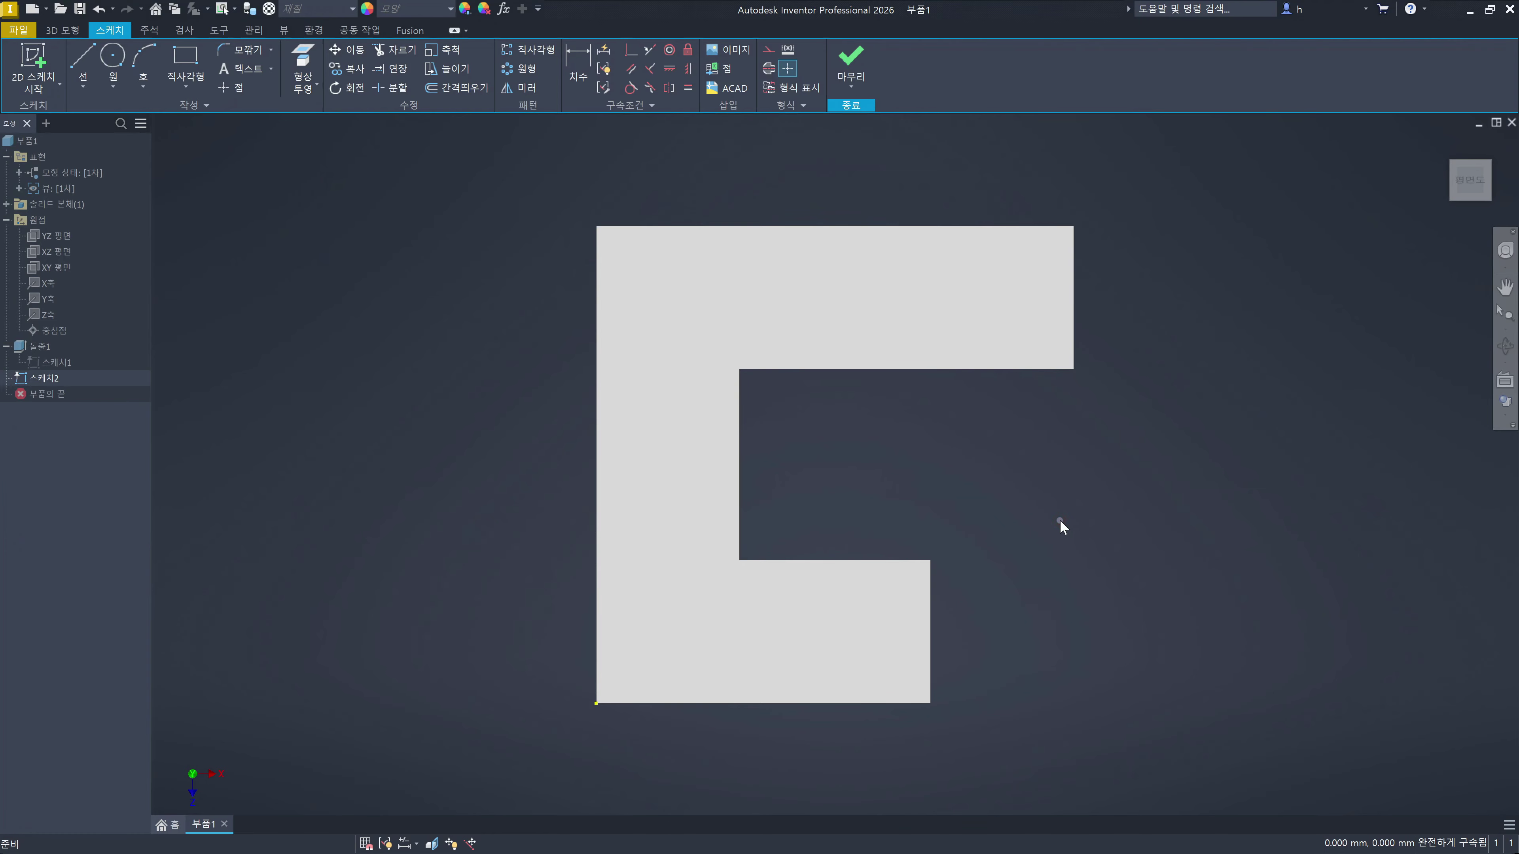
left_click(319, 81)
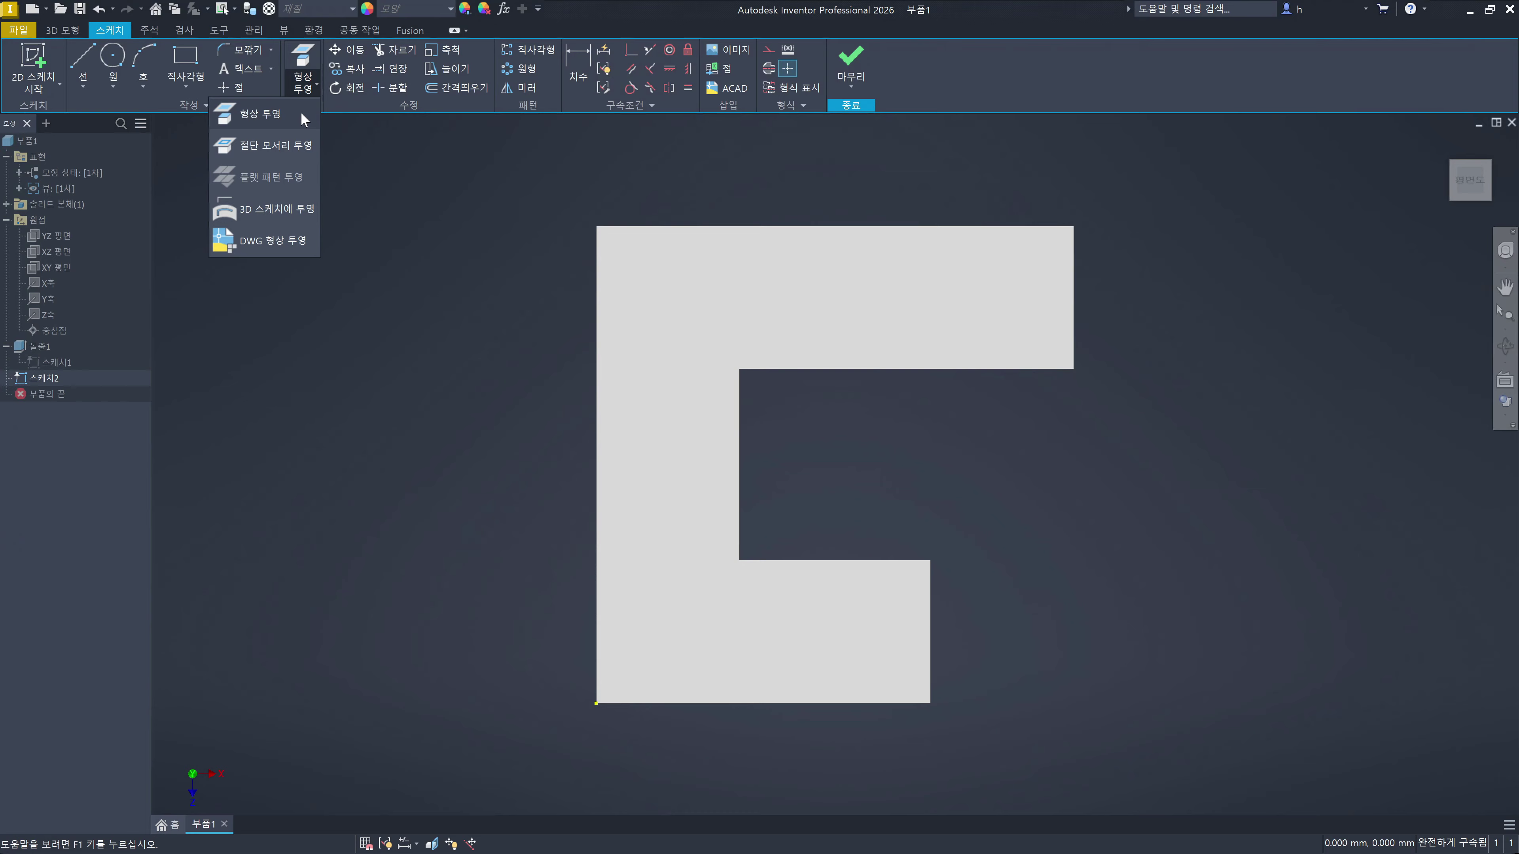
left_click(1064, 451)
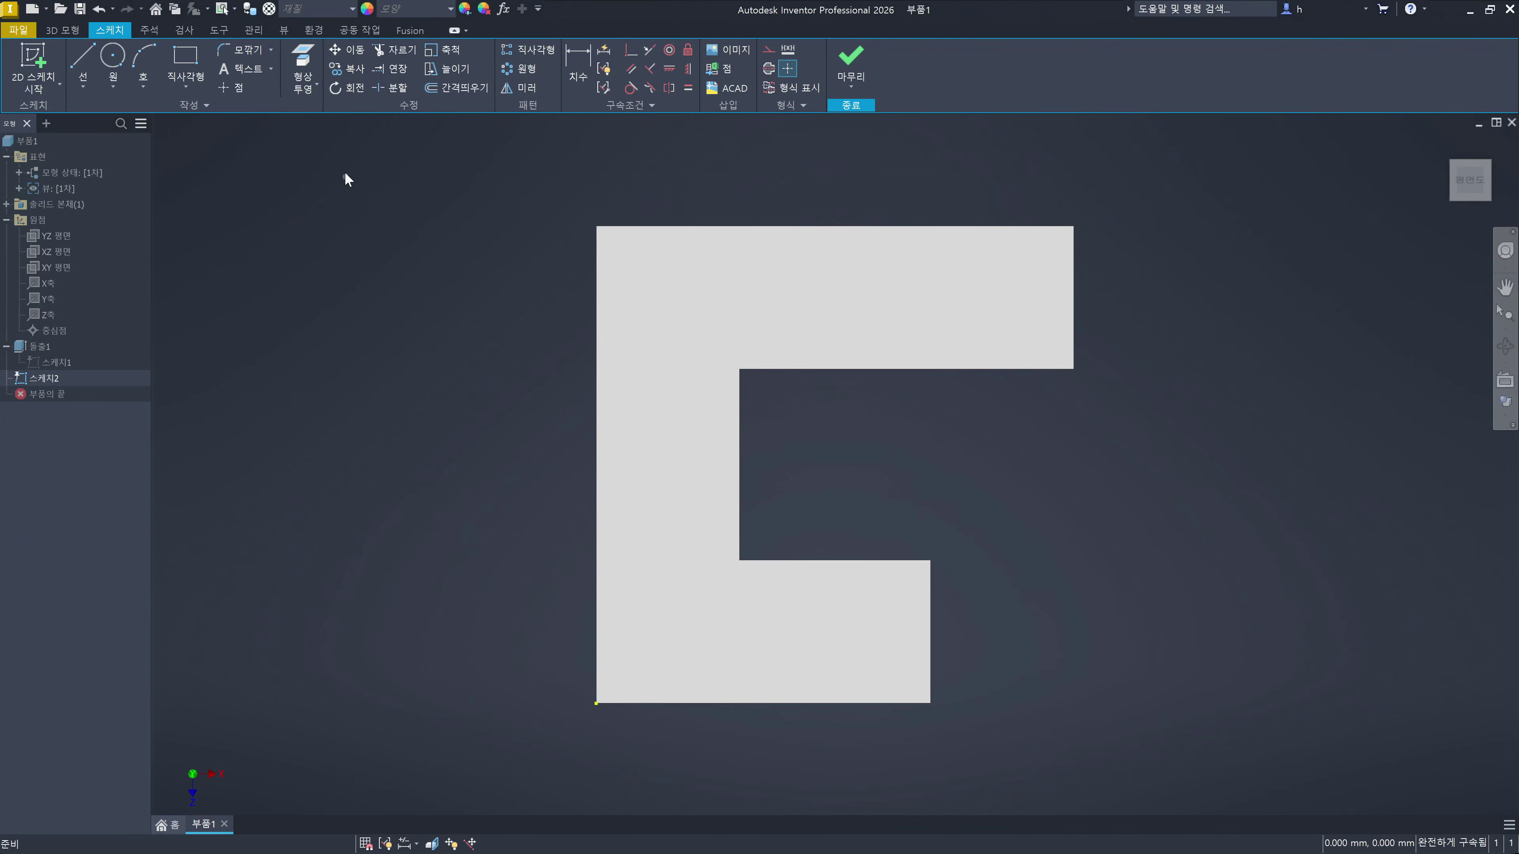
Step: Project the upper horizontal outer edge and the adjoining end edge of the longer arm into the sketch, and turn on Slice Graphics
left_click(303, 66)
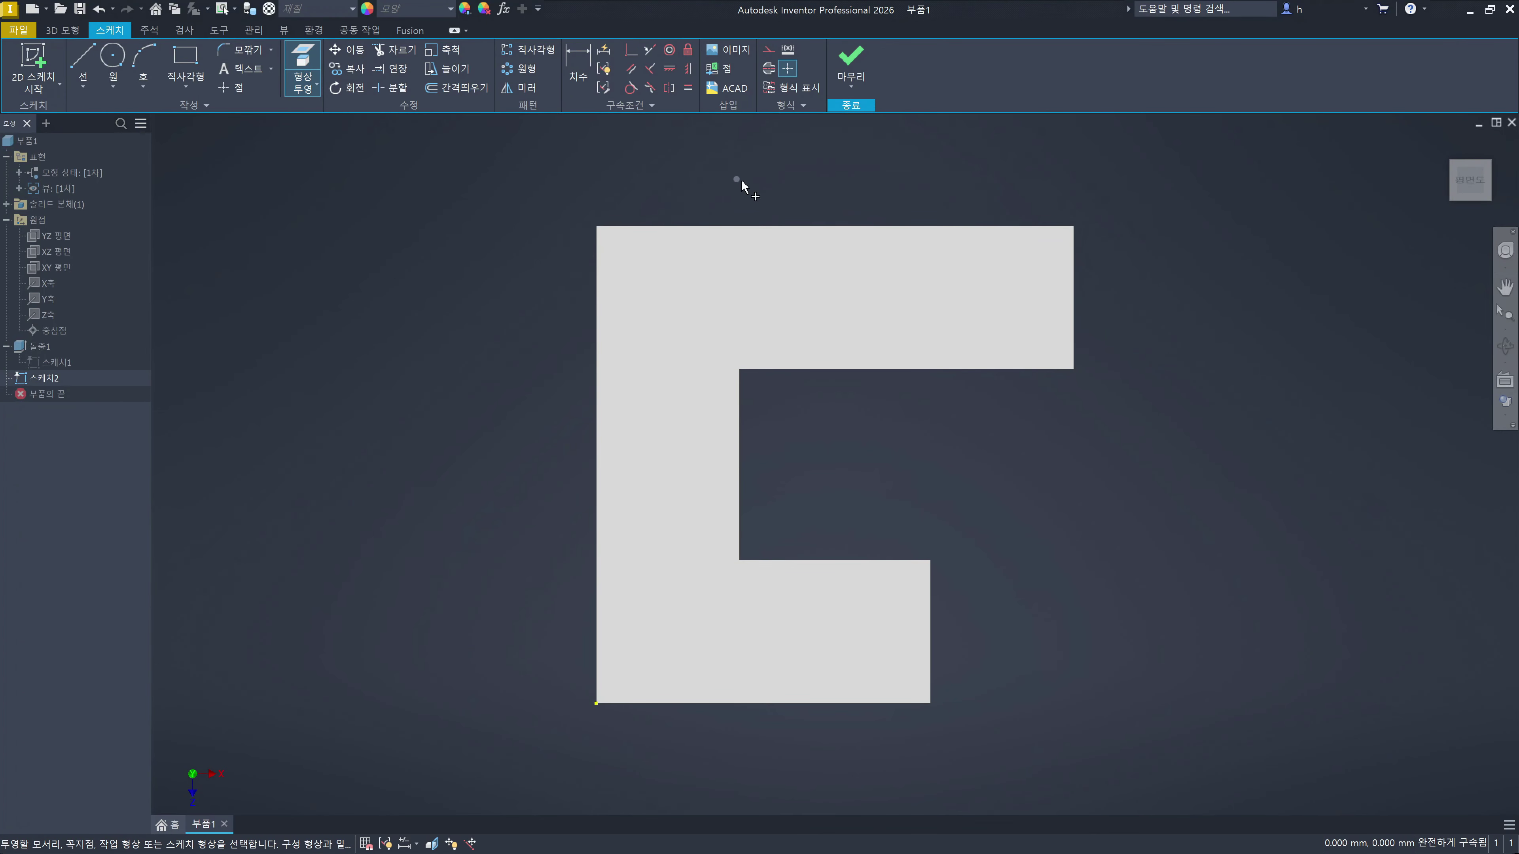
left_click(777, 226)
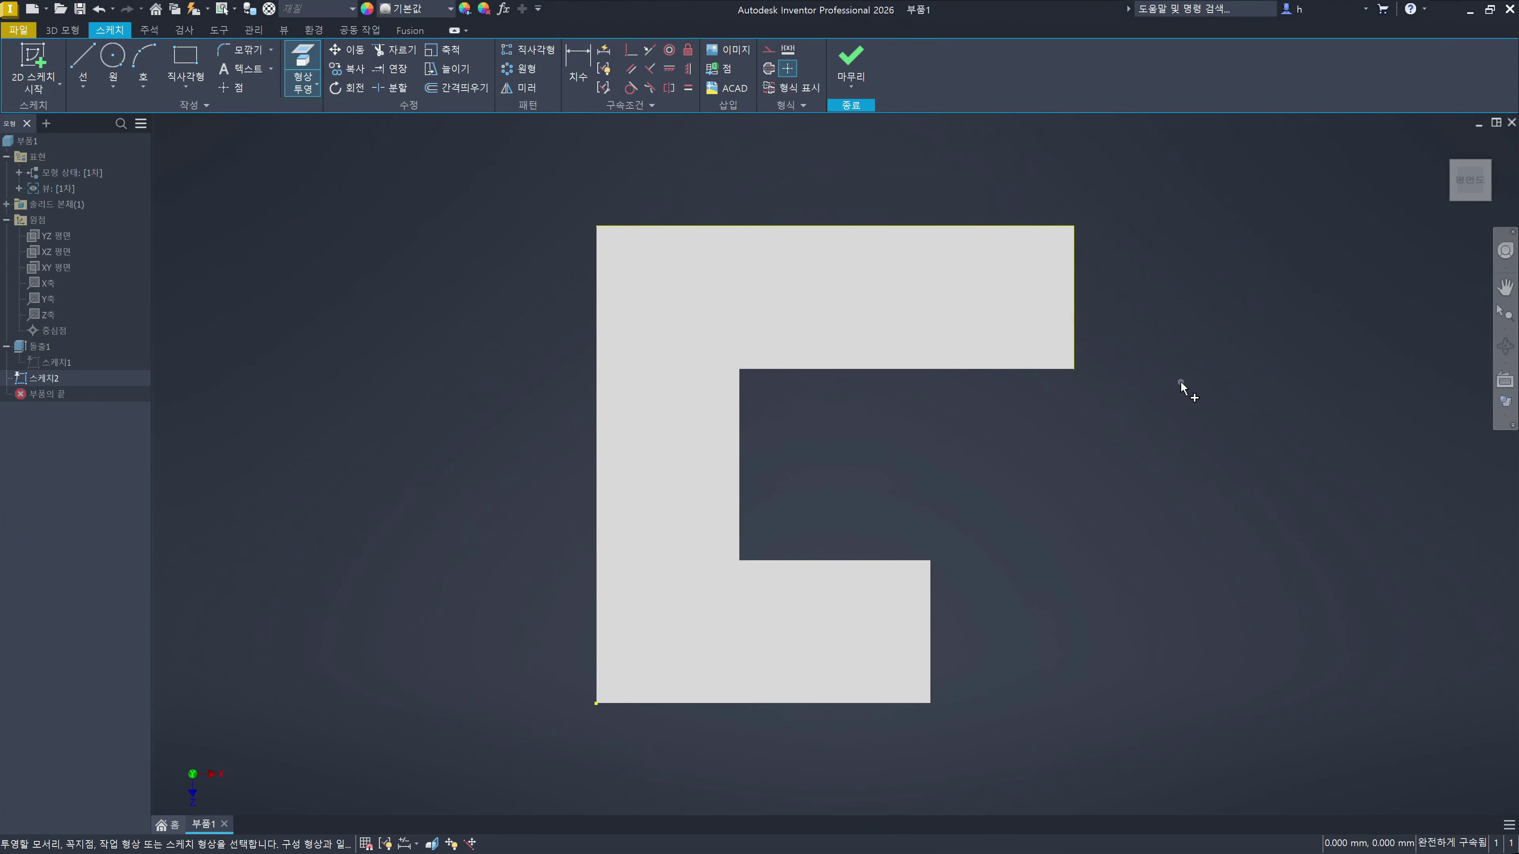
left_click(302, 67)
left_click(302, 66)
key("Escape")
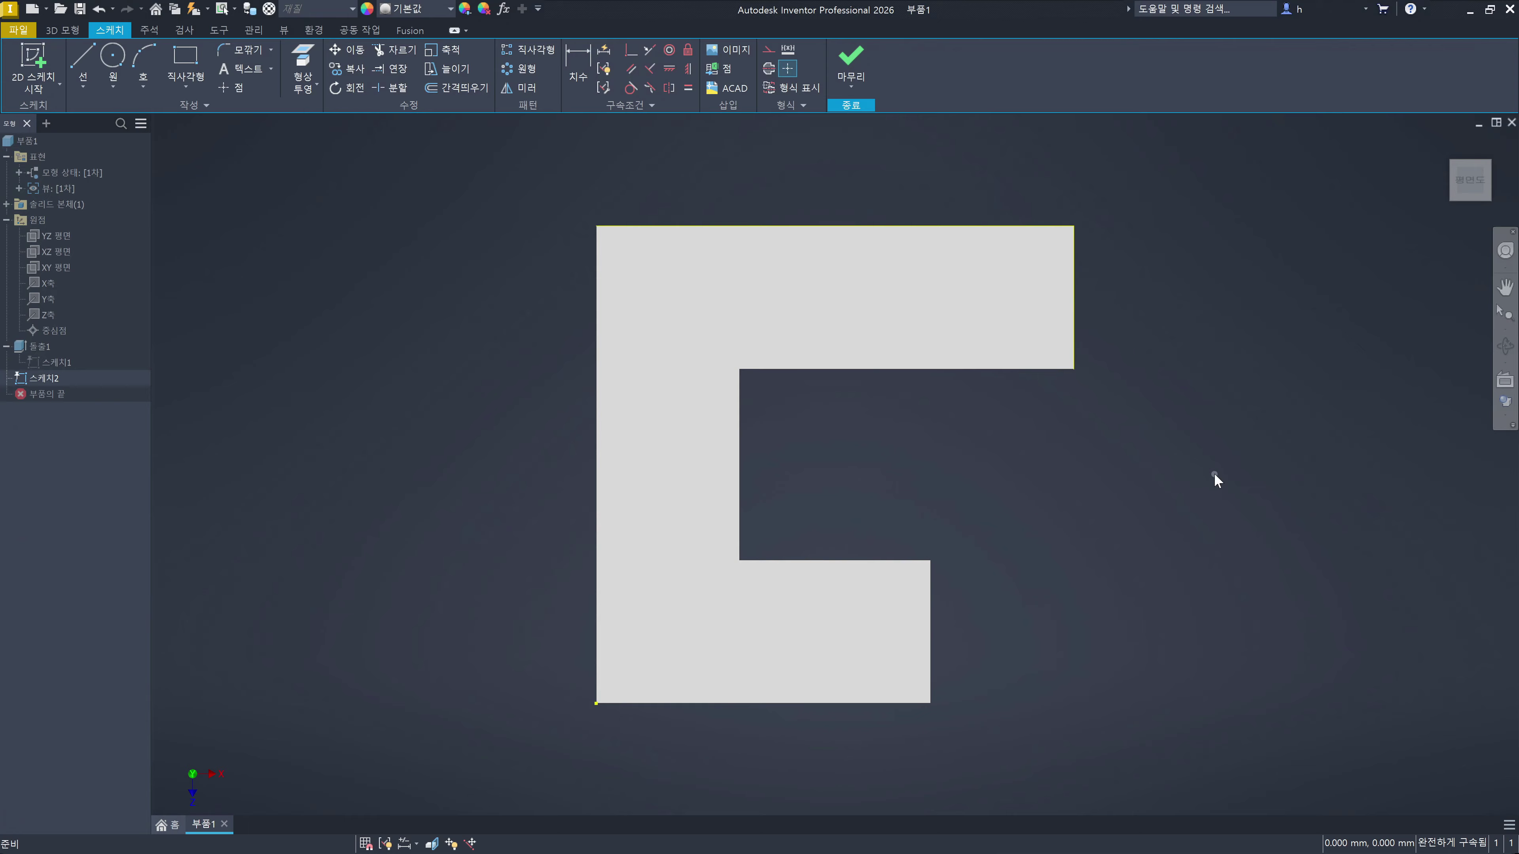
key("F7")
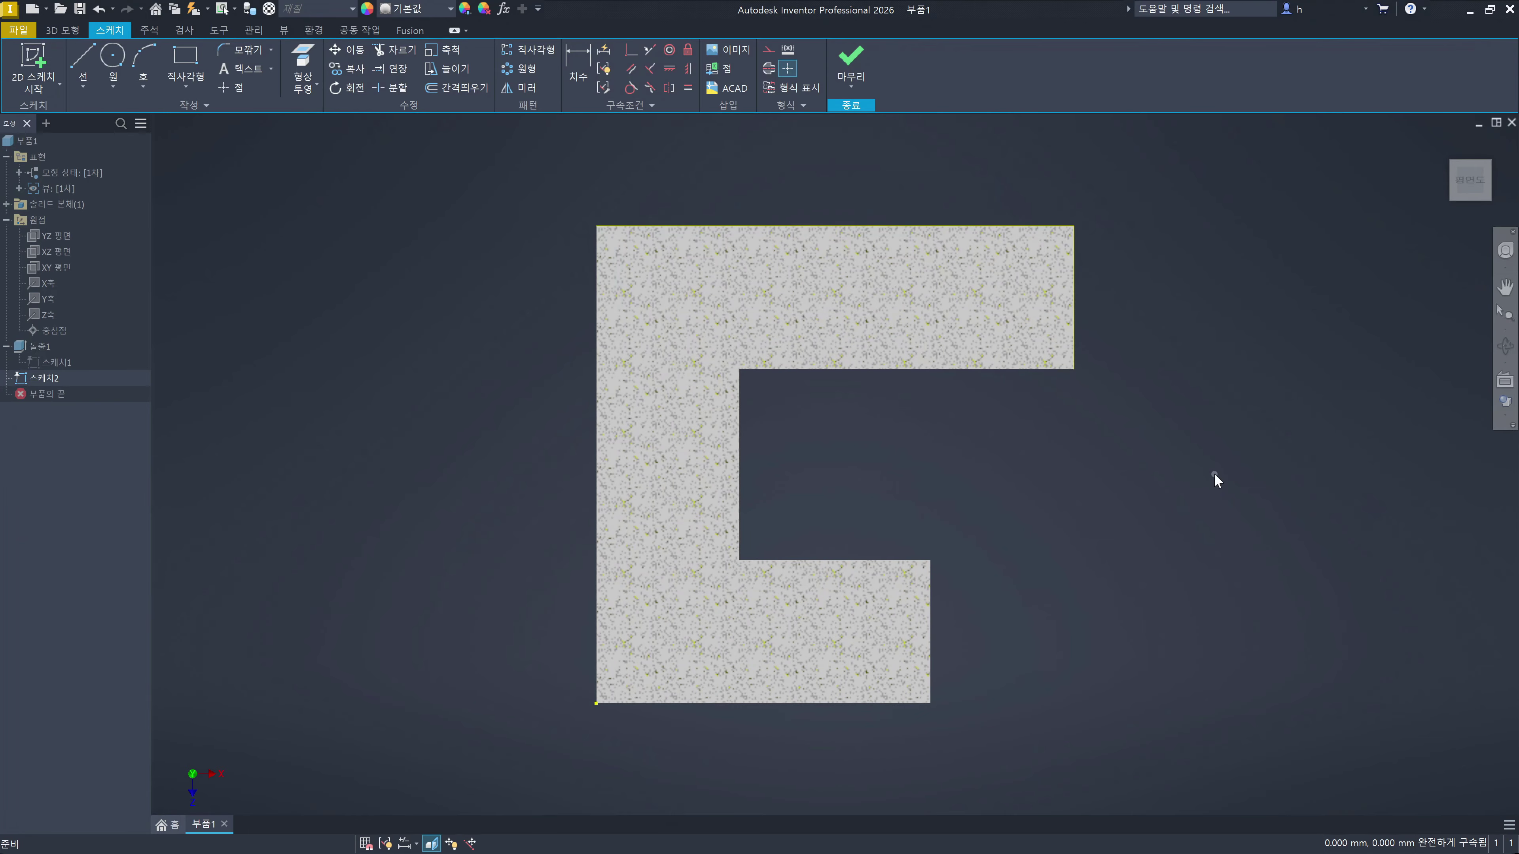
Step: Examine the projected edges at the outer corner of the longer arm against the sliced body
scroll(1086, 273, "up", 2)
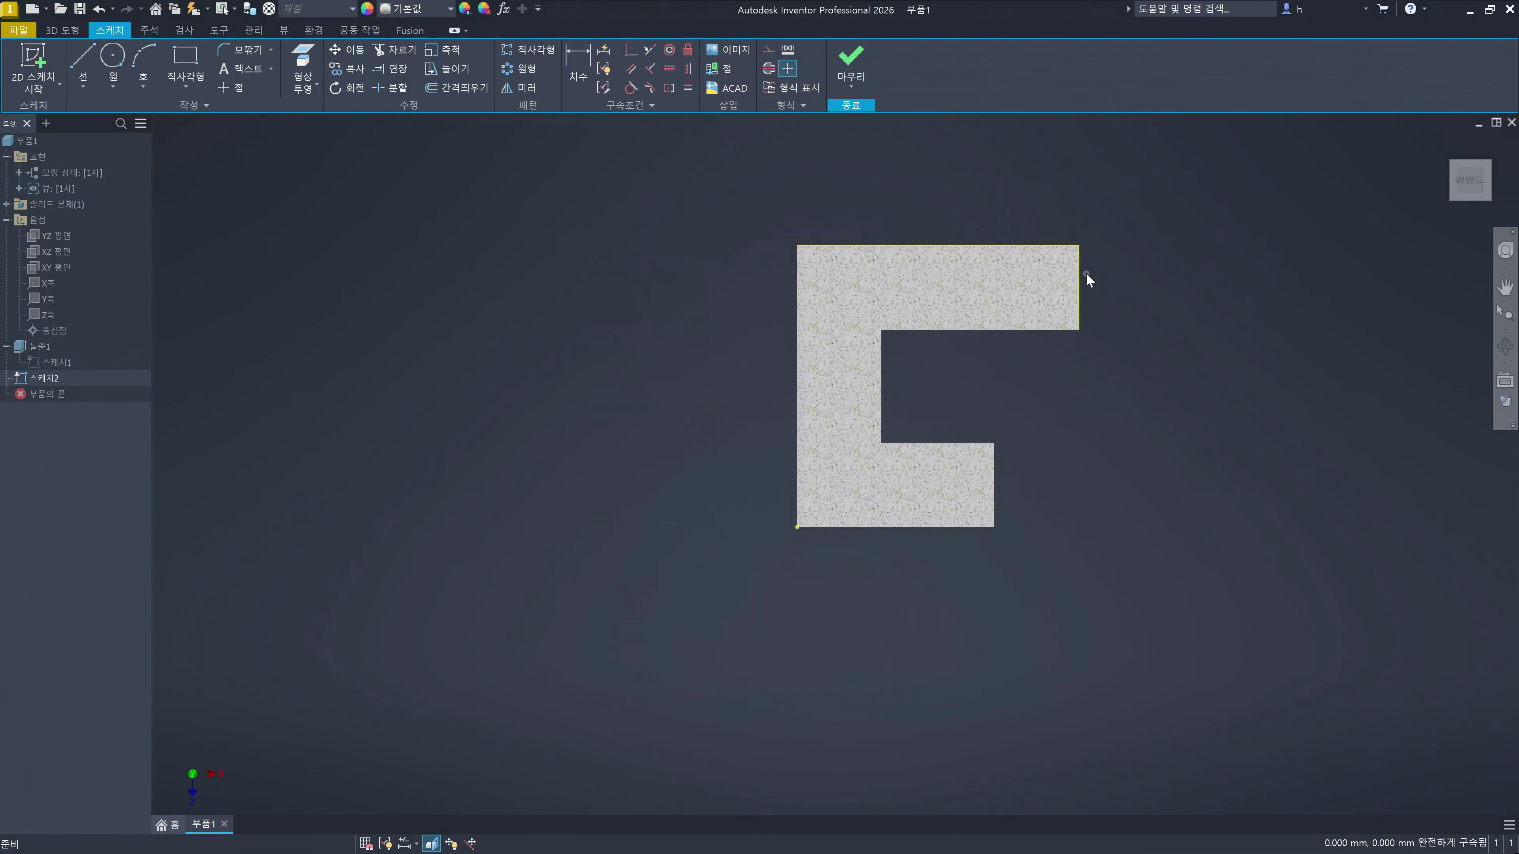
scroll(1085, 273, "down", 5)
scroll(1086, 273, "up", 1)
middle_click_drag(1086, 273, 1195, 597)
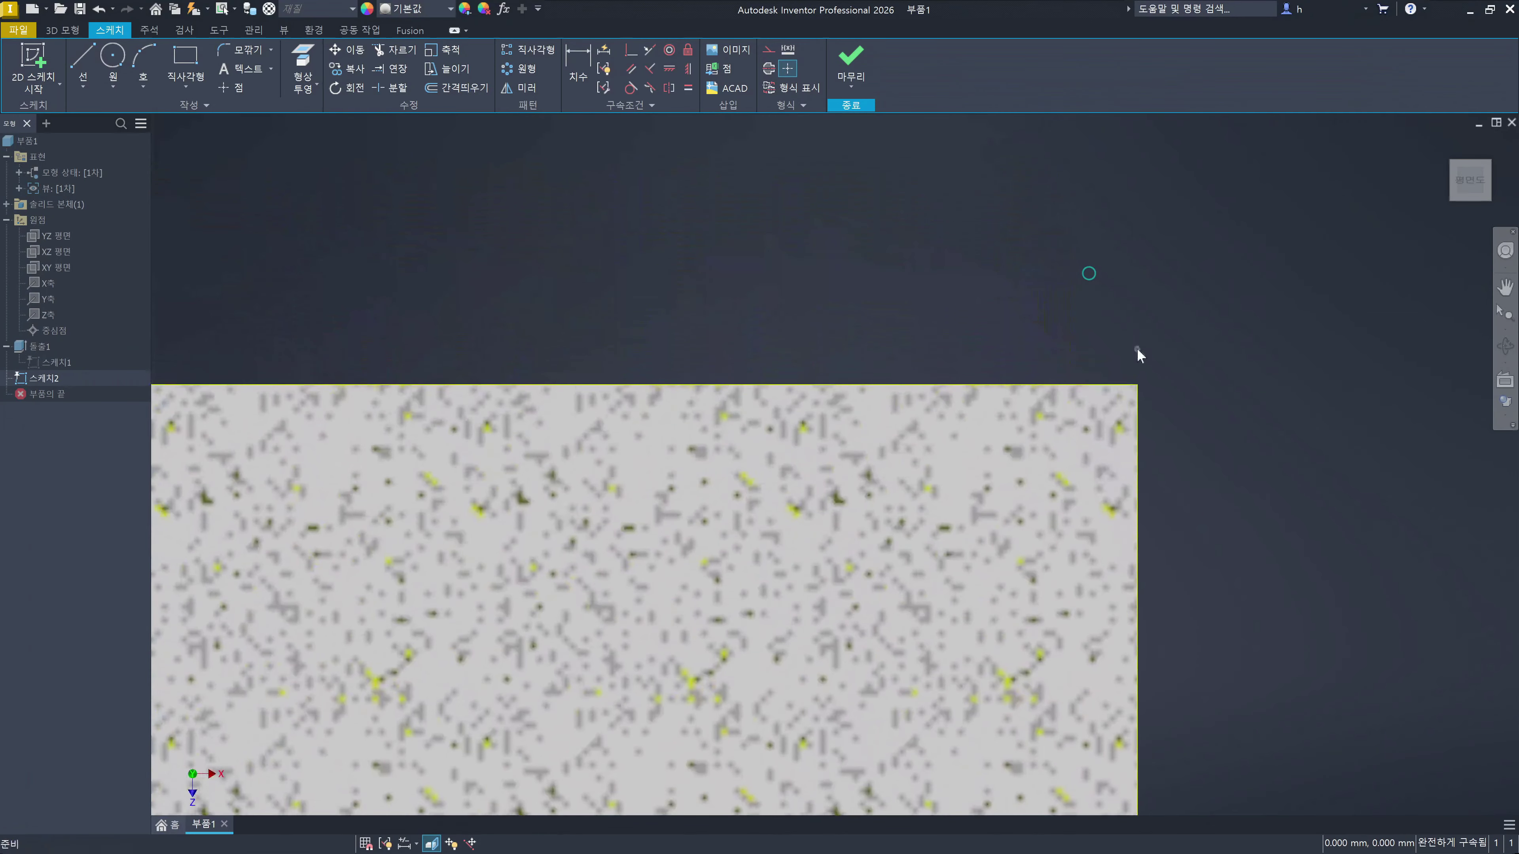
scroll(1139, 365, "down", 5)
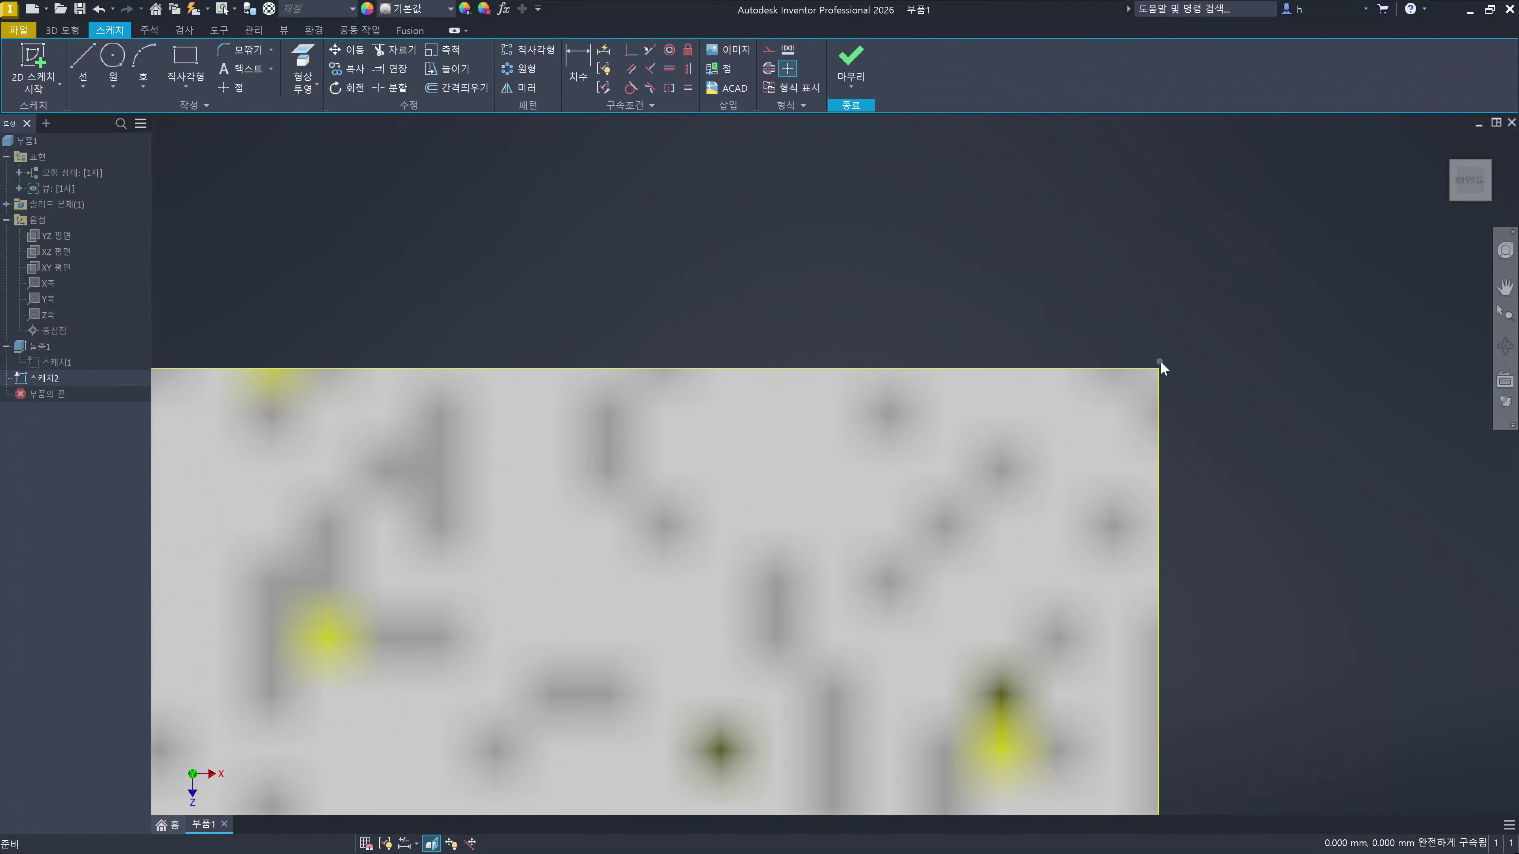
scroll(1159, 429, "up", 2)
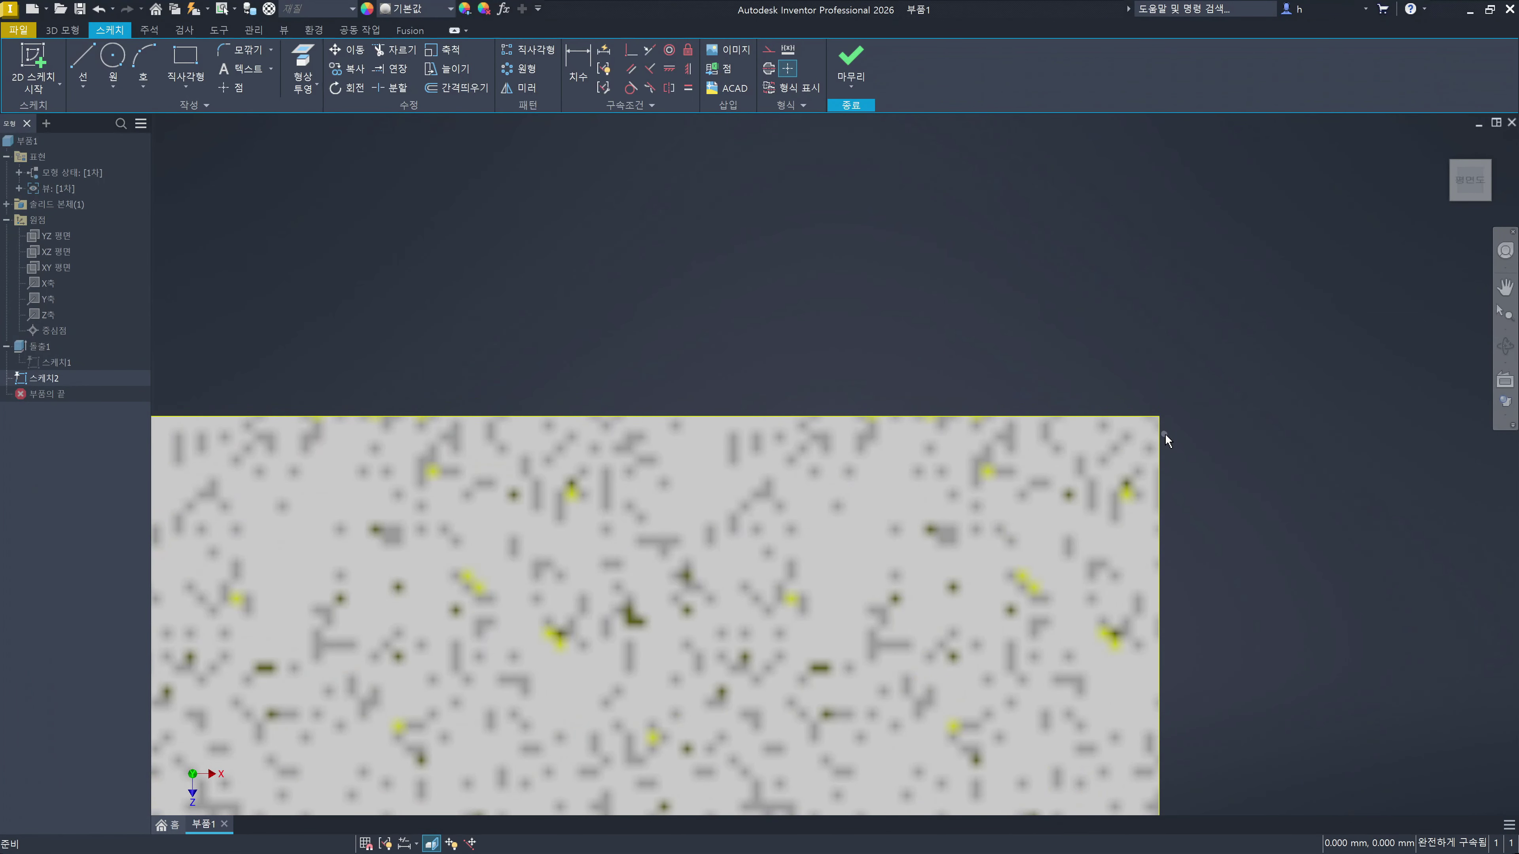
scroll(1181, 491, "up", 3)
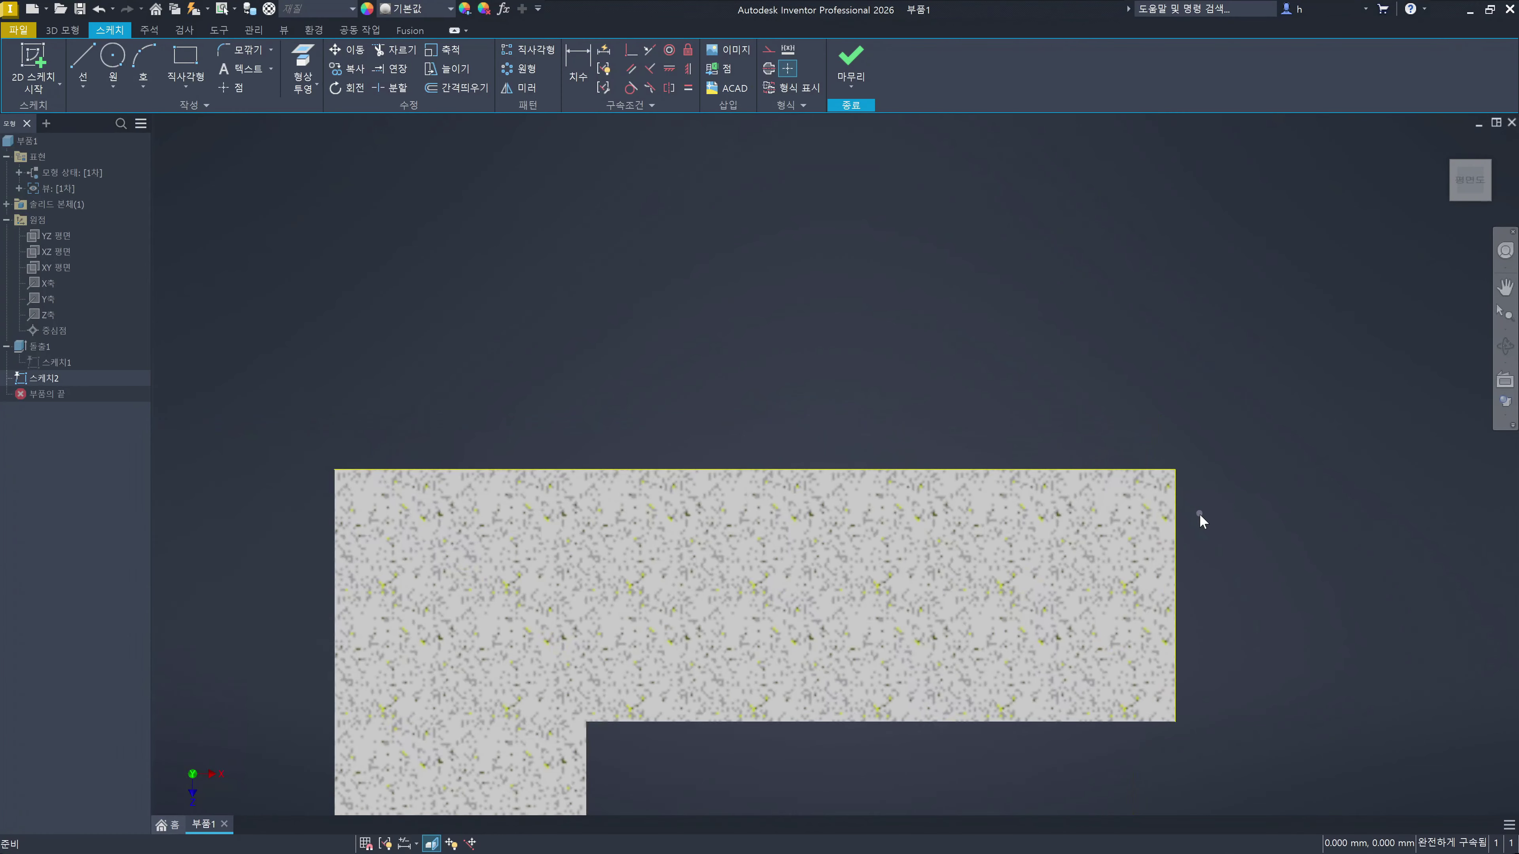
scroll(1180, 502, "down", 4)
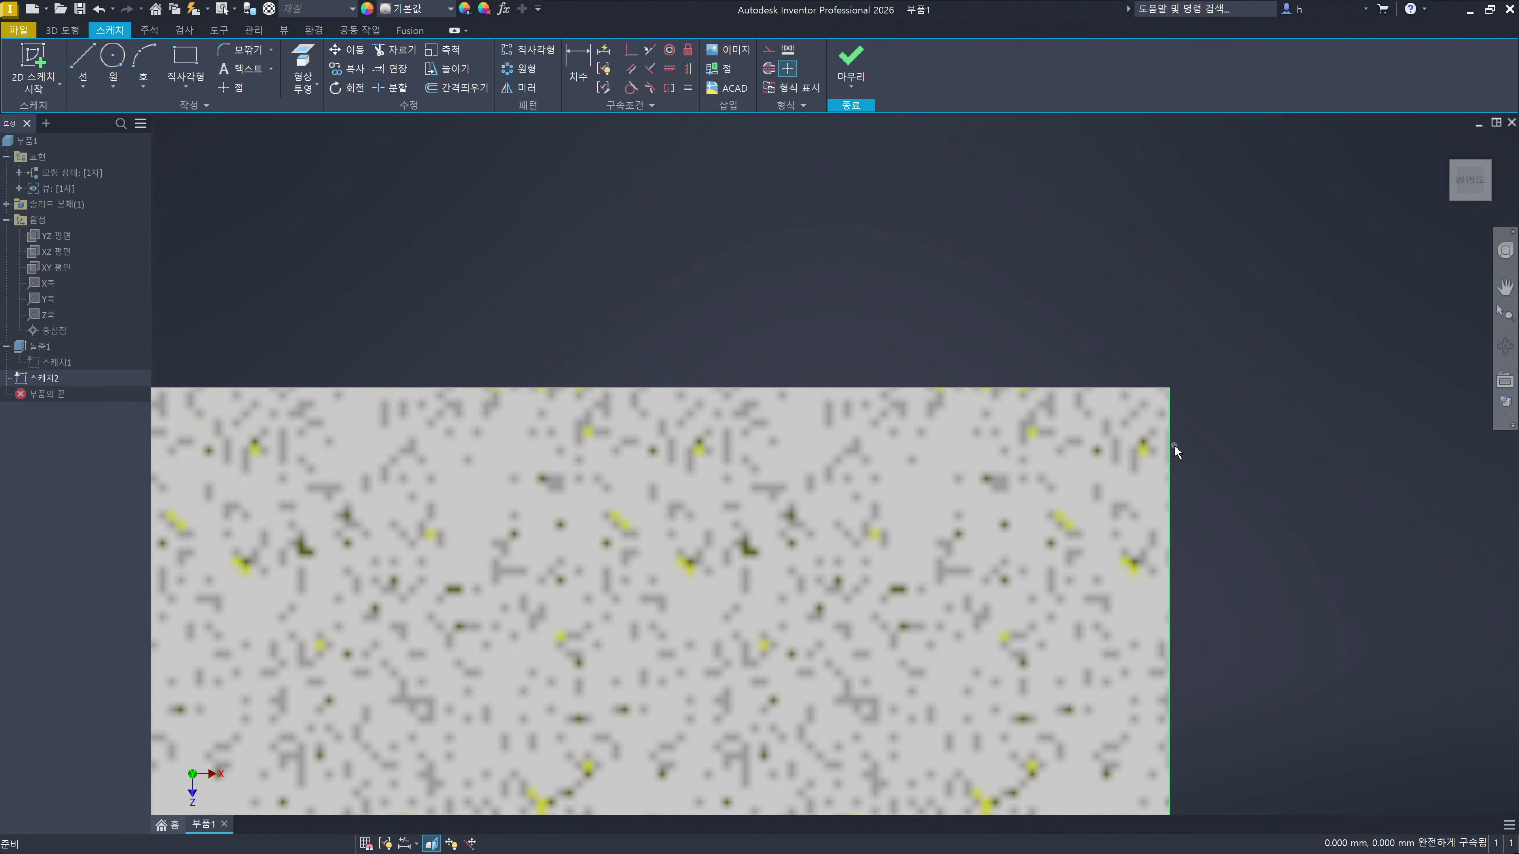
scroll(1189, 394, "up", 3)
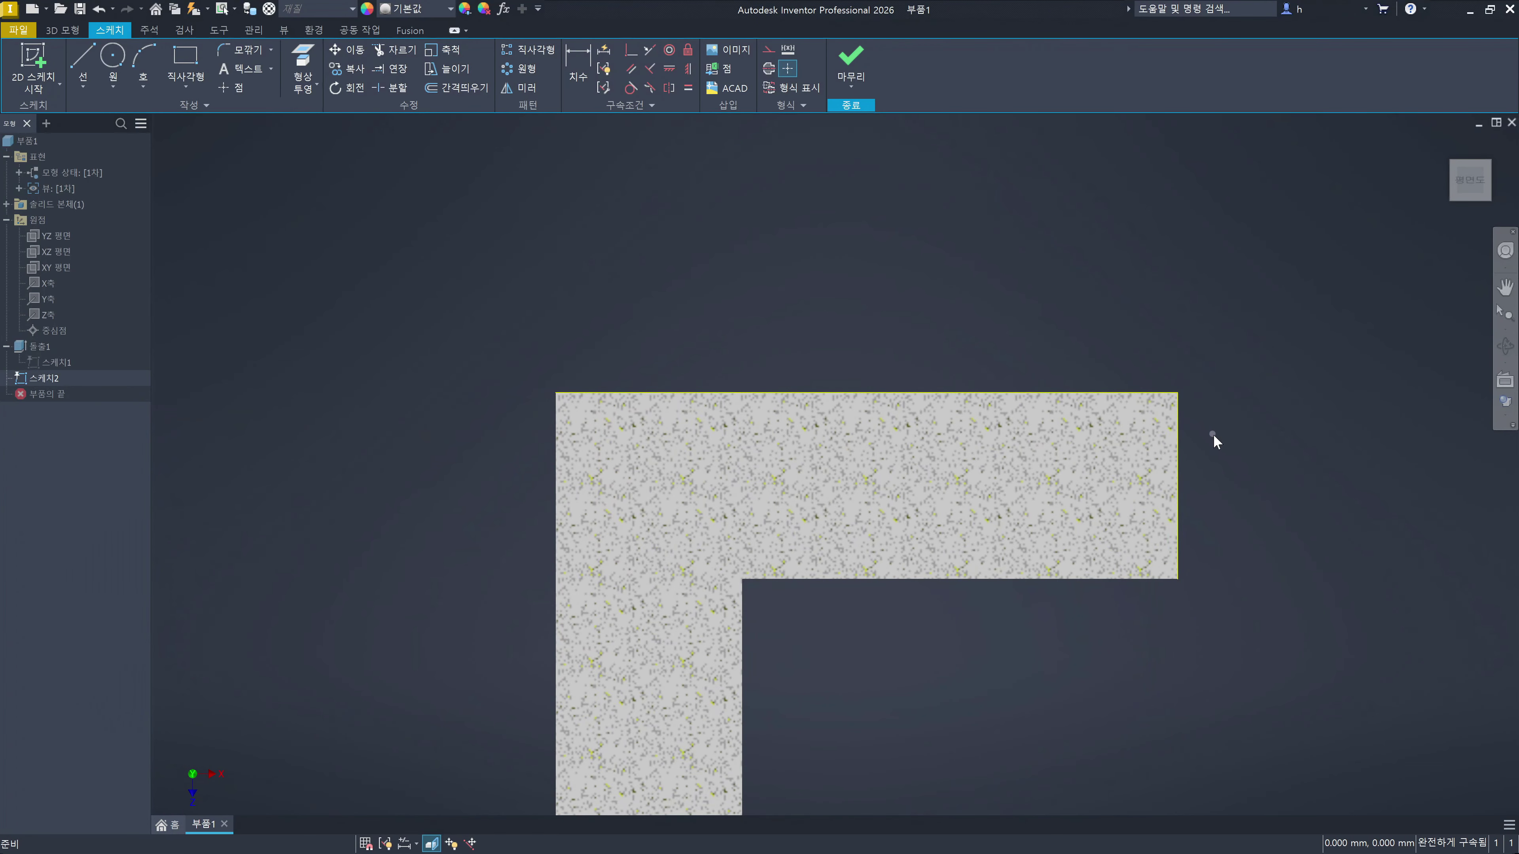
scroll(1213, 436, "down", 2)
scroll(1180, 509, "up", 4)
middle_click_drag(1180, 509, 1132, 353)
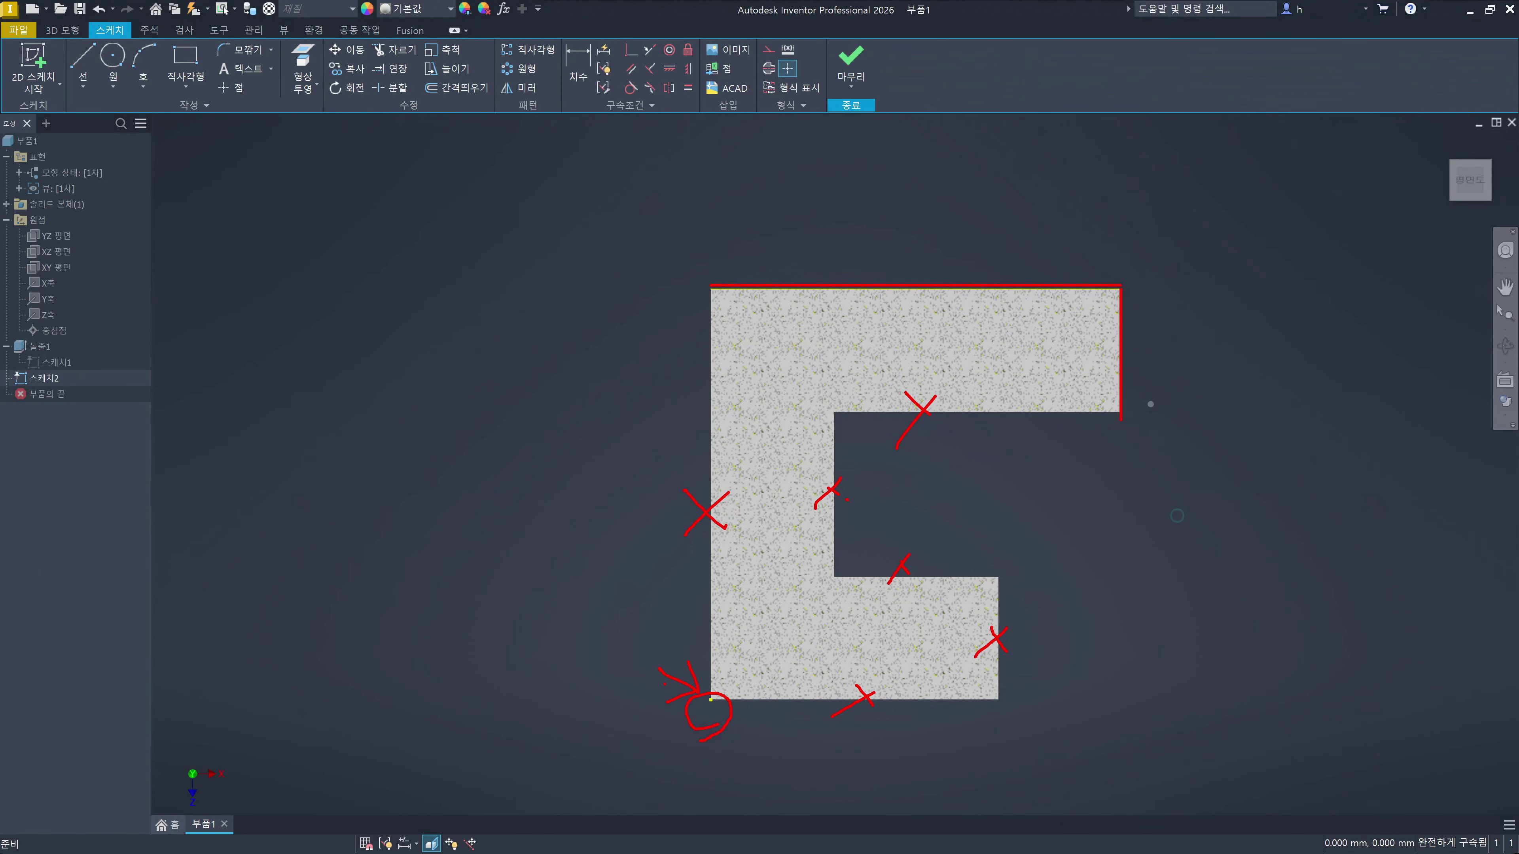
Step: Try deleting the projected origin point at the body's lower corner, and undo the deletion
key("Escape")
left_click_drag(682, 686, 754, 760)
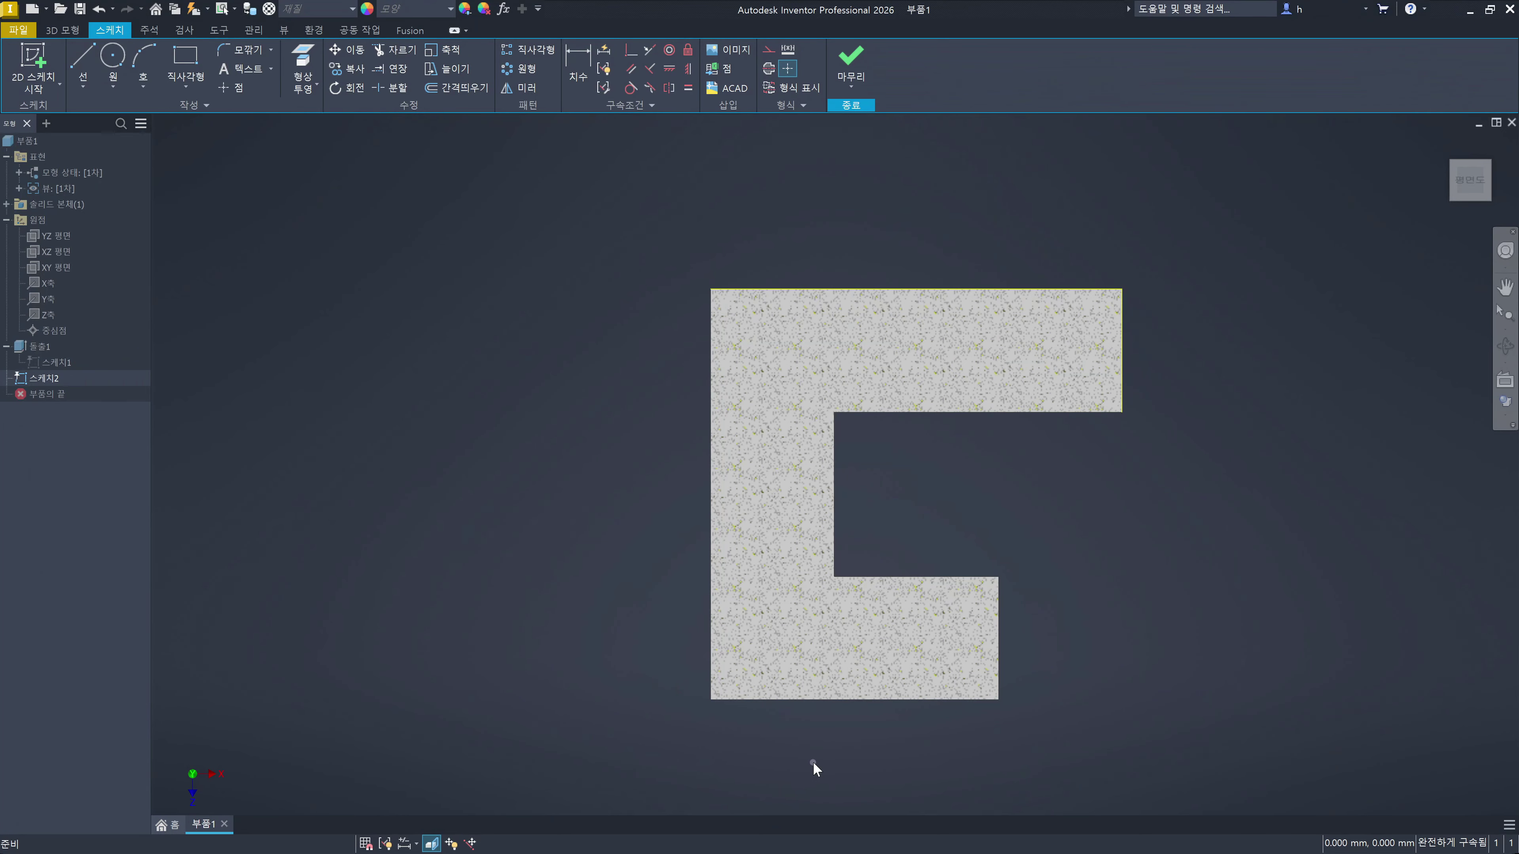
key("ctrl+z")
left_click(1244, 559)
Step: Hide the solid body through its entry in the solid bodies folder, leaving only the projected sketch geometry
left_click_drag(1086, 232, 1245, 621)
left_click(7, 204)
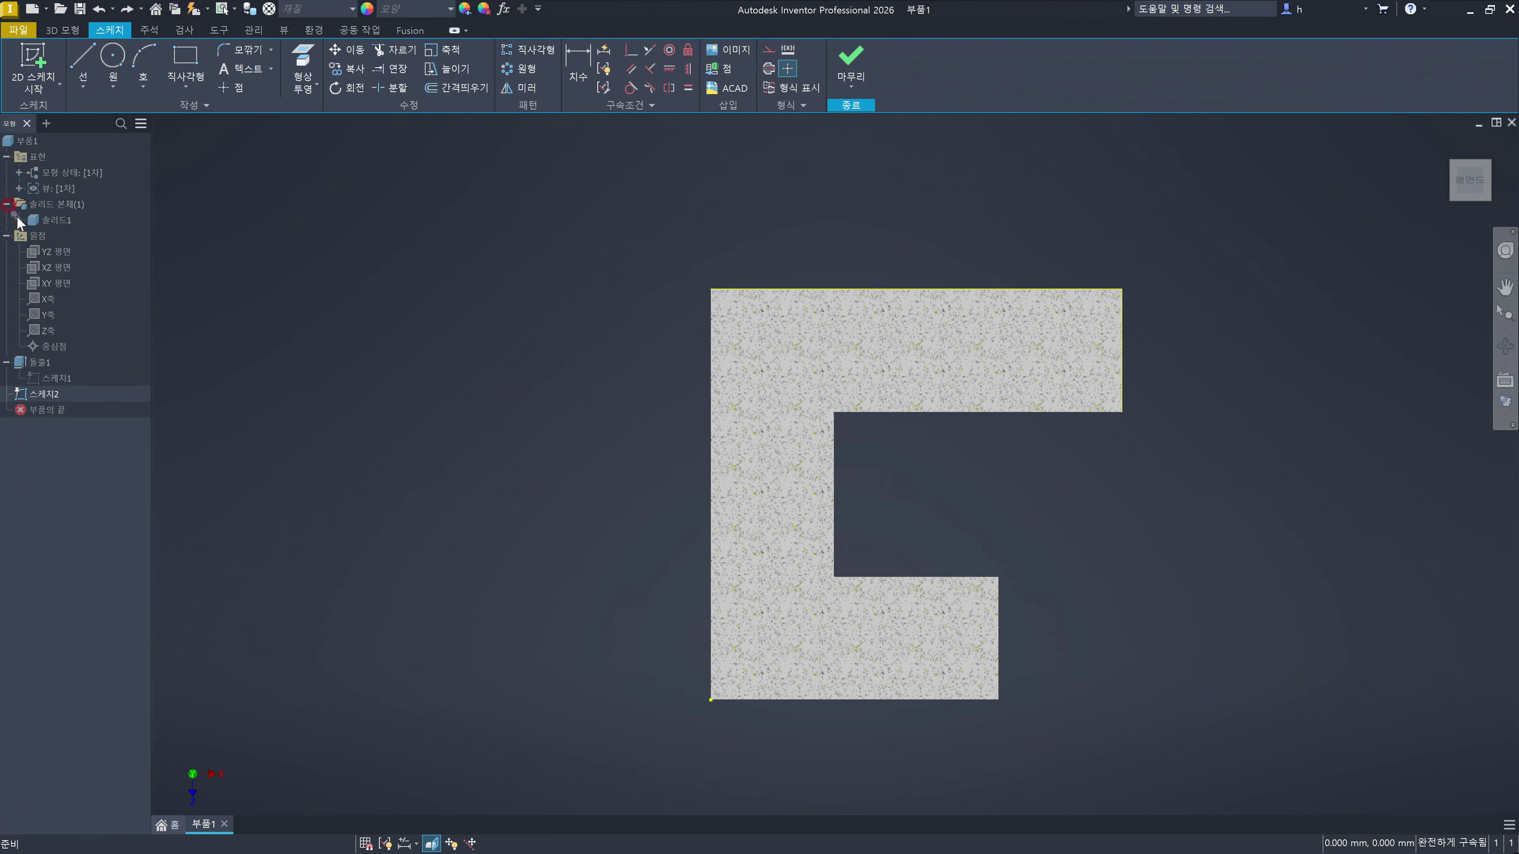
right_click(53, 220)
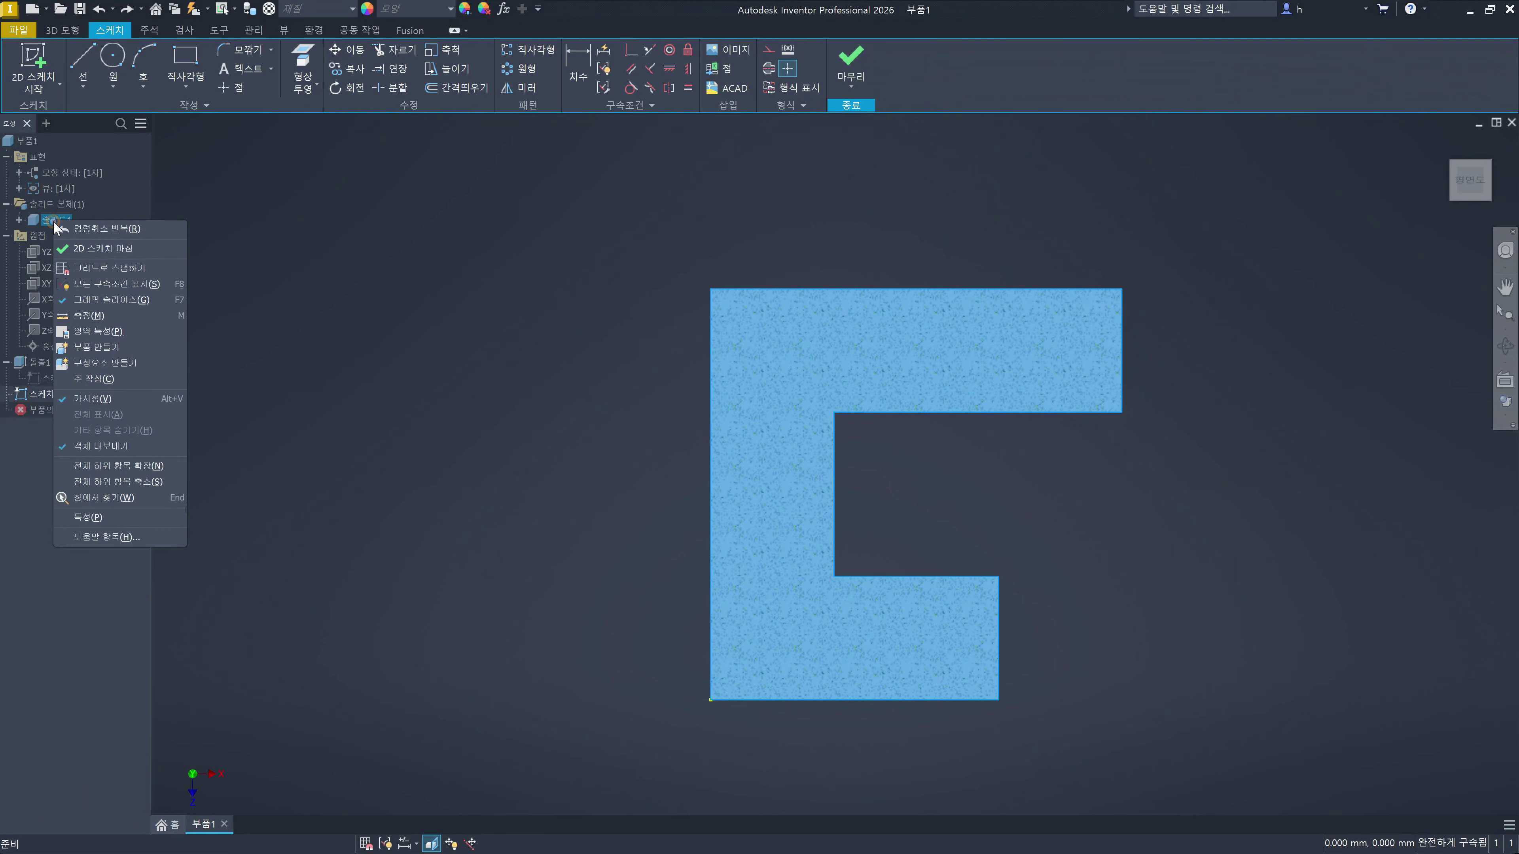
left_click(123, 399)
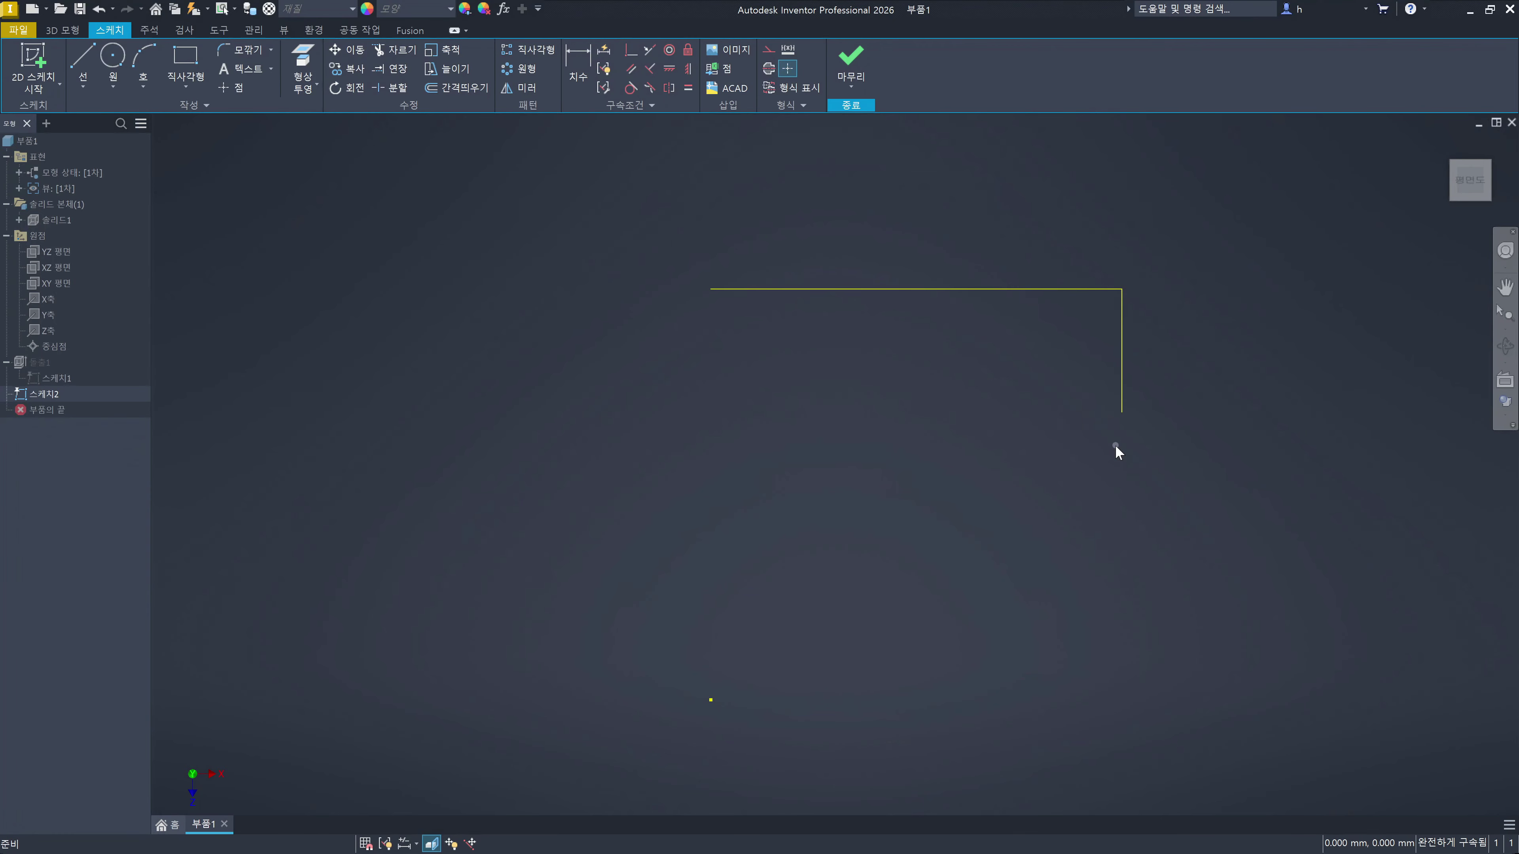
Step: Show all constraints, delete the vertical projected line's projection constraint, and swing its free end to a slanted position inside the profile
key("F8")
left_click(1134, 350)
key("Delete")
left_click_drag(1122, 352, 1237, 380)
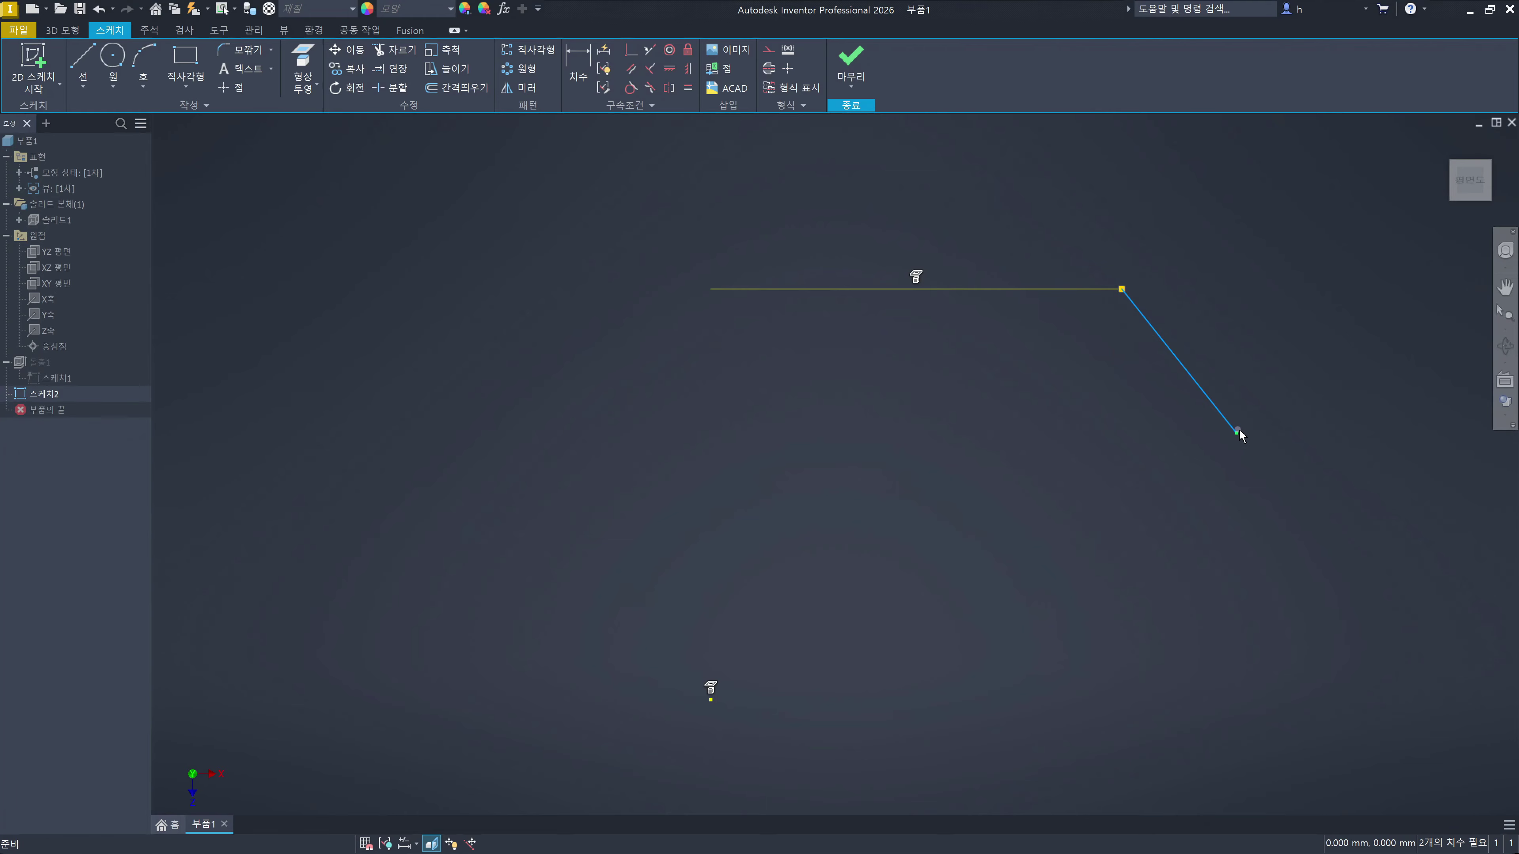
mouse_move(1237, 433)
left_mouse_down()
mouse_move(1163, 453)
mouse_move(922, 427)
mouse_move(959, 414)
mouse_move(914, 440)
left_mouse_up()
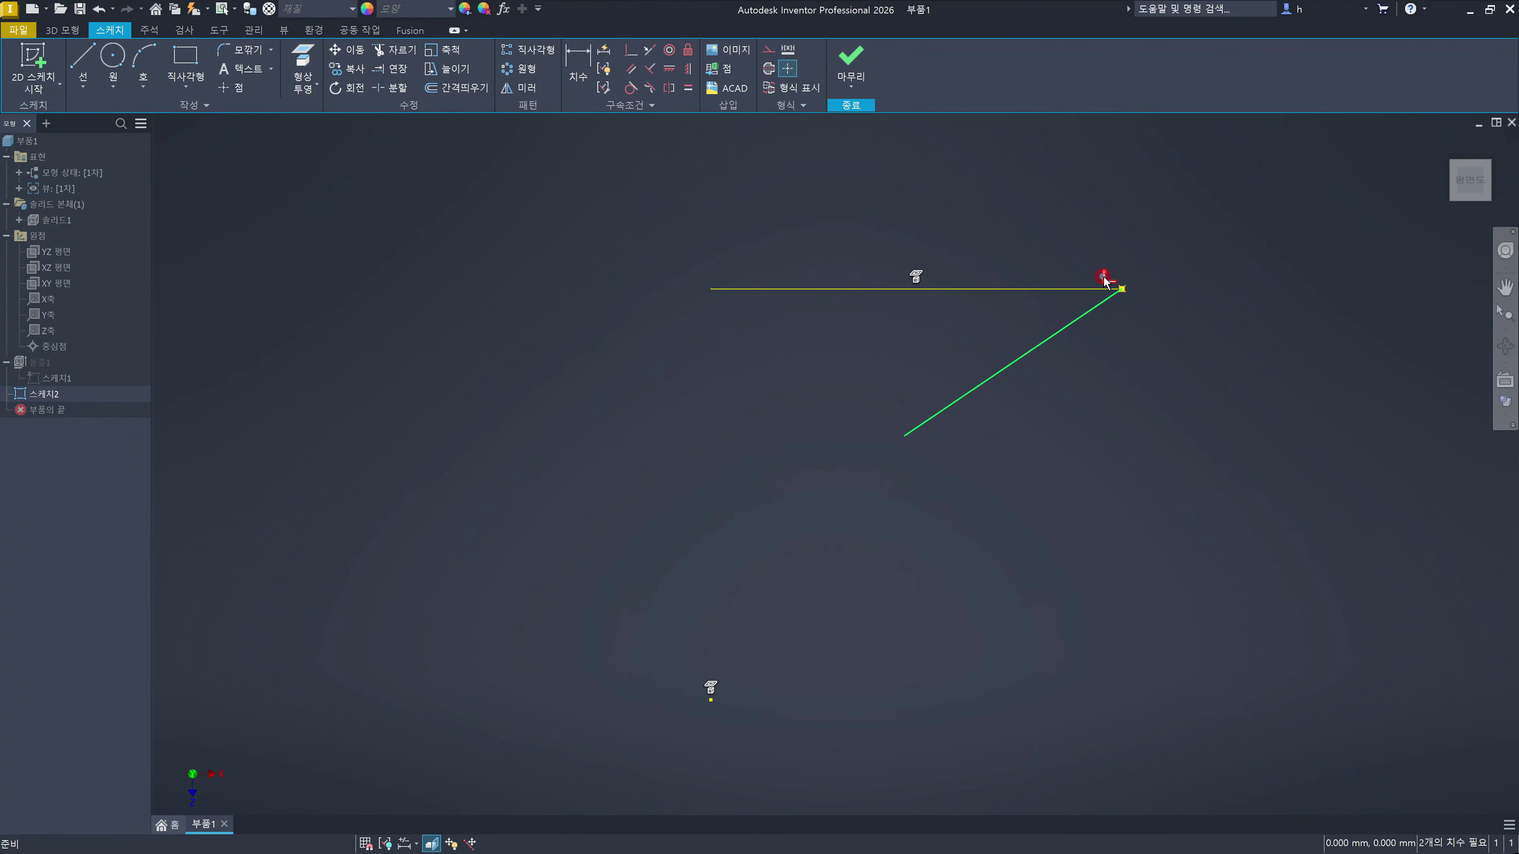
Step: Detach the slanted line from the corner point, and delete it together with the remaining horizontal projected edge
left_click(1121, 290)
mouse_move(1099, 315)
left_mouse_down()
mouse_move(1170, 384)
mouse_move(1210, 515)
left_mouse_up()
left_click_drag(643, 201, 1328, 606)
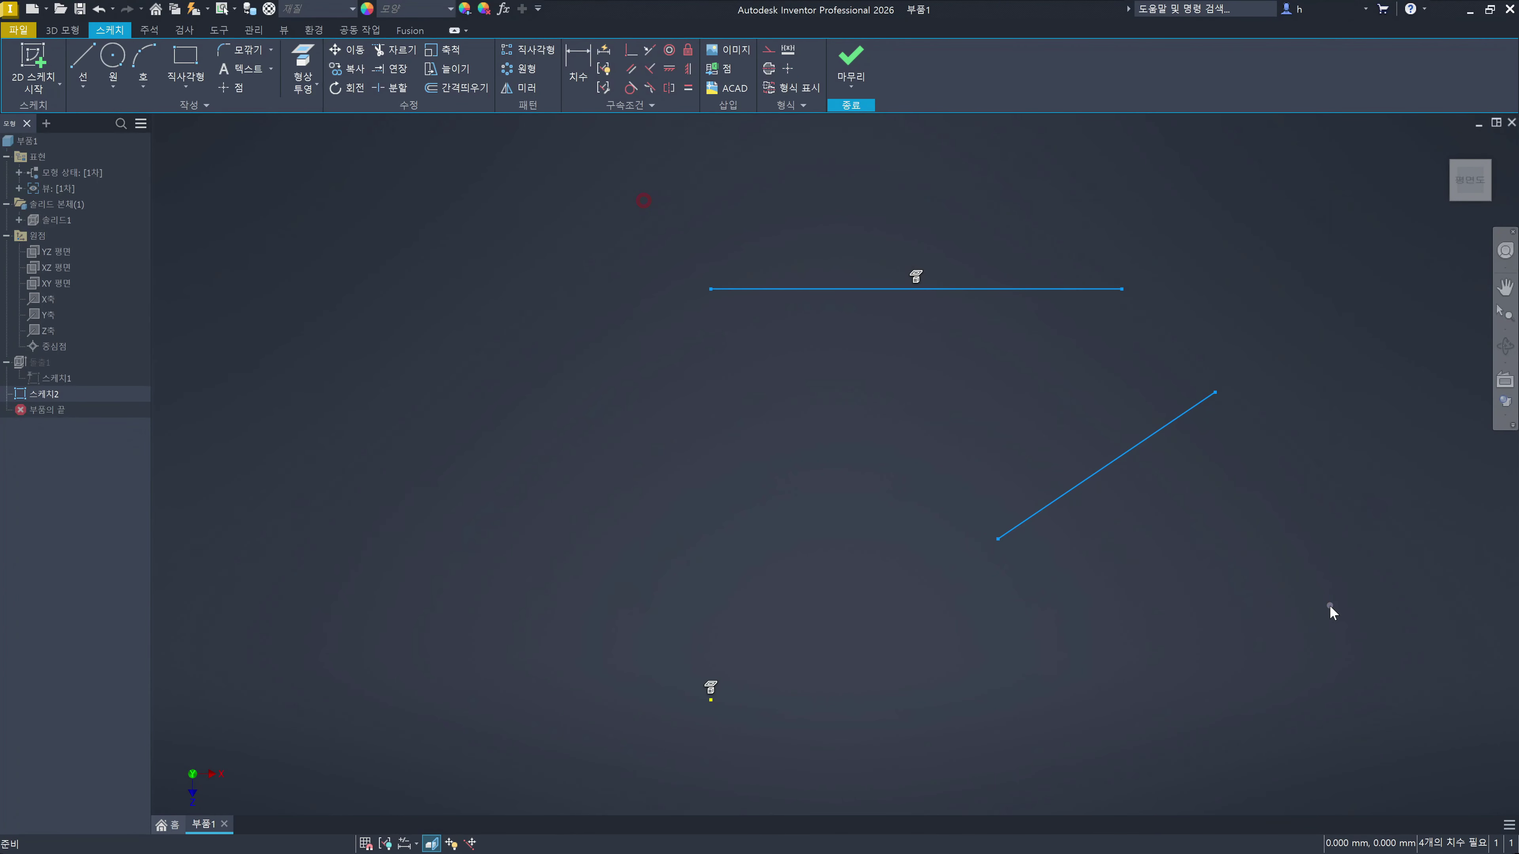
key("Delete")
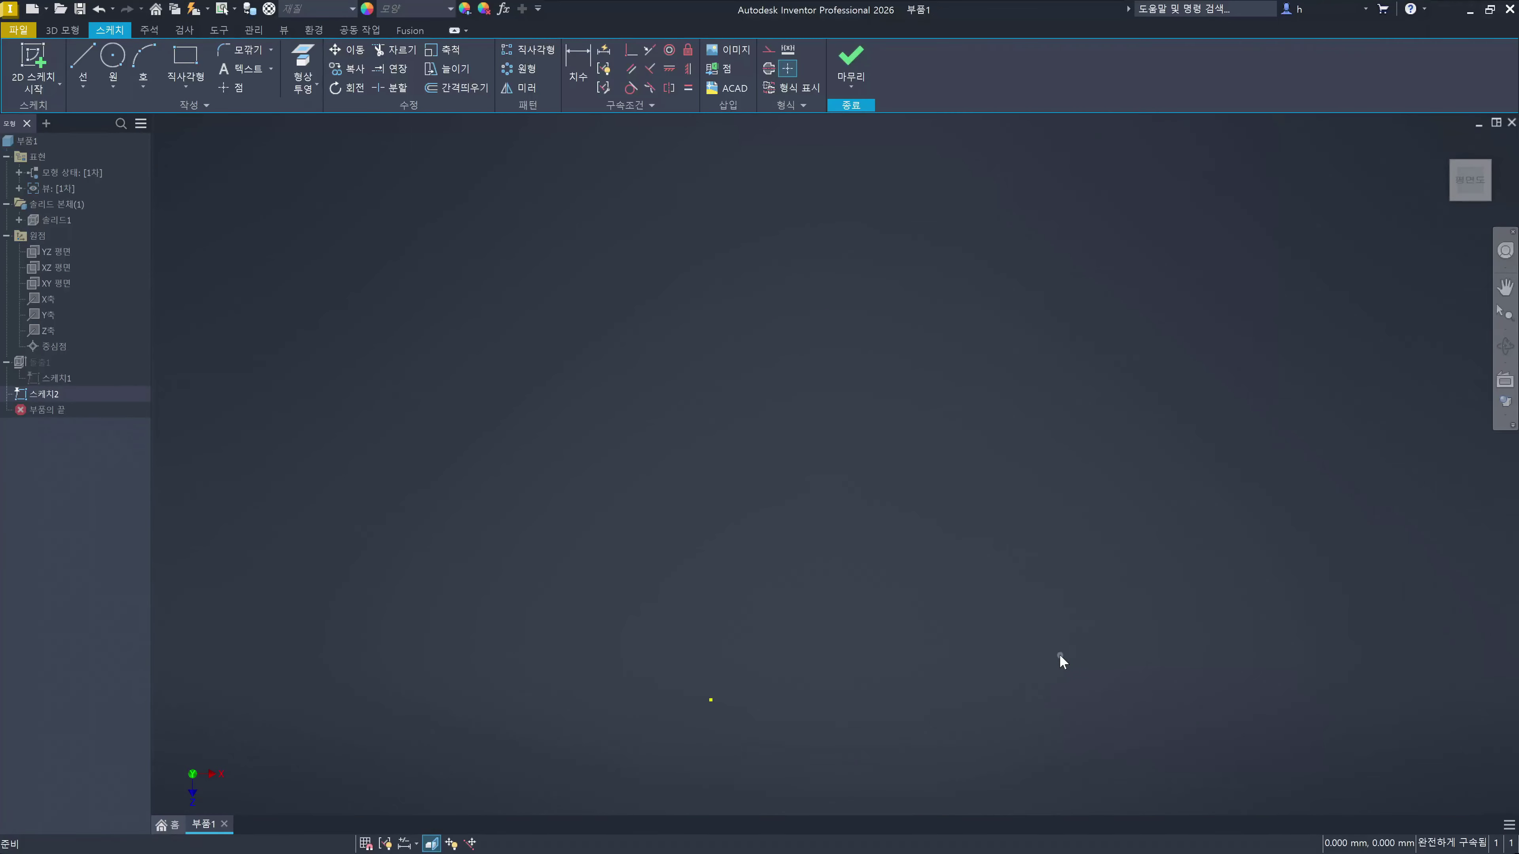
Step: Make the solid body visible again and turn off Slice Graphics
left_click(53, 223)
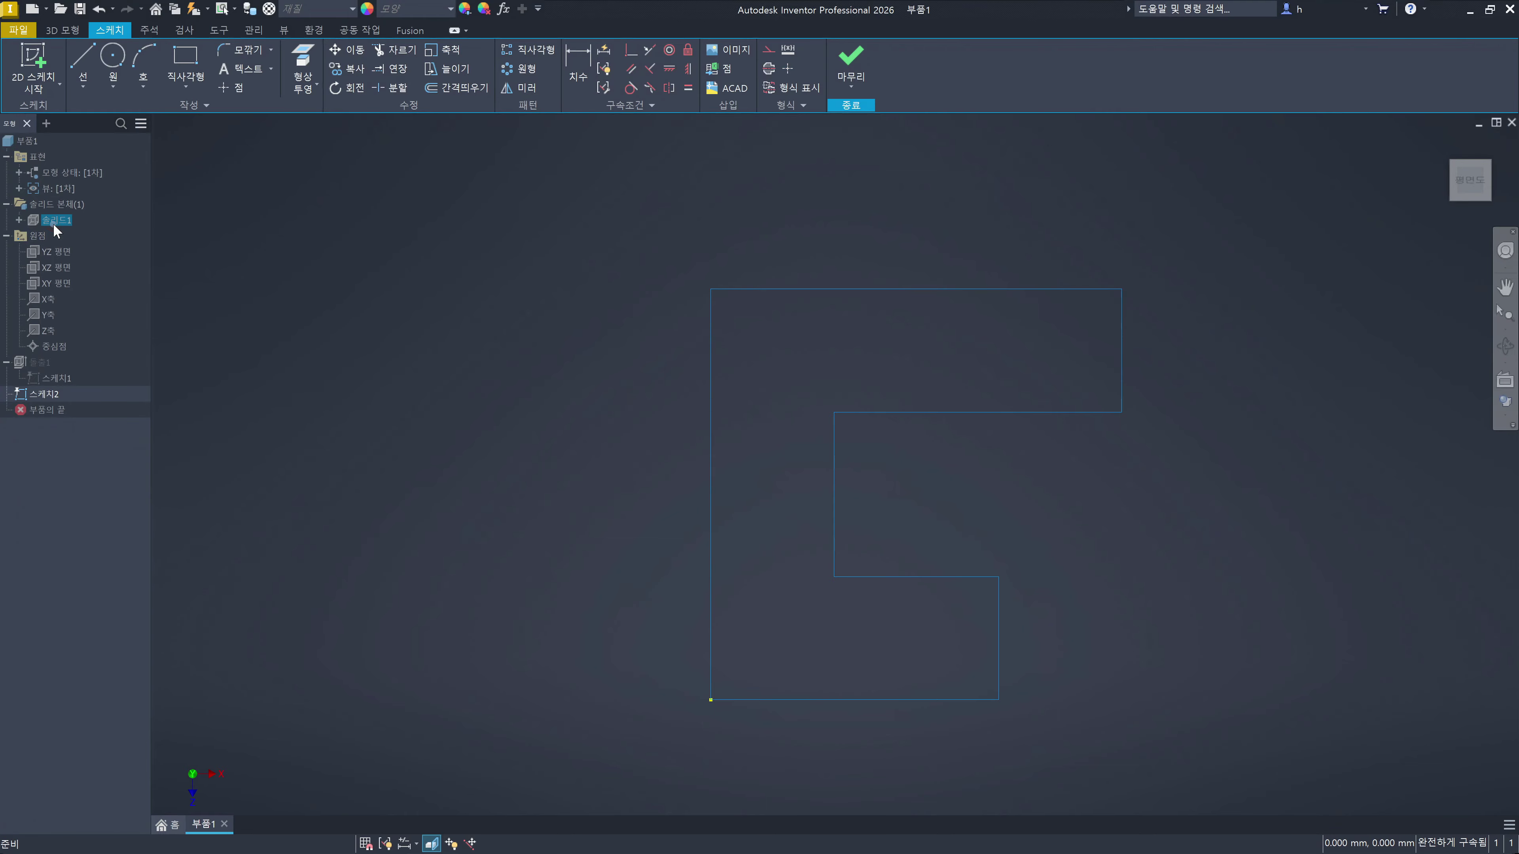
key("alt+v")
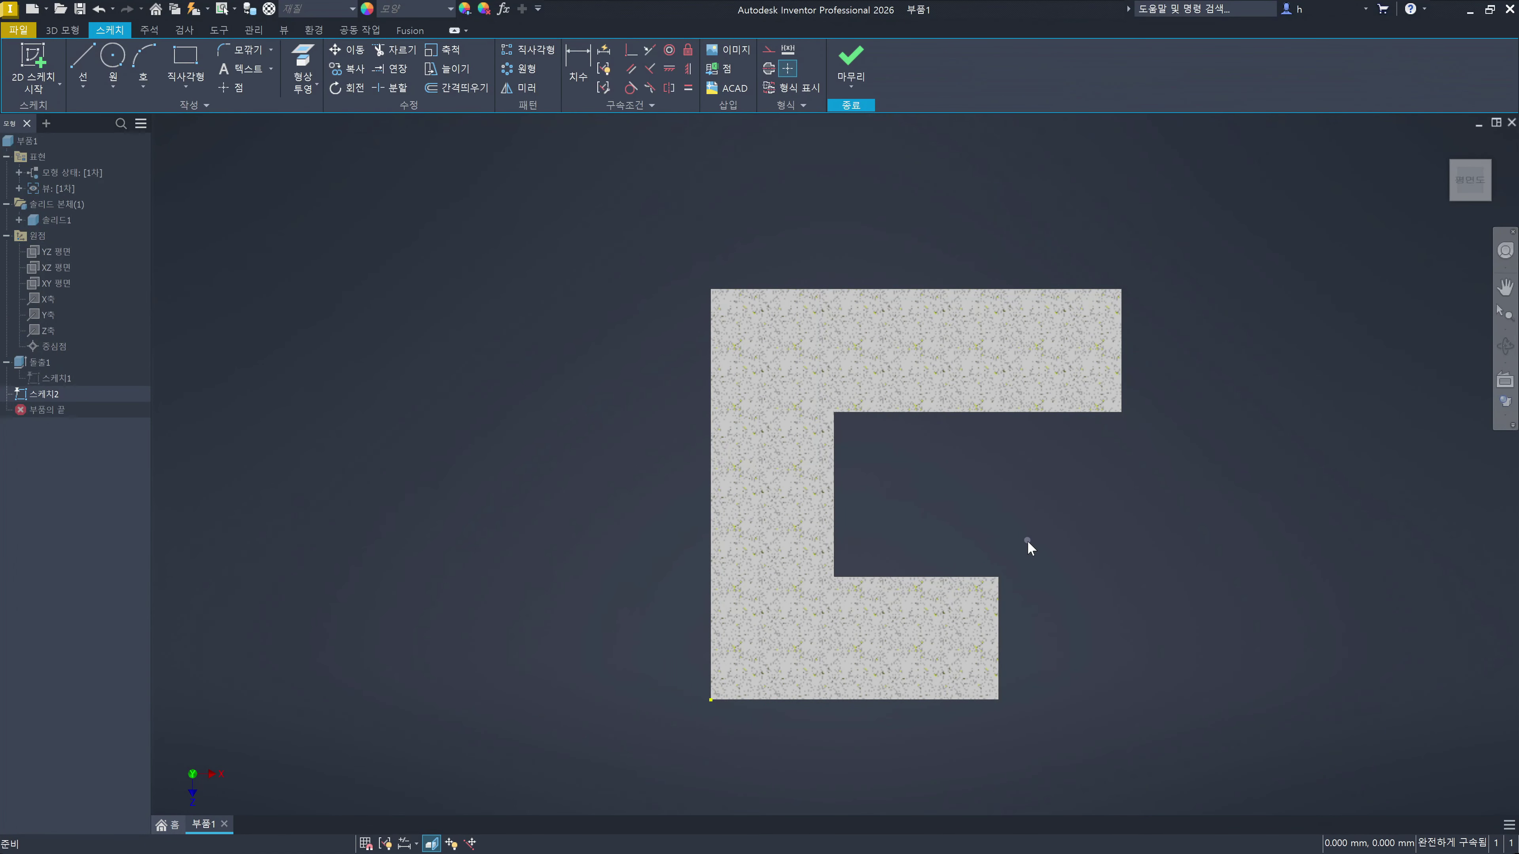
key("F7")
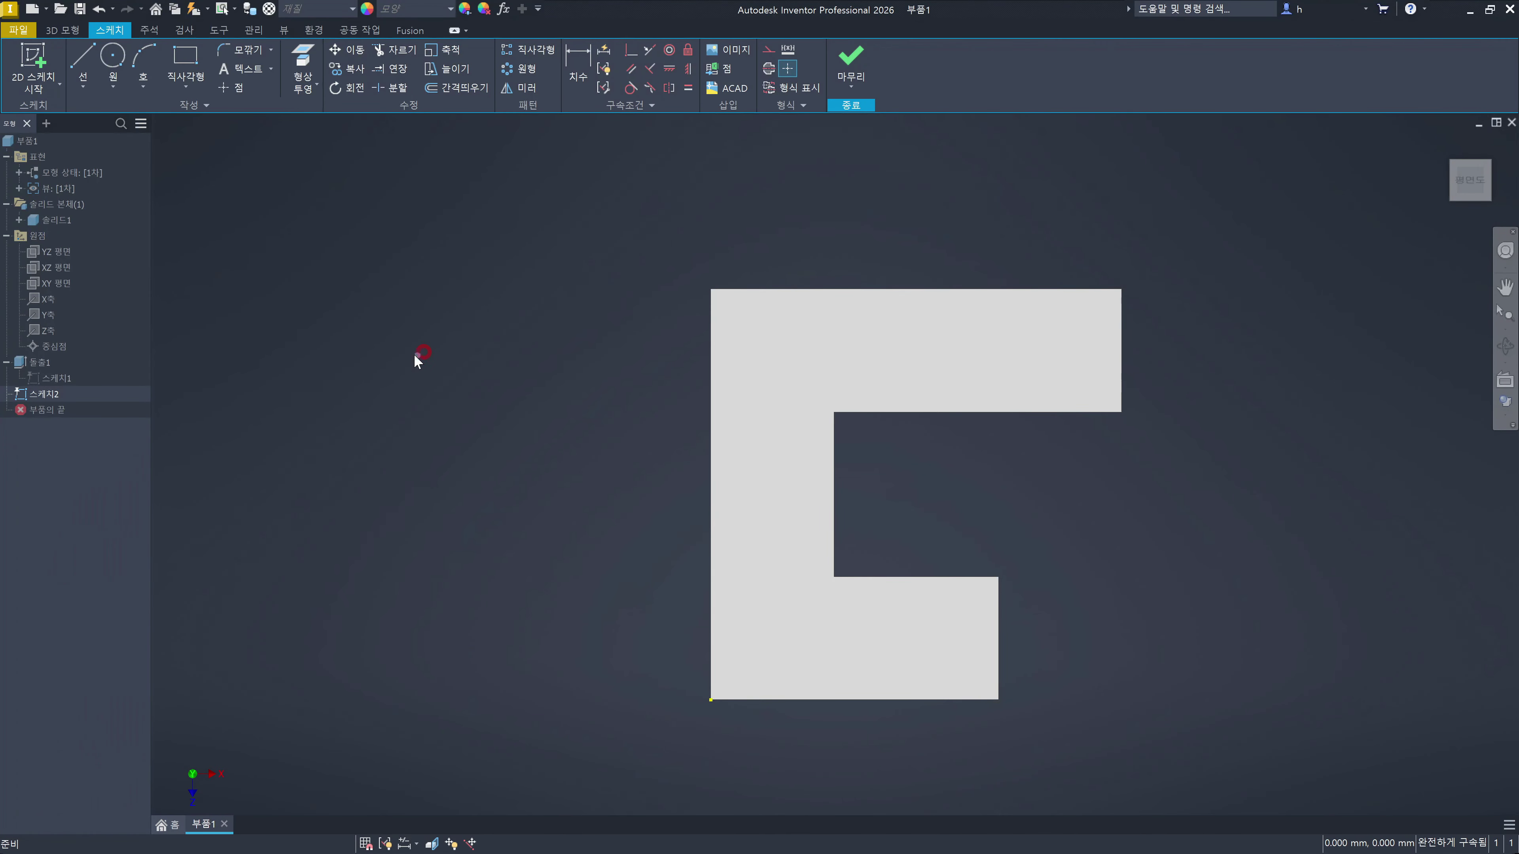
Step: Draw a vertical line across the longer arm, from its upper outer edge to its inner horizontal edge, about three quarters along the body
left_click(80, 56)
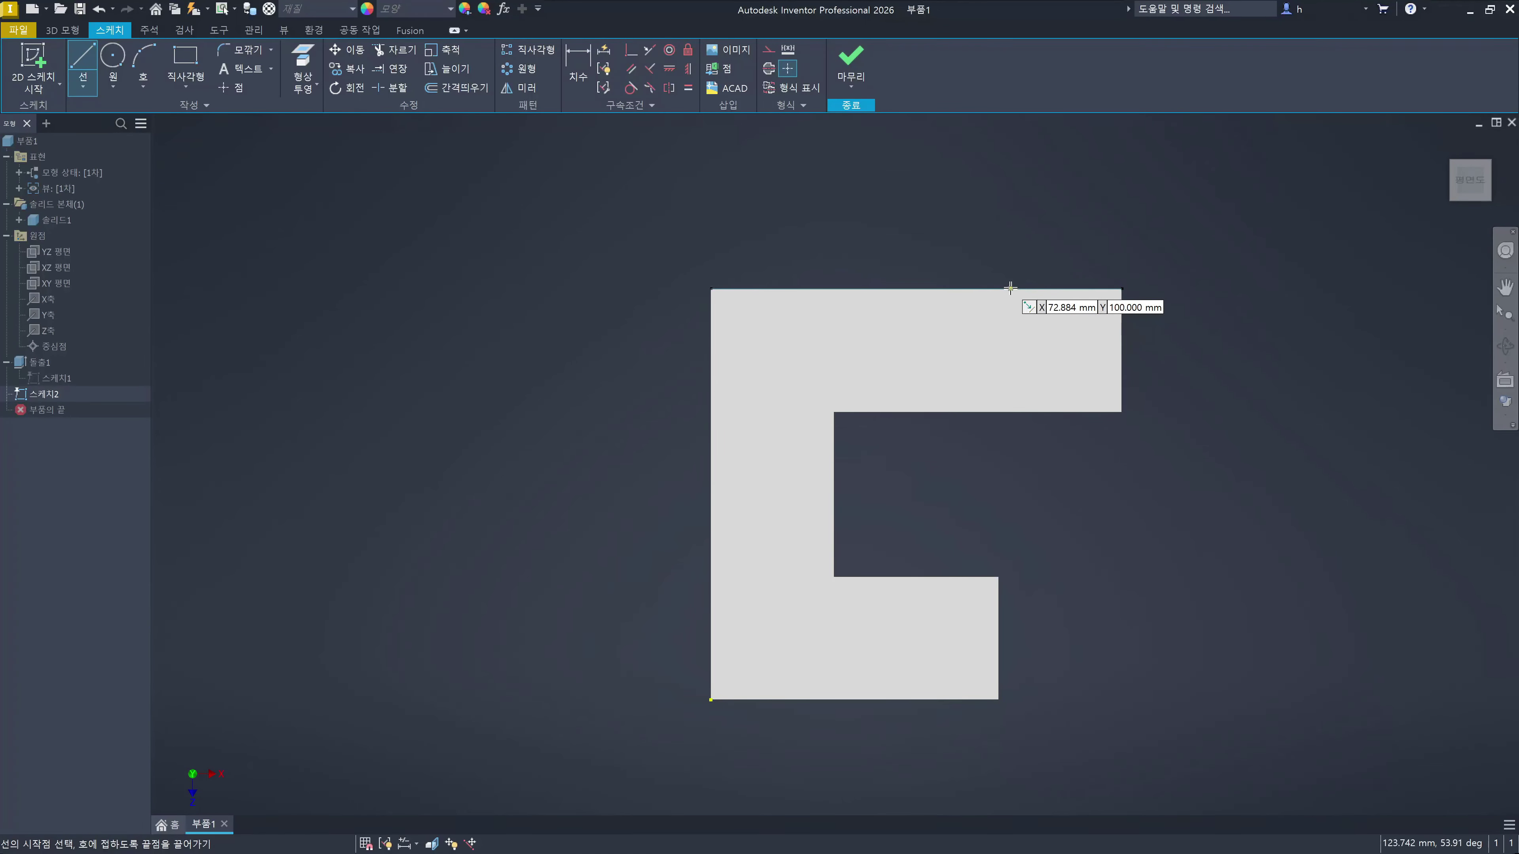
left_click(1006, 289)
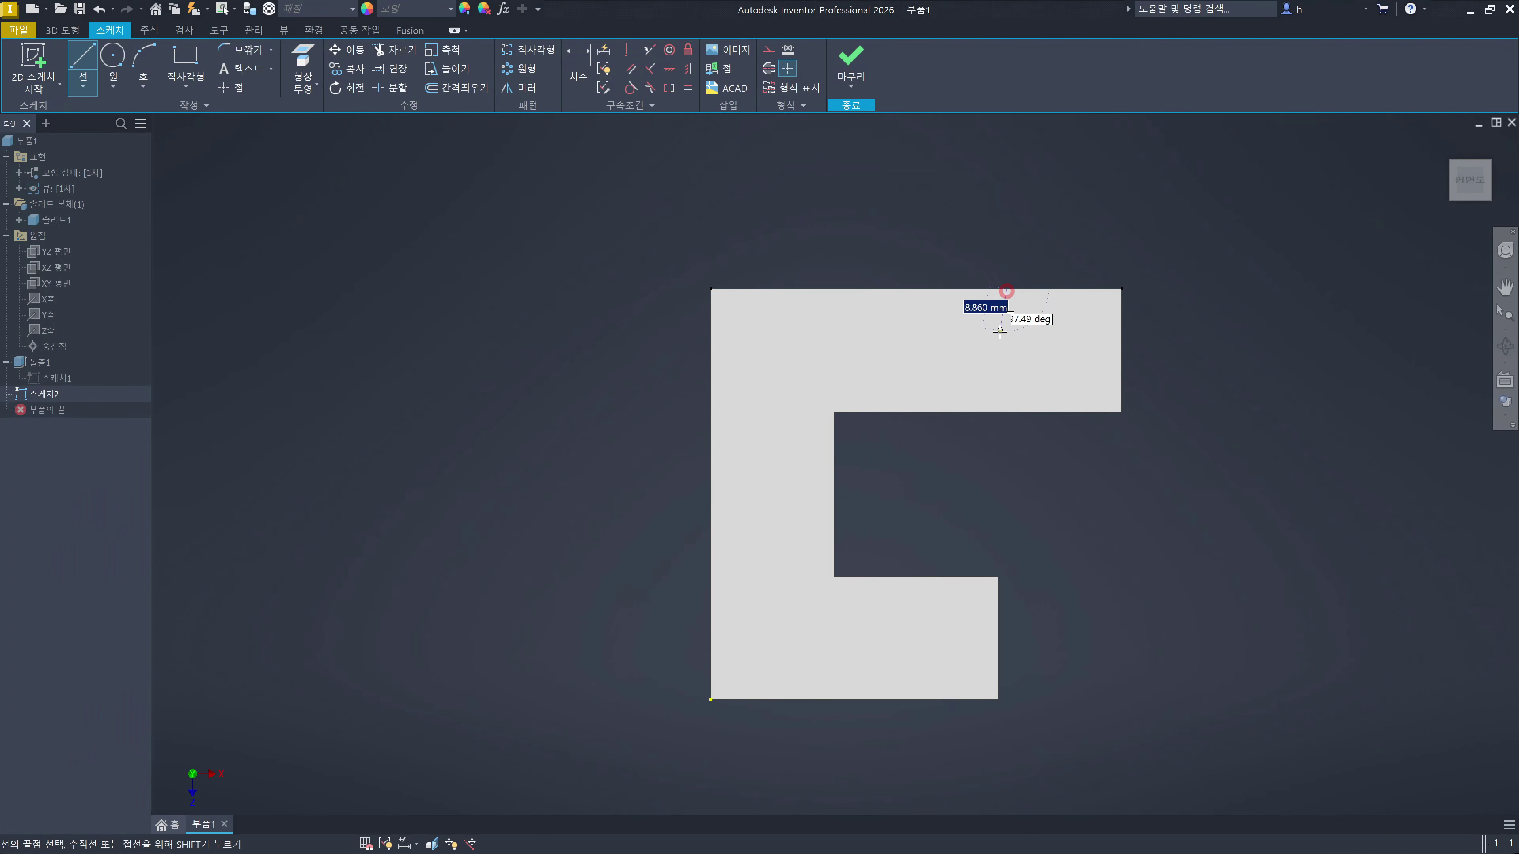
left_click(1005, 411)
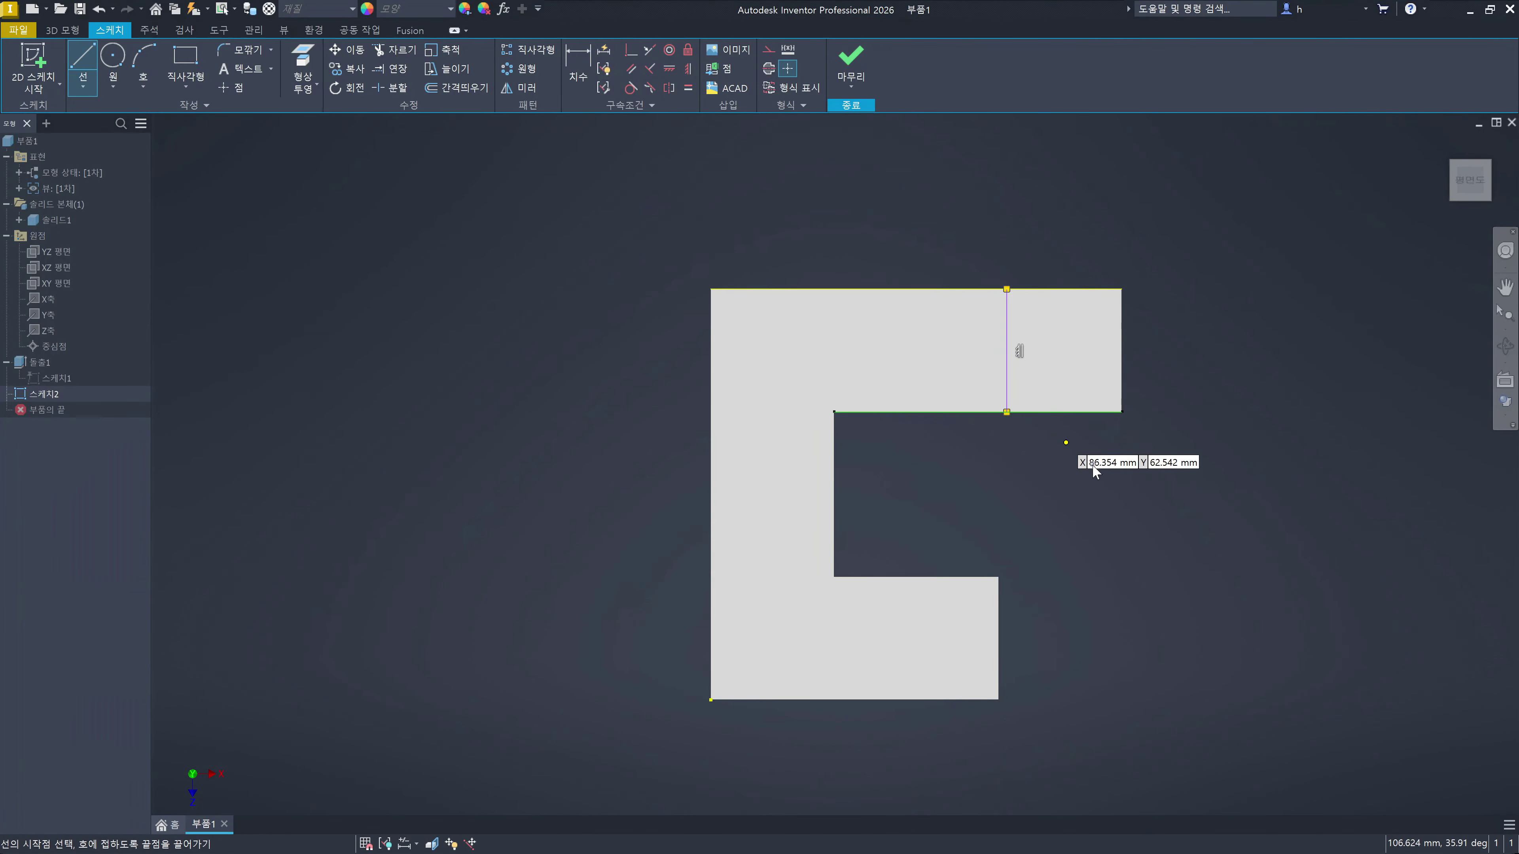
key("Escape")
Step: Hide the solid body again to expose the new line and the automatically projected edges
scroll(1076, 329, "up", 5)
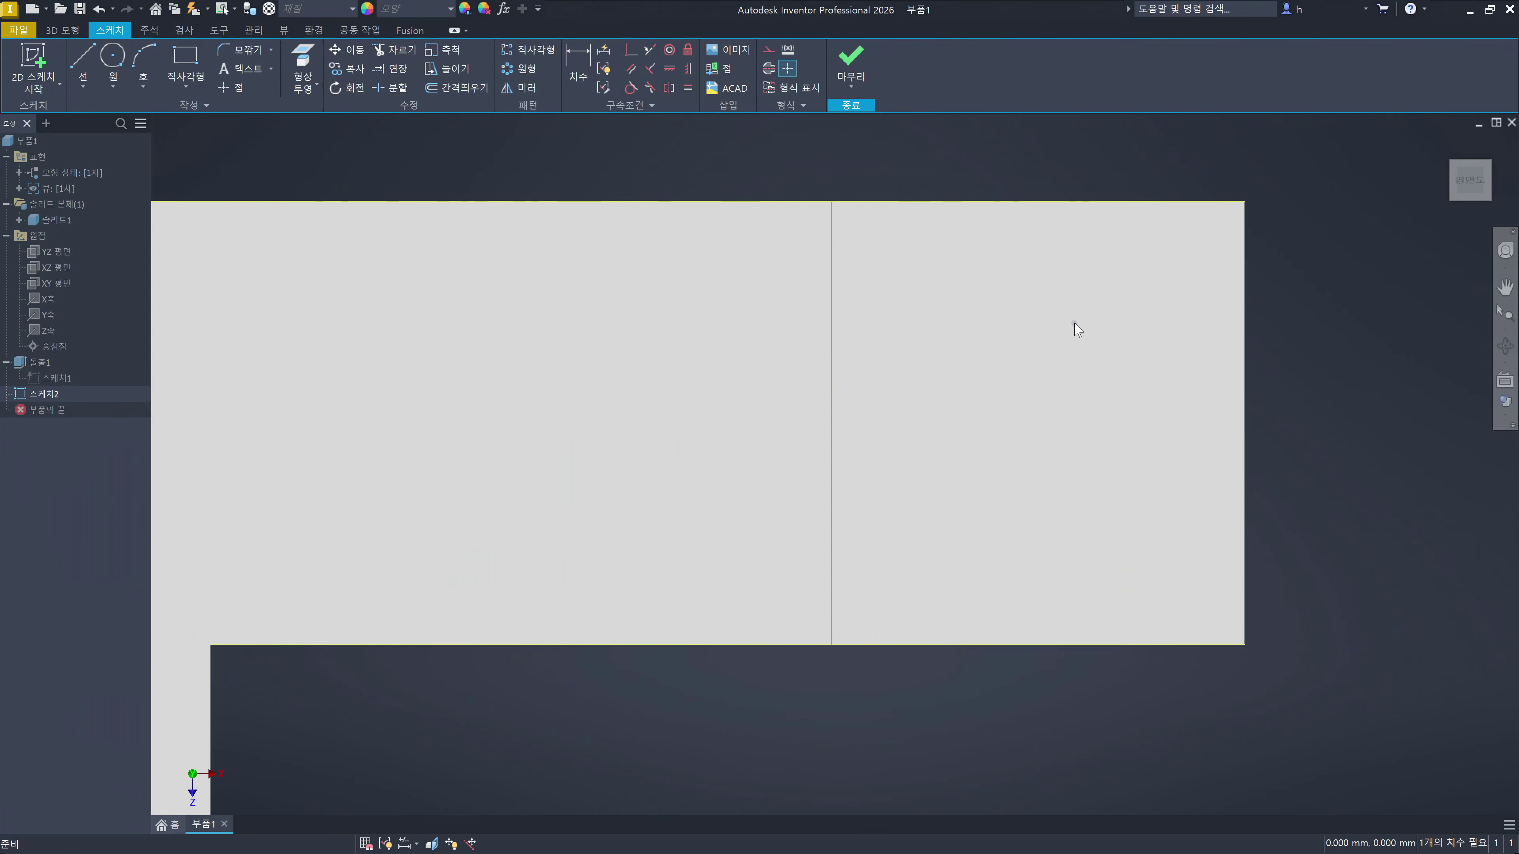
left_click(1116, 203)
scroll(1084, 541, "down", 3)
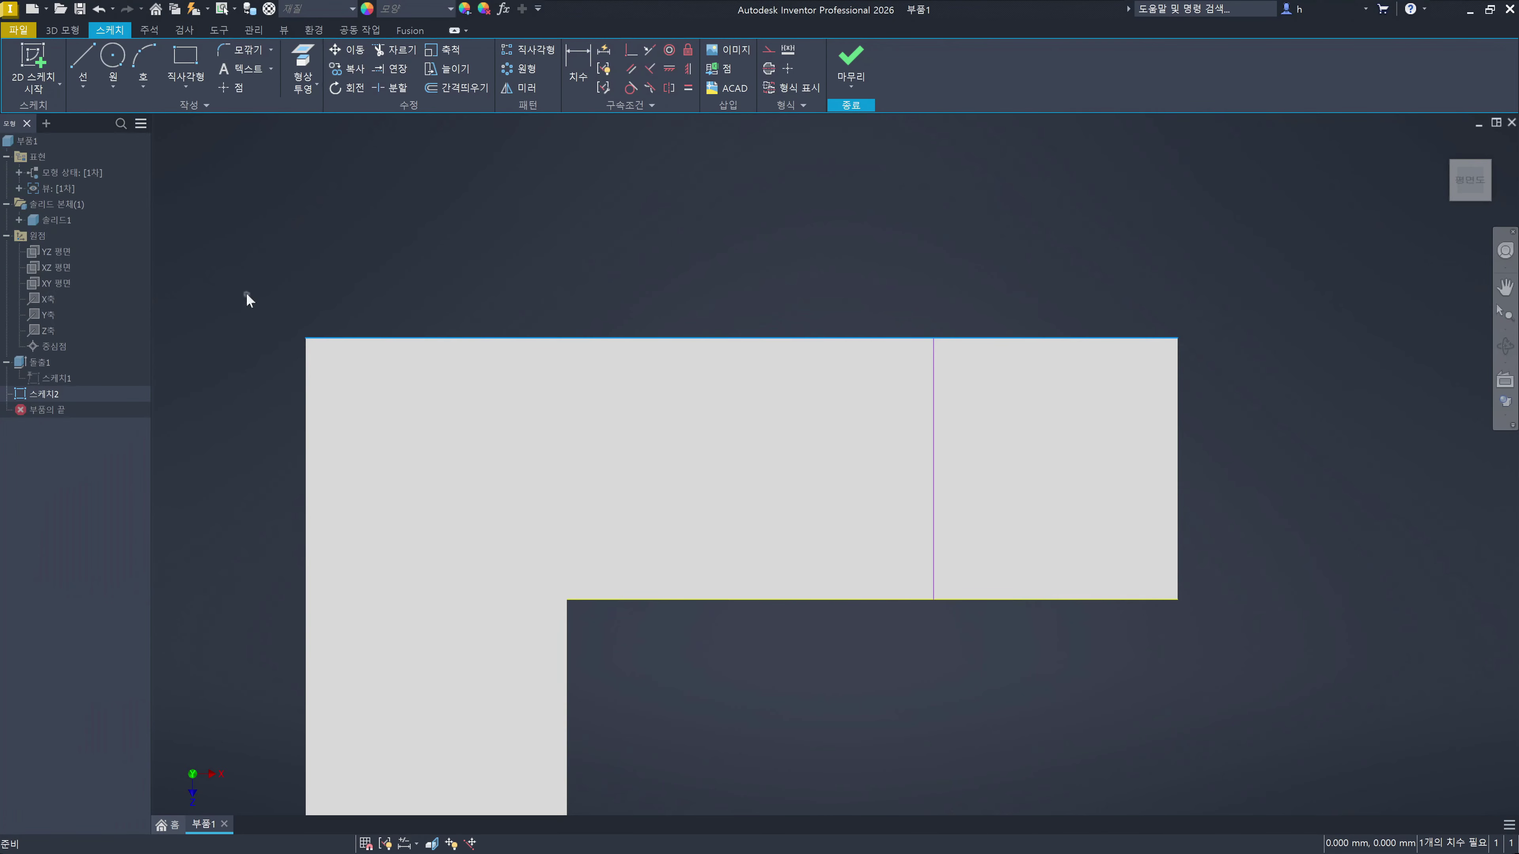
left_click(63, 219)
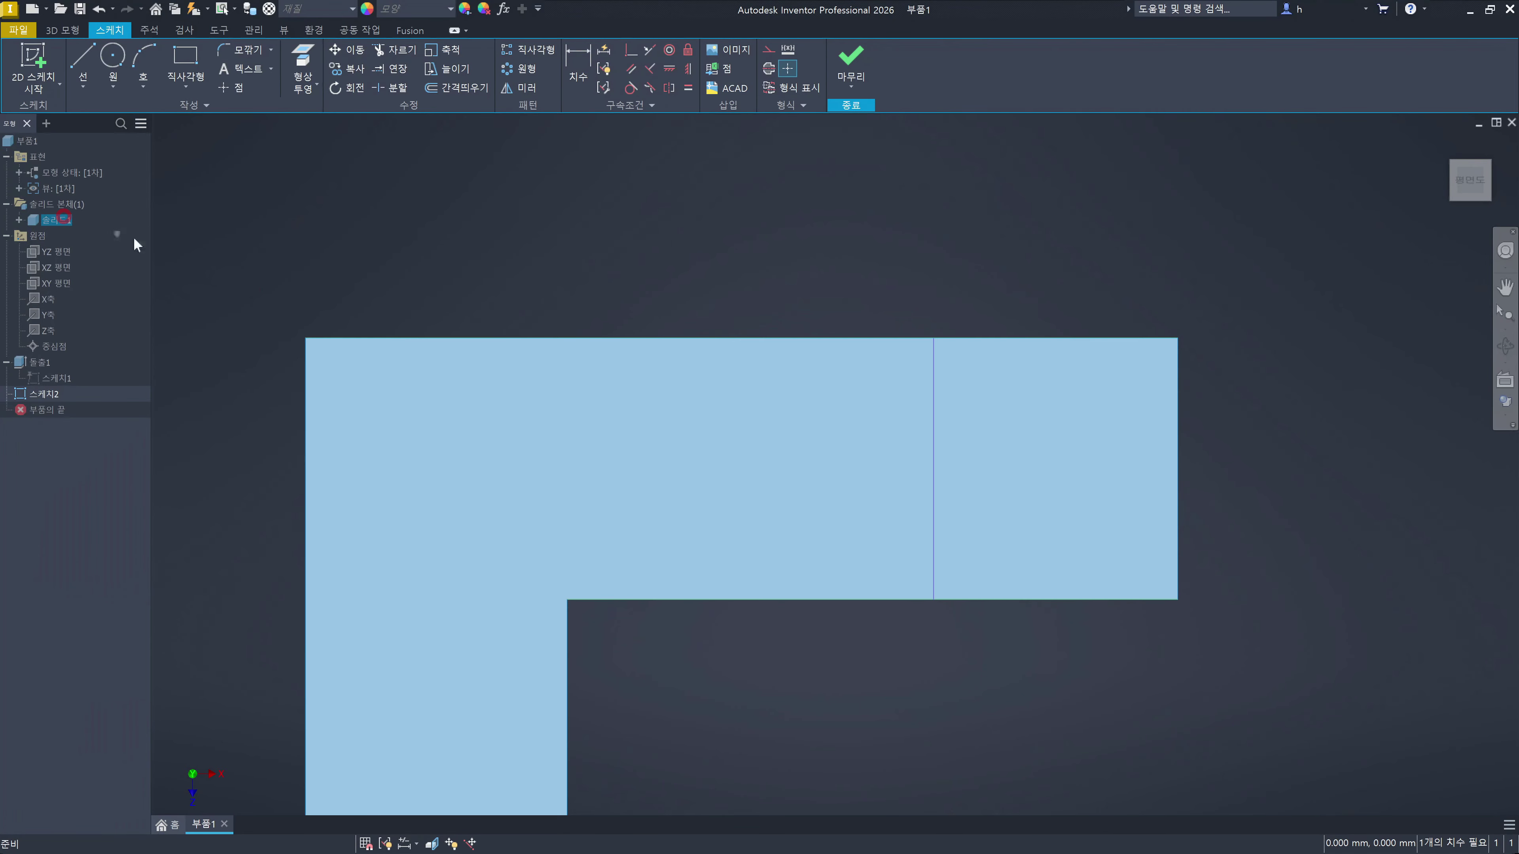
key("alt+v")
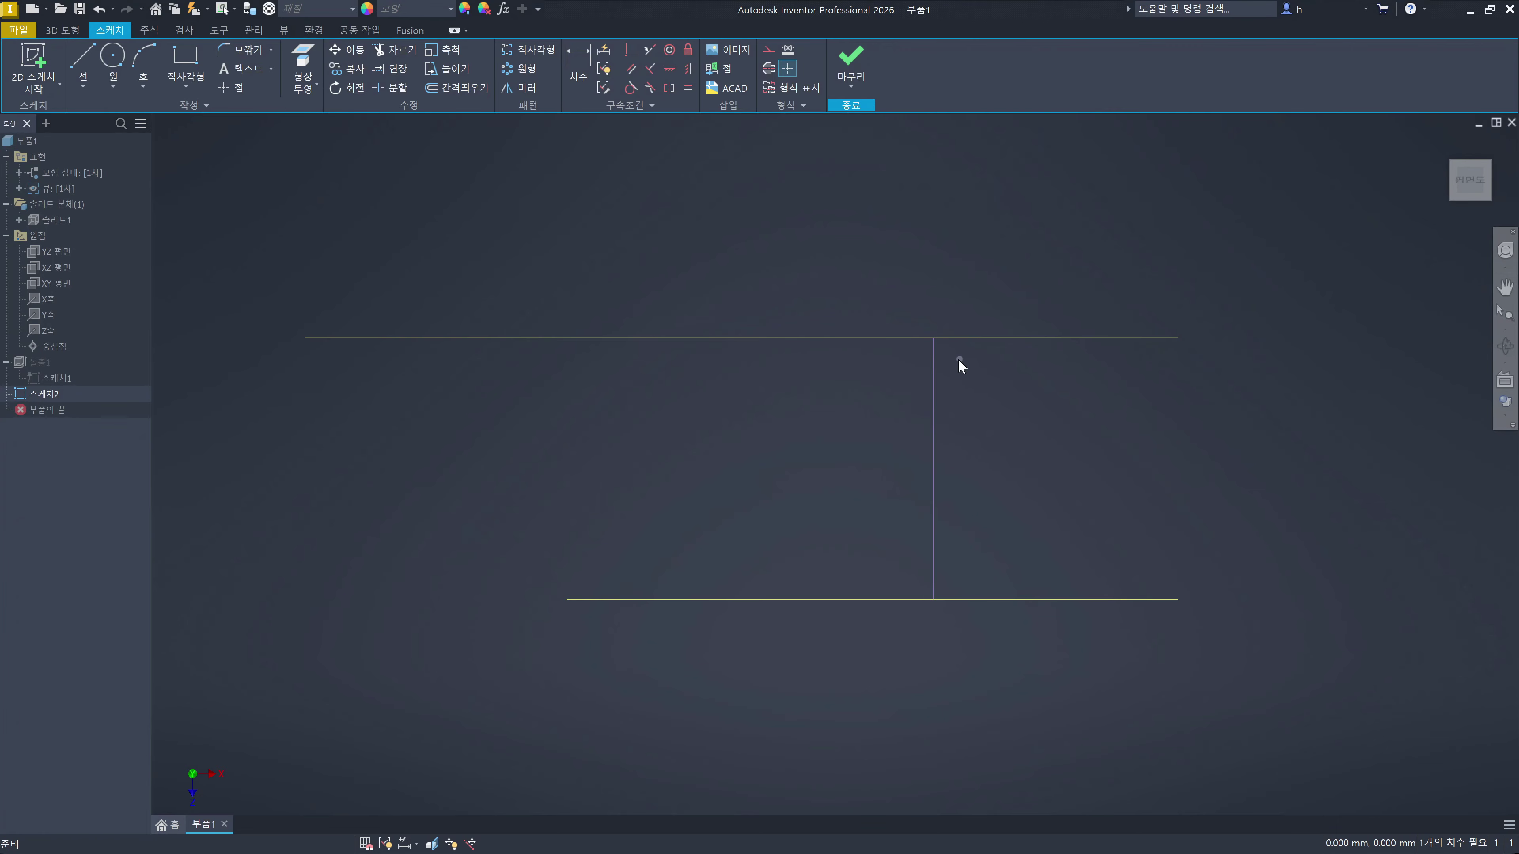
Step: Inspect the two automatically projected horizontal edges and how the vertical line's ends attach to them
left_click(976, 339)
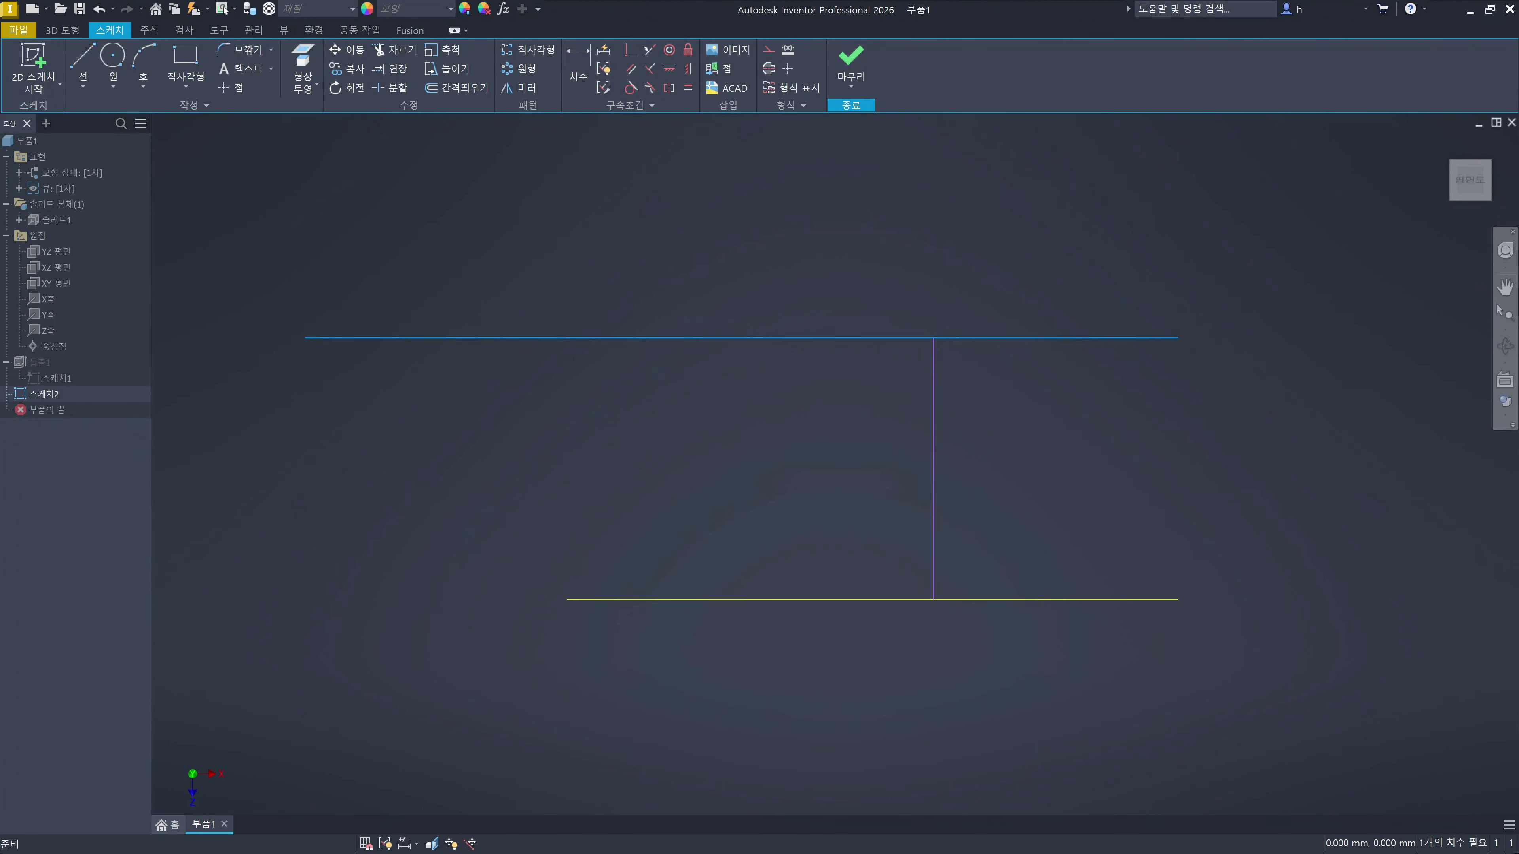
left_click(1054, 497)
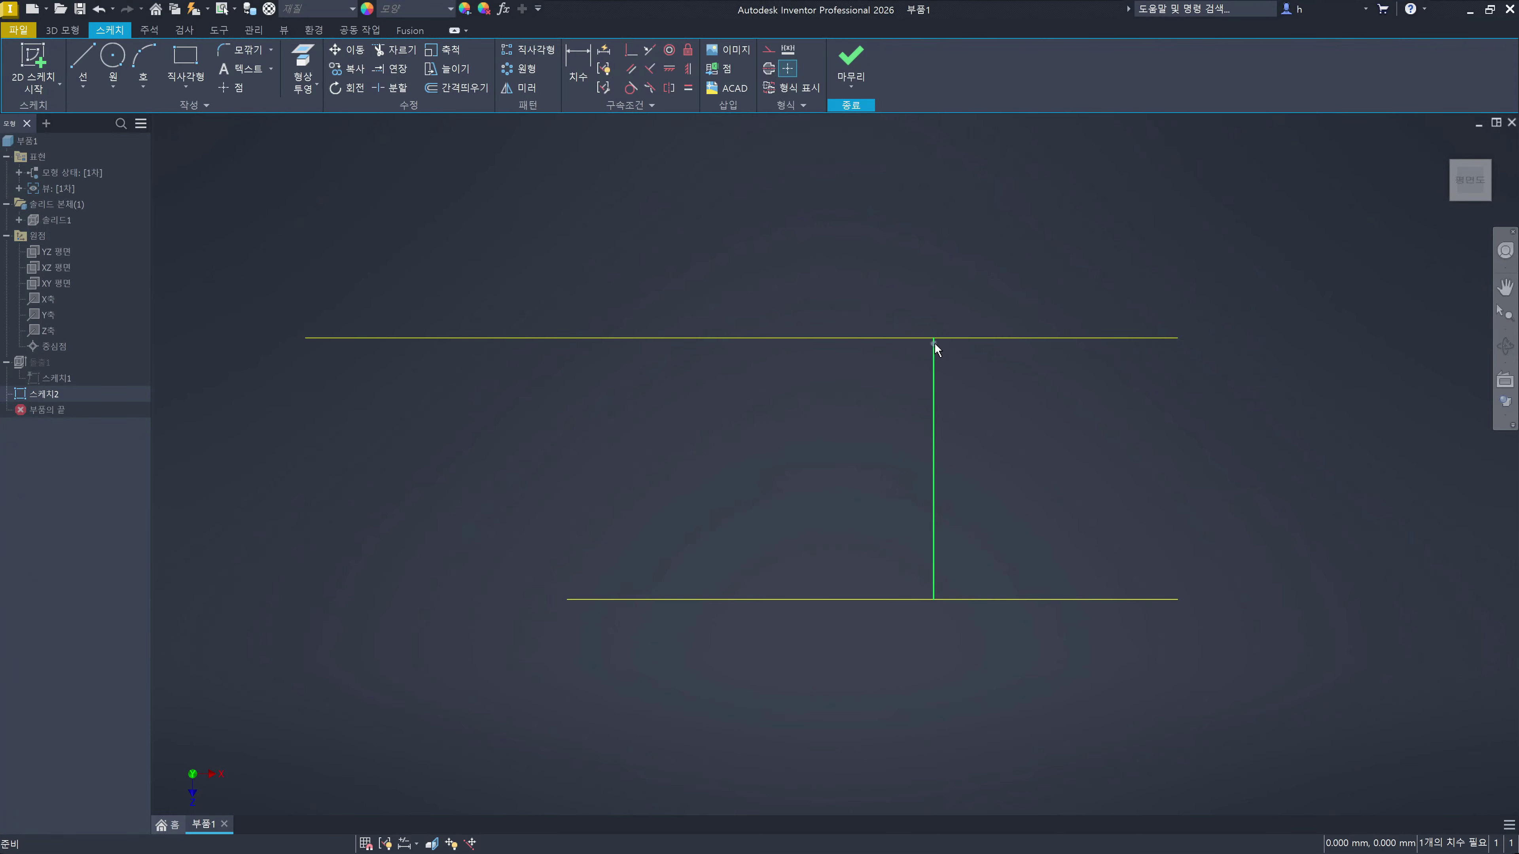
left_click(1179, 745)
left_click(1058, 338)
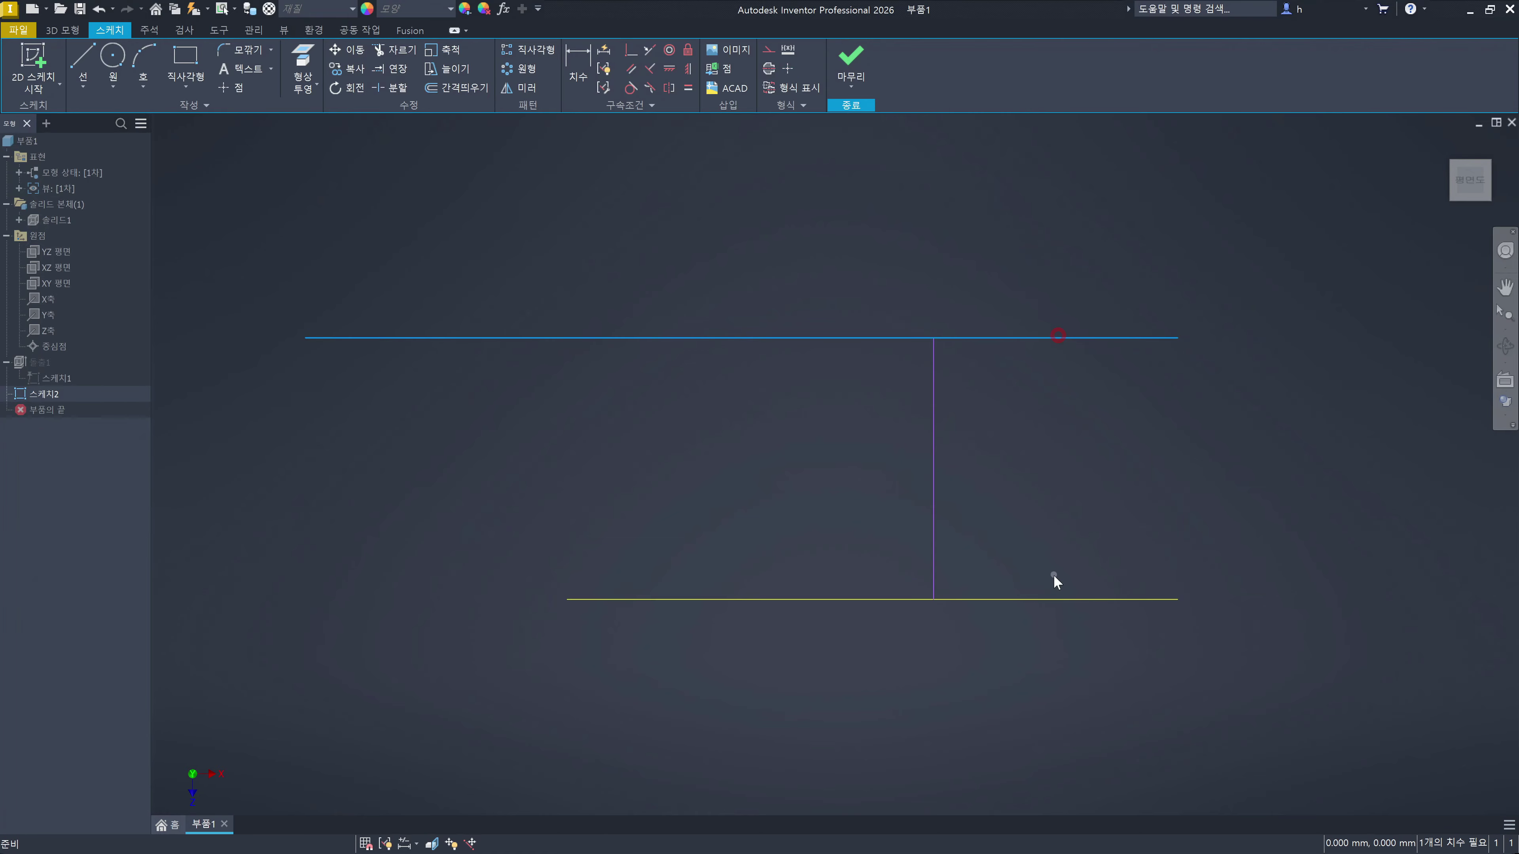
left_click(1055, 598)
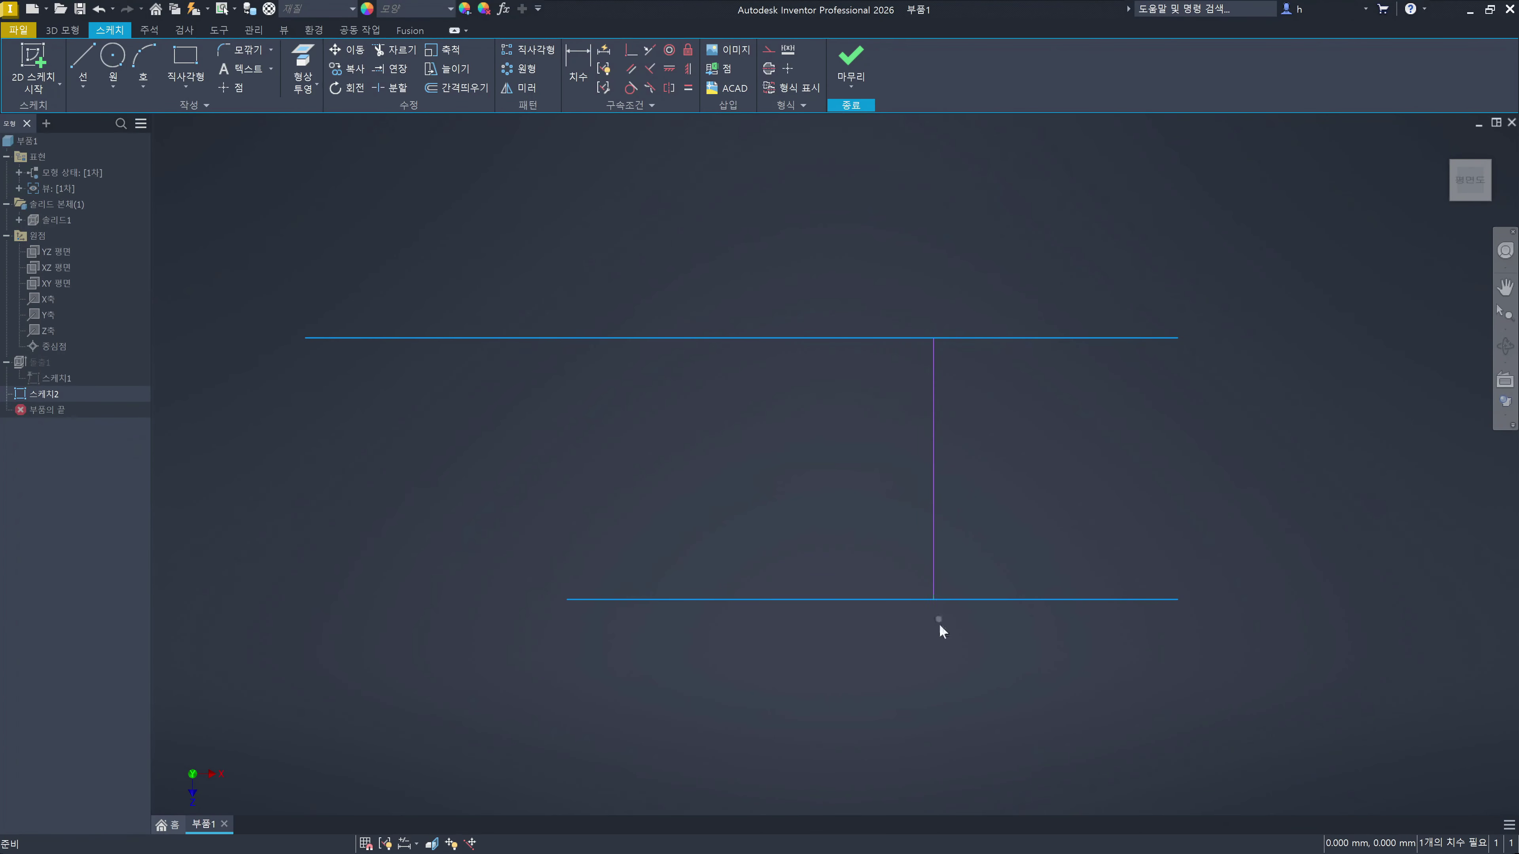
left_click(991, 479)
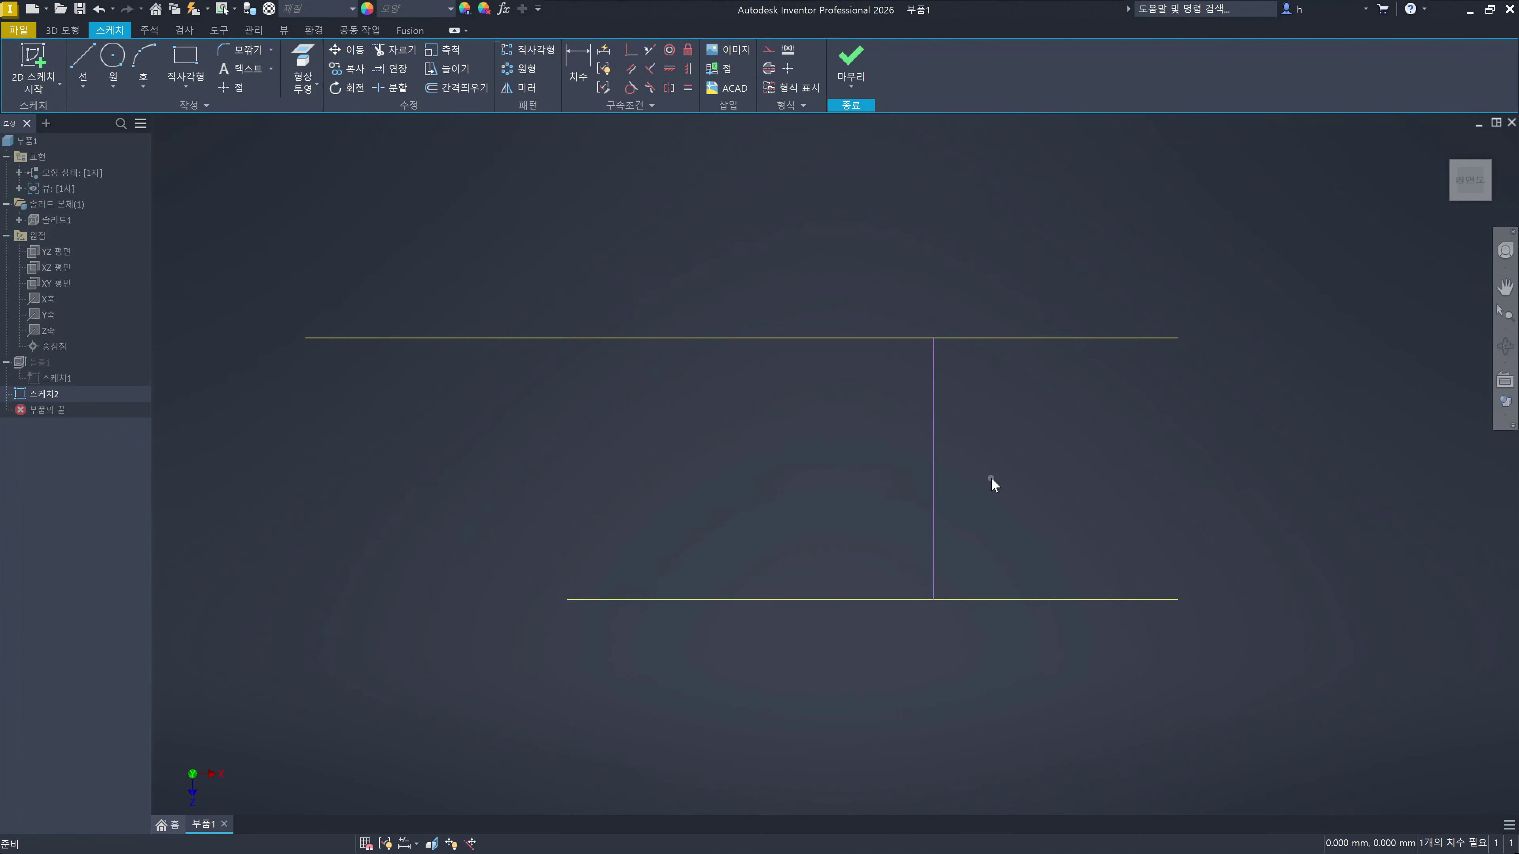
left_click(1002, 338)
left_click(1015, 600)
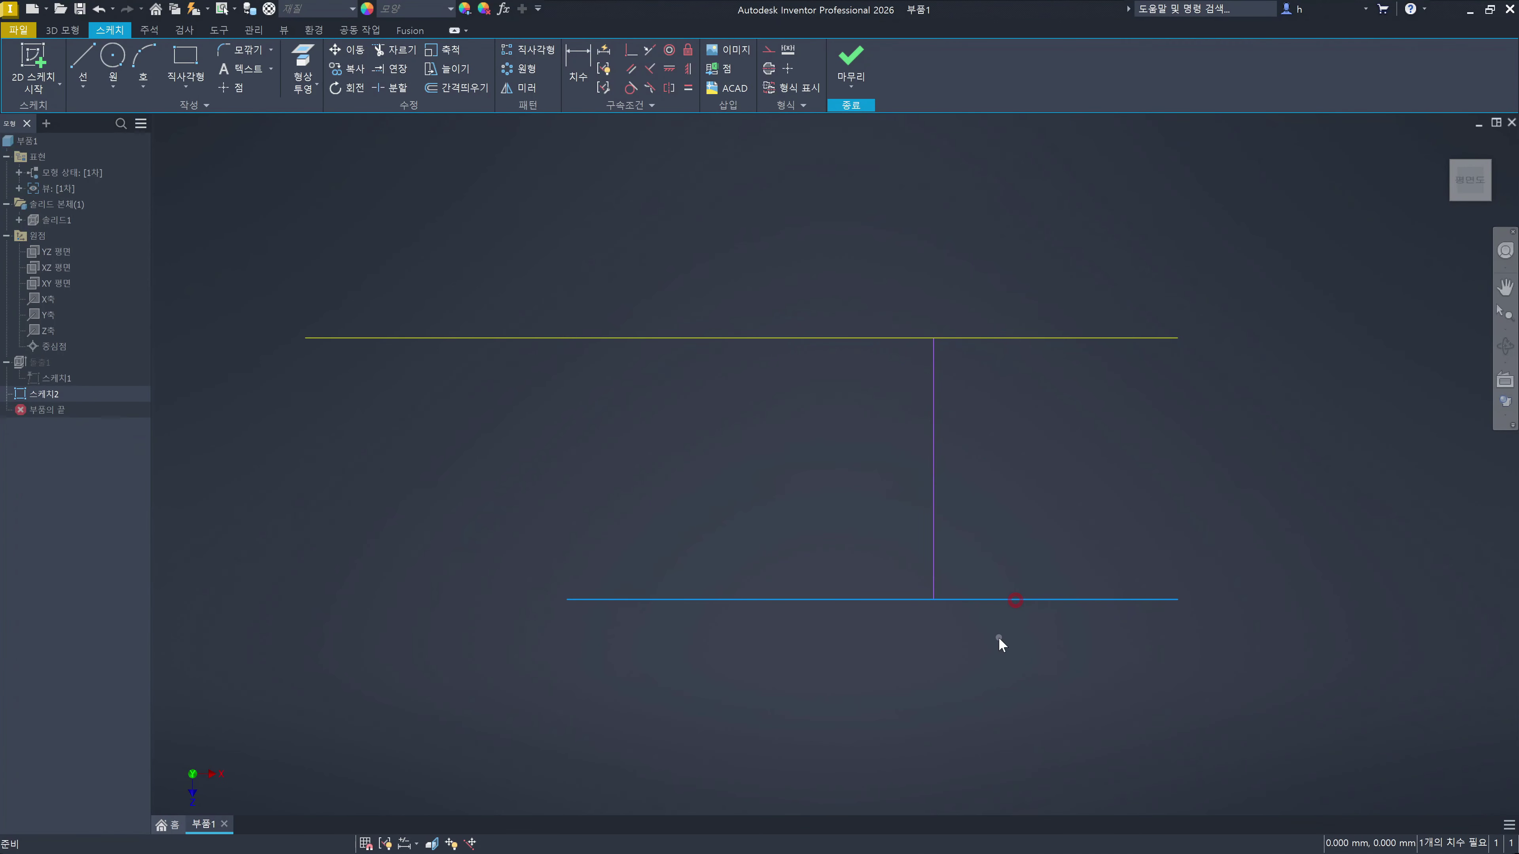
Step: Clear the edge selection and turn the solid body's visibility back on
left_click(970, 694)
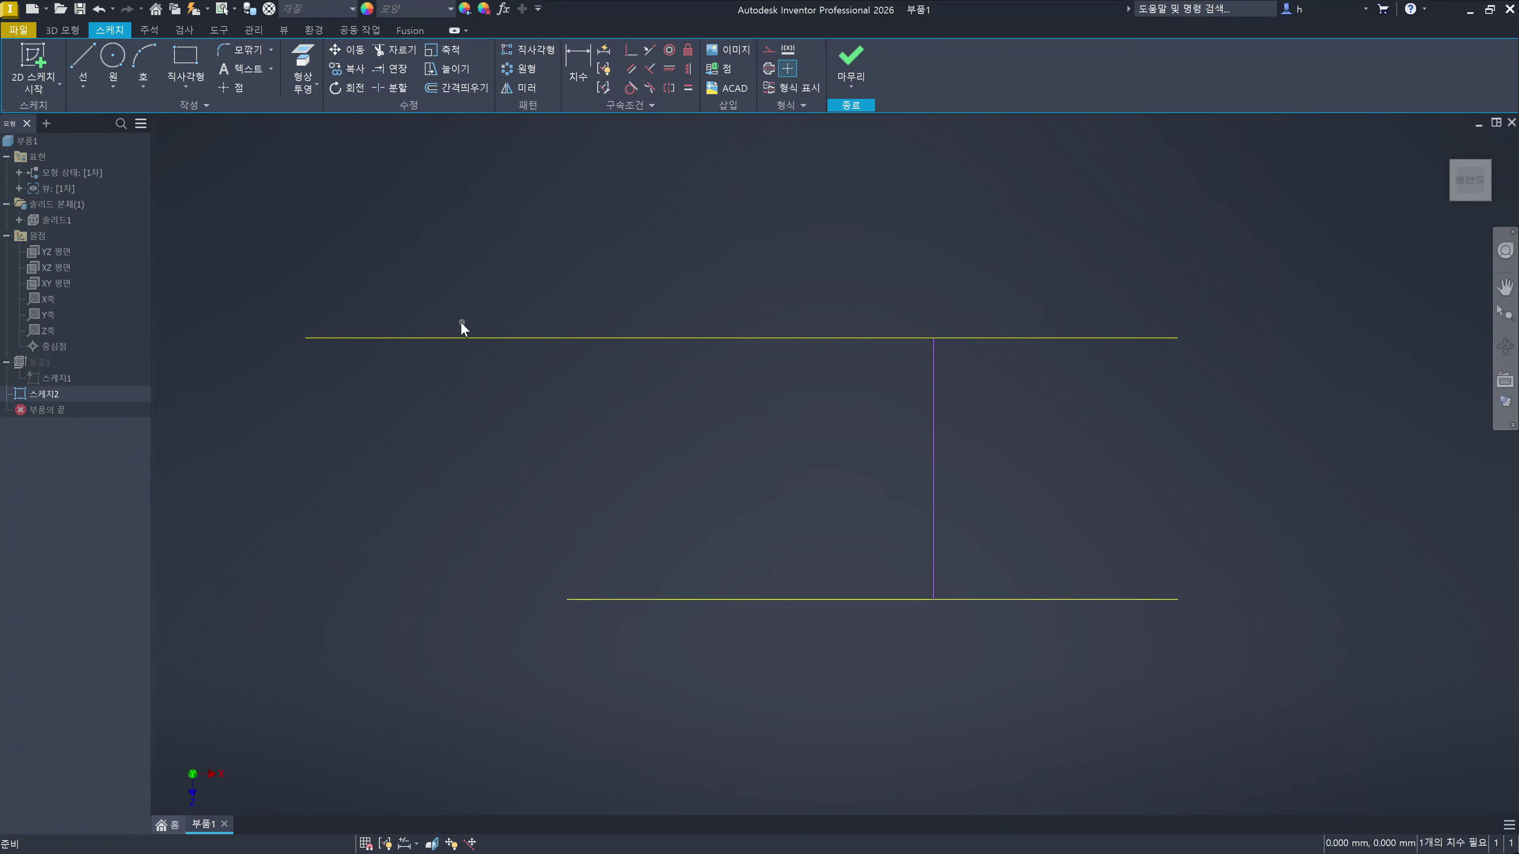
left_click(61, 221)
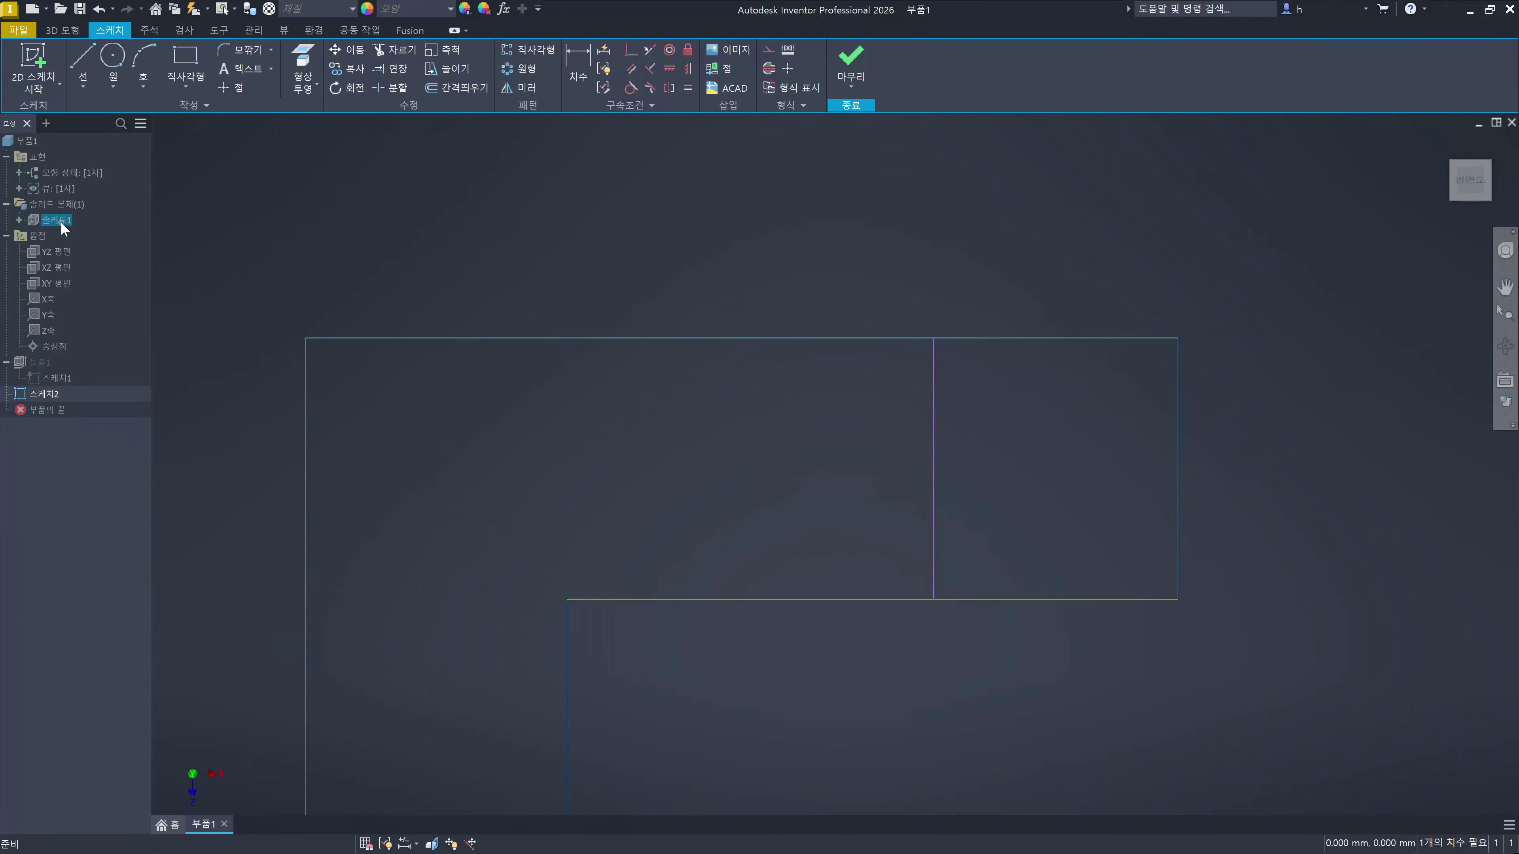
key("alt+v")
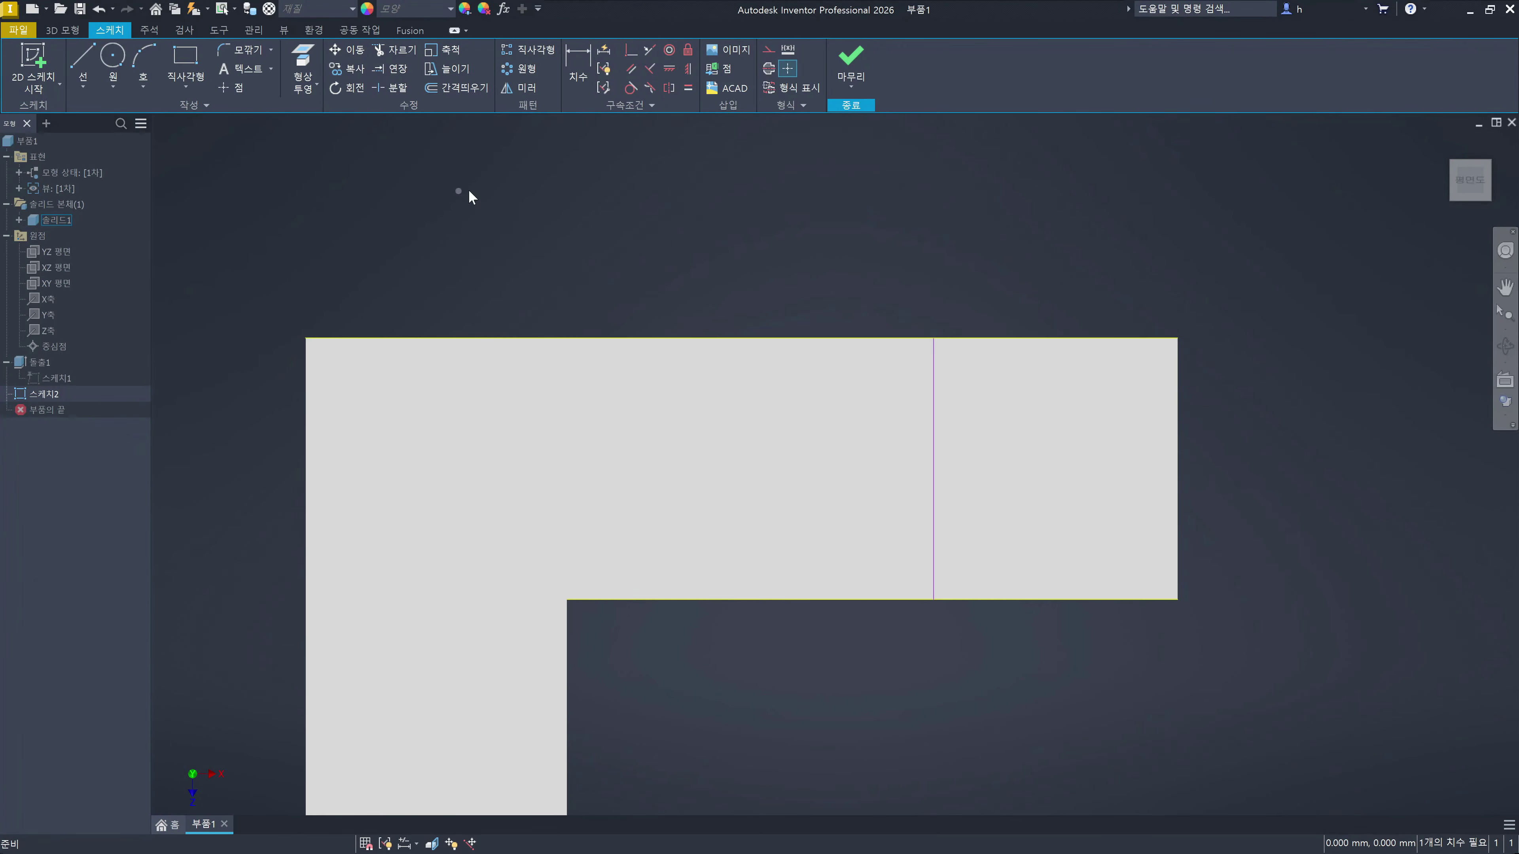
left_click(943, 214)
left_click_drag(956, 347, 938, 373)
left_click_drag(993, 349, 955, 410)
left_click_drag(1045, 360, 975, 444)
left_click_drag(1076, 389, 990, 503)
left_click_drag(1087, 442, 1038, 499)
left_click_drag(1124, 458, 1067, 535)
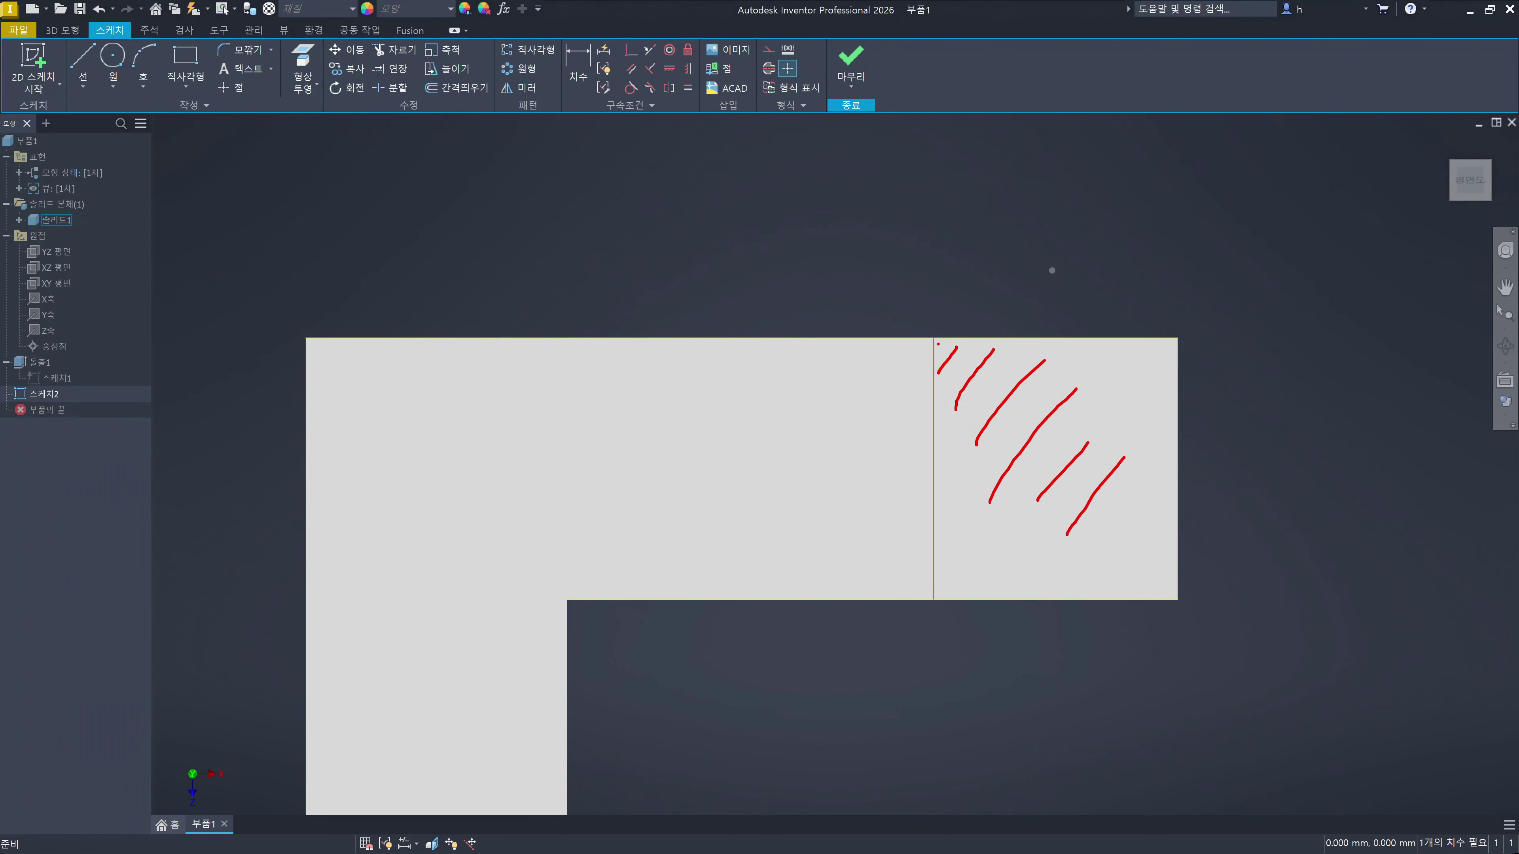
mouse_move(935, 333)
left_mouse_down()
mouse_move(1064, 502)
mouse_move(1177, 601)
left_mouse_up()
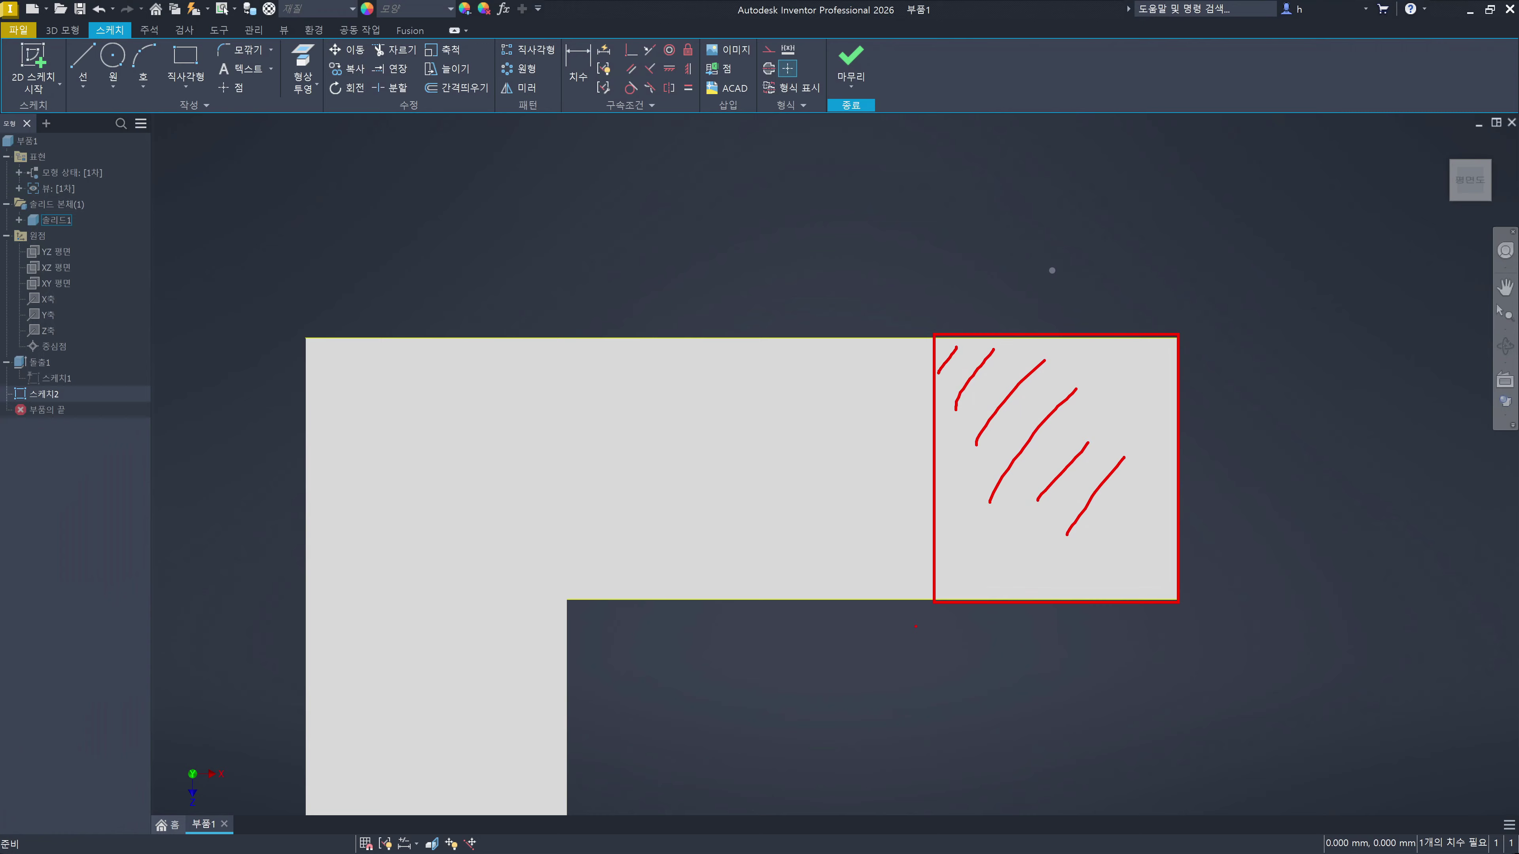
key("Escape")
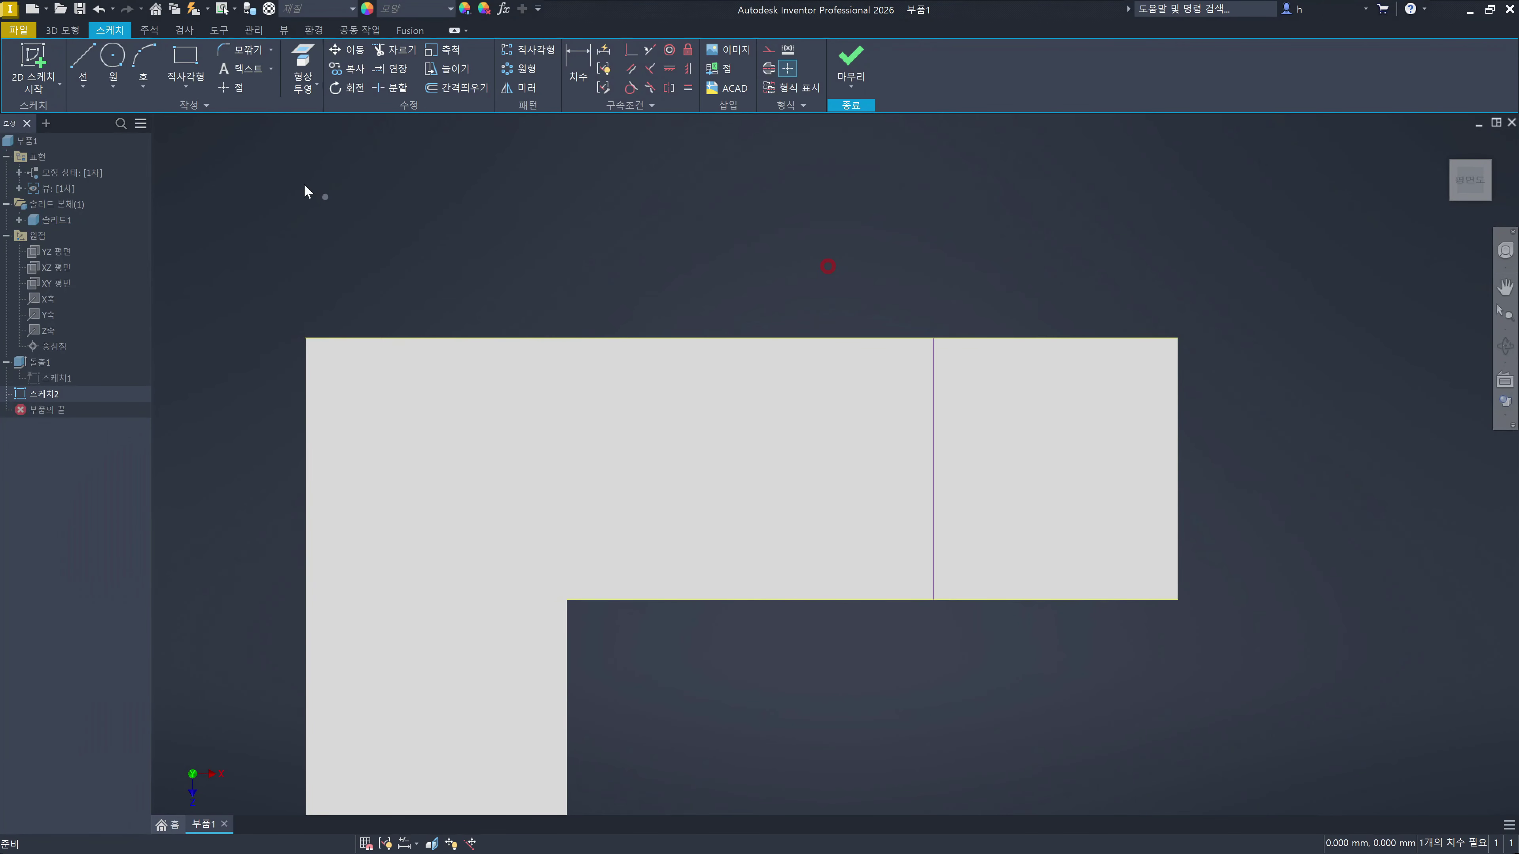
Step: Project the longer arm's vertical end edge into the sketch and hide the solid body
left_click(306, 73)
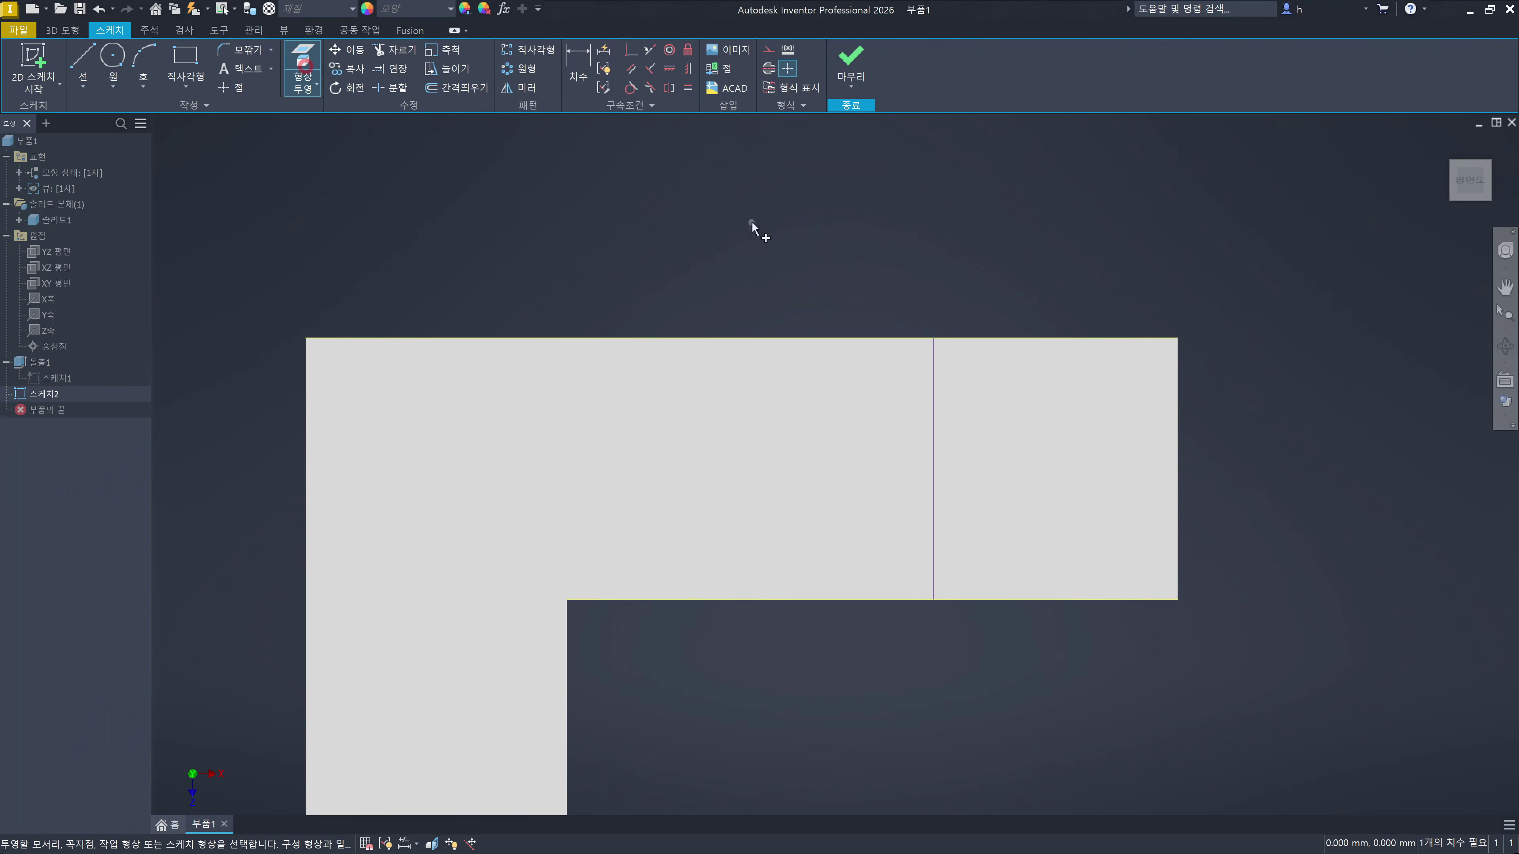
left_click(1175, 422)
key("Escape")
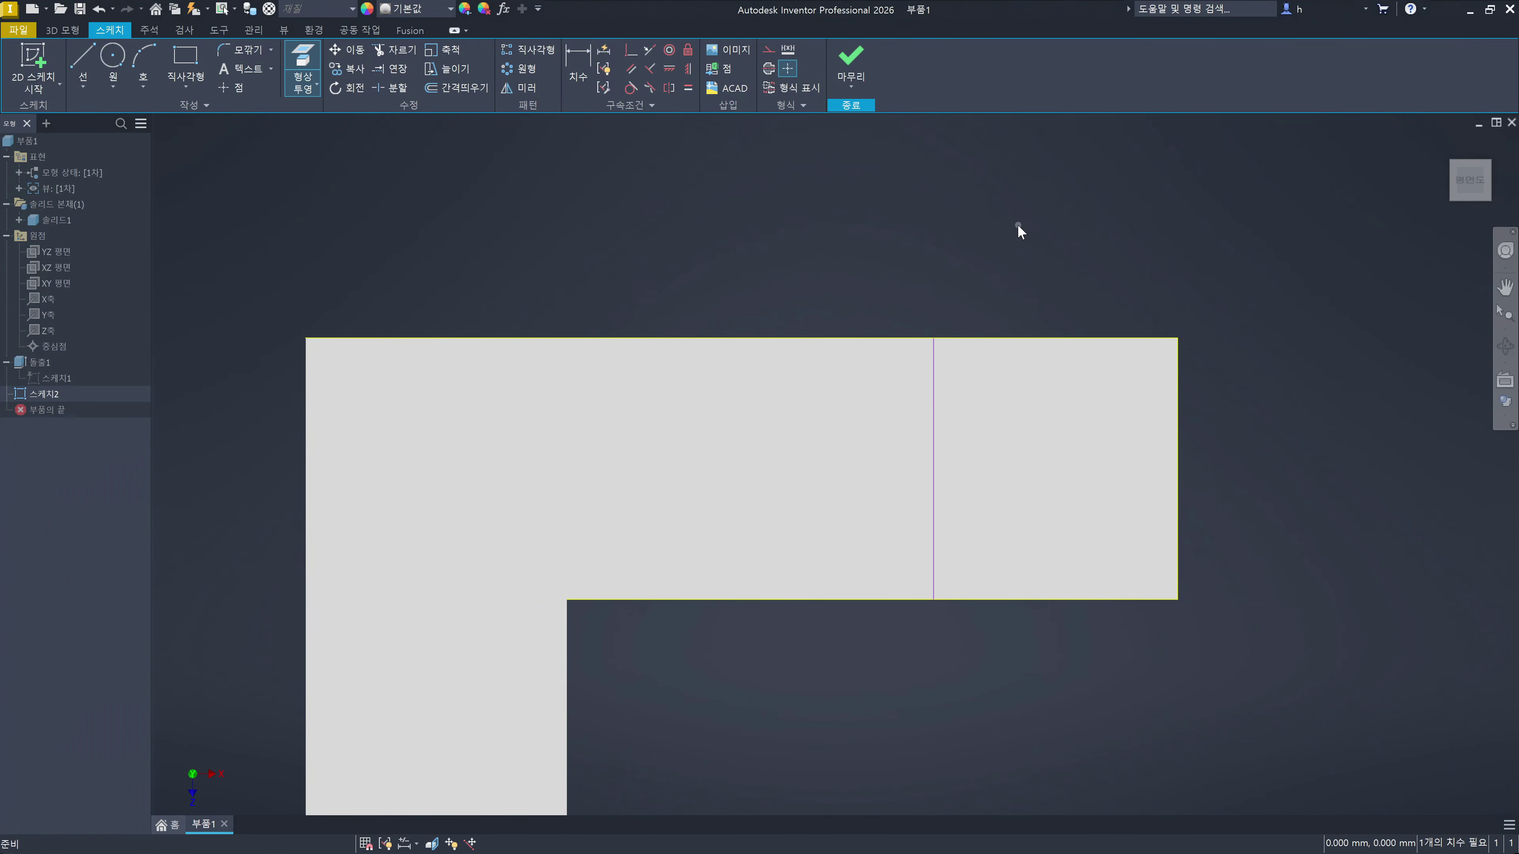
left_click(58, 220)
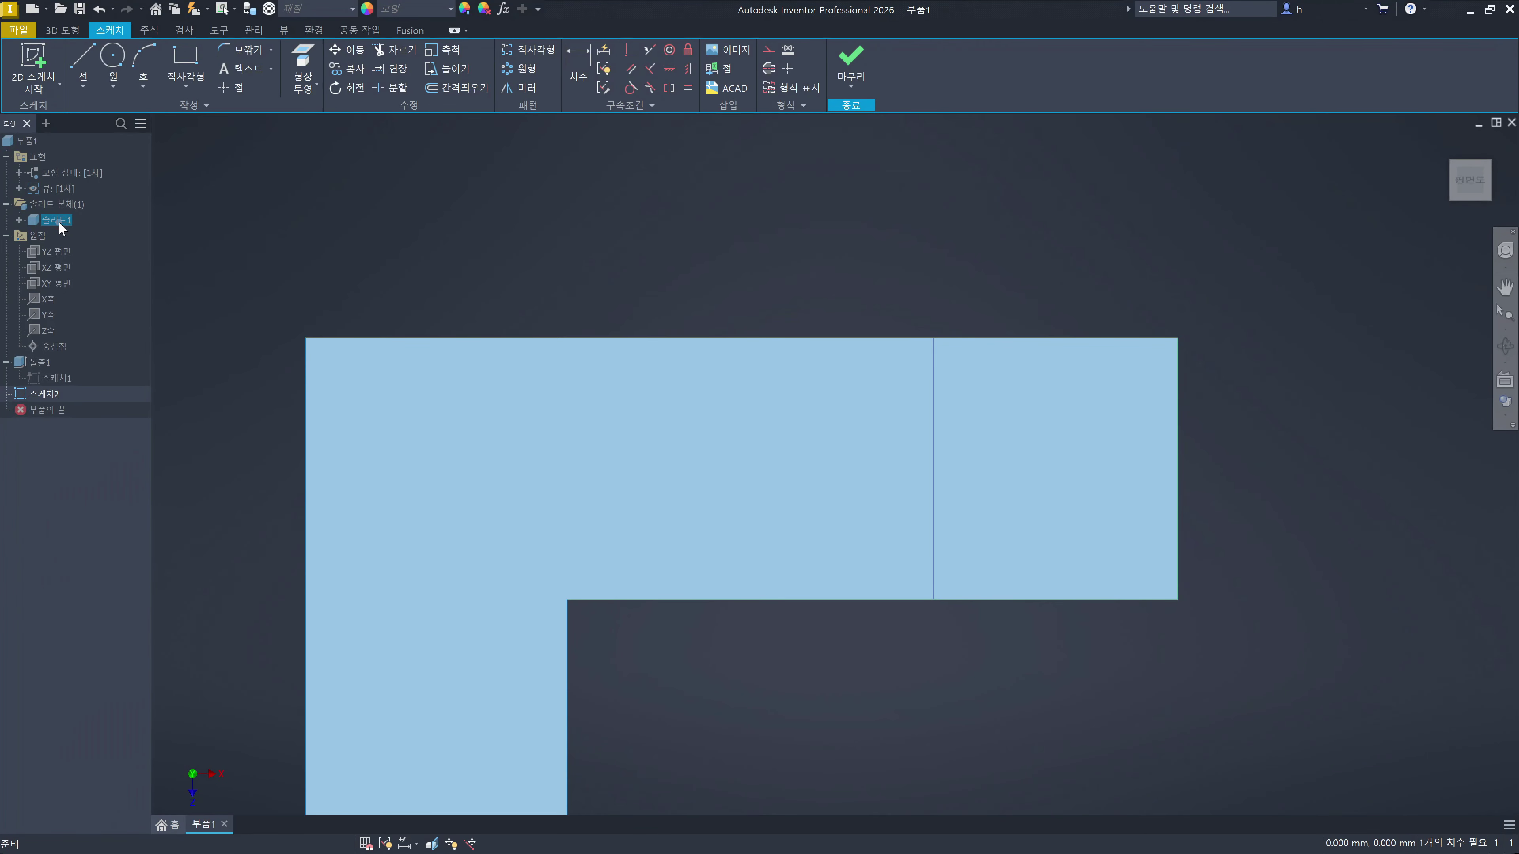
key("alt+v")
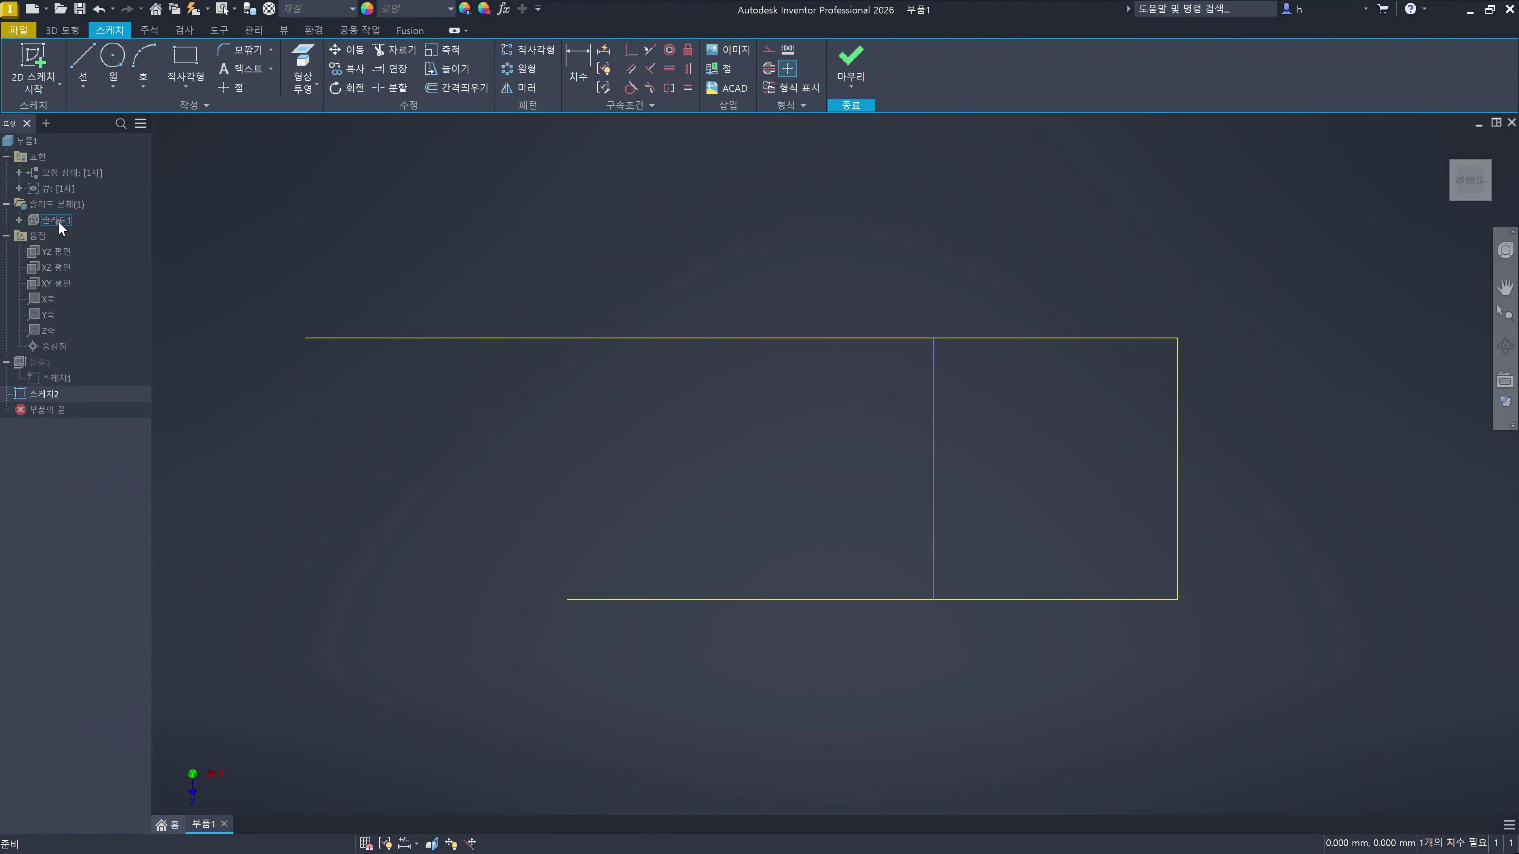
key("ctrl+2")
left_click_drag(981, 366, 945, 411)
left_click(704, 262)
Step: Try to trim the upper and lower projected edges back to the vertical line
left_click(402, 52)
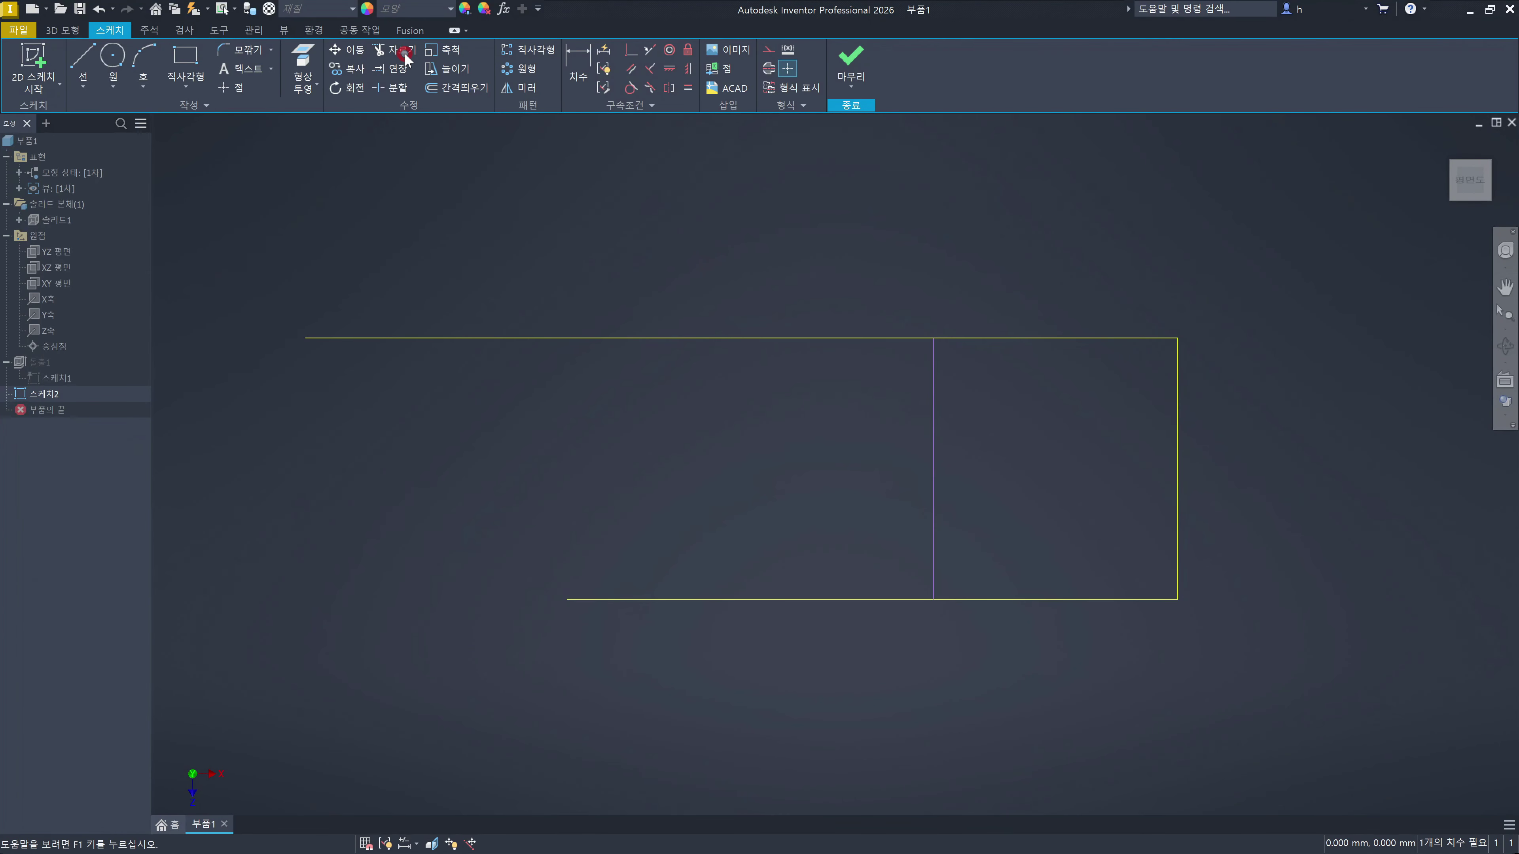
left_click(591, 338)
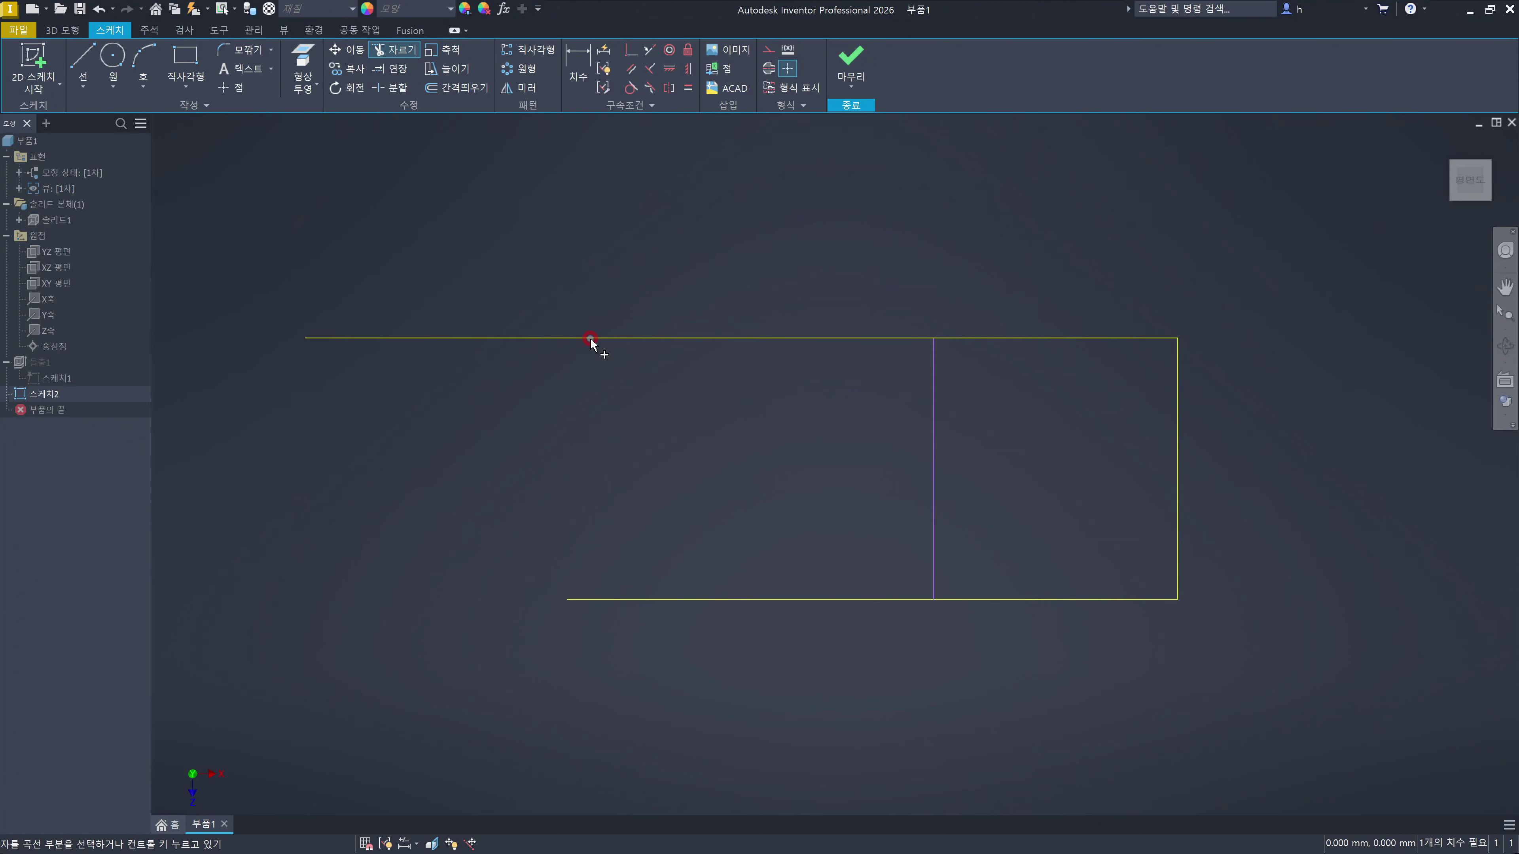
left_click(657, 599)
key("Escape")
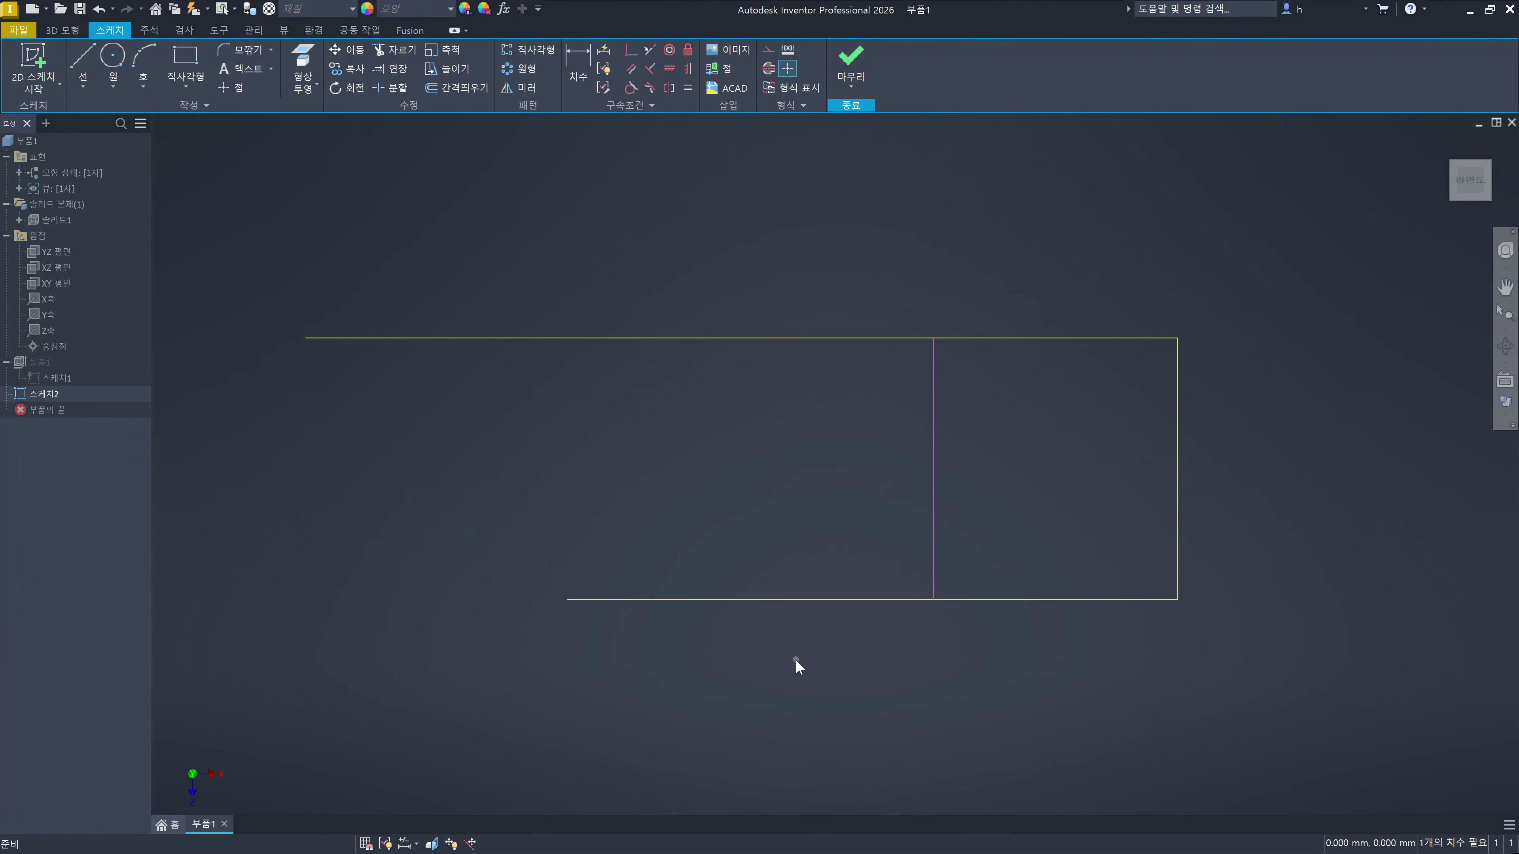
Step: Show the sketch constraints and draw a vertical line about 44 mm long from the upper projected edge past the lower one, near the end edge
key("F8")
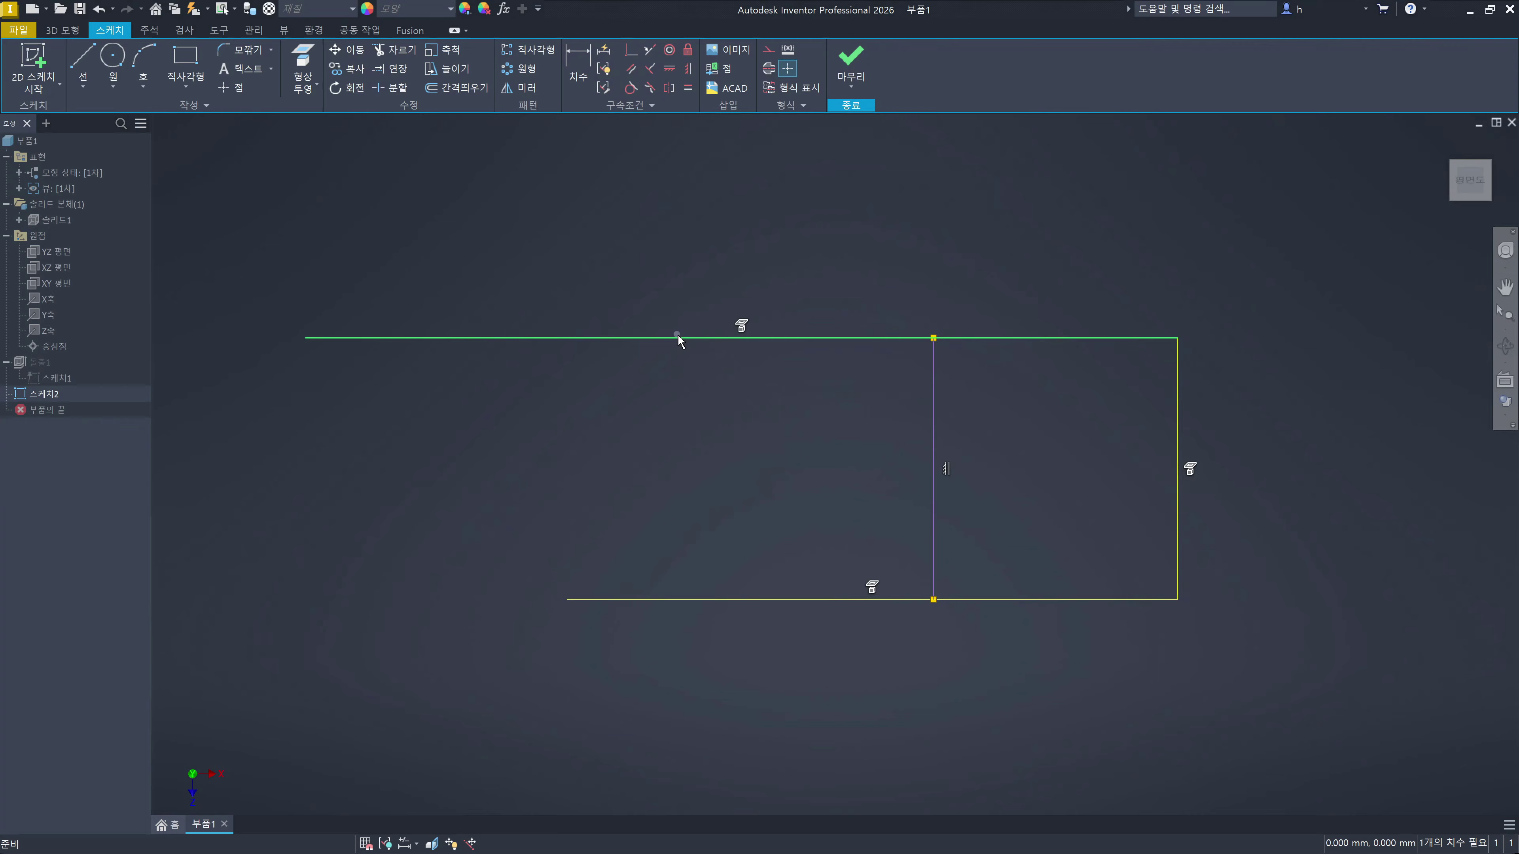
left_click(83, 60)
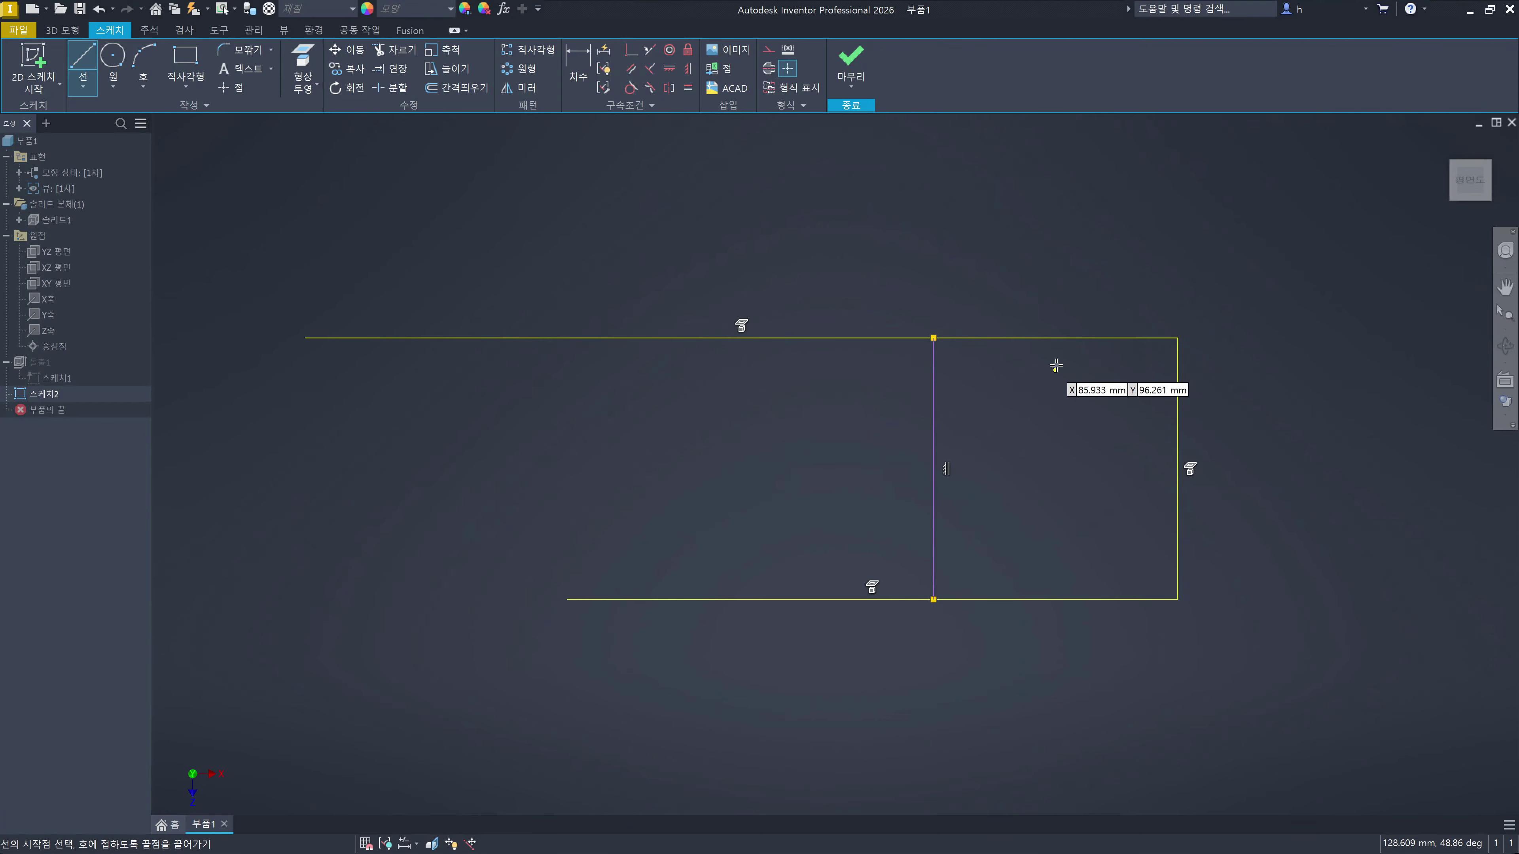
left_click(1057, 339)
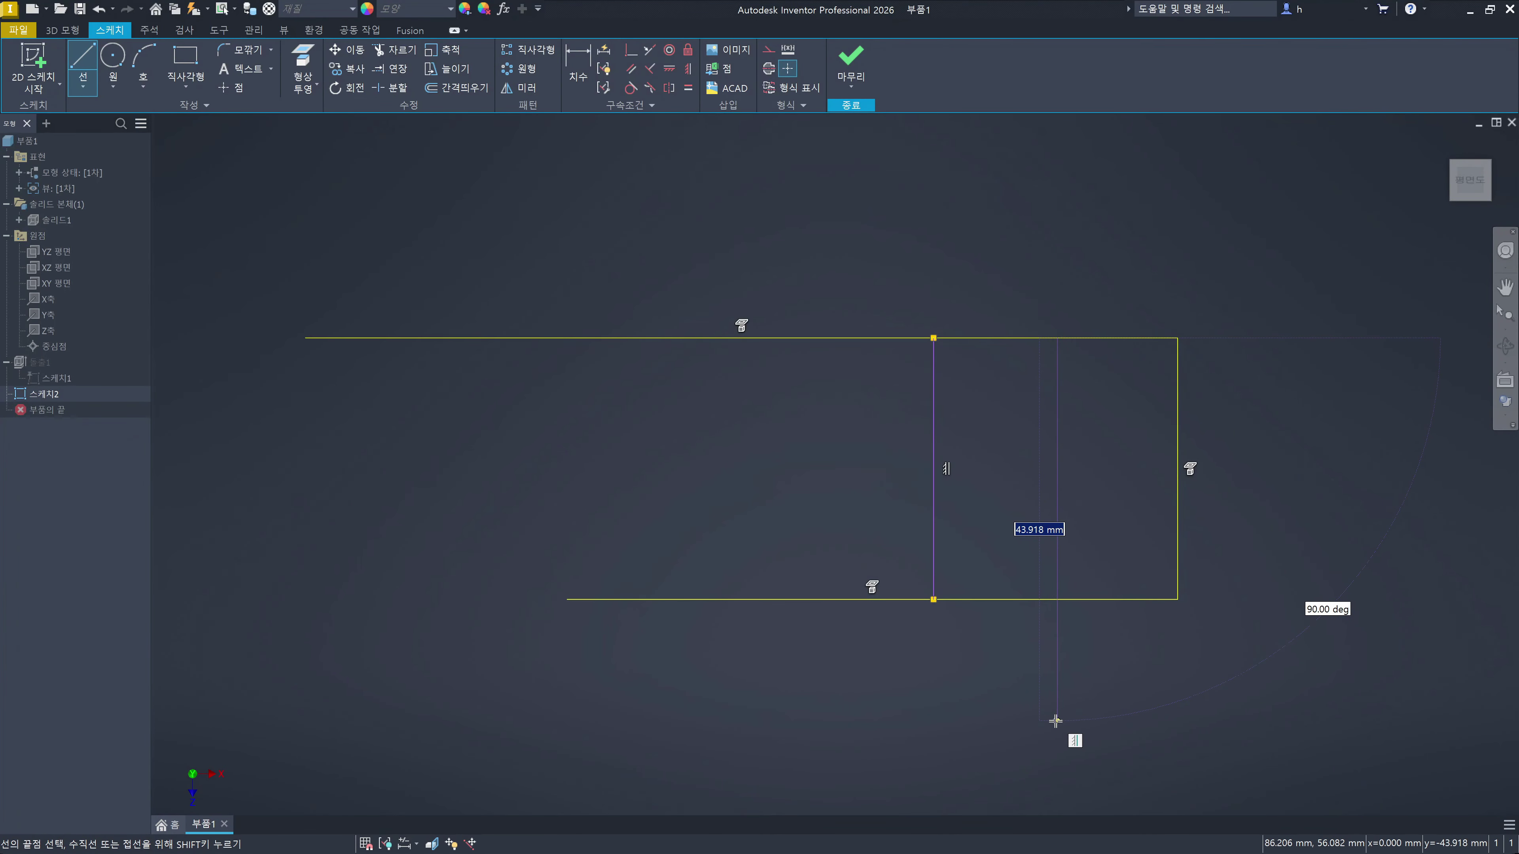
left_click(1057, 721)
key("Escape")
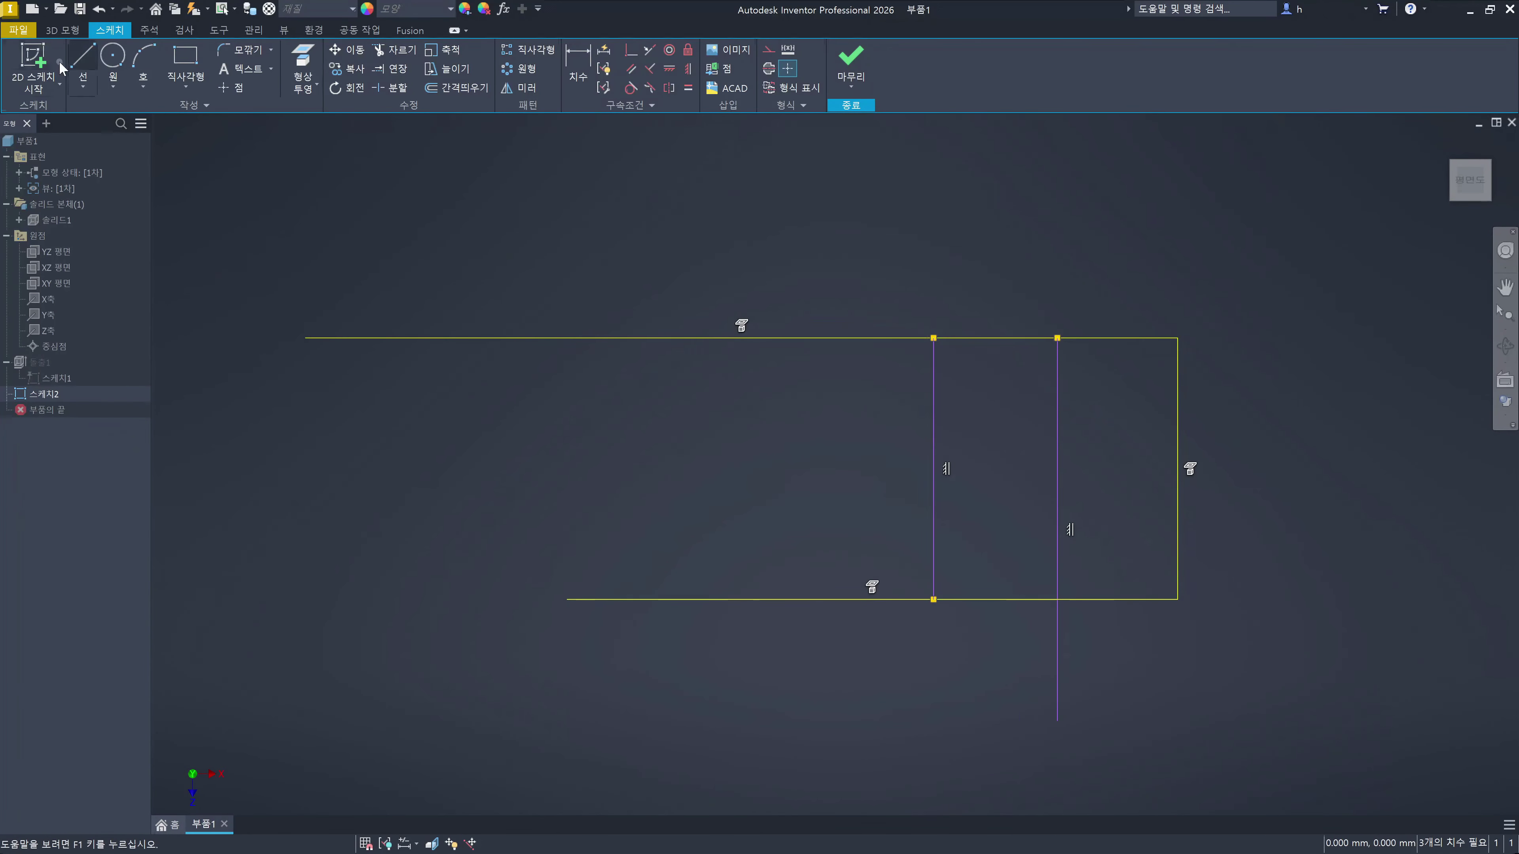
Step: Draw a horizontal line from the long vertical line to the midpoint of the projected end edge
left_click(83, 60)
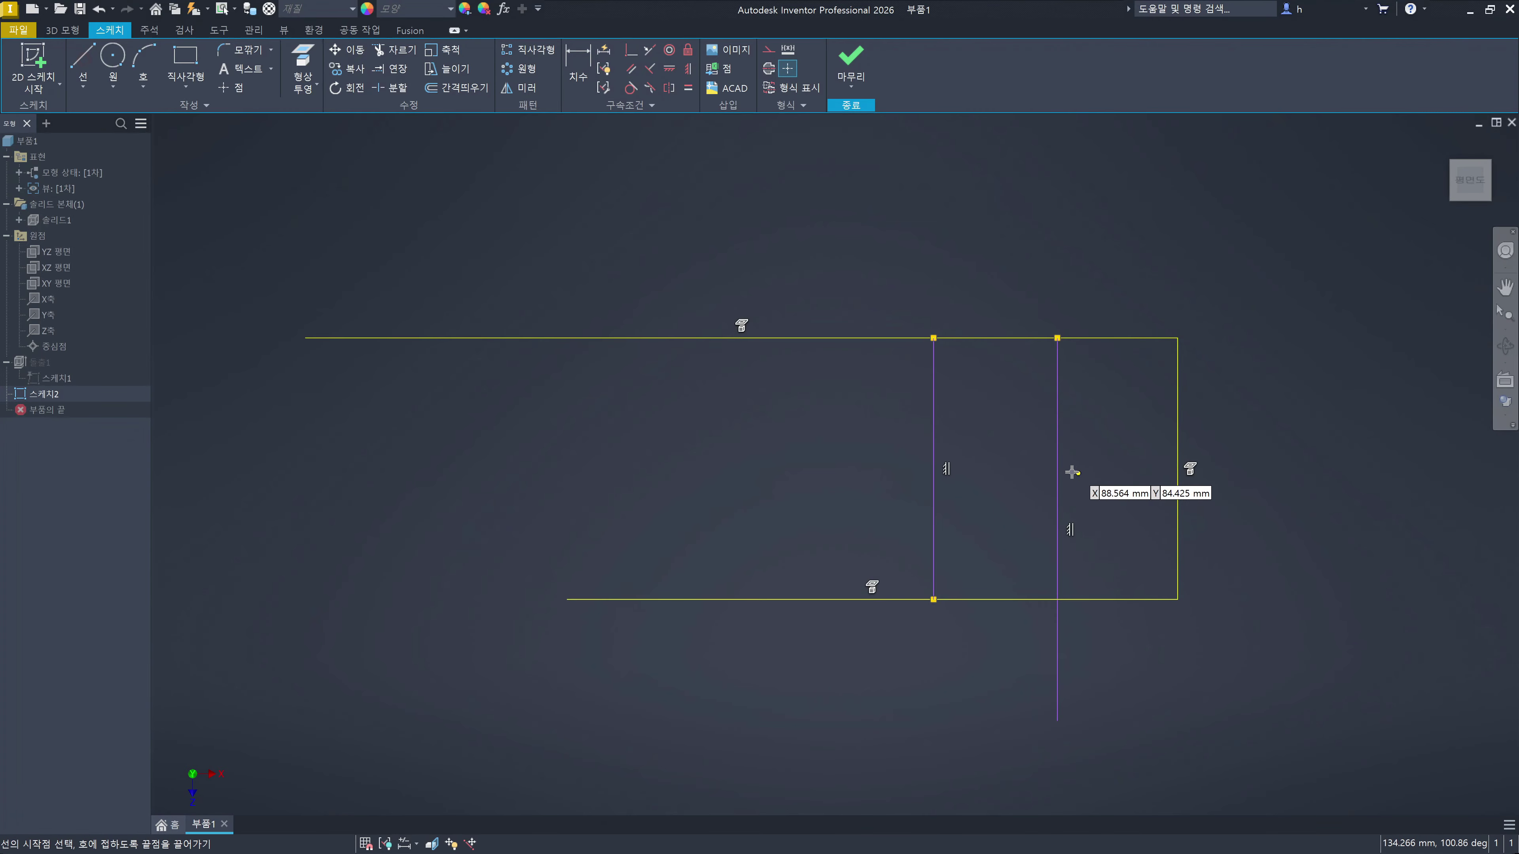
left_click(1057, 472)
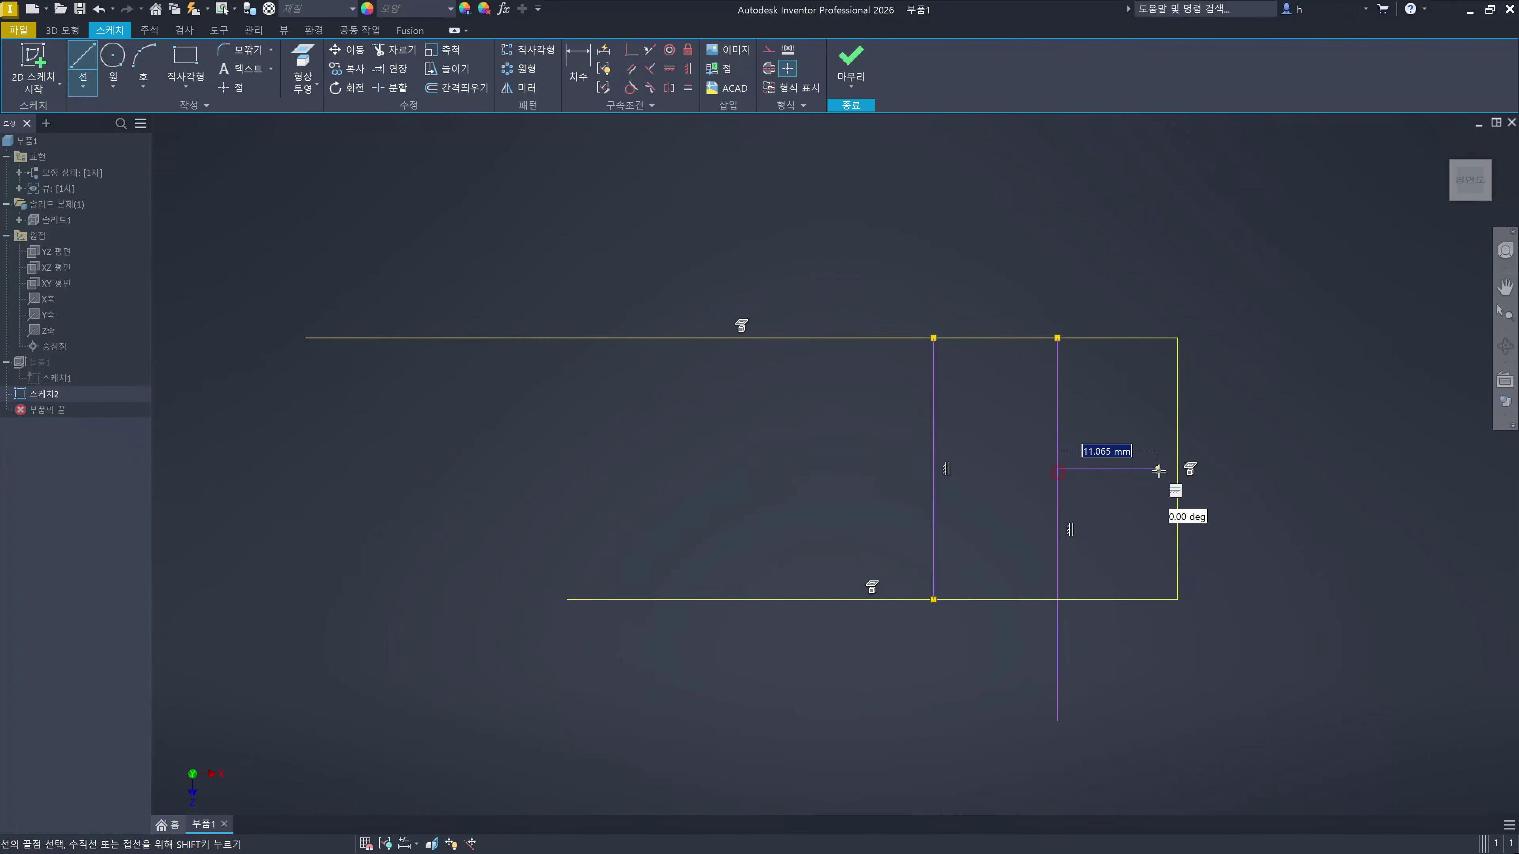
double_click(1177, 468)
key("Escape")
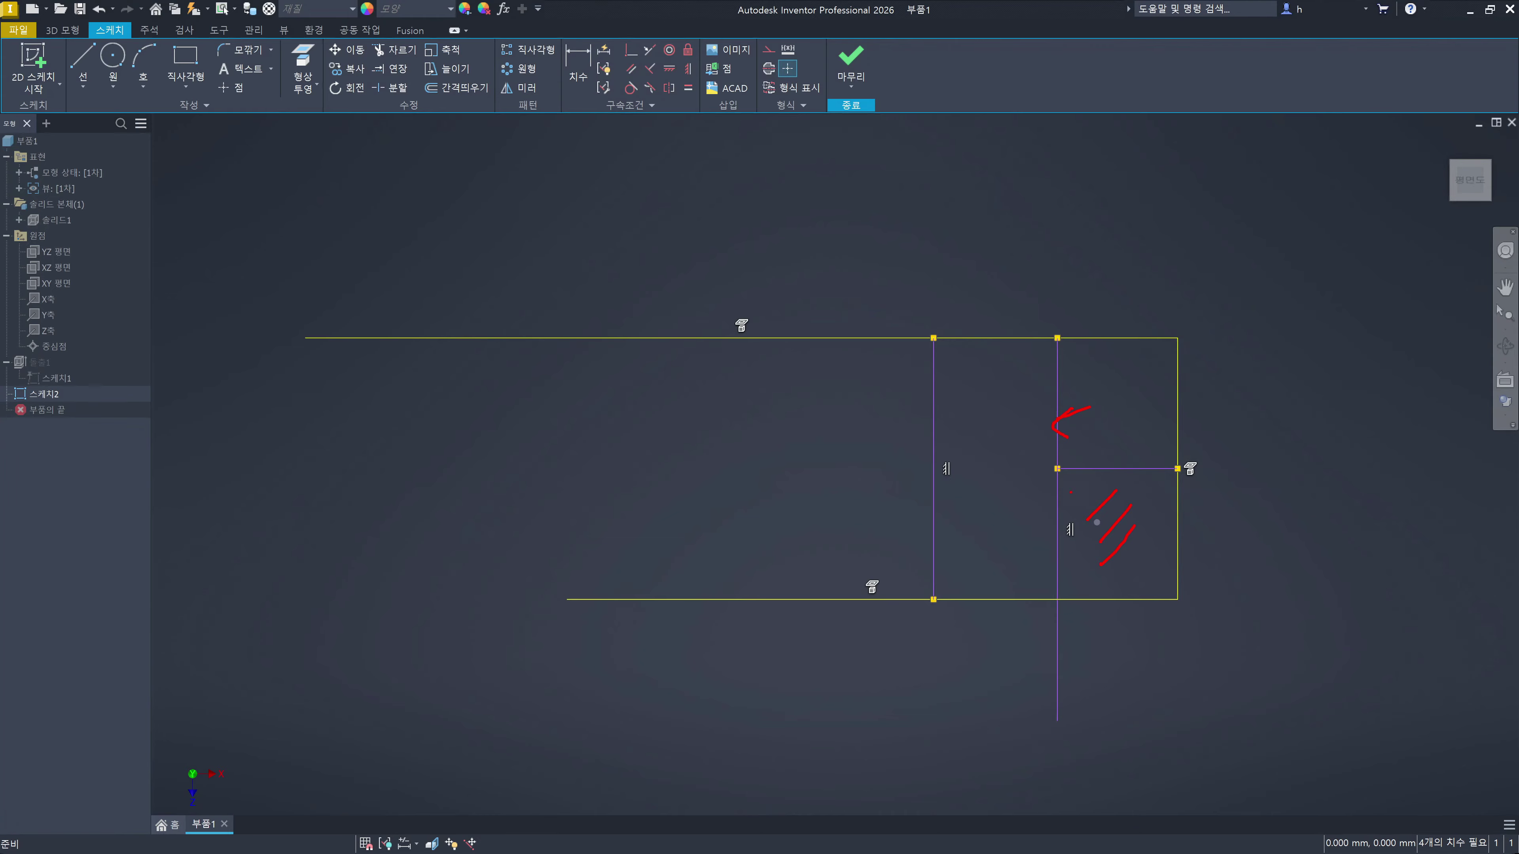
mouse_move(1177, 468)
left_mouse_down("shift")
mouse_move(1050, 468)
mouse_move(1058, 603)
left_mouse_up("shift")
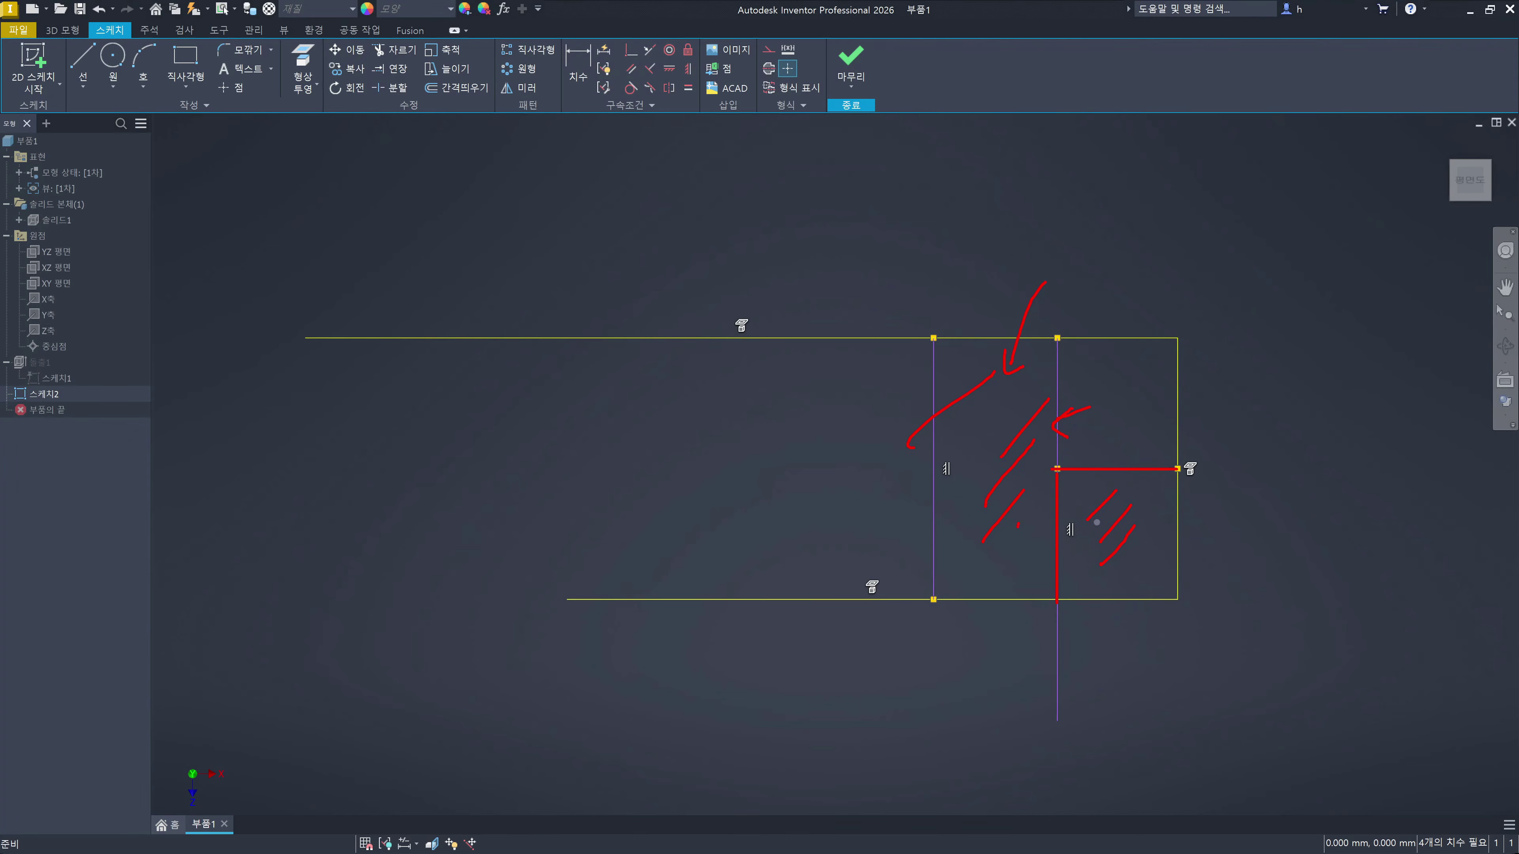
left_click_drag(1160, 378, 1103, 431)
left_click_drag(1145, 419, 1118, 452)
key("Escape")
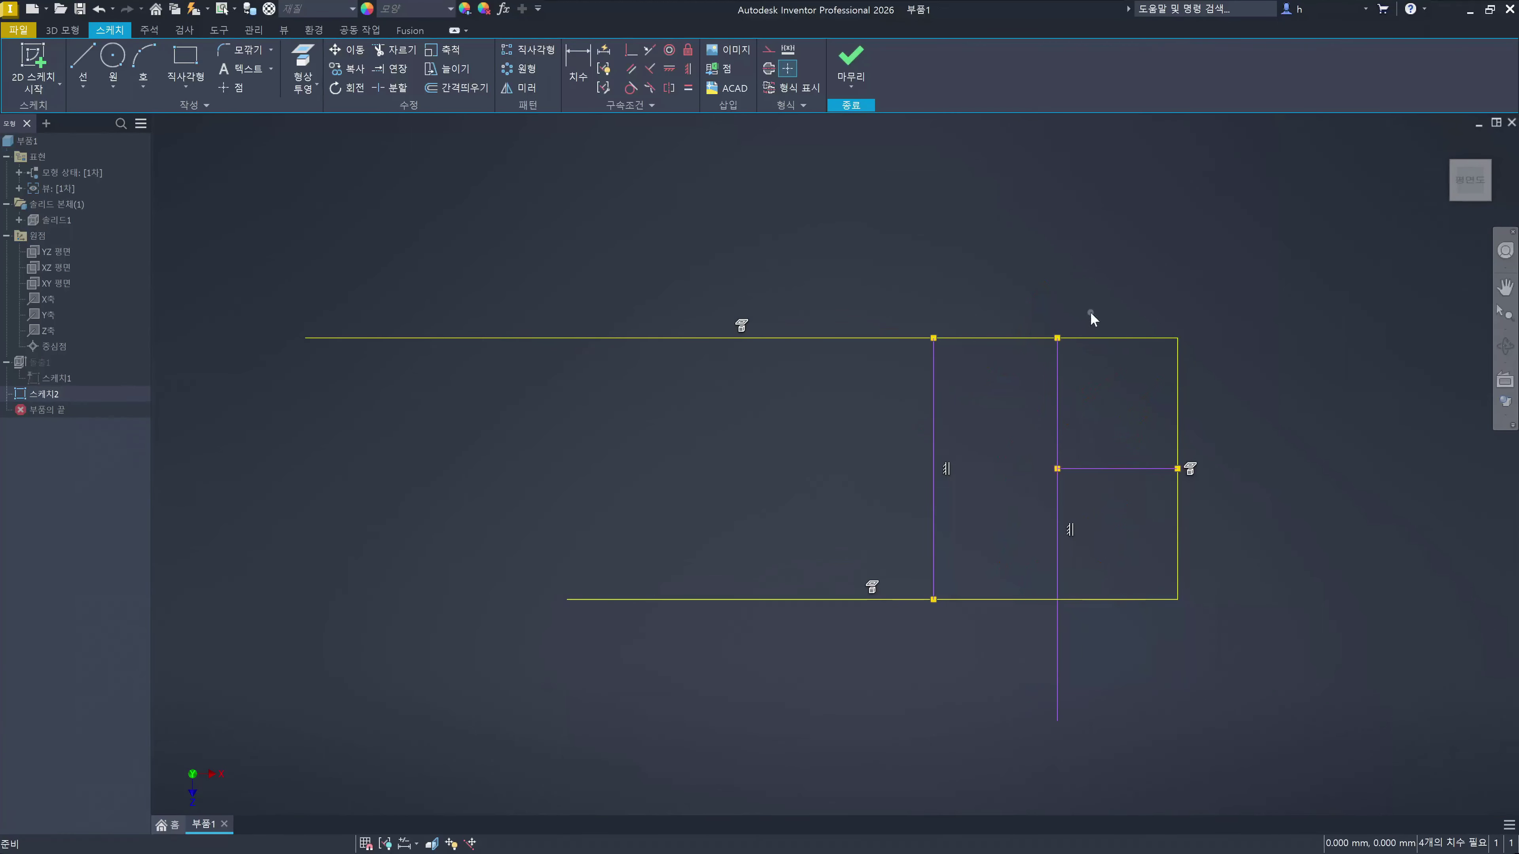
Step: Convert the long vertical line that overshoots the lower edge into a construction line
left_click(1057, 395)
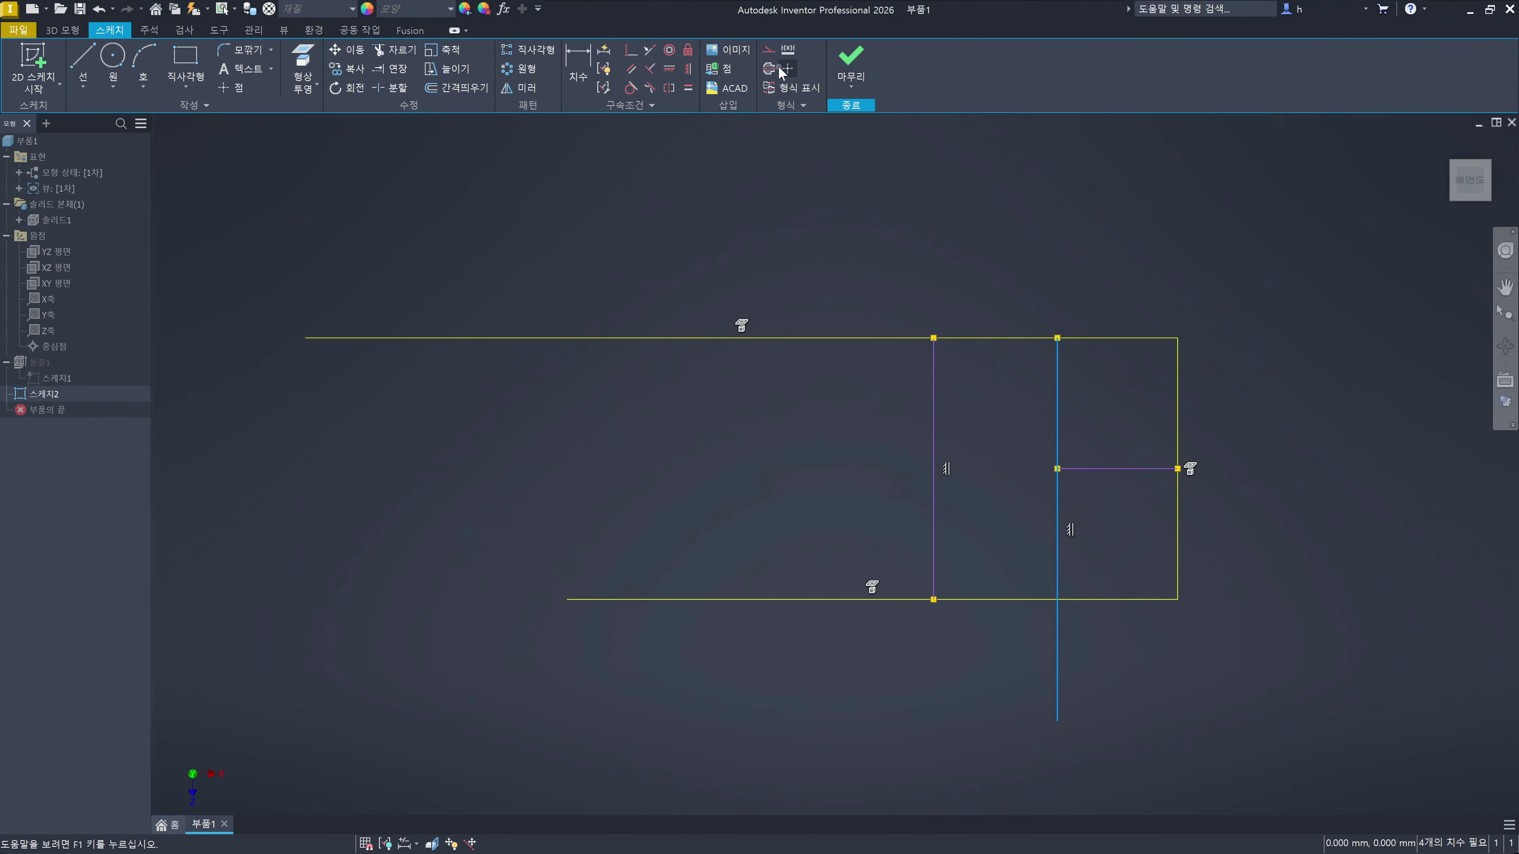
left_click(768, 58)
left_click(1124, 407)
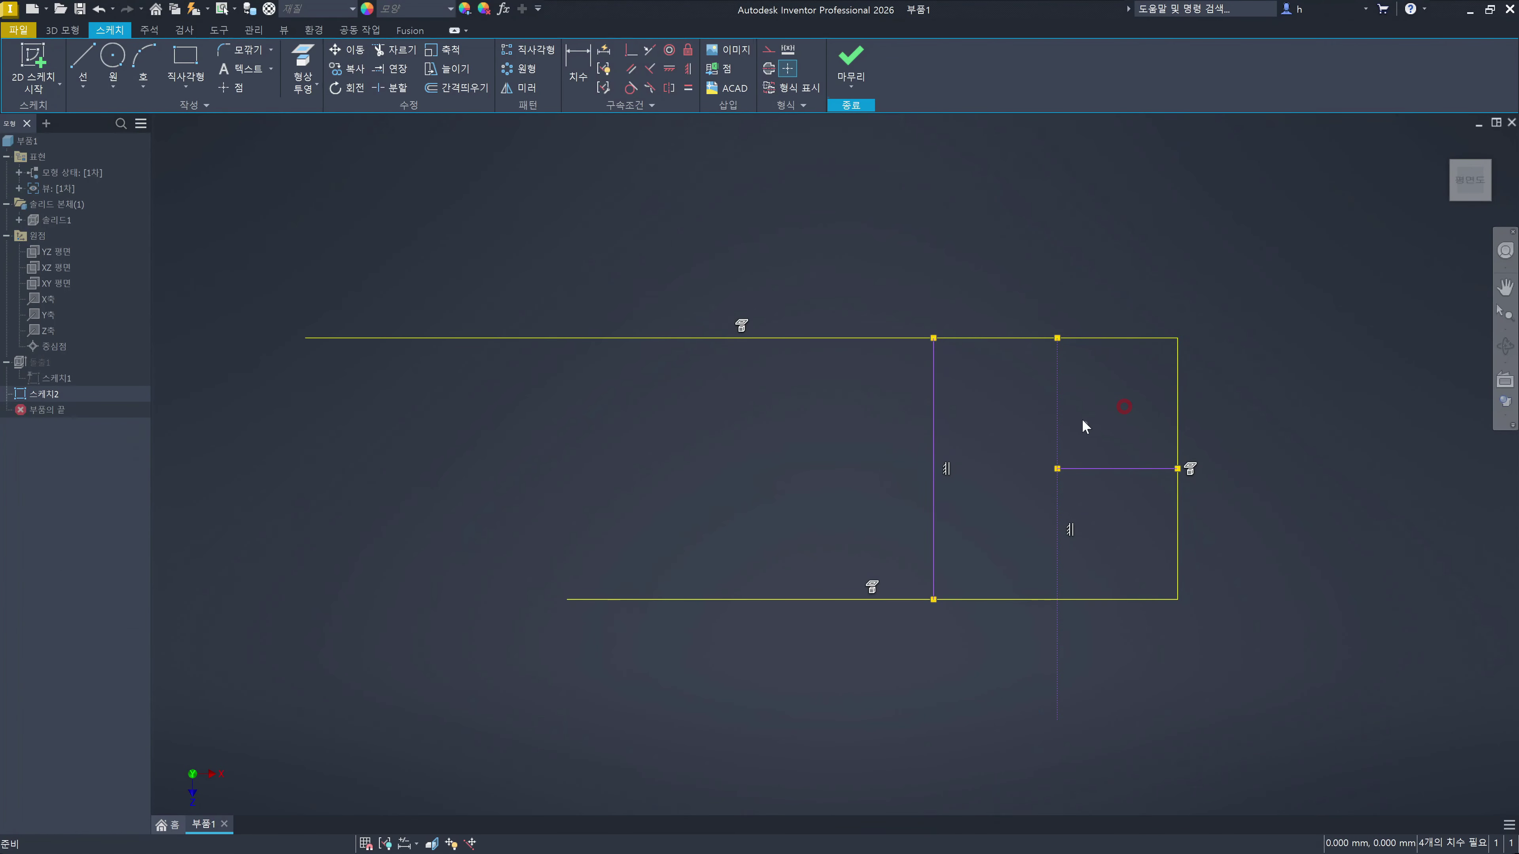
left_click(1030, 573)
Step: Draw a solid vertical line over the construction line, from the horizontal line's inner end to the lower projected edge
left_click(86, 60)
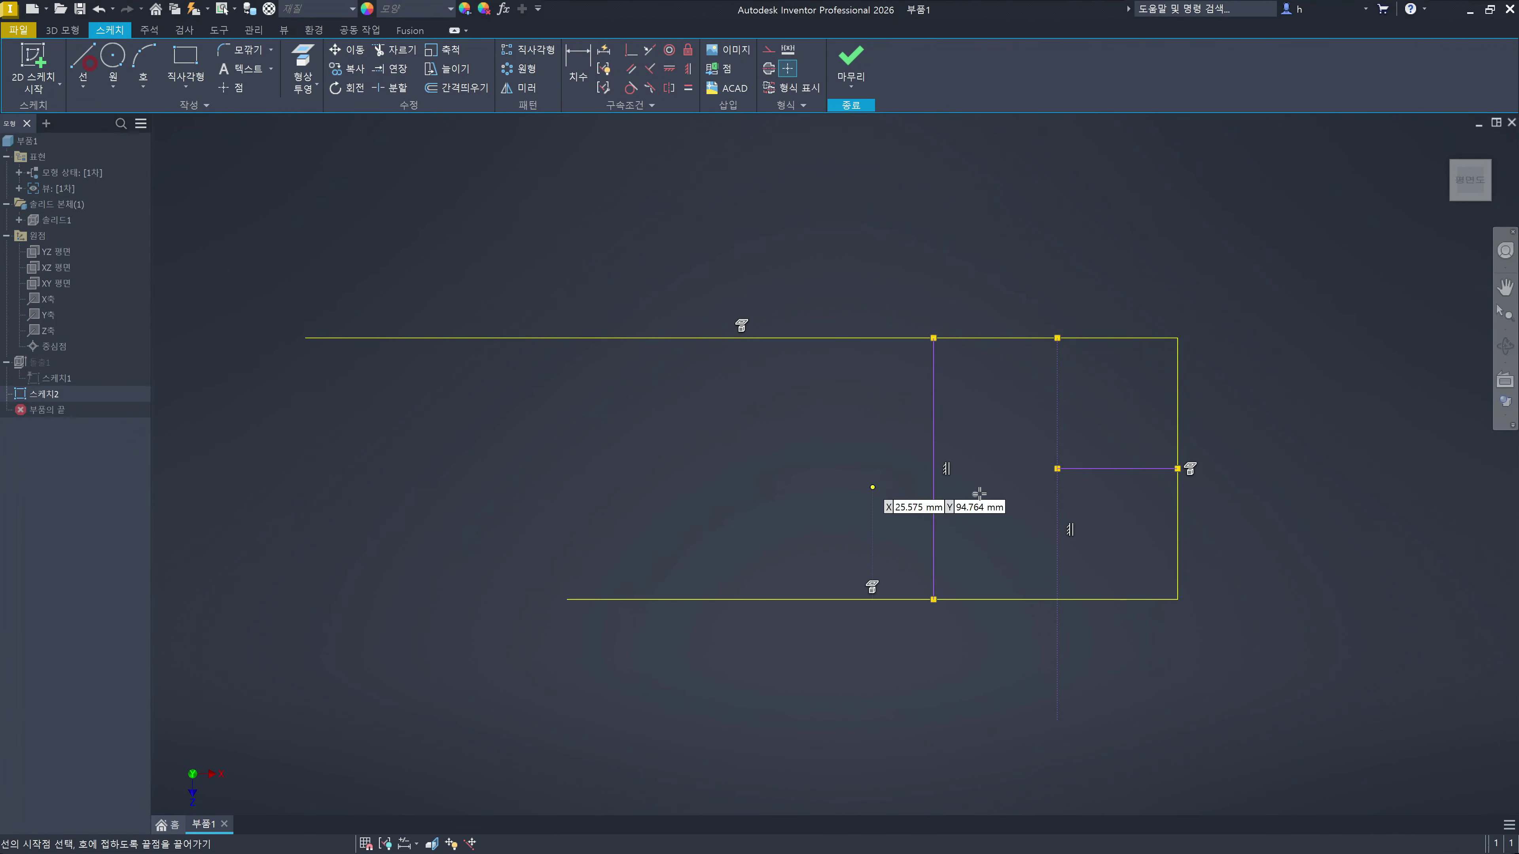
left_click(1057, 468)
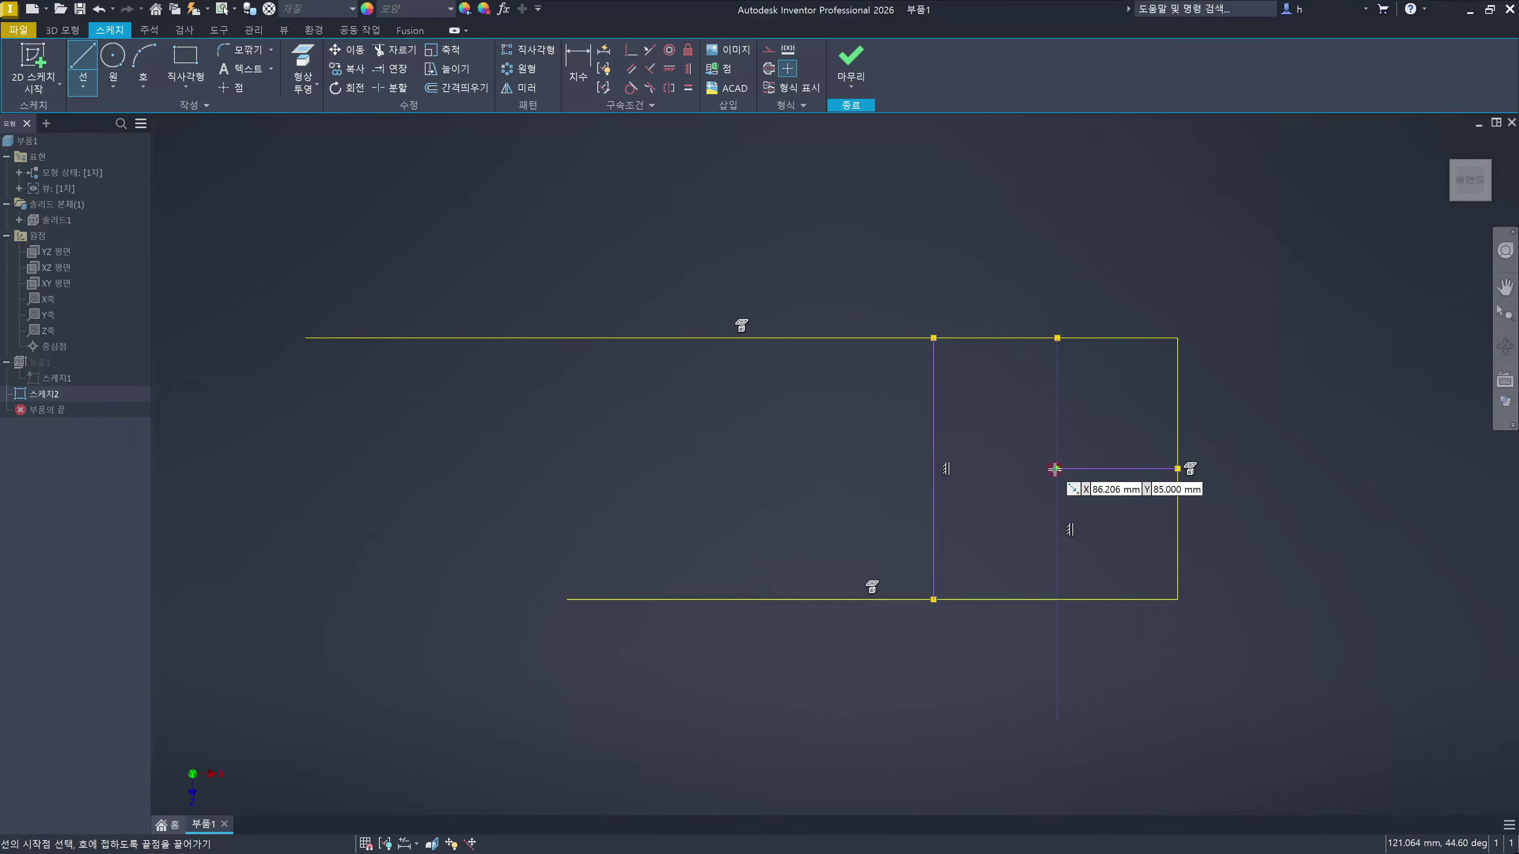
double_click(1057, 600)
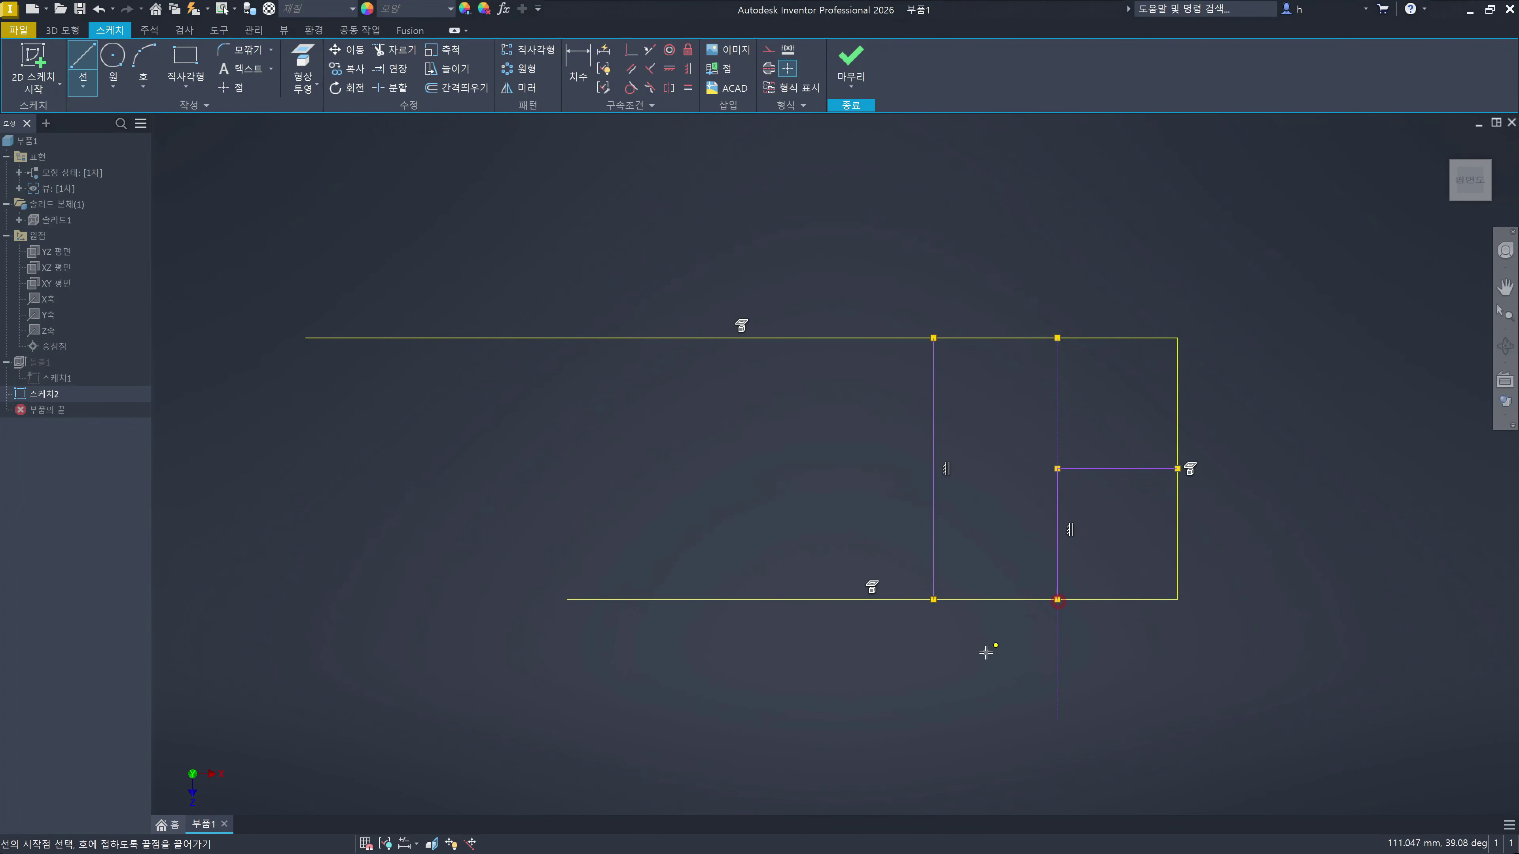
key("Escape")
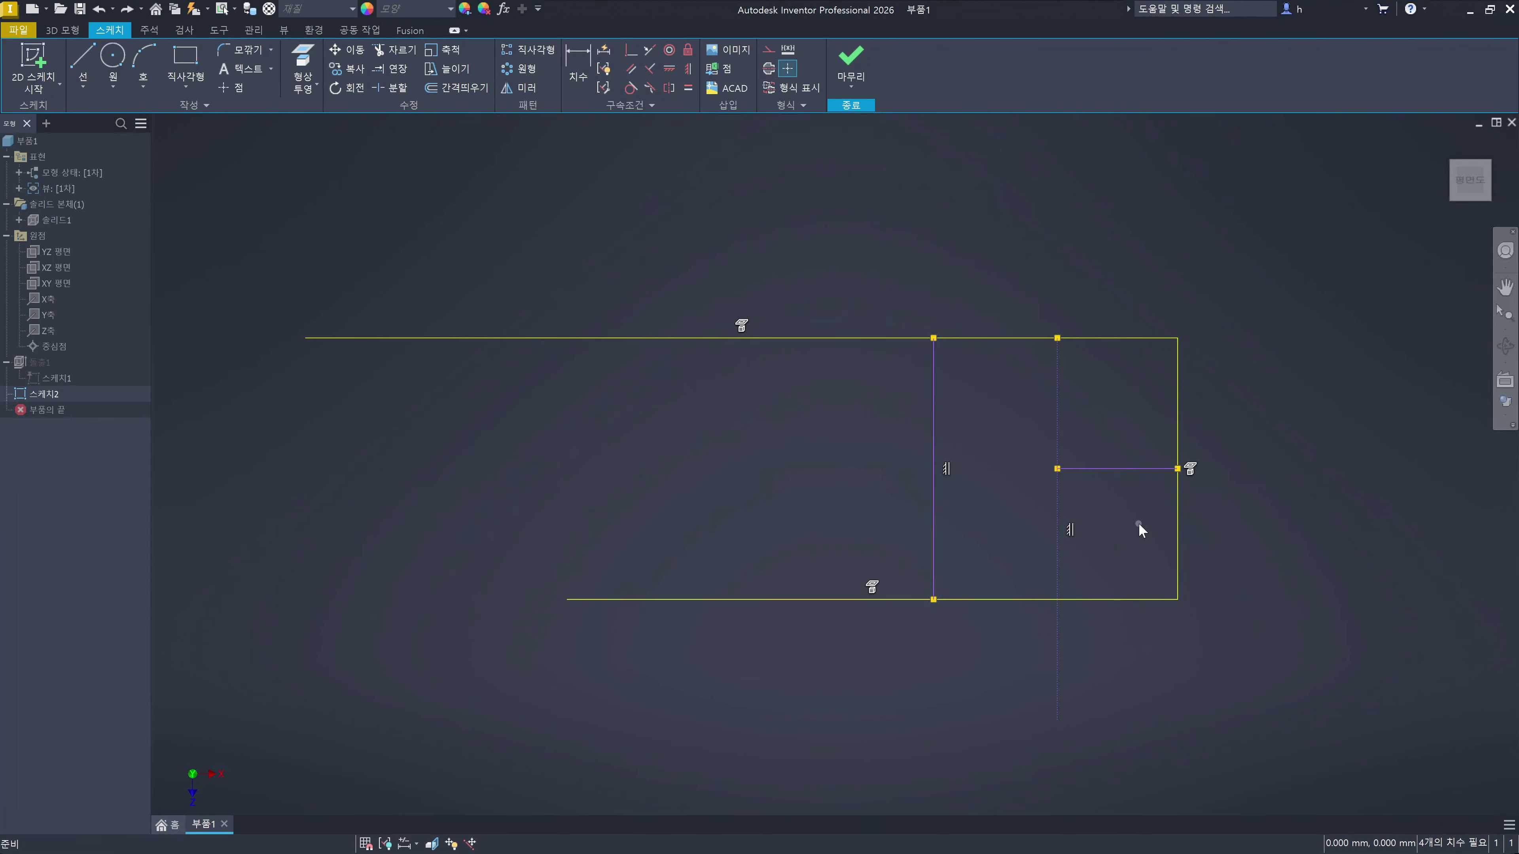
Step: Undo all lines and projected edges of the second sketch, and the creation of the sketch itself
key("ctrl+z")
key("ctrl+z")
key("ctrl+z")
left_click(994, 648)
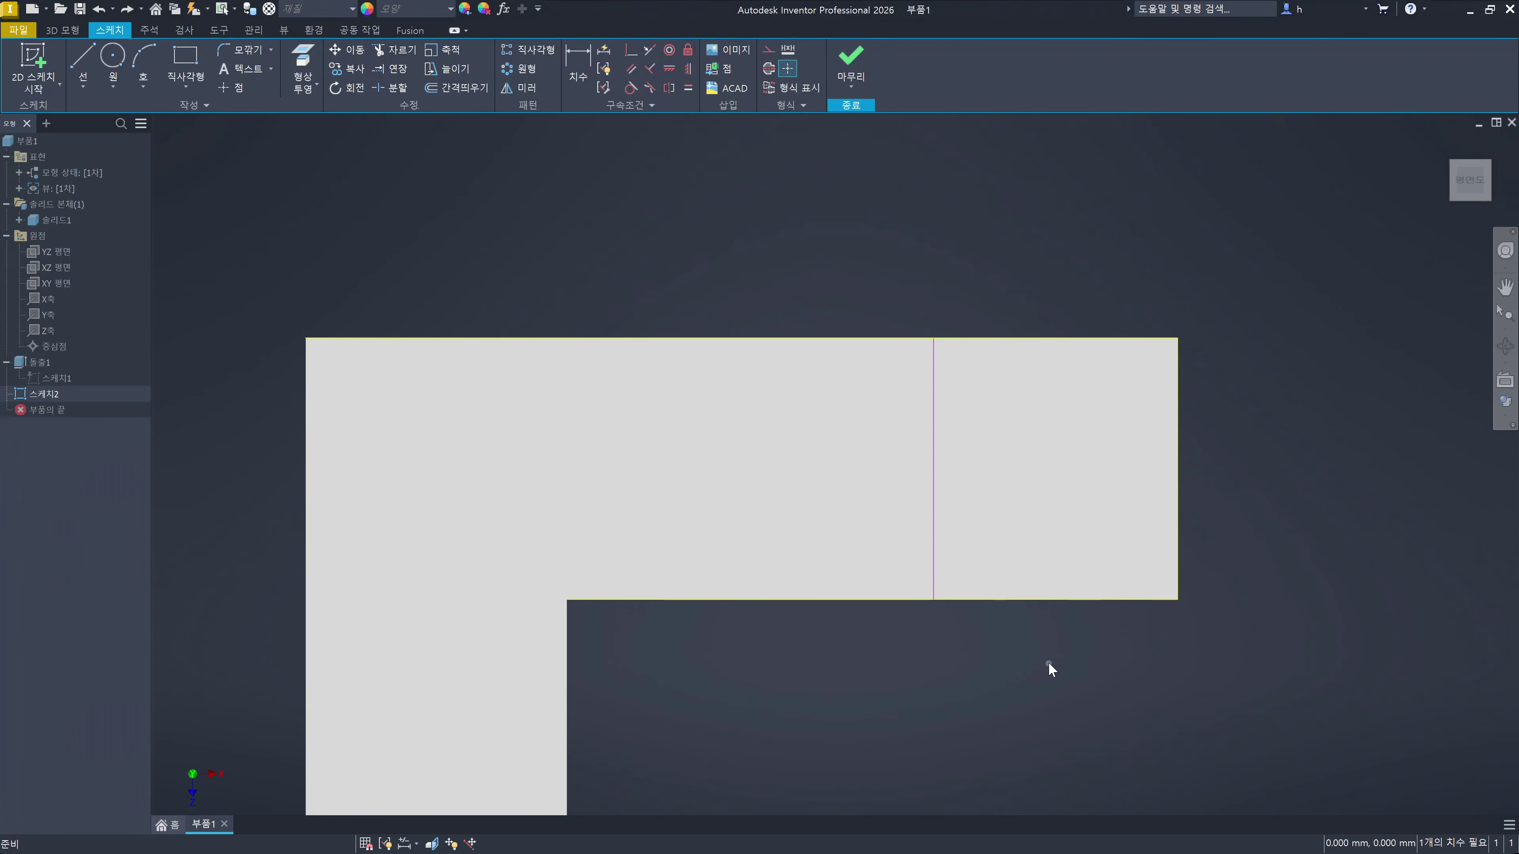
left_click(1048, 662)
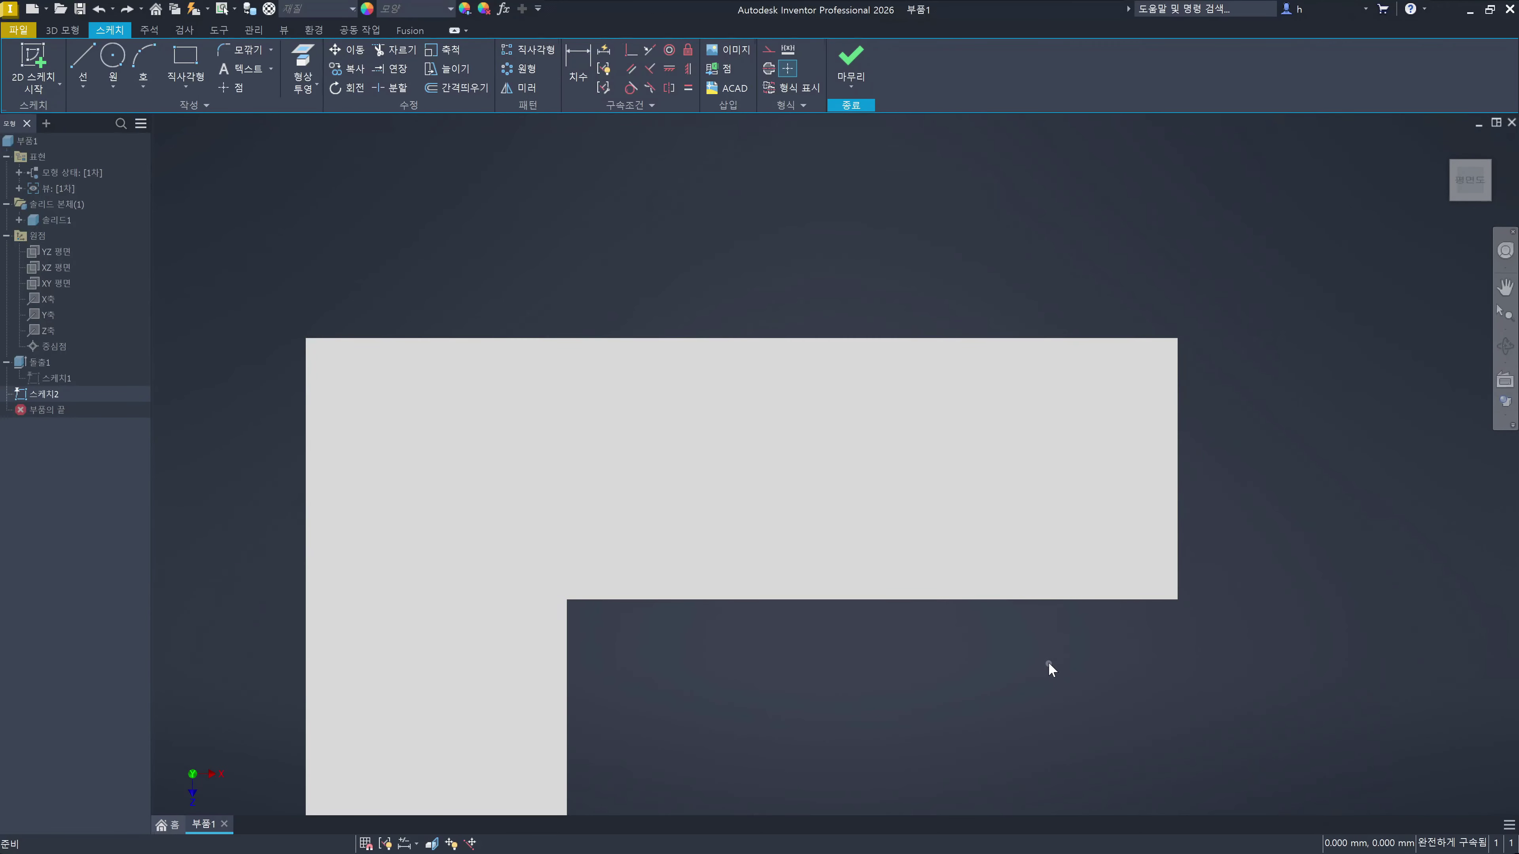
key("F7")
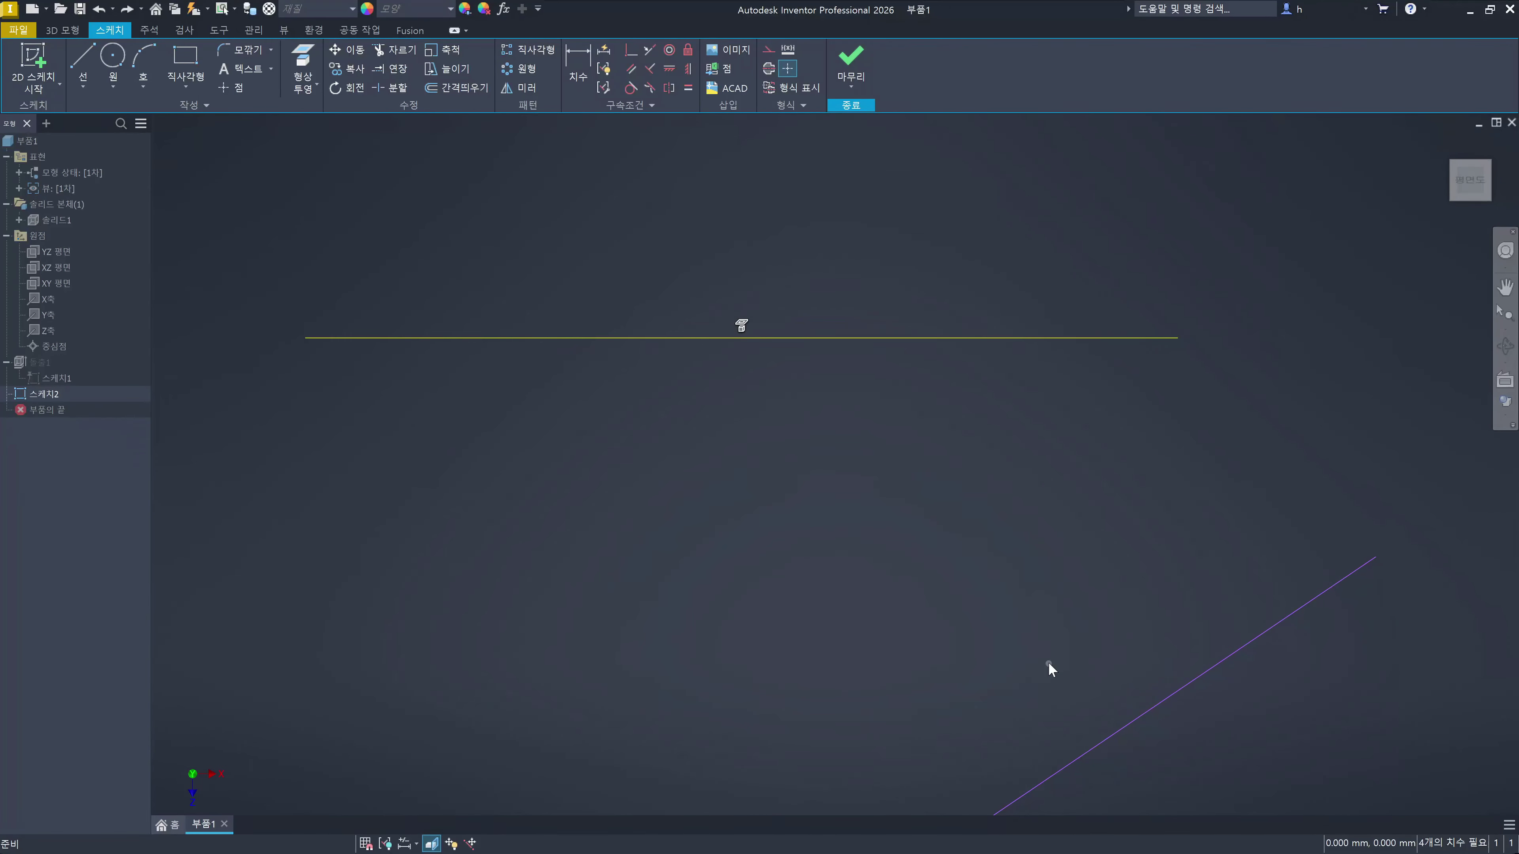
scroll(1059, 654, "down", 5)
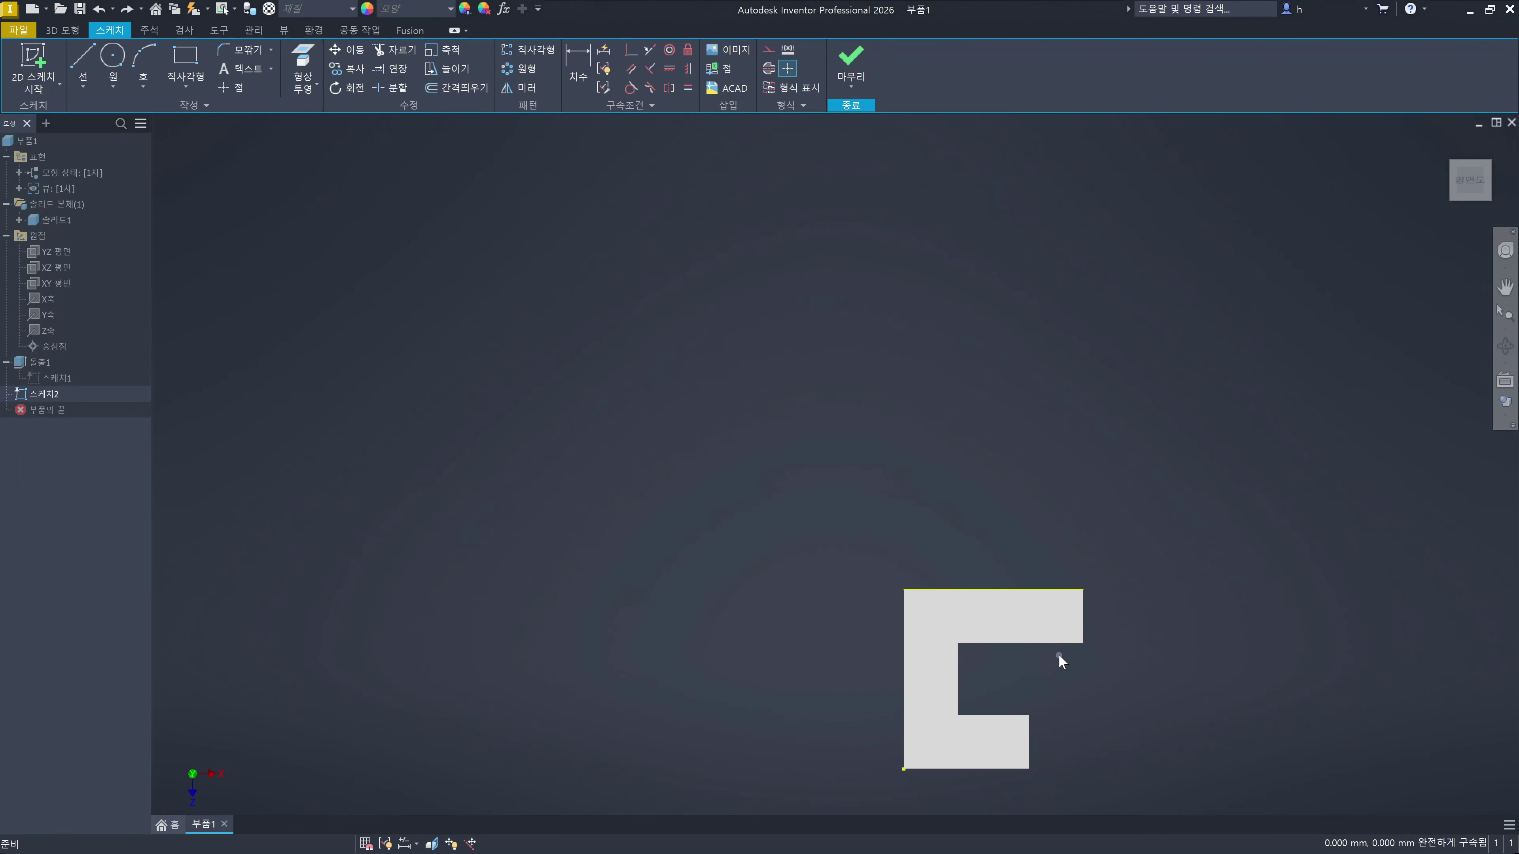
key("ctrl+z")
key("ctrl+z")
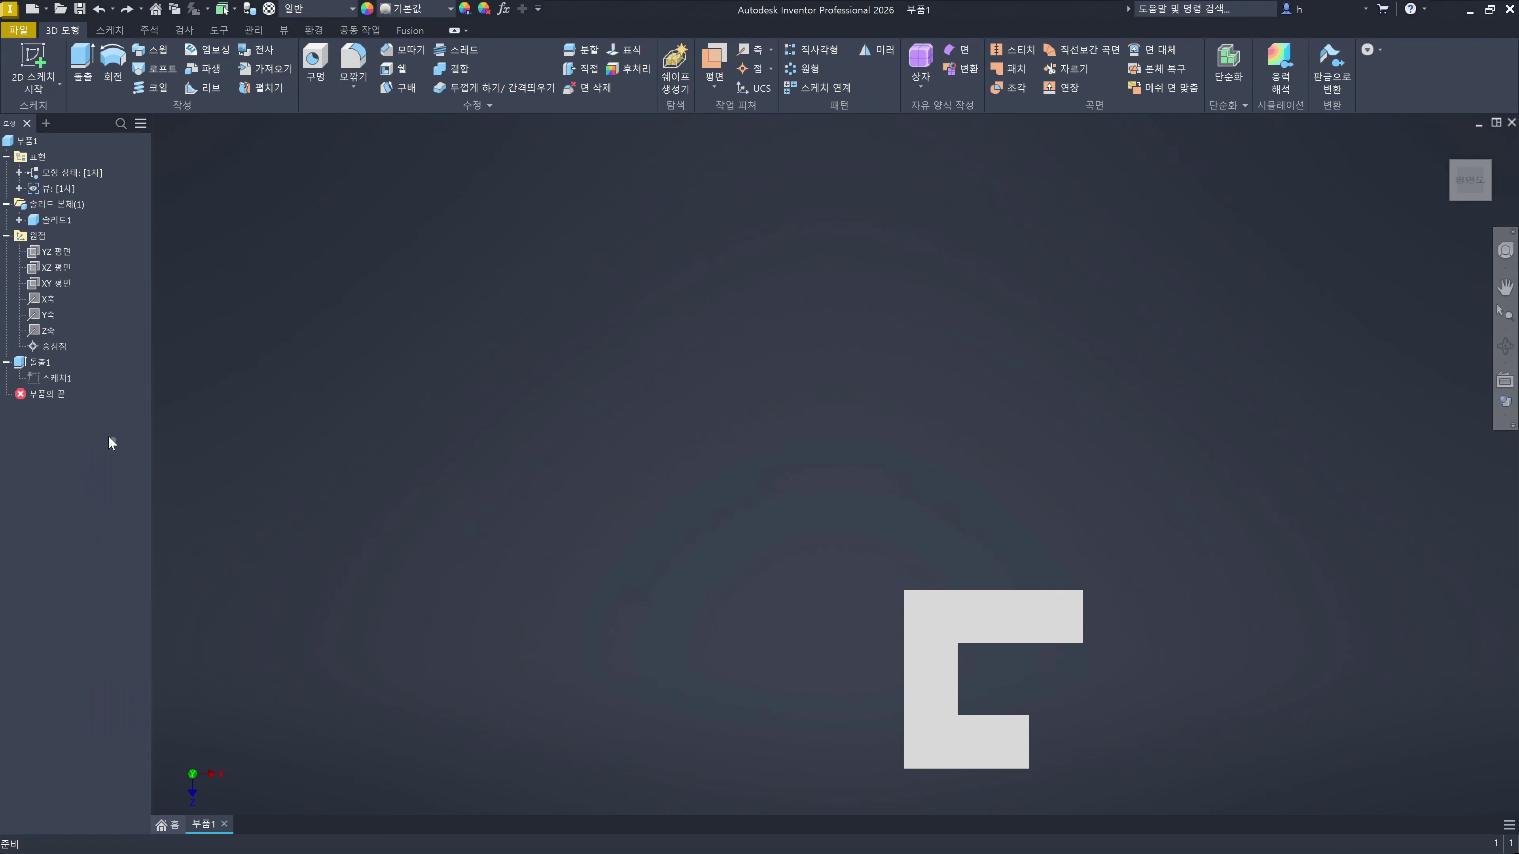
Step: Create a new sketch on the body's upper U-shaped face and finish it without drawing any geometry
left_click(6, 362)
left_click(1444, 142)
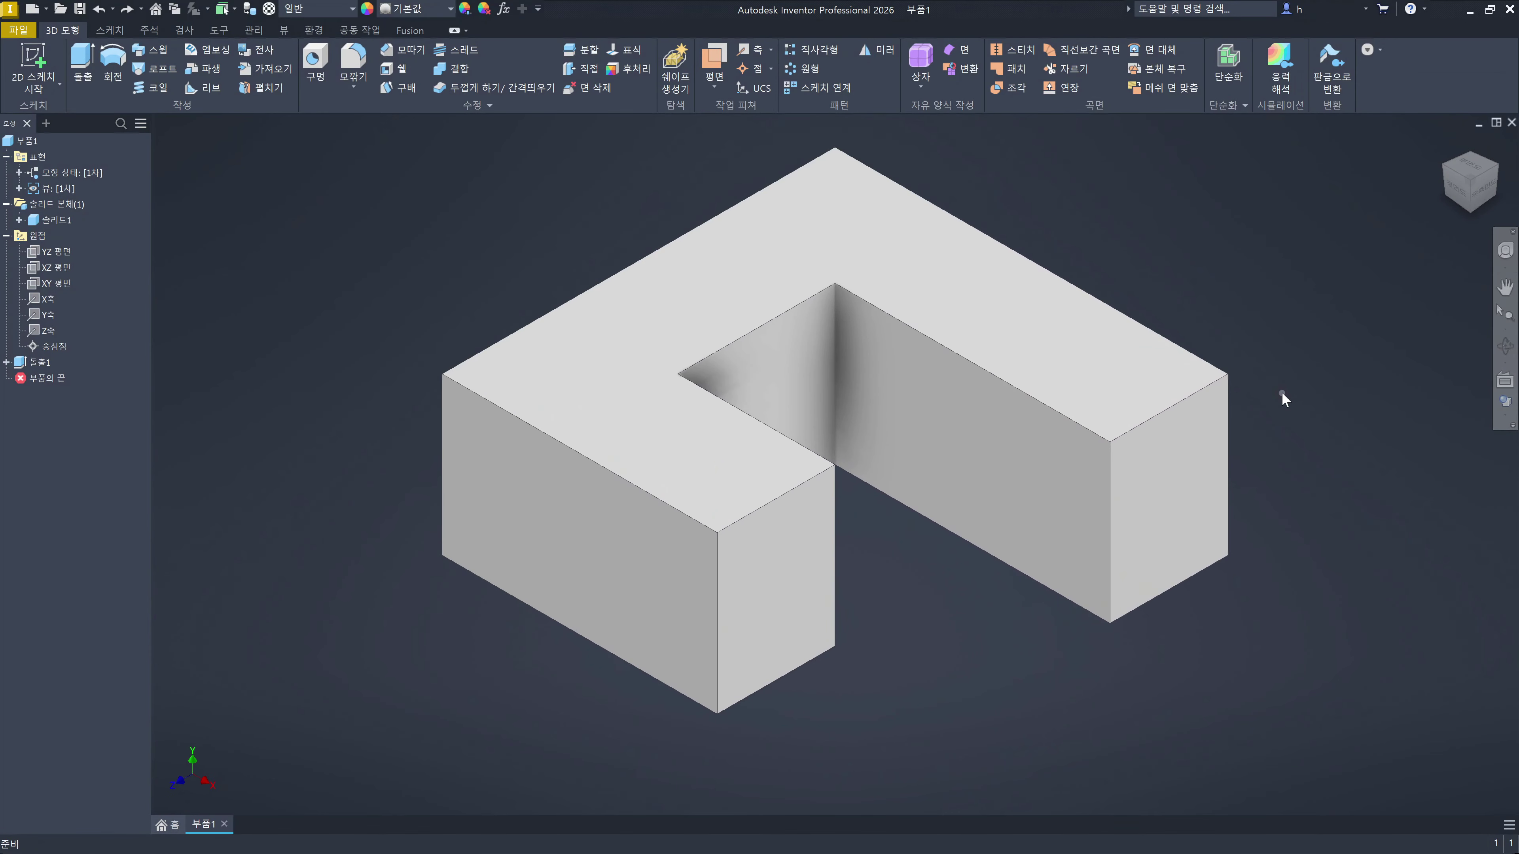
left_click(955, 270)
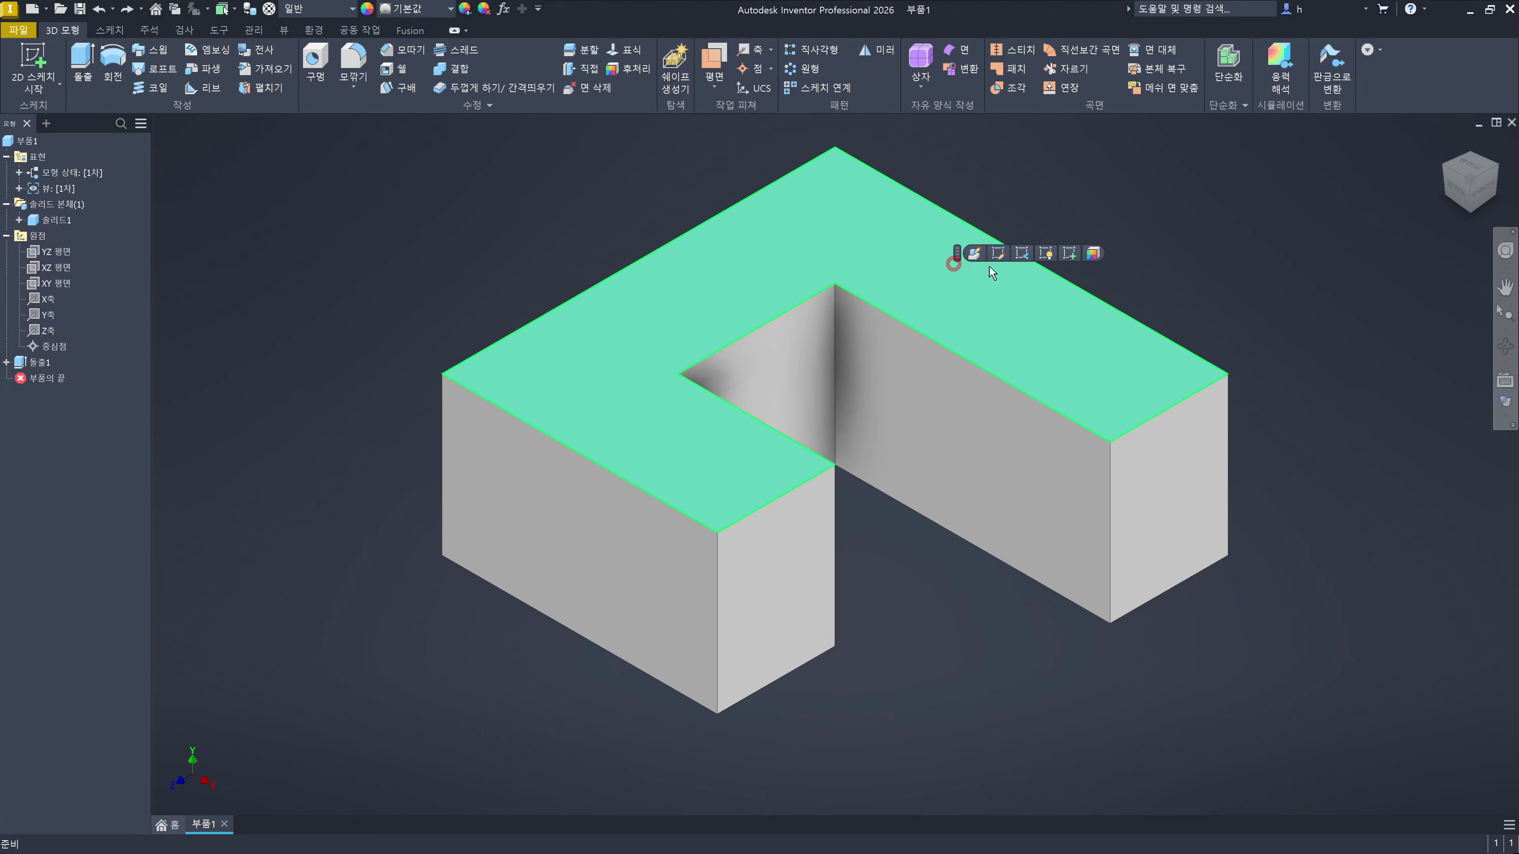
left_click(1070, 253)
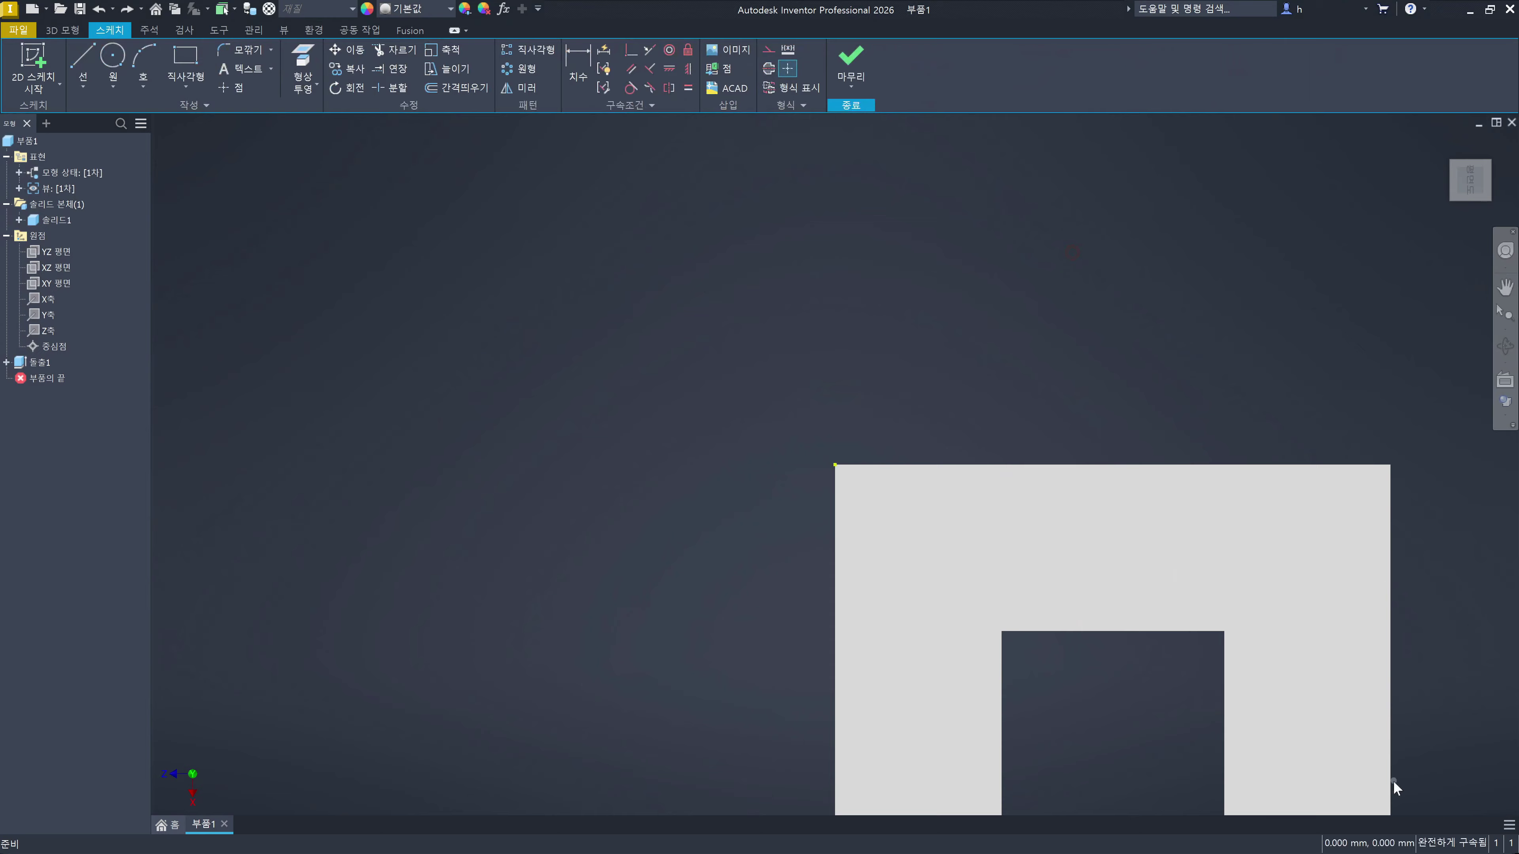
left_click(852, 60)
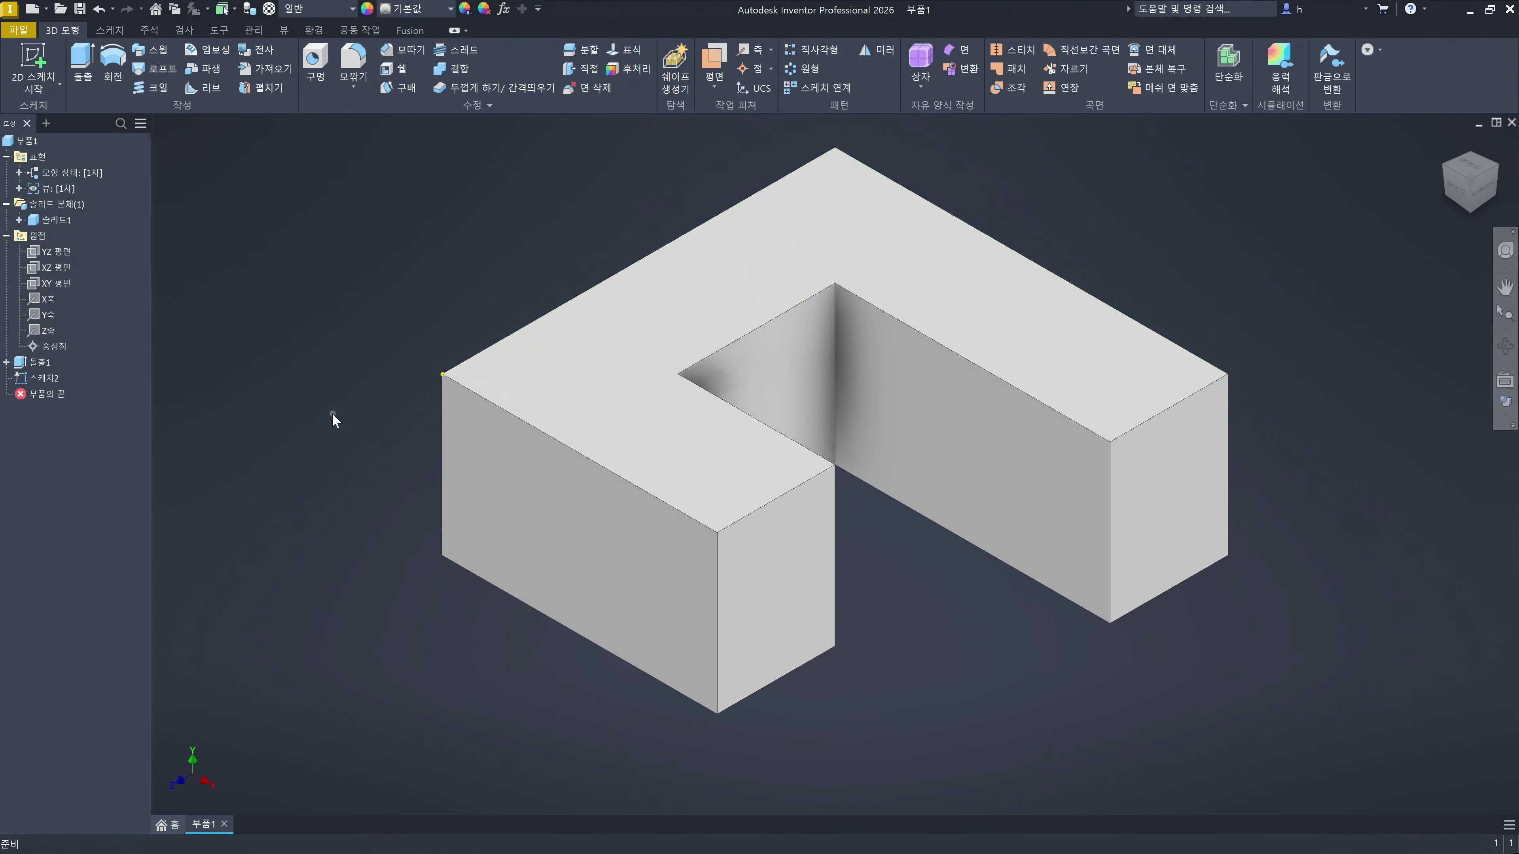
Step: Delete the empty second sketch from the part and clear the selection
left_click(59, 383)
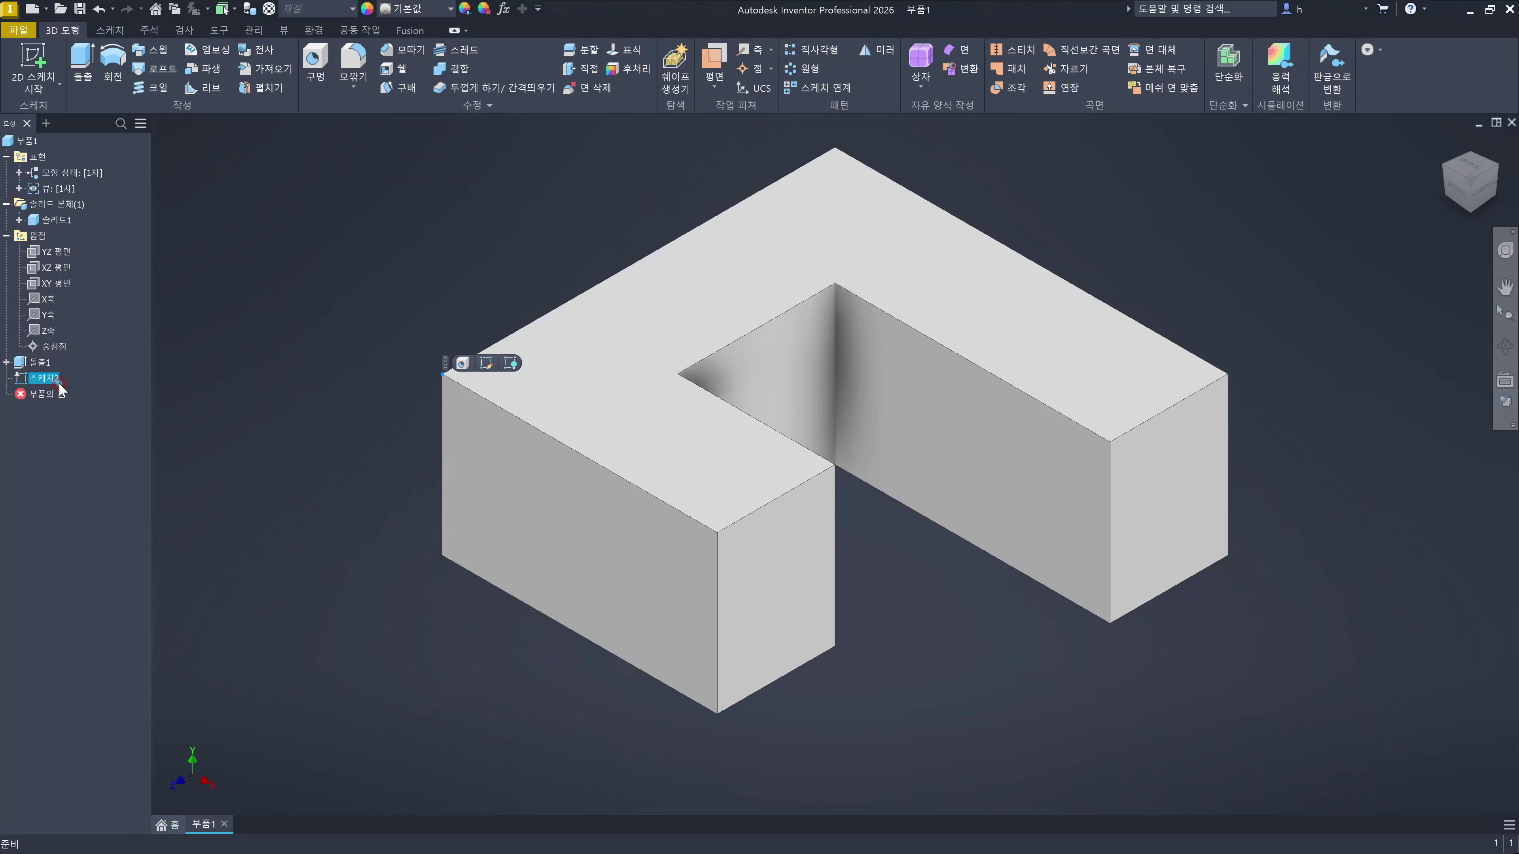
key("Delete")
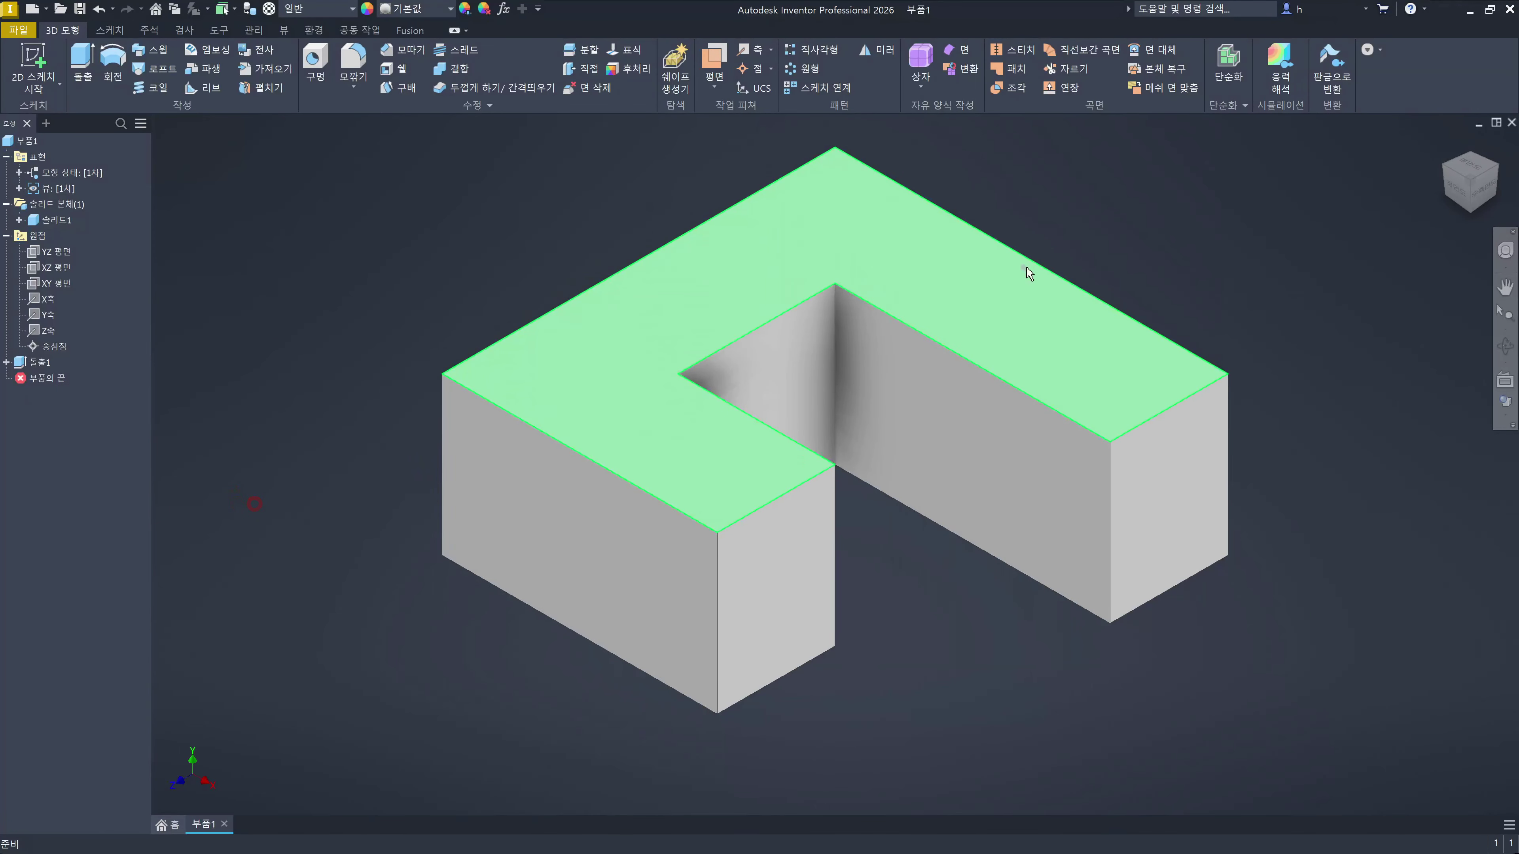
left_click(1150, 211)
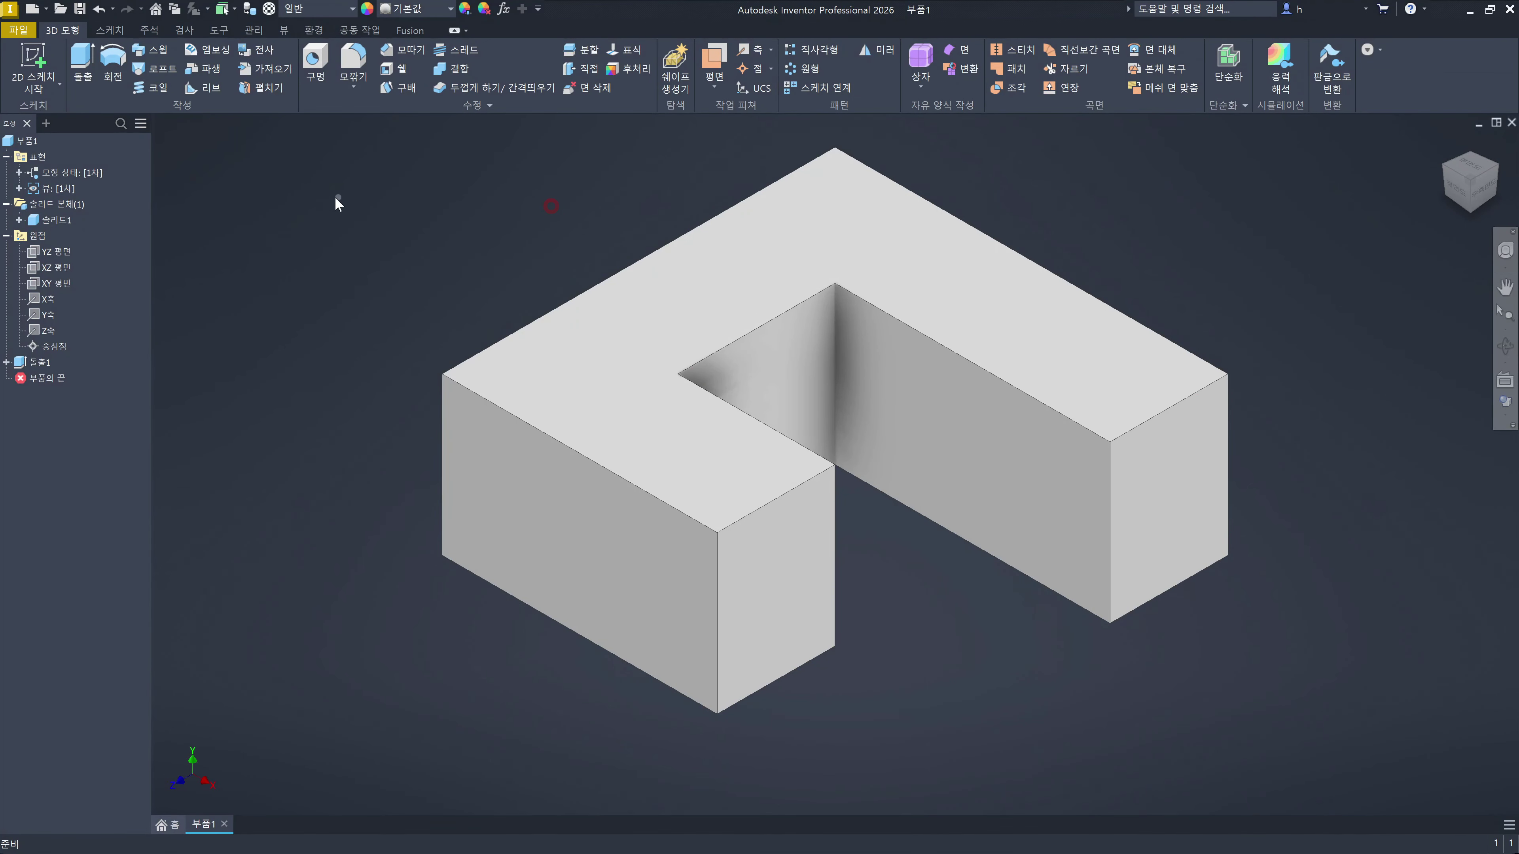
Step: Turn off the sketch application option "곡선 작성 시 모서리 자동투영" (autoproject edges during curve creation) and apply the change
left_click(219, 31)
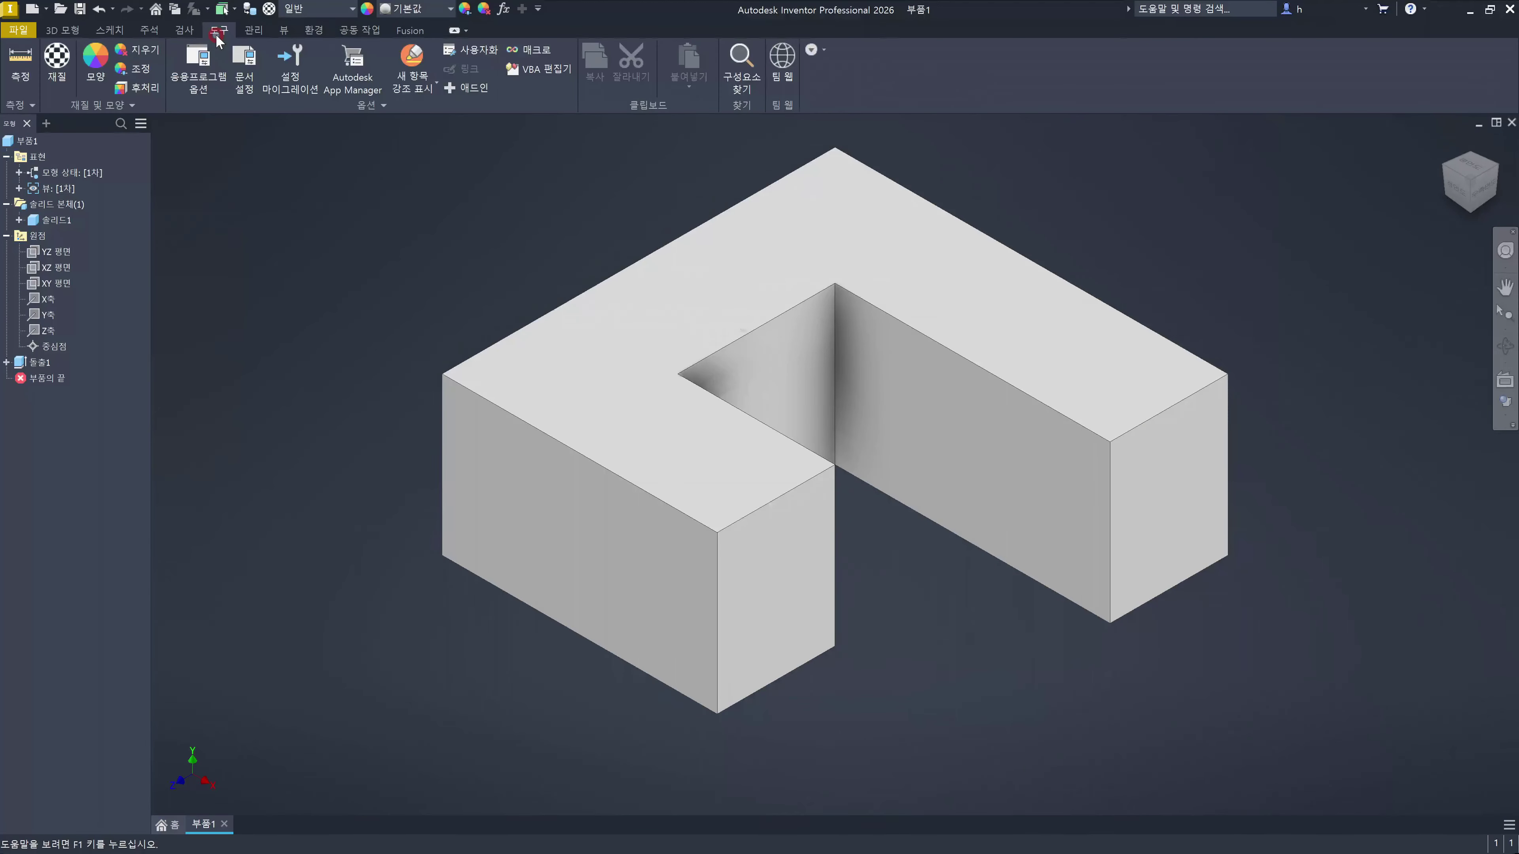
left_click(208, 65)
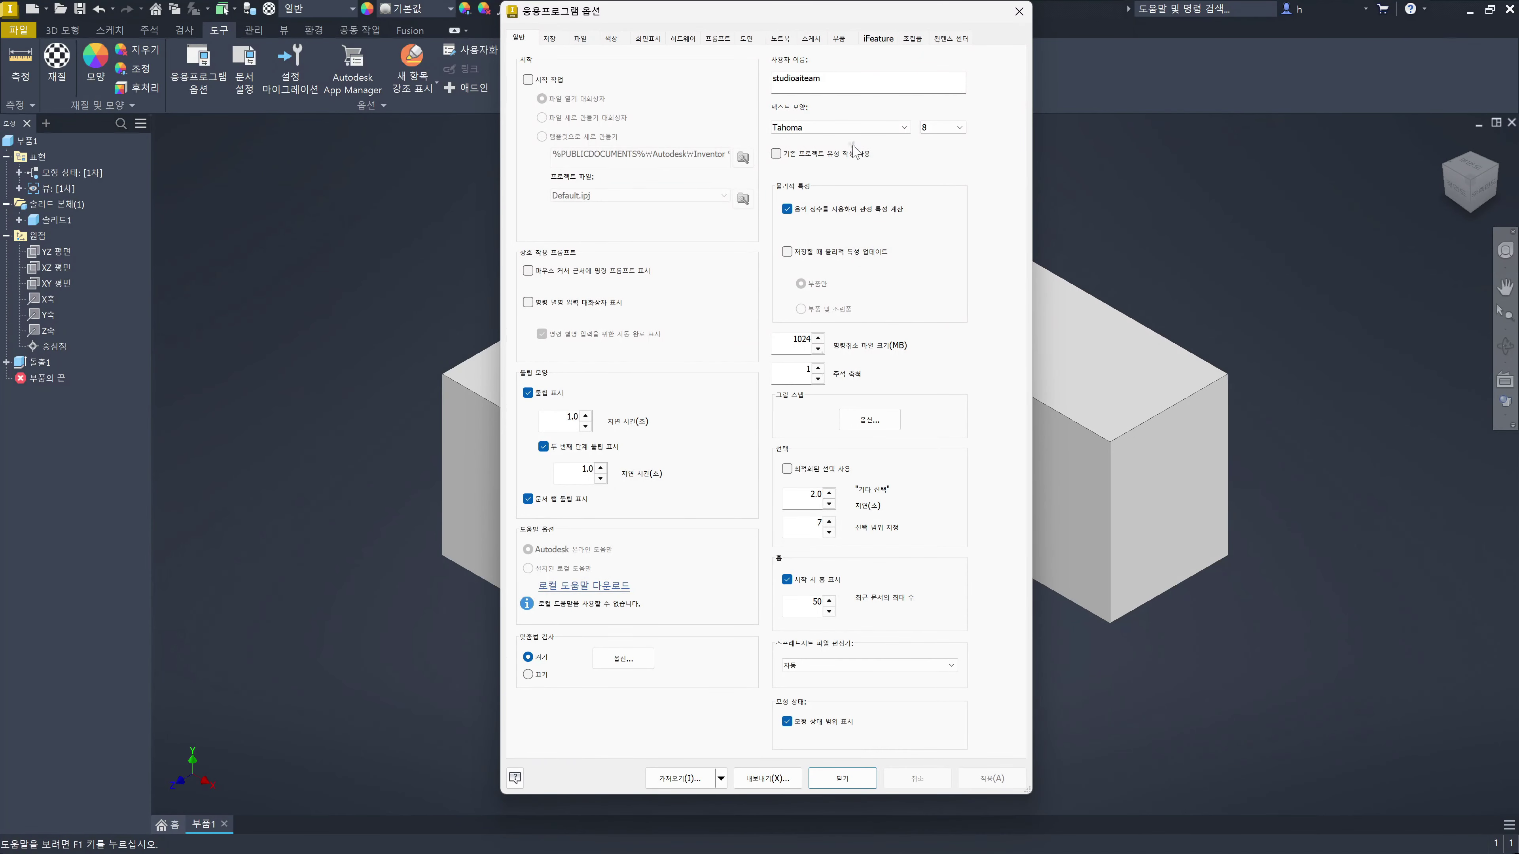
left_click(811, 40)
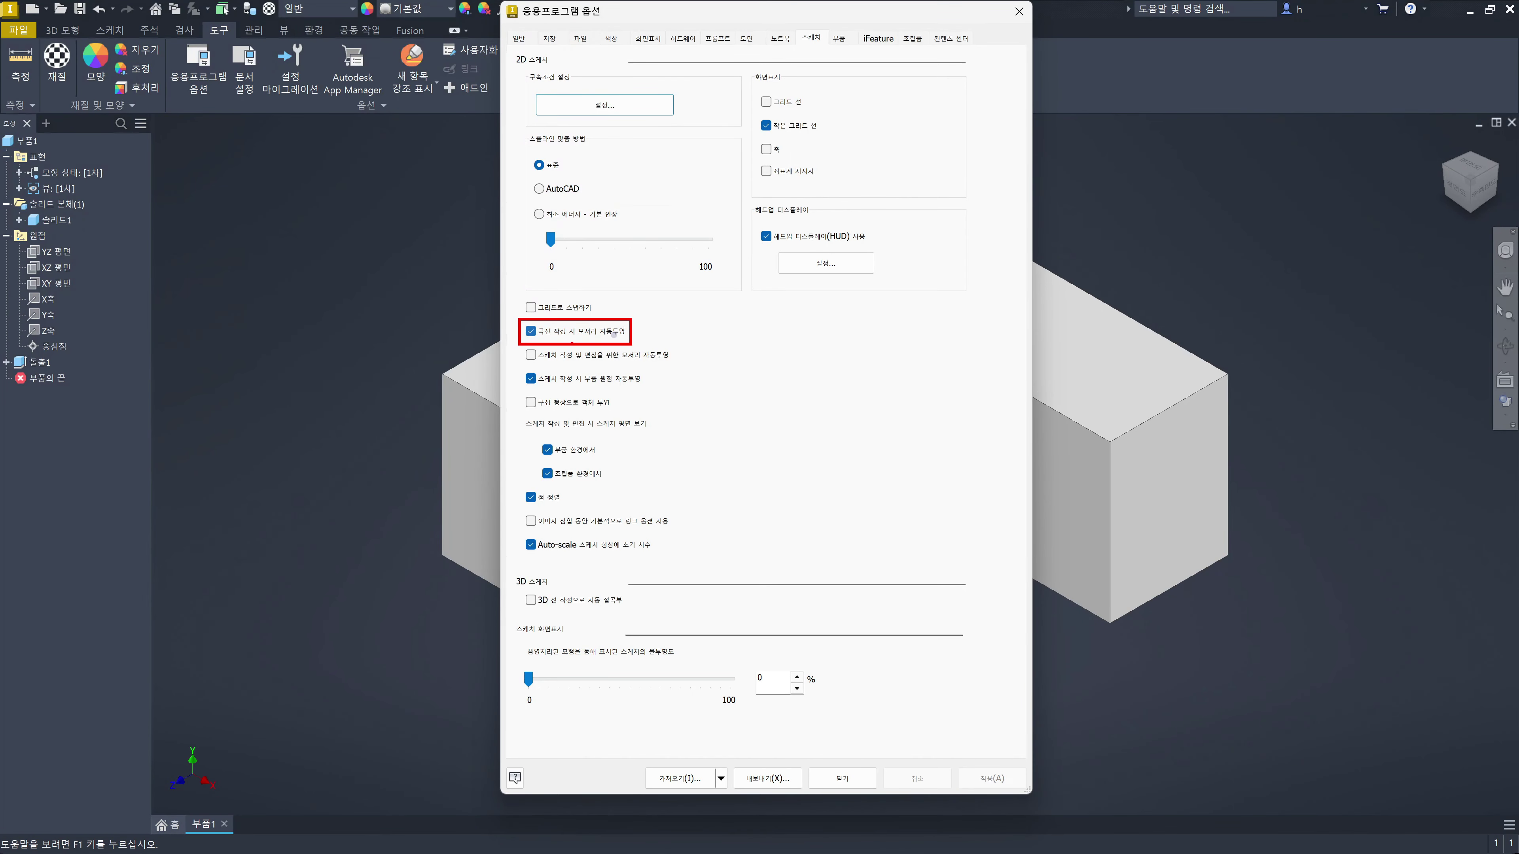
left_click(531, 331)
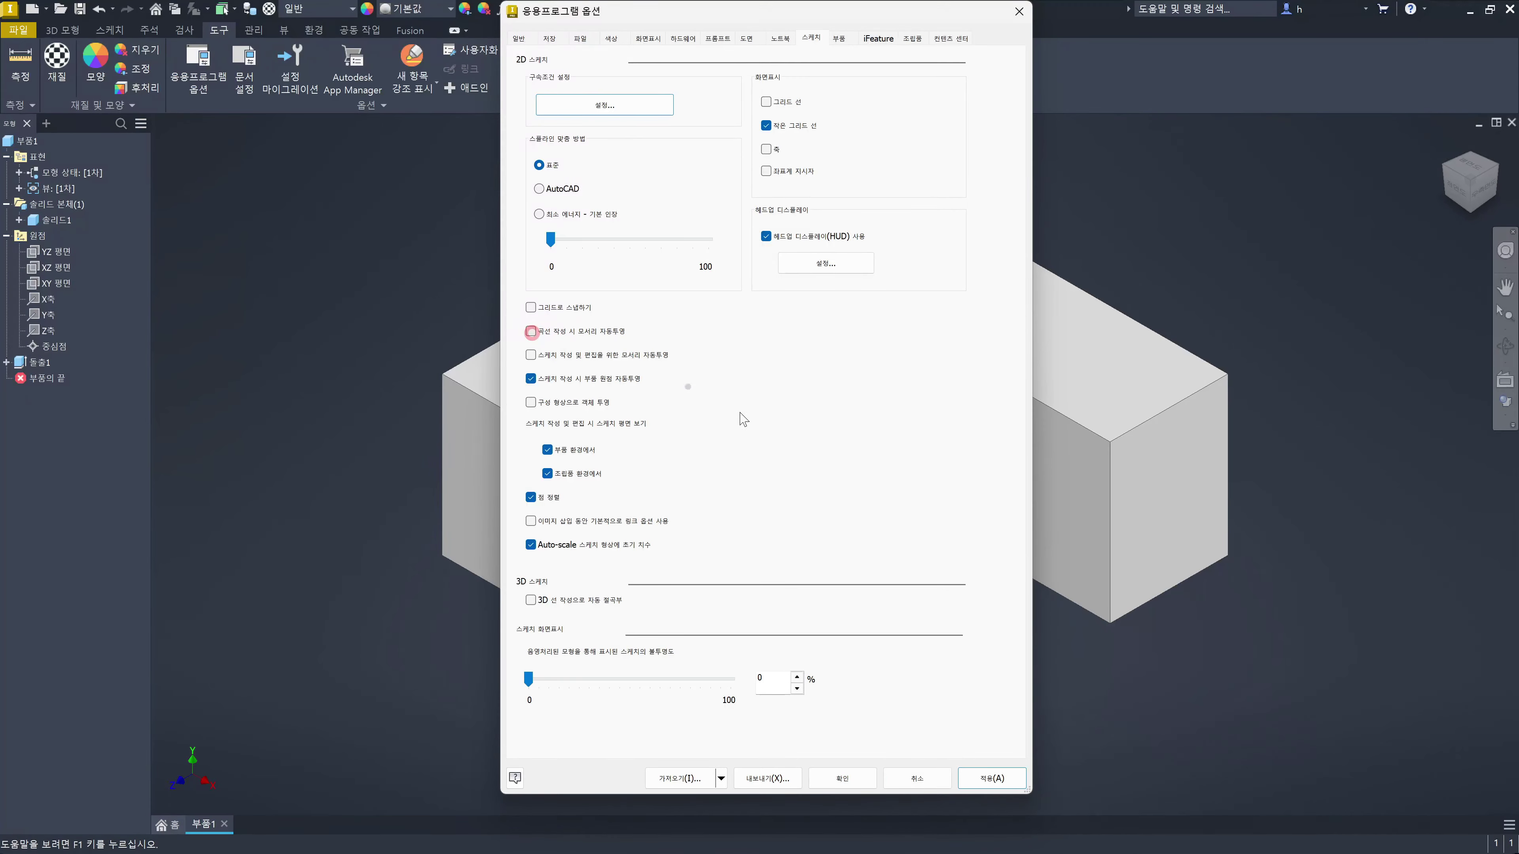
left_click(981, 775)
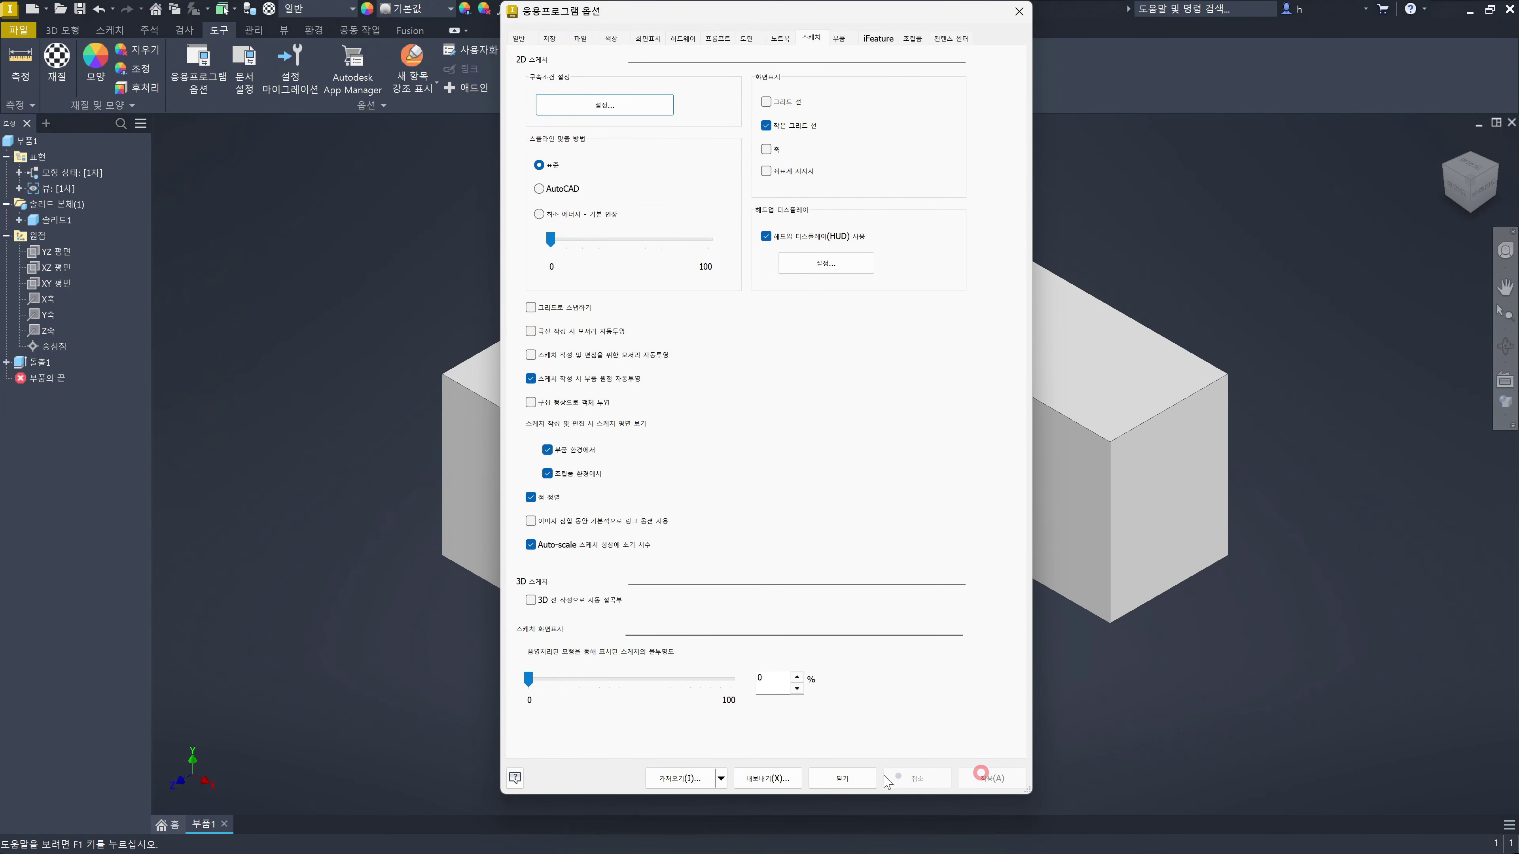
left_click(856, 777)
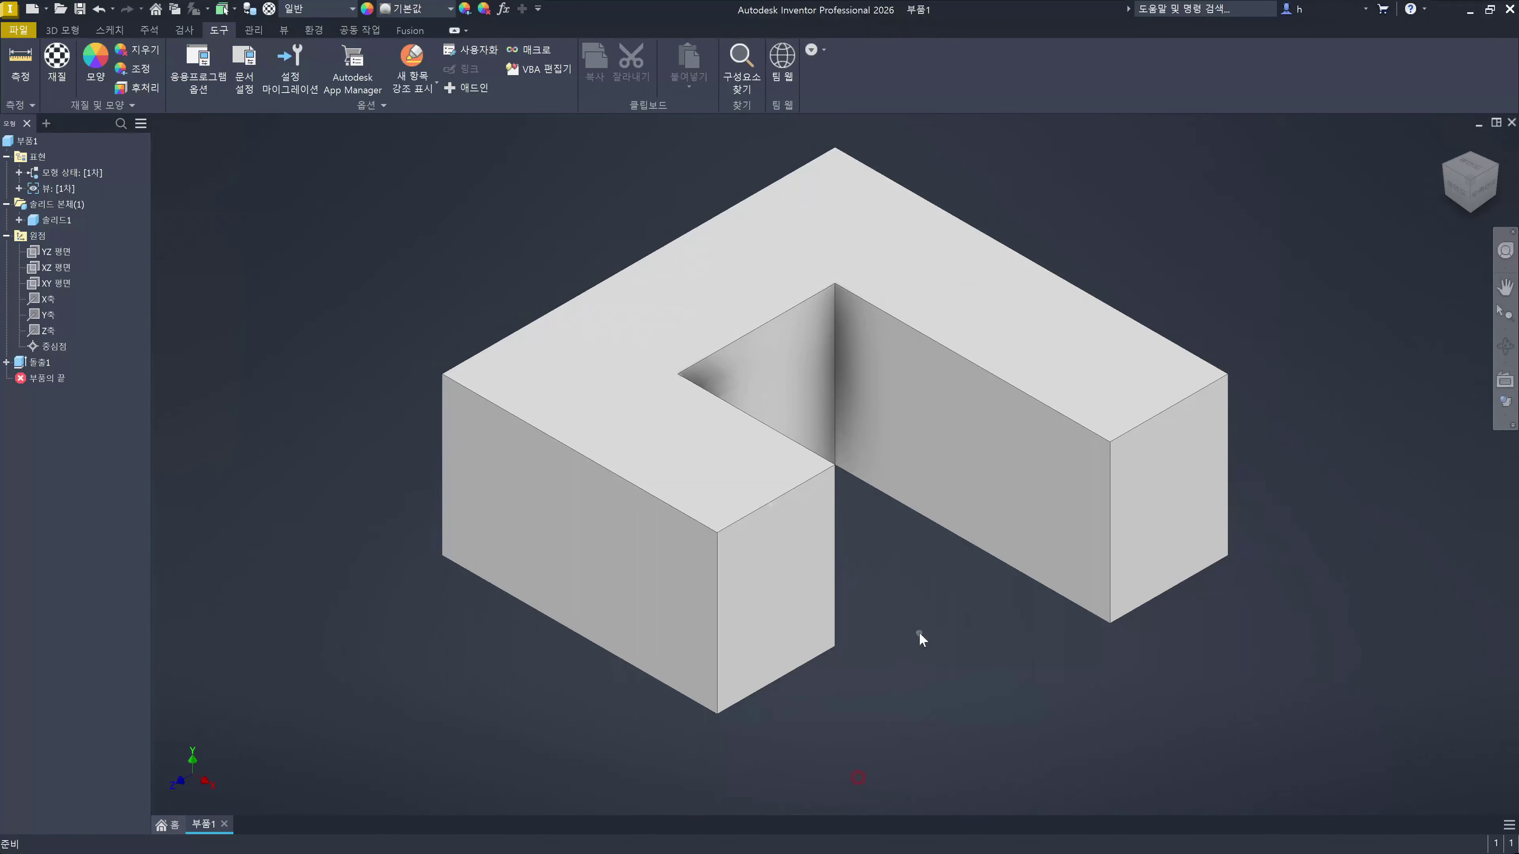
Step: Create a sketch on the body's upper U-shaped face and draw a vertical line about 29 mm long across the longer arm
left_click(1021, 332)
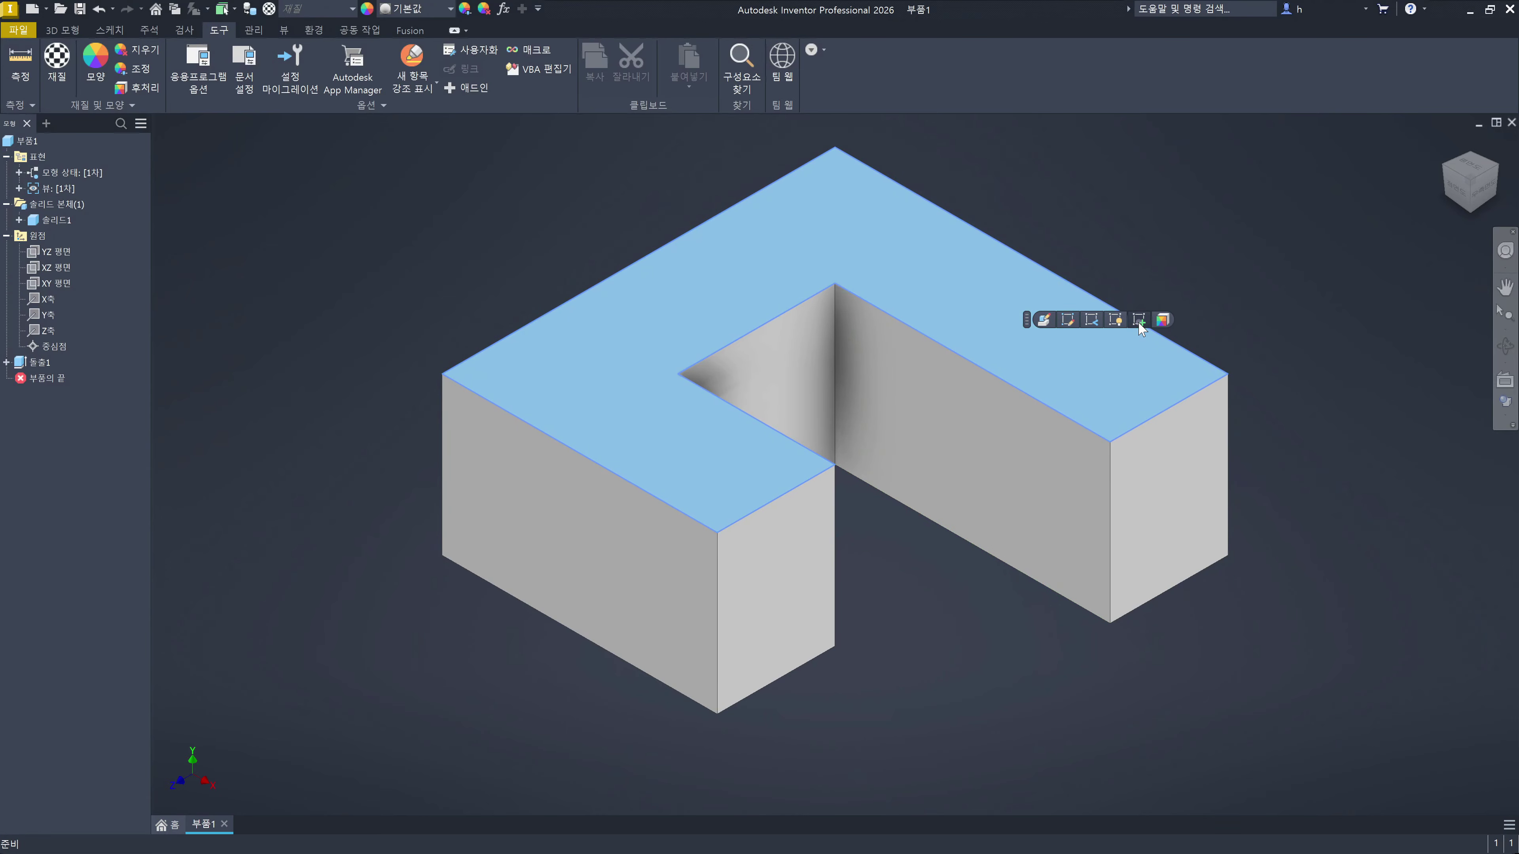
left_click(1139, 322)
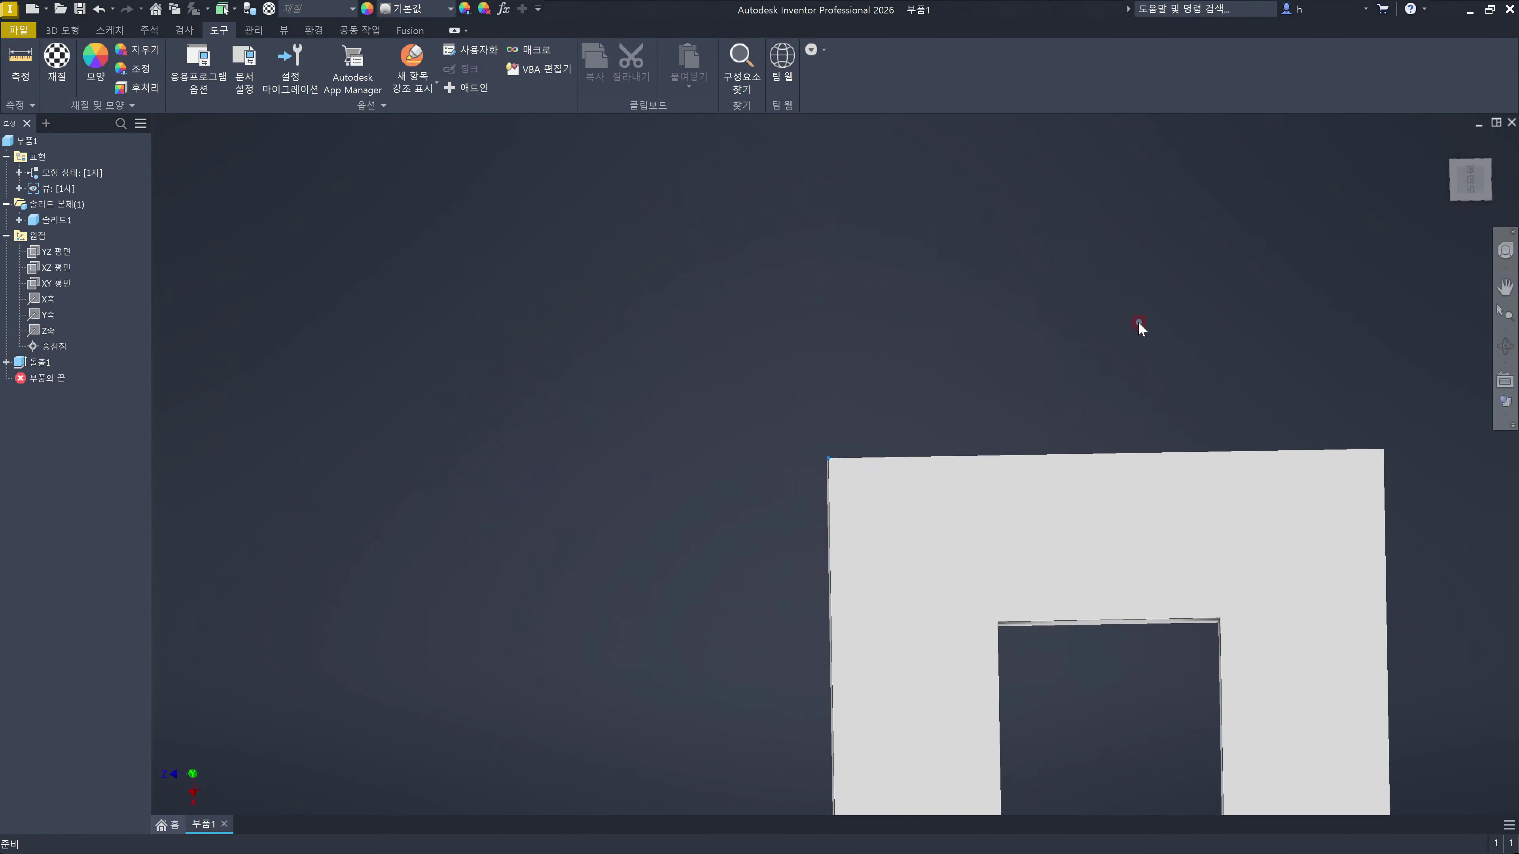
left_click(1438, 173)
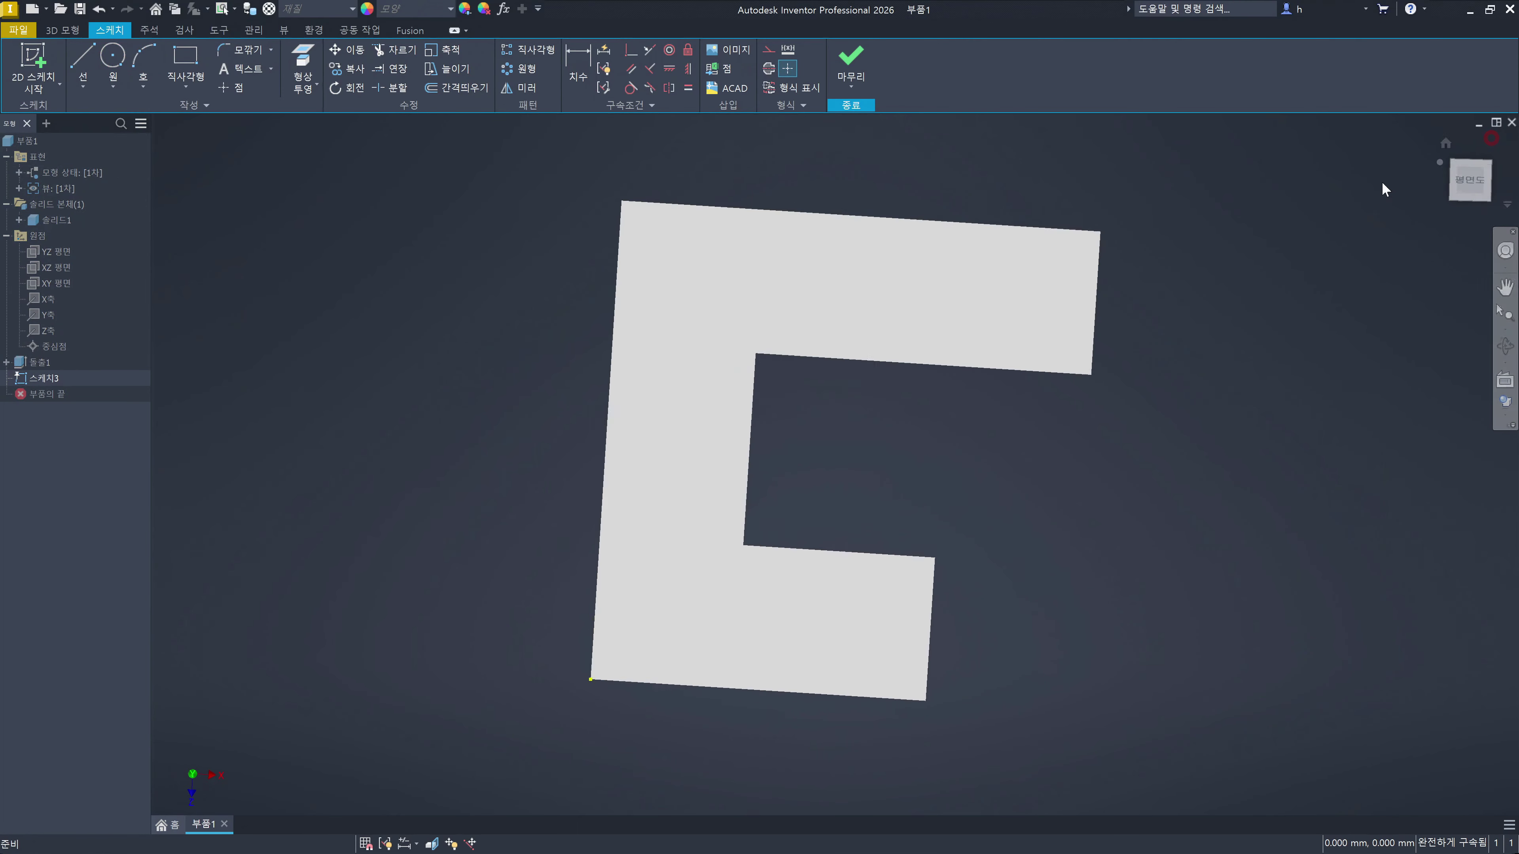
left_click(84, 76)
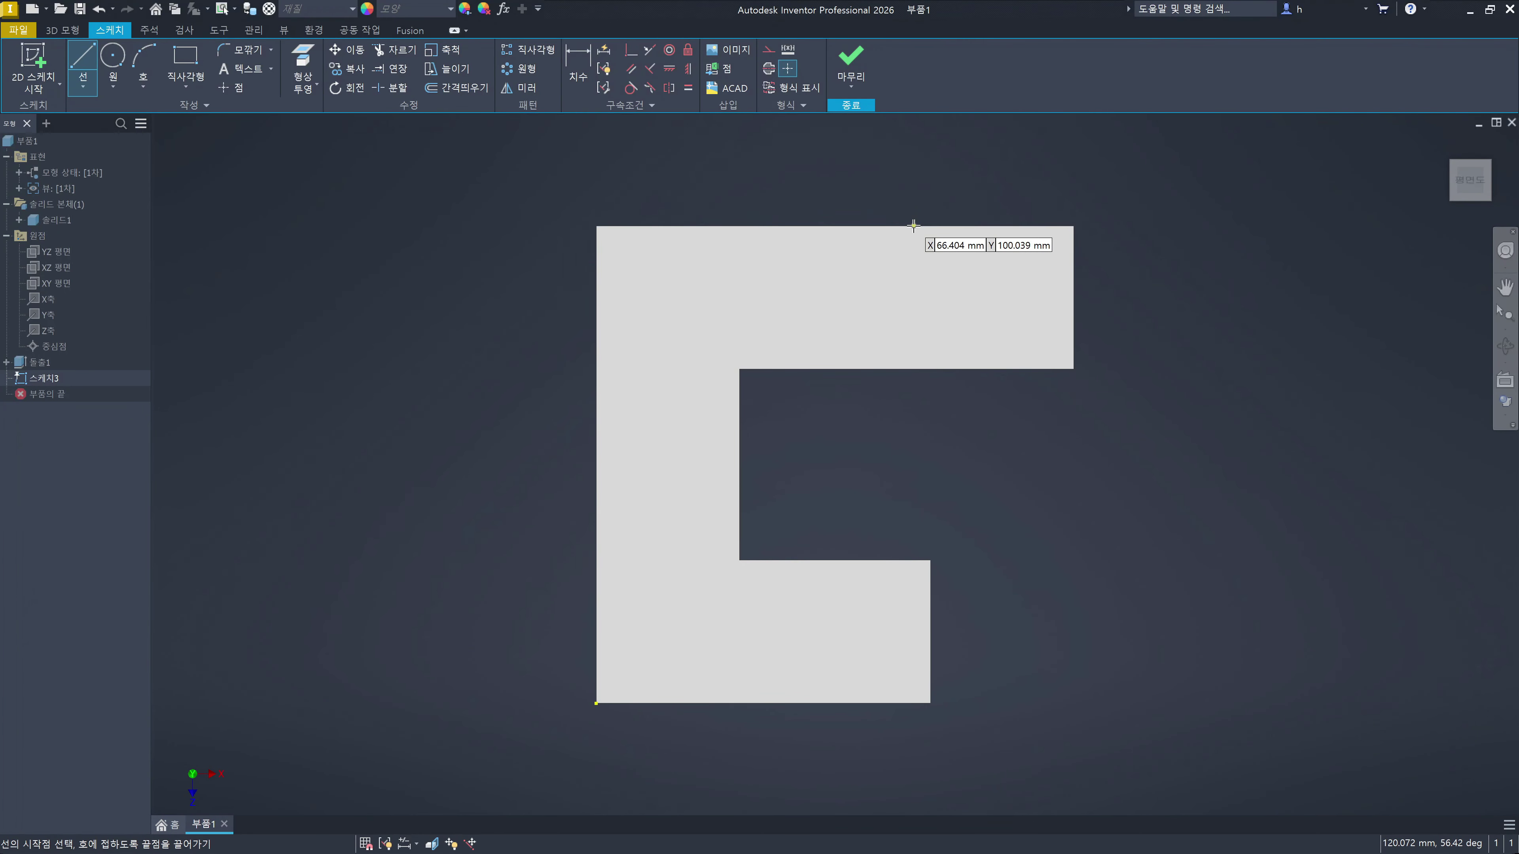
left_click(913, 226)
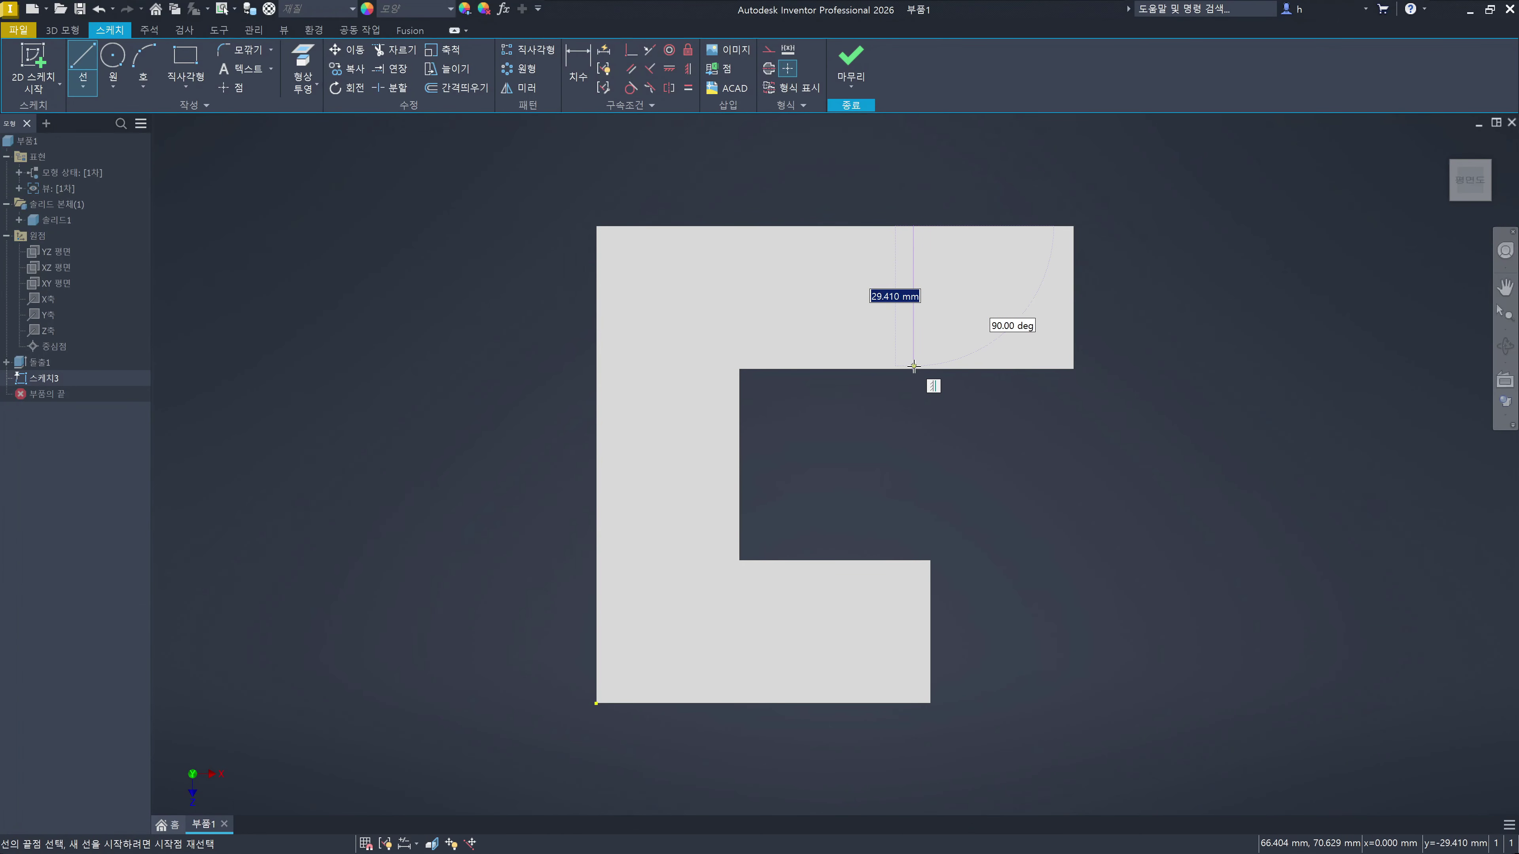
left_click(913, 368)
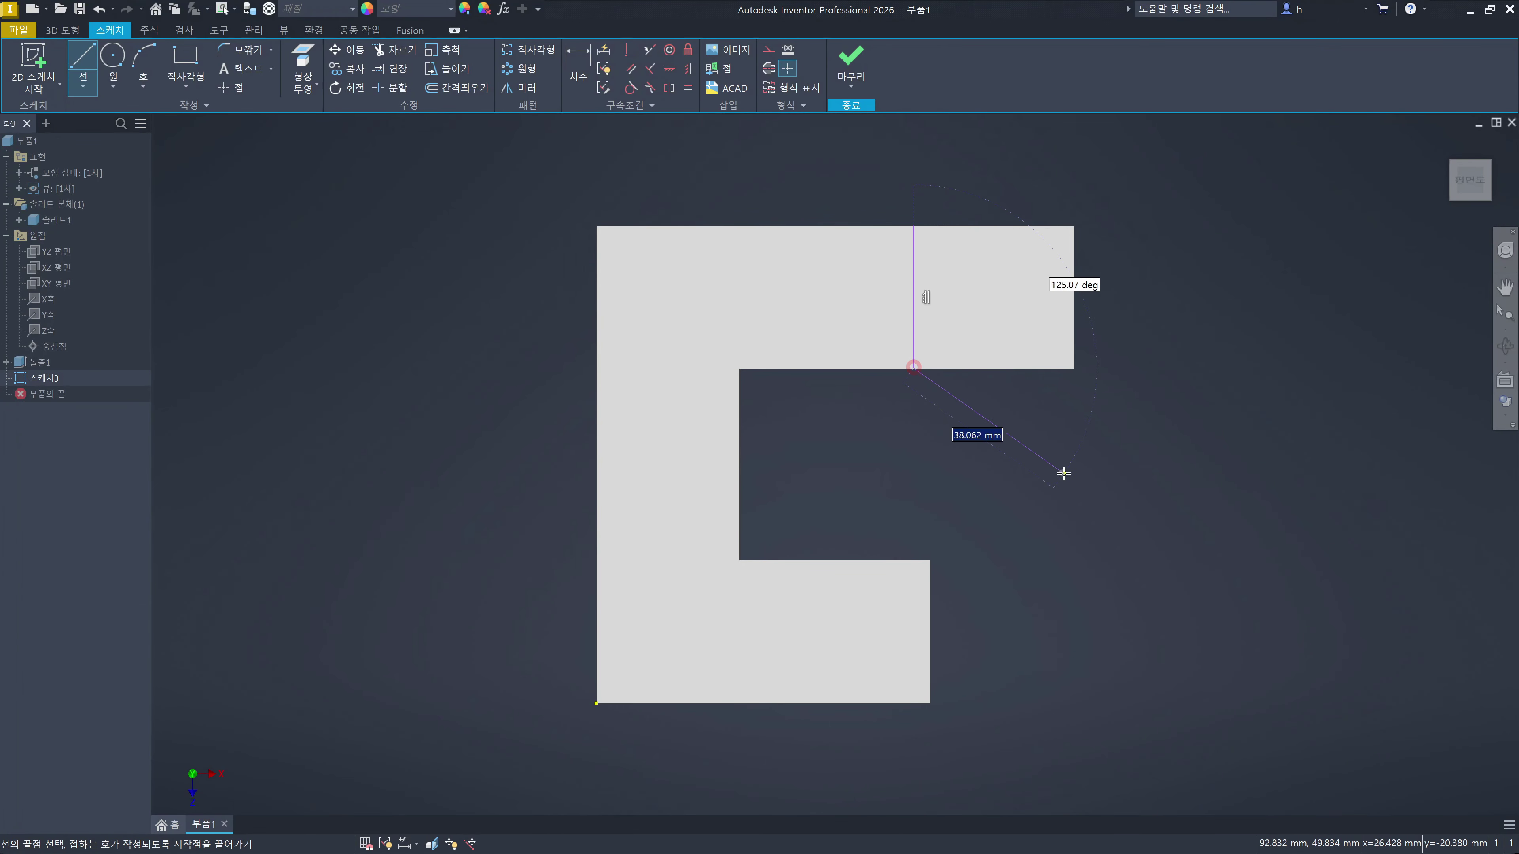
key("Escape")
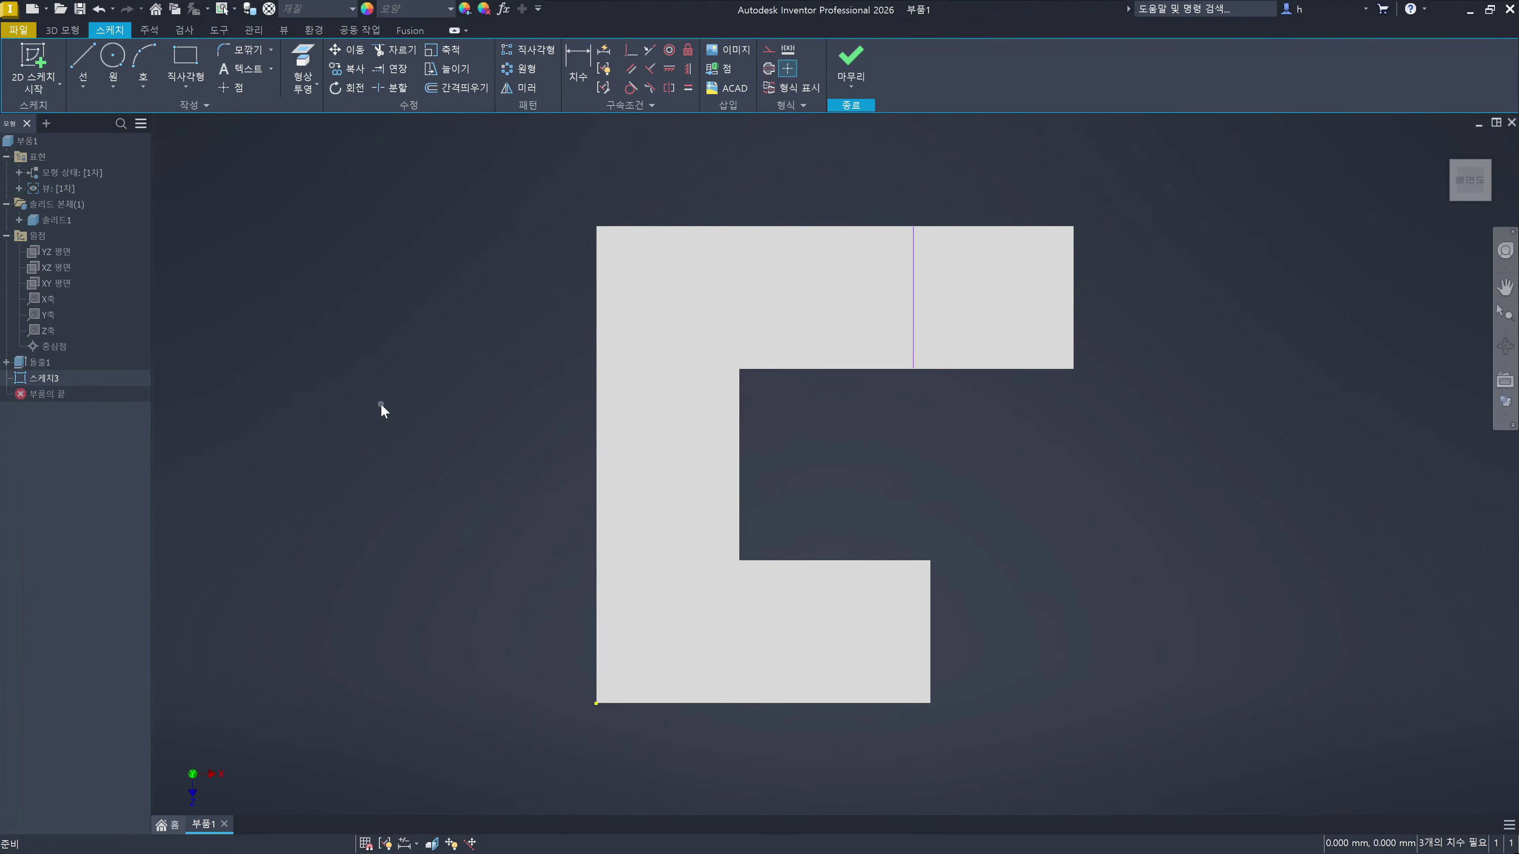
Step: Hide the solid body and stretch the vertical line's upper endpoint beyond the longer arm's outer edge
left_click(63, 226)
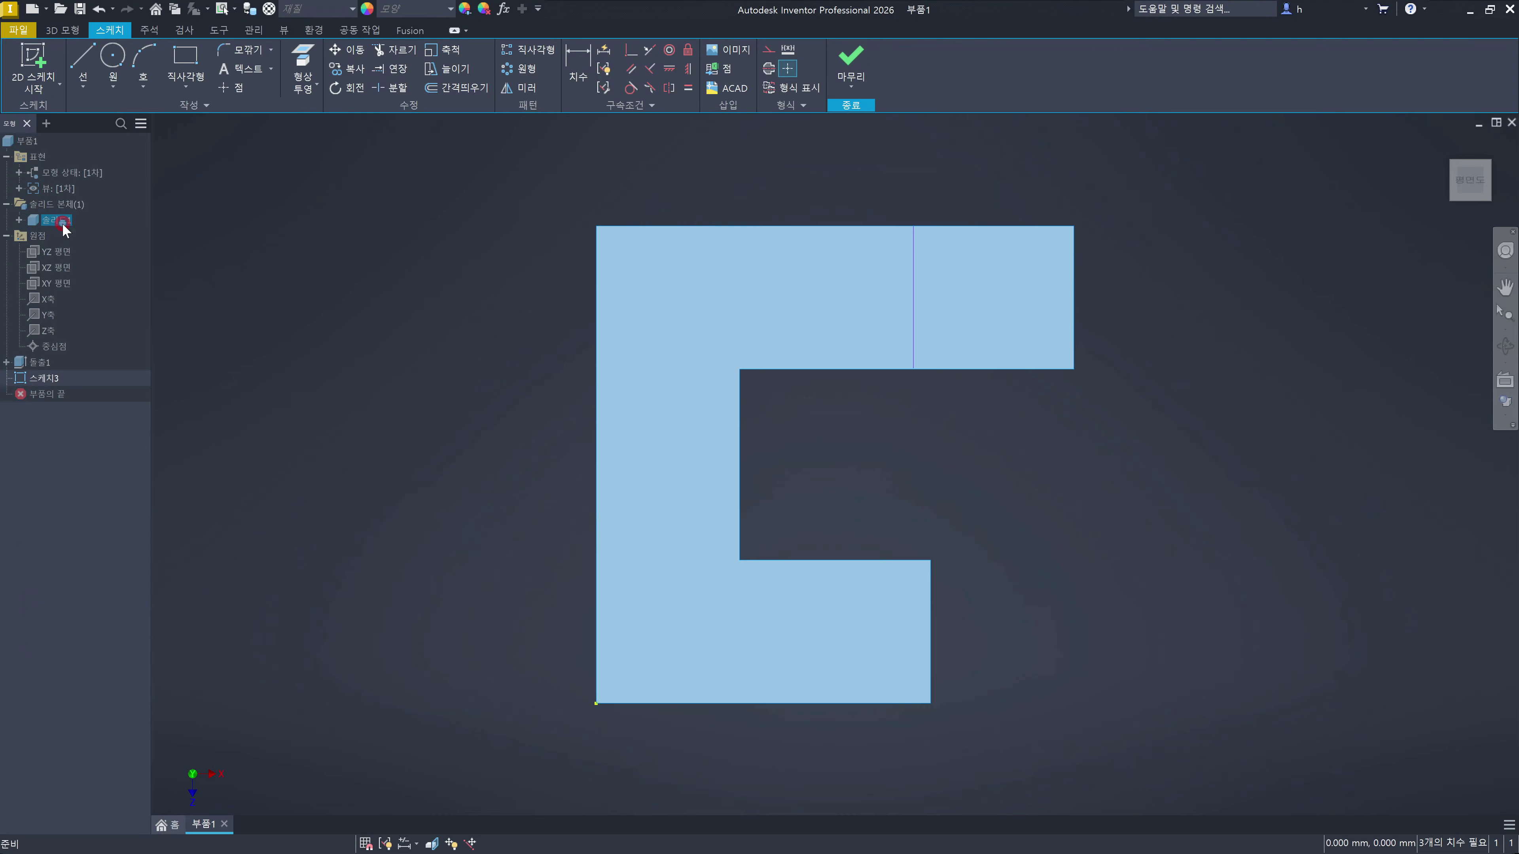
key("alt+v")
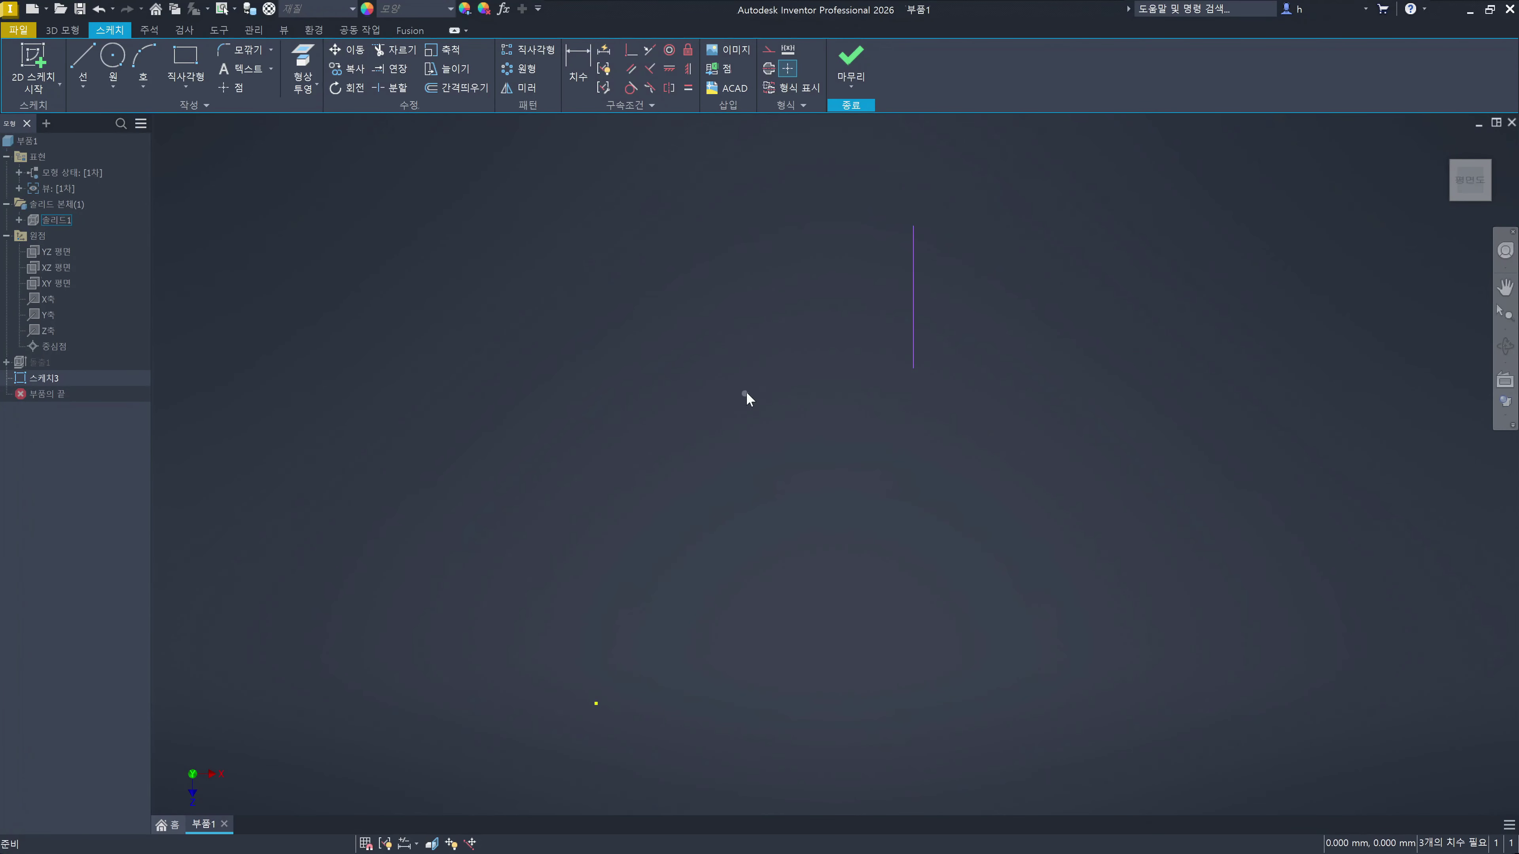
left_click(1048, 380)
left_click_drag(917, 226, 910, 171)
left_click(959, 246)
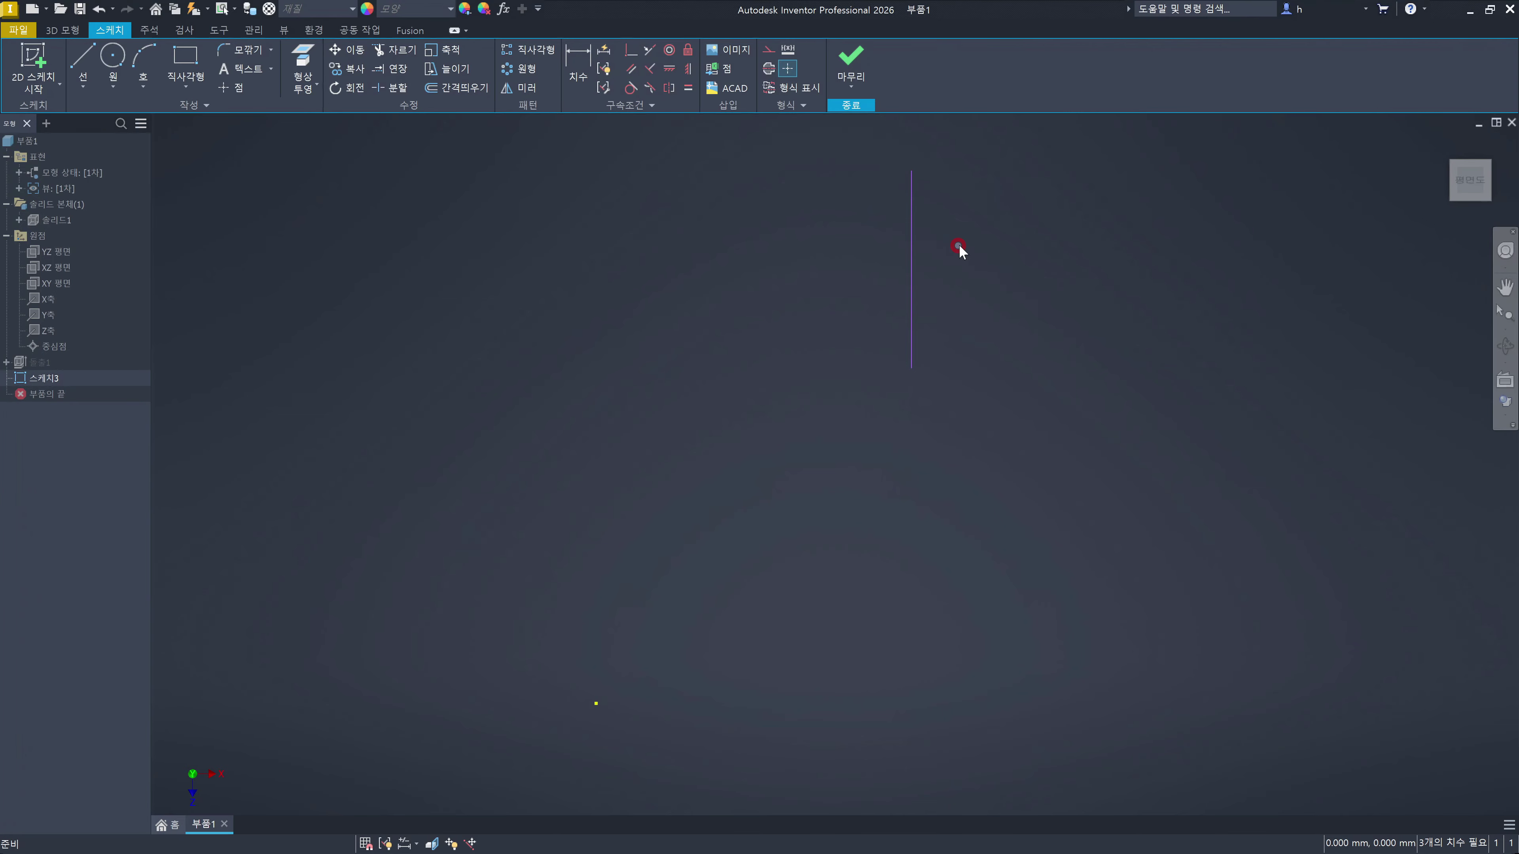
left_click(563, 250)
Step: Show the solid body again and project the longer arm's outer and inner edges into the sketch
left_click(57, 221)
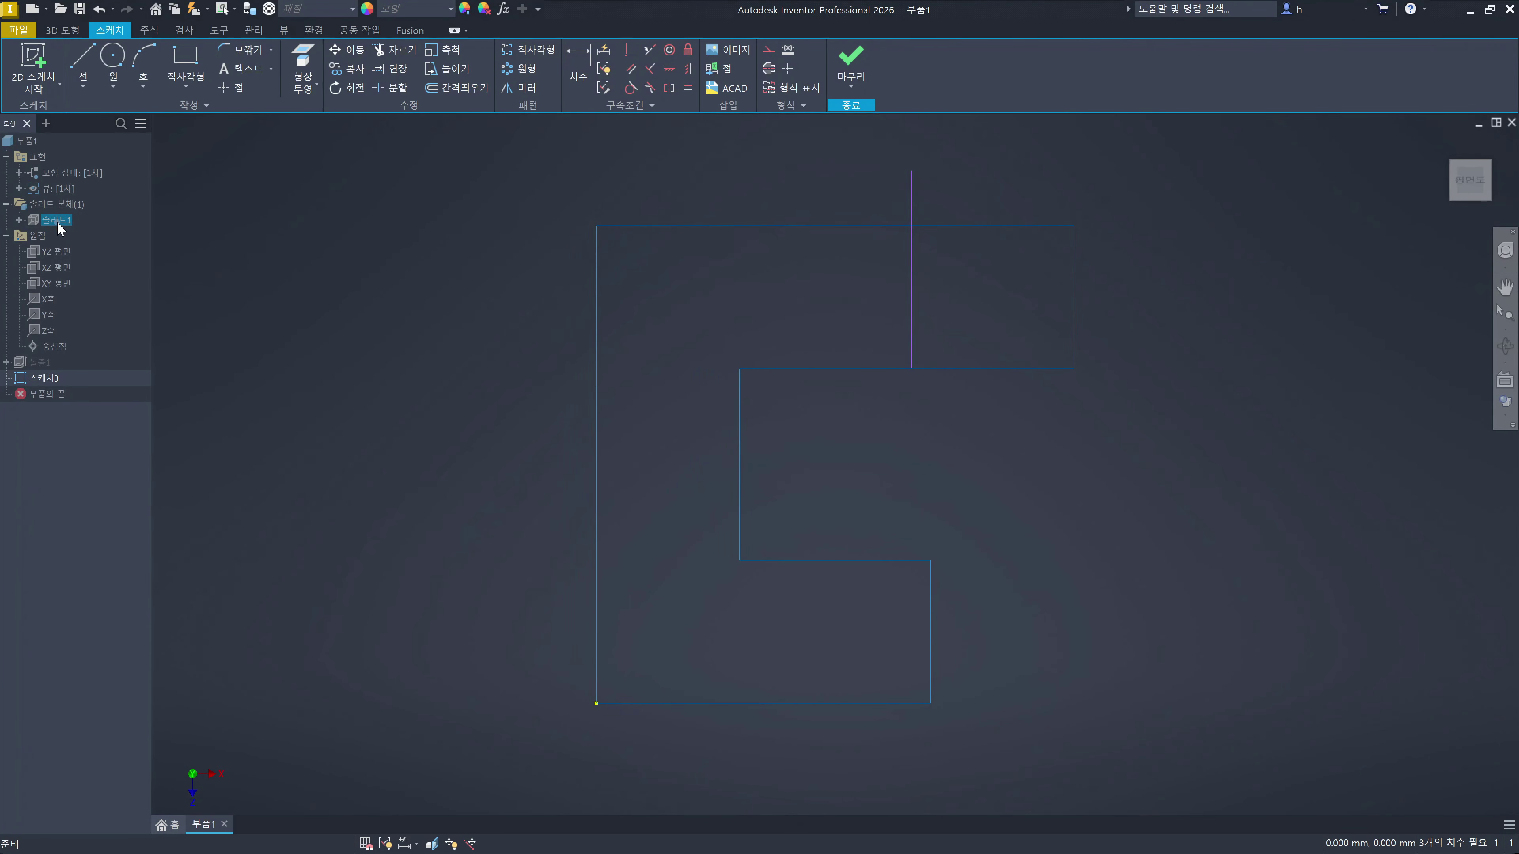
key("alt+v")
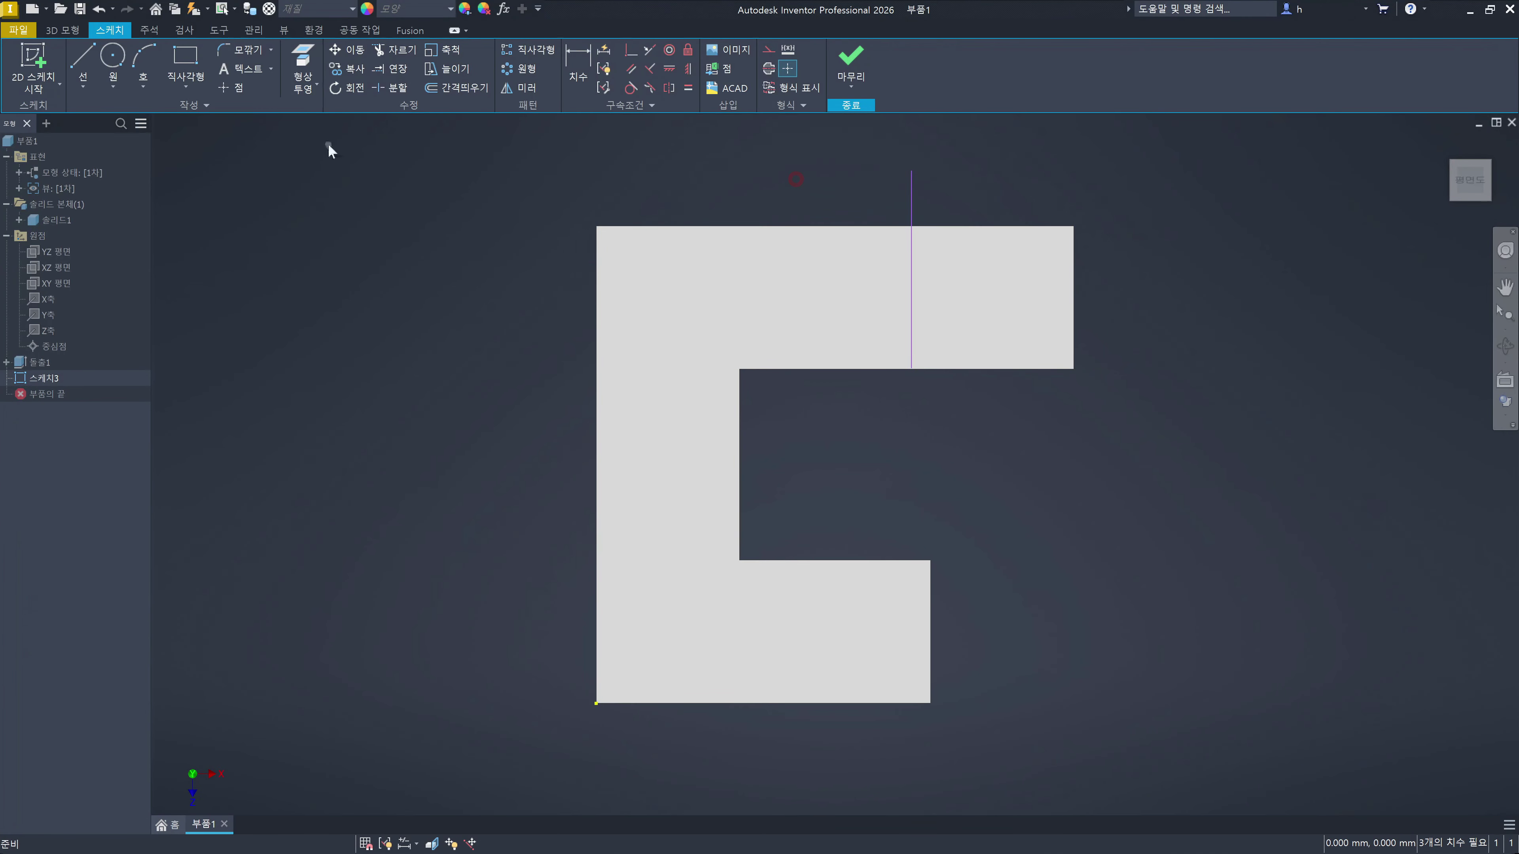
left_click(305, 66)
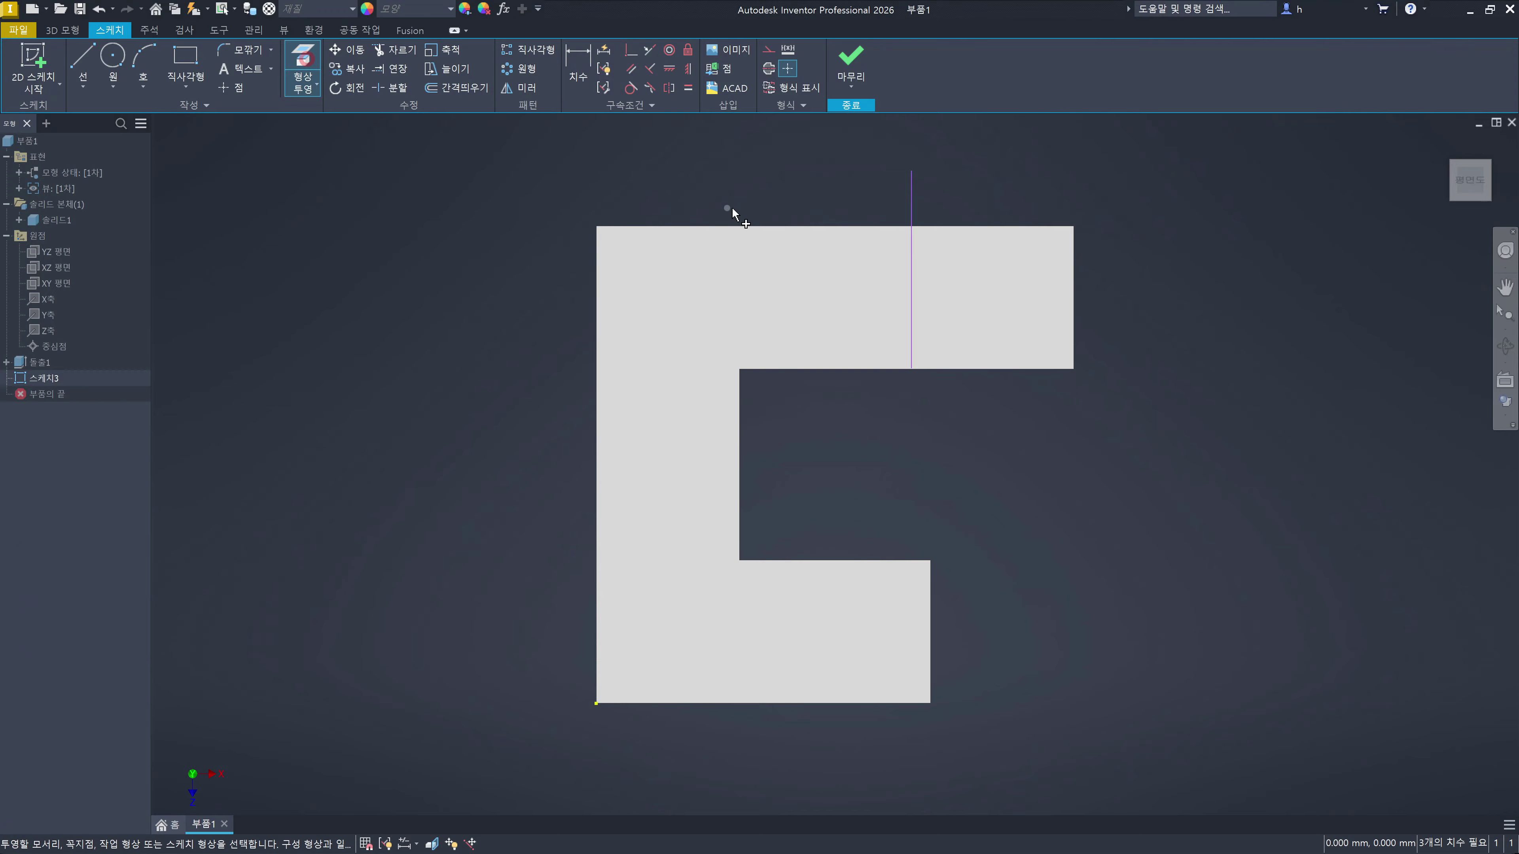
left_click(757, 227)
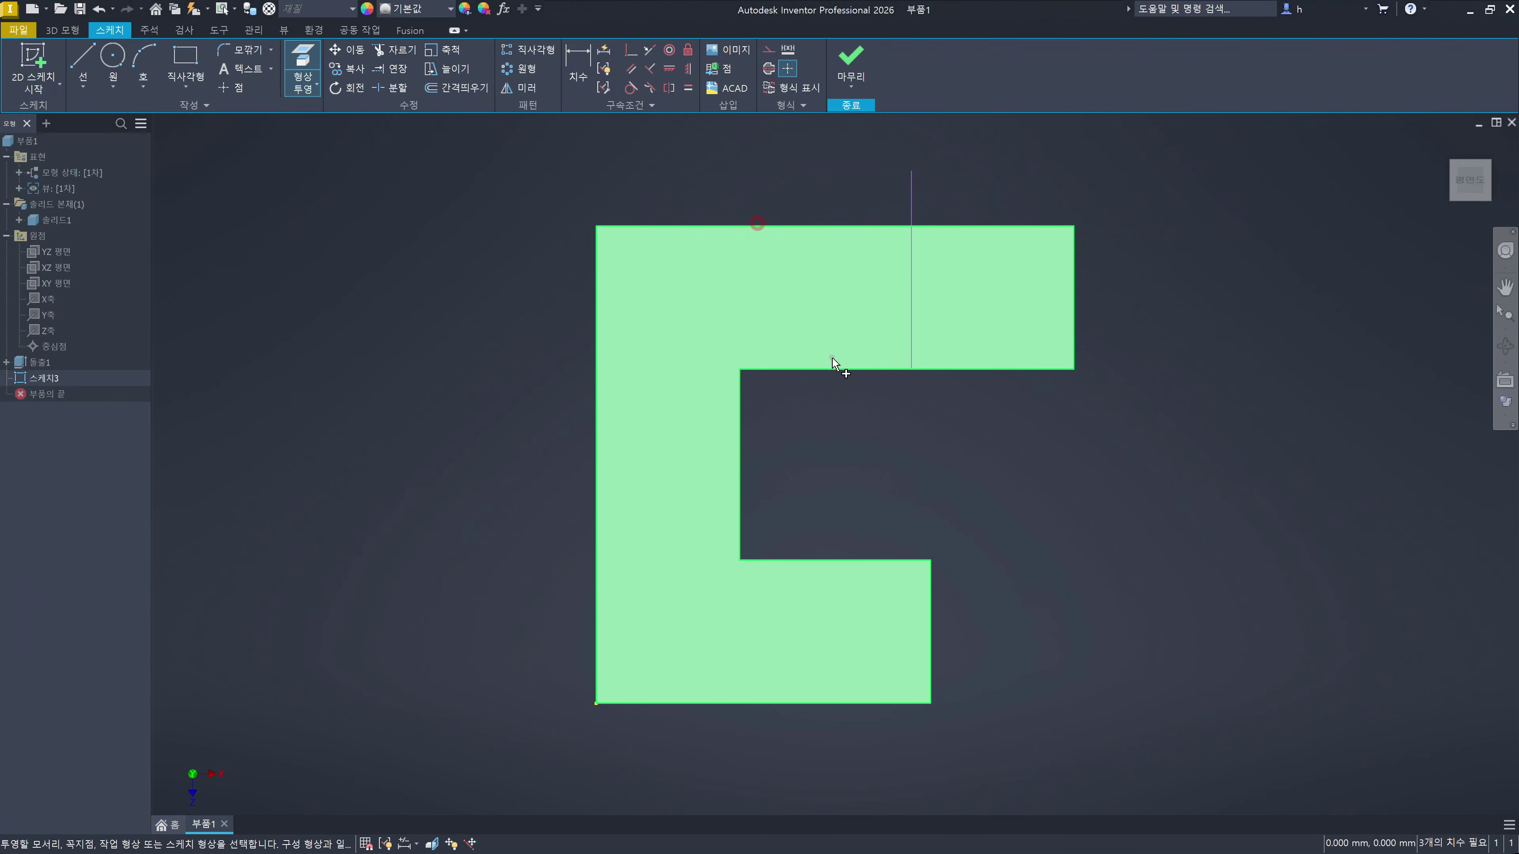
left_click(833, 371)
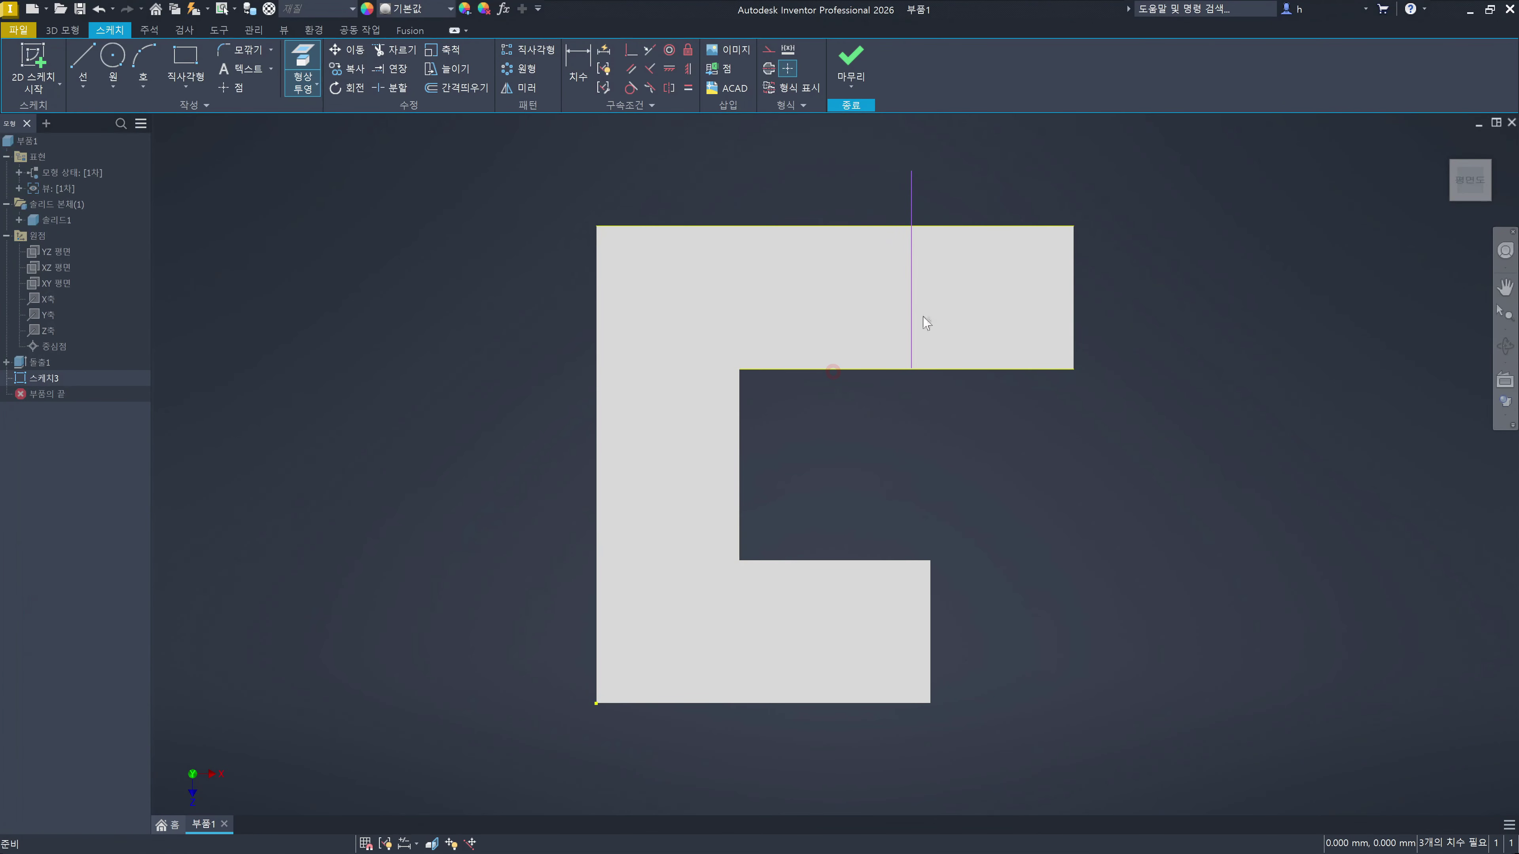
left_click(814, 174)
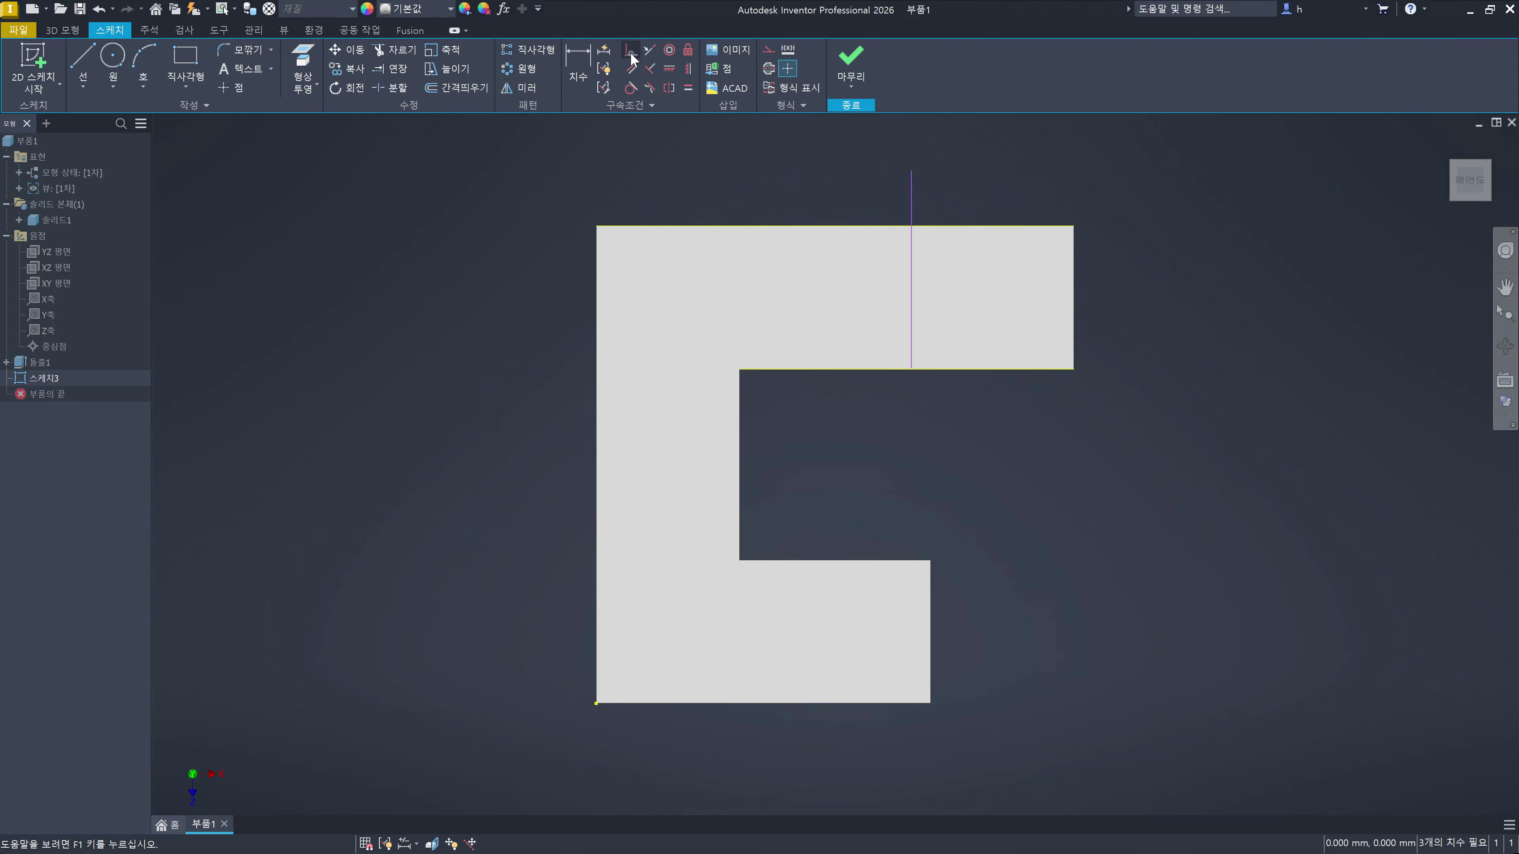
Step: Constrain the vertical line's upper and lower endpoints coincident with the projected outer and inner edges
left_click(631, 53)
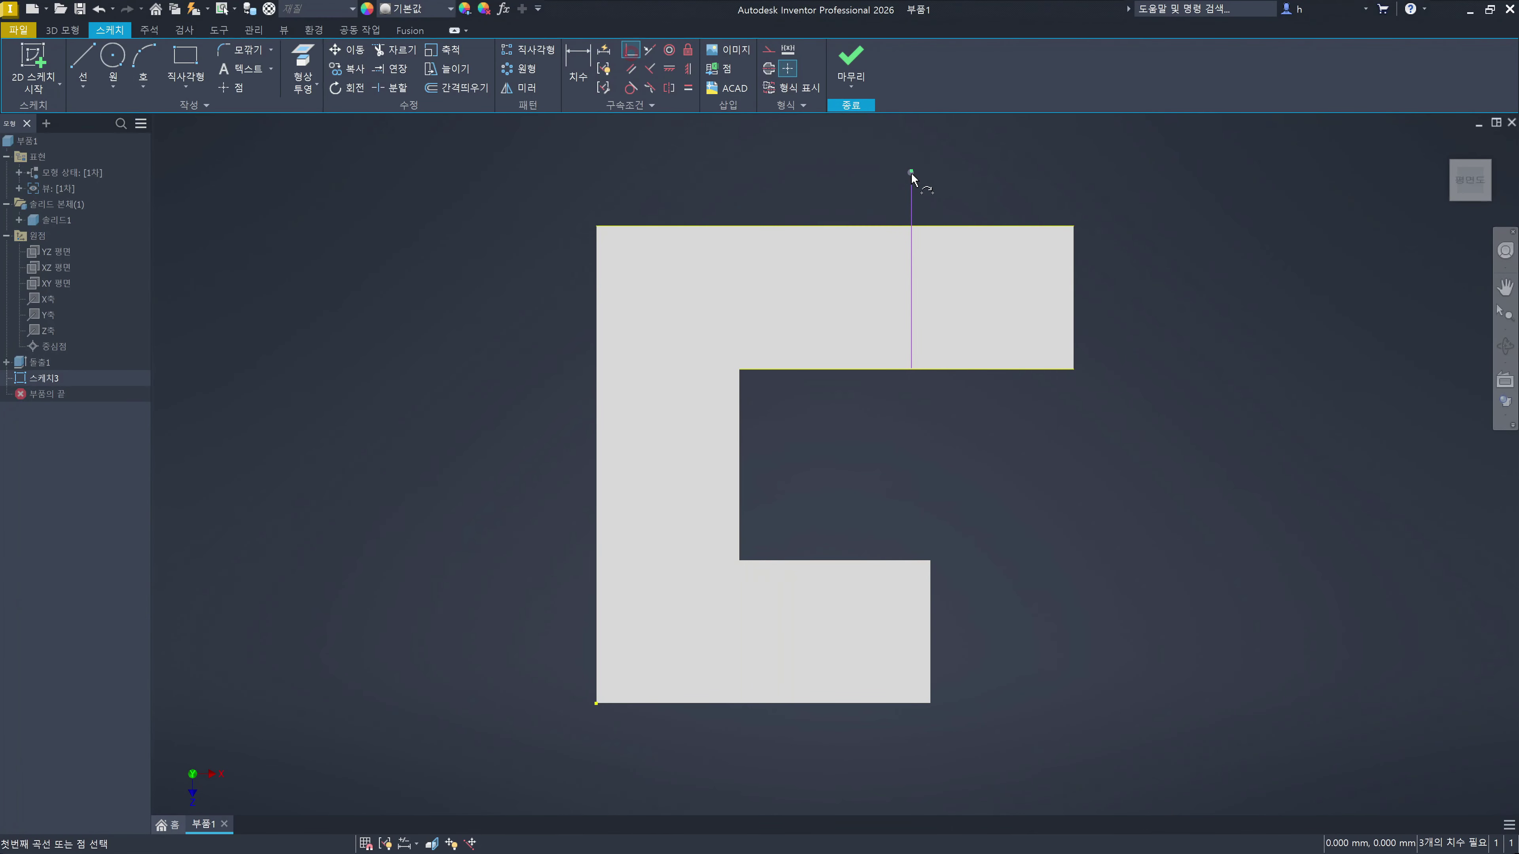
left_click(911, 172)
left_click(946, 224)
left_click(912, 367)
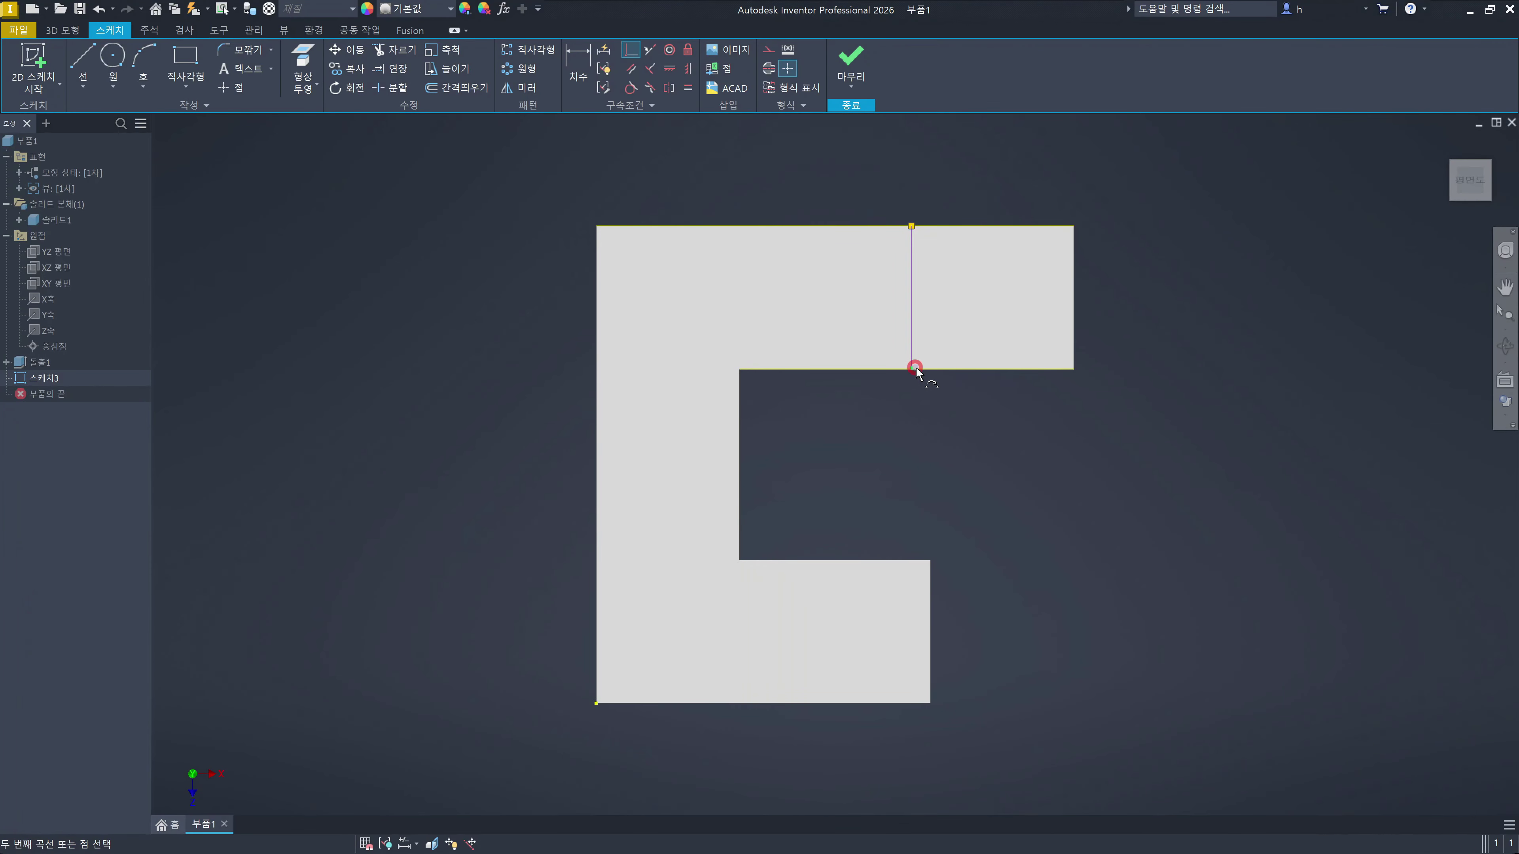
left_click(939, 371)
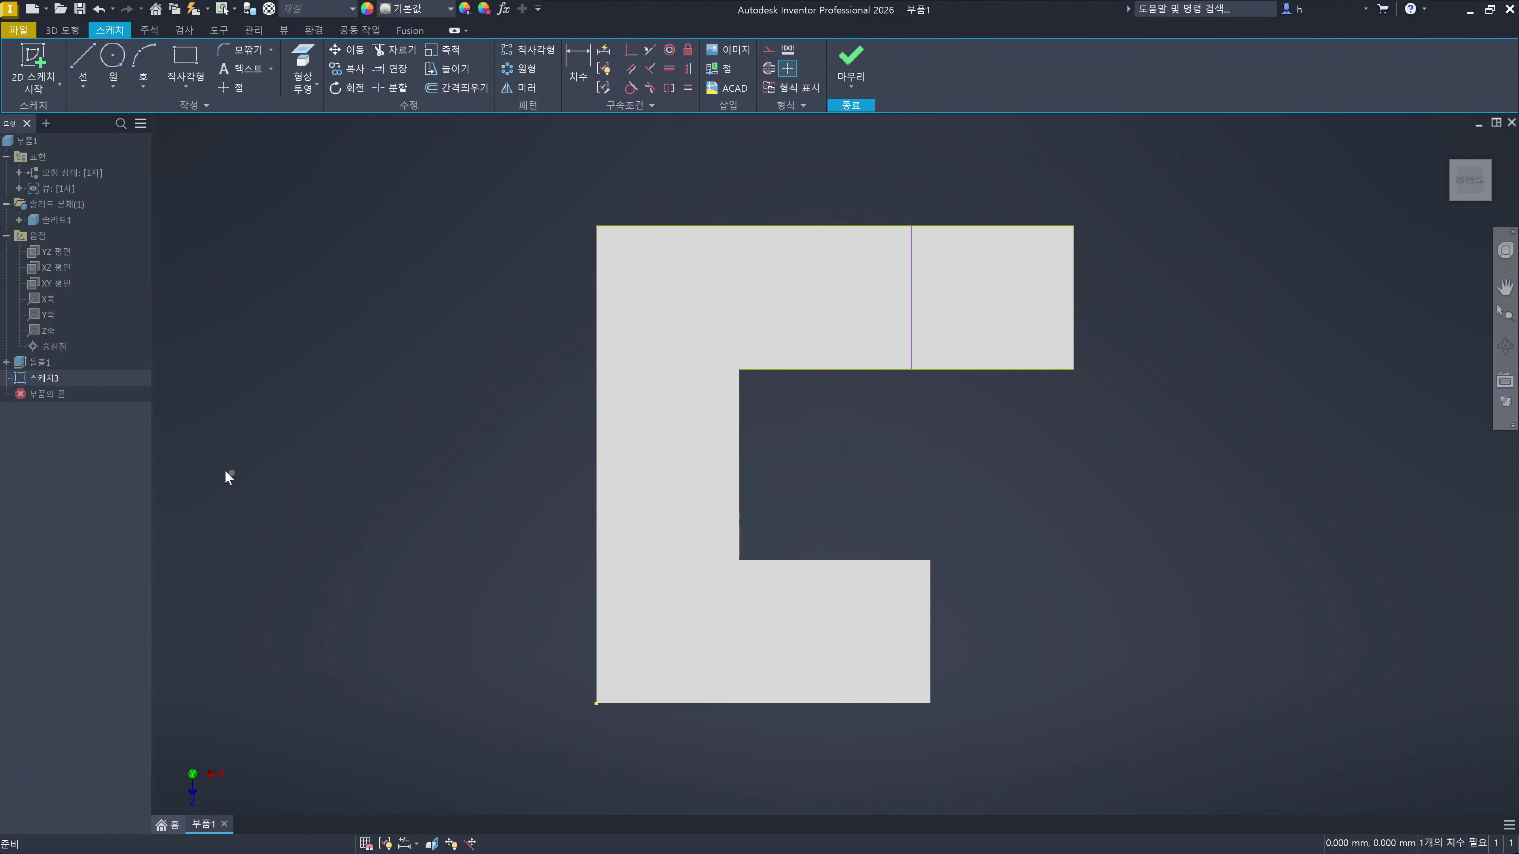
Step: Undo the constraints, projected edges, line and creation of the third sketch, and return to the home view
left_click(58, 222)
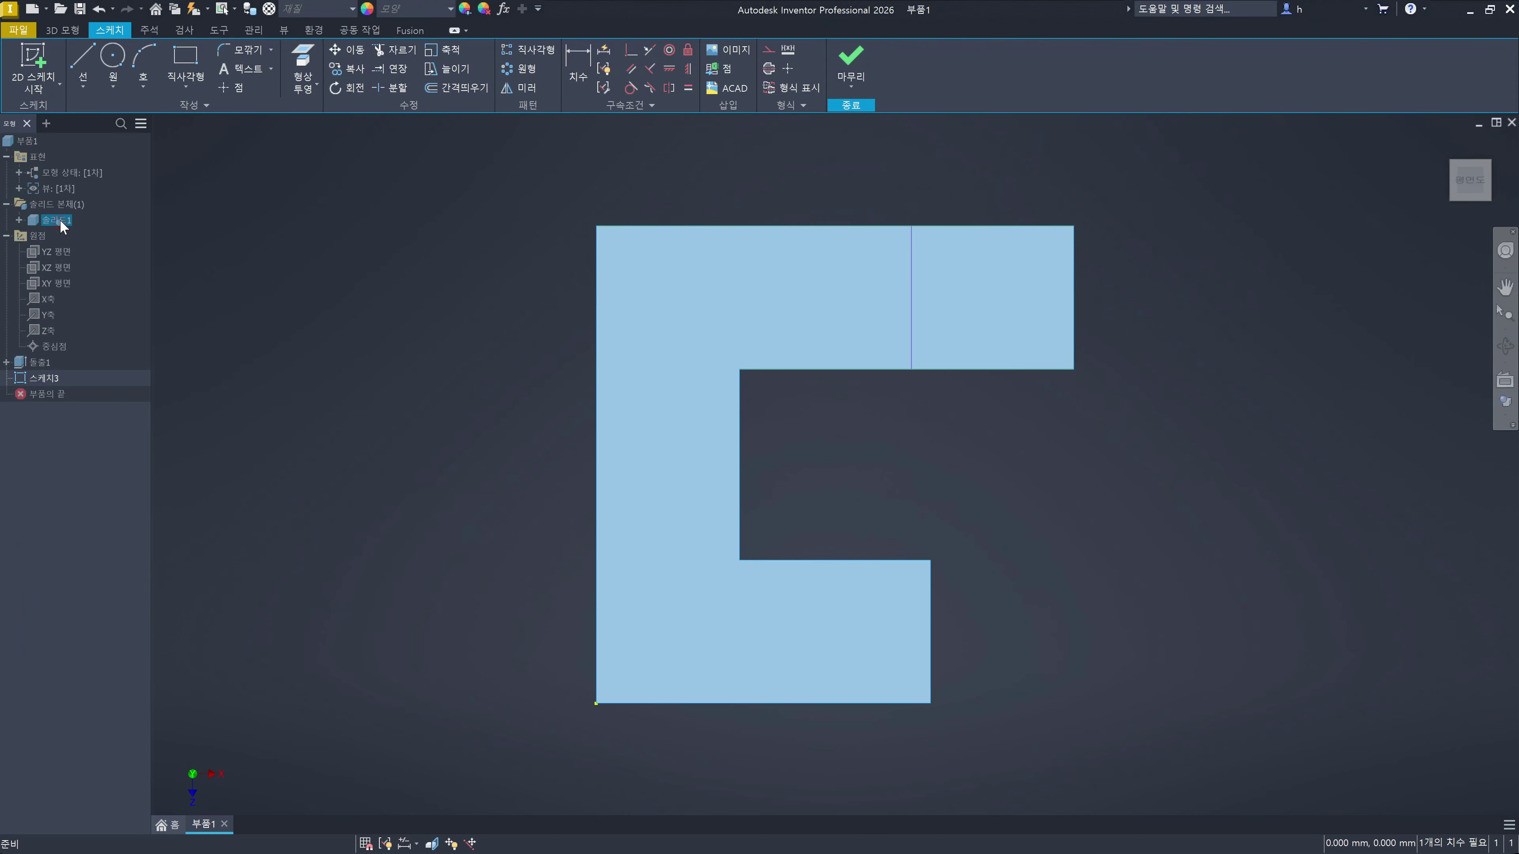
key("alt+v")
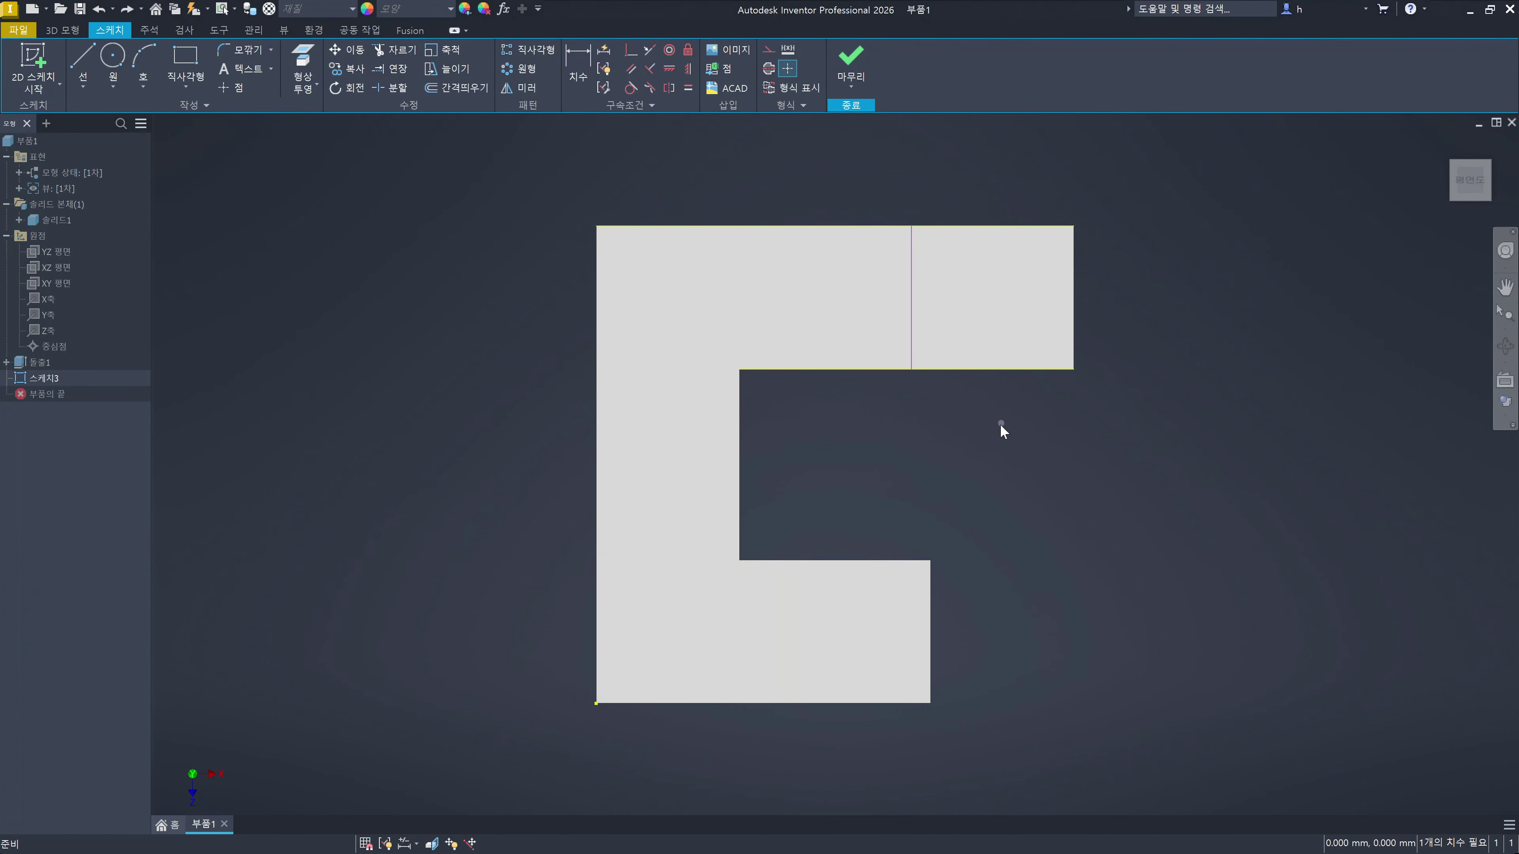
key("ctrl+z")
key("ctrl+z")
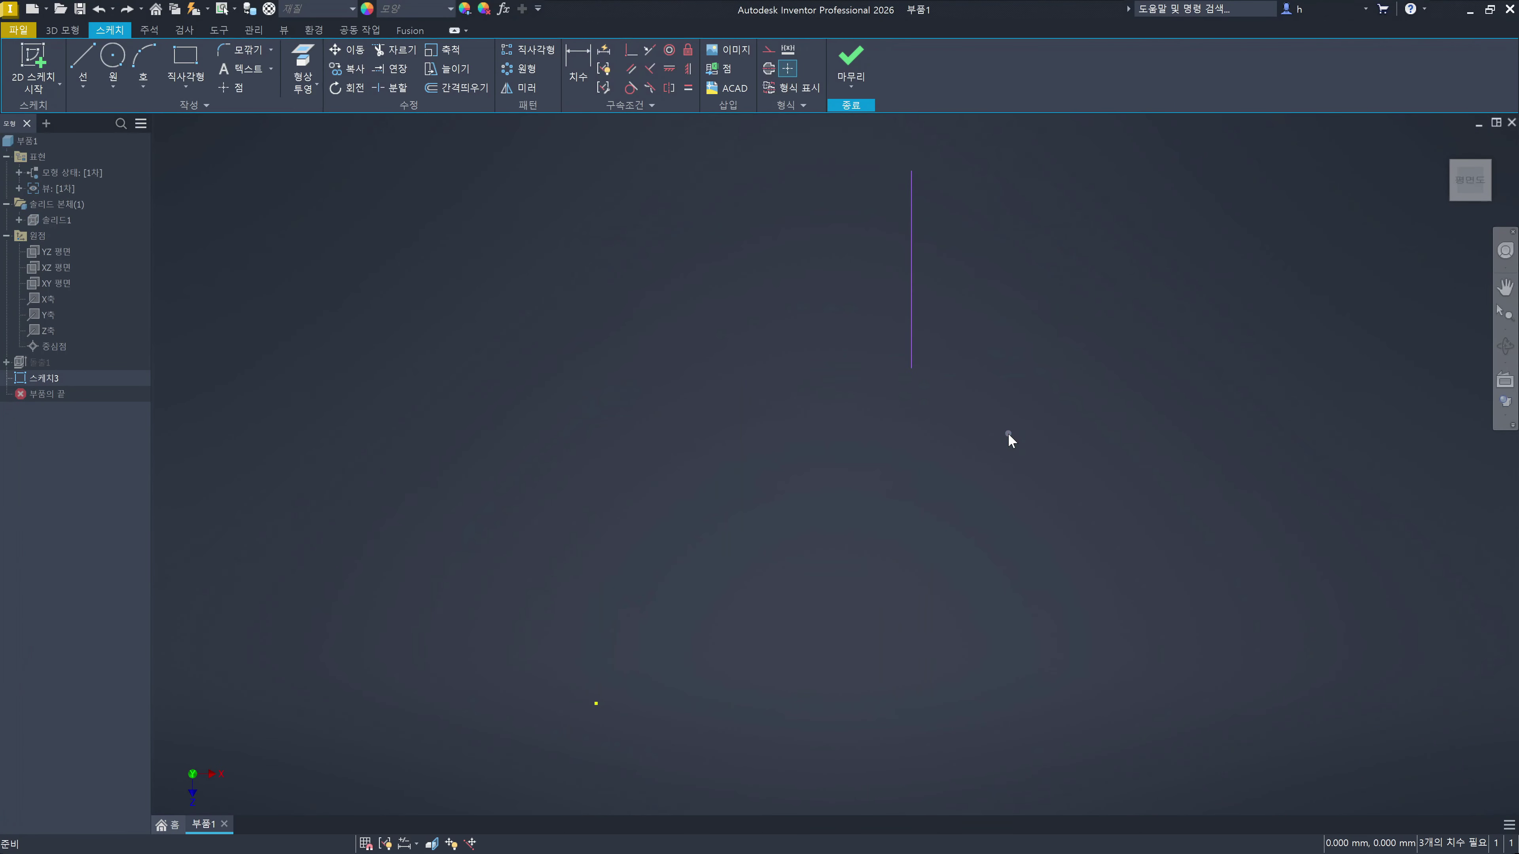
key("ctrl+z")
key("ctrl+z")
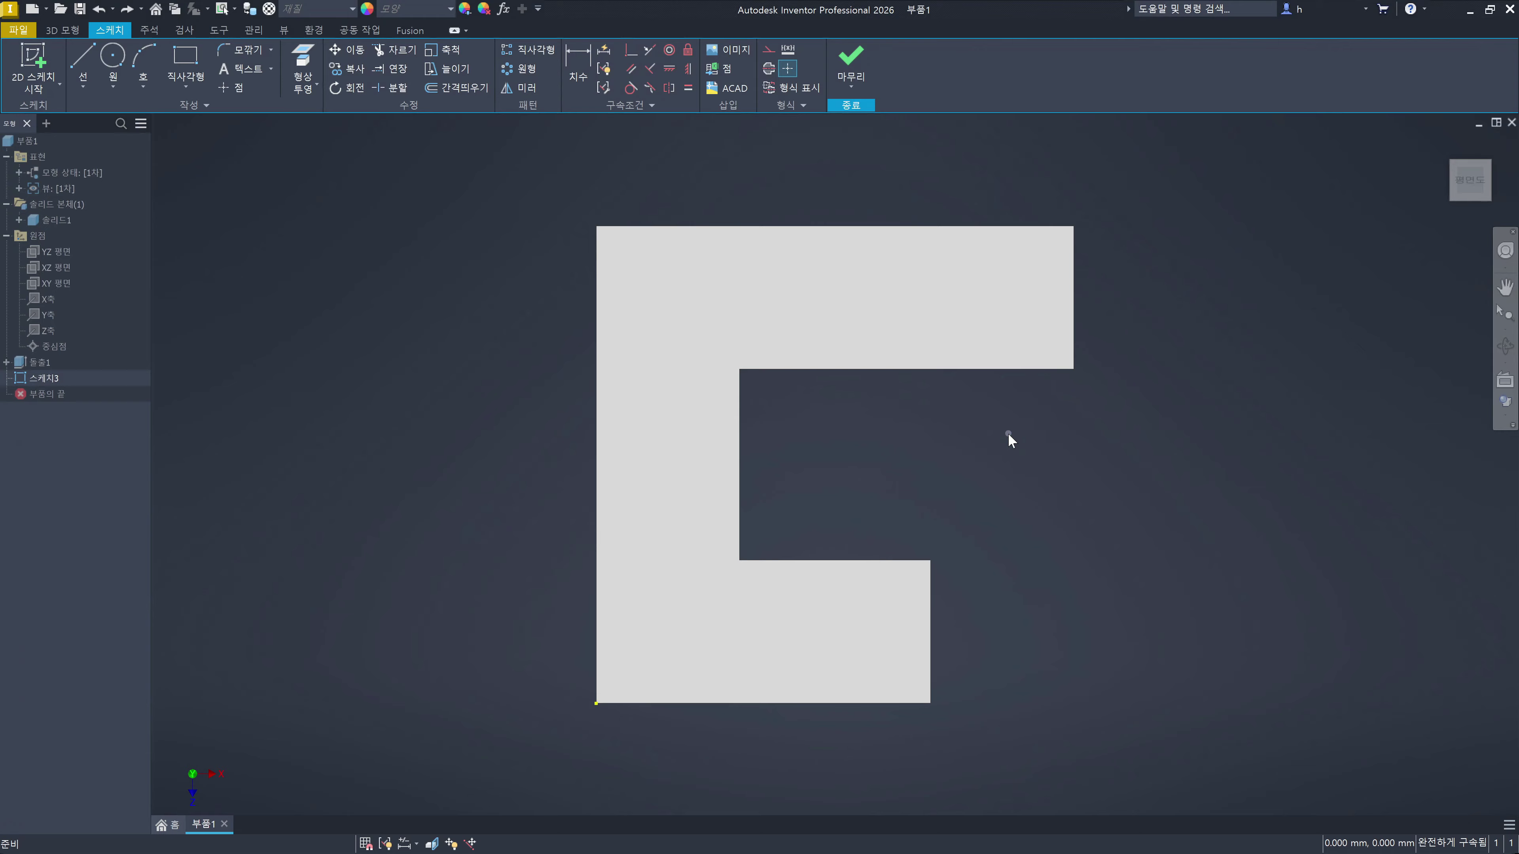
key("ctrl+z")
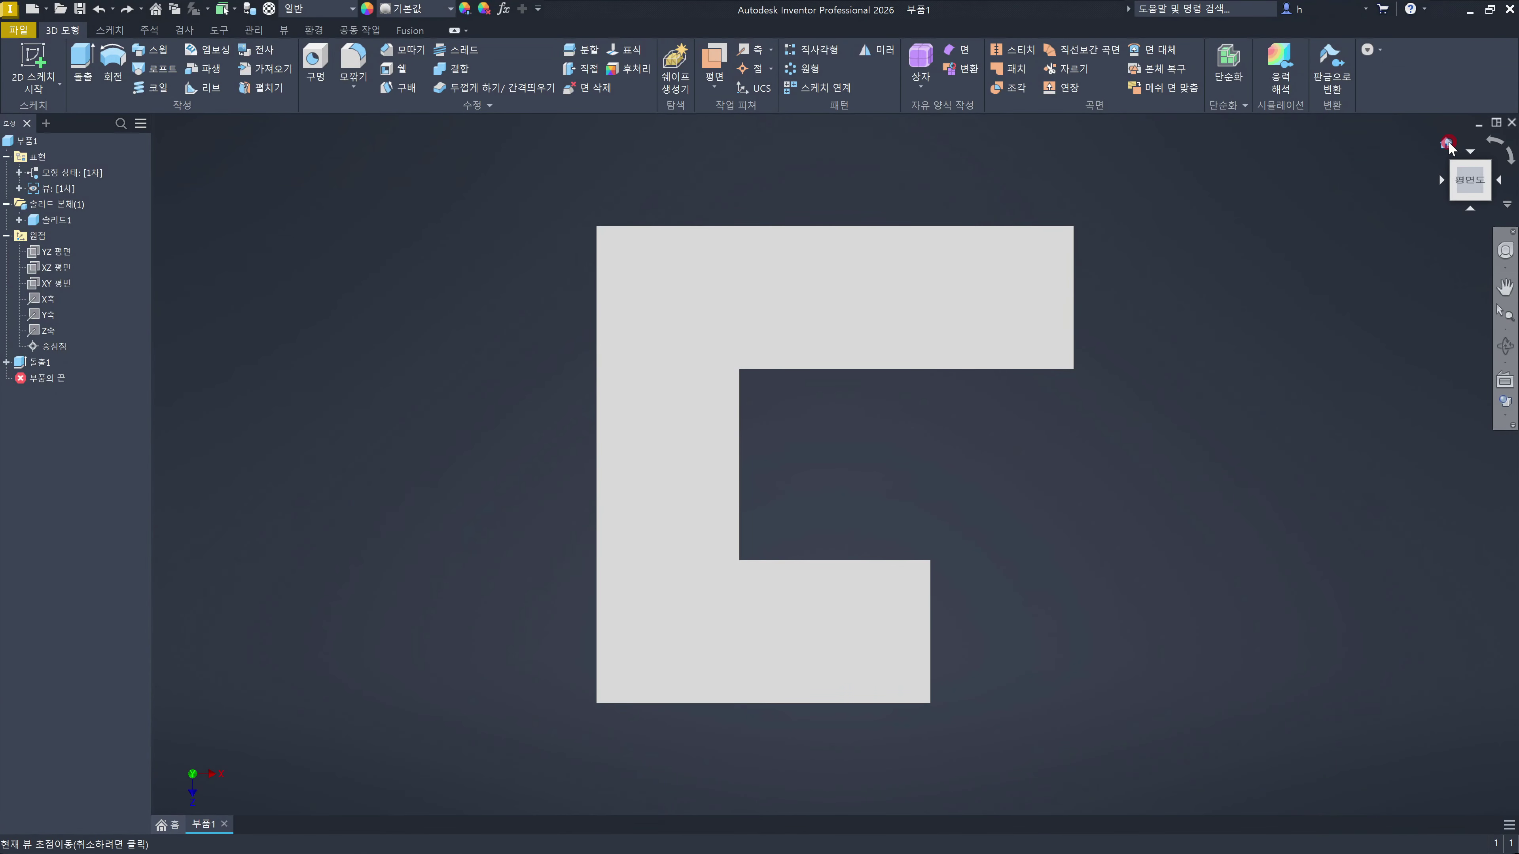
left_click(1438, 174)
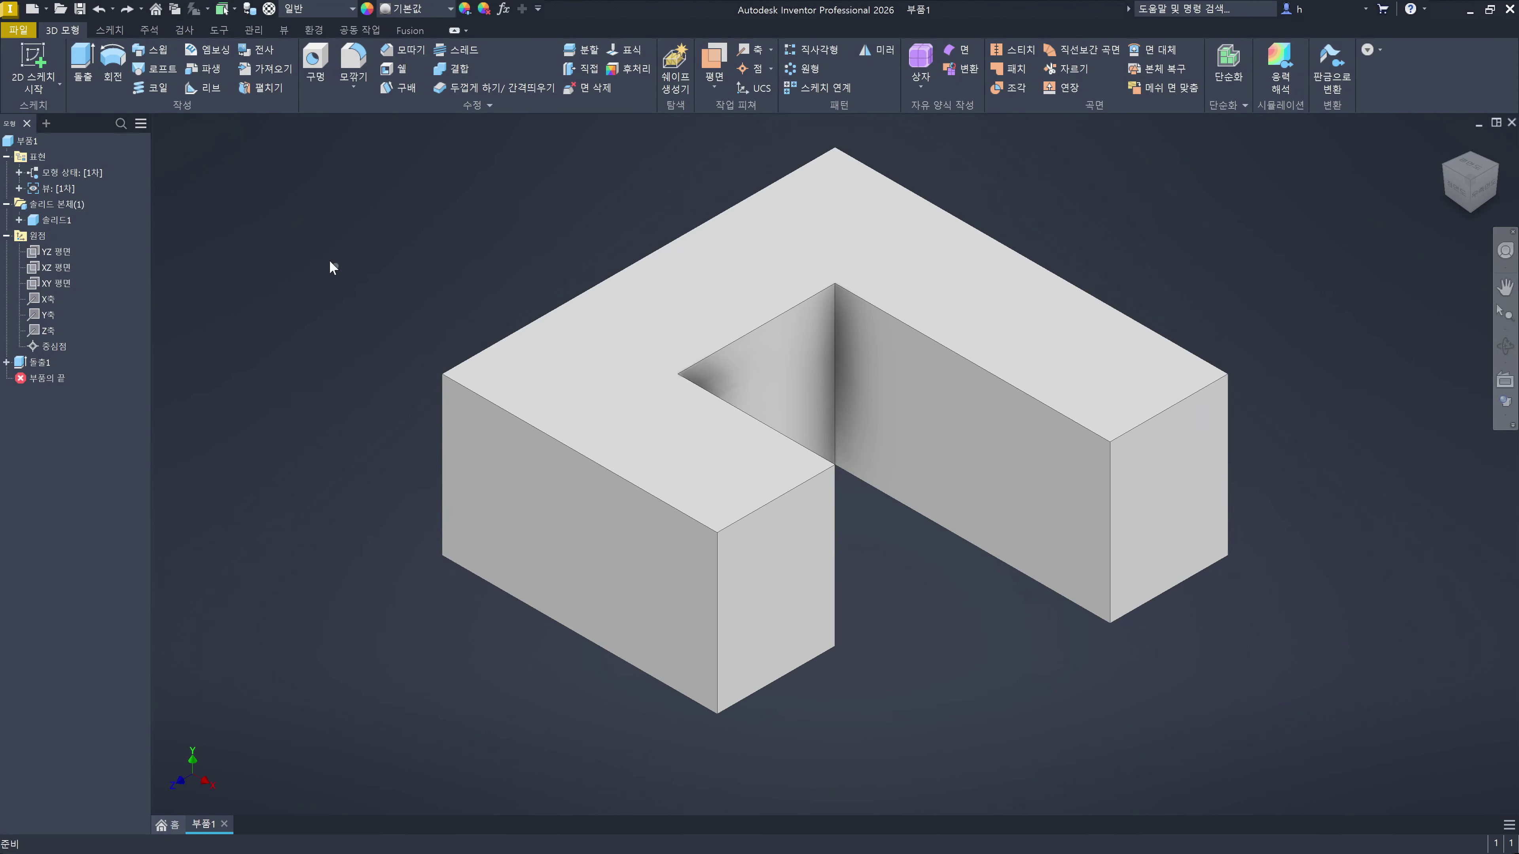
Step: Enable automatic edge projection both during curve creation and for sketch creation and editing in the application's sketch options
left_click(221, 31)
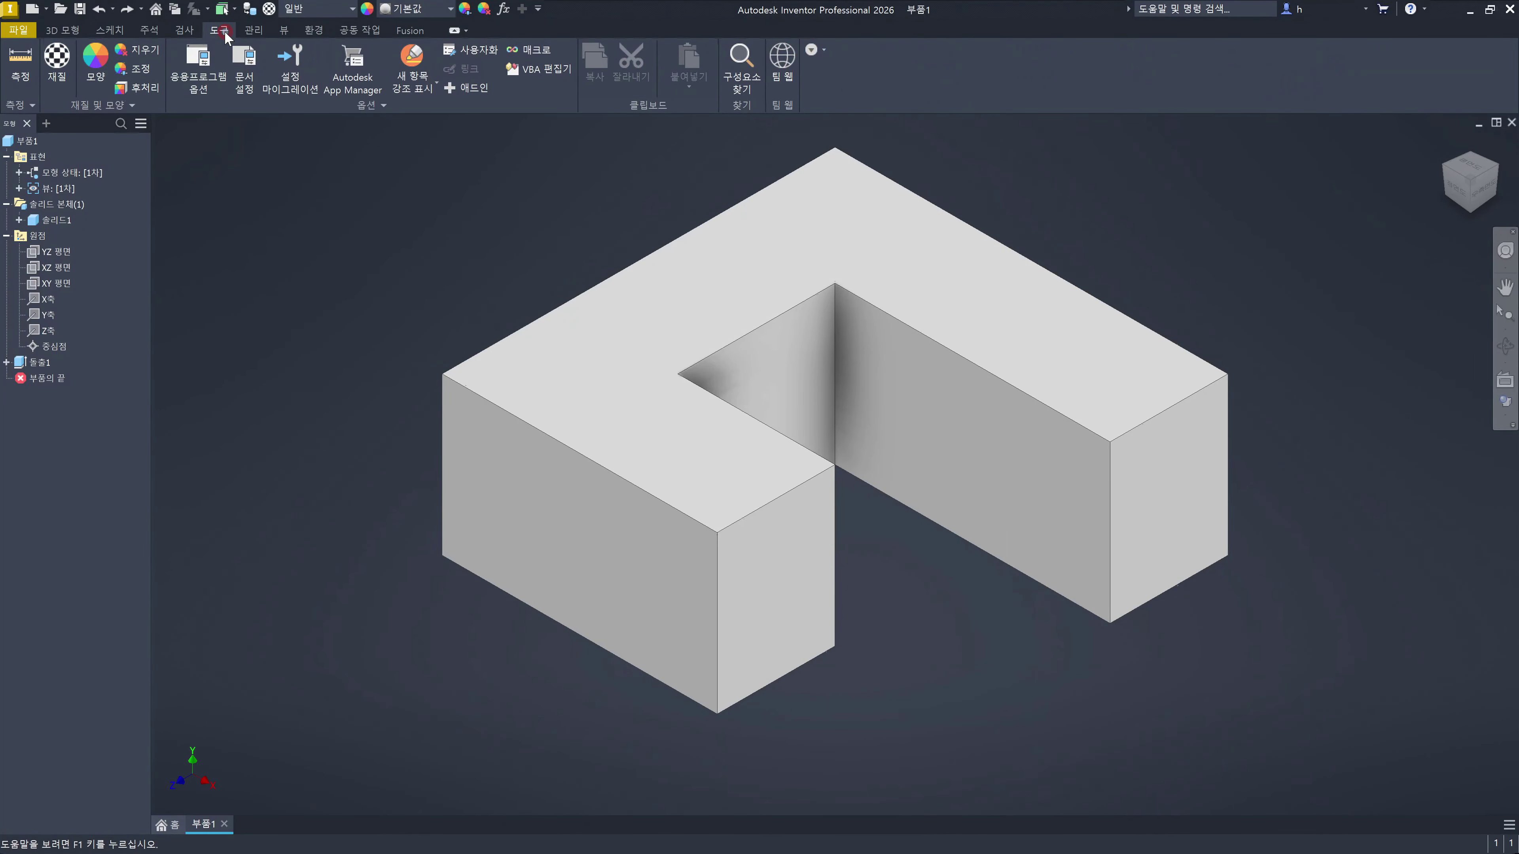
left_click(200, 73)
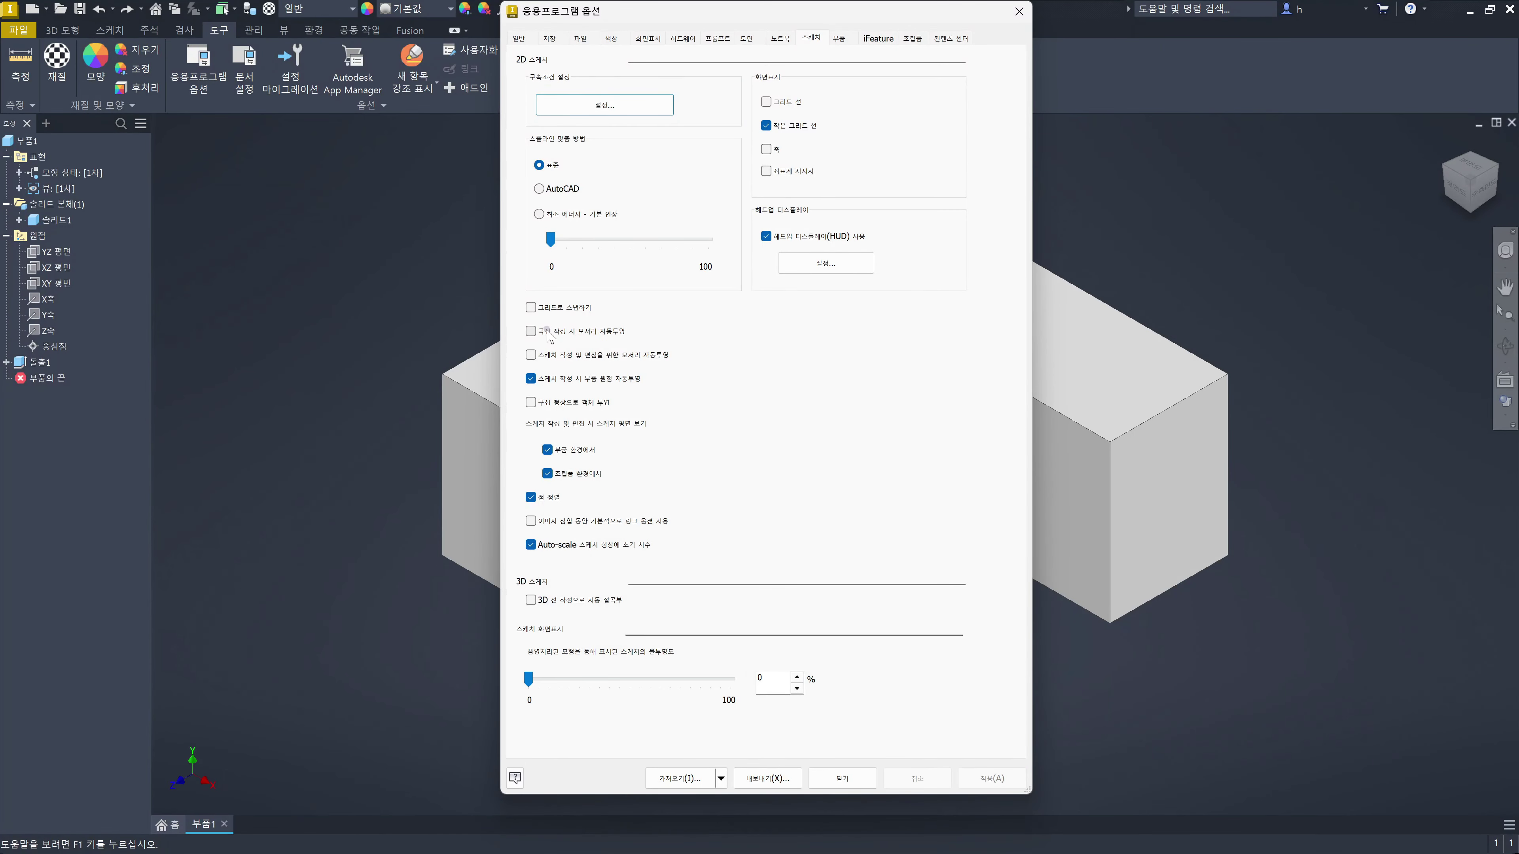
left_click(531, 331)
left_click(530, 355)
left_click(532, 354)
left_click(531, 355)
left_click(985, 779)
left_click(843, 779)
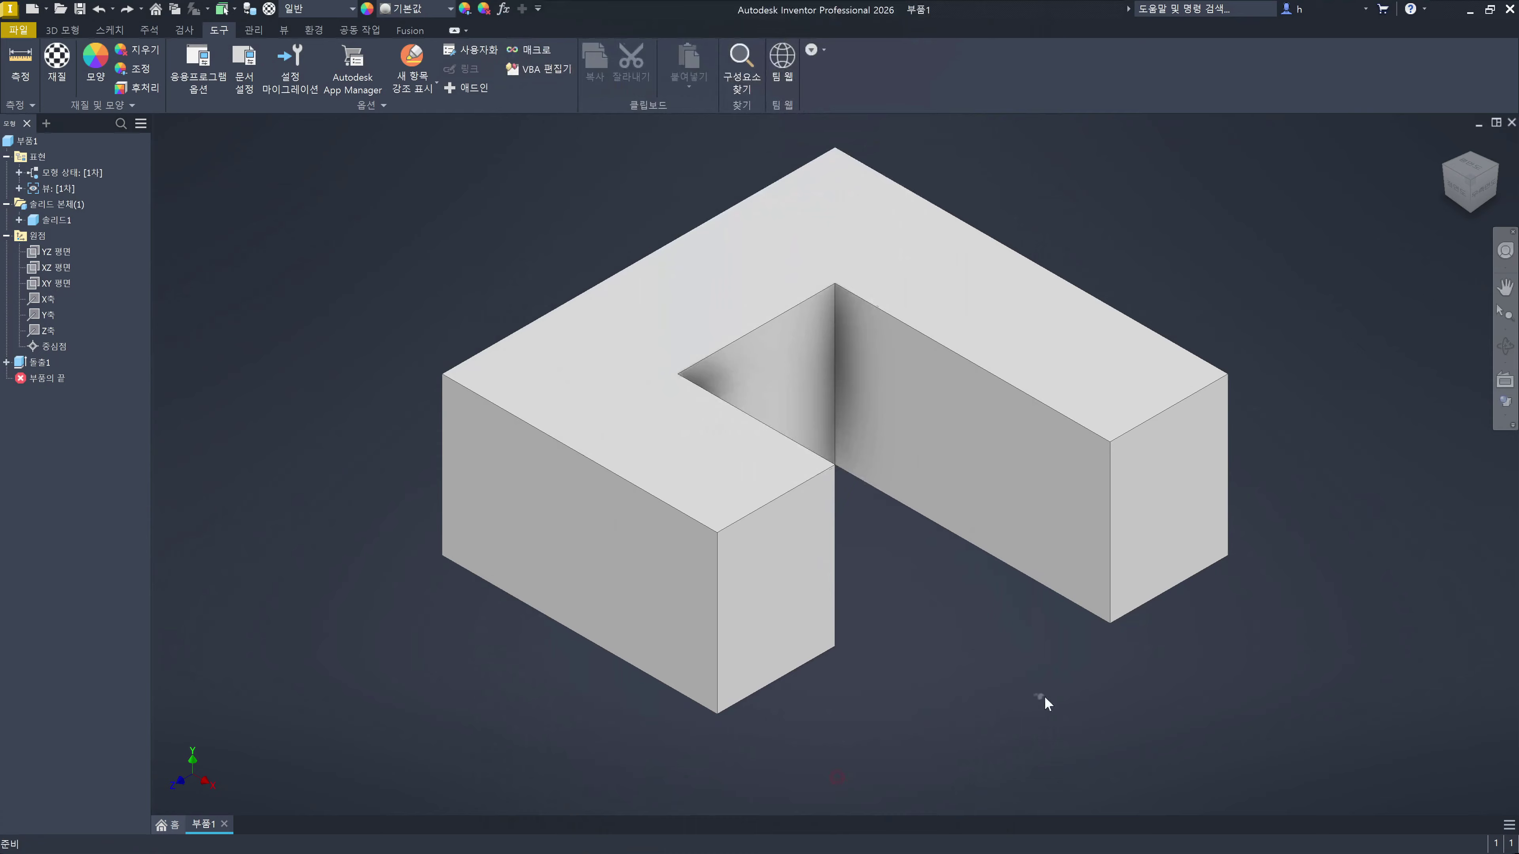
Step: Start a new sketch on the U-shaped solid's top face and hide the solid body
left_click(297, 298)
left_click(979, 275)
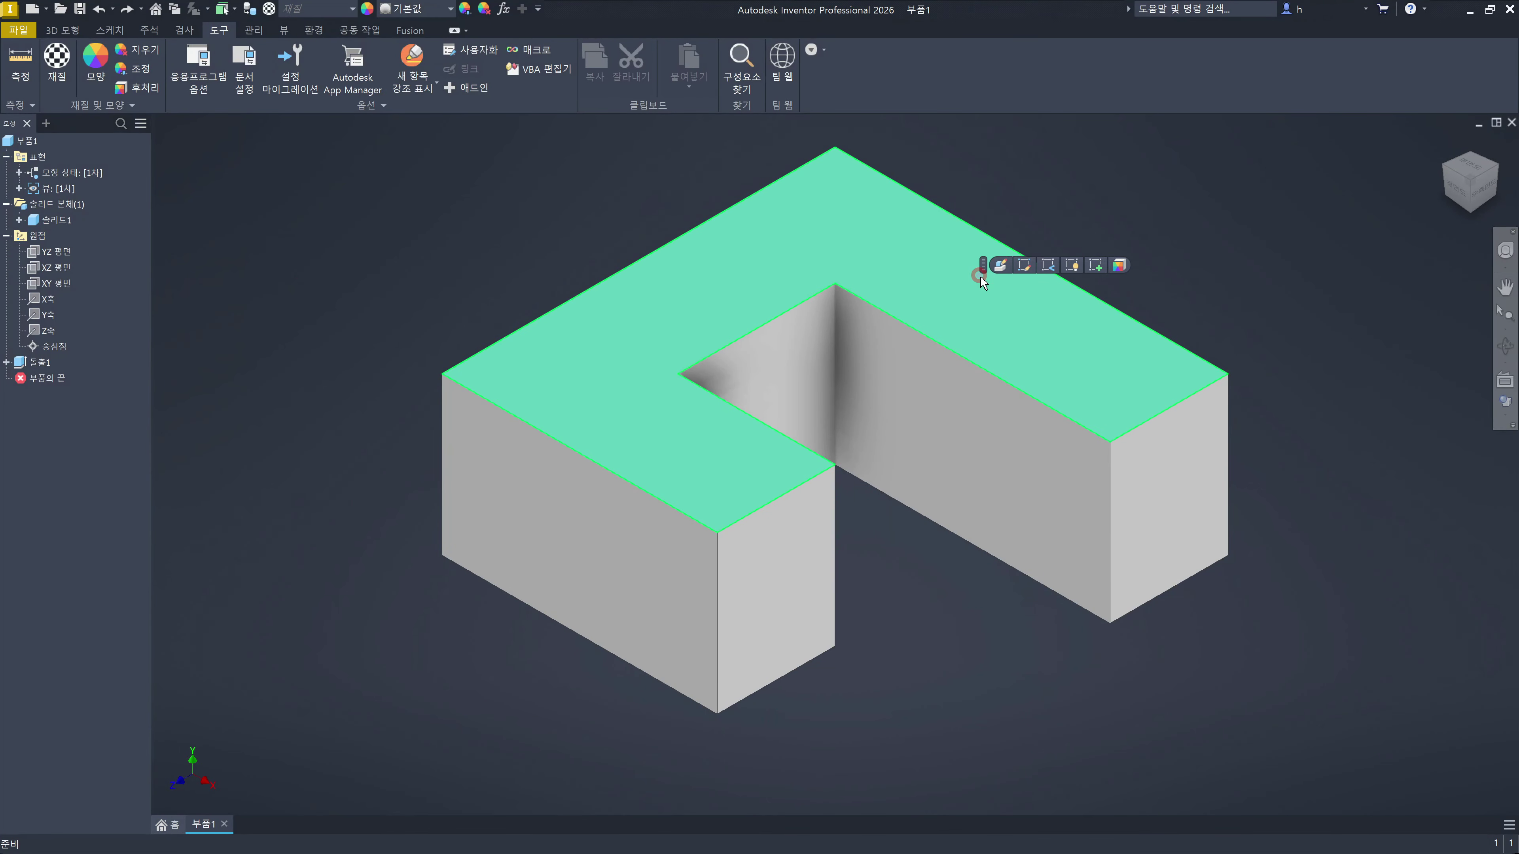
left_click(1094, 266)
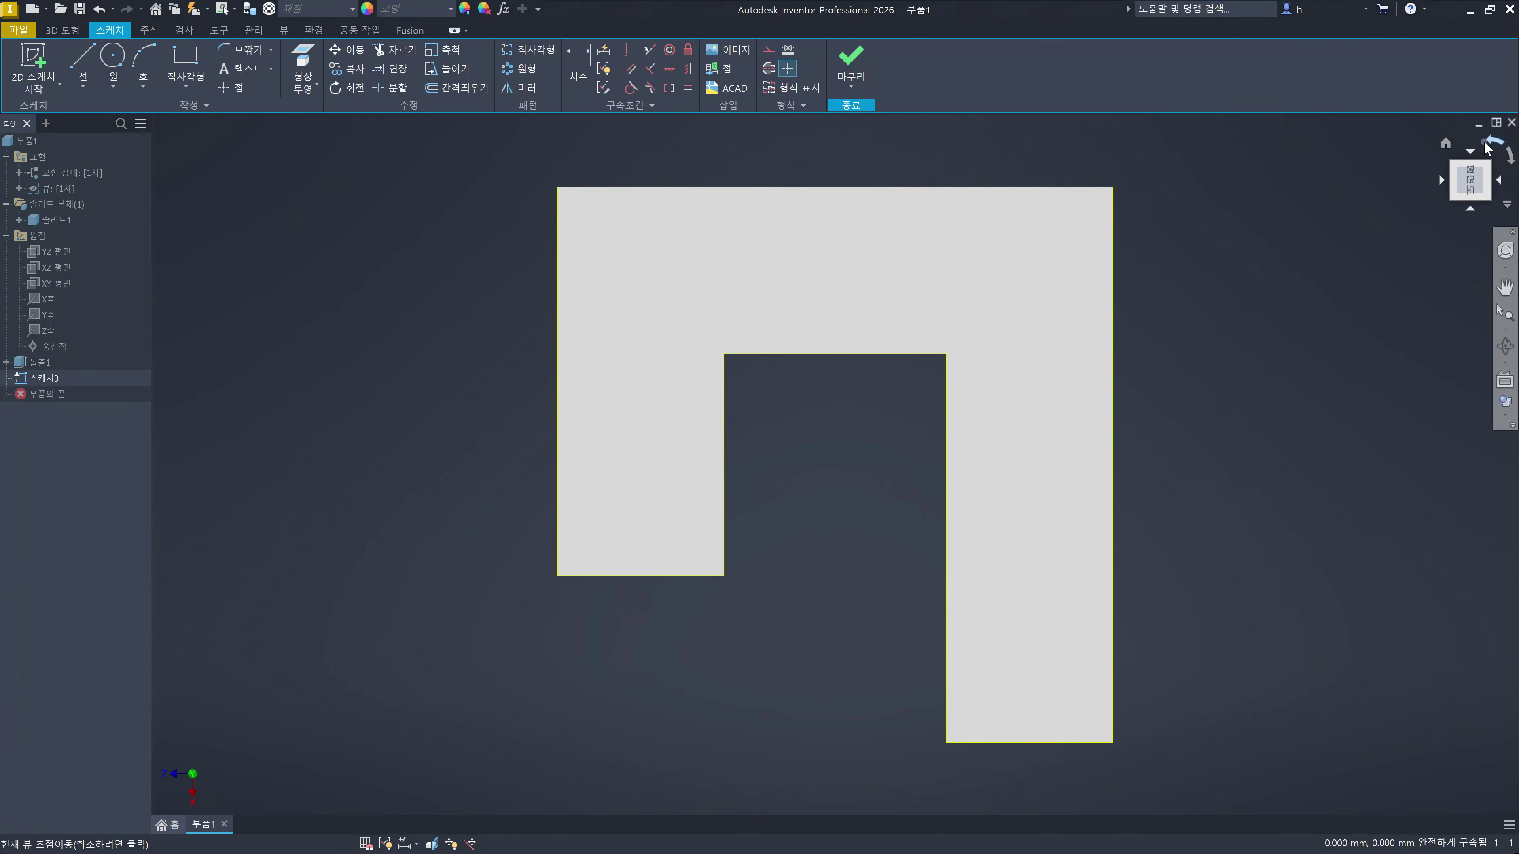
left_click(1438, 174)
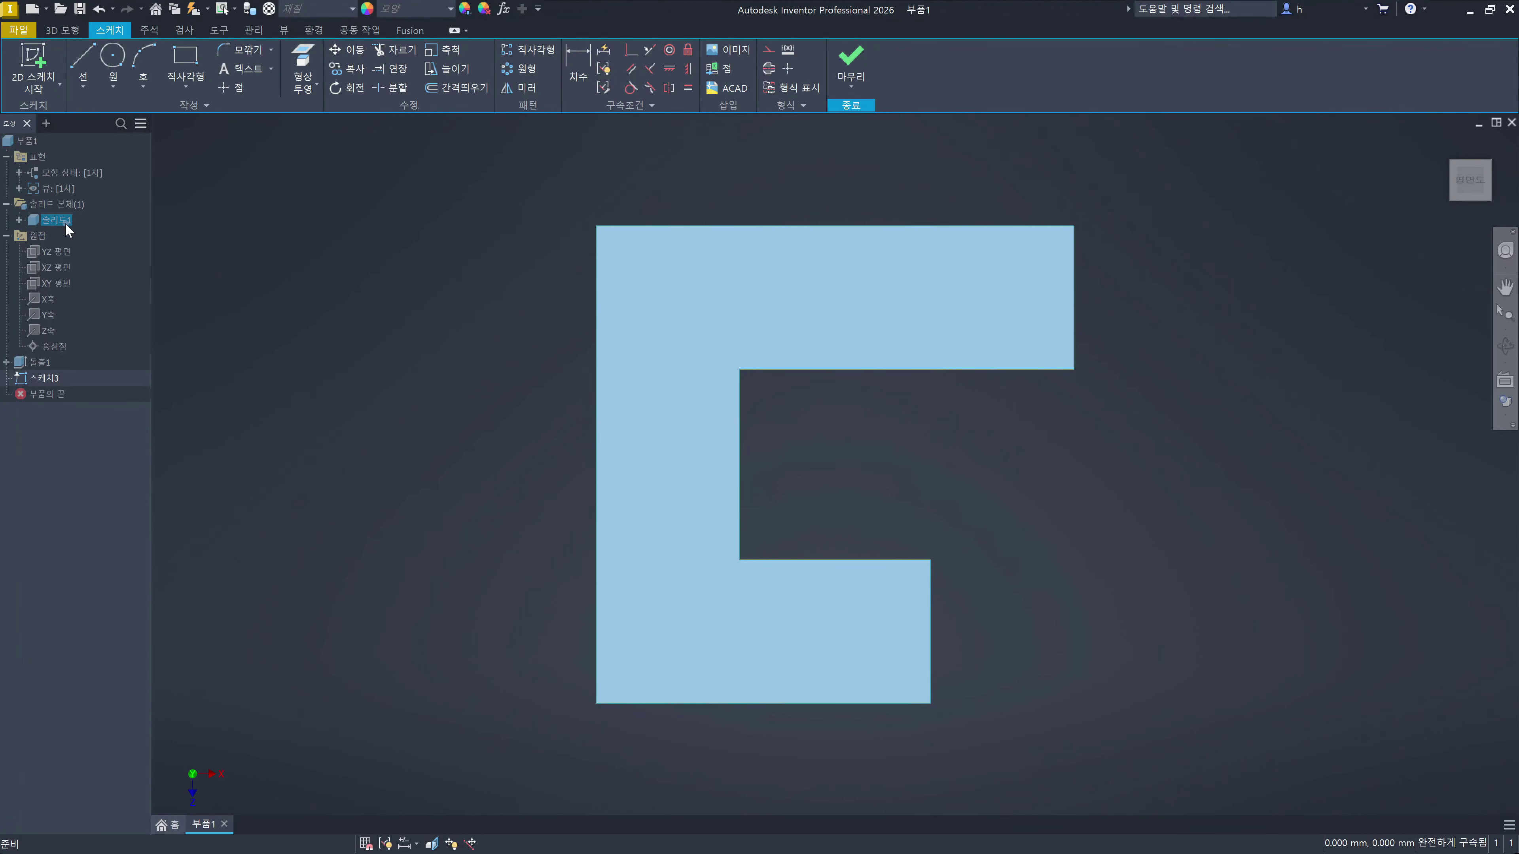
key("alt+v")
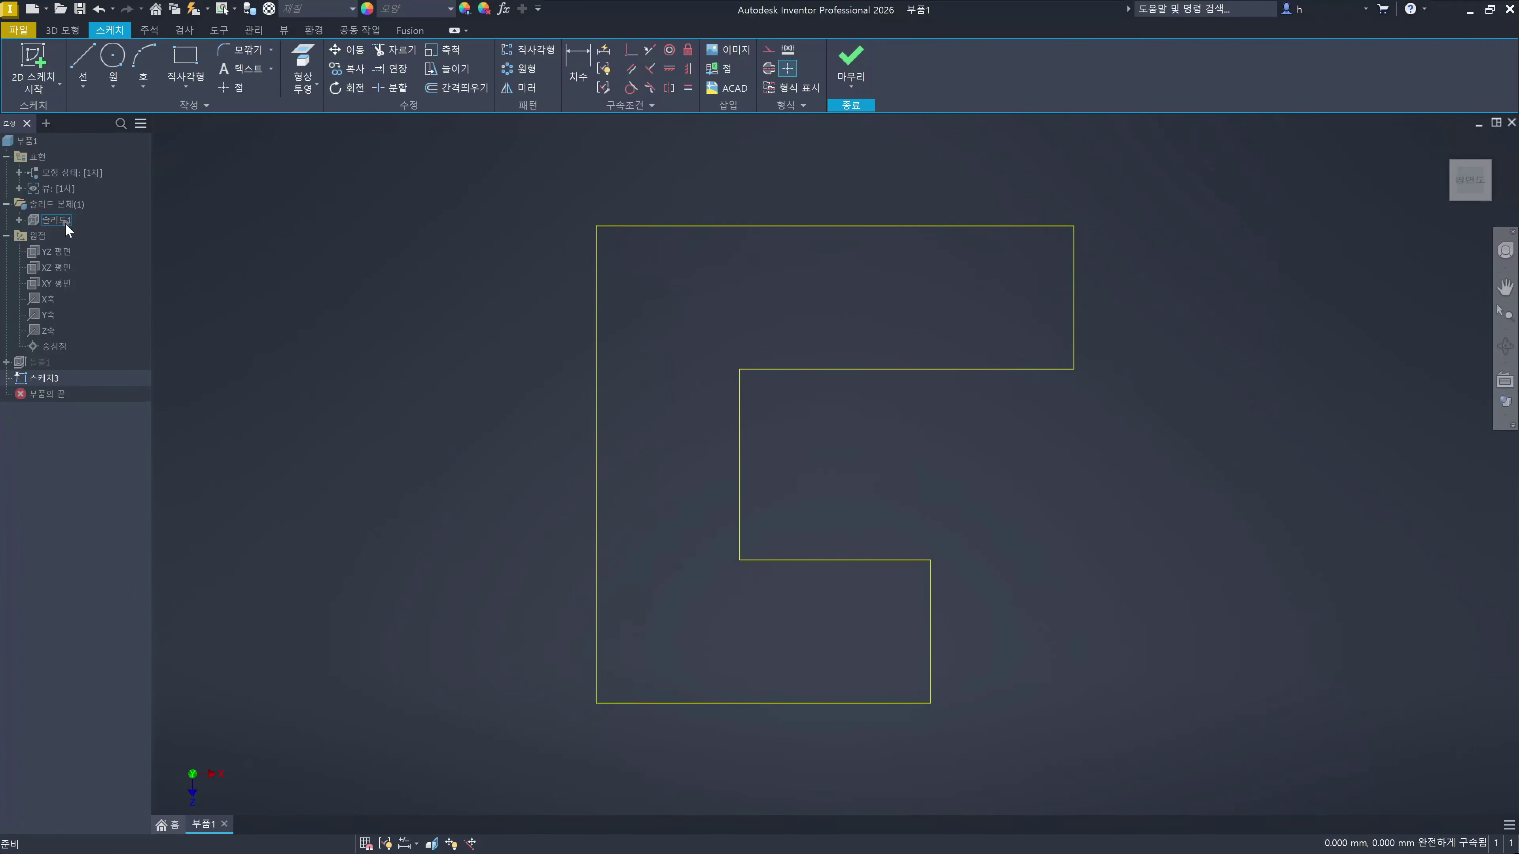
Step: Draw a vertical line across the longer arm, from its outer projected edge to its inner projected edge
left_click(81, 59)
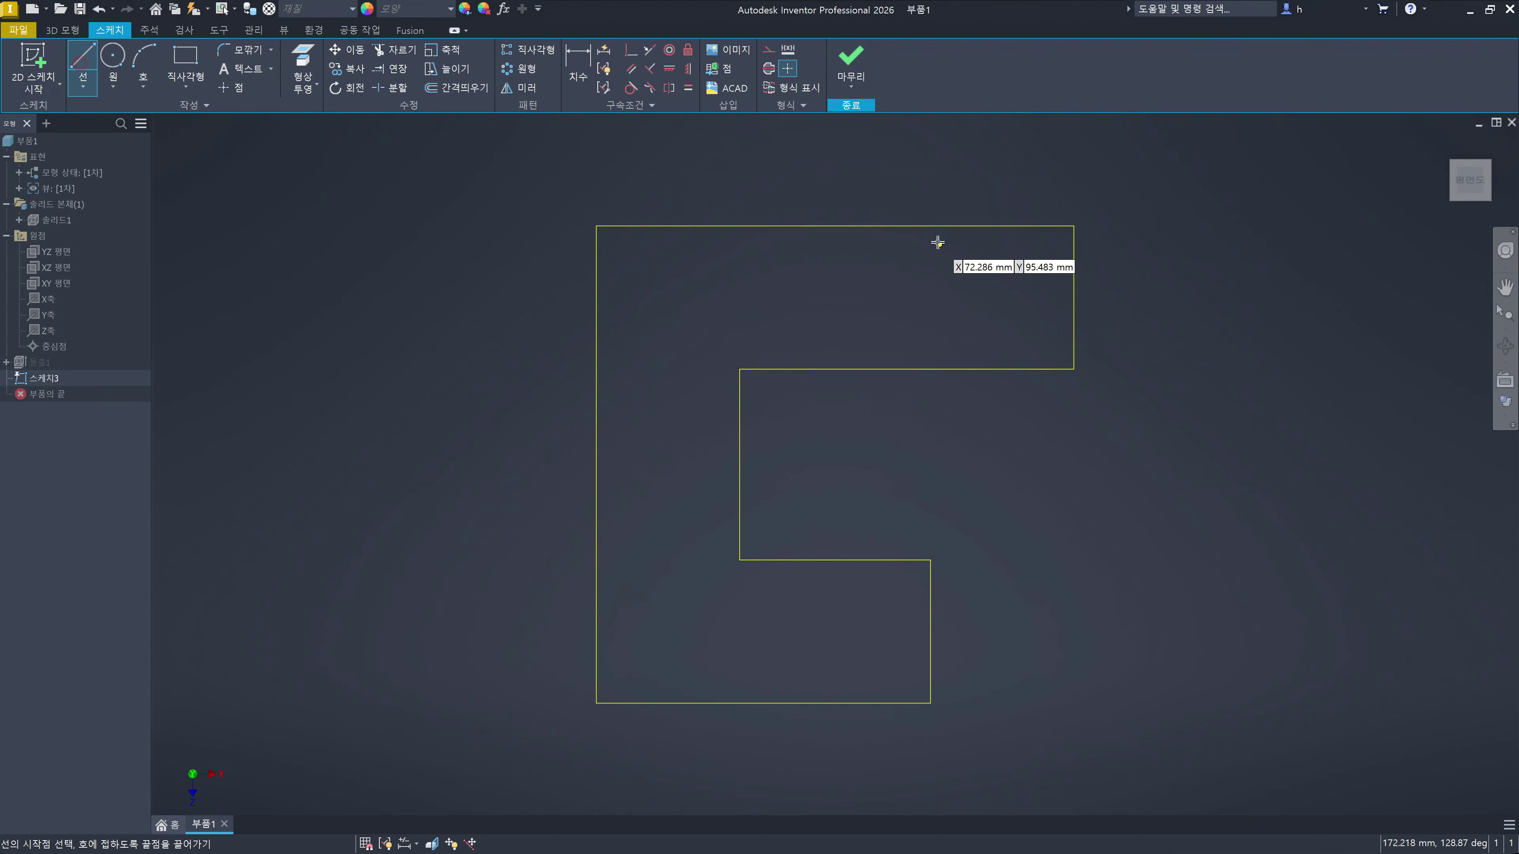
left_click(935, 227)
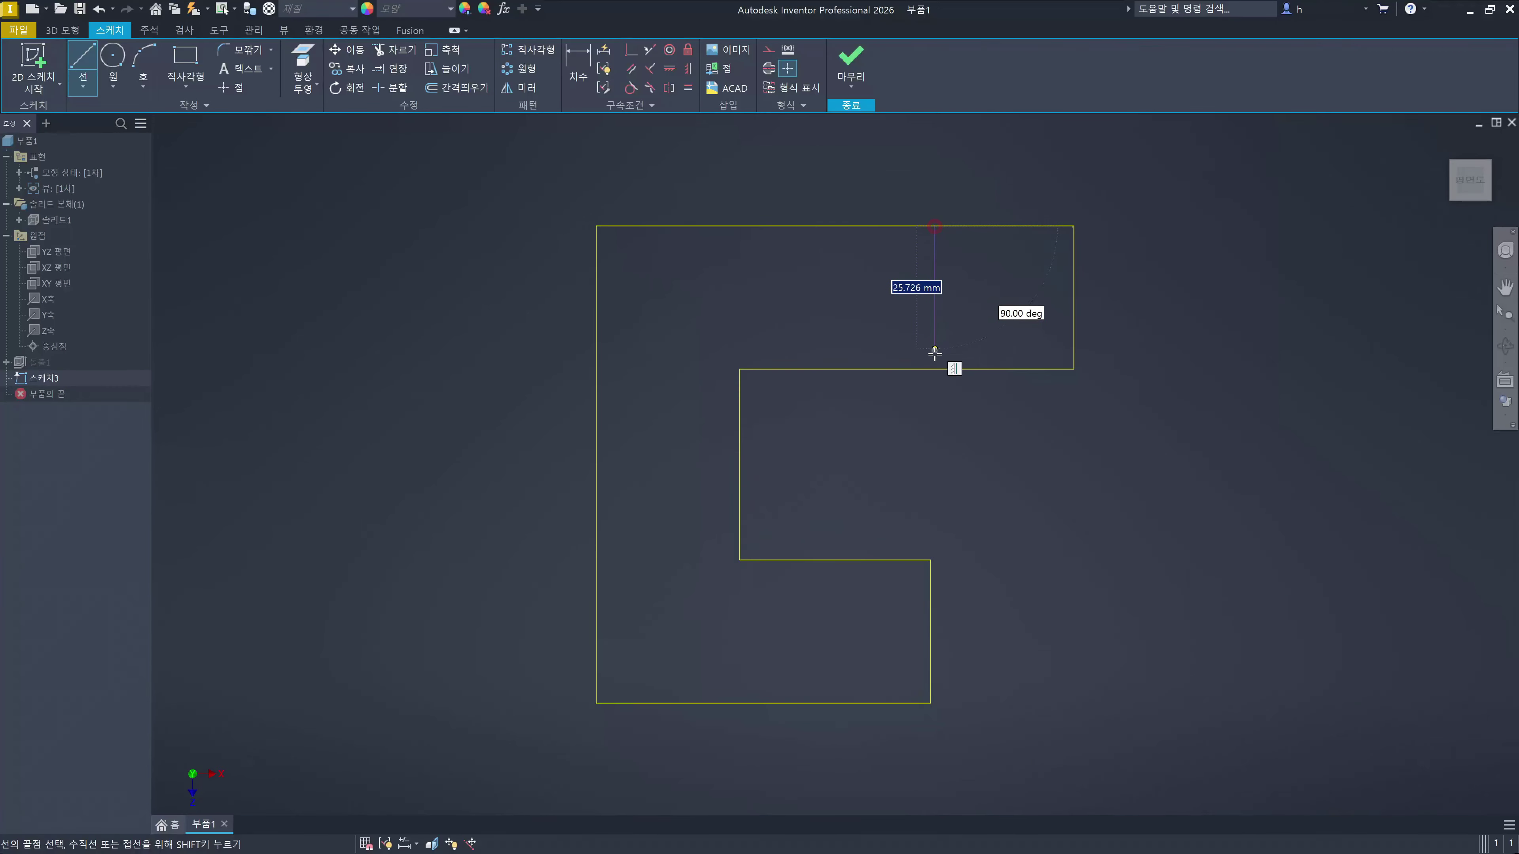
double_click(934, 369)
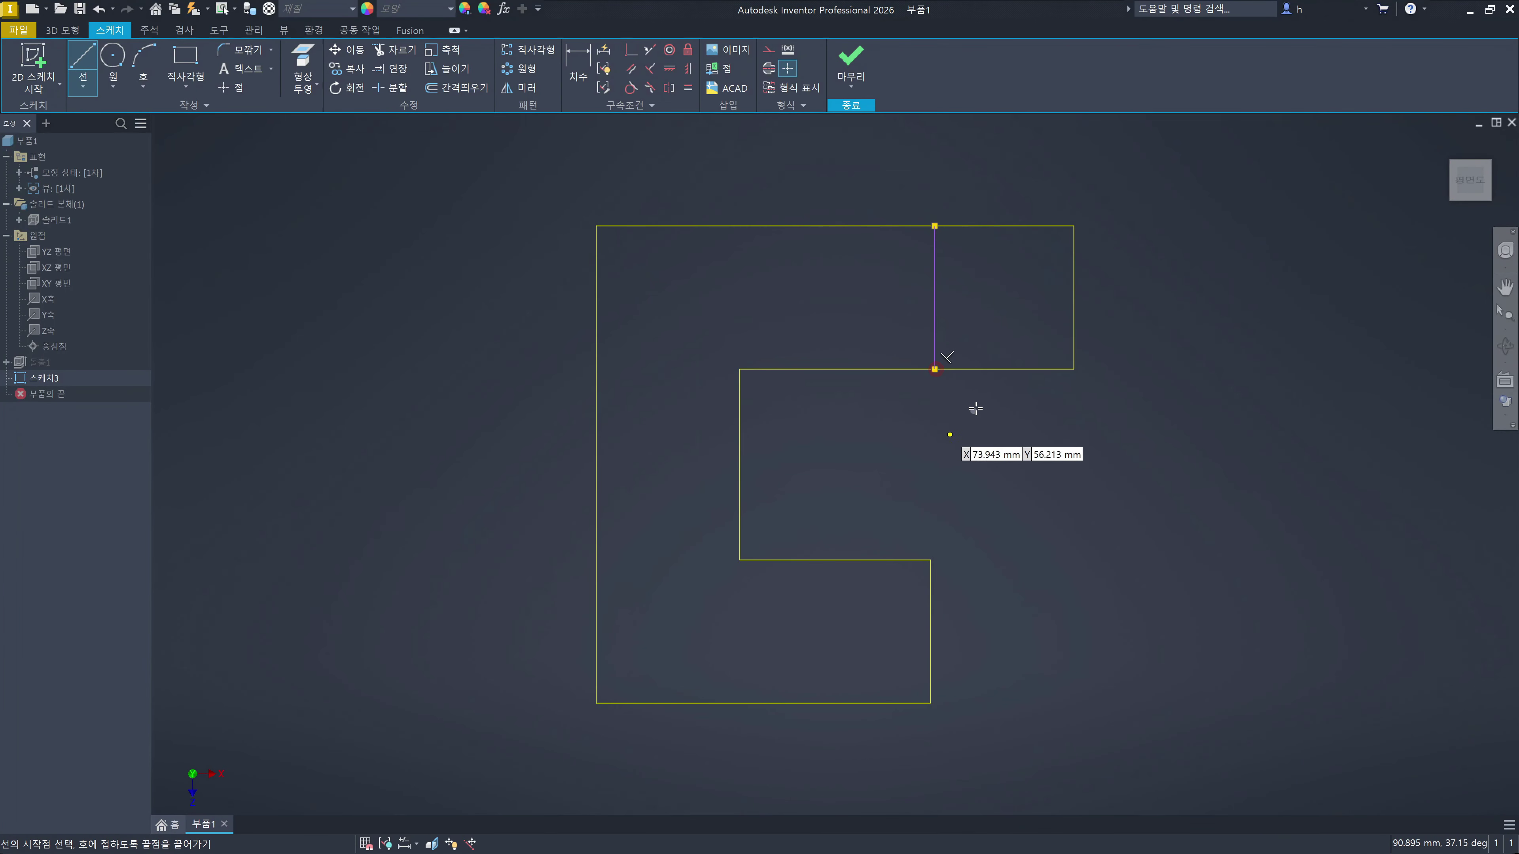
key("Escape")
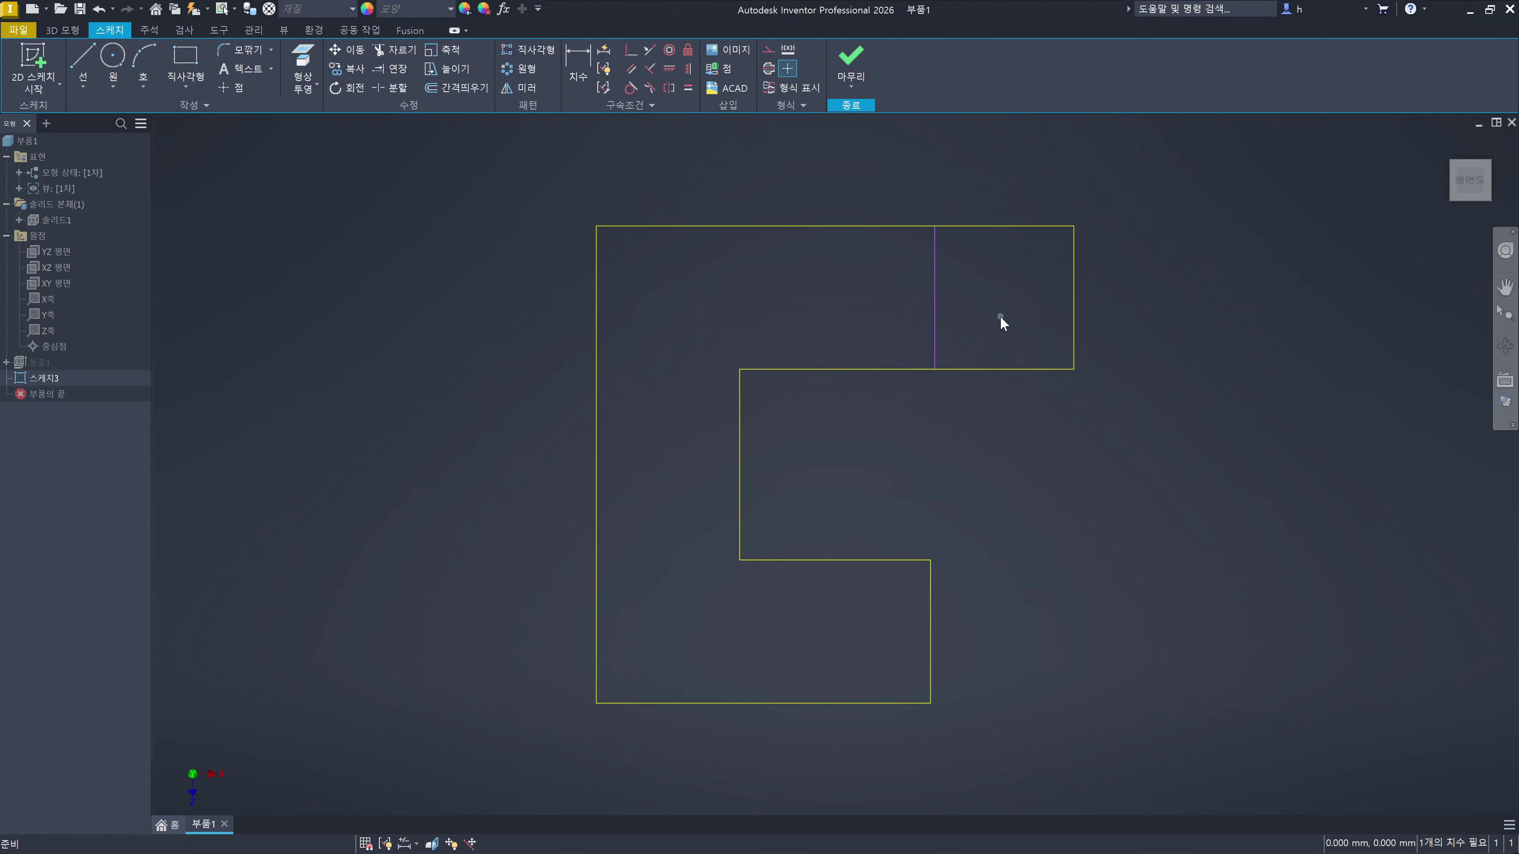
Step: Examine the automatically projected edges of the face outline by picking them one by one
left_click(893, 368)
left_click(914, 226)
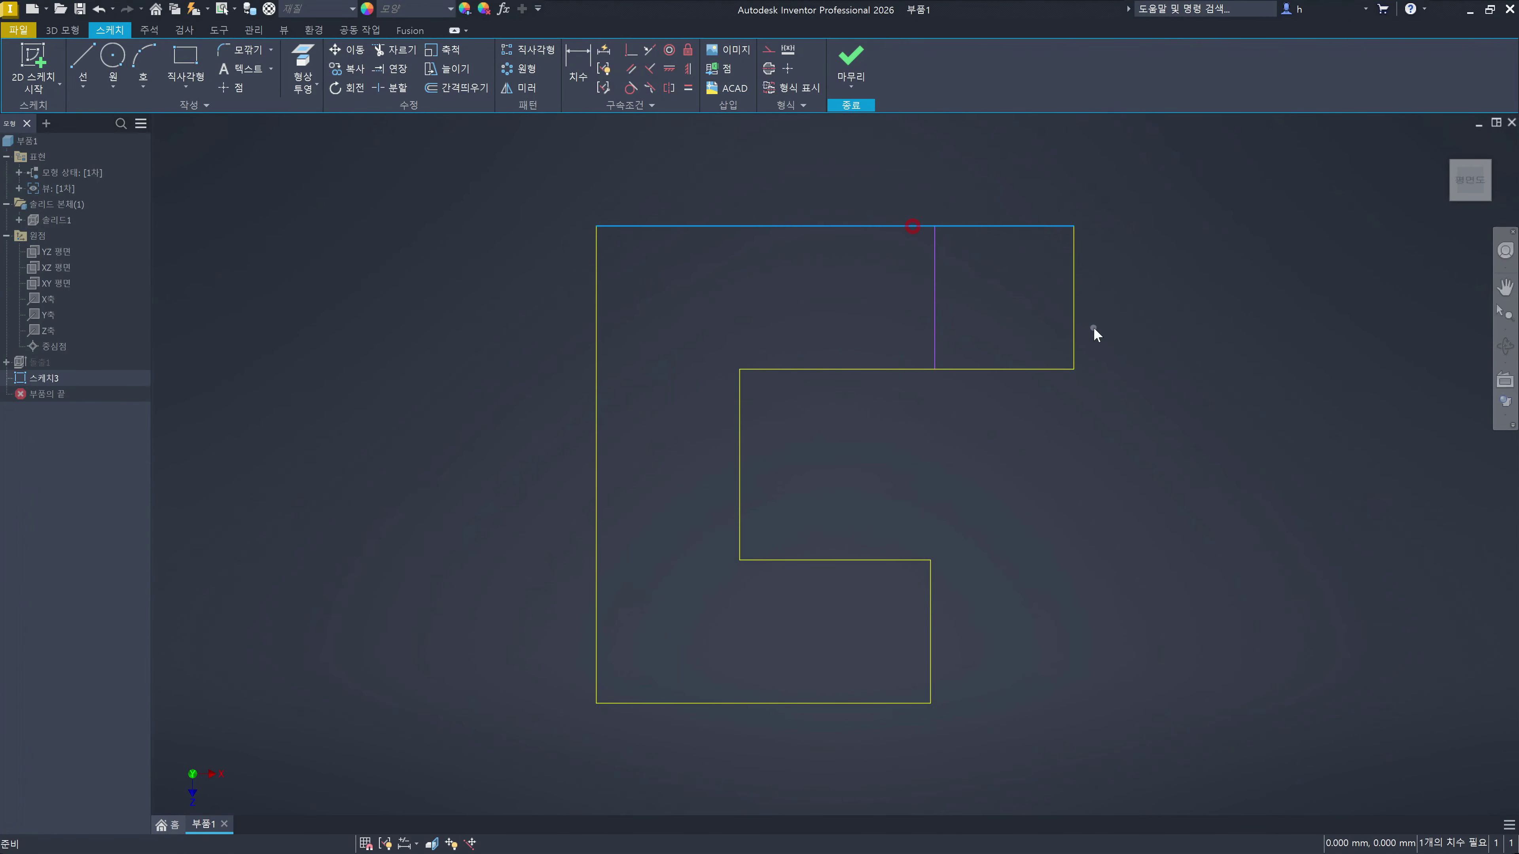
left_click(1073, 326)
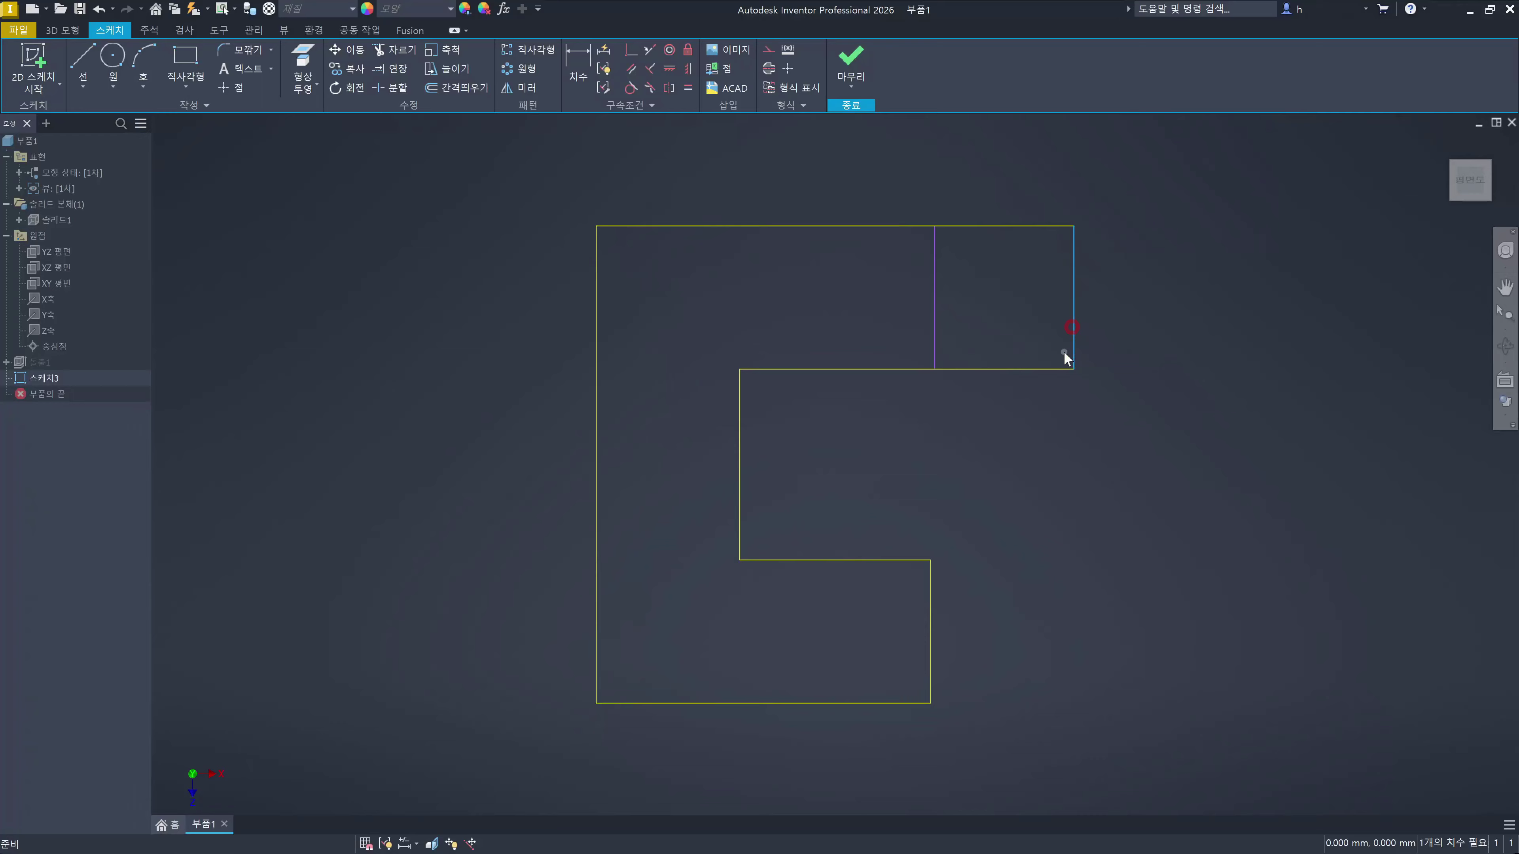
left_click(742, 506)
left_click(794, 560)
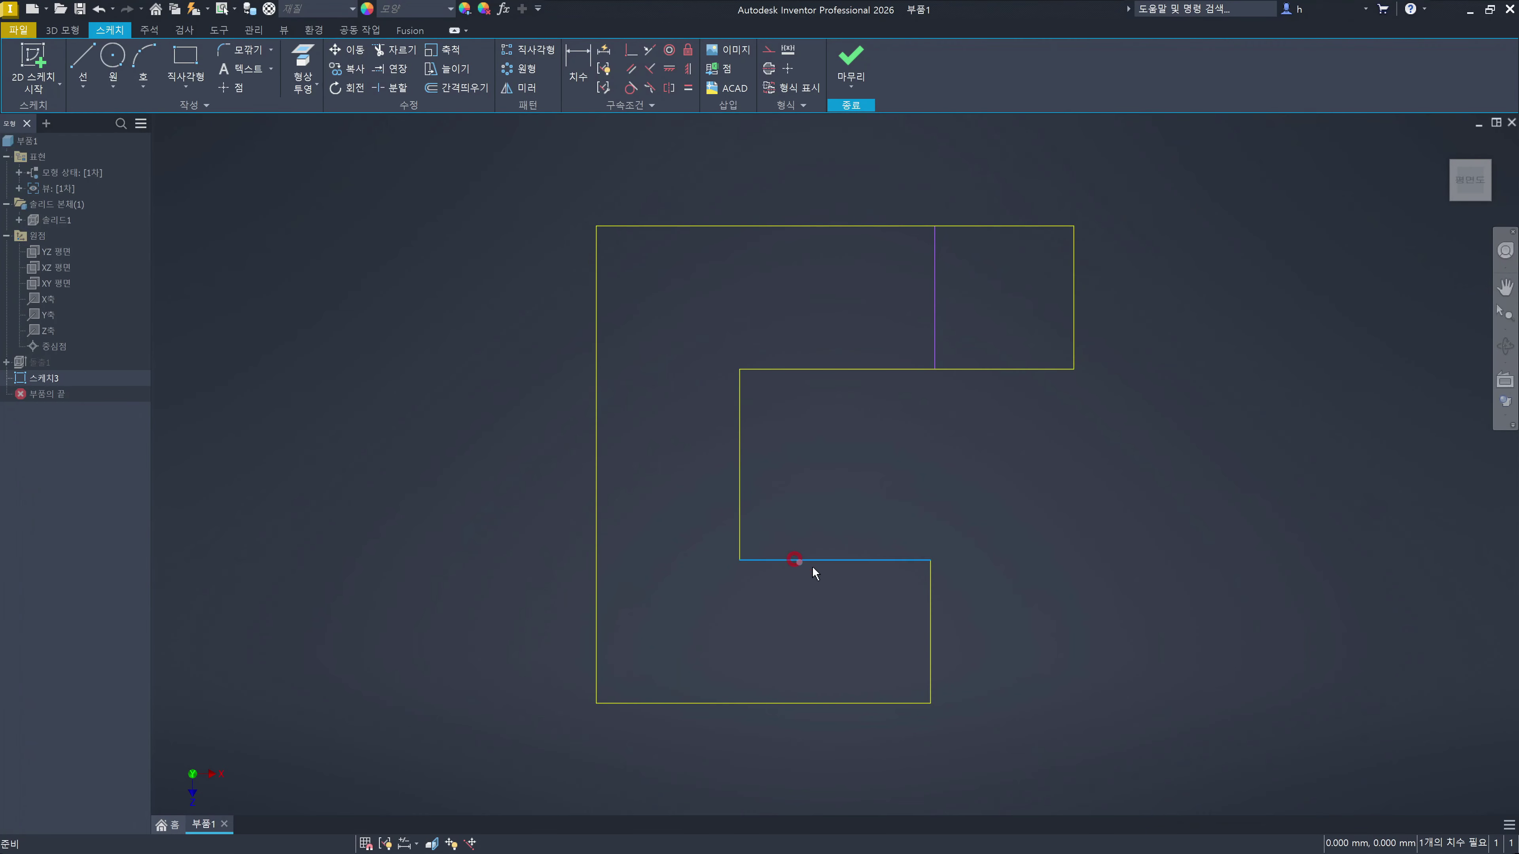
left_click(929, 620)
left_click(860, 704)
left_click(597, 628)
key("Escape")
Step: Select the projected edges around the shorter arm as a group to examine the geometry the line does not use
left_click_drag(1007, 732, 392, 473)
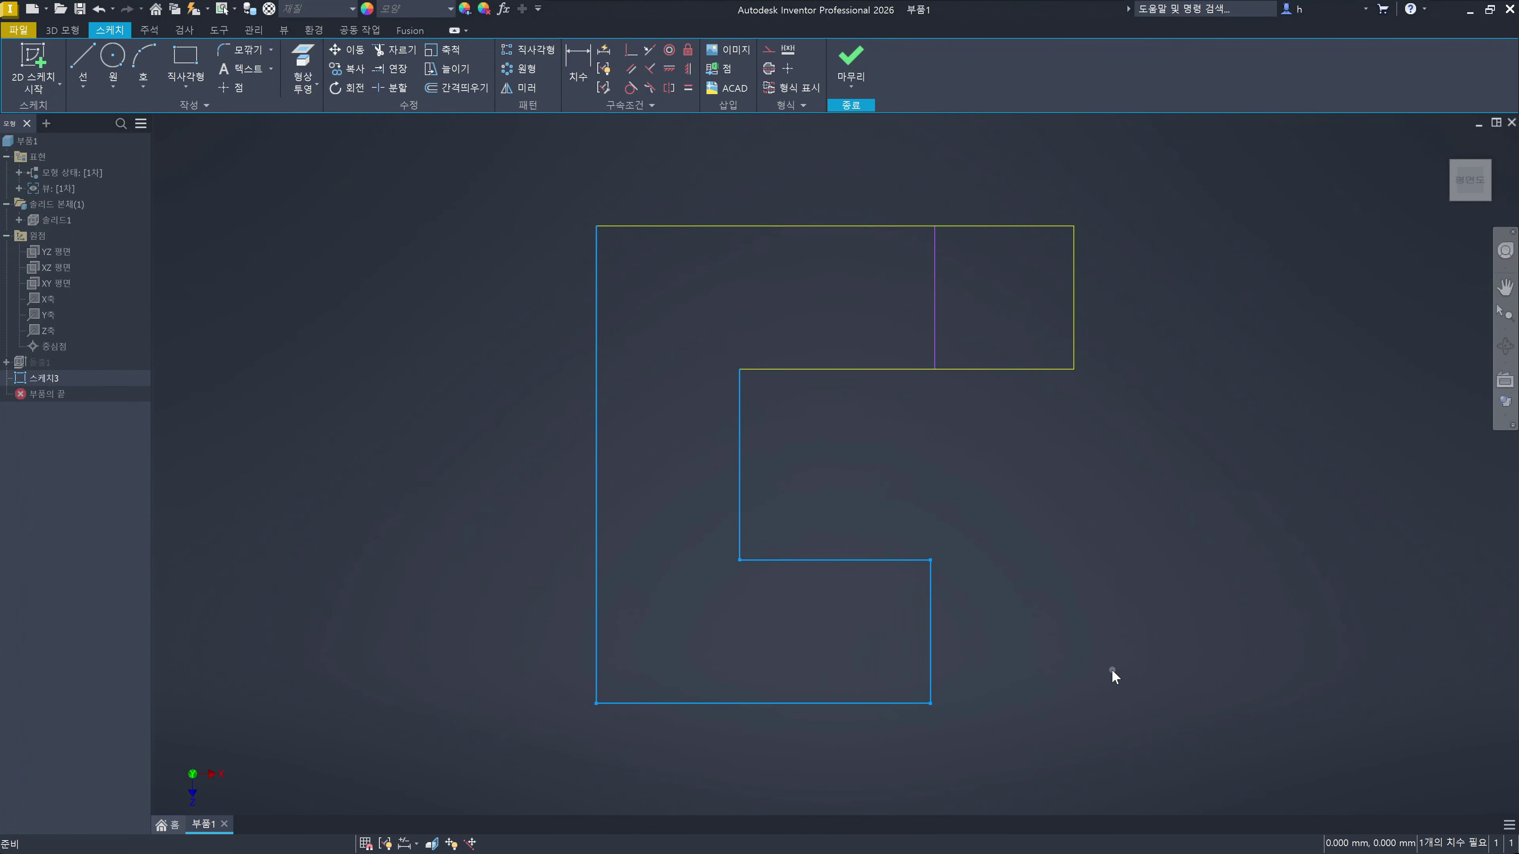
left_click_drag(1116, 724, 191, 415)
left_click(1250, 552)
mouse_move(1161, 748)
left_mouse_down()
mouse_move(1016, 719)
mouse_move(420, 472)
left_mouse_up()
left_click(1056, 540)
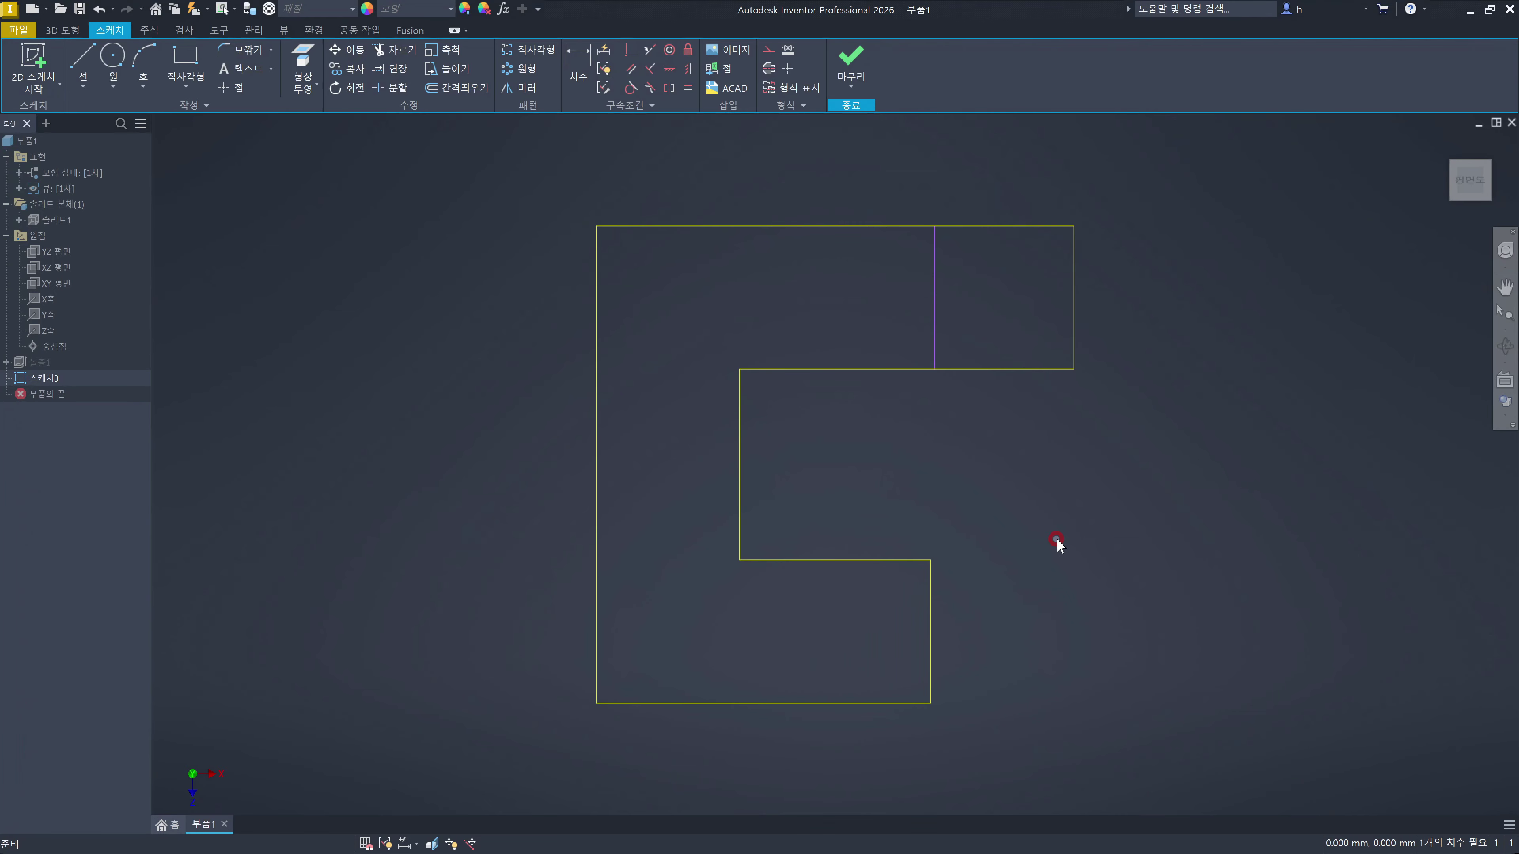
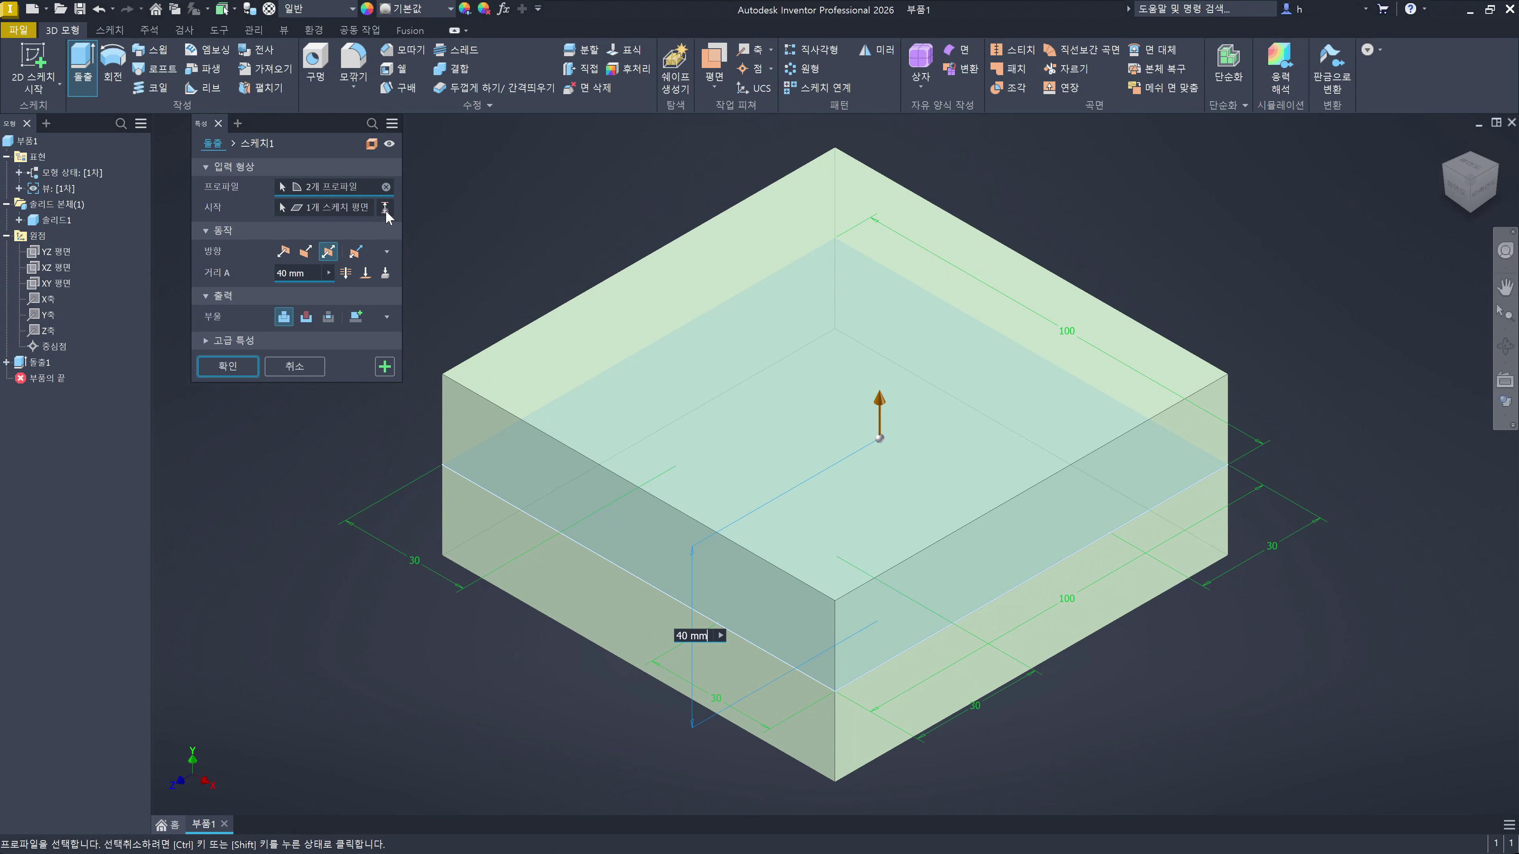
Step: Extrude the first sketch's two profiles 40 mm in the default direction, starting from the solid's top face
left_click(332, 210)
left_click(831, 251)
left_click(283, 252)
middle_click_drag(917, 443, 905, 475, "shift")
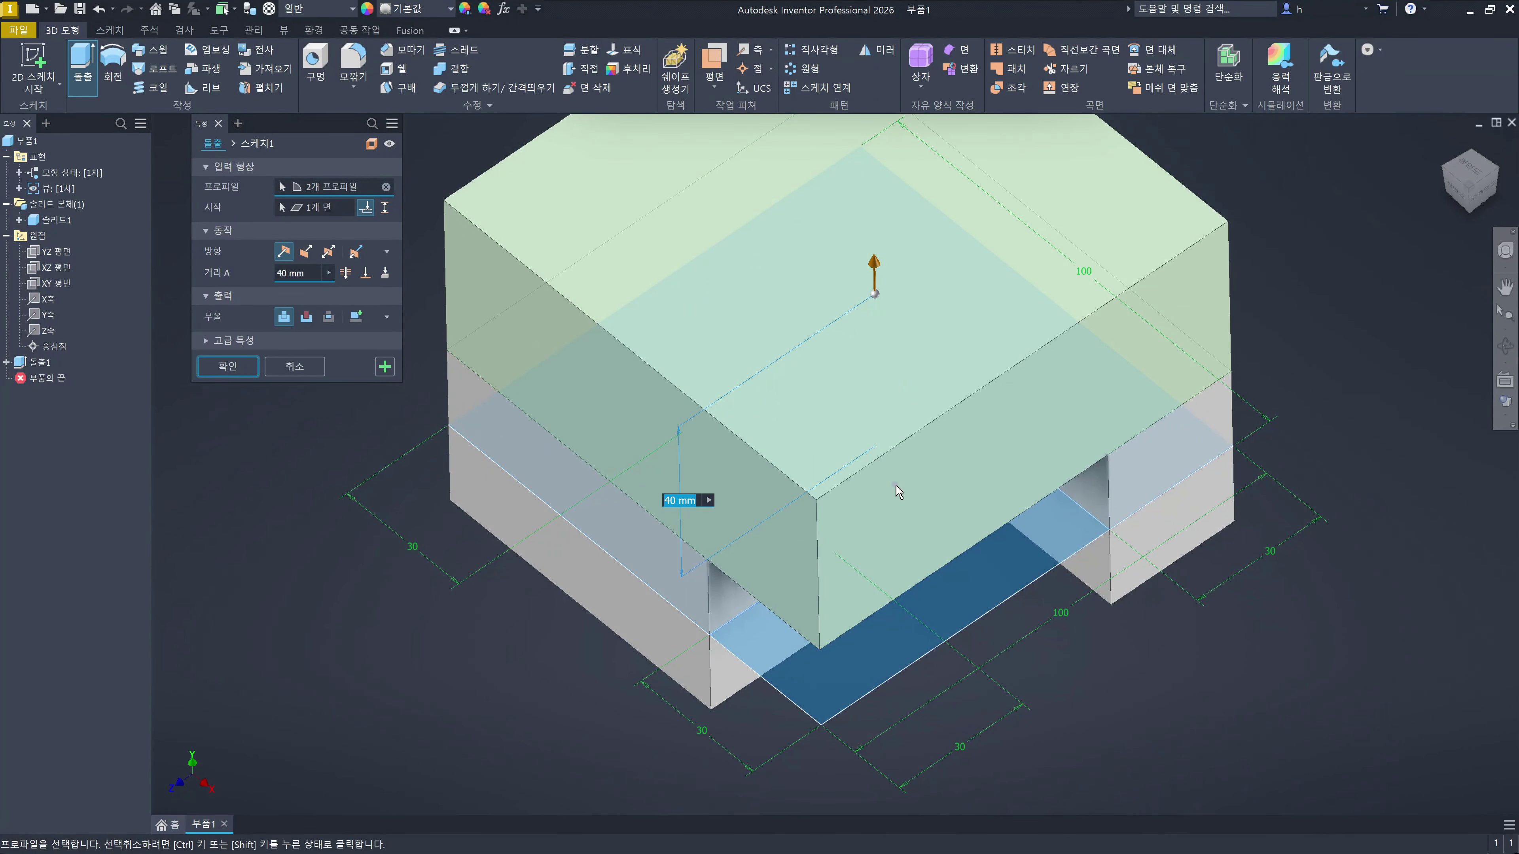
left_click(228, 366)
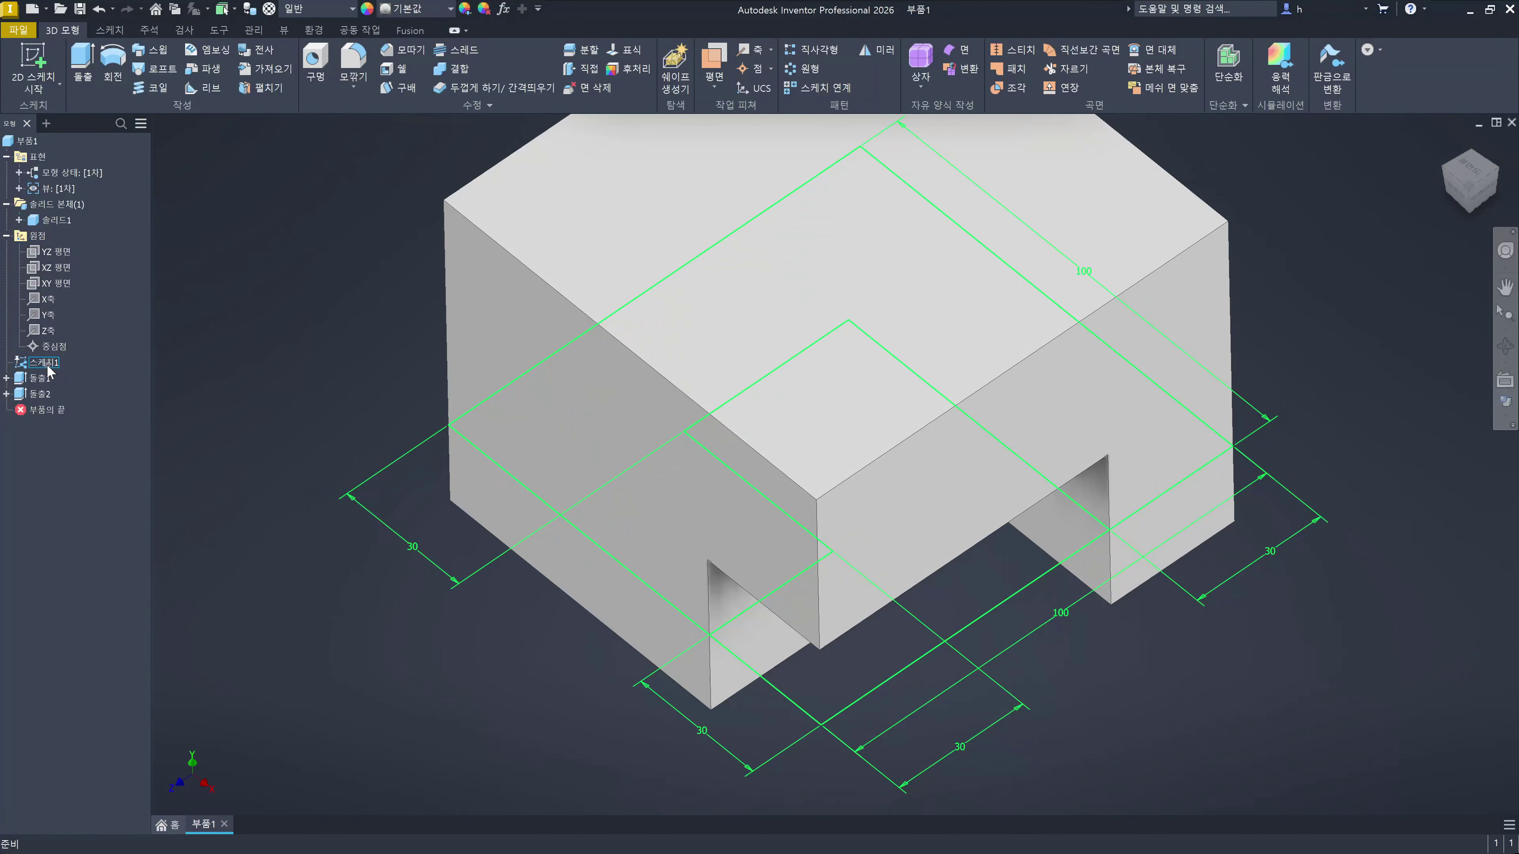
Step: Examine which sketch each of the two extrusions is based on
left_click(5, 378)
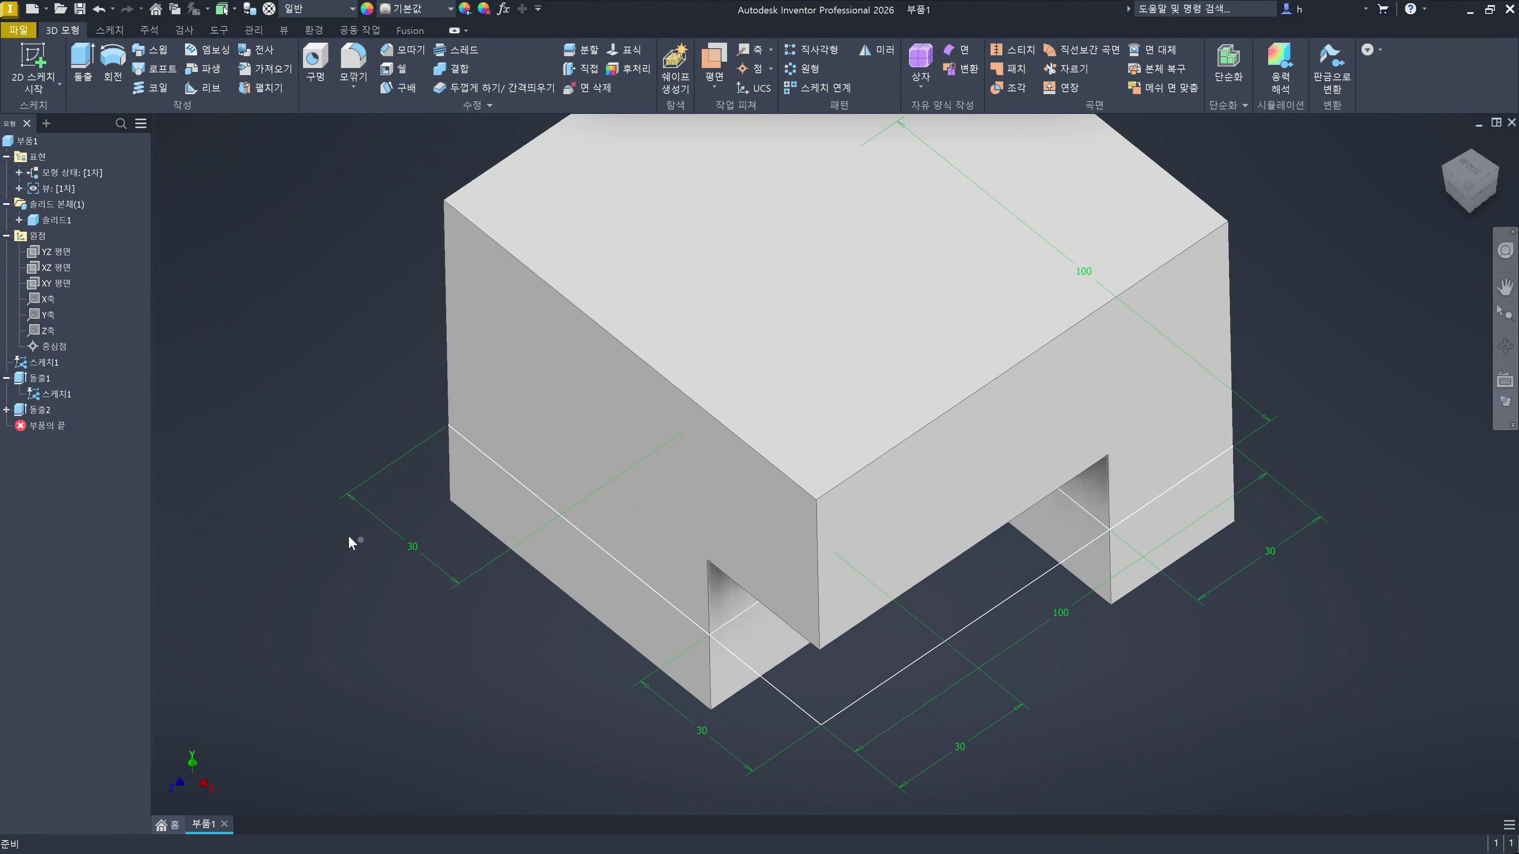
left_click(39, 378)
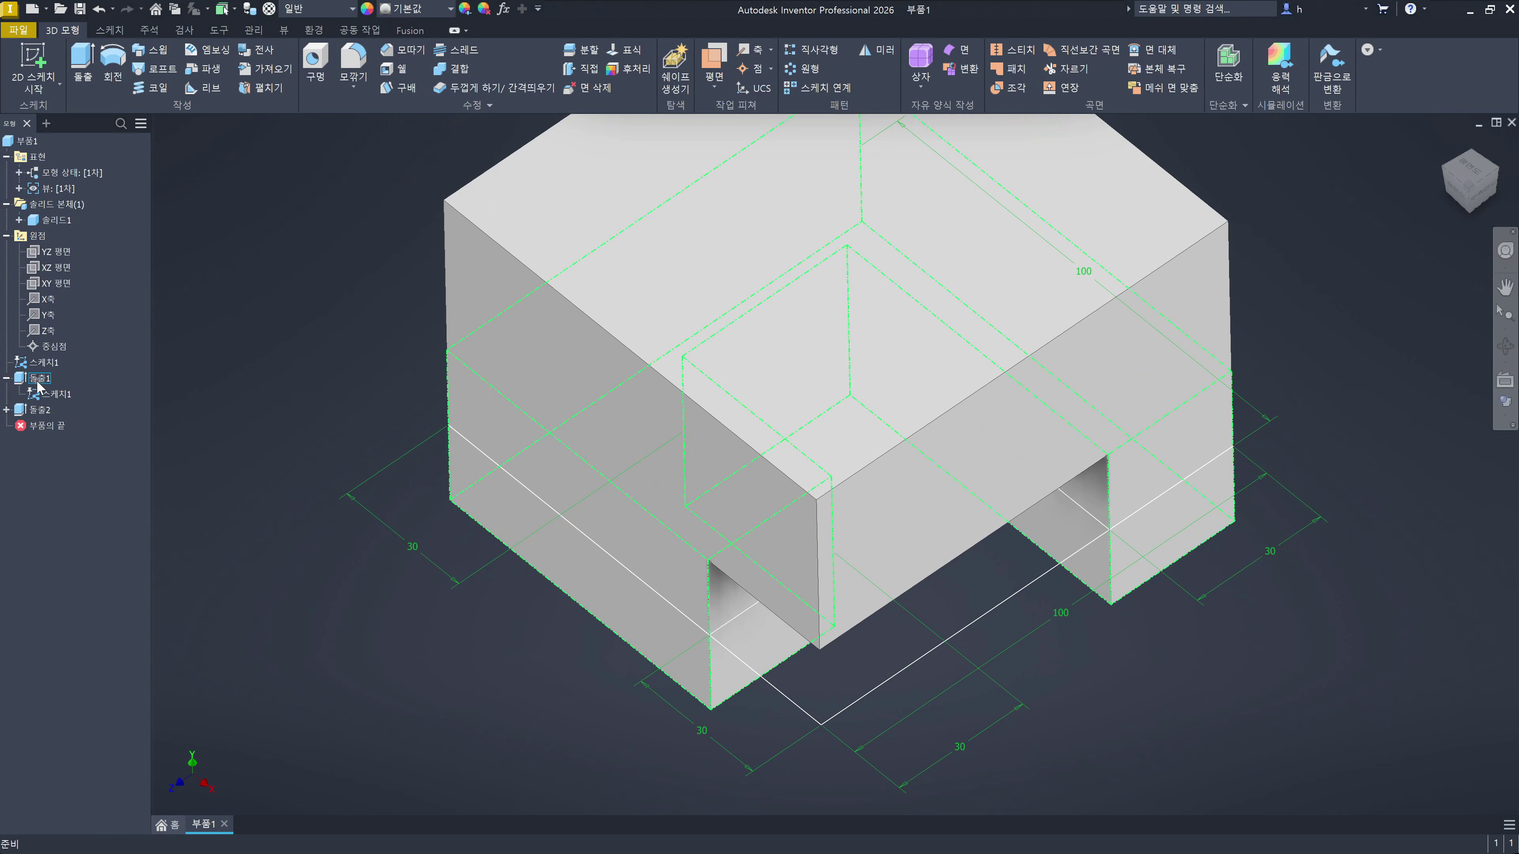
left_click(40, 410, "ctrl")
left_click(6, 410)
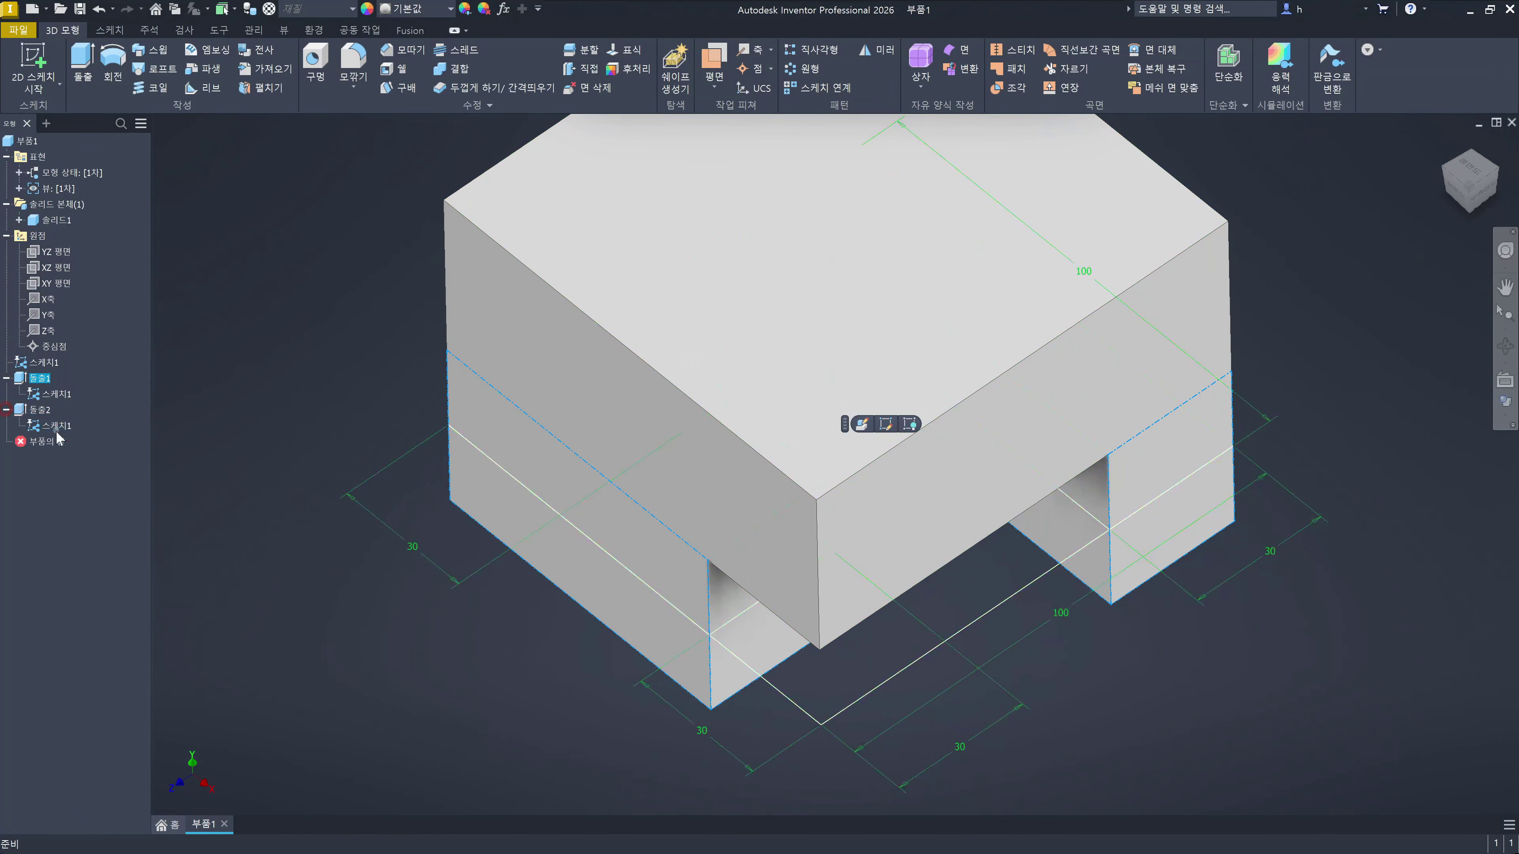
left_click(339, 696)
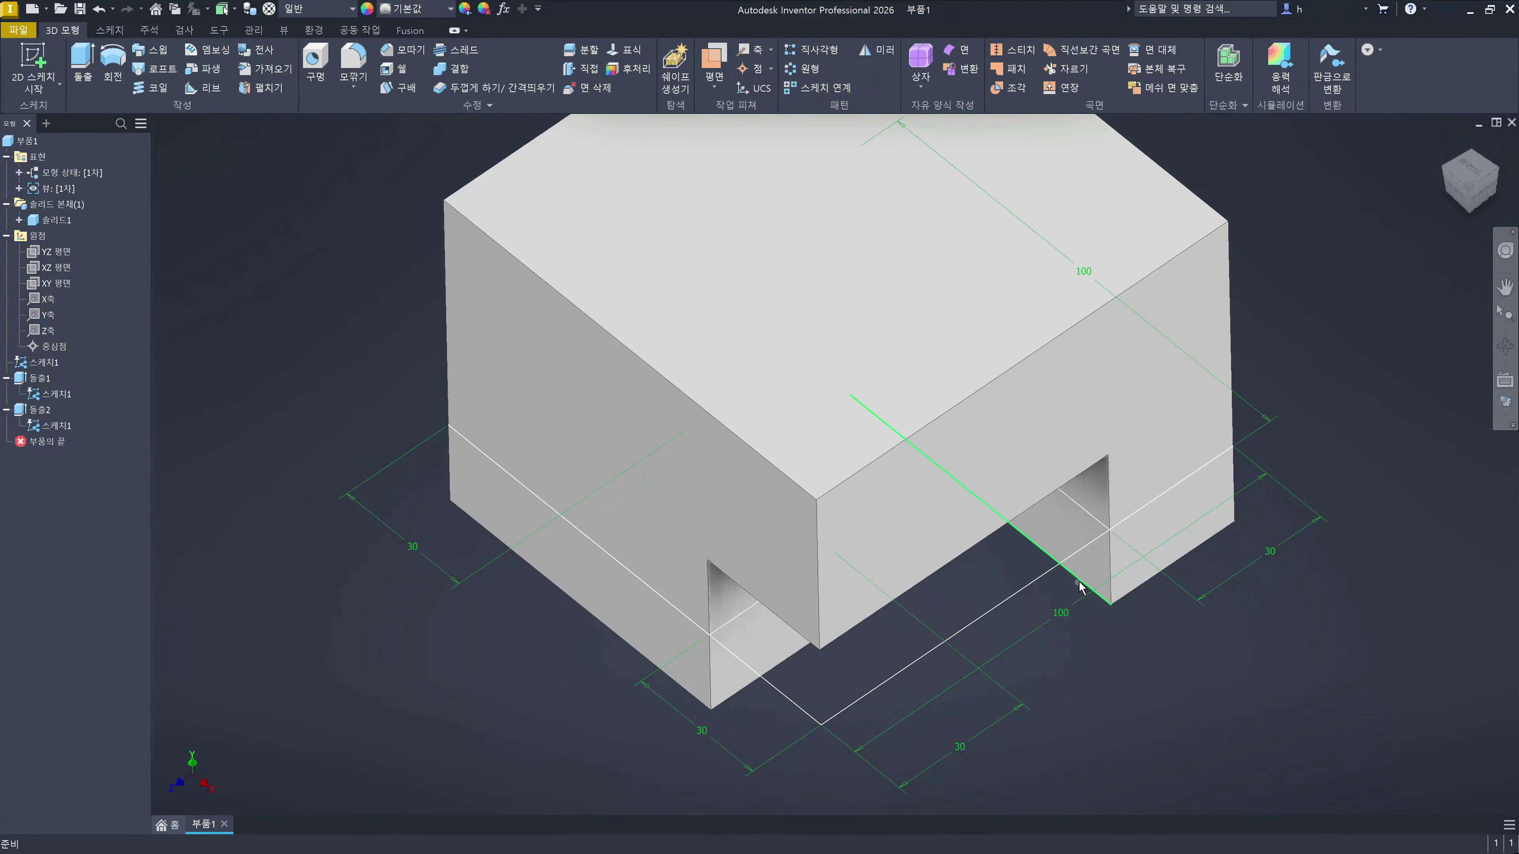
Step: Undo the second extrusion and the sharing of its sketch, and return to the home view
left_click(1202, 697)
key("ctrl+z")
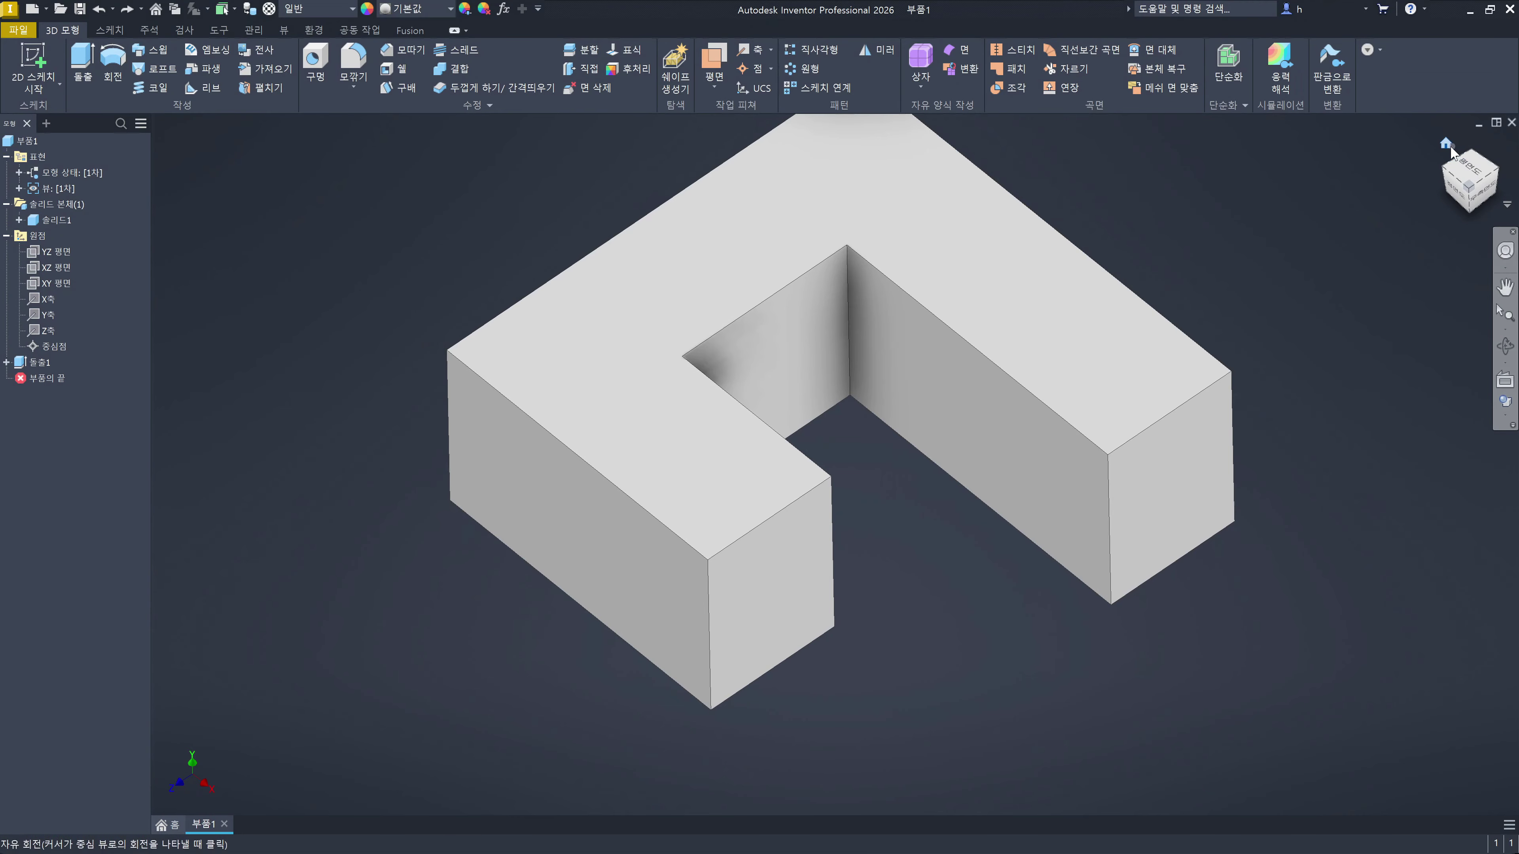
left_click(1445, 146)
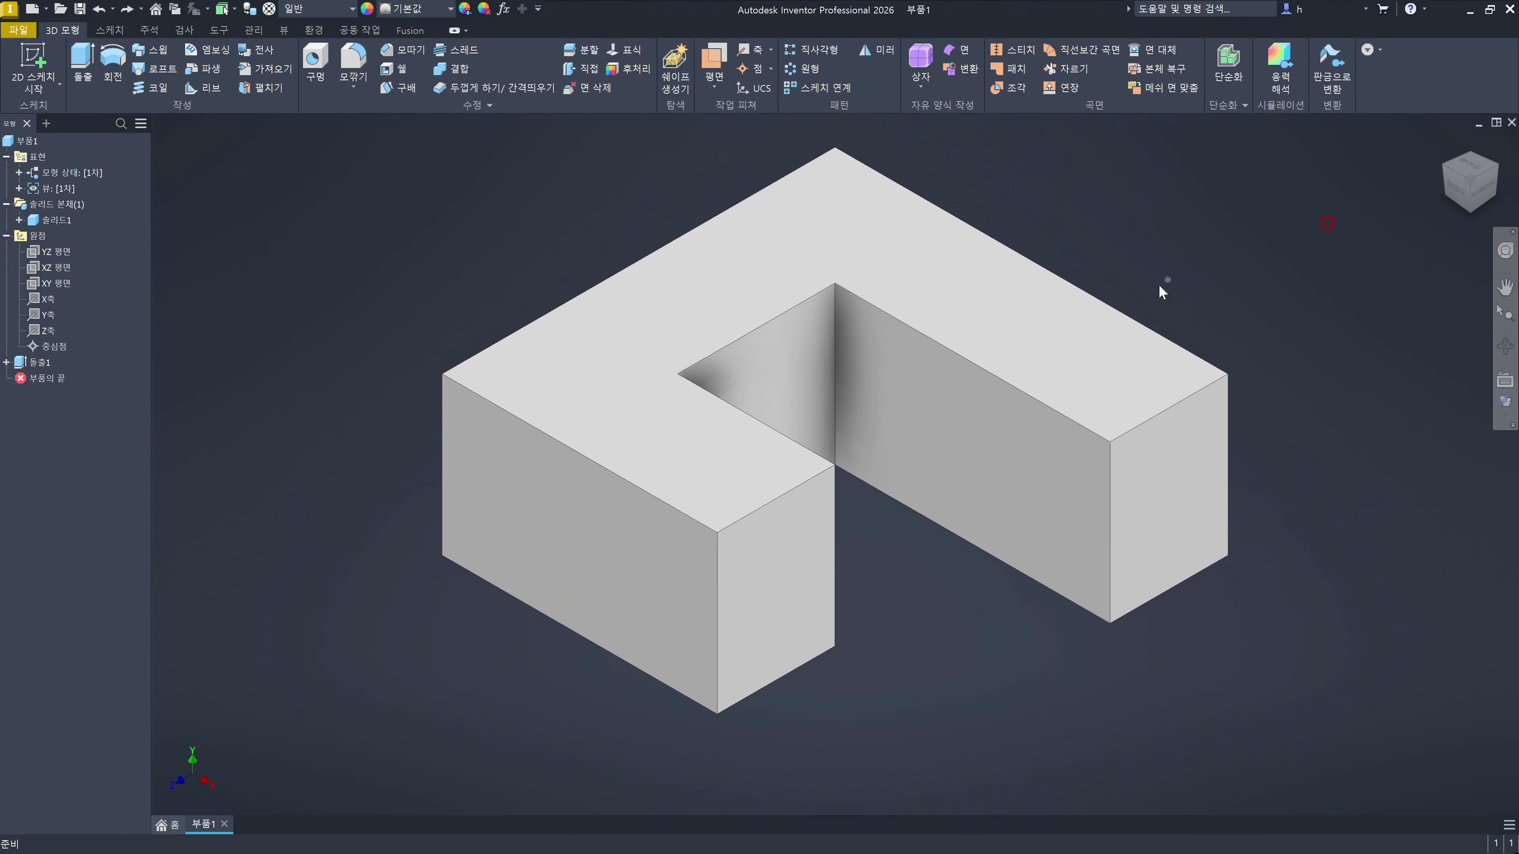
Step: Share the first extrusion's sketch by way of the solid's top face so it can be reused
left_click(1088, 349)
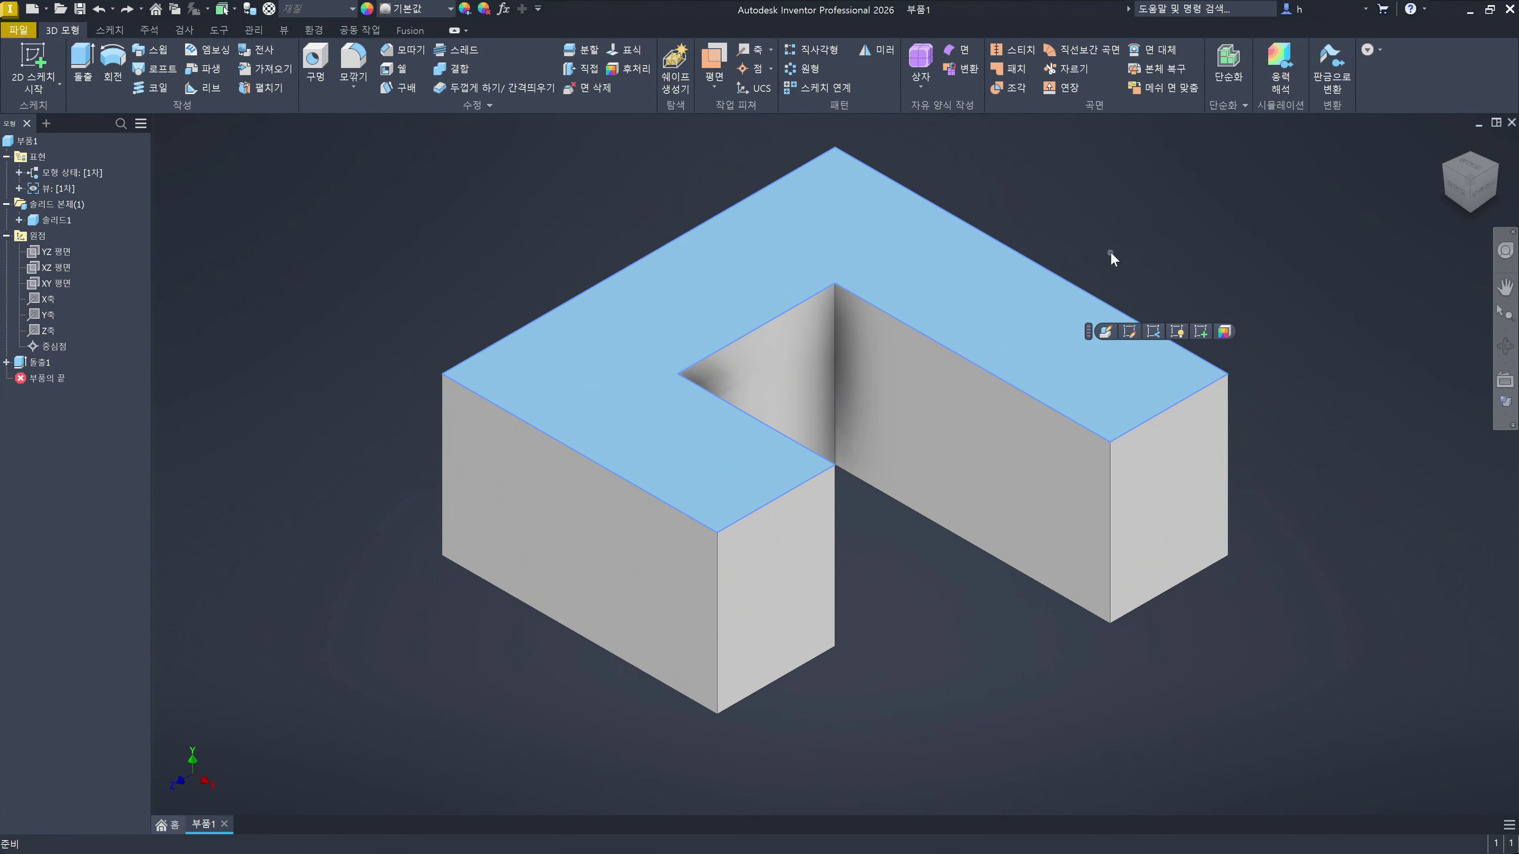
left_click(1154, 332)
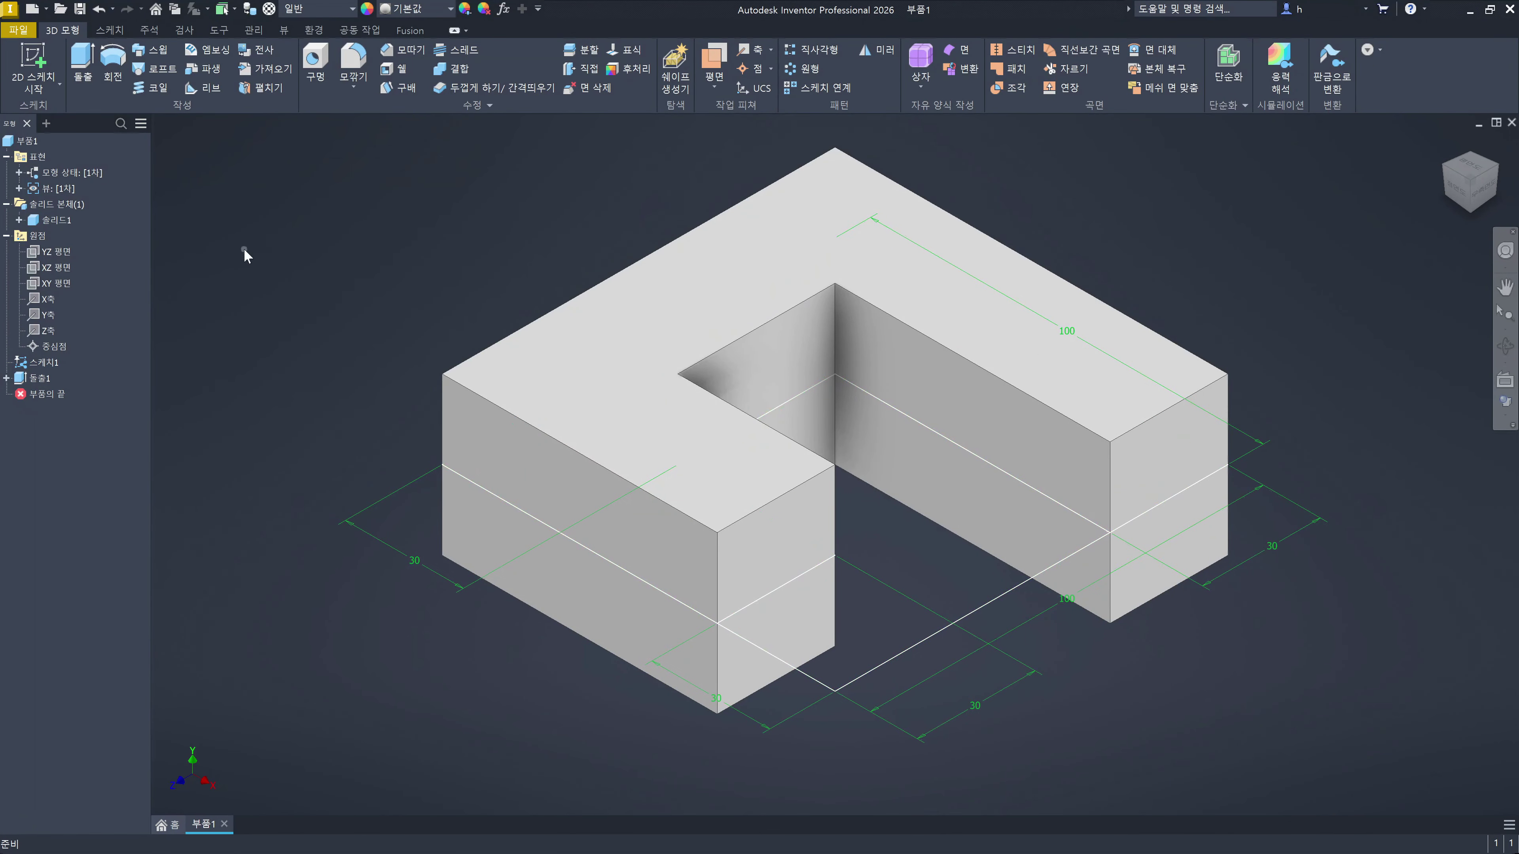
left_click(258, 245)
Step: Extrude the shared sketch's two profiles 40 mm in the default direction, starting from the U-shaped solid's top face
left_click(78, 63)
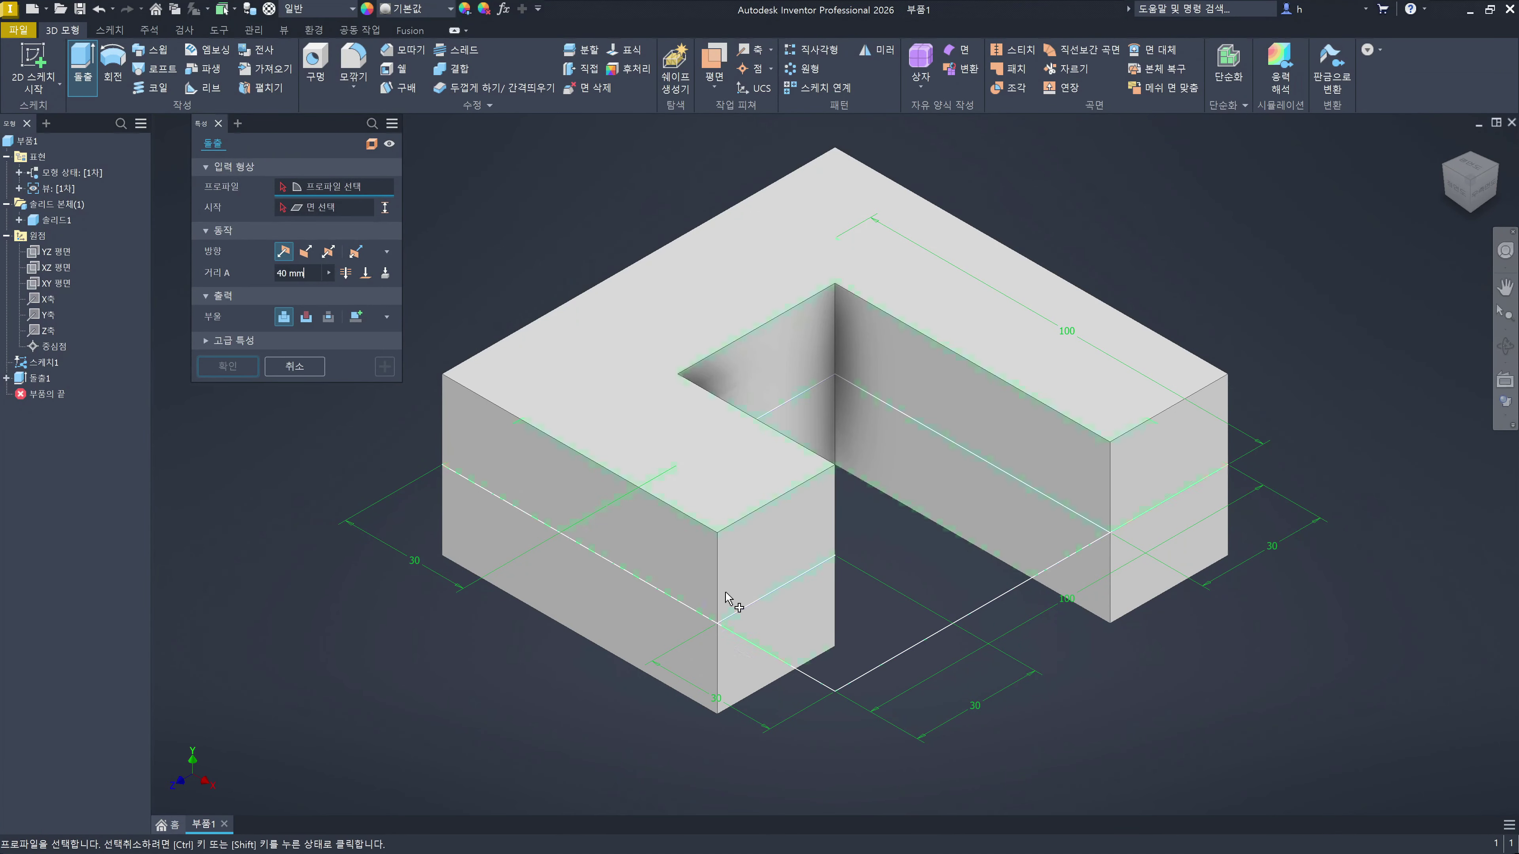
left_click(900, 572)
left_click(644, 477)
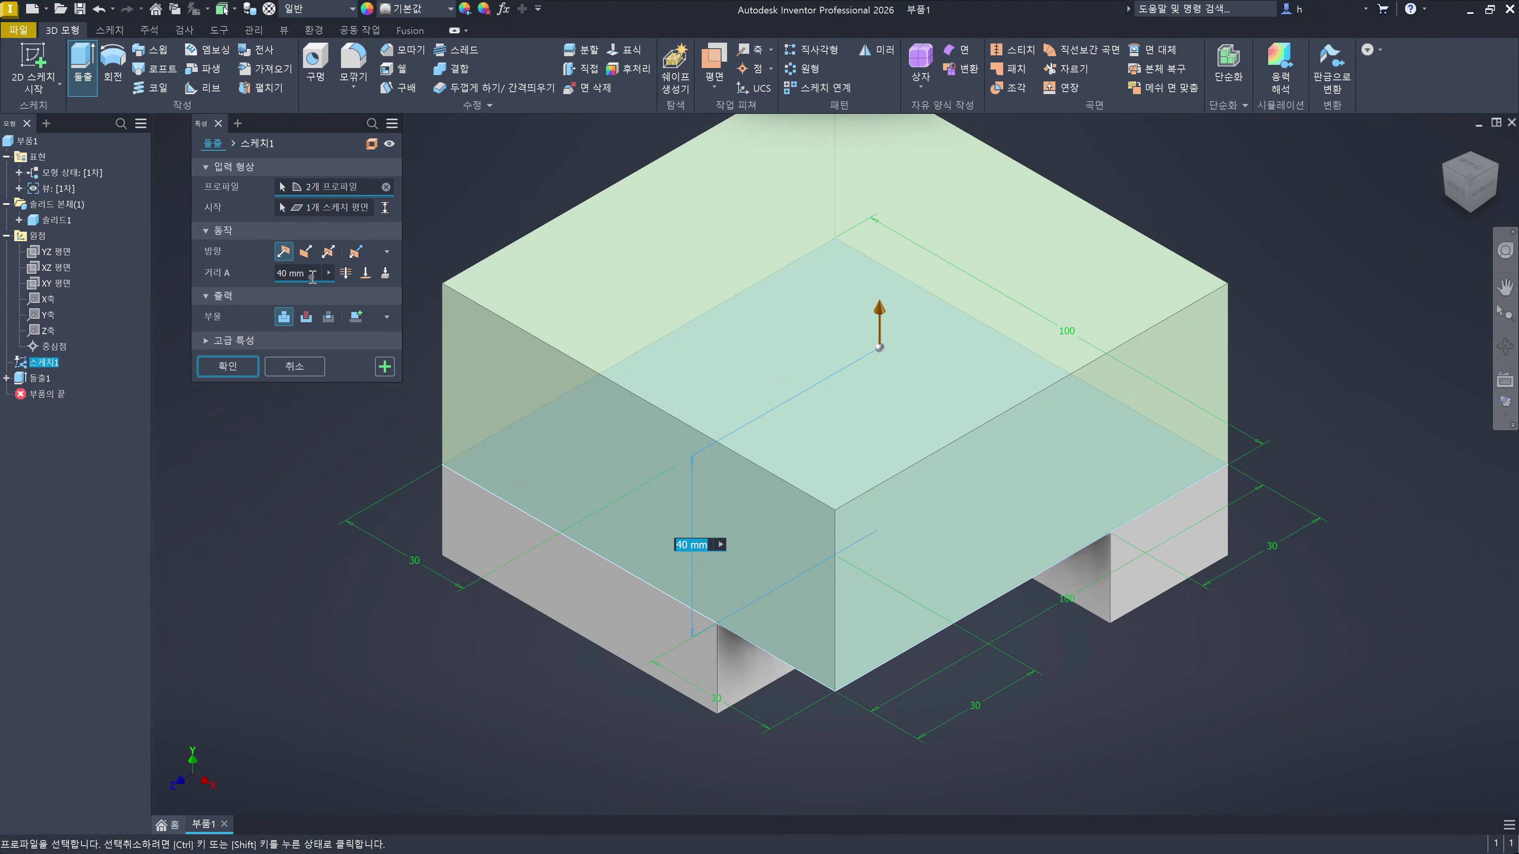
left_click(326, 209)
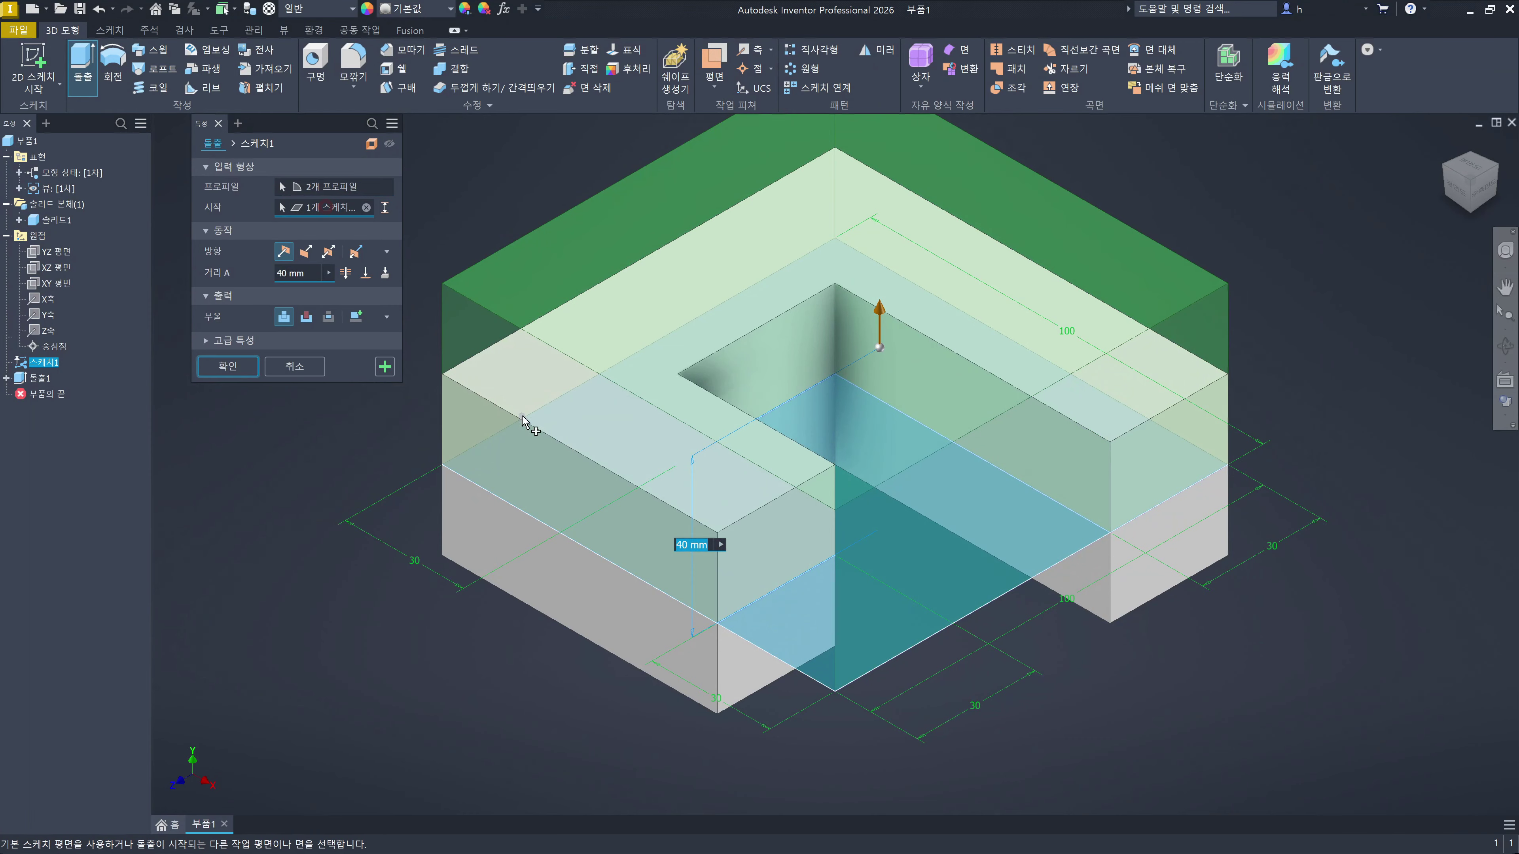
left_click(556, 396)
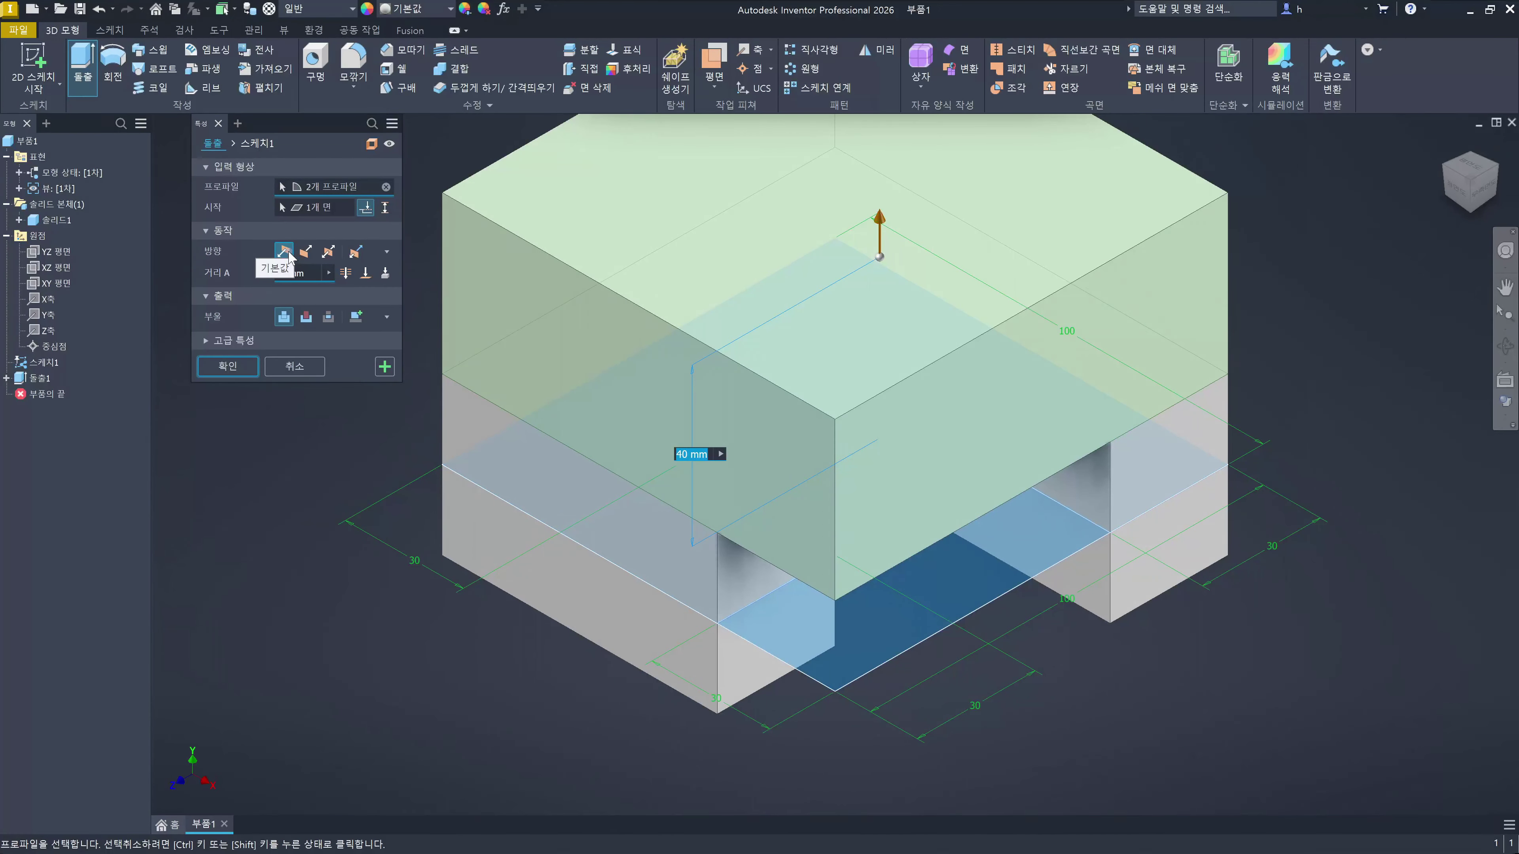
left_click(228, 366)
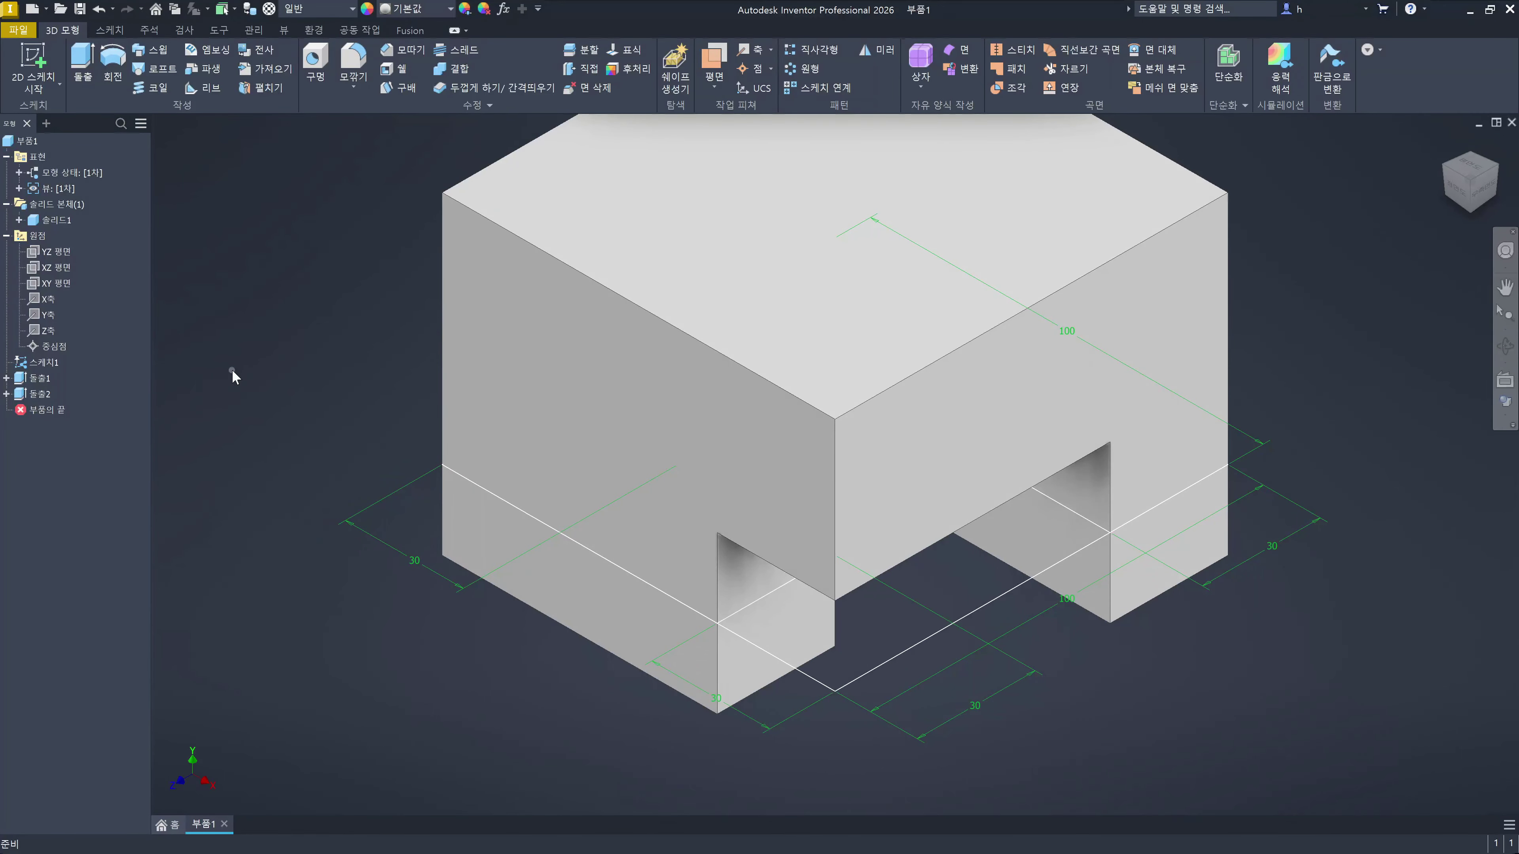
left_click(233, 371)
mouse_move(484, 509)
left_mouse_down()
mouse_move(494, 532)
mouse_move(514, 522)
mouse_move(509, 541)
left_mouse_up()
left_click_drag(493, 554, 498, 572)
left_click_drag(780, 596, 841, 577)
mouse_move(551, 542)
left_mouse_down()
mouse_move(681, 541)
mouse_move(665, 579)
left_mouse_up()
mouse_move(716, 511)
left_mouse_down()
mouse_move(760, 568)
mouse_move(744, 593)
left_mouse_up()
mouse_move(798, 519)
left_mouse_down()
mouse_move(832, 523)
mouse_move(837, 610)
left_mouse_up()
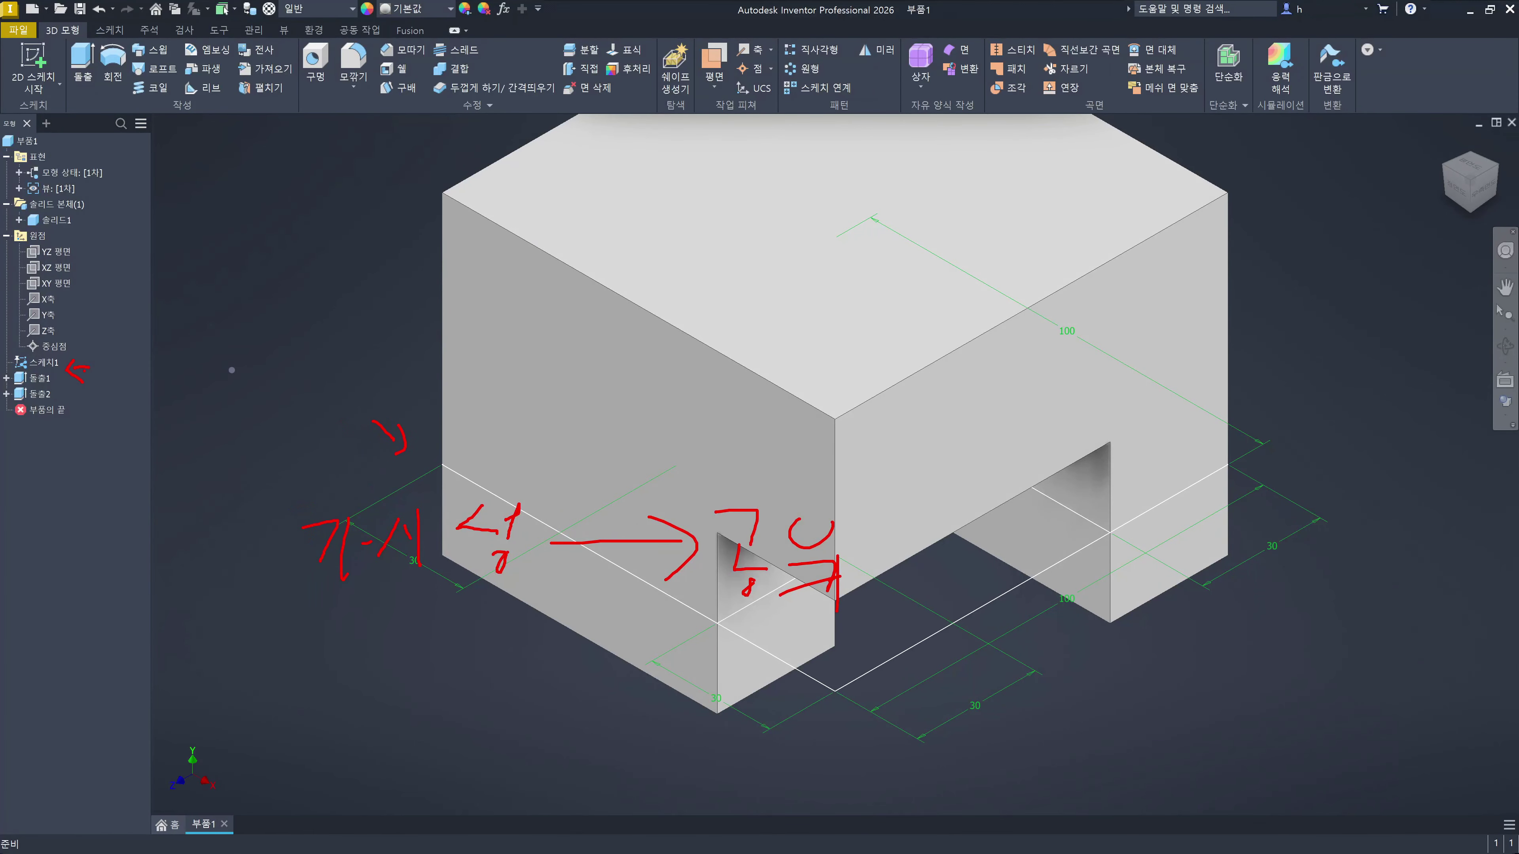
key("Escape")
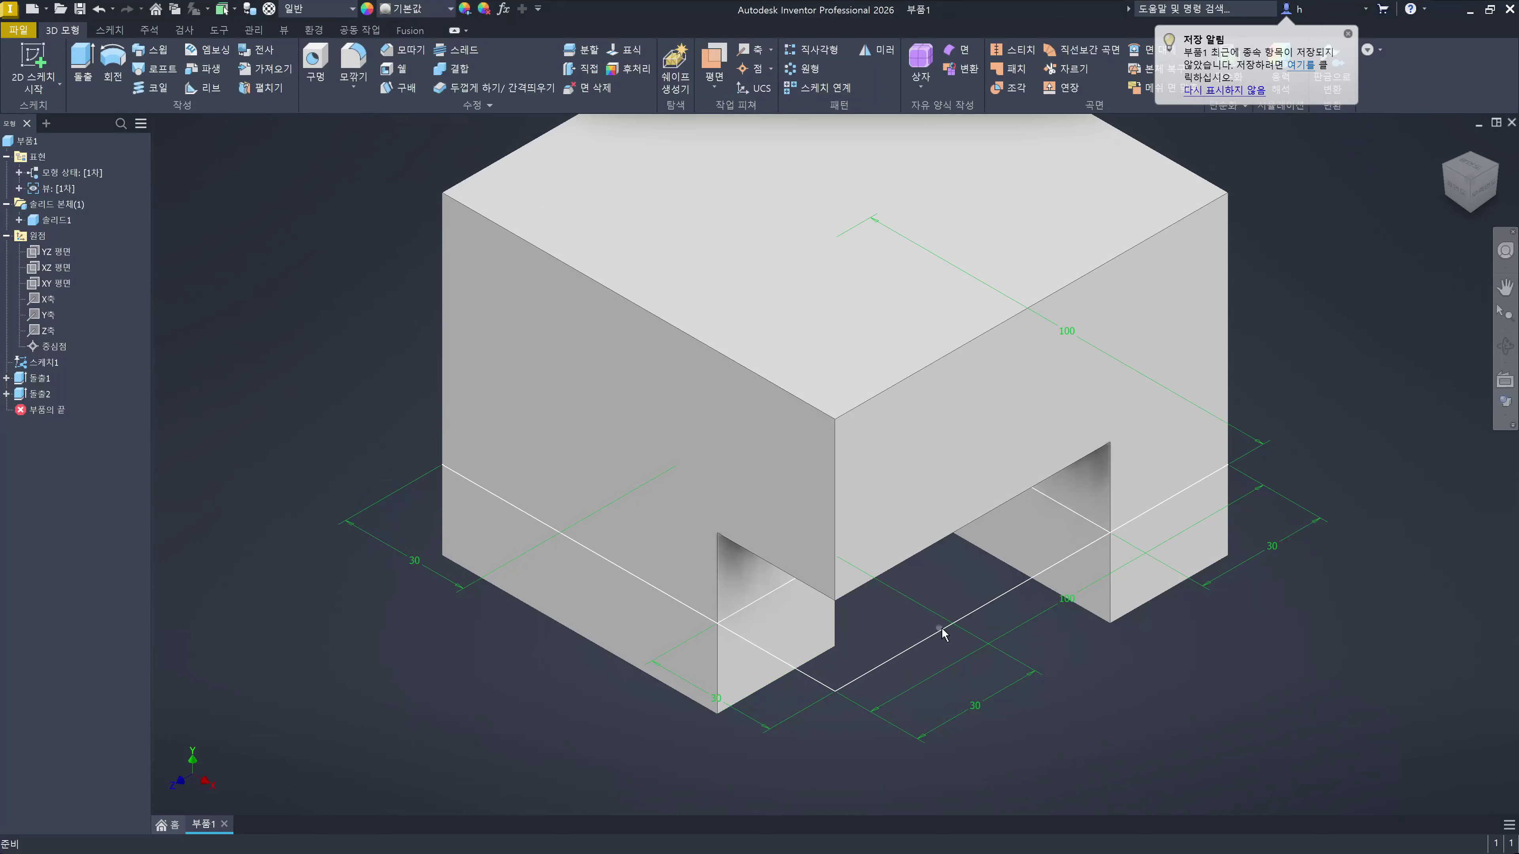
Step: Hide the shared sketch so that only the solid is displayed
left_click(39, 363)
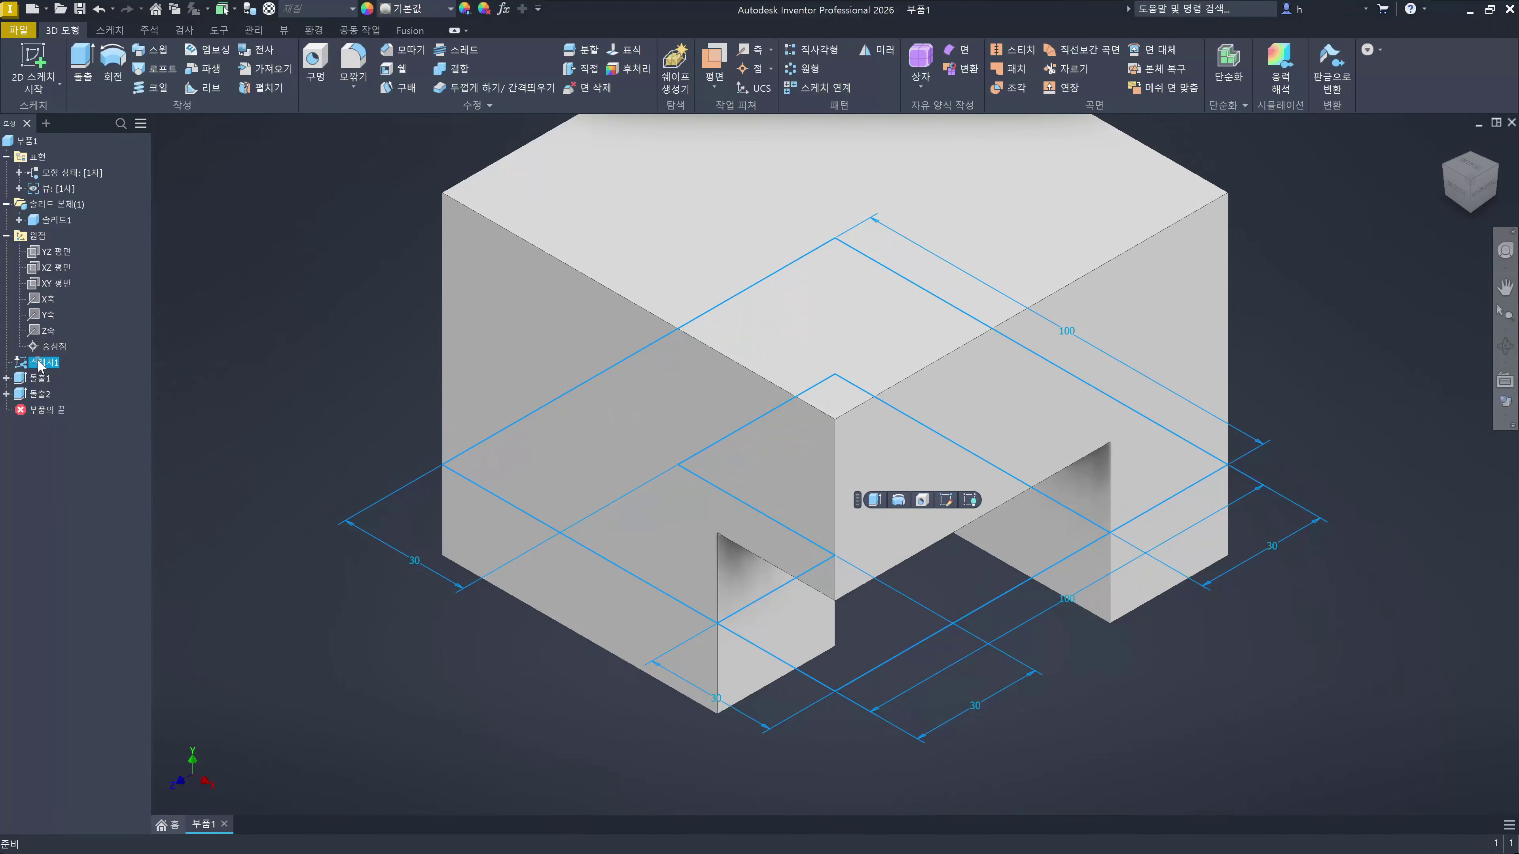
key("Escape")
key("alt")
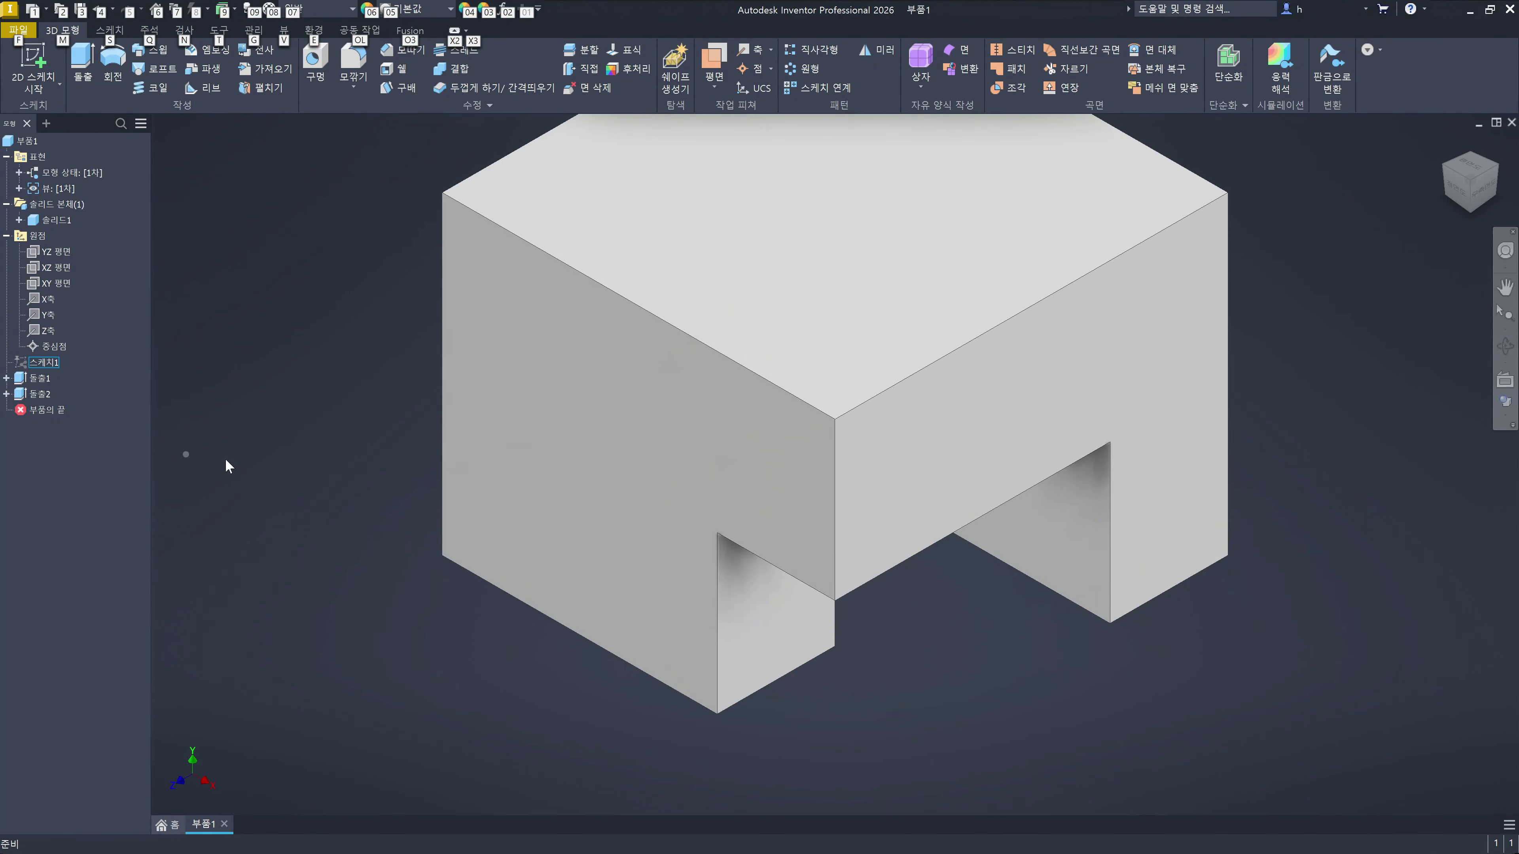
left_click(1036, 649)
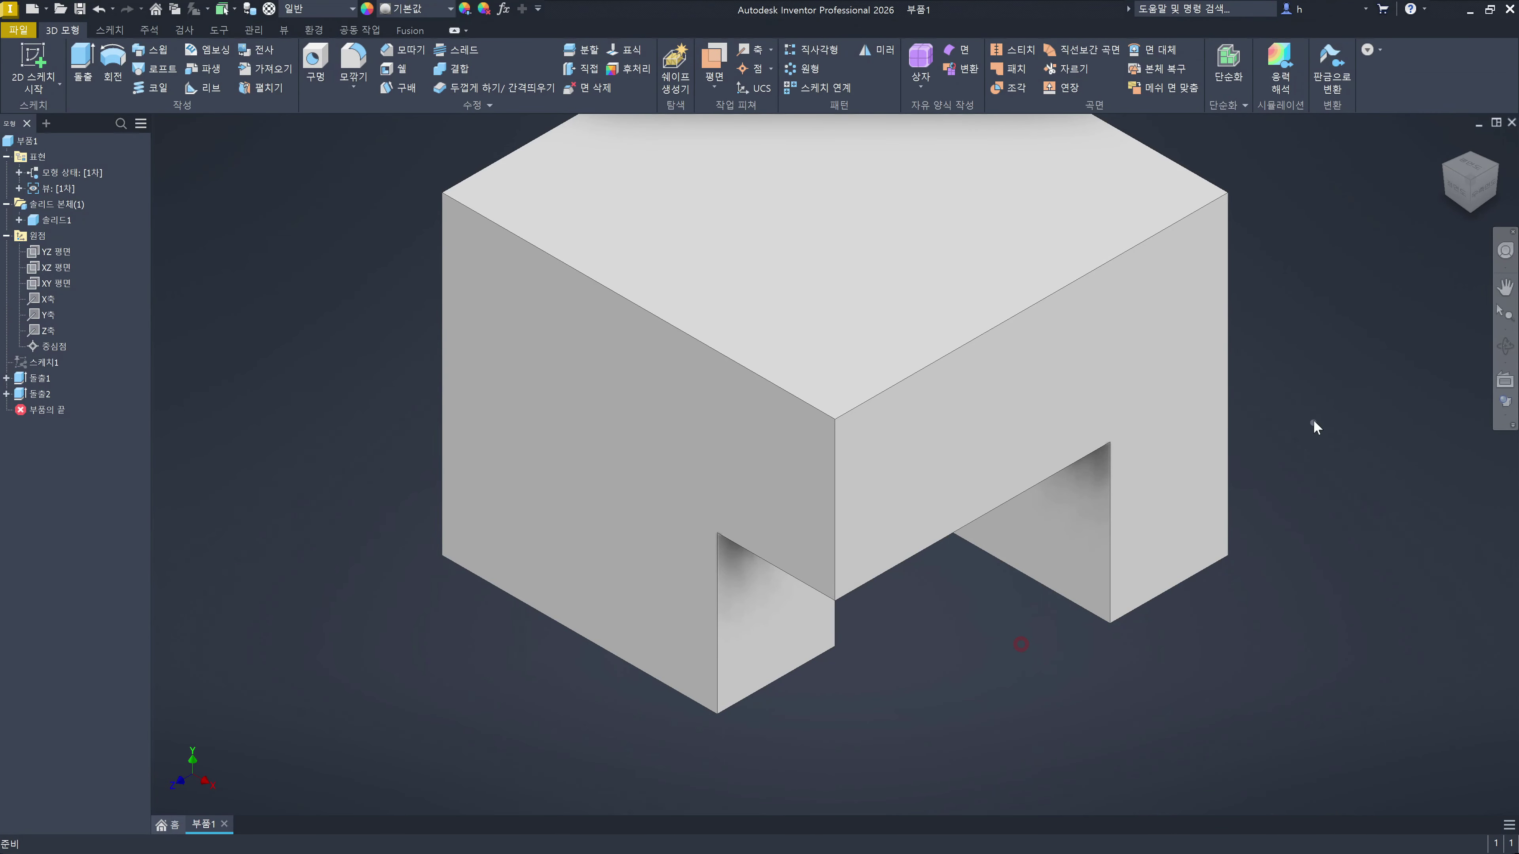
middle_click_drag(1315, 419, 1285, 516)
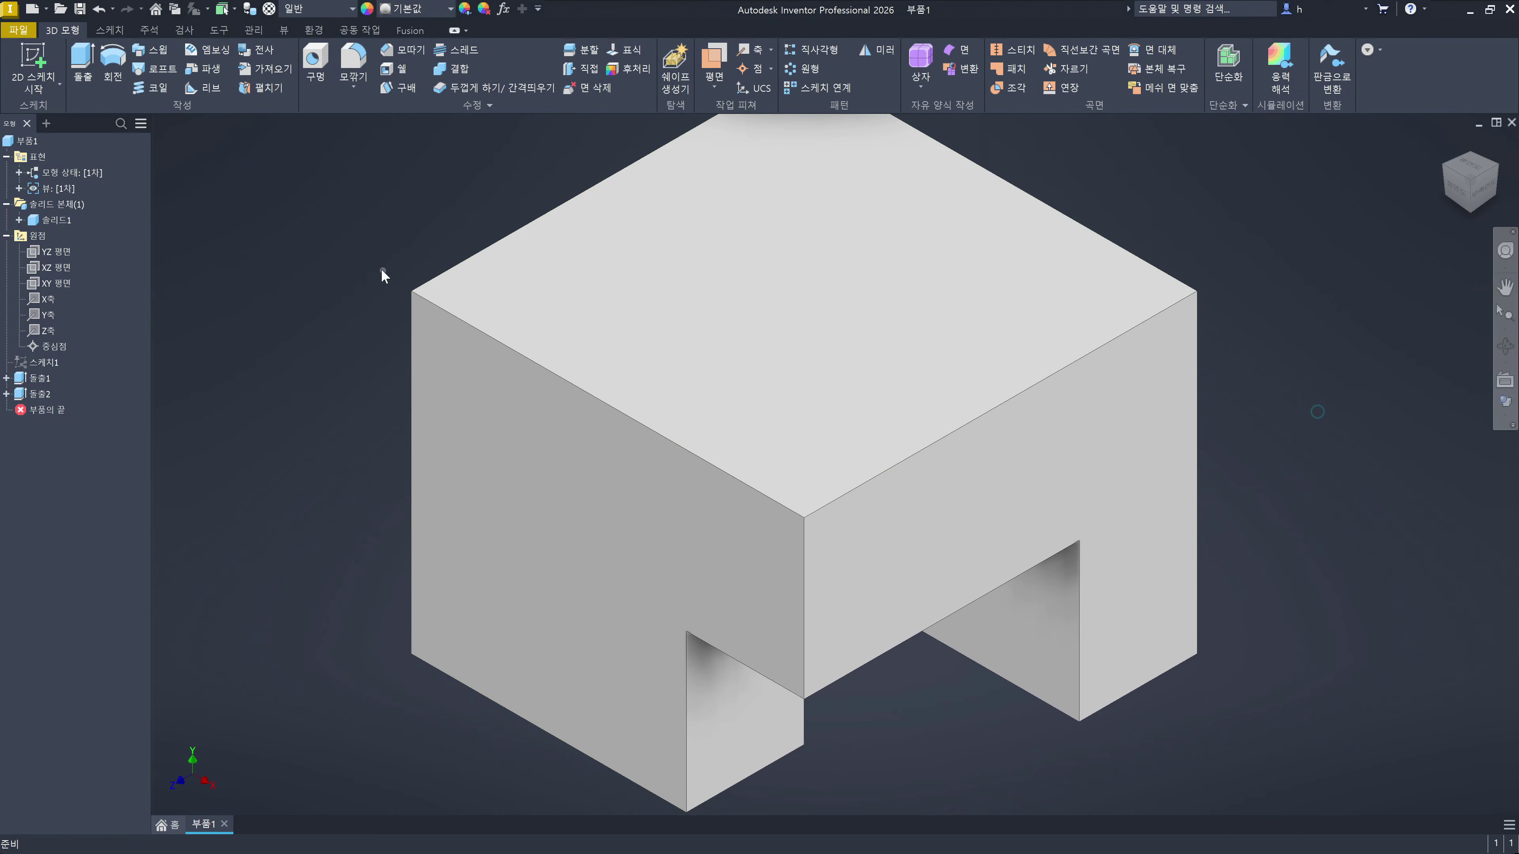
left_click(352, 246)
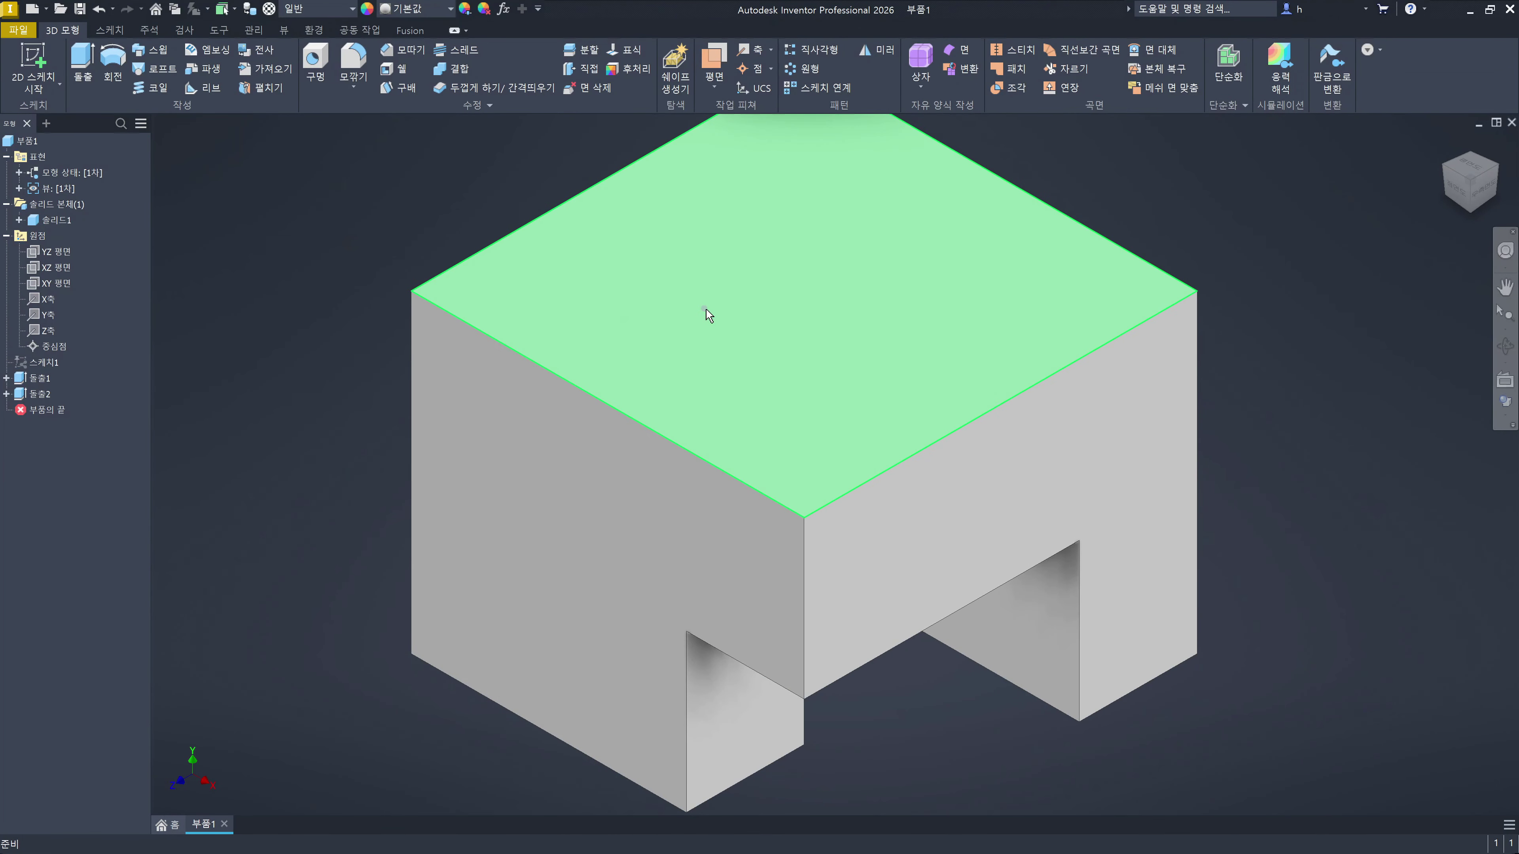
Step: Create a sketch on the solid's top face and turn the view upright, square to the face
left_click(809, 319)
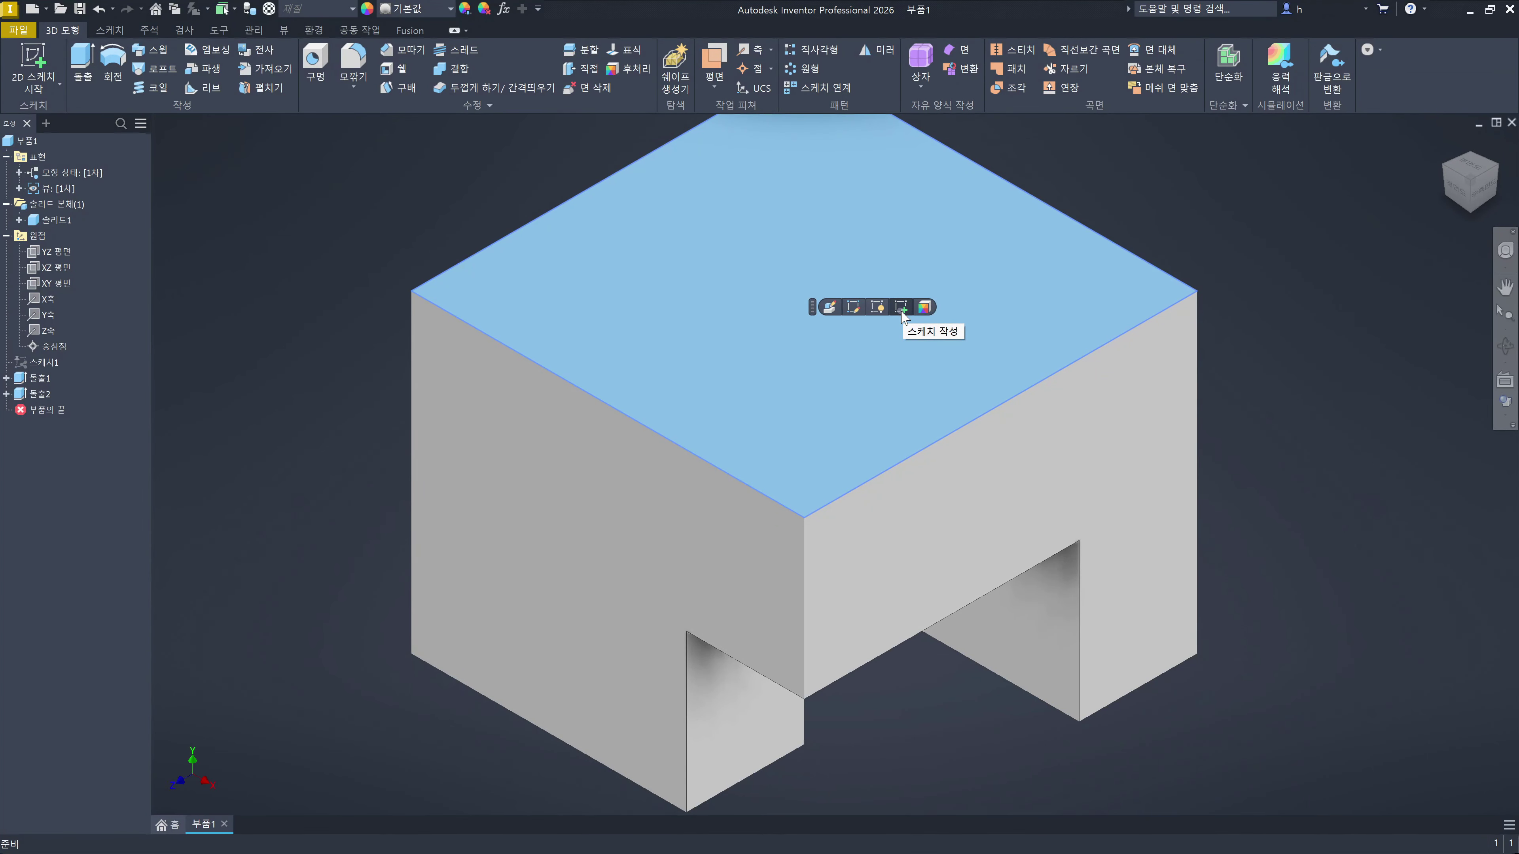
left_click(901, 309)
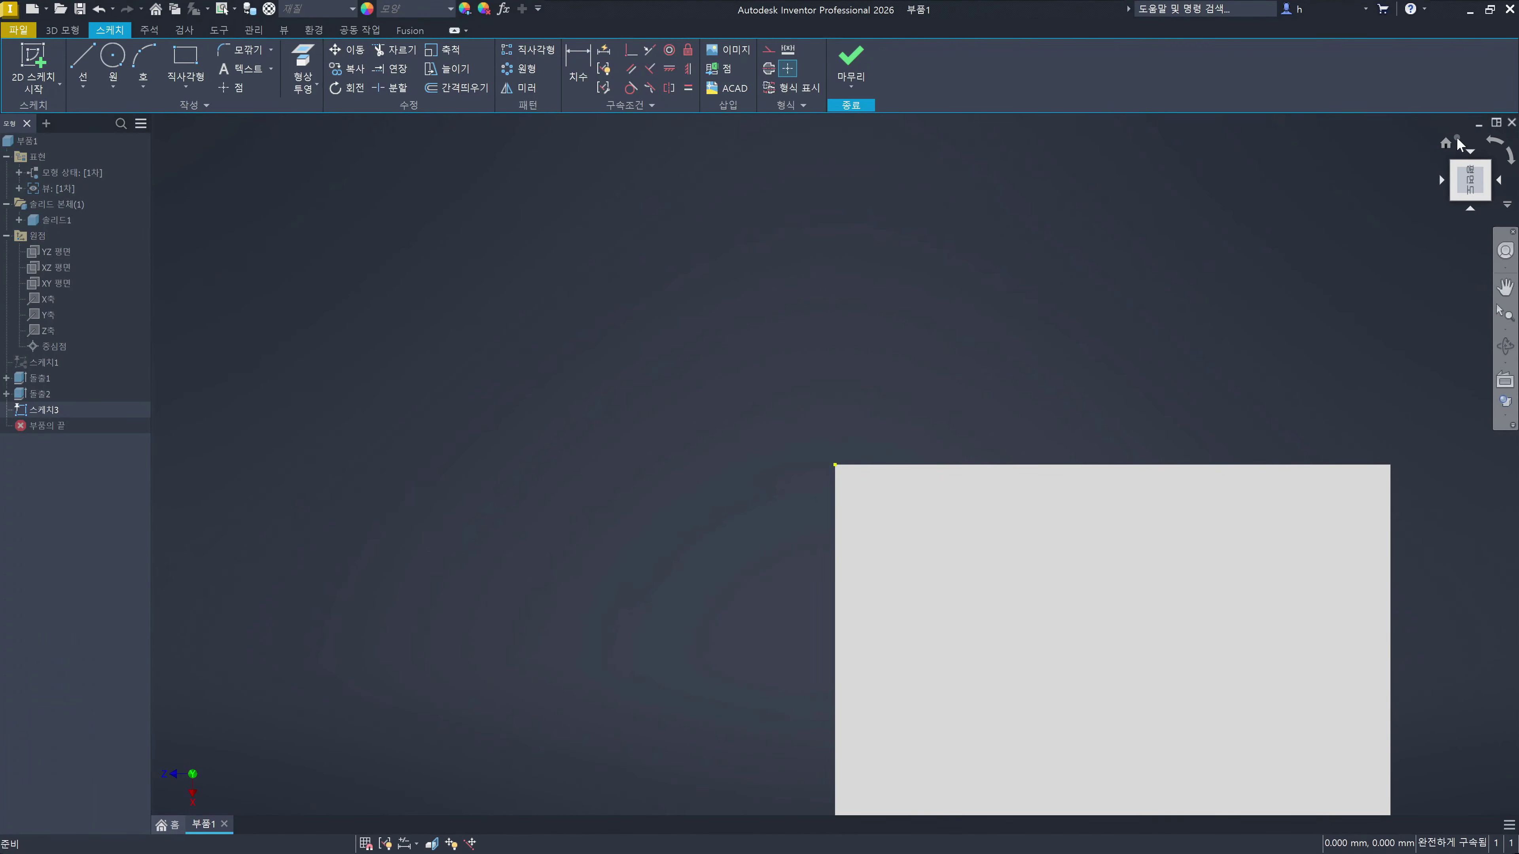
left_click(1490, 142)
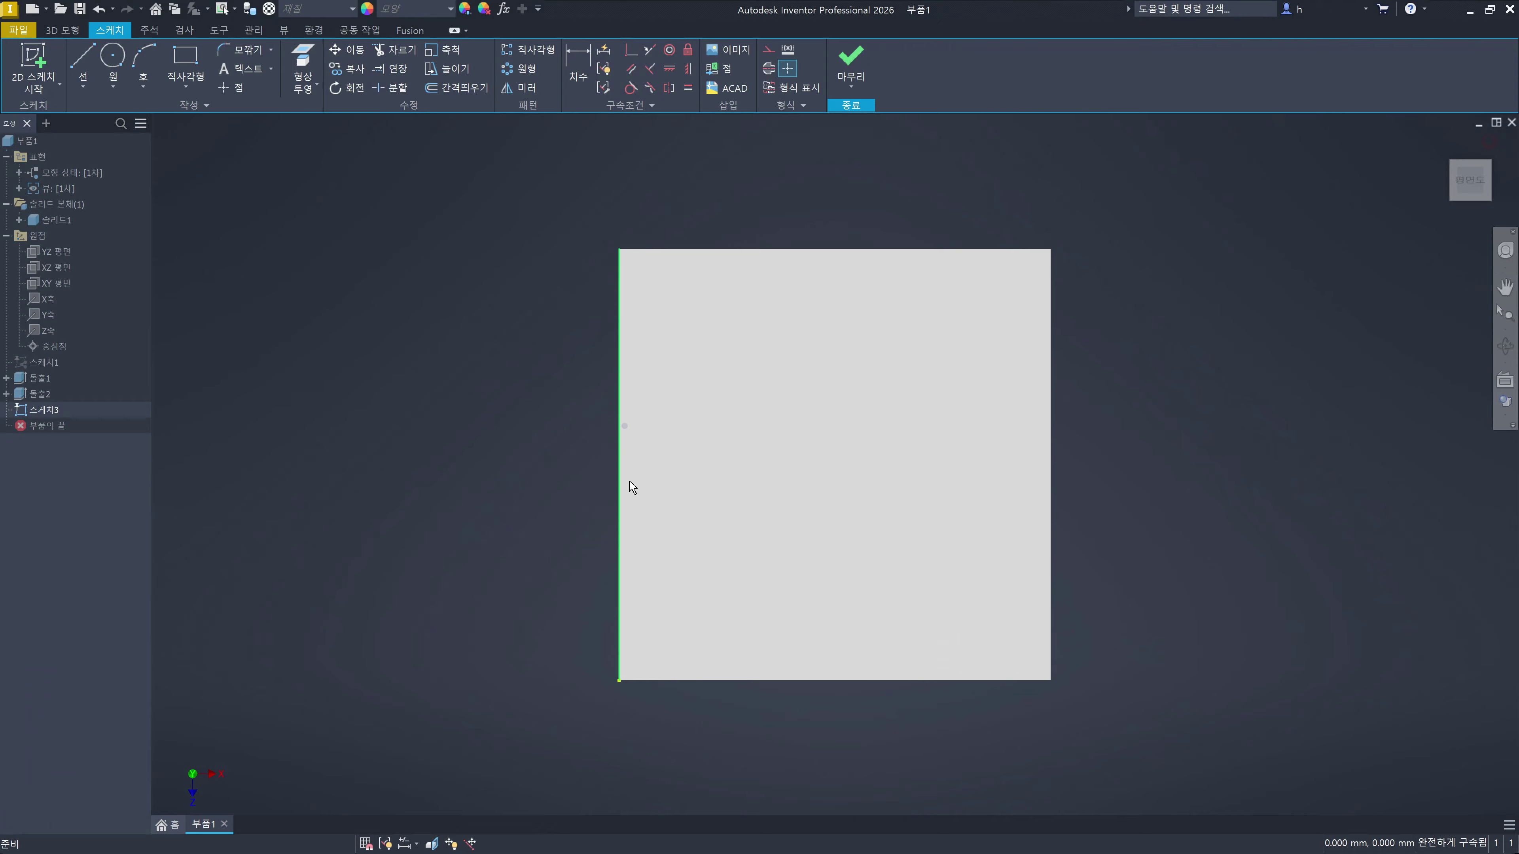
left_click(394, 262)
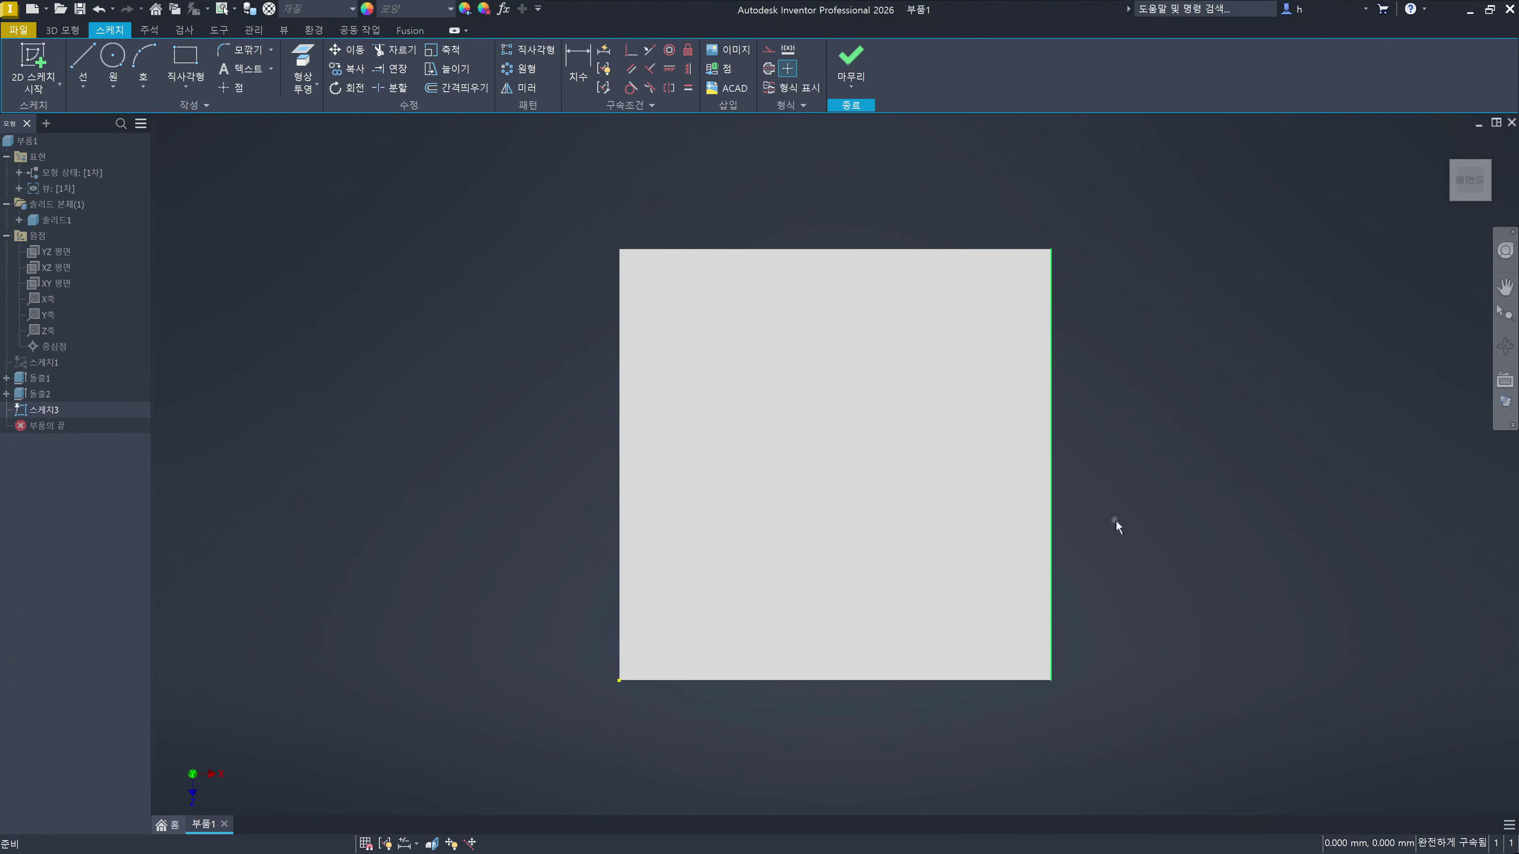
mouse_move(1146, 535)
middle_mouse_down("shift")
mouse_move(837, 542)
mouse_move(897, 509)
mouse_move(1079, 473)
mouse_move(1139, 441)
middle_mouse_up("shift")
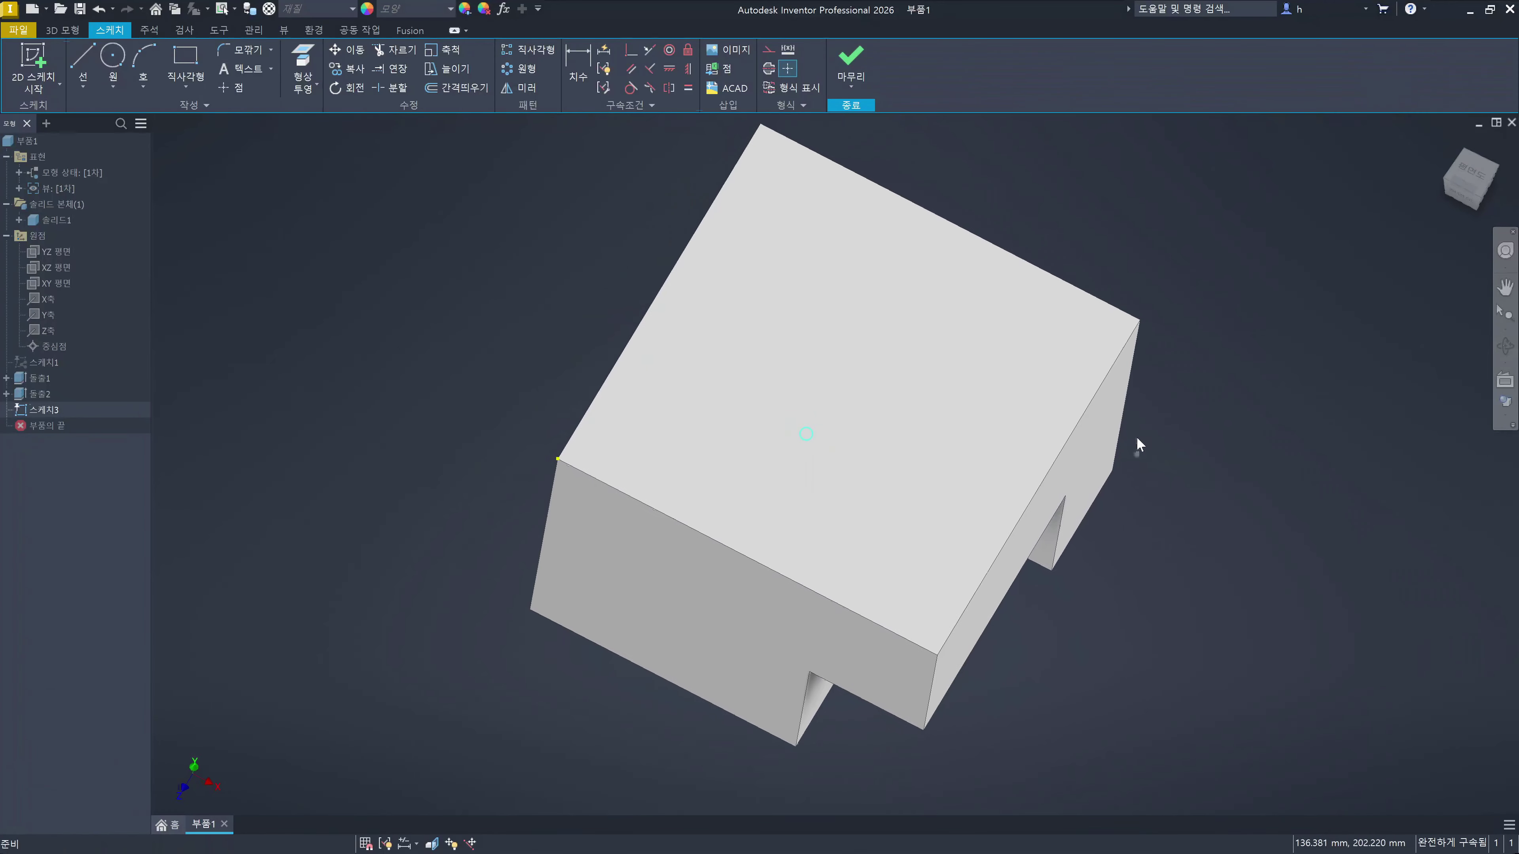
left_click(1276, 246)
left_click(1471, 173)
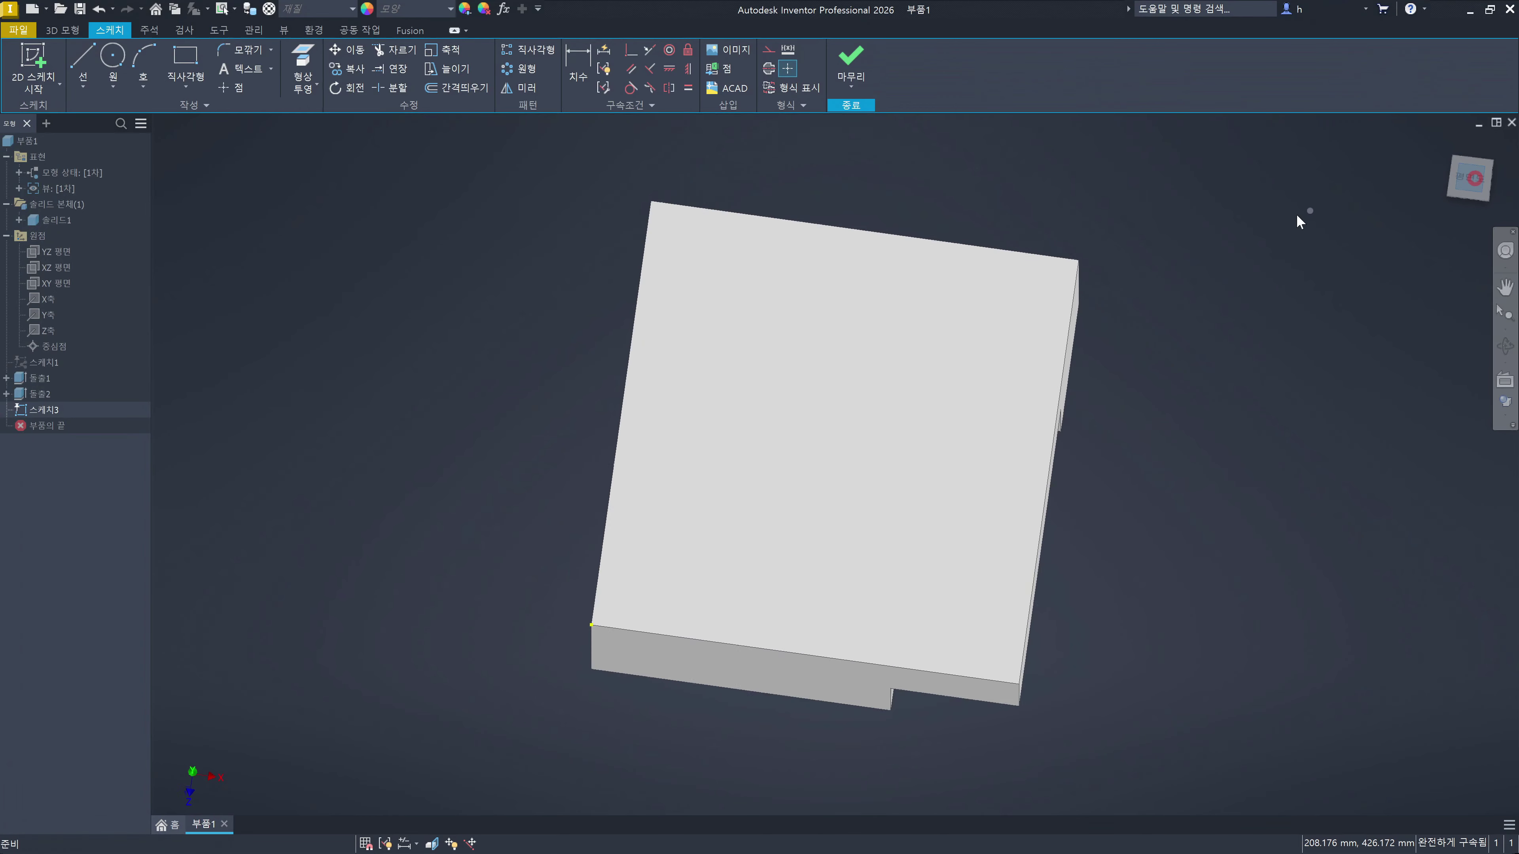
left_click(941, 165)
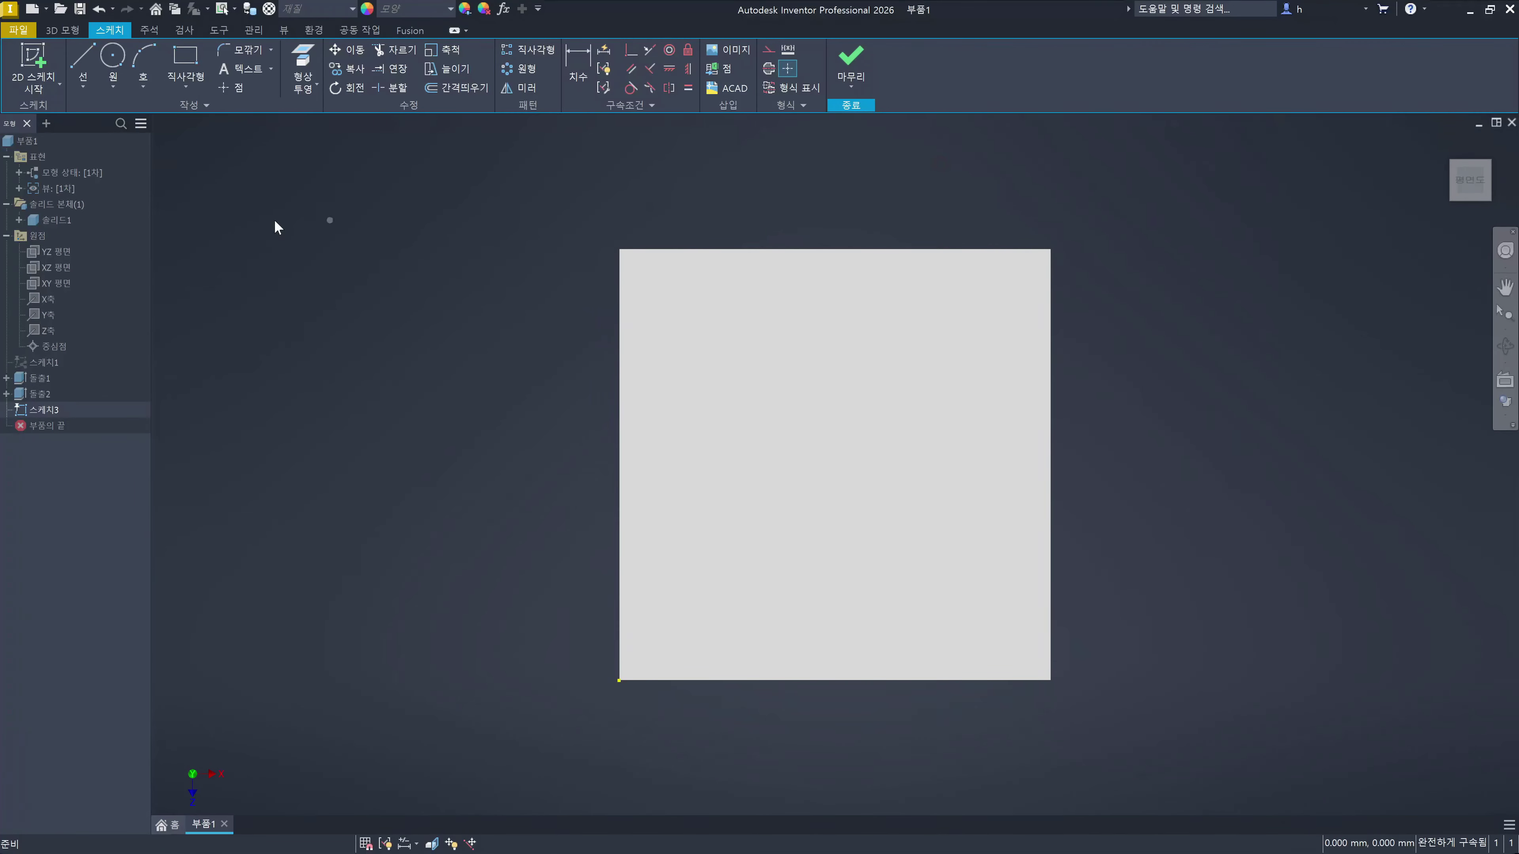
left_click(80, 63)
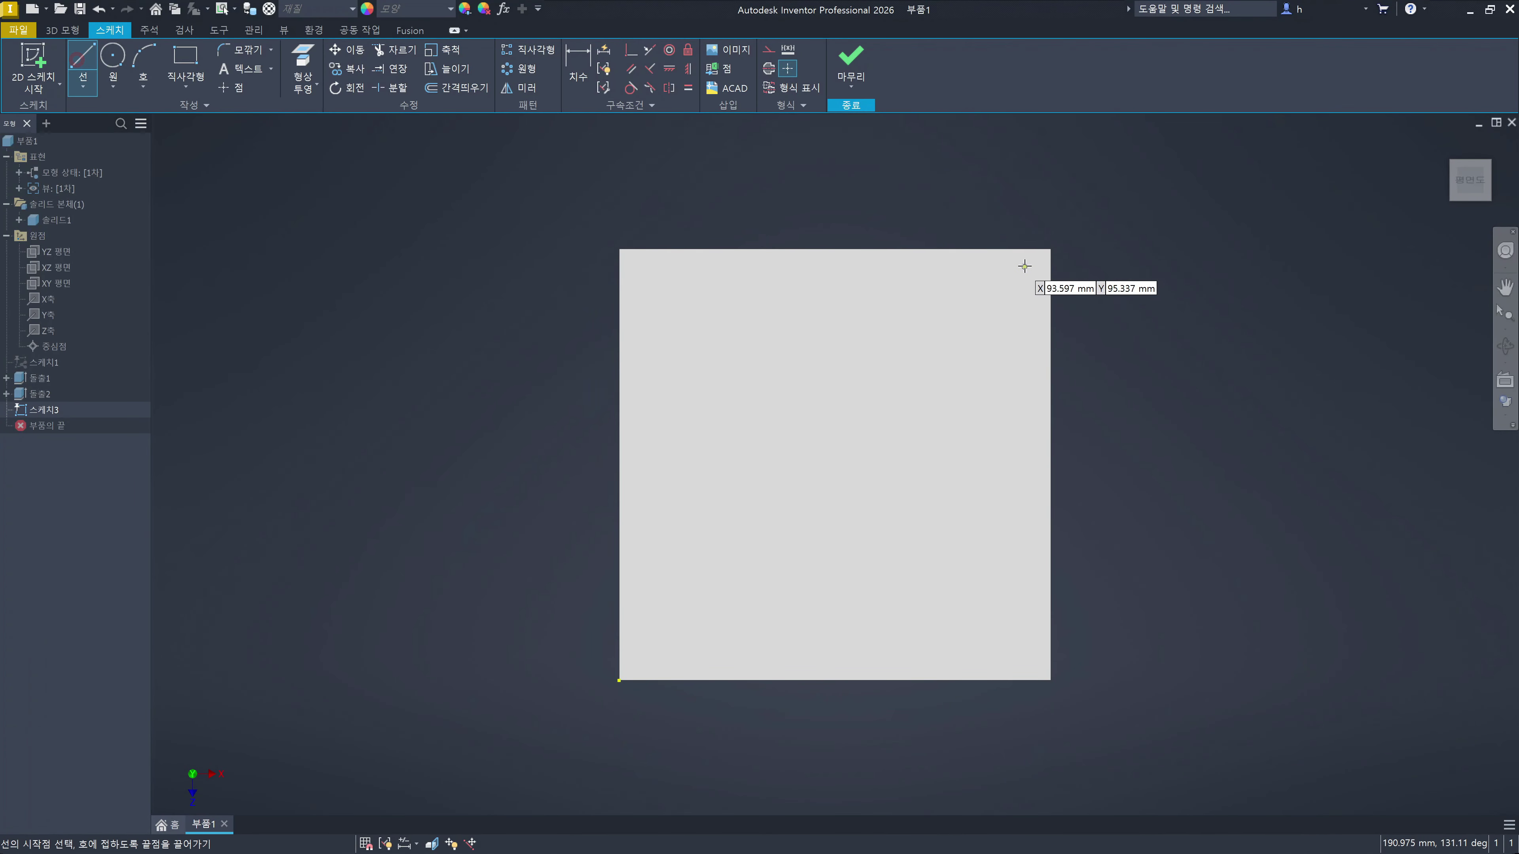
left_click(949, 249)
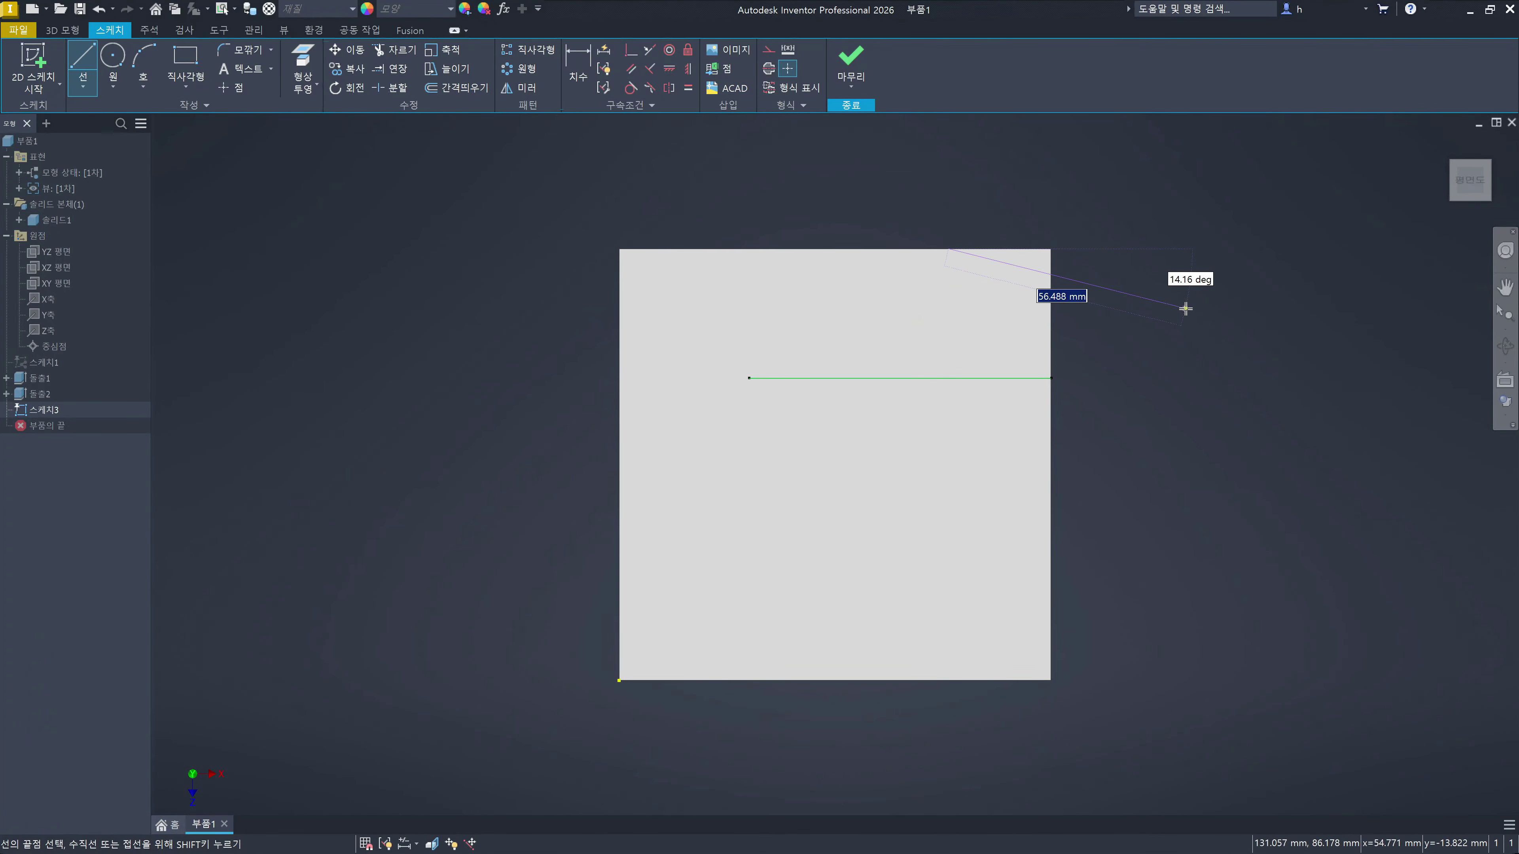
key("Escape")
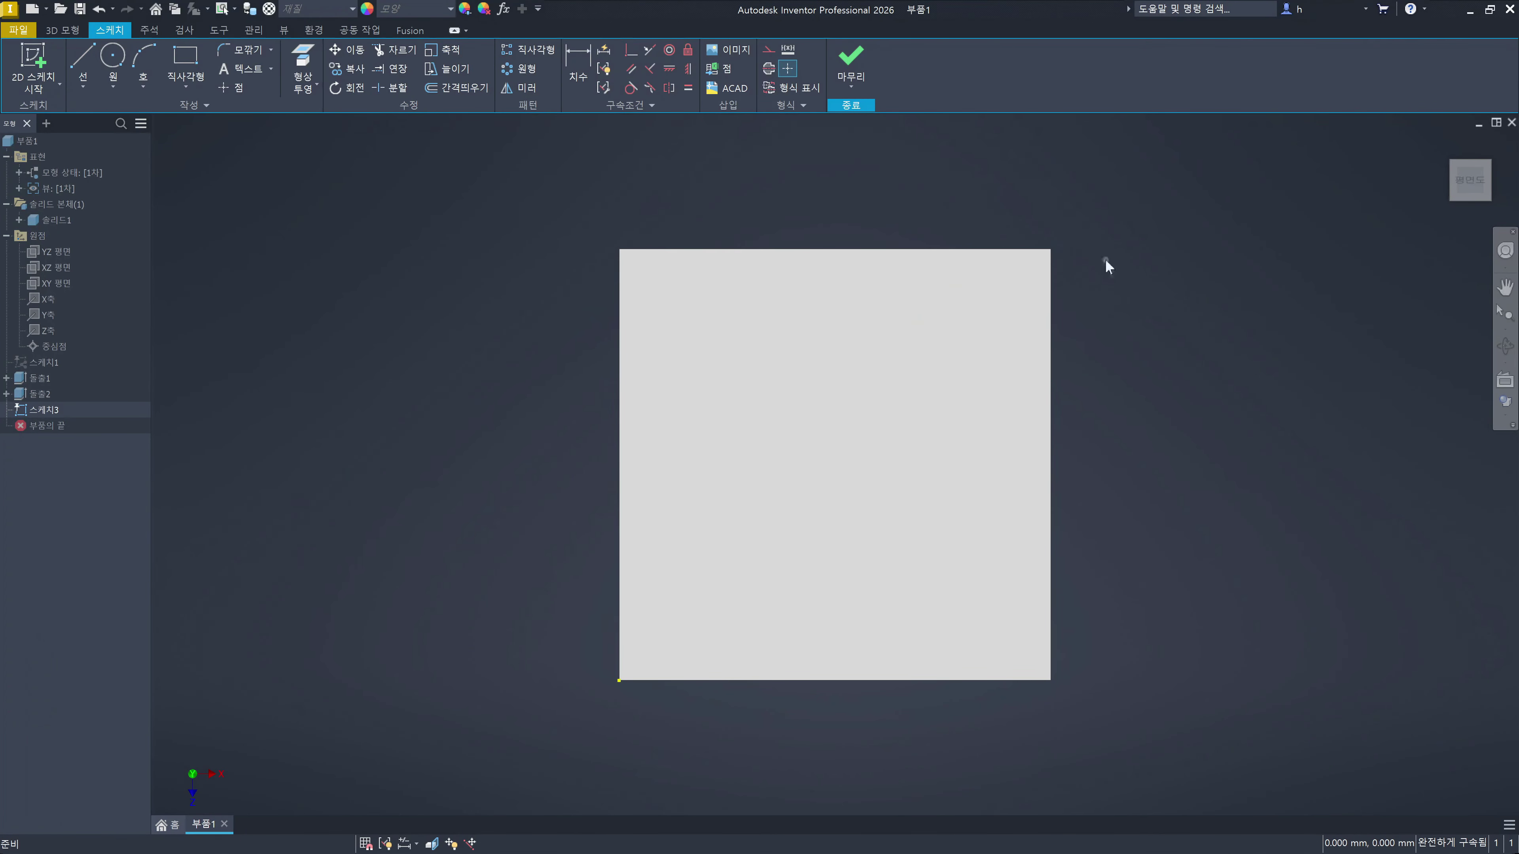
Step: Draw a vertical line about 100 mm long across the top face from edge to edge, perpendicular to the hidden slot edge
left_click(83, 70)
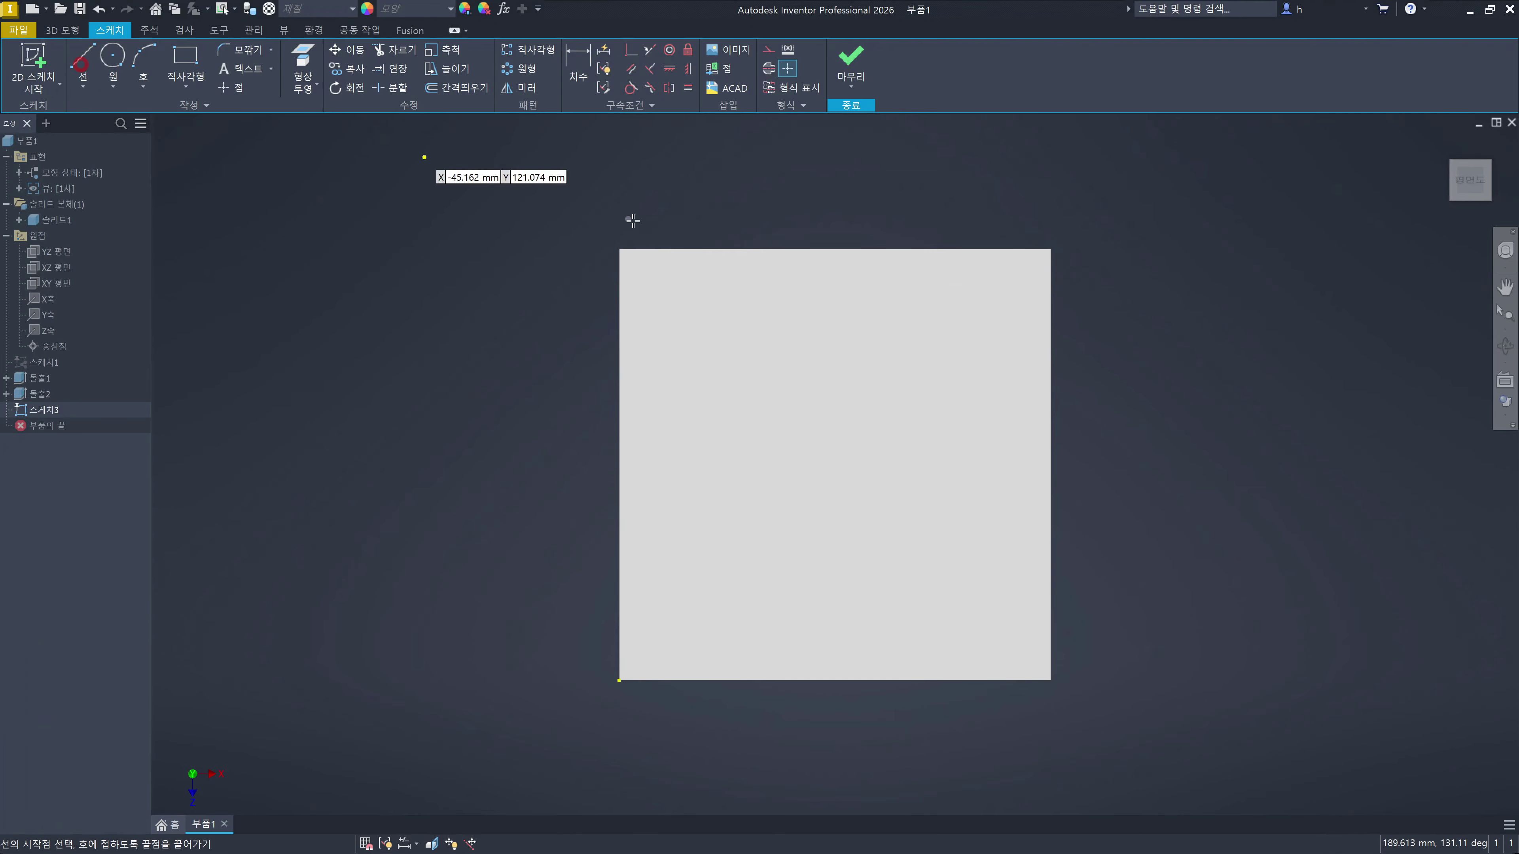
left_click(932, 249)
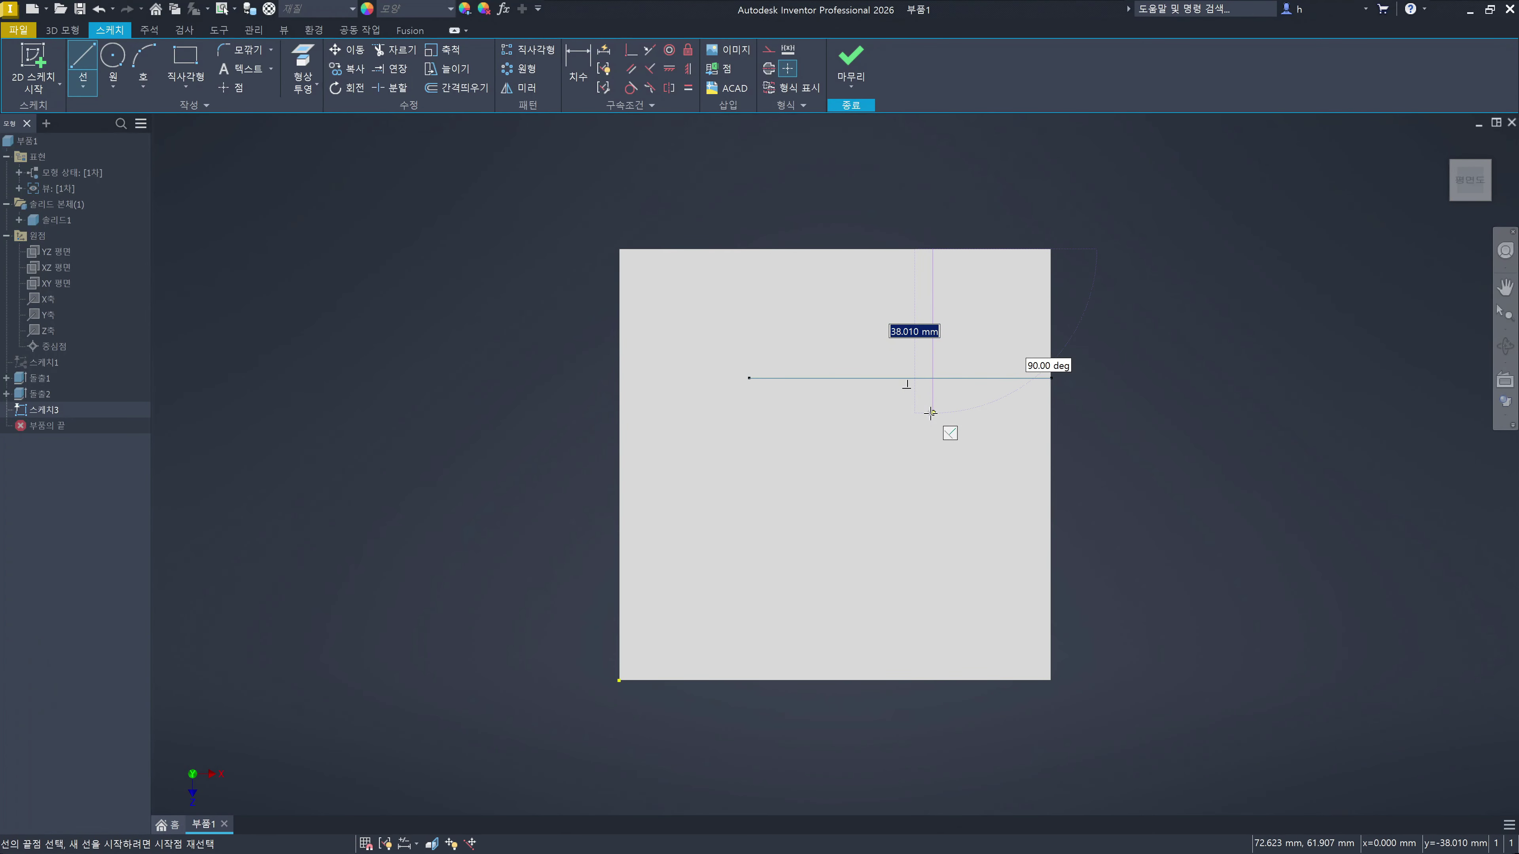
mouse_move(916, 403)
left_mouse_down()
mouse_move(887, 376)
mouse_move(918, 386)
left_mouse_up()
mouse_move(964, 459)
left_mouse_down()
mouse_move(930, 427)
mouse_move(960, 452)
left_mouse_up()
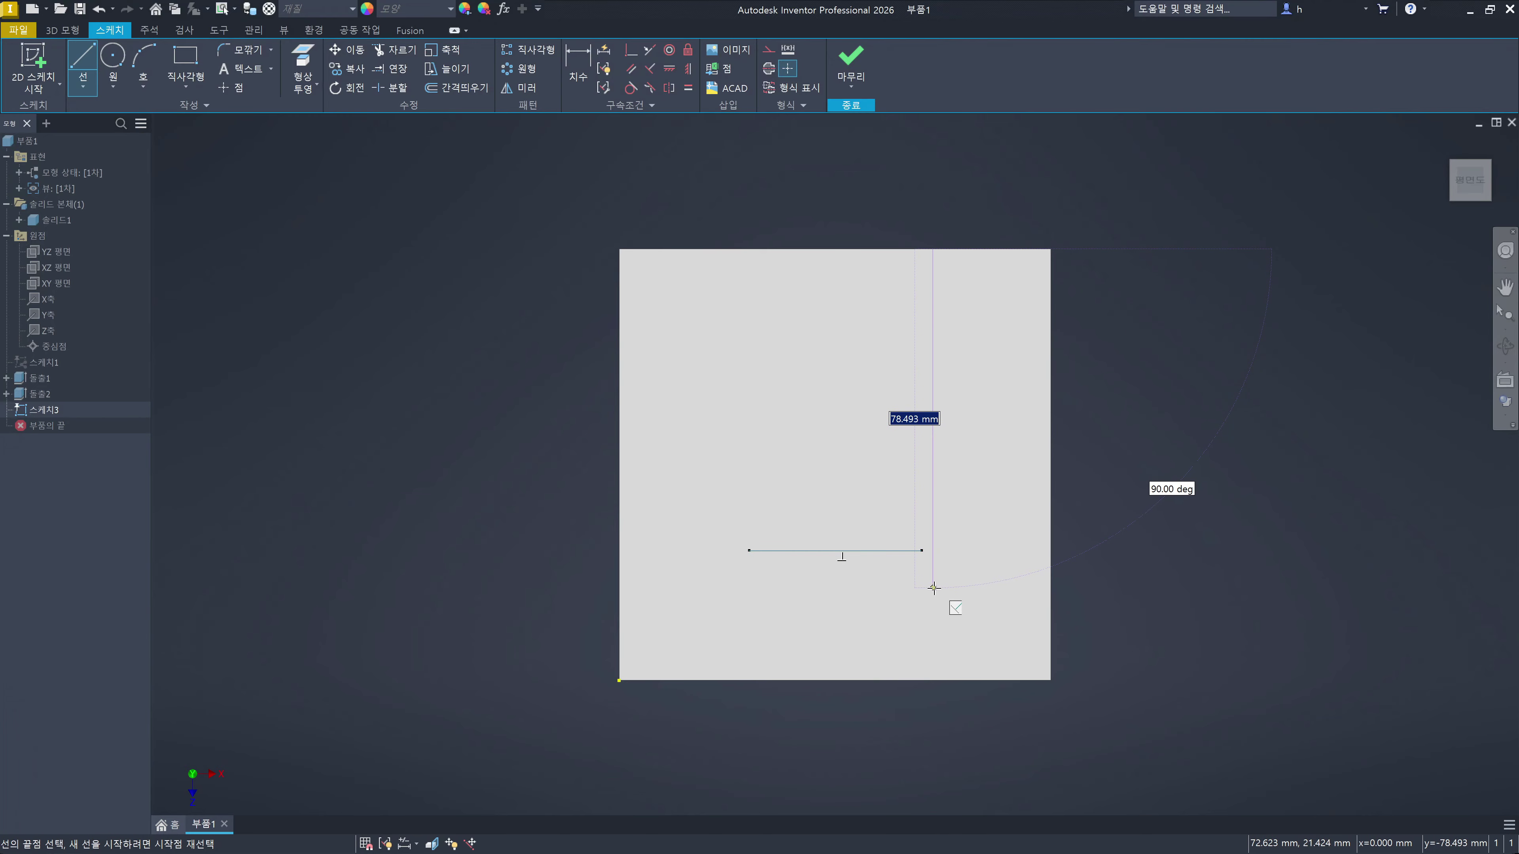
left_click(932, 681)
left_click_drag(932, 680, 945, 718)
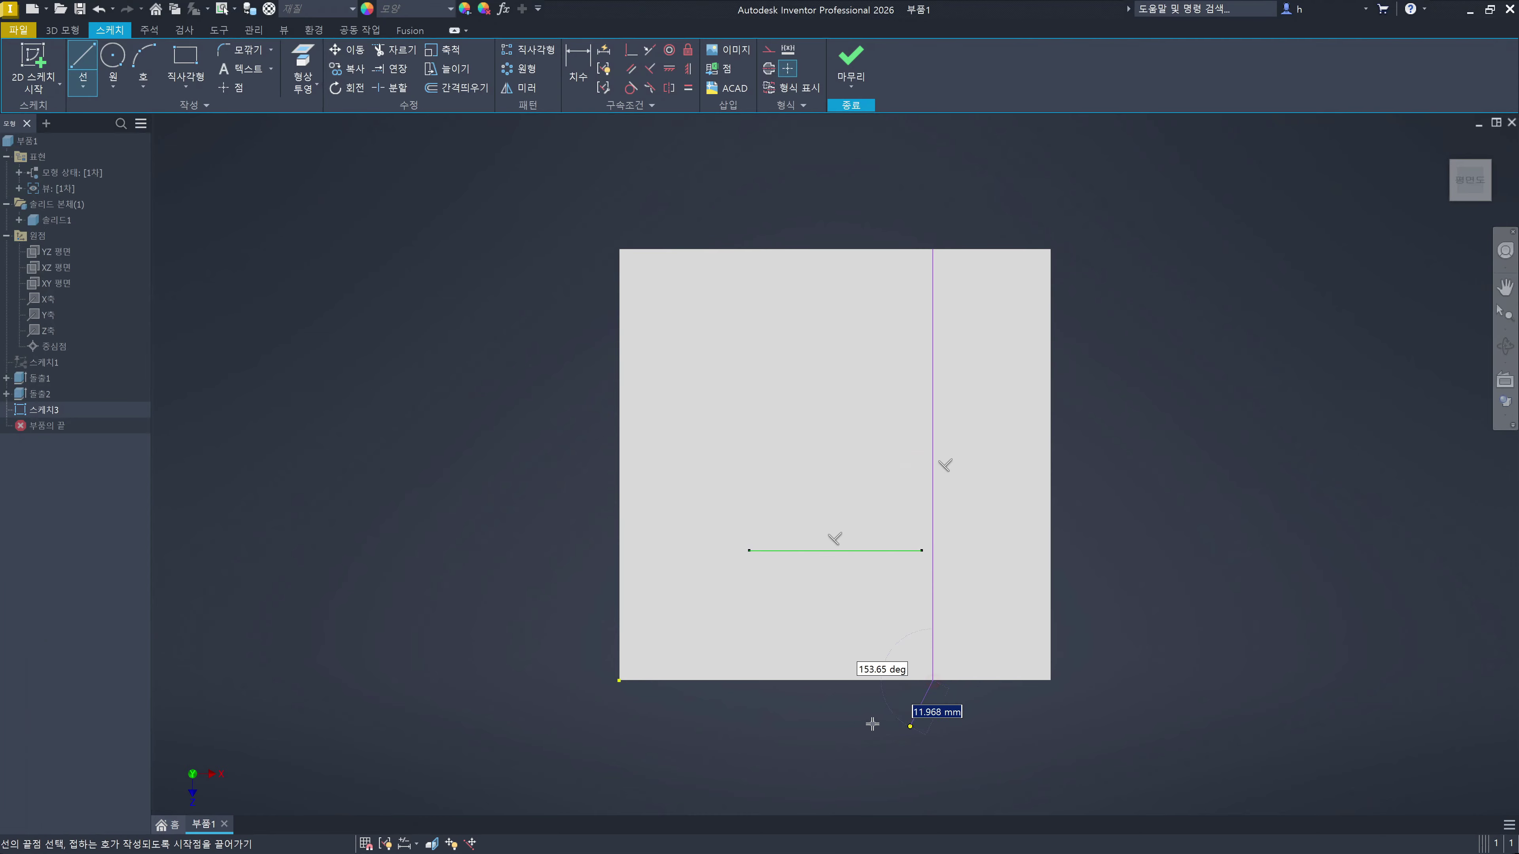
key("Escape")
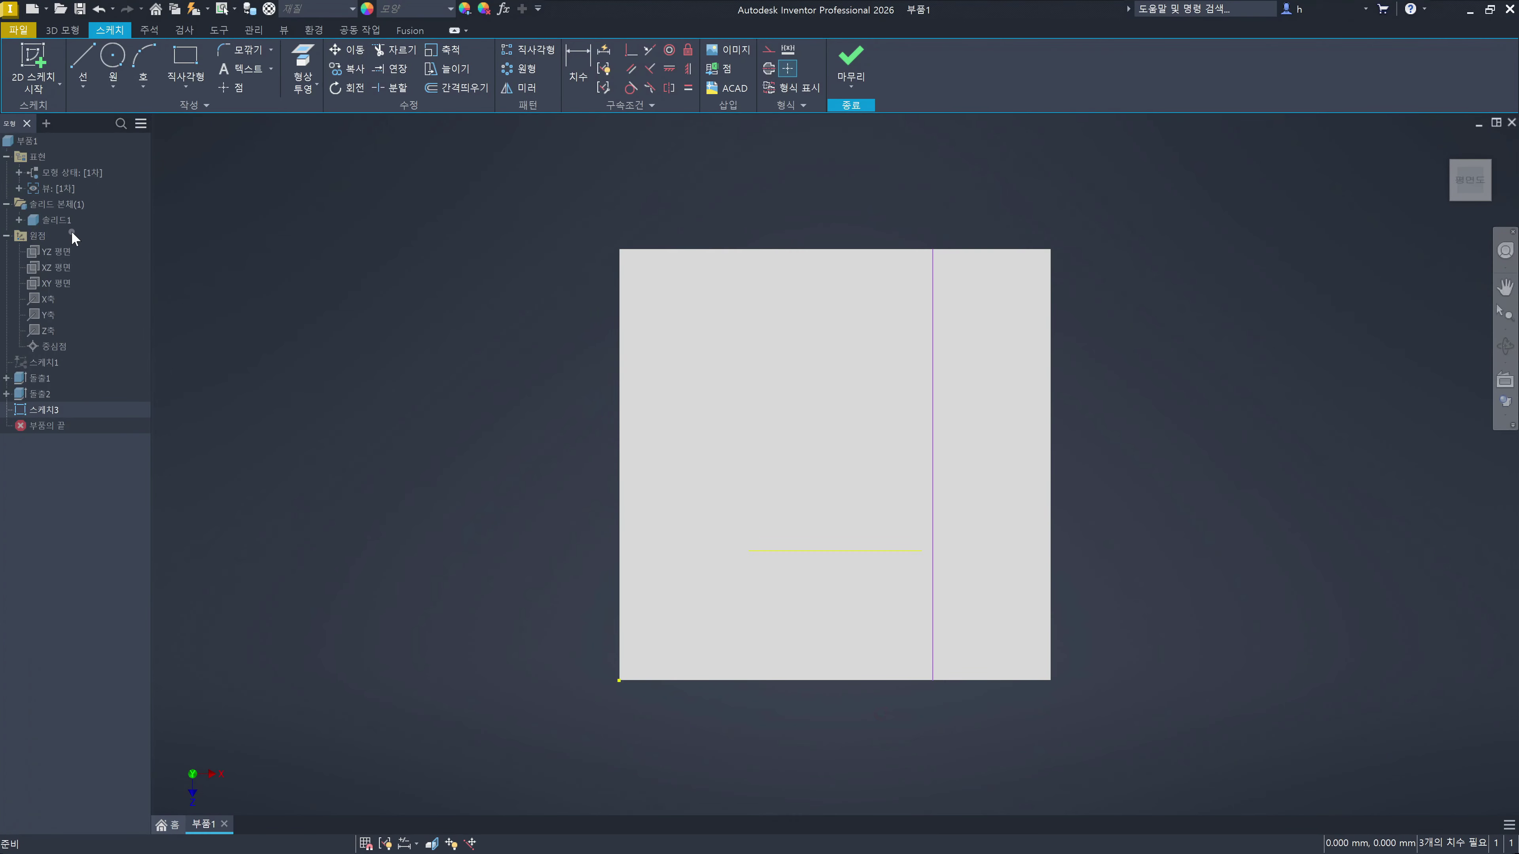
Step: Hide the solid body and check the vertical line and the autoprojected edge on their own
left_click(58, 221)
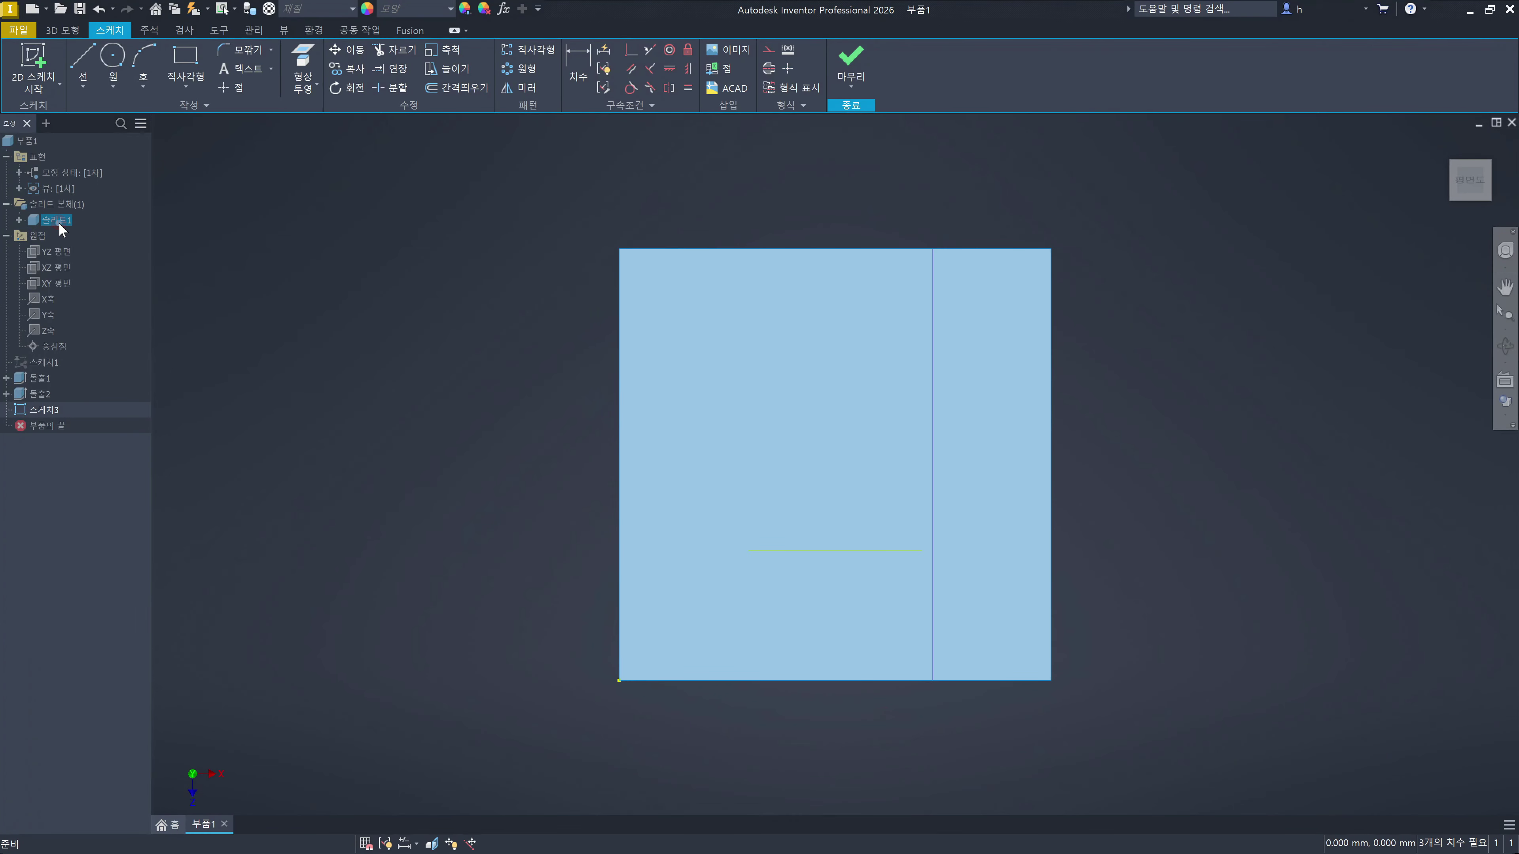
key("alt+v")
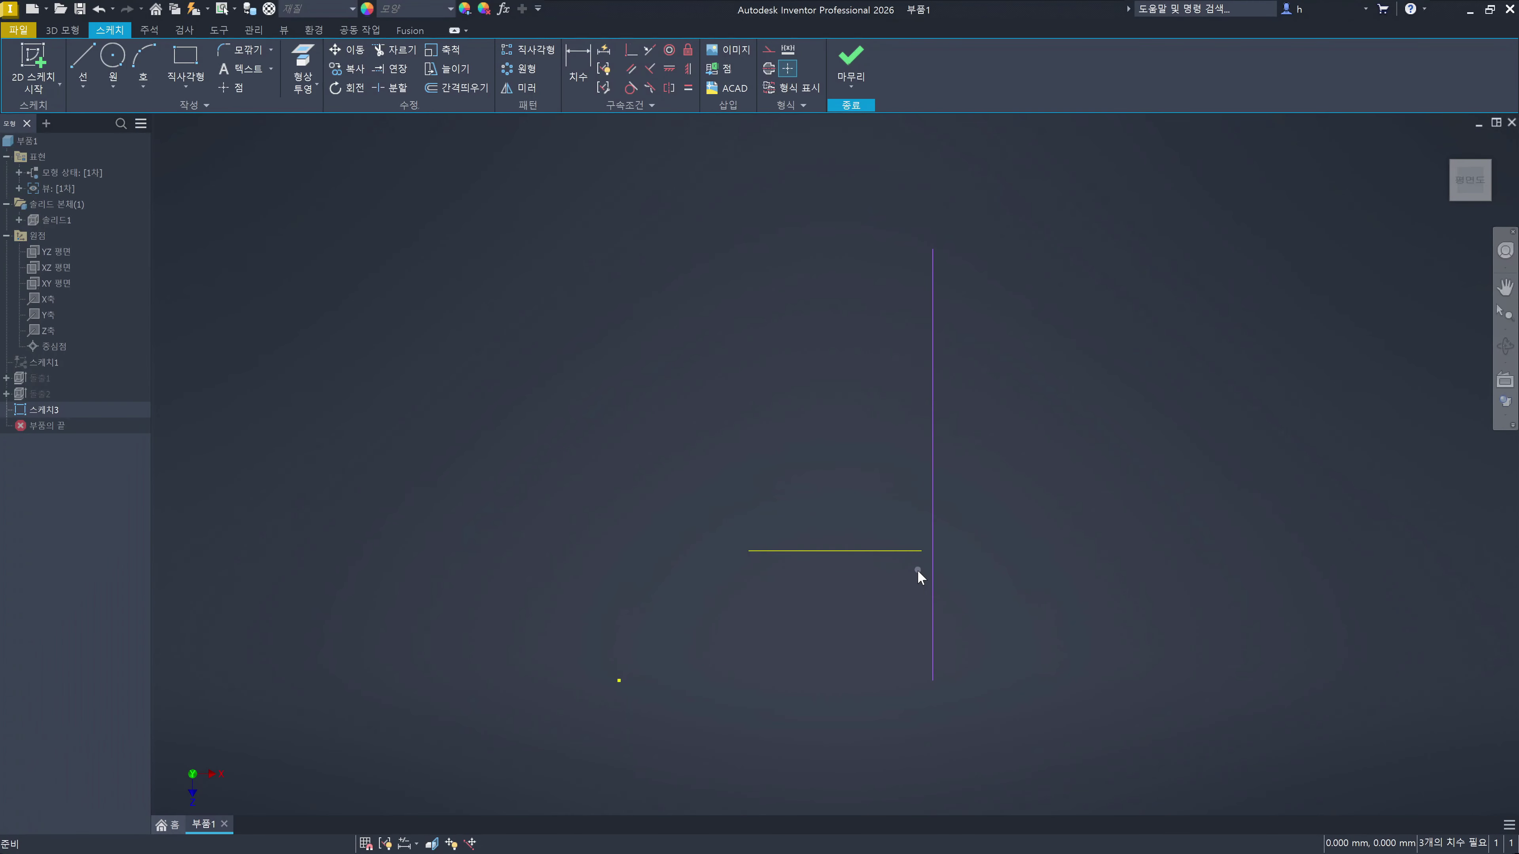
left_click(903, 554)
left_click(1063, 396)
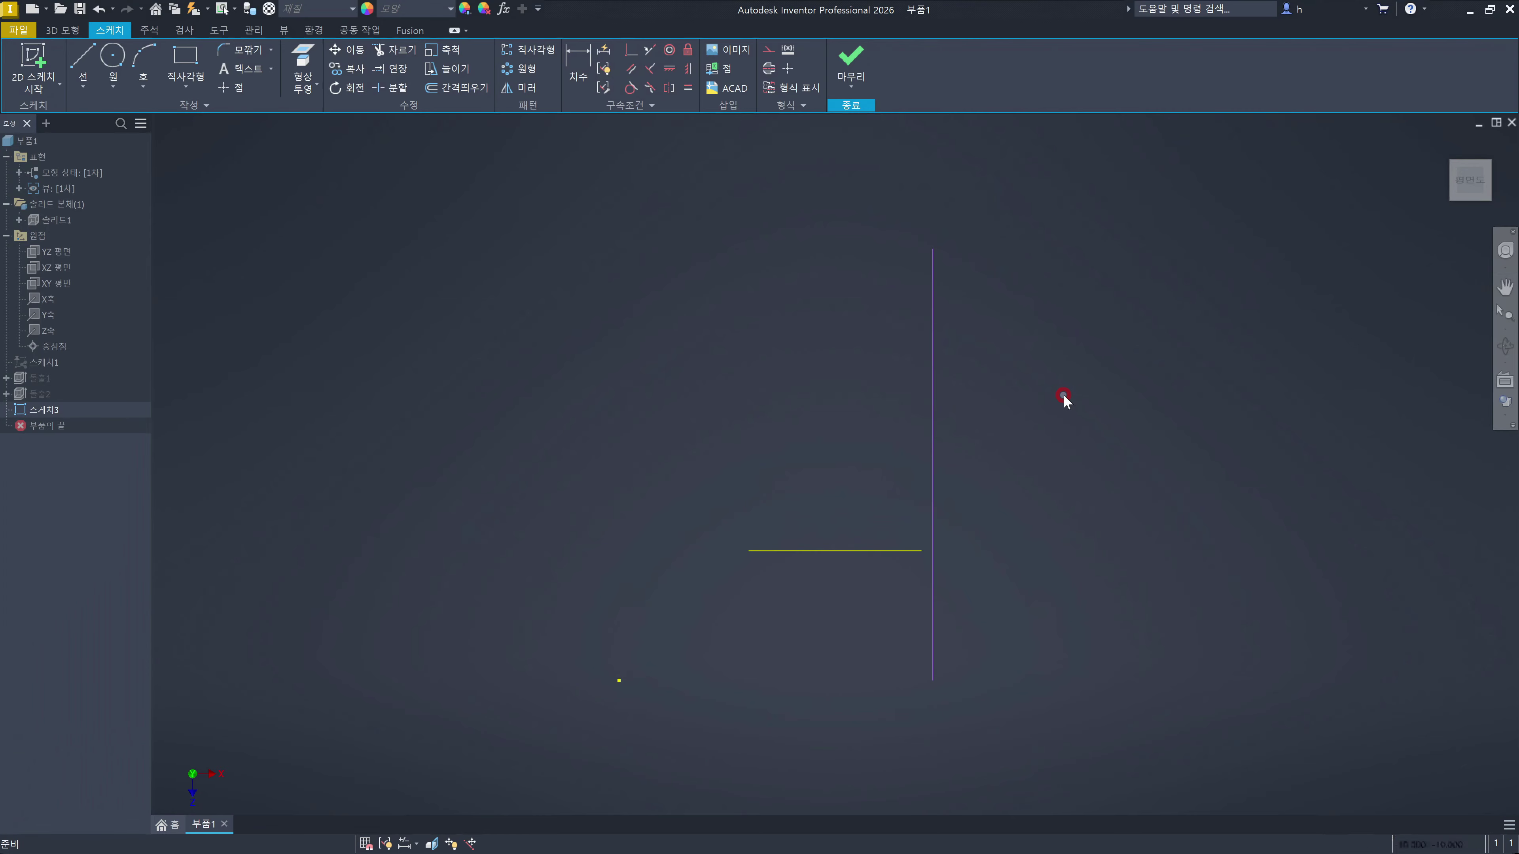
Step: Undo hiding the solid, the vertical line and the new sketch on the top face
key("ctrl+z")
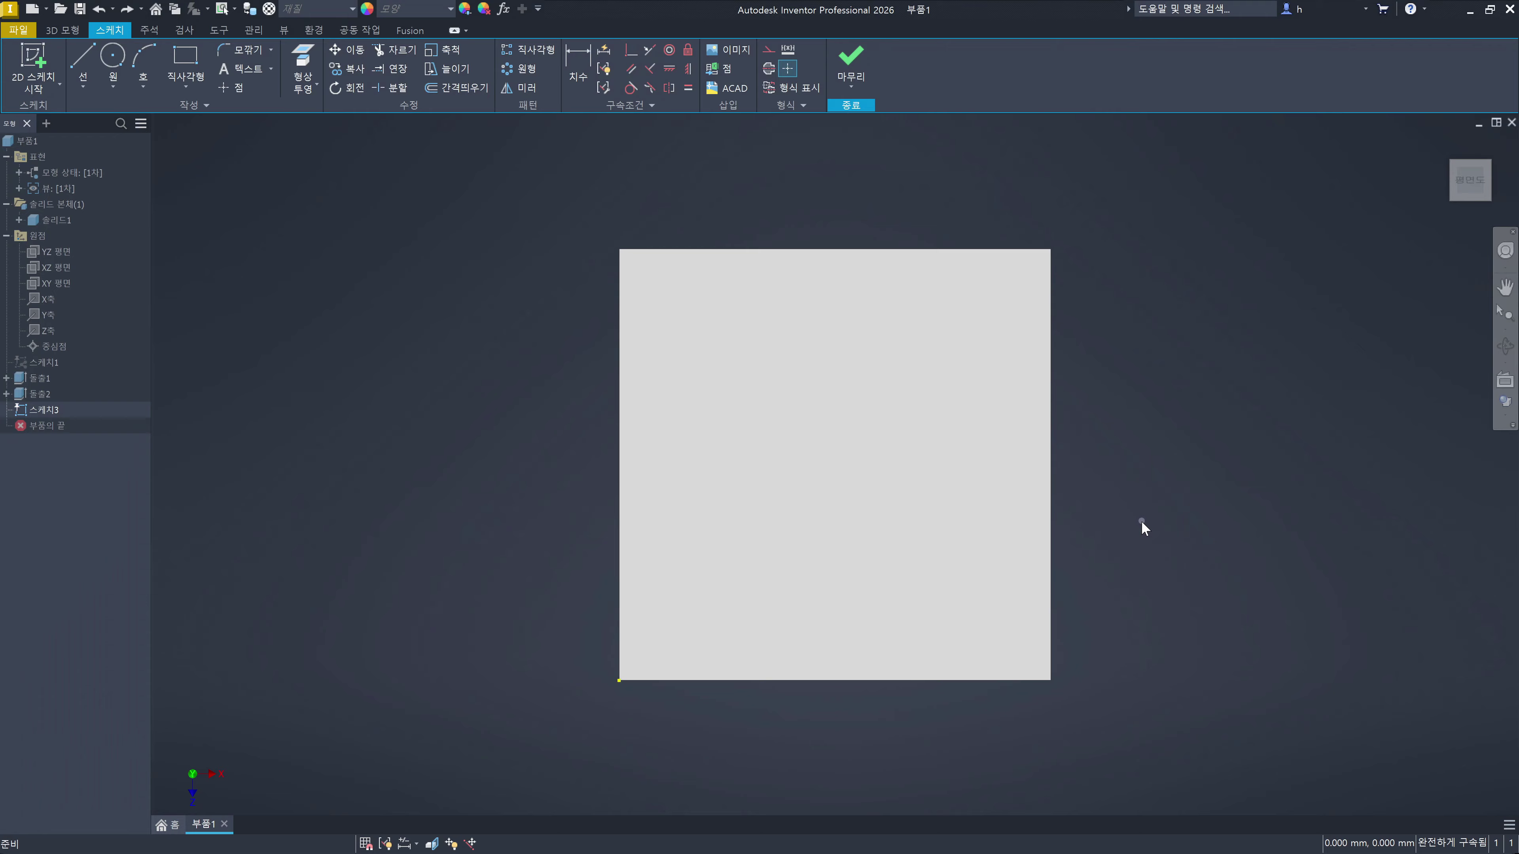
key("ctrl+z")
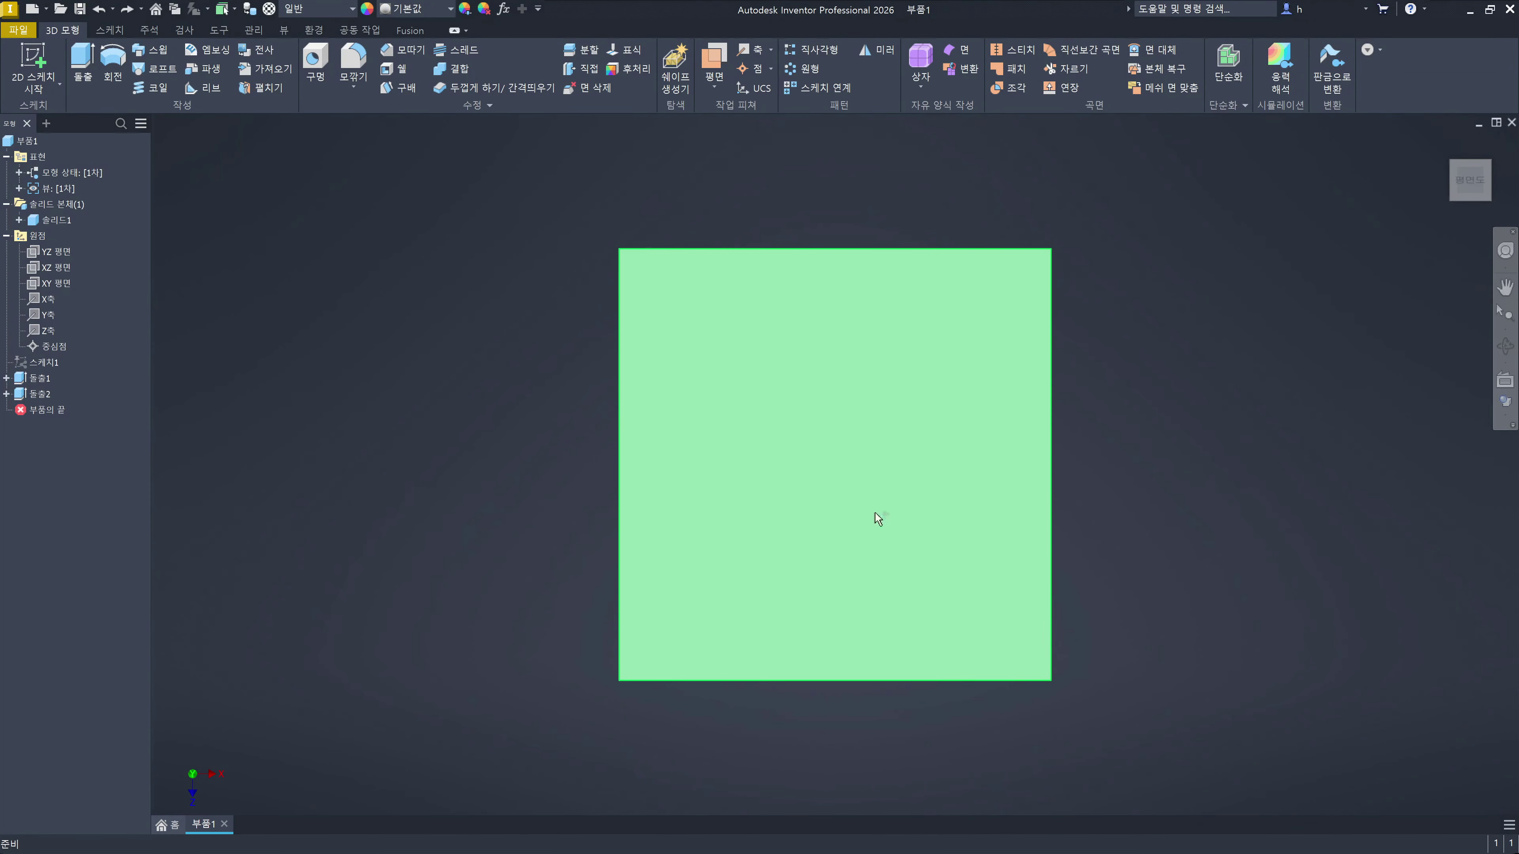
left_click(1194, 270)
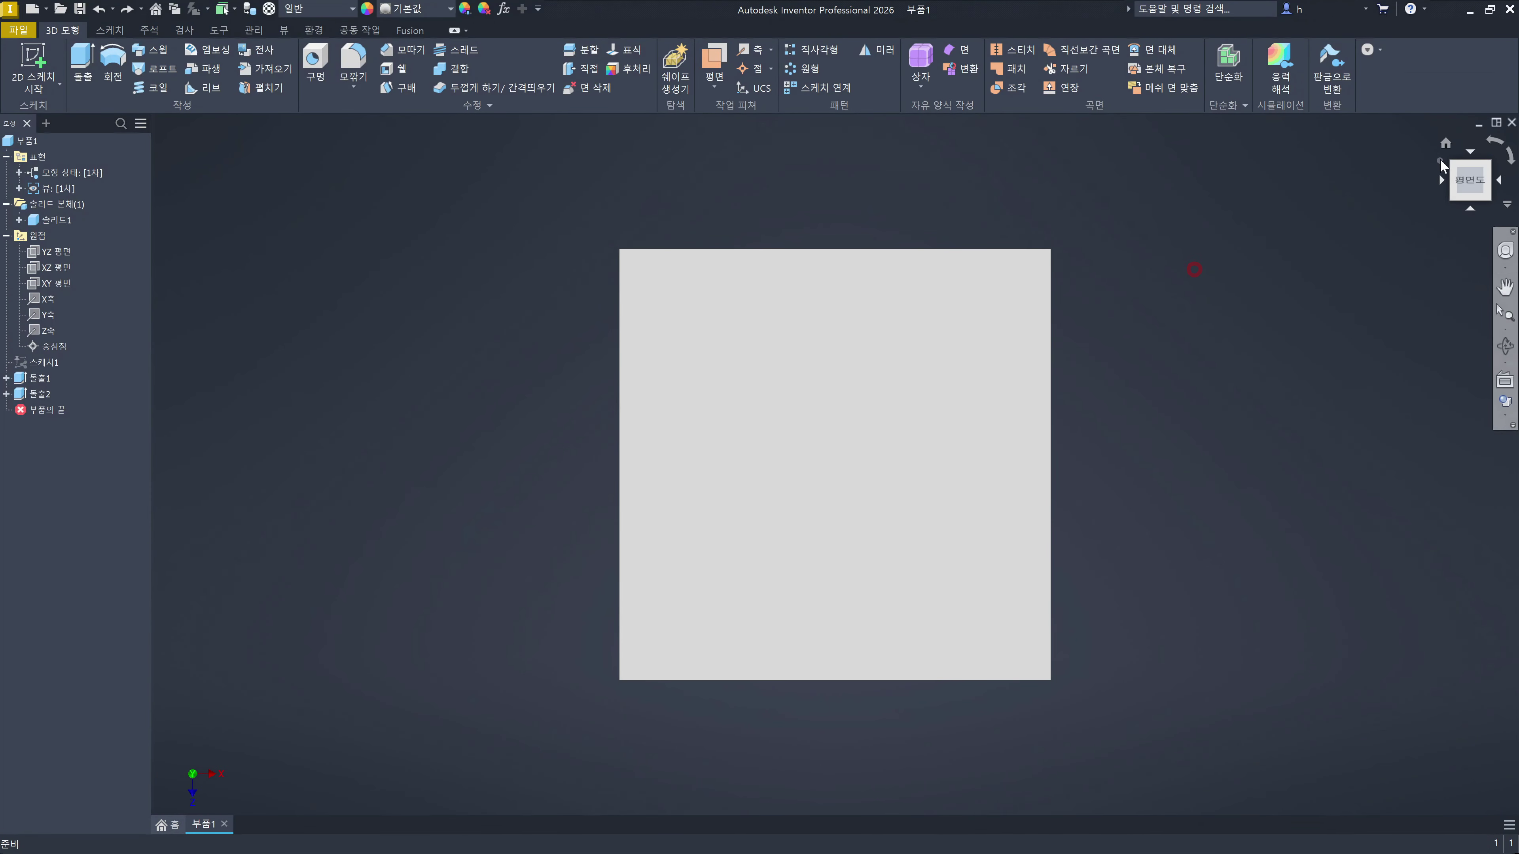
Step: Enable automatic edge projection for sketch creation and editing (스케치 작성 및 편집을 위한 모서리 자동투영) in the application's sketch options
key("F6")
left_click(1332, 302)
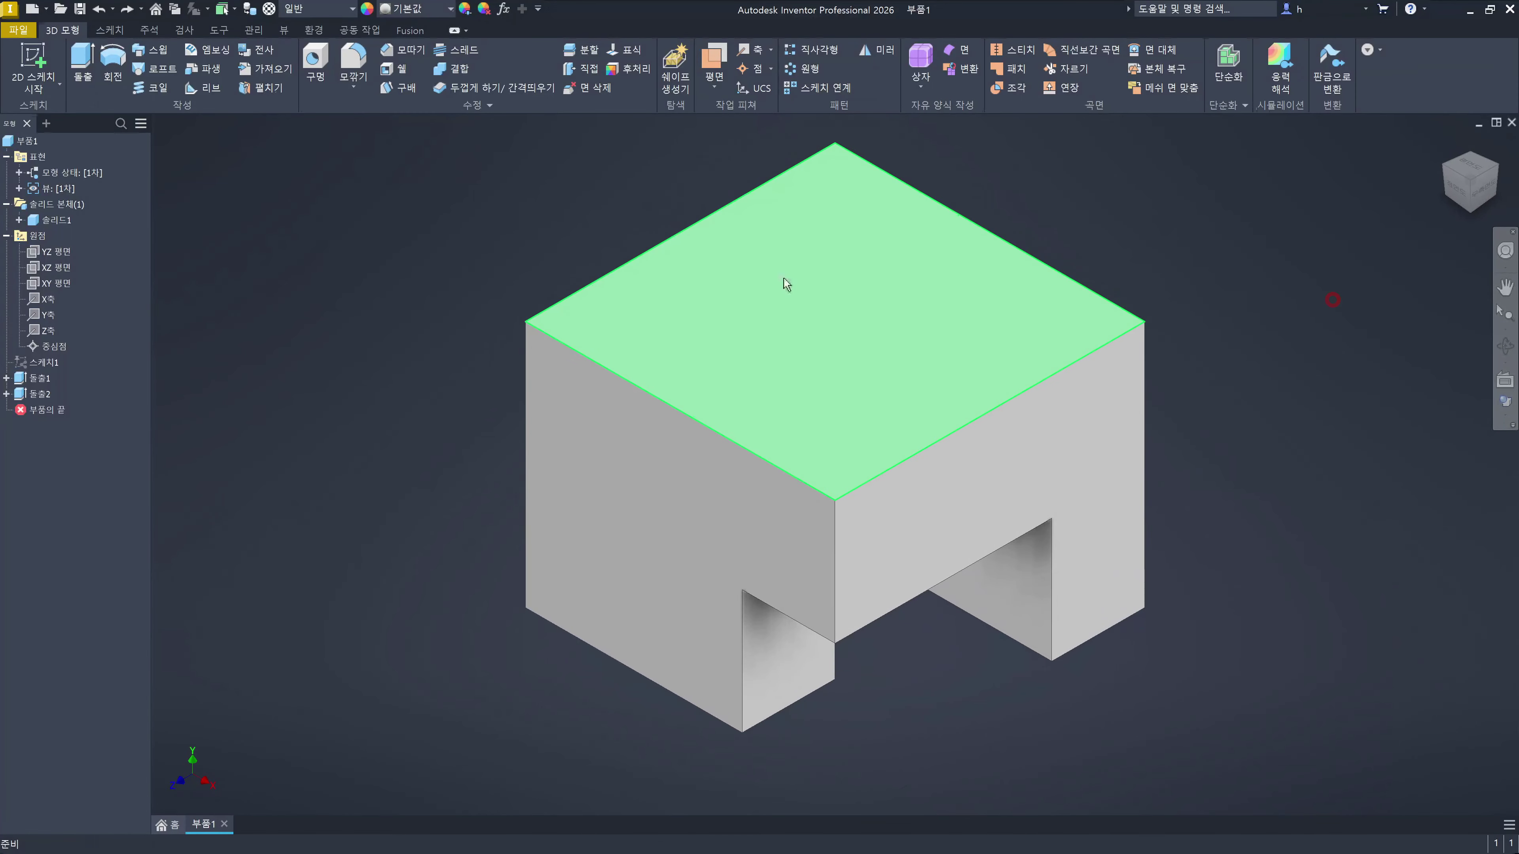
left_click(220, 34)
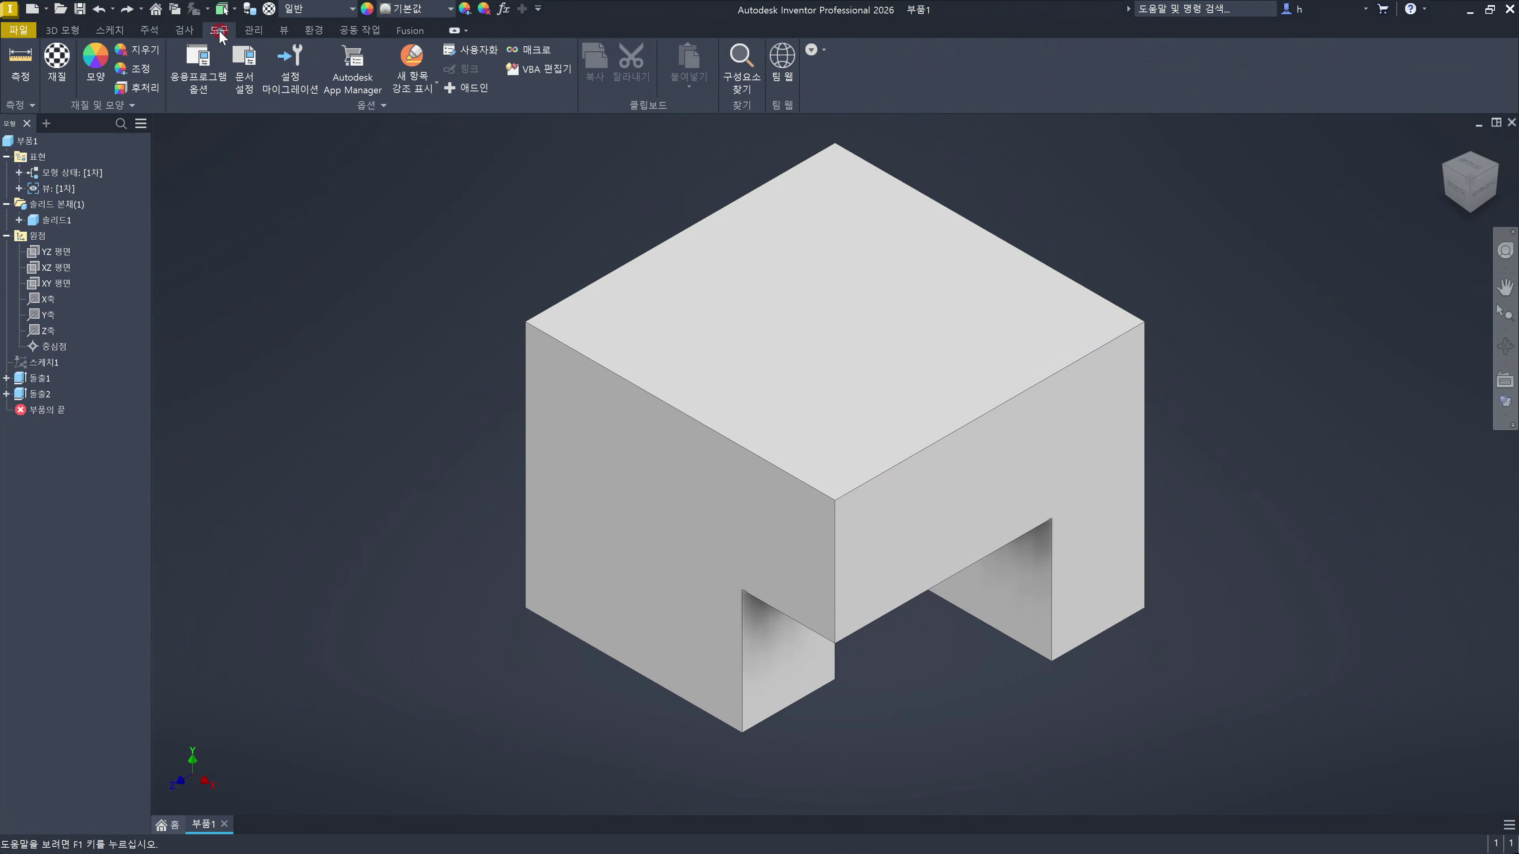
left_click(202, 67)
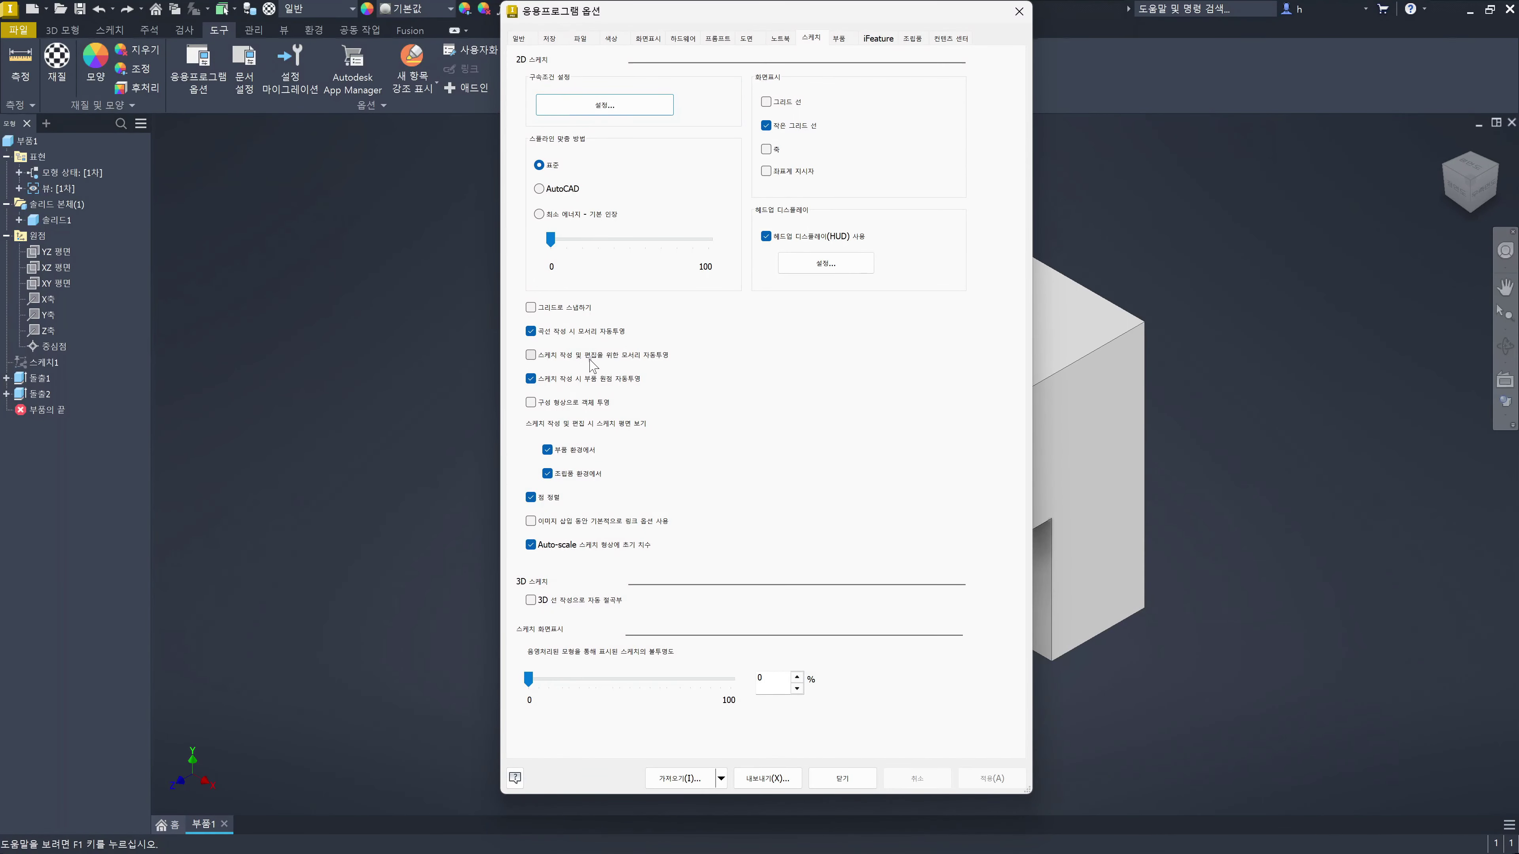
left_click(531, 355)
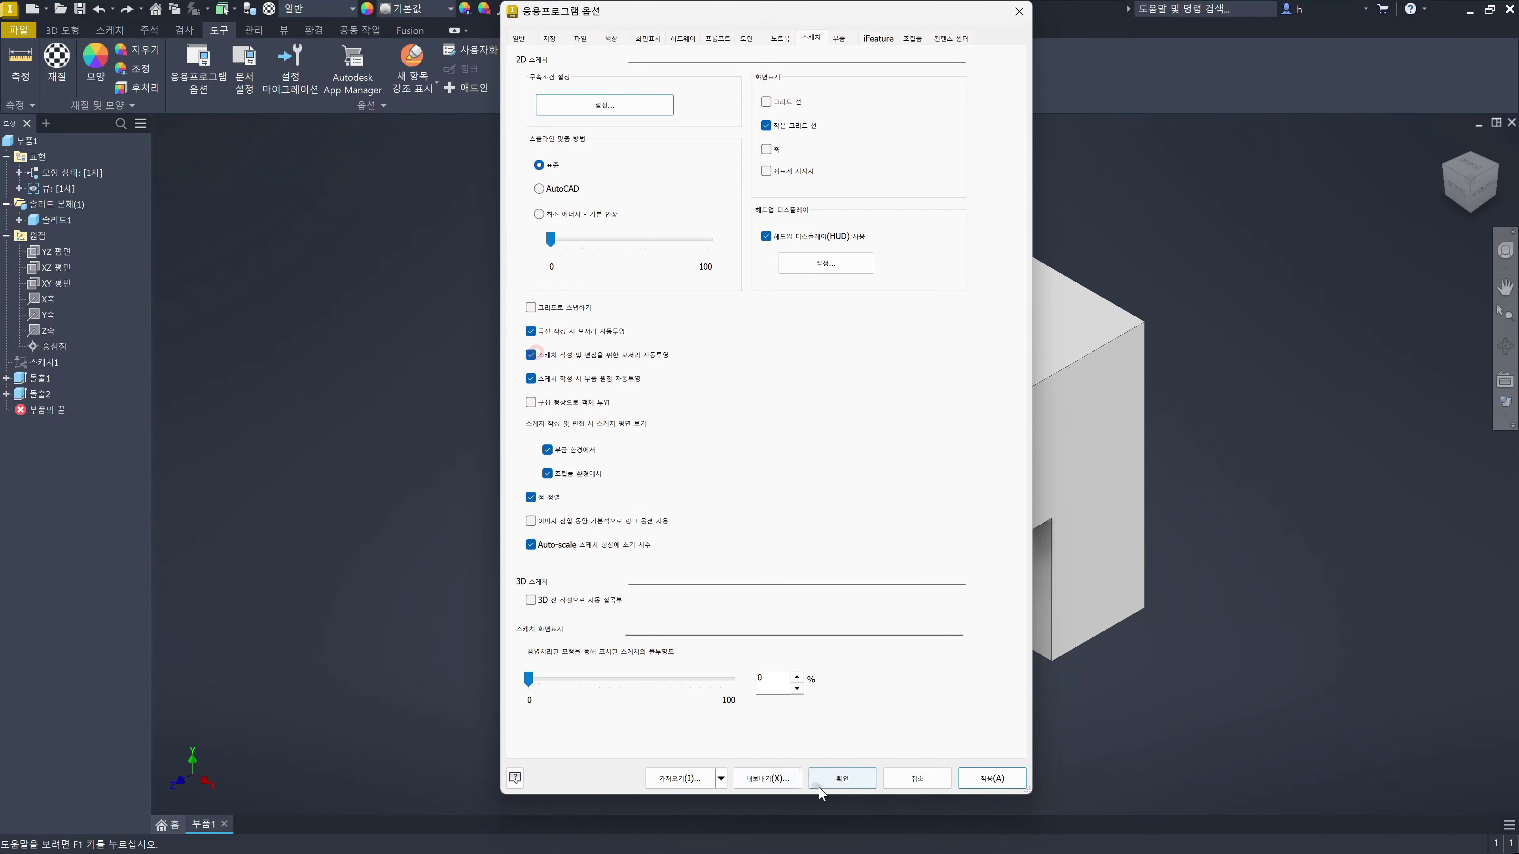
left_click(833, 779)
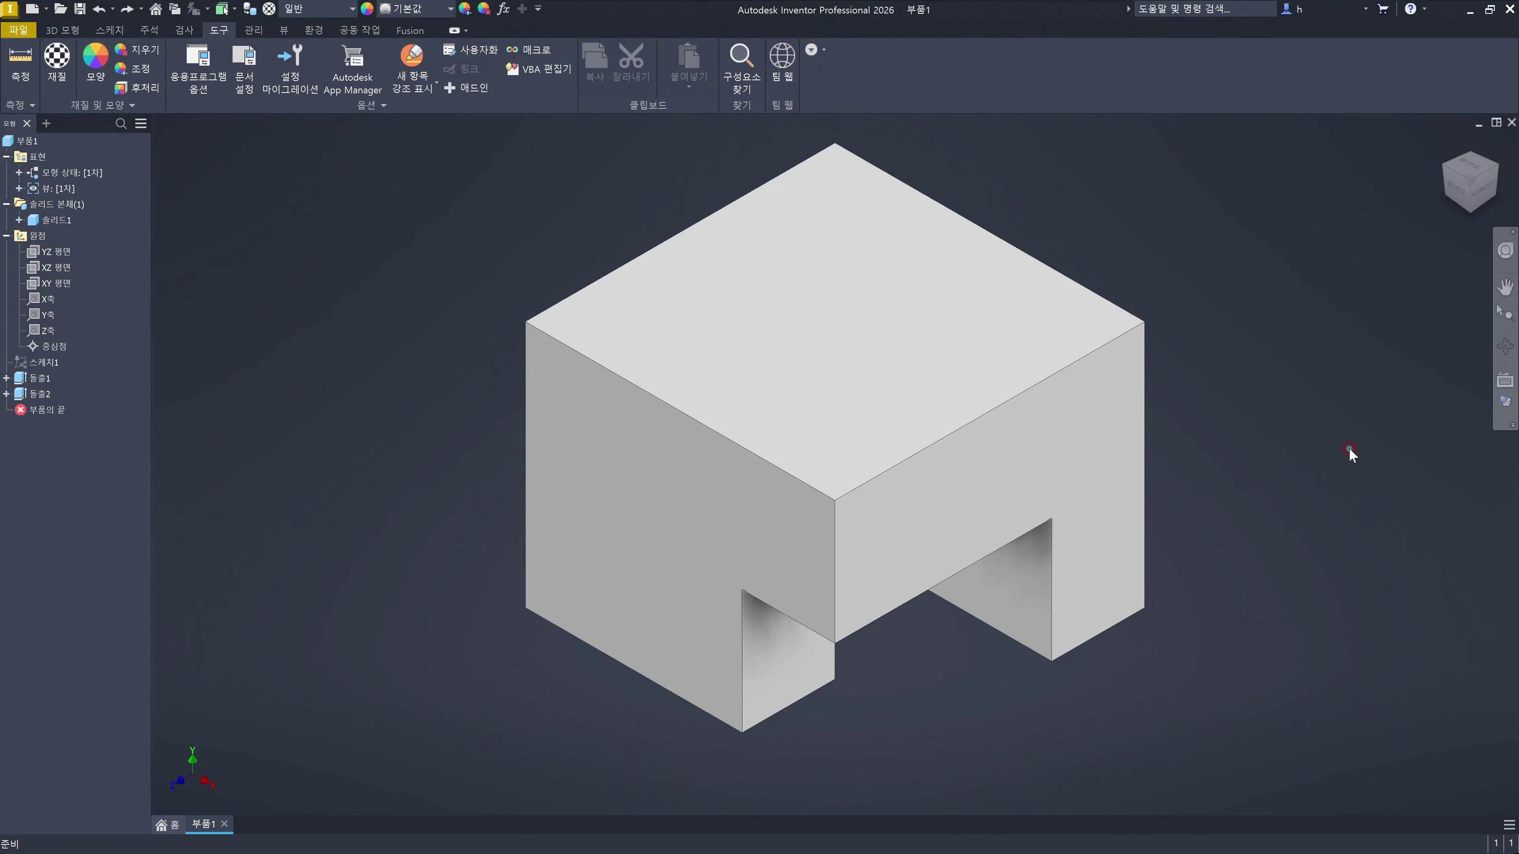
Step: Start a 2D sketch on the block's top face and rotate the sketch view upright
left_click(922, 348)
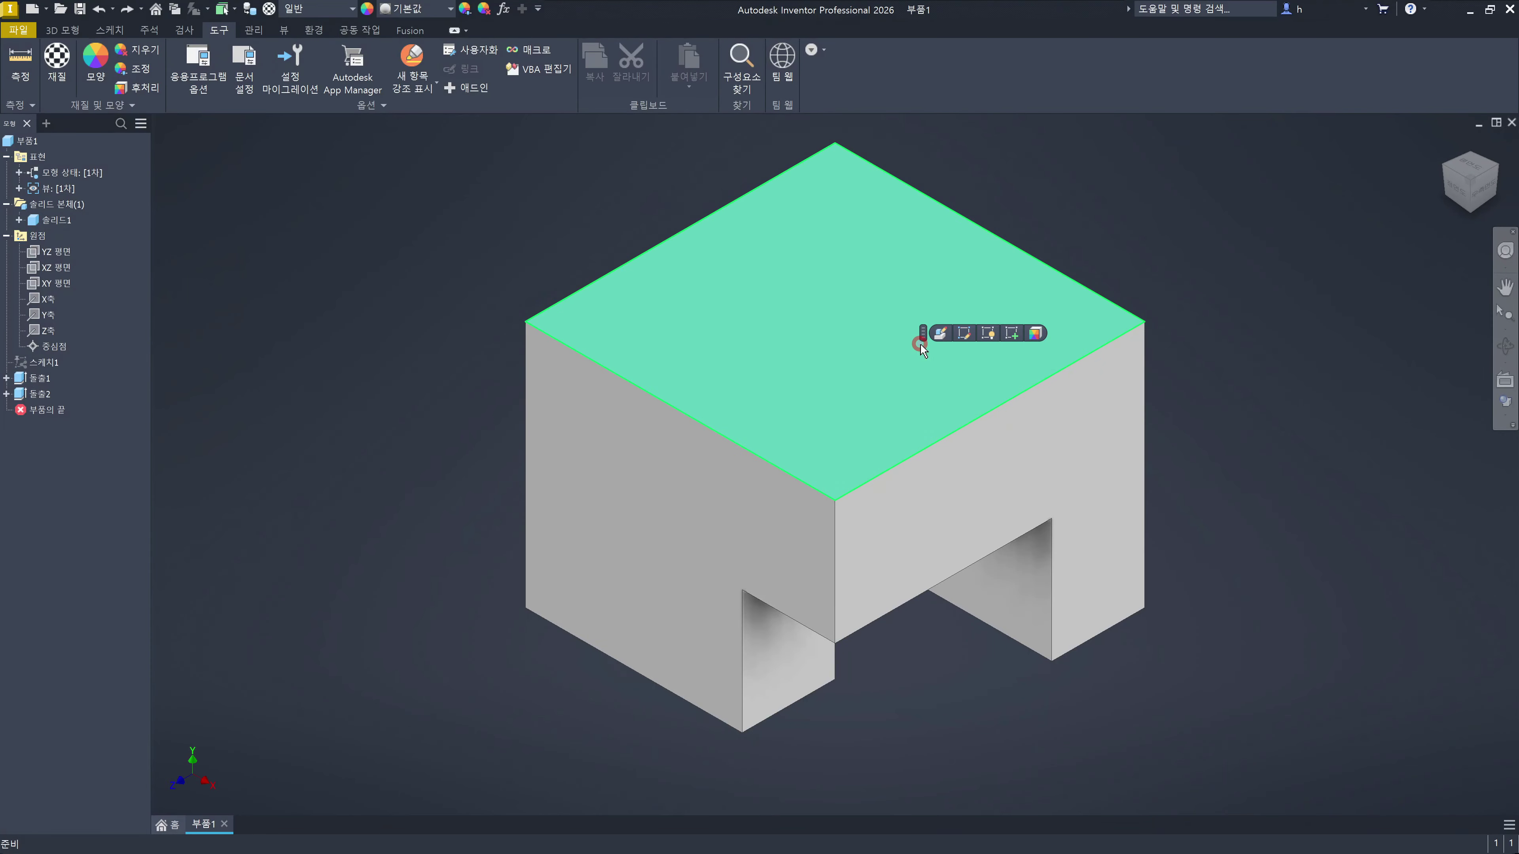
left_click(1011, 335)
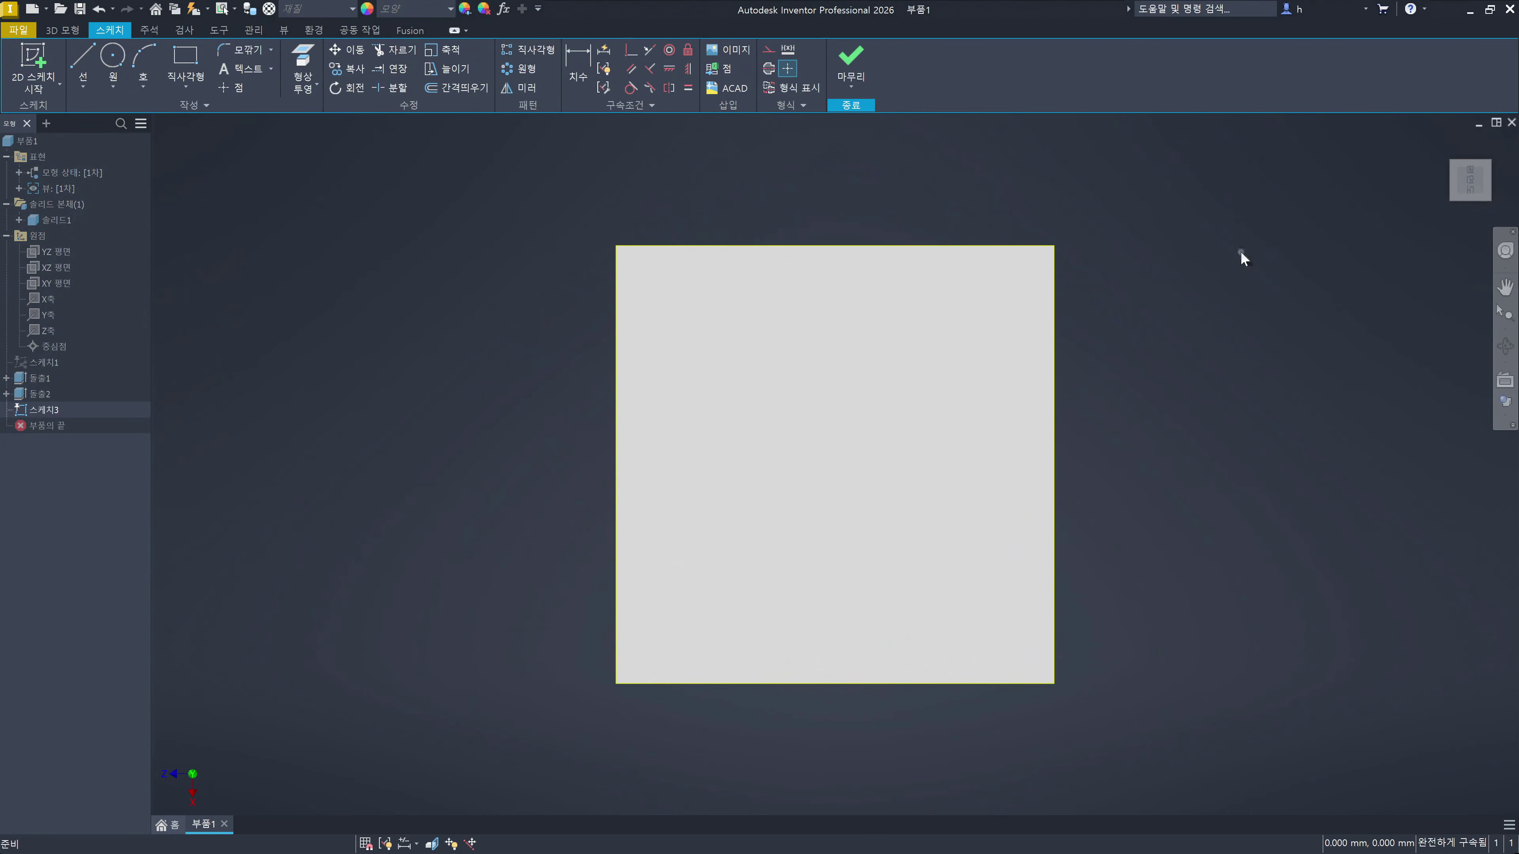
left_click(1493, 147)
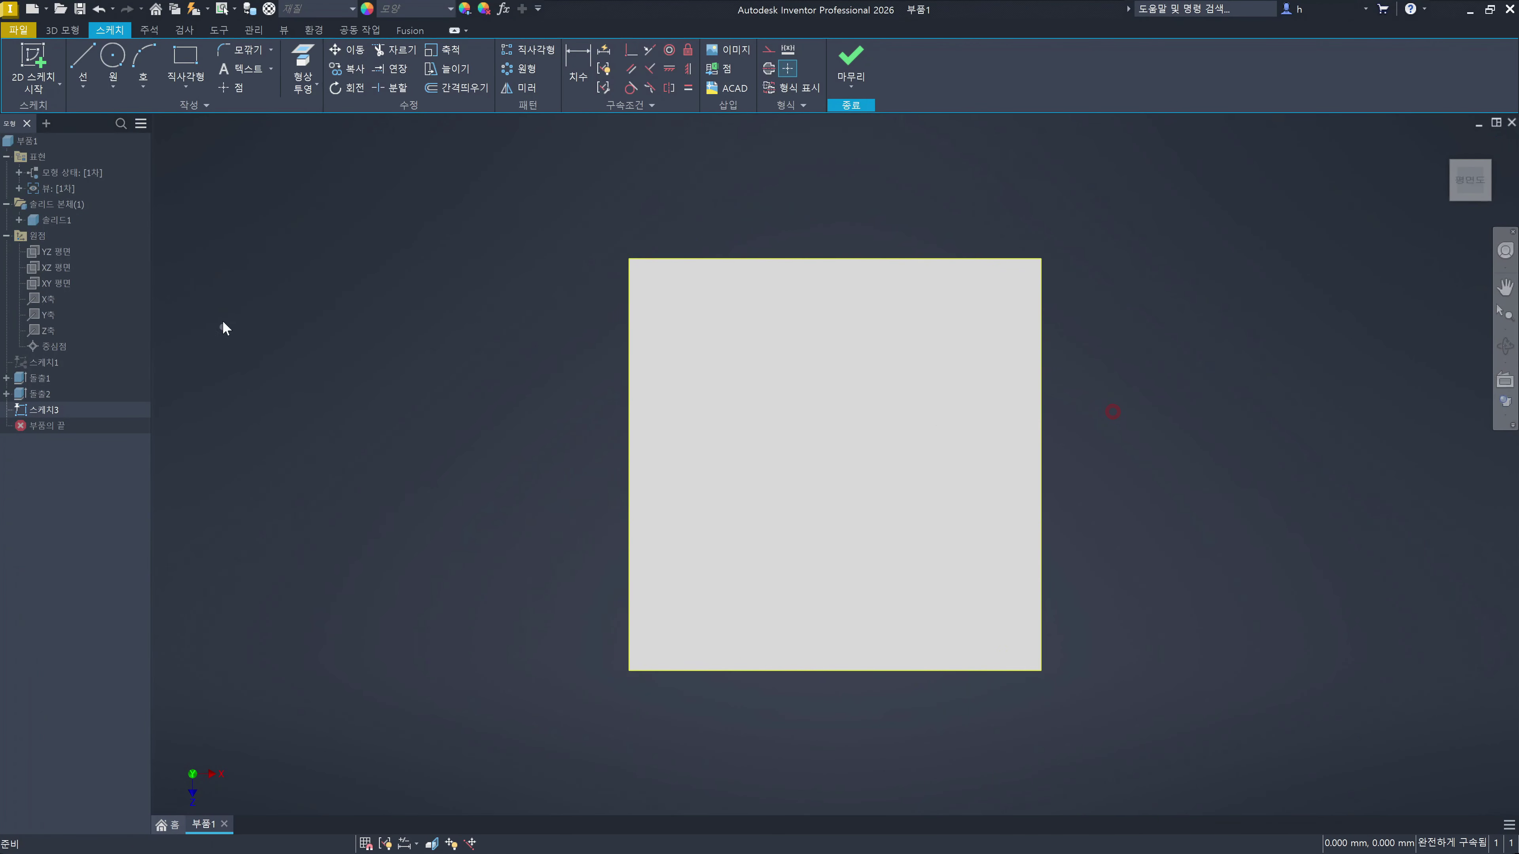
Step: Hide the solid body 솔리드1 to expose the projected outline, and make the body visible again
left_click(58, 223)
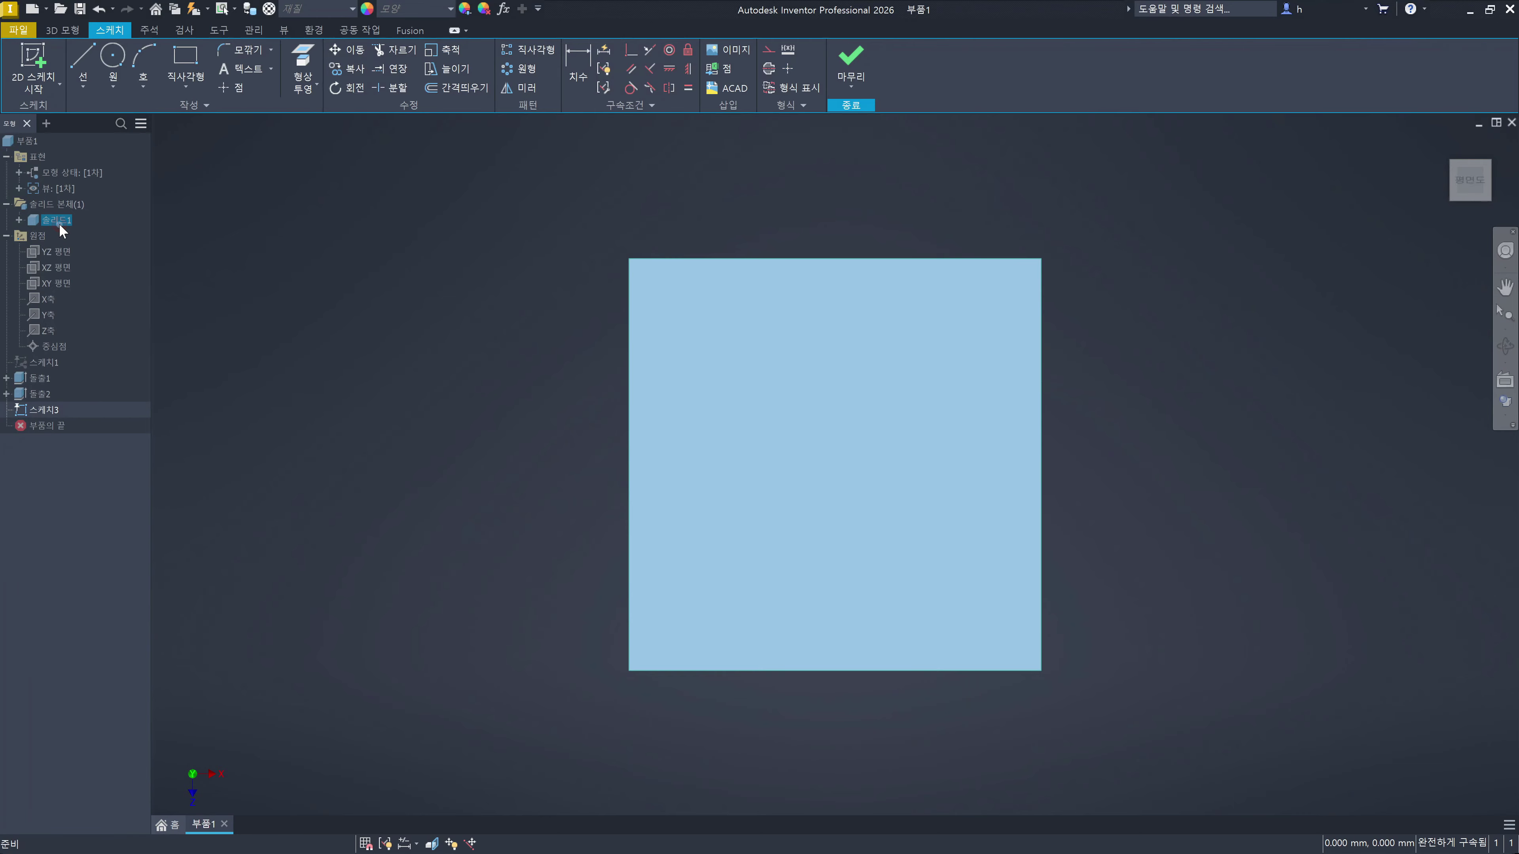
key("alt+v")
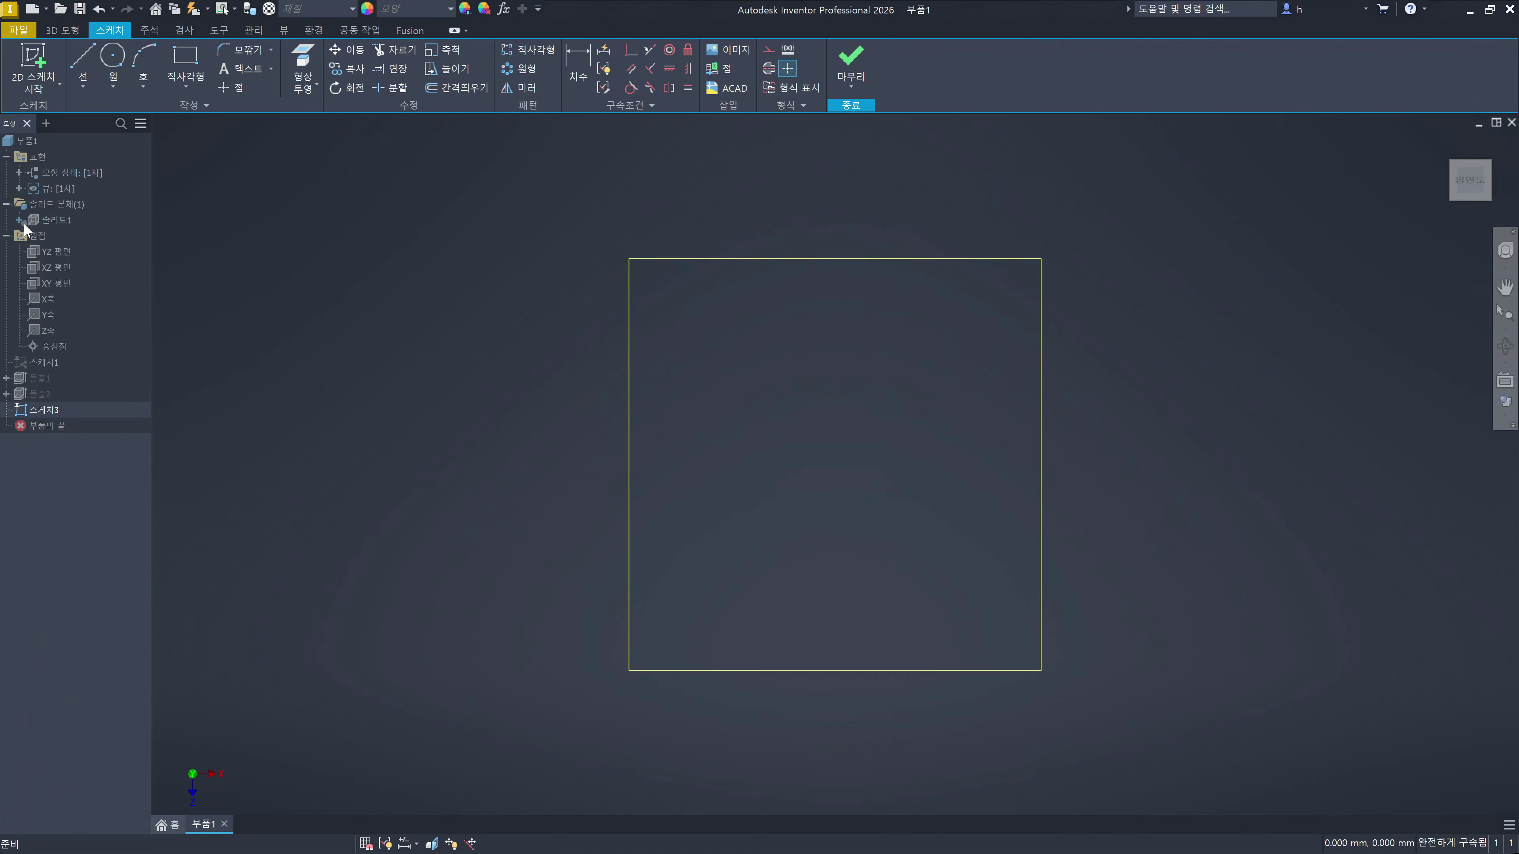
left_click(41, 224)
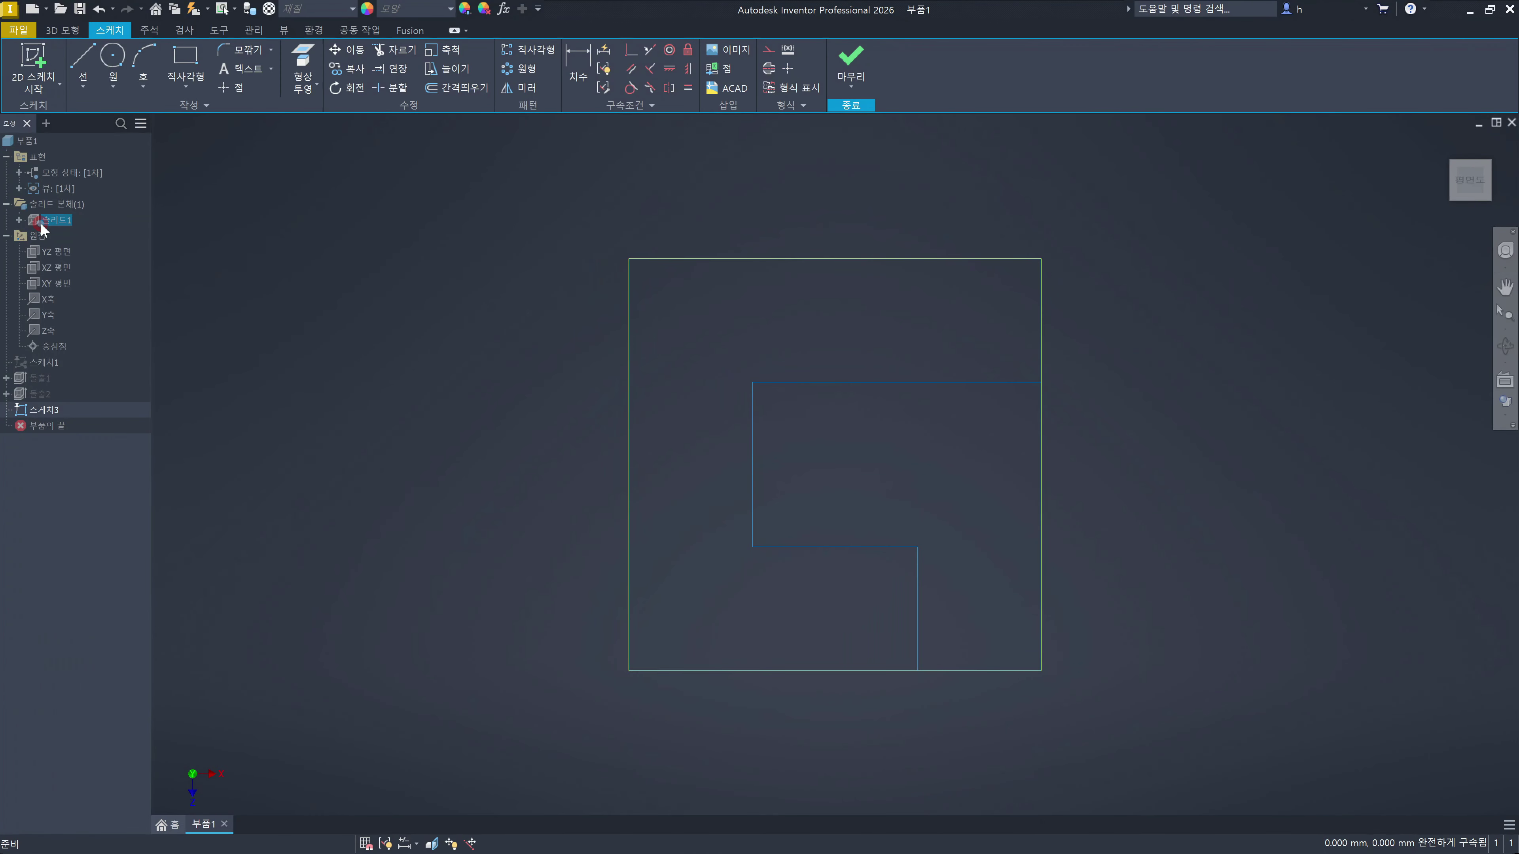
key("alt+v")
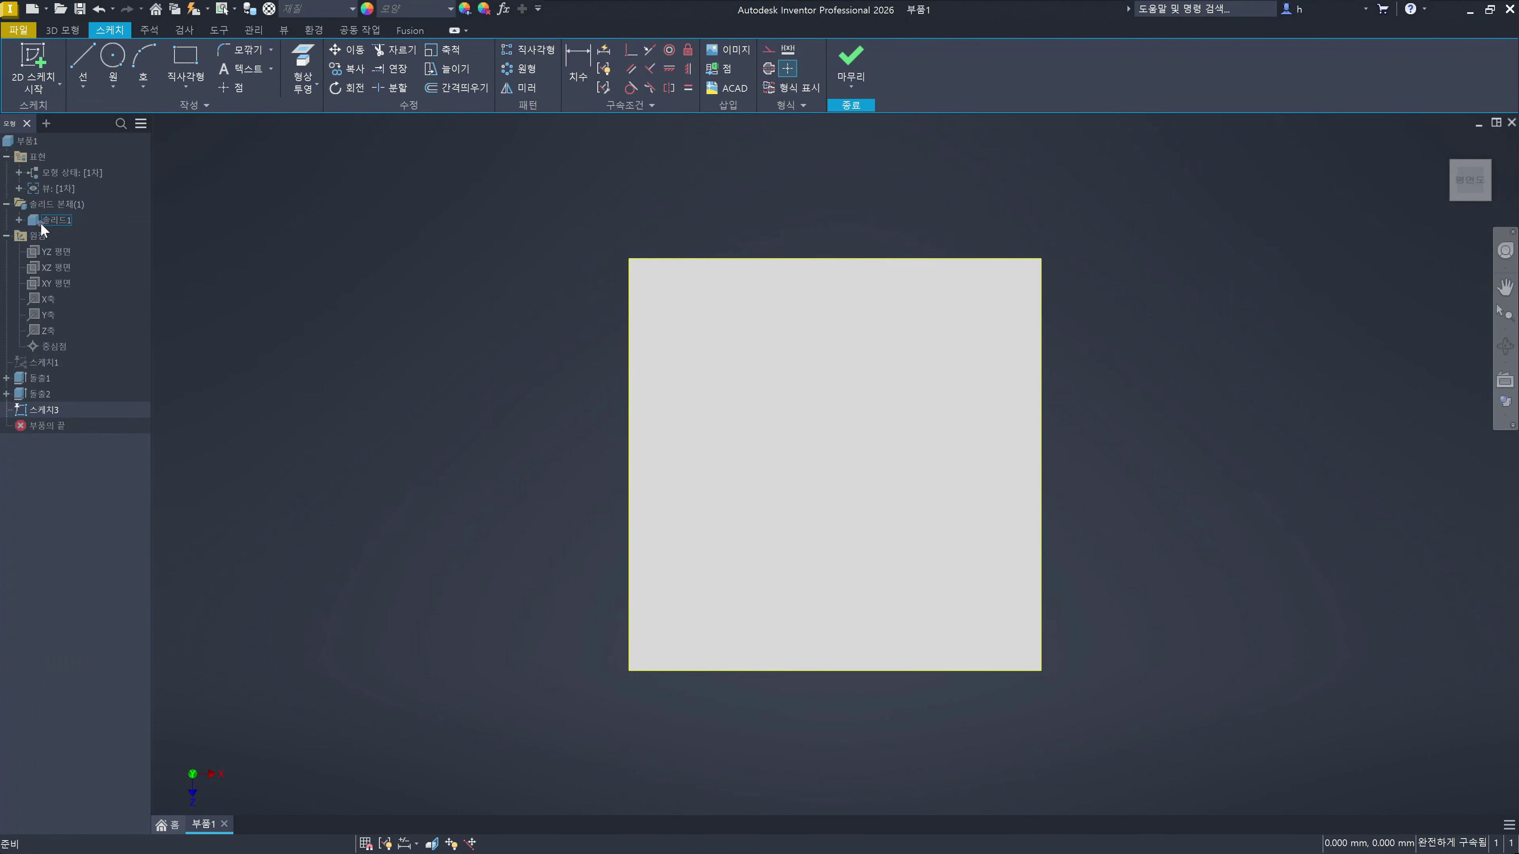
Step: Project the edges of the underside recess one by one into the top-face sketch, and undo the projection
middle_click_drag(1170, 544, 913, 413, "shift")
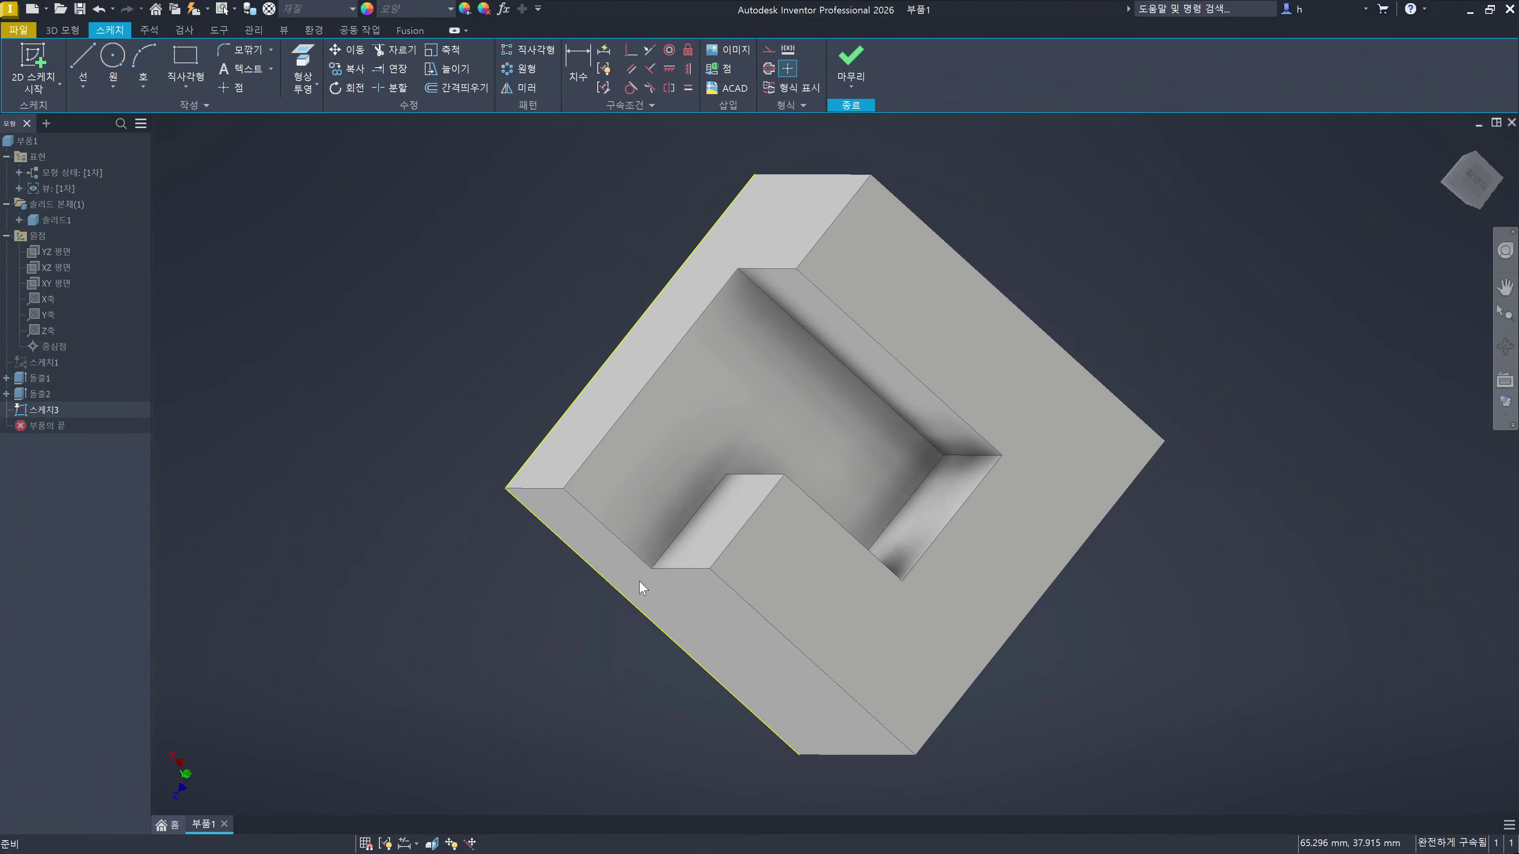
middle_click_drag(775, 470, 993, 526, "shift")
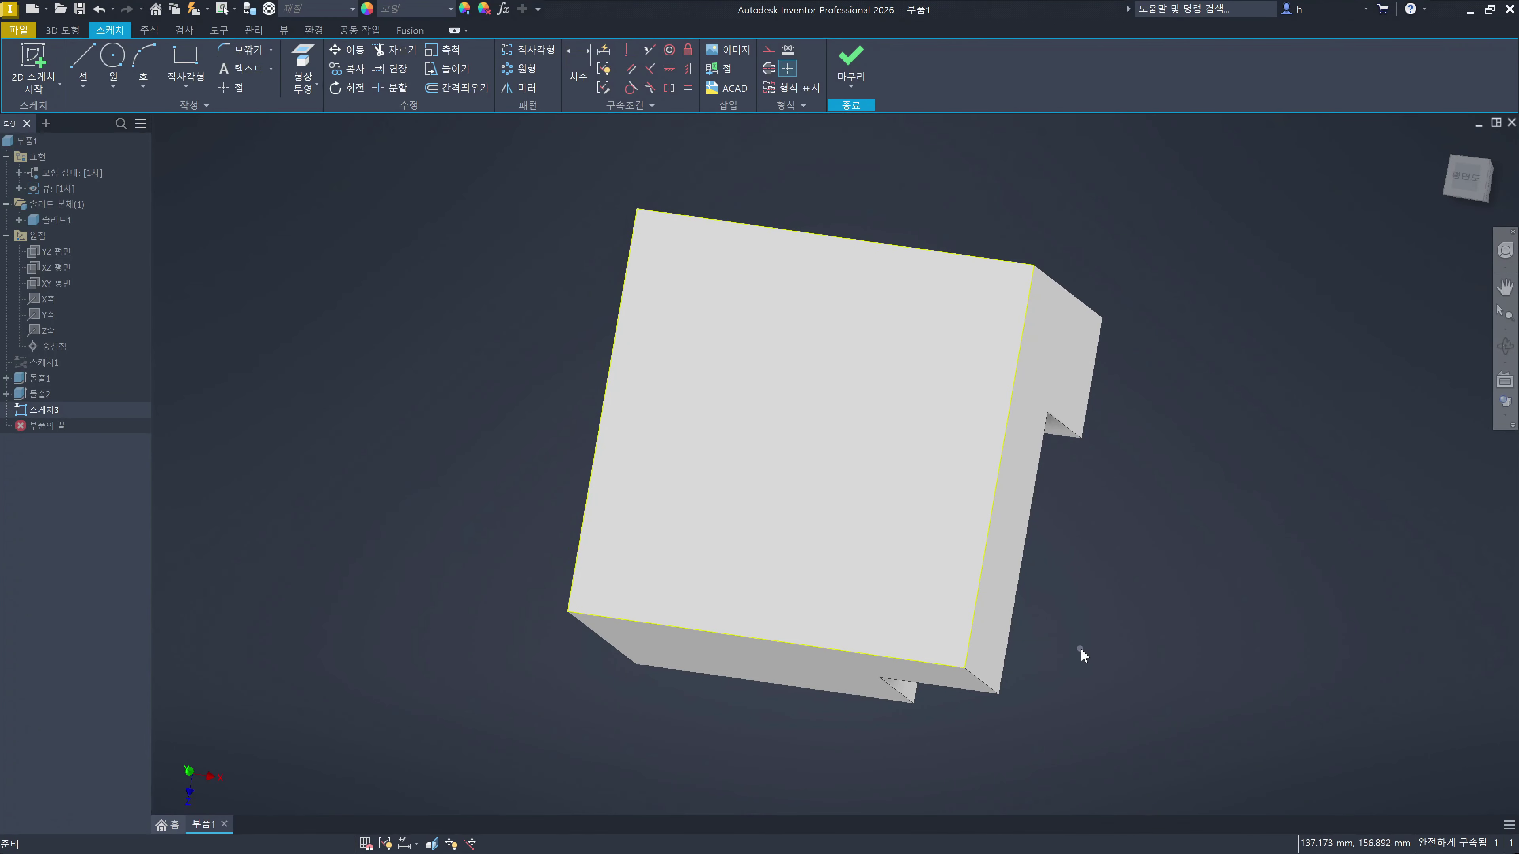
middle_click_drag(1081, 655, 830, 479, "shift")
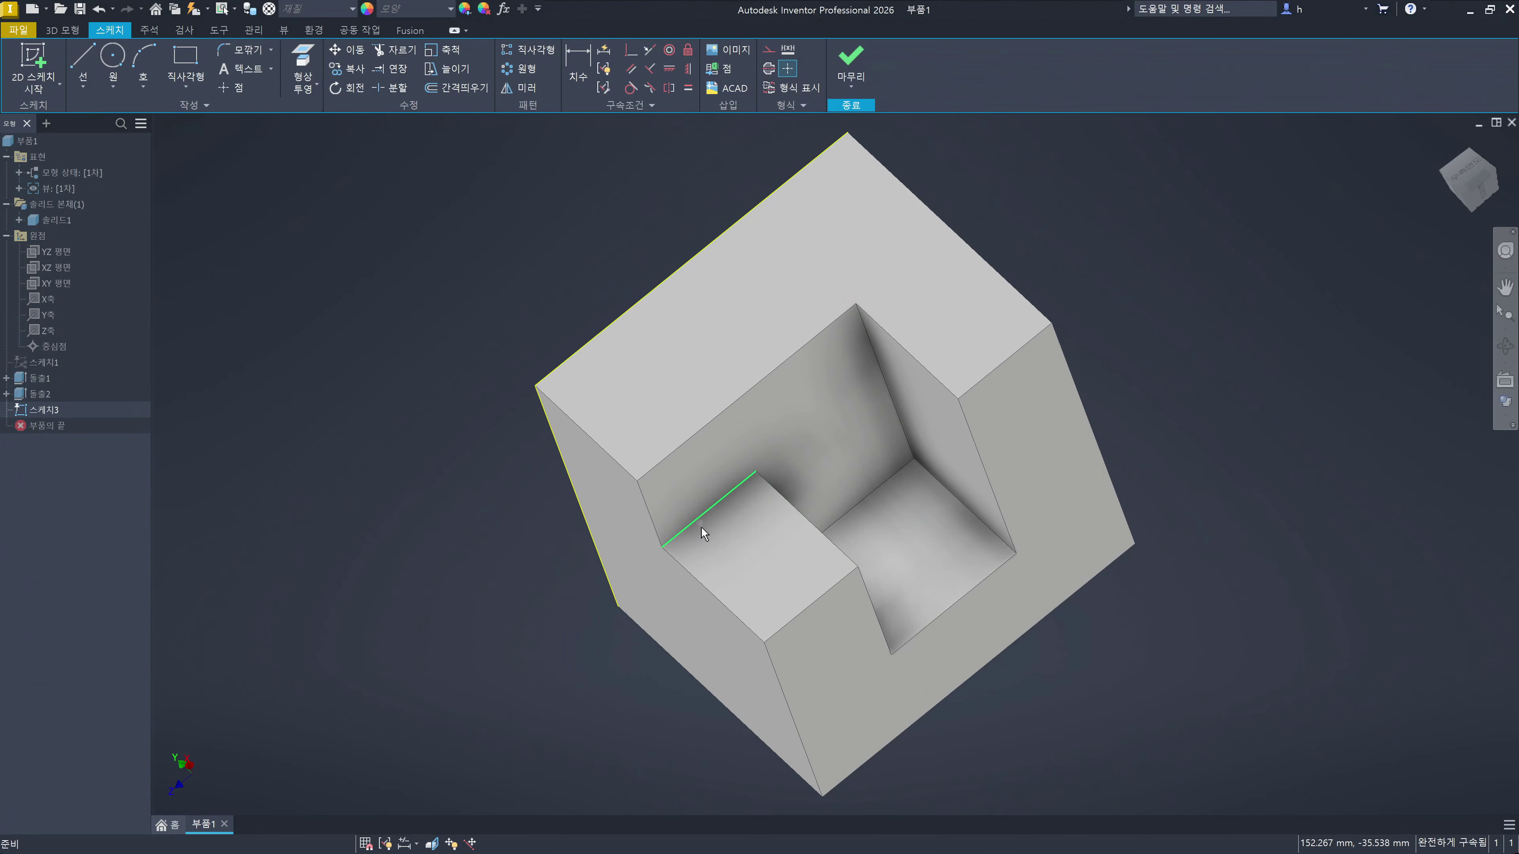
left_click(303, 60)
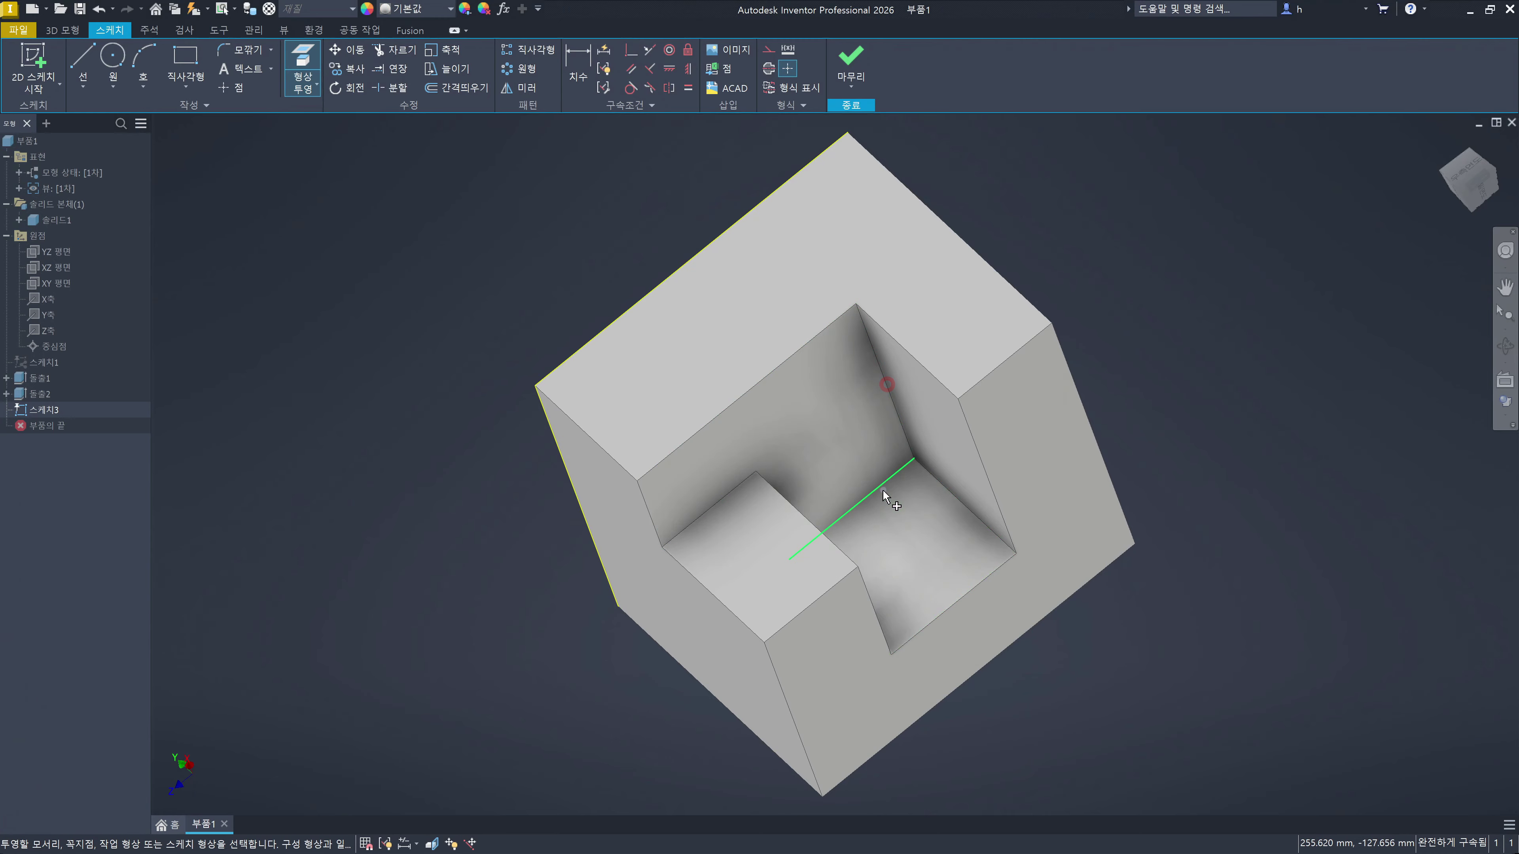
middle_click_drag(873, 499, 777, 527, "shift")
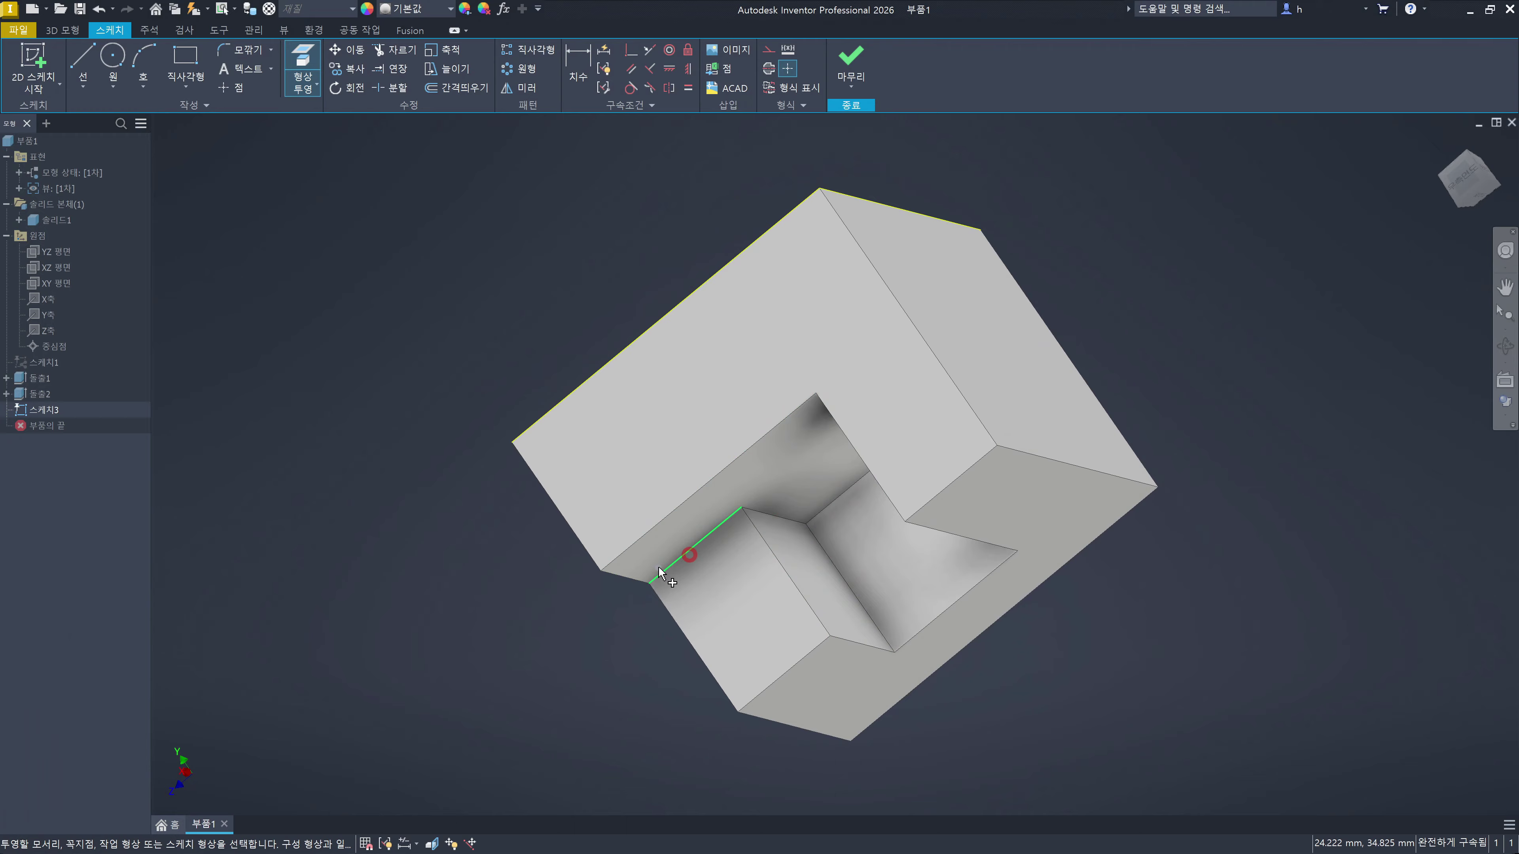
middle_click_drag(659, 574, 875, 614, "shift")
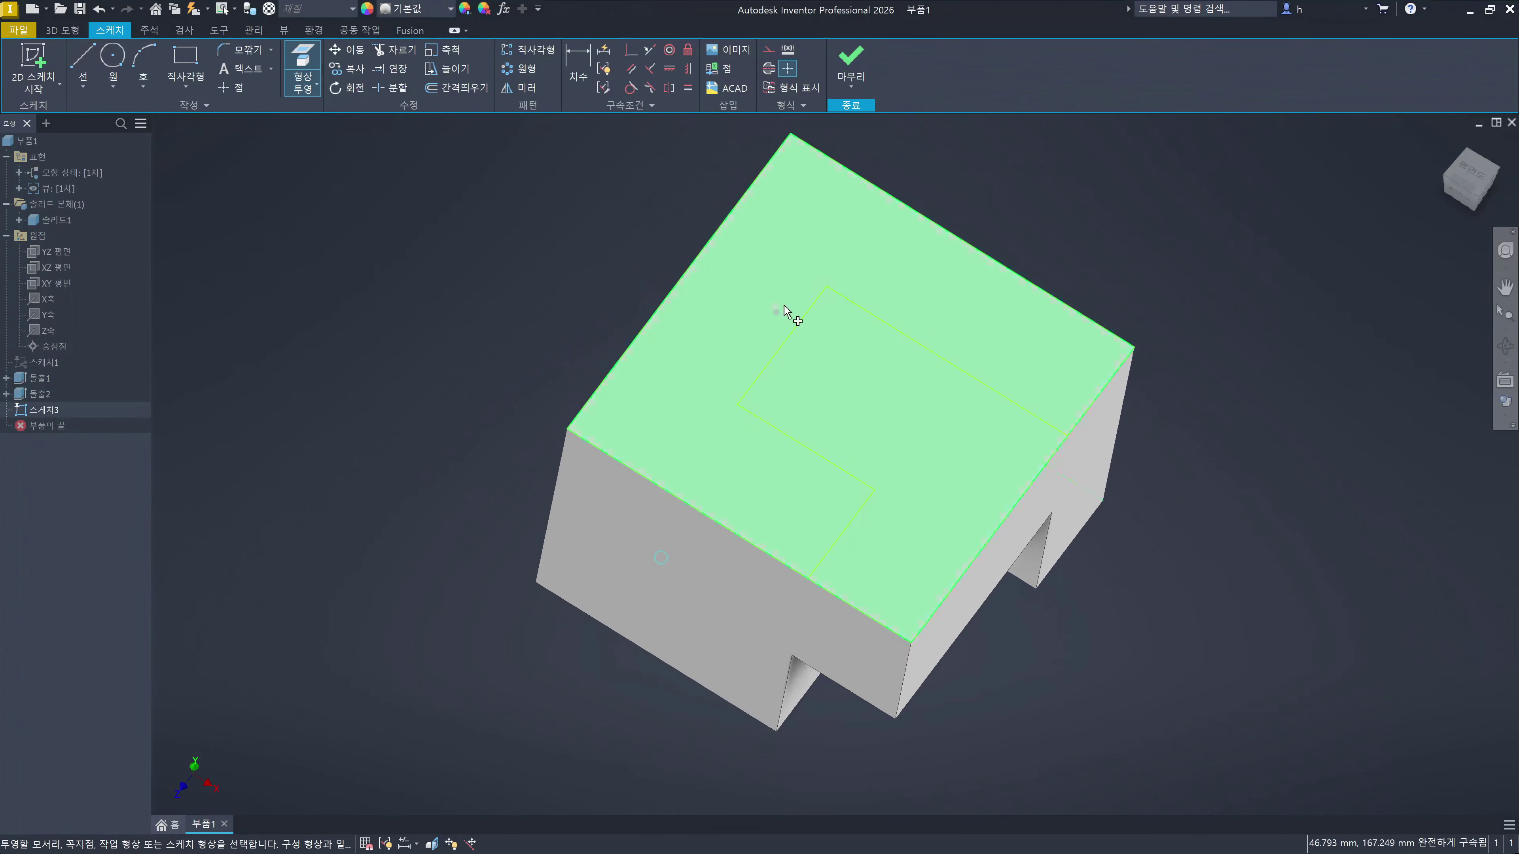
left_click(784, 311)
key("Escape")
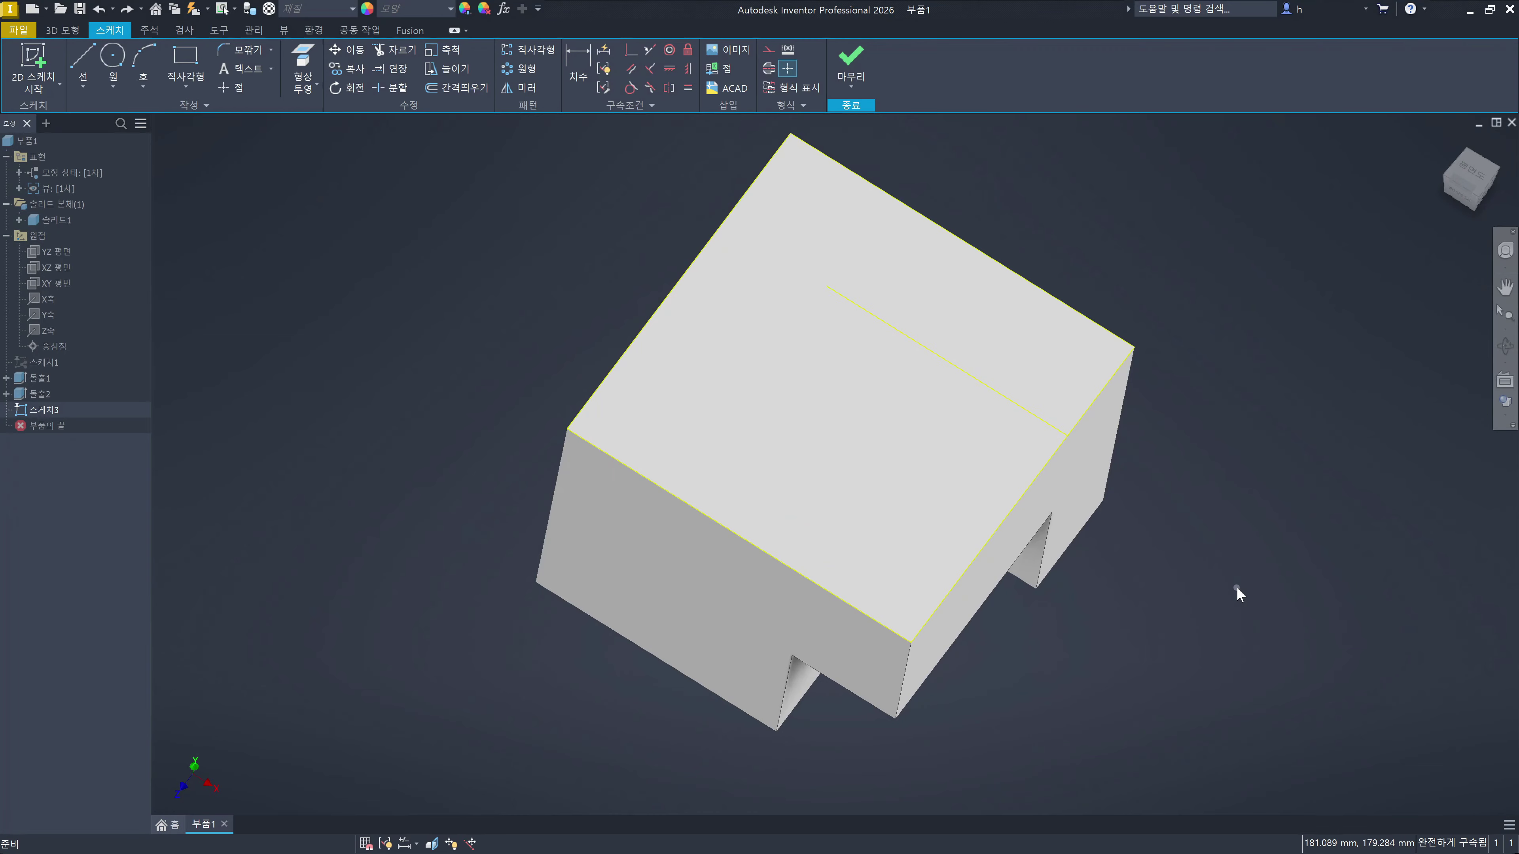
key("ctrl+z")
Step: Project the whole inner face of the L-shaped underside recess into the top-face sketch with Project Geometry
left_click(302, 66)
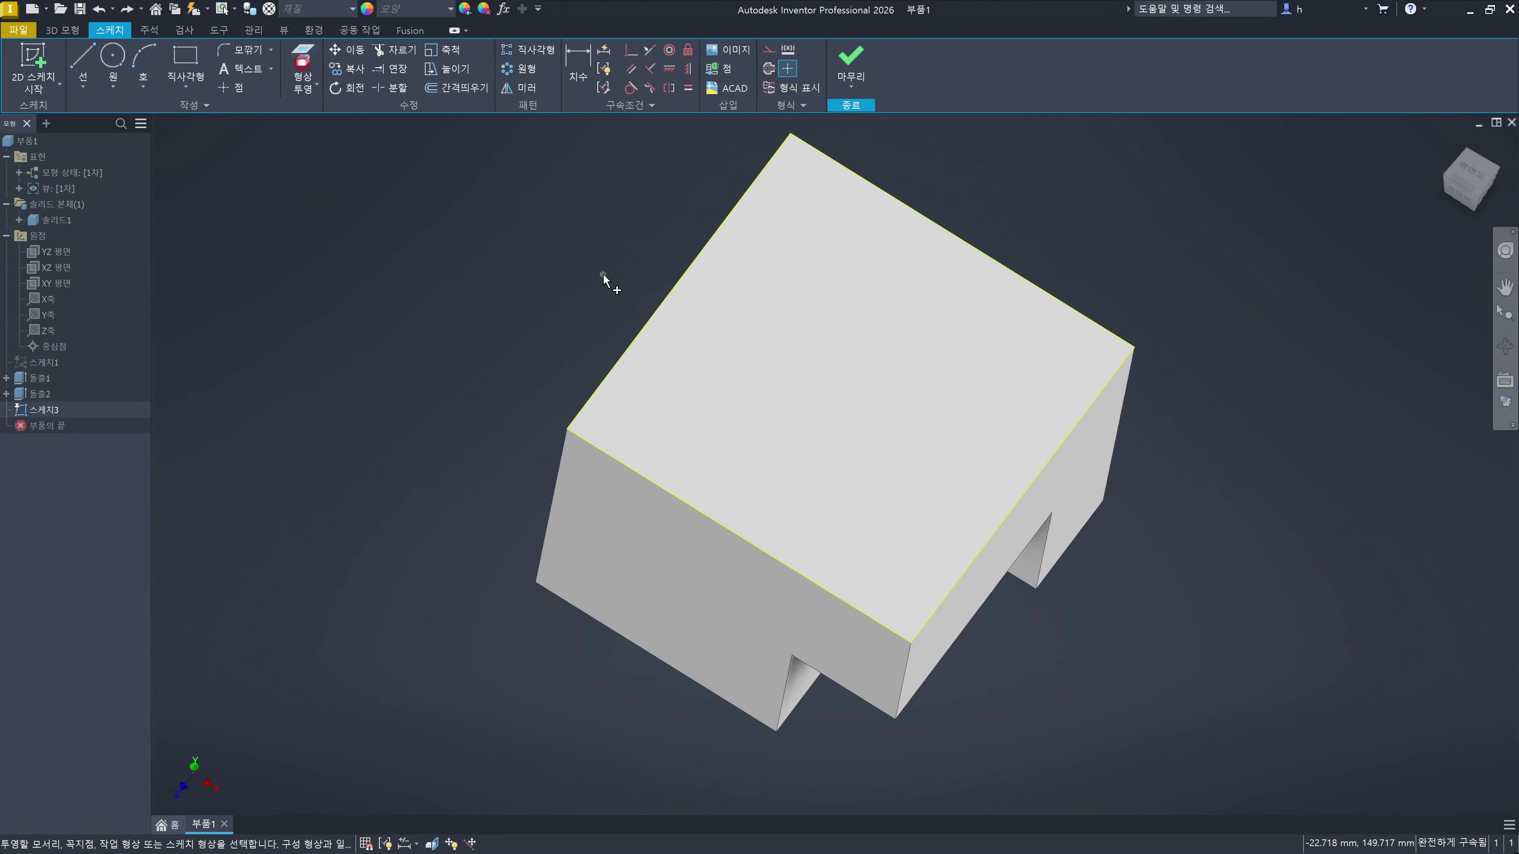
middle_click_drag(831, 465, 1115, 420, "shift")
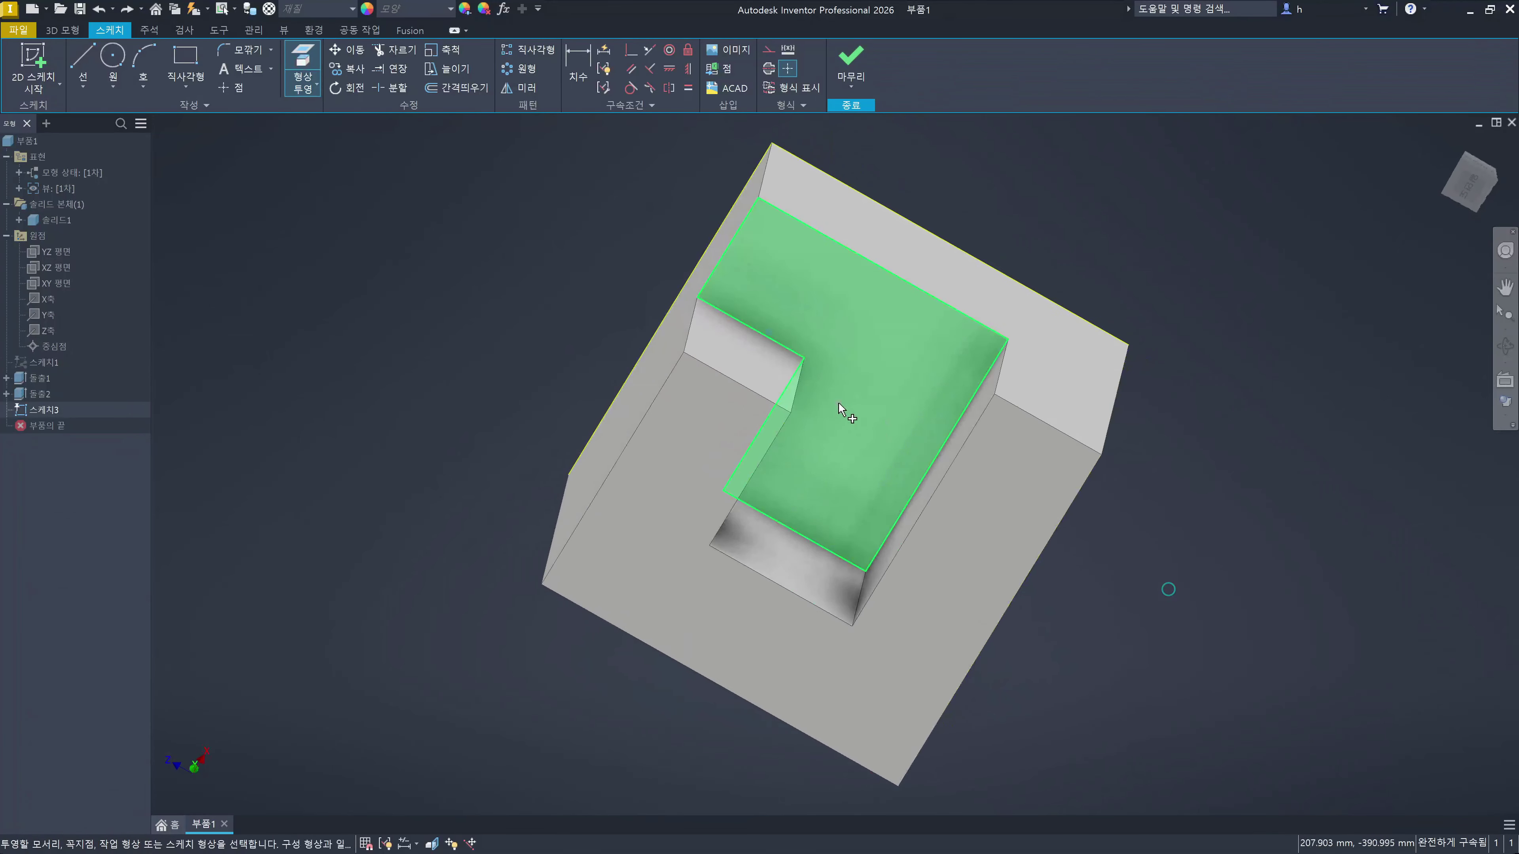
left_click(864, 387)
middle_click_drag(932, 329, 929, 508, "shift")
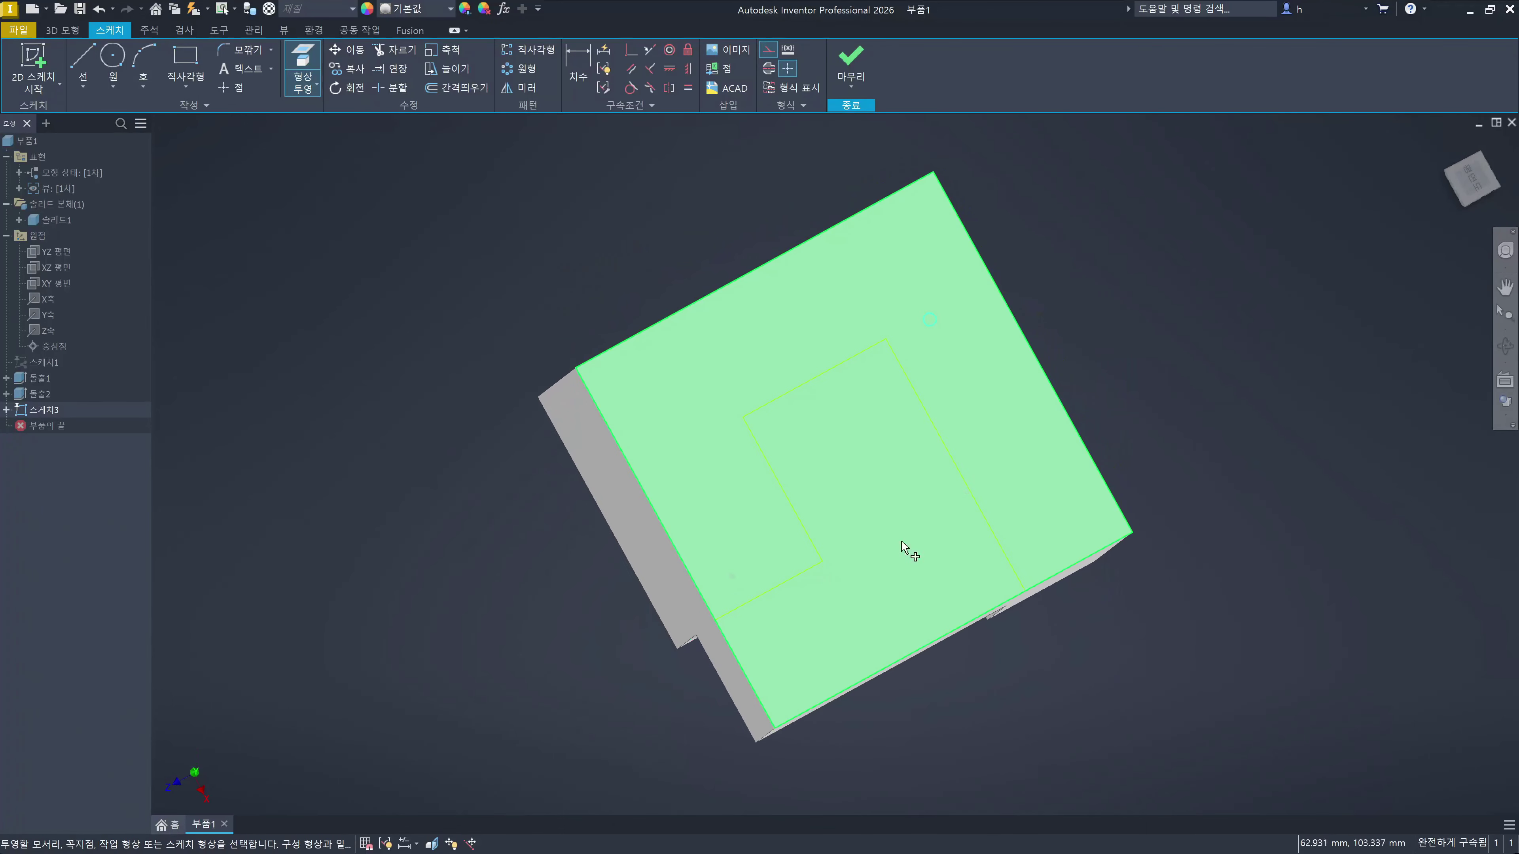
left_click(905, 547)
key("Escape")
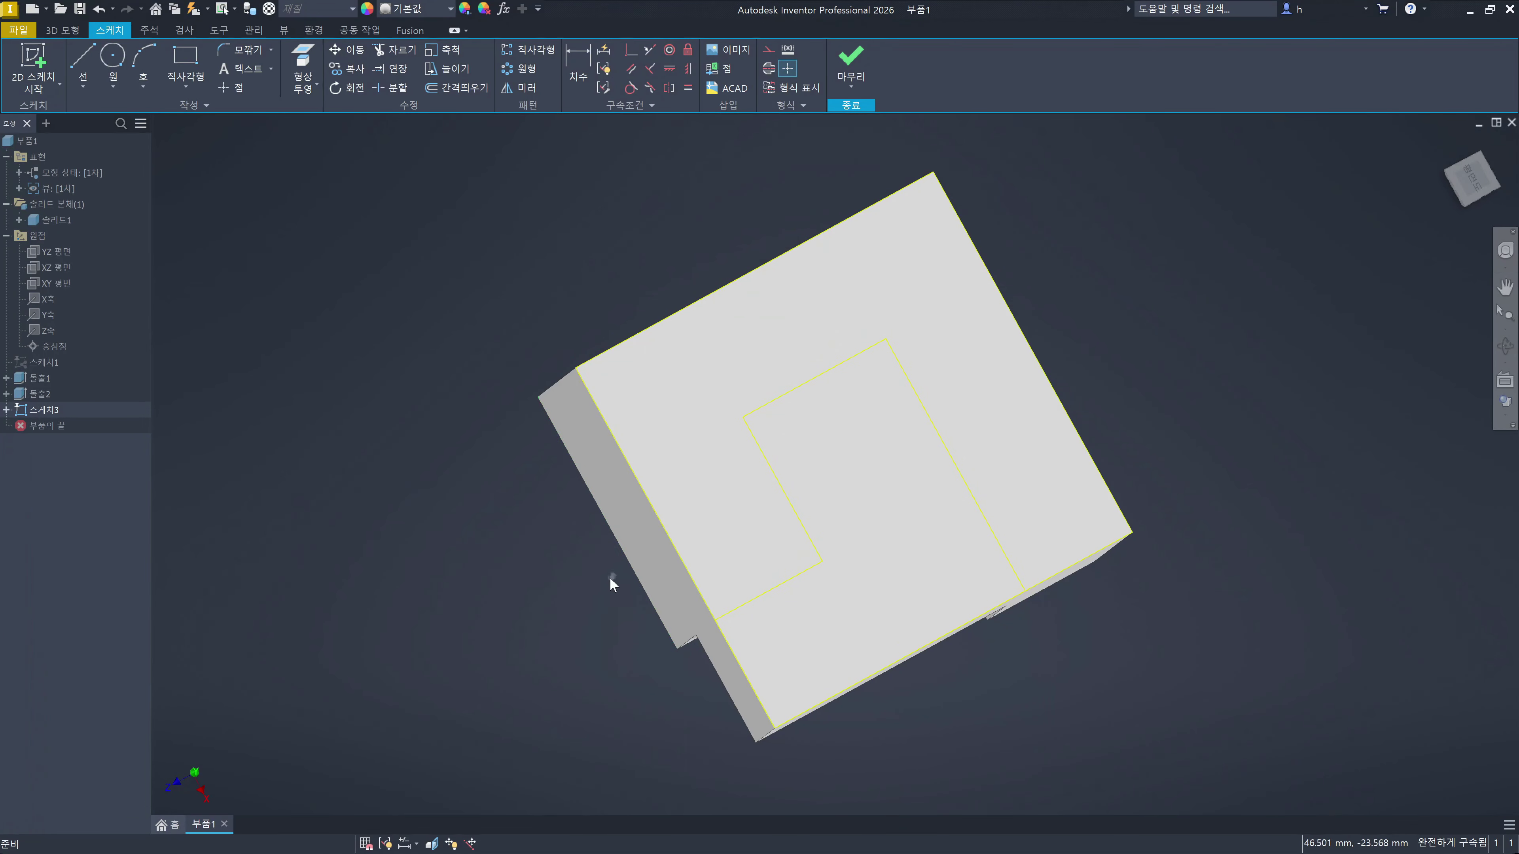
Step: Examine the projected segments where the recess outline meets the block's outer edges by selecting them, and clear the selection
left_click_drag(565, 571, 804, 782)
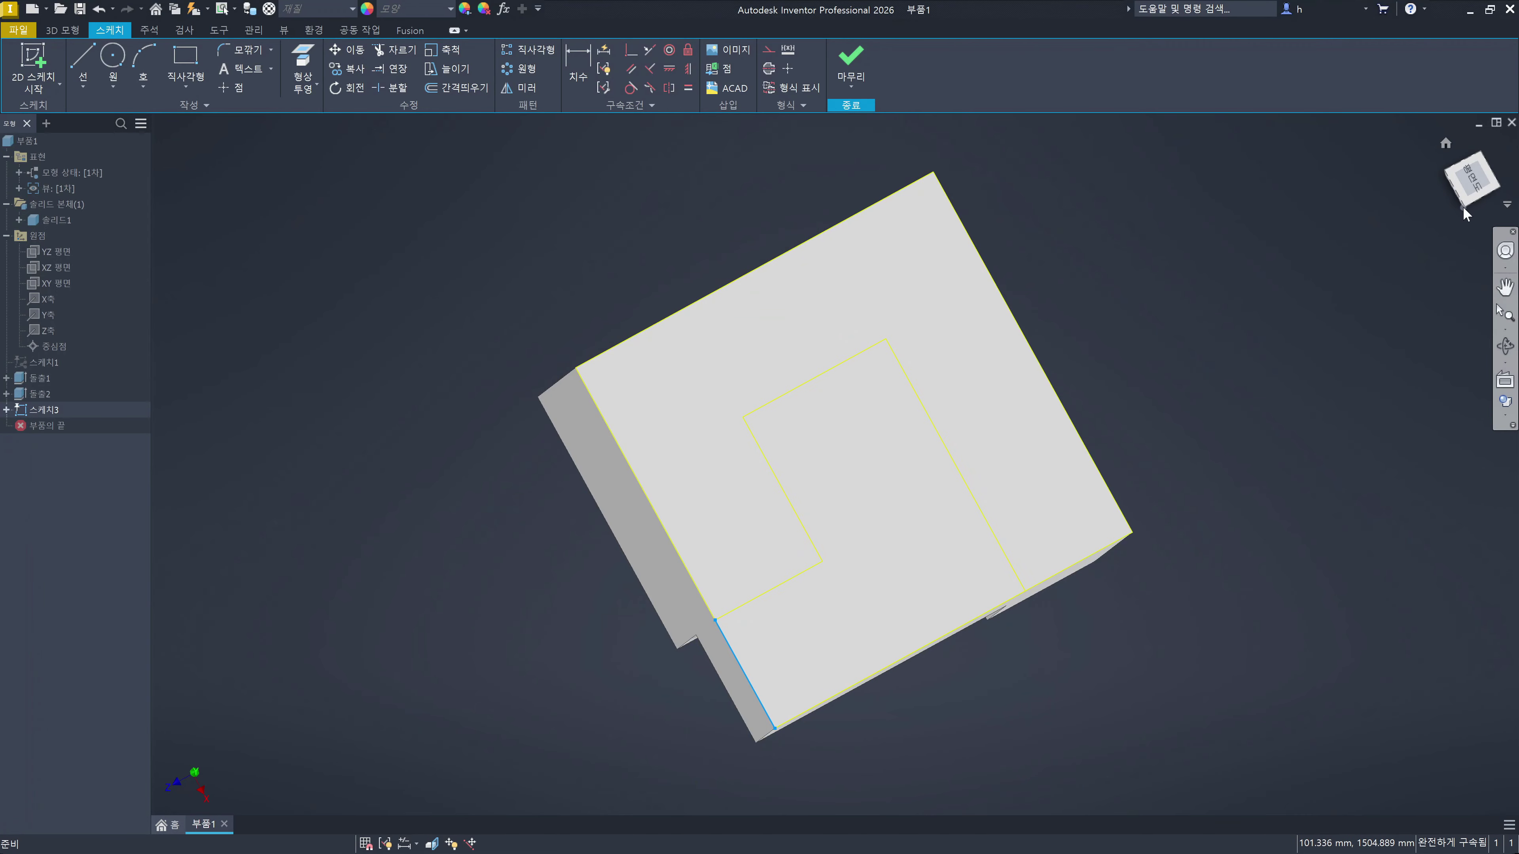
left_click(1469, 193)
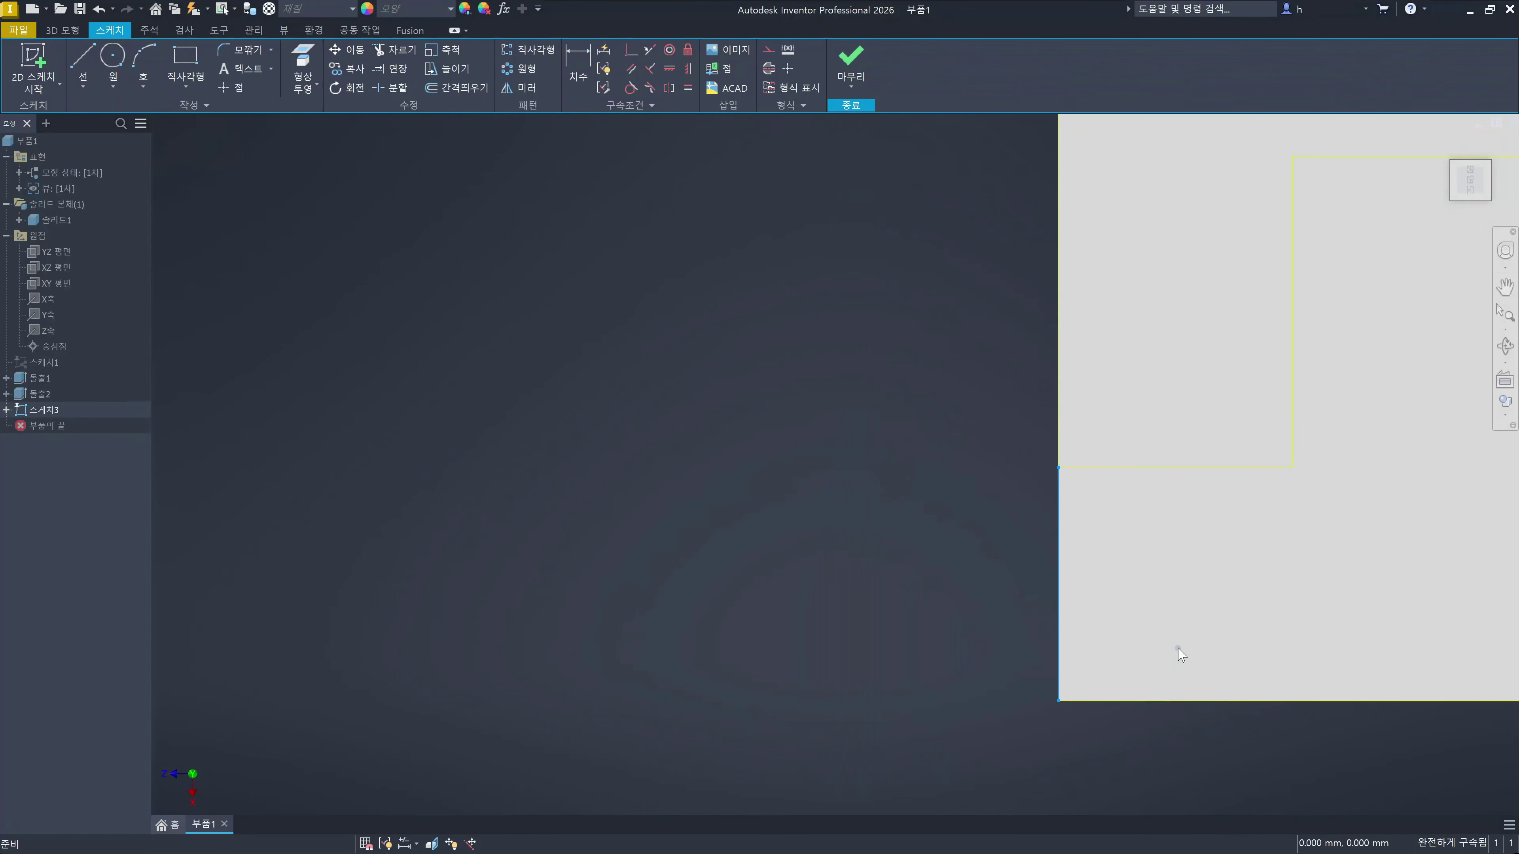
left_click_drag(735, 558, 1126, 679)
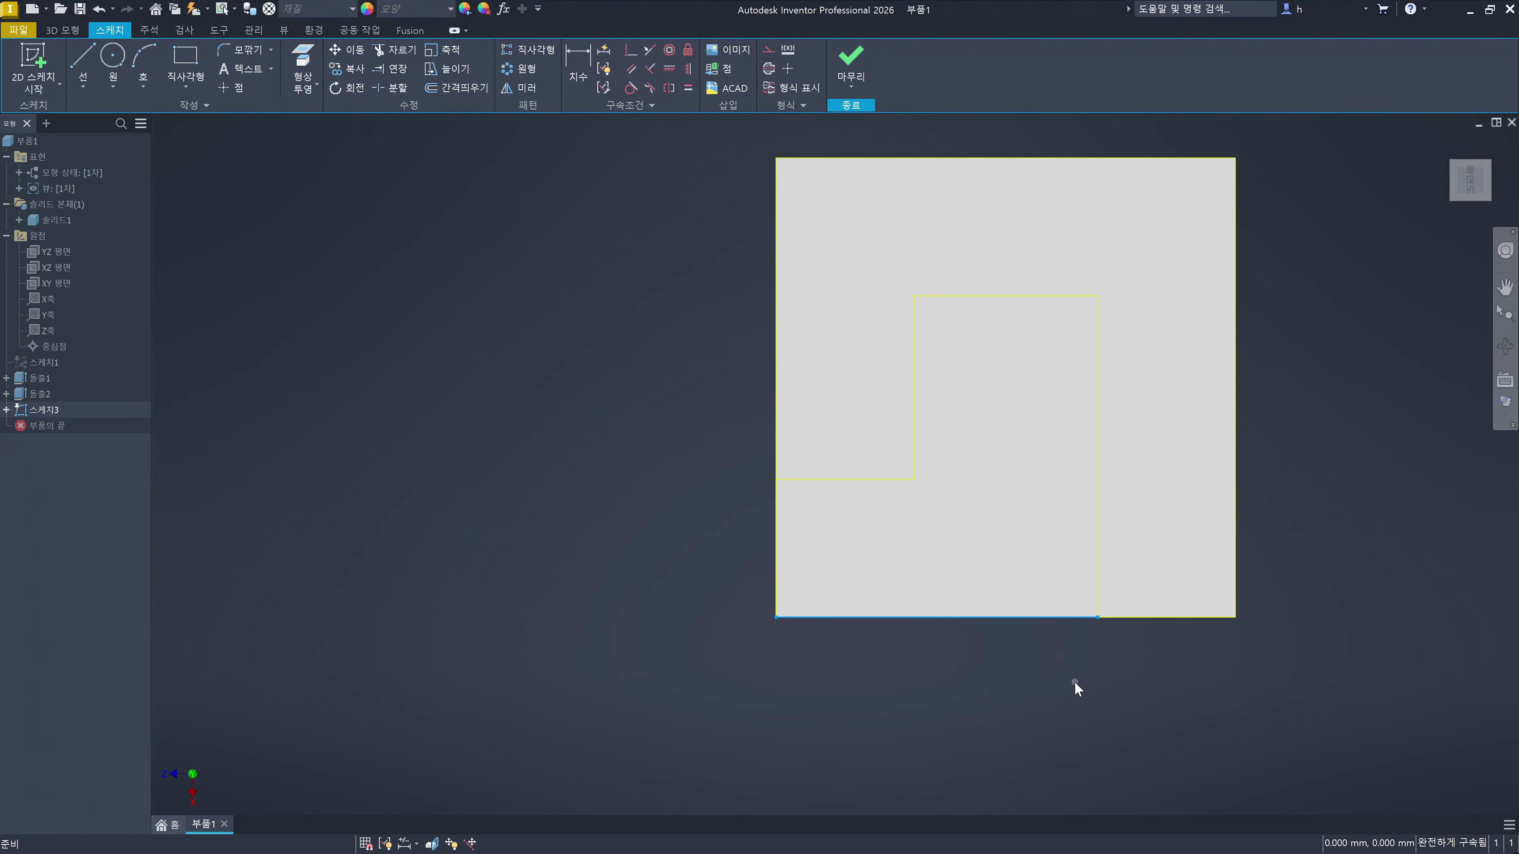
mouse_move(1047, 692)
middle_mouse_down("shift")
mouse_move(1116, 600)
mouse_move(1162, 583)
mouse_move(993, 725)
mouse_move(1058, 563)
mouse_move(986, 607)
mouse_move(999, 674)
middle_mouse_up("shift")
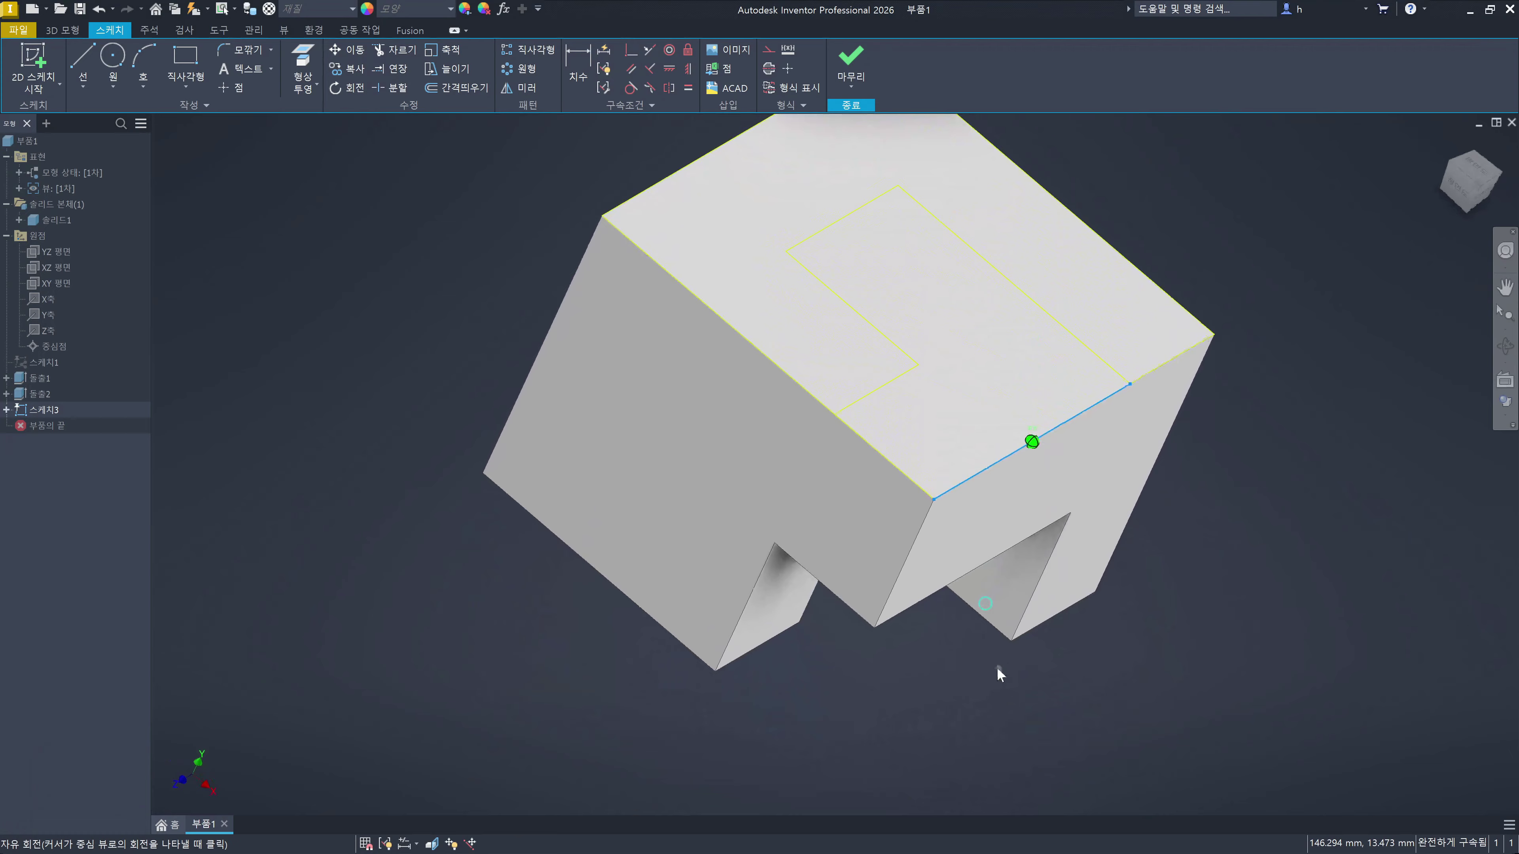
middle_click_drag(1096, 488, 1054, 574)
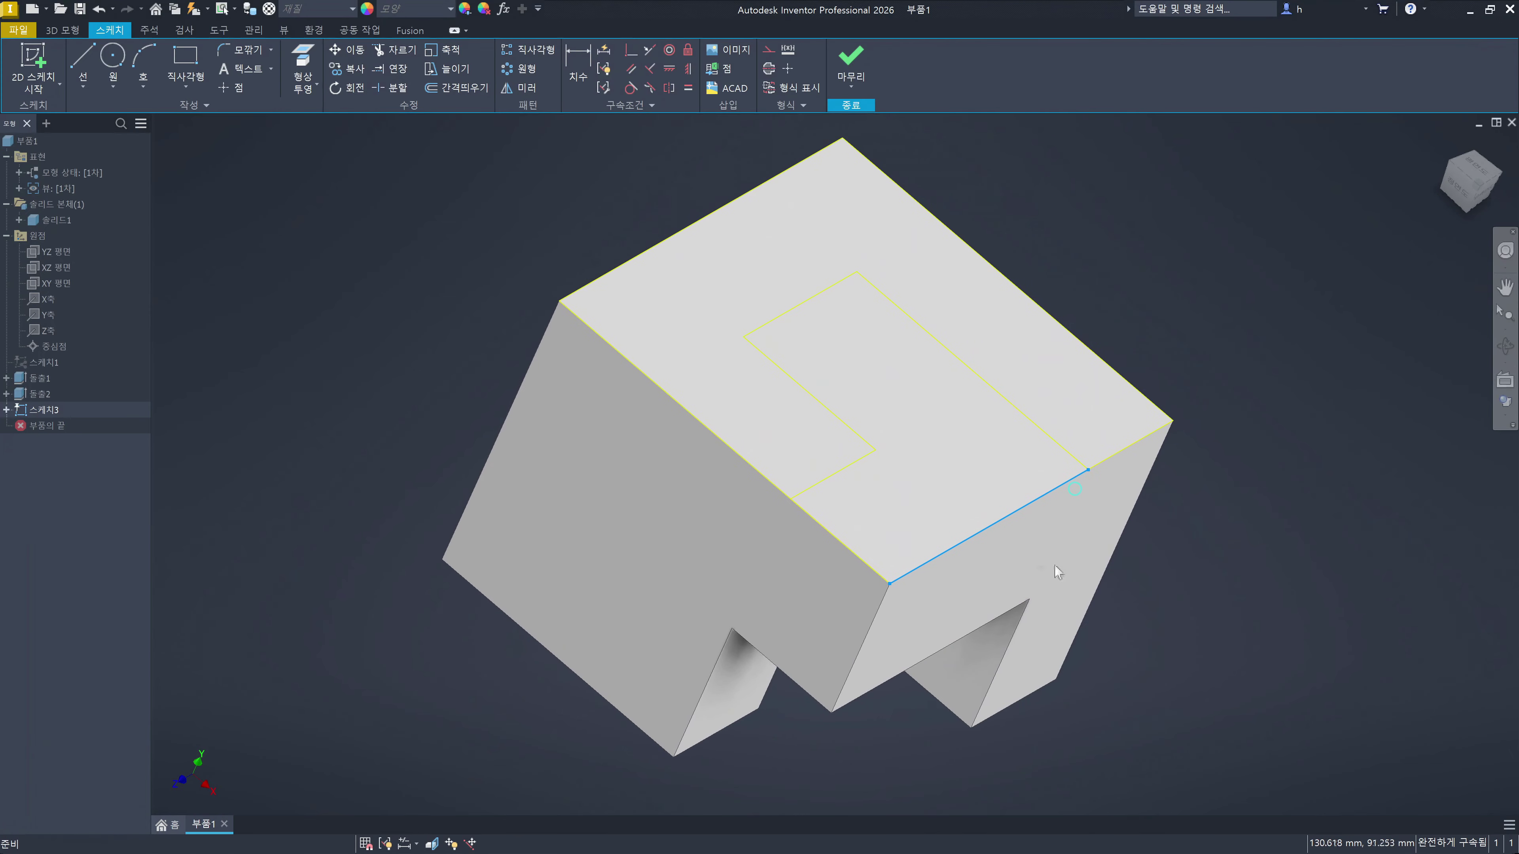
left_click(1175, 549)
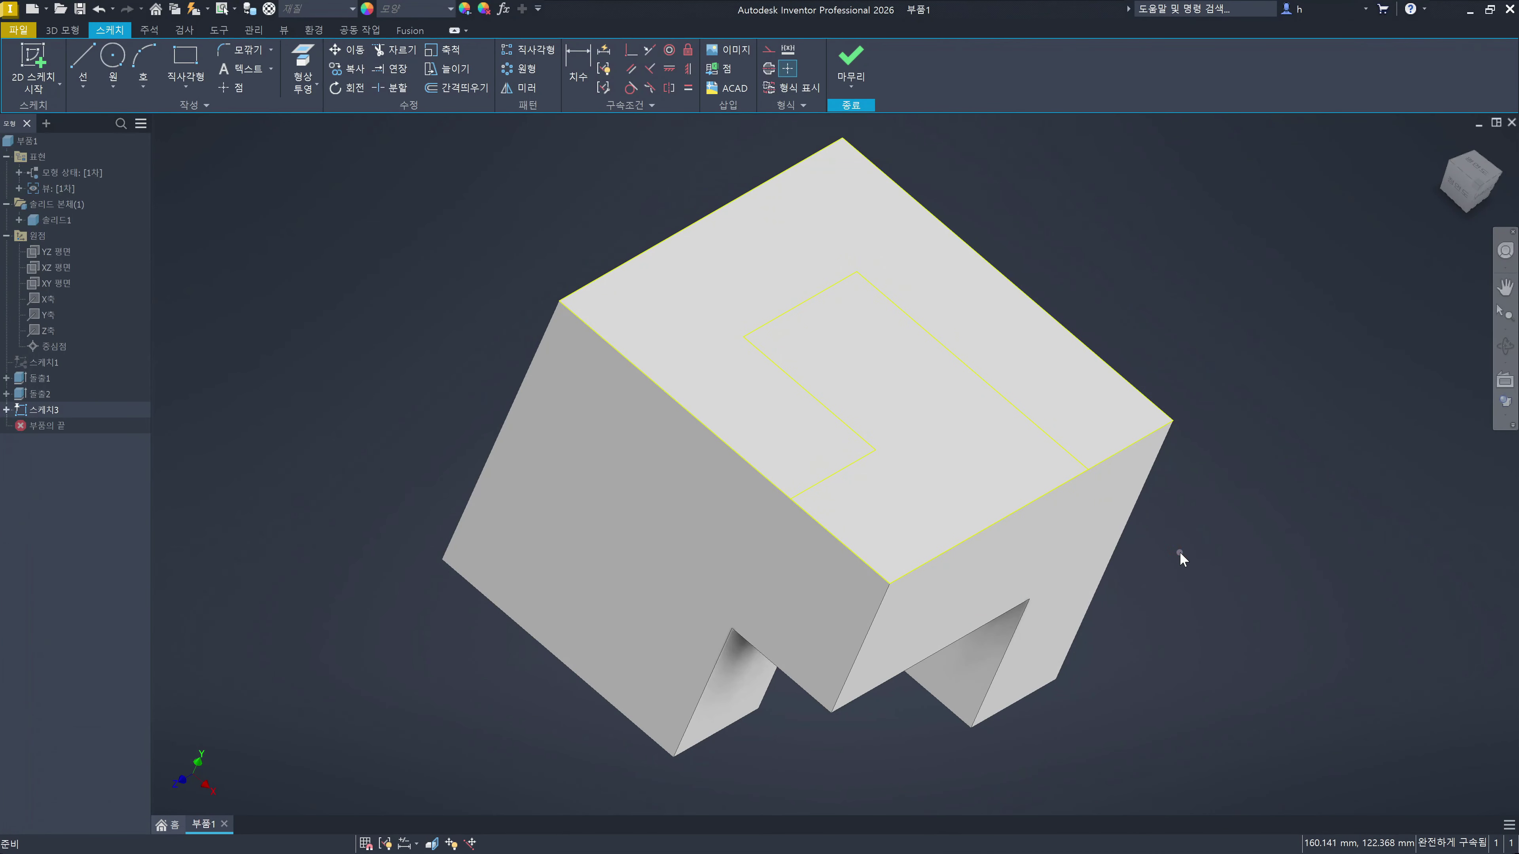
Step: Undo the recess face projection and the creation of the top-face sketch
key("ctrl+z")
key("ctrl+z")
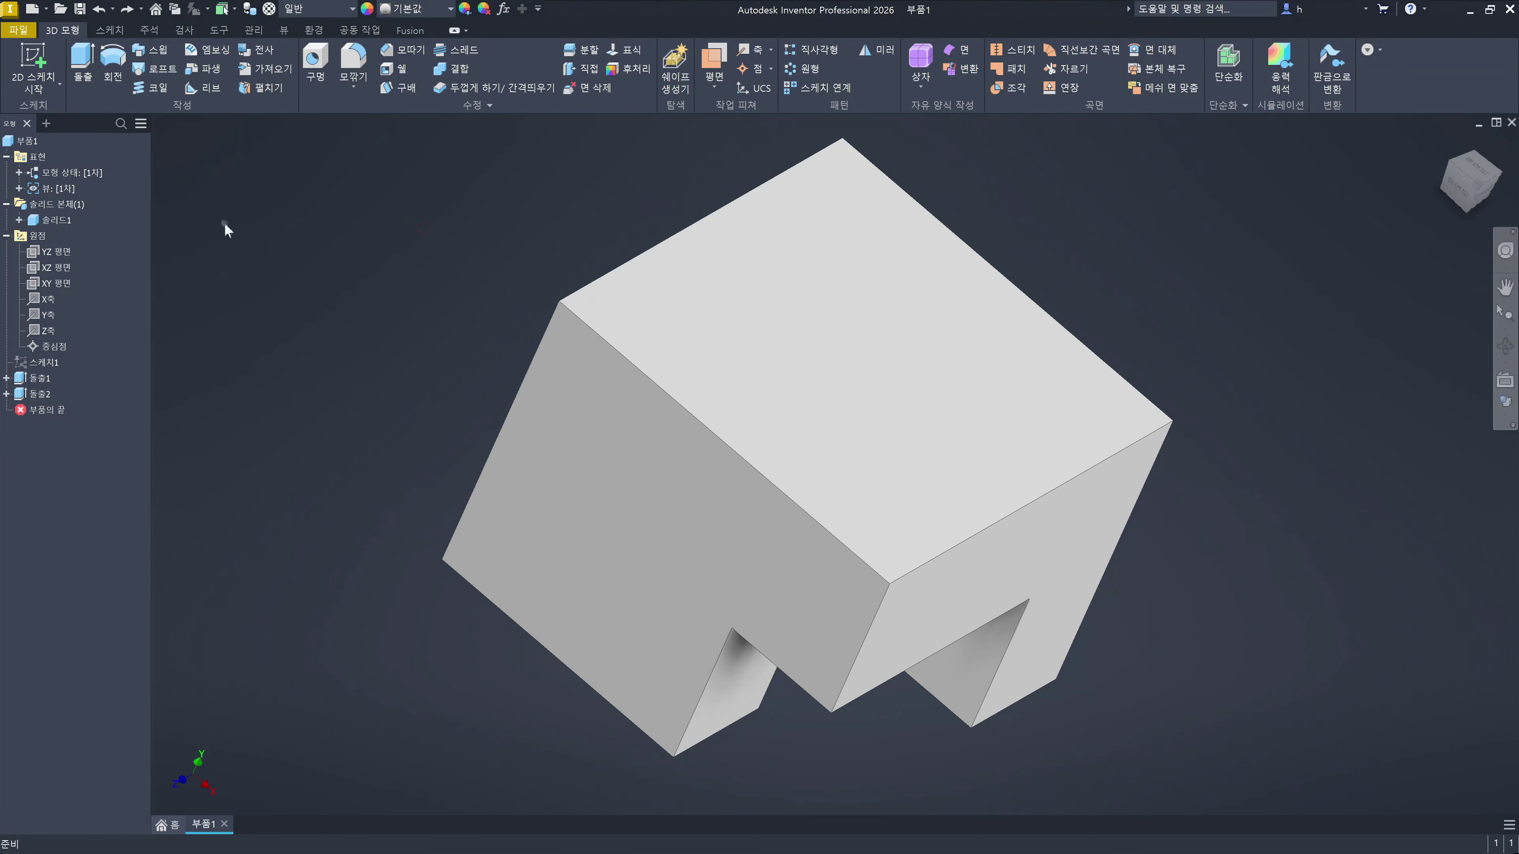
Step: Start a 2D sketch on the XZ origin plane and hide the solid body 솔리드1
key("s")
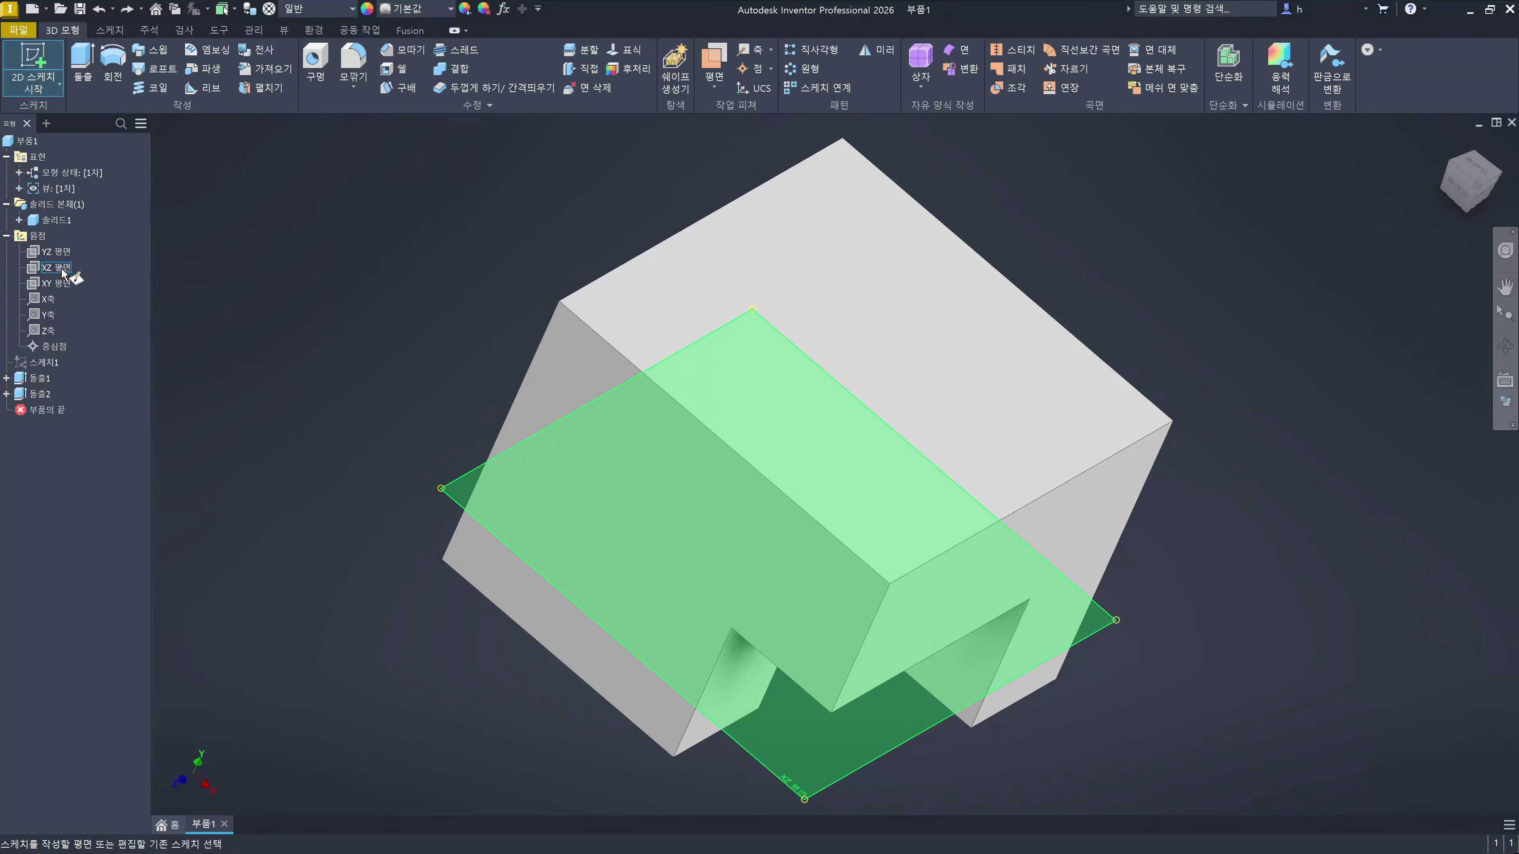
mouse_move(993, 526)
middle_mouse_down("shift")
mouse_move(933, 536)
mouse_move(936, 500)
middle_mouse_up("shift")
key("s")
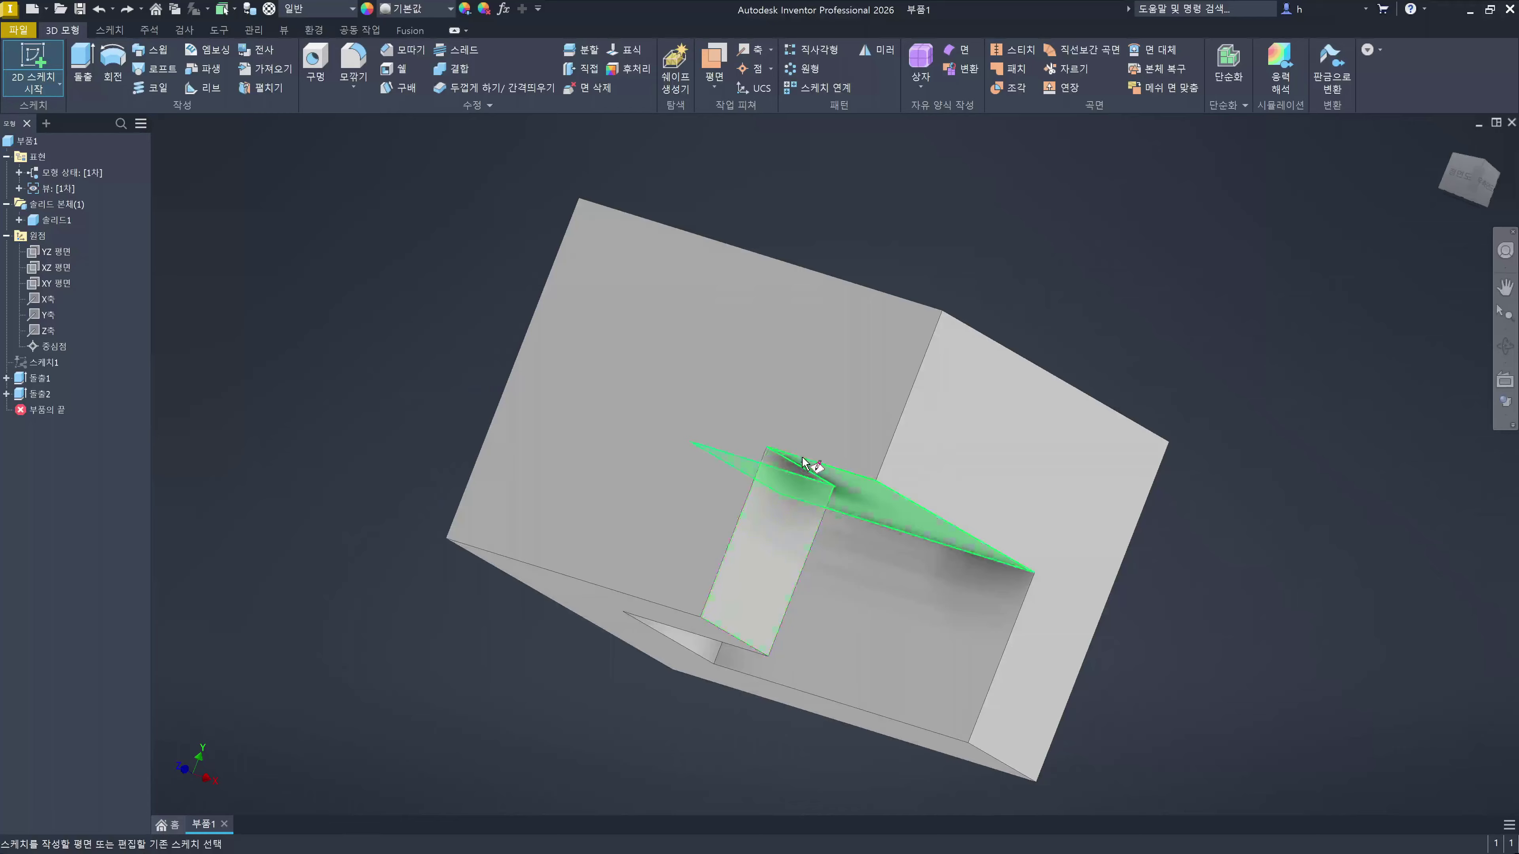
left_click(57, 273)
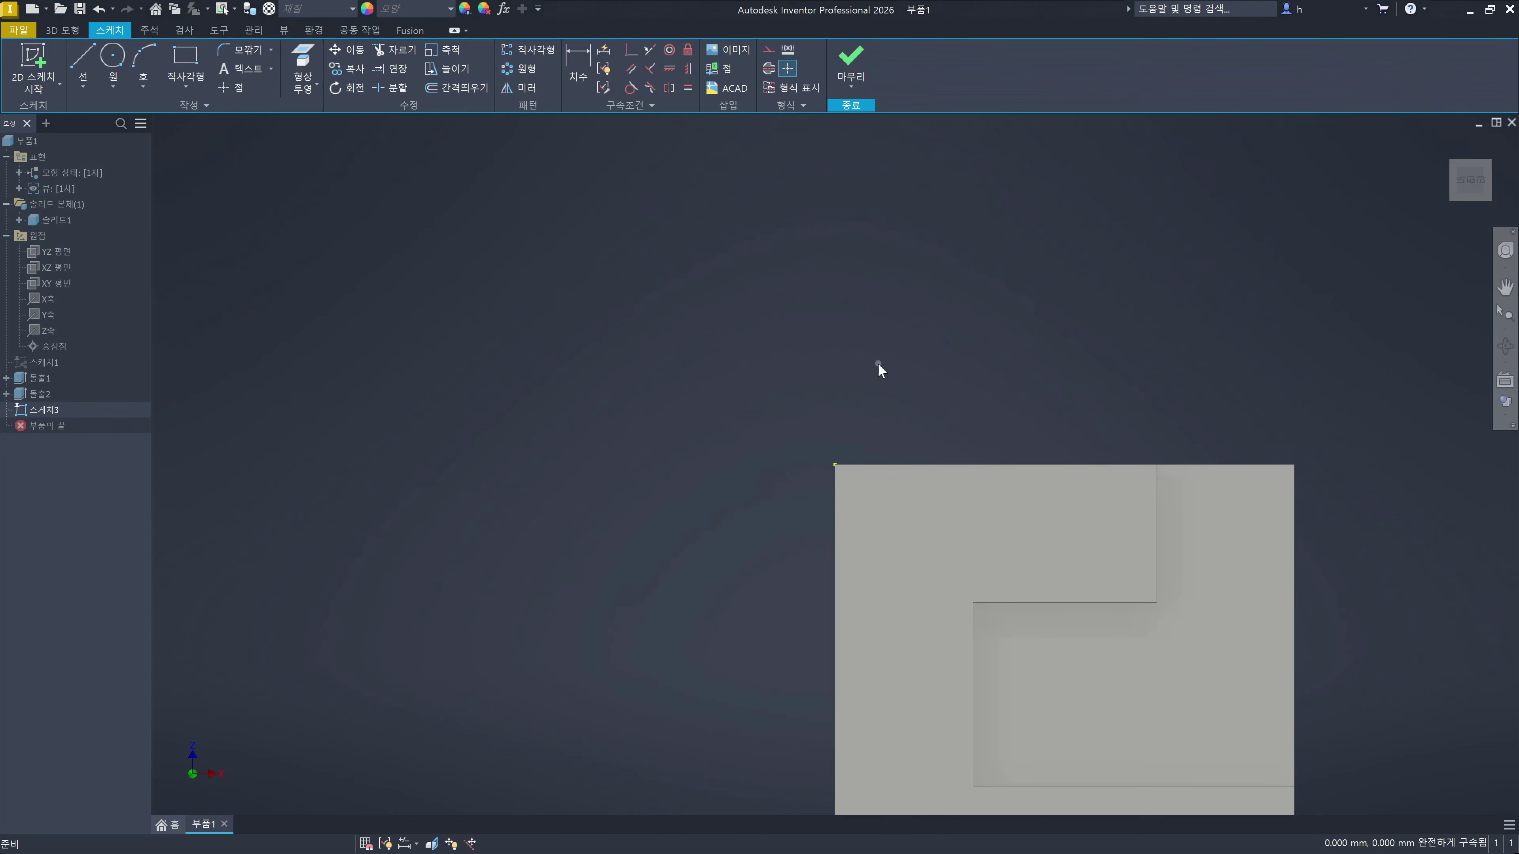
left_click(65, 225)
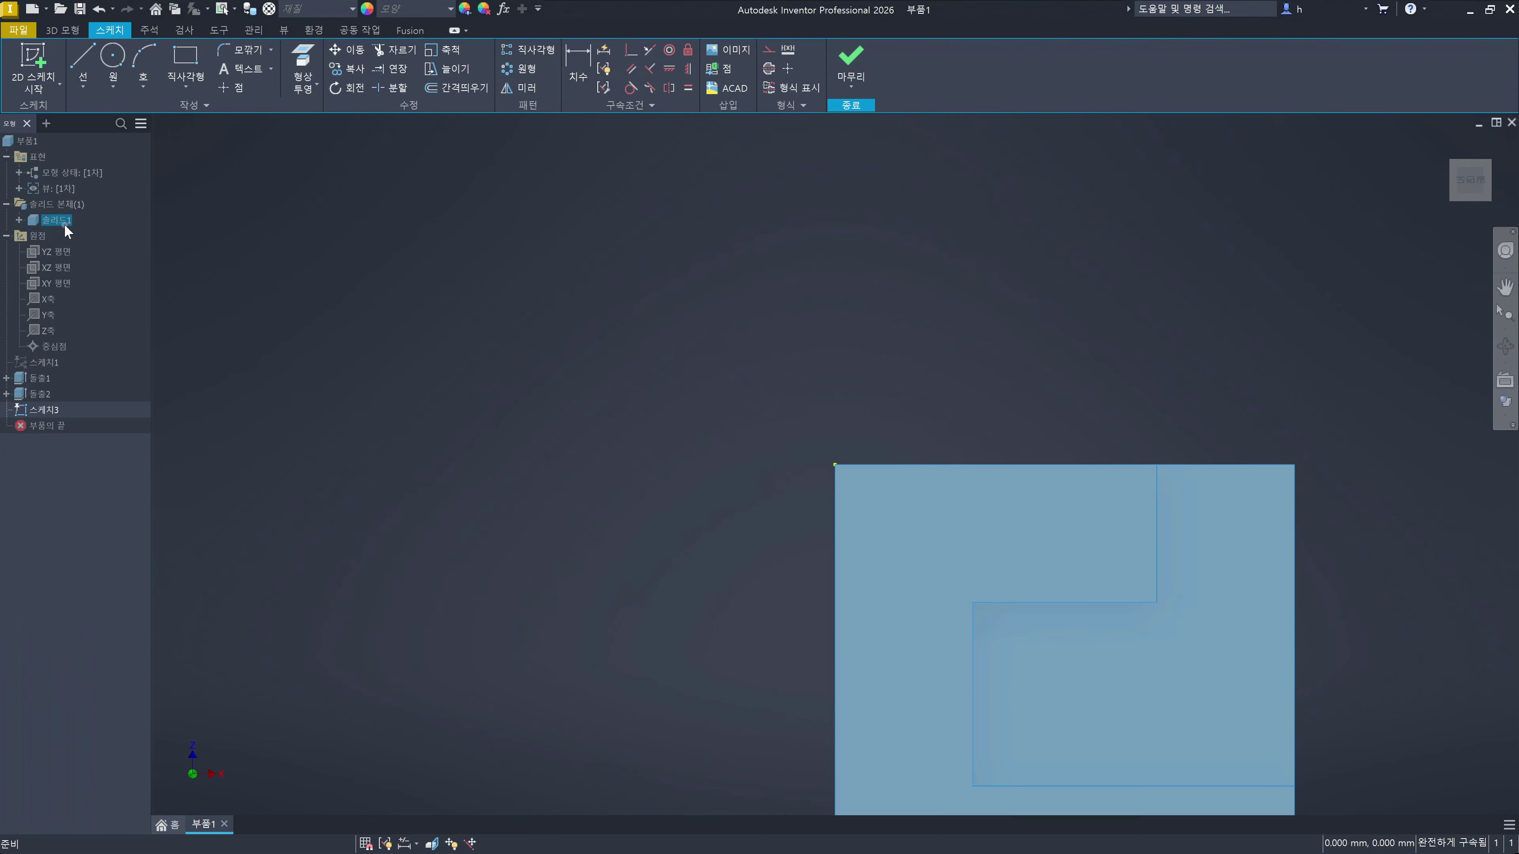
key("alt+v")
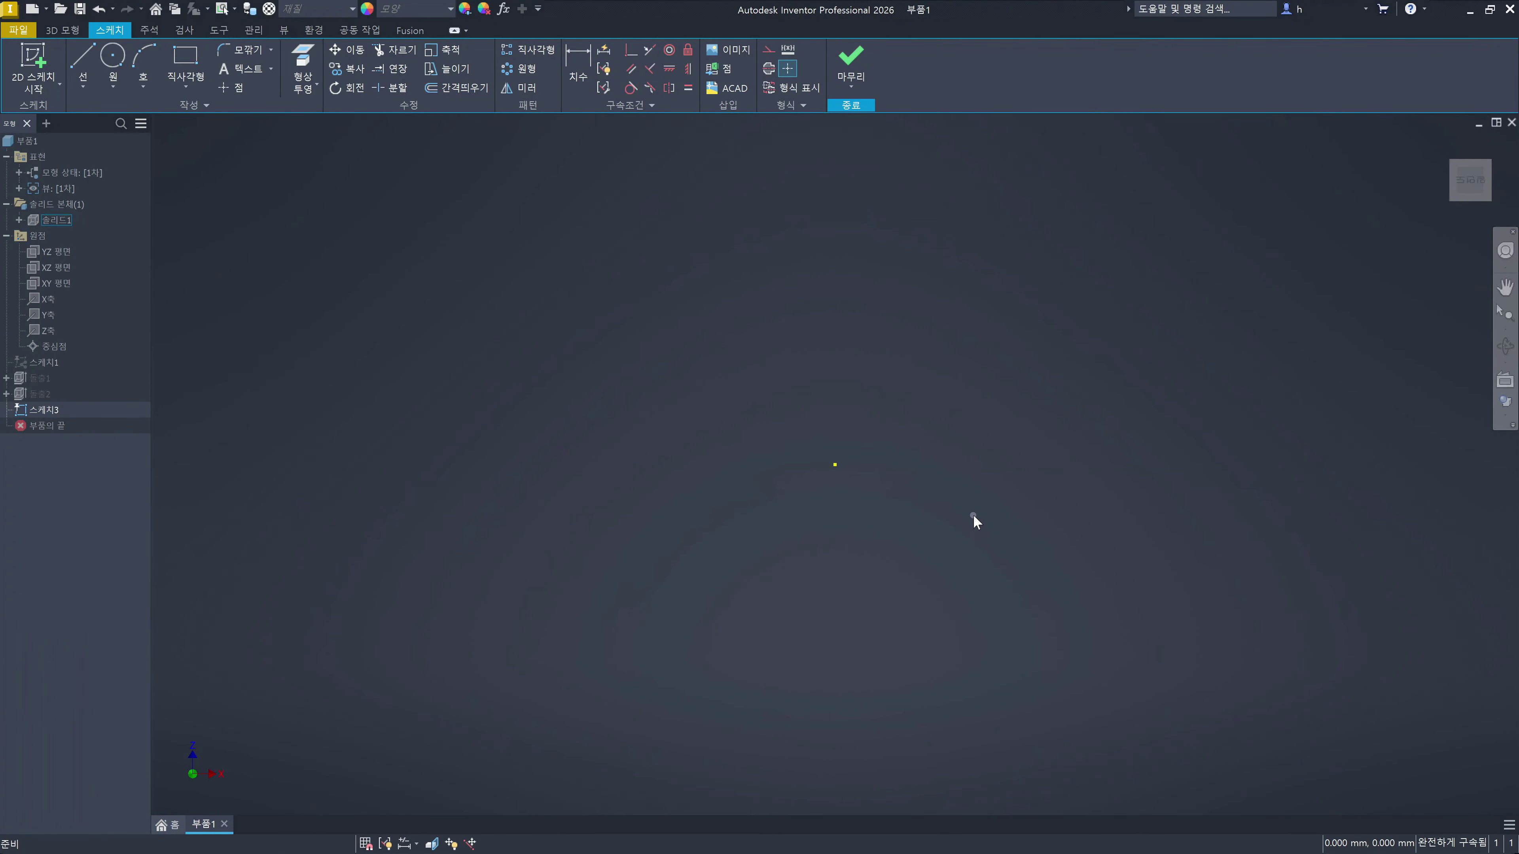
Step: Check the automatic edge projection settings for sketches in the application options, and close the dialog without changes
left_click(220, 33)
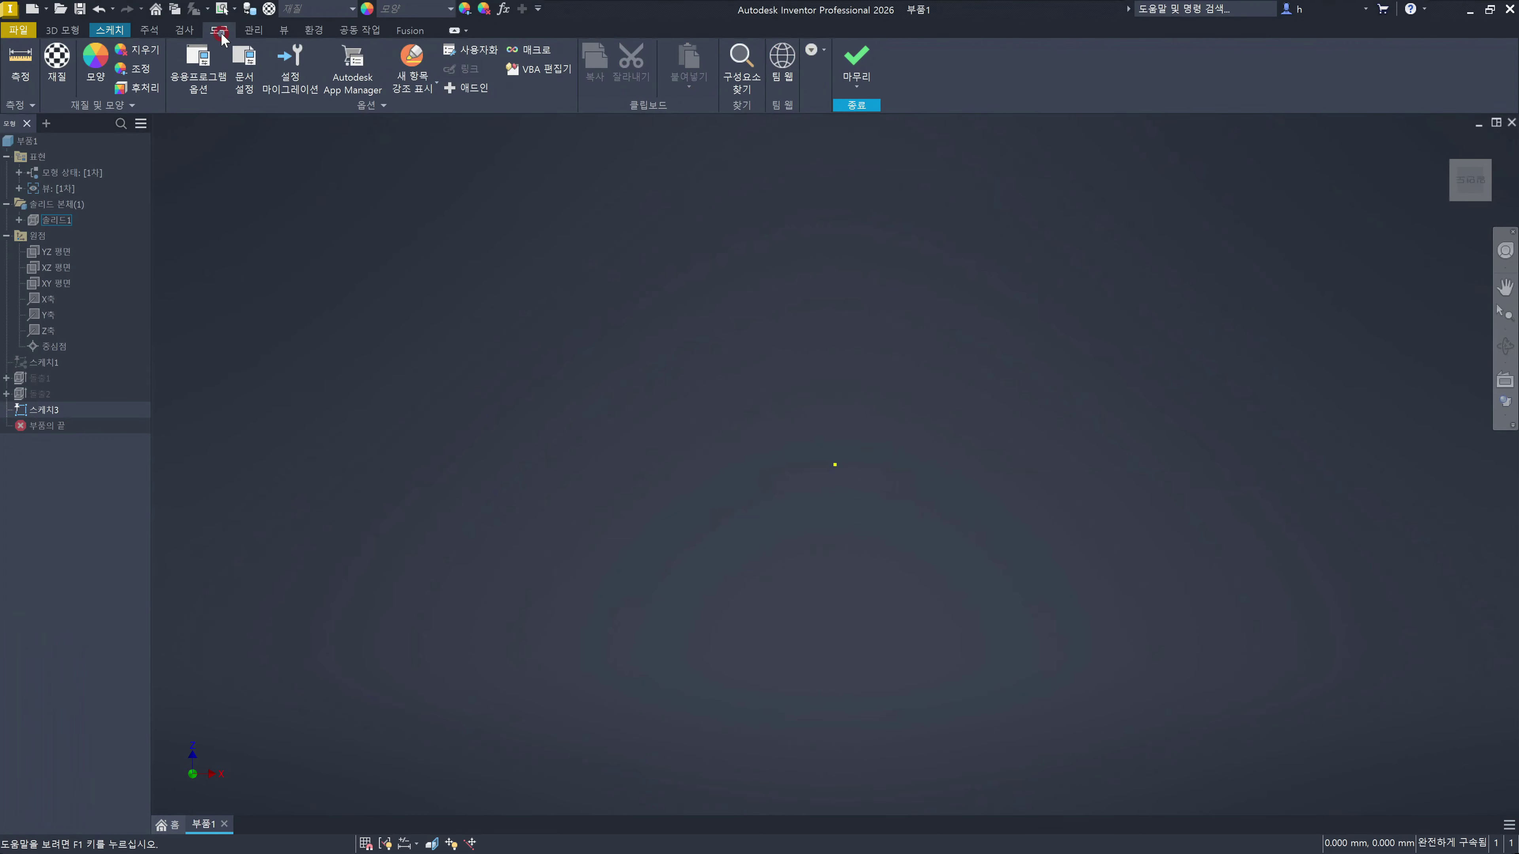
left_click(208, 77)
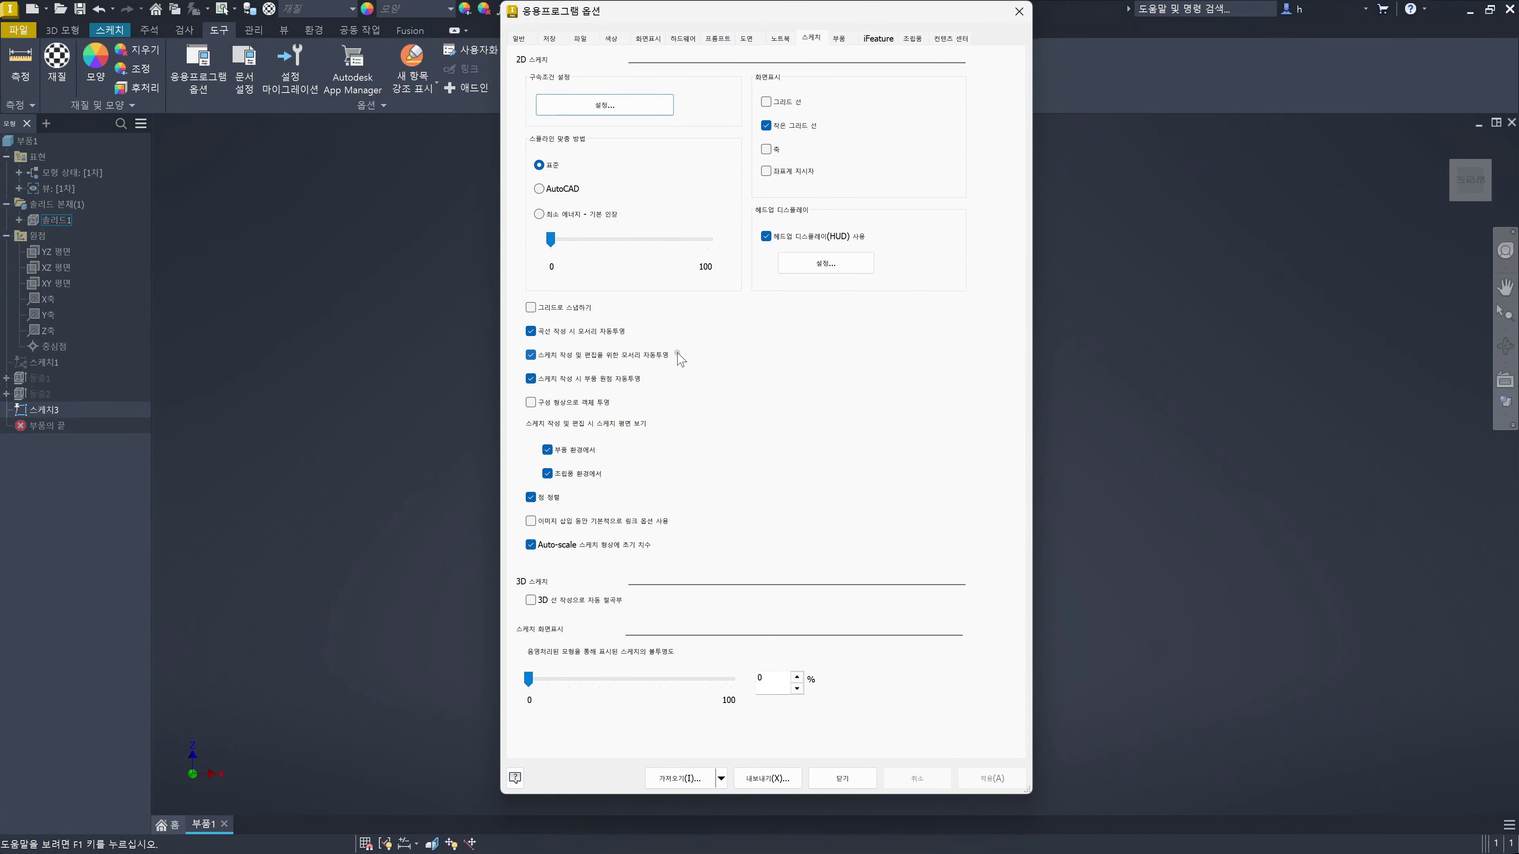
left_click(1022, 16)
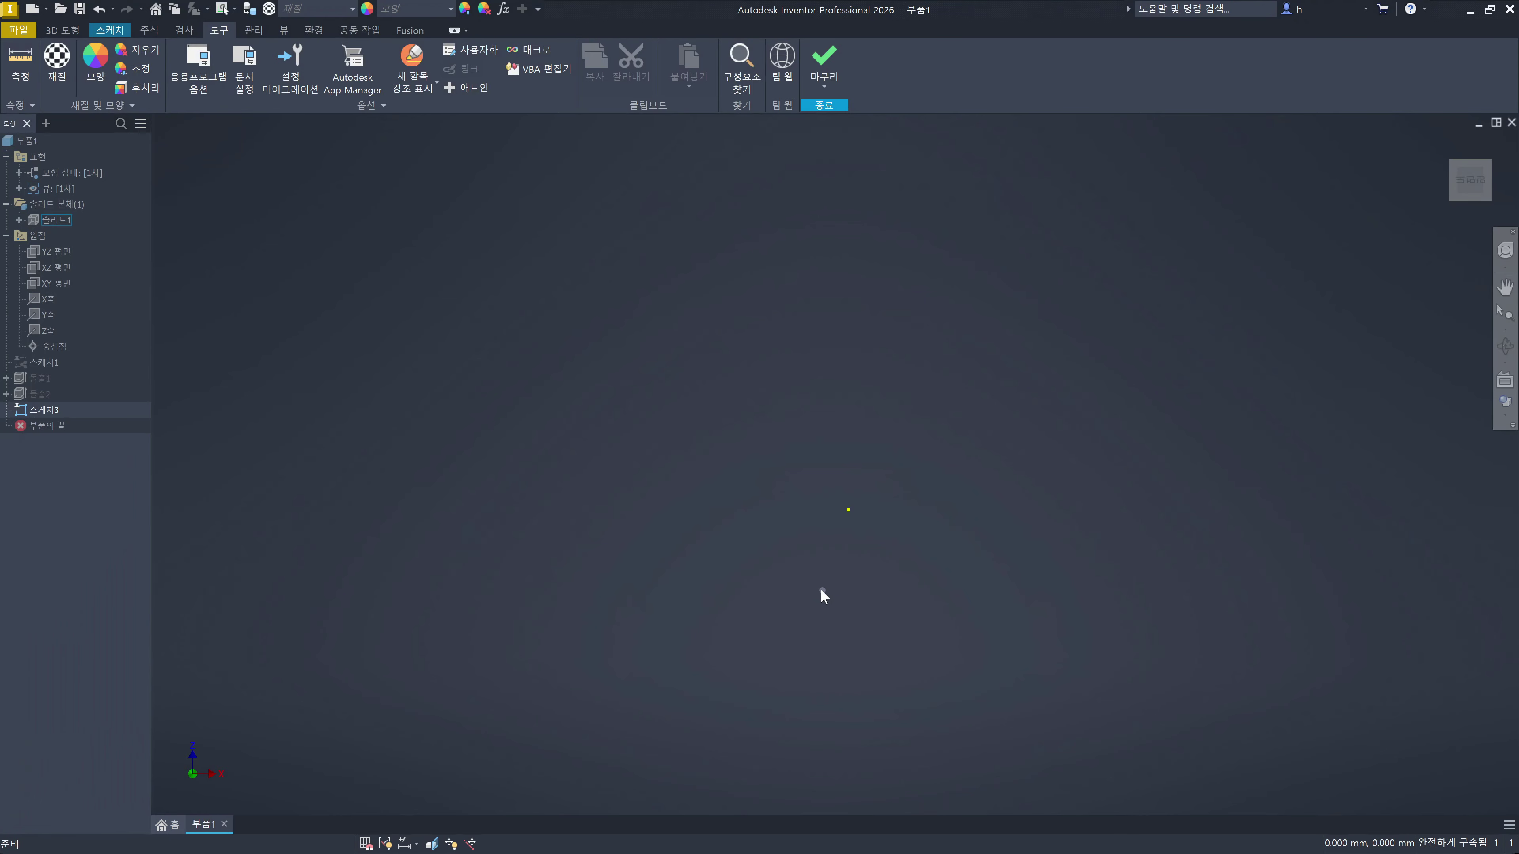
Step: Show the solid body 솔리드1 again, examine where the XZ origin plane crosses the block and its recesses, and clear the selection
left_click(57, 220)
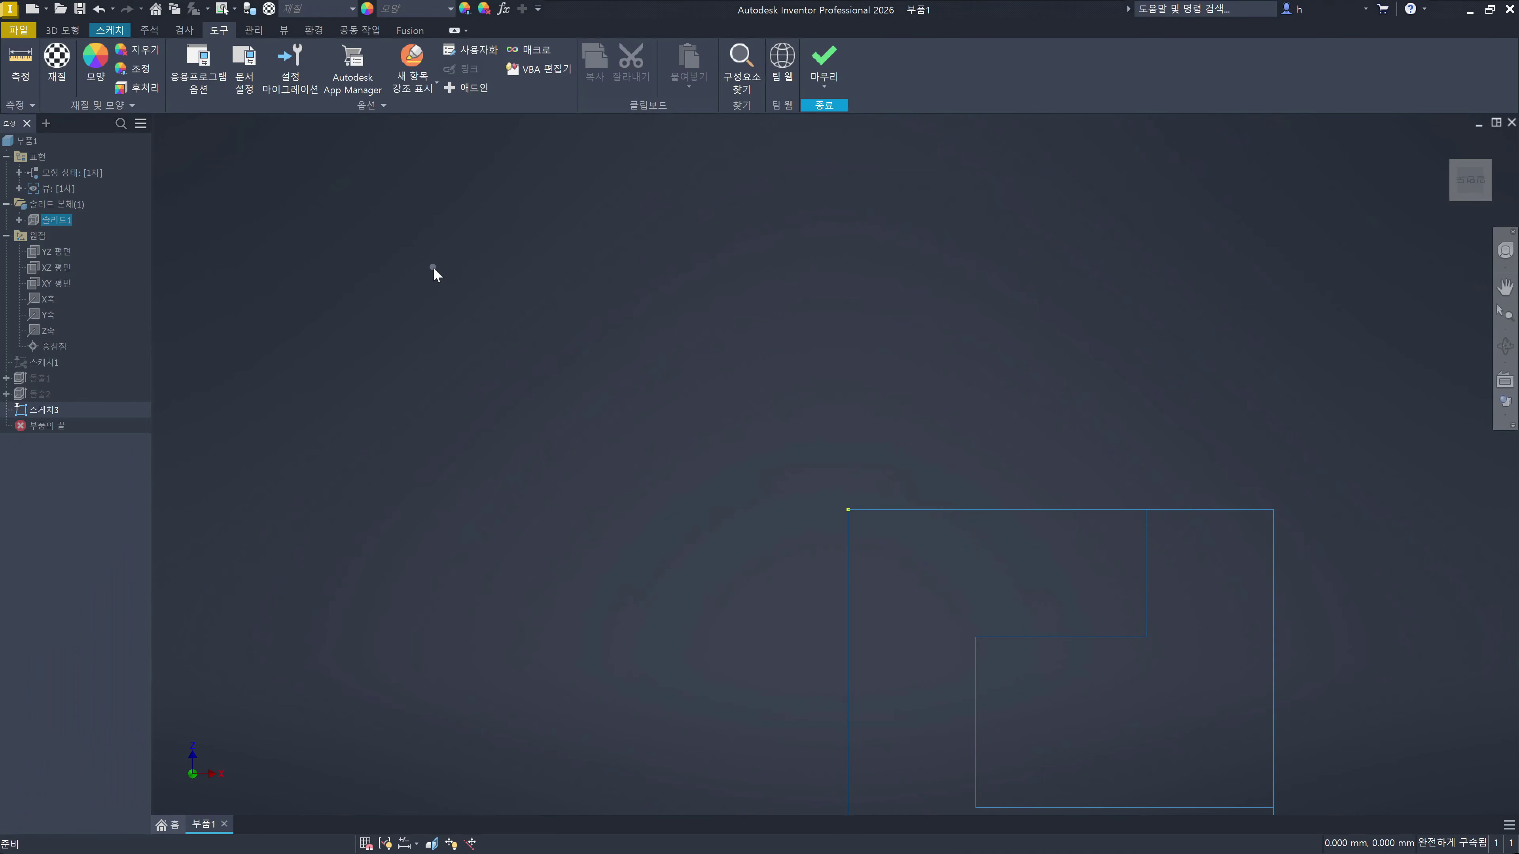
key("alt+v")
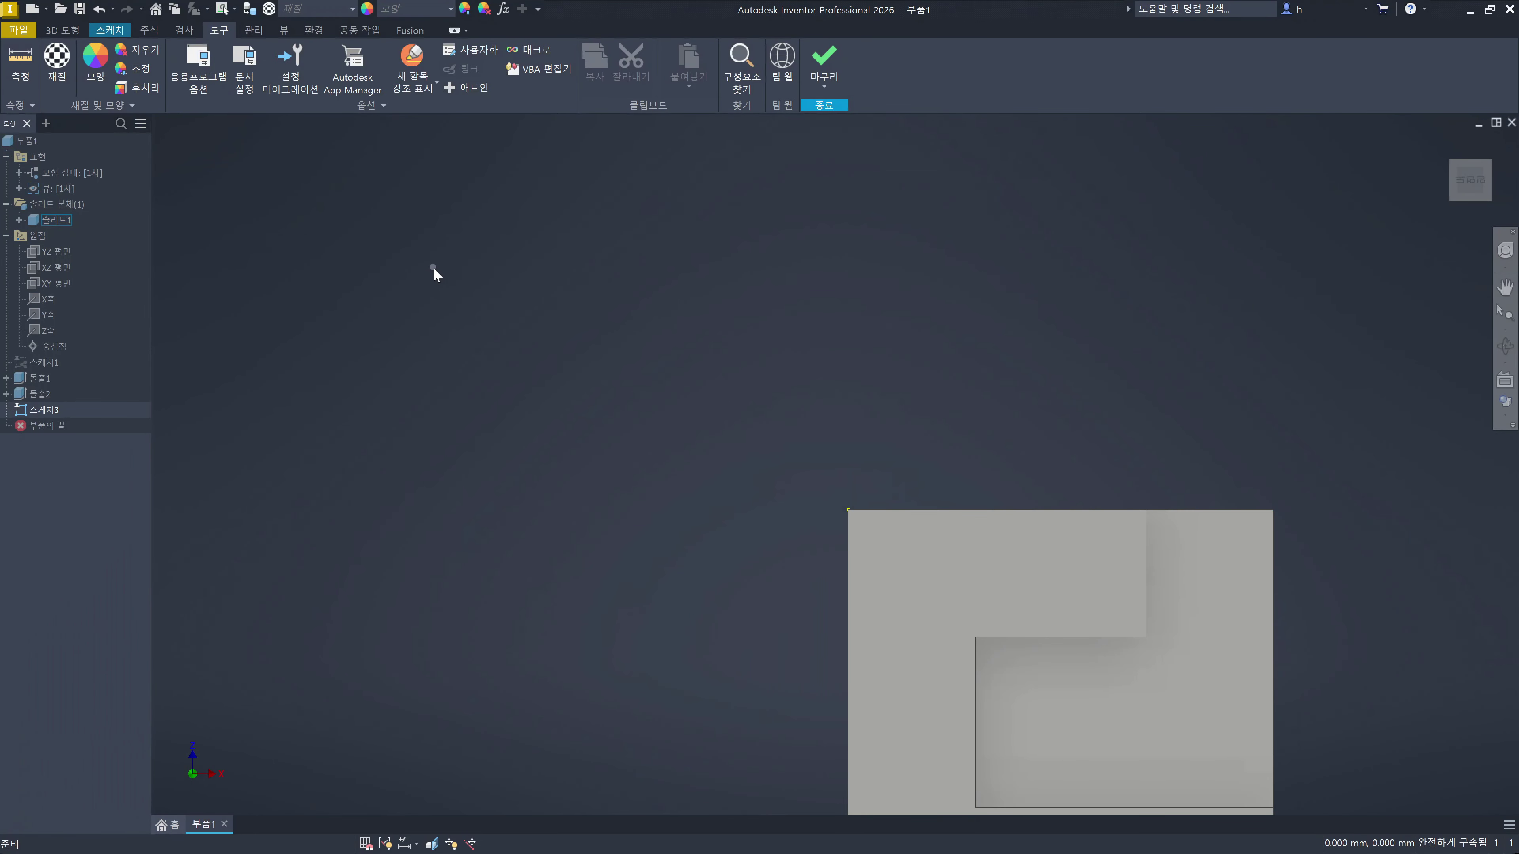
middle_click_drag(954, 402, 745, 503, "shift")
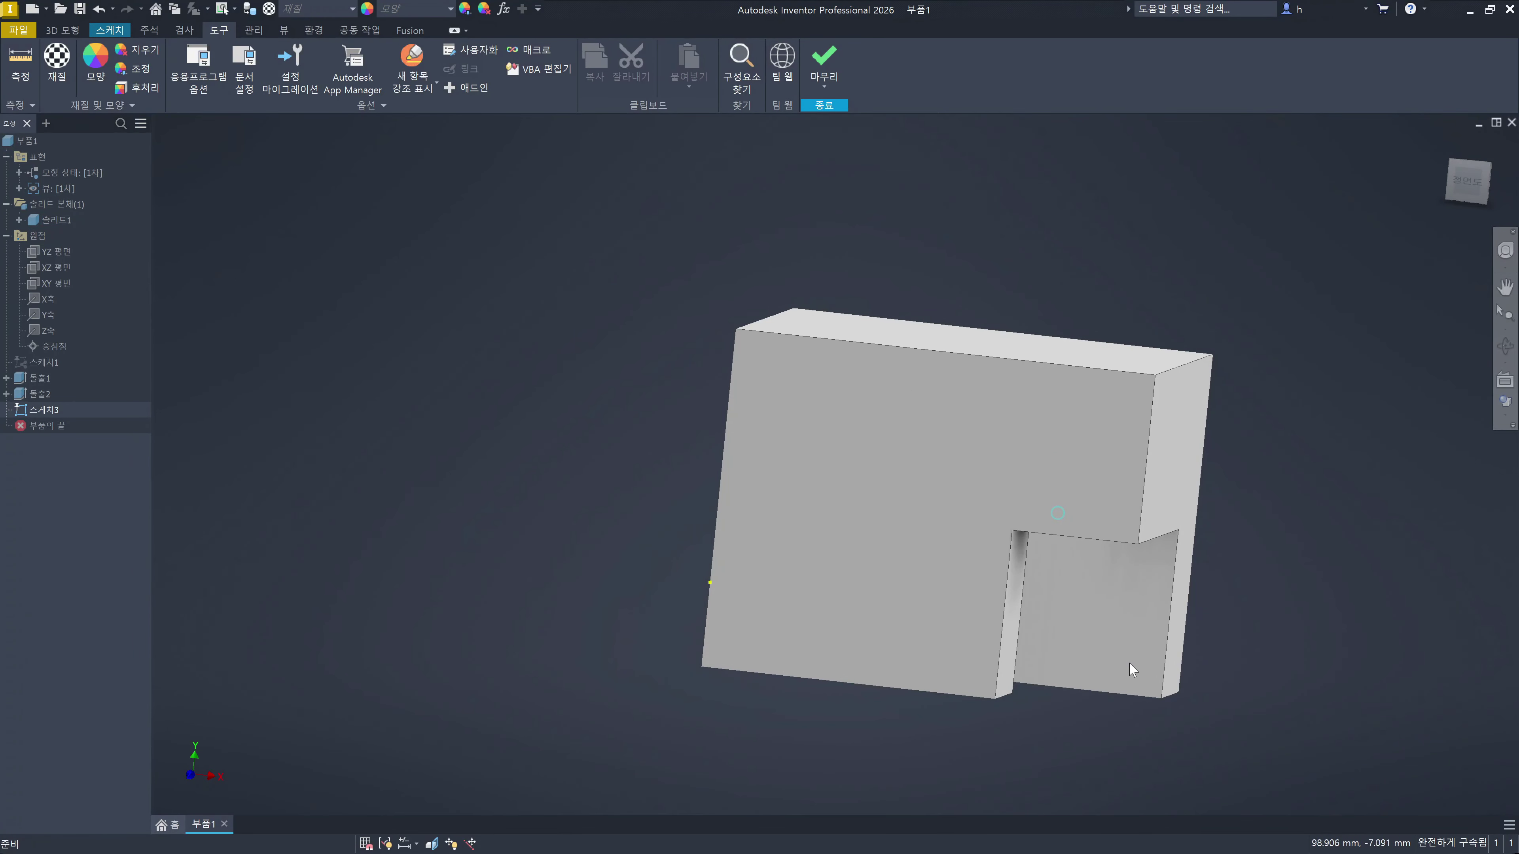
left_click(52, 269)
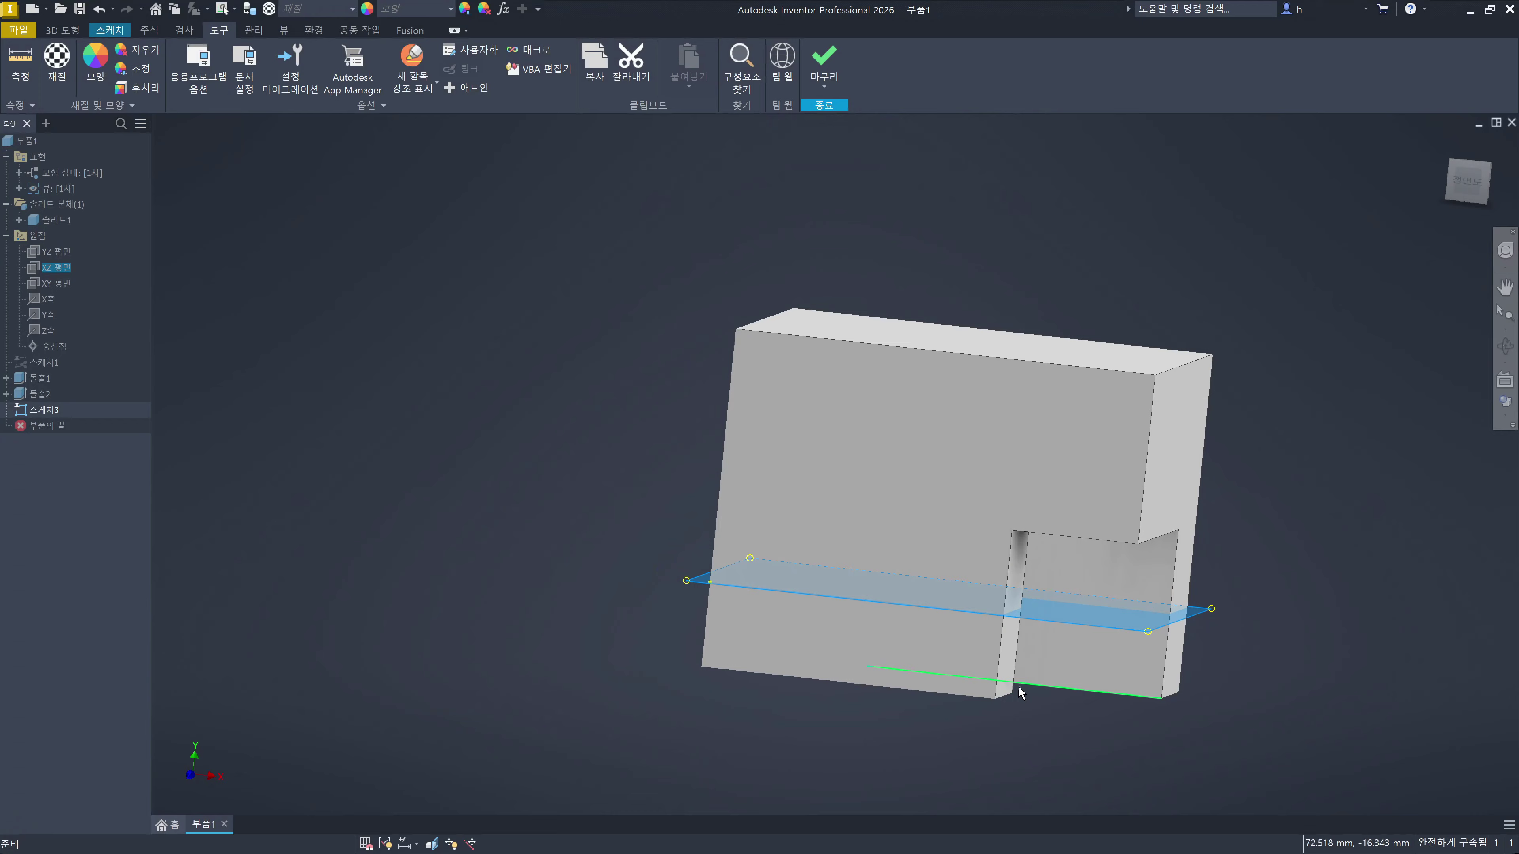
middle_click_drag(1017, 688, 1047, 538, "shift")
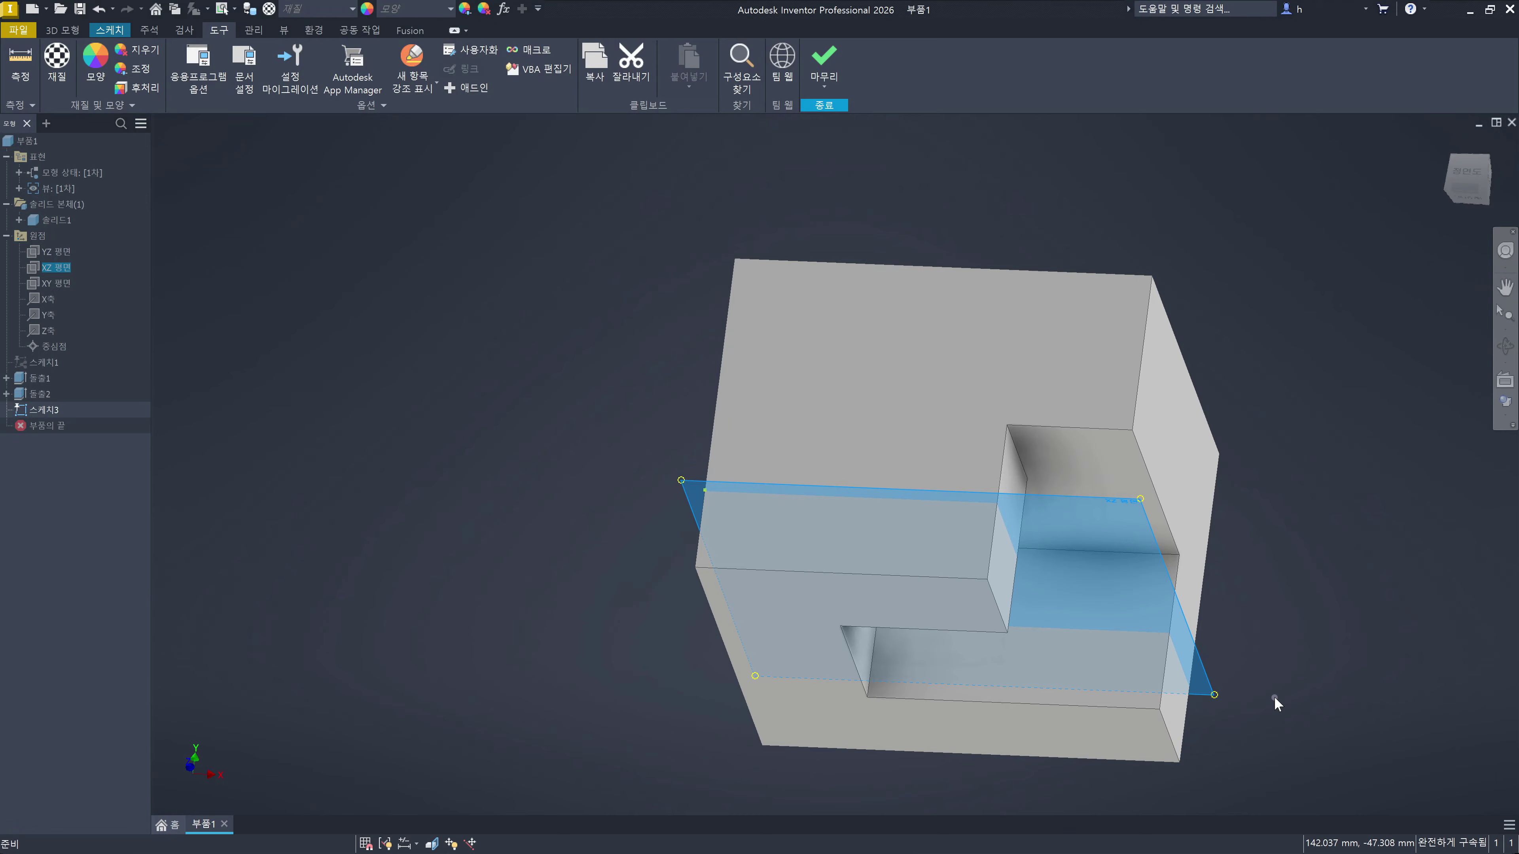
left_click(1307, 620)
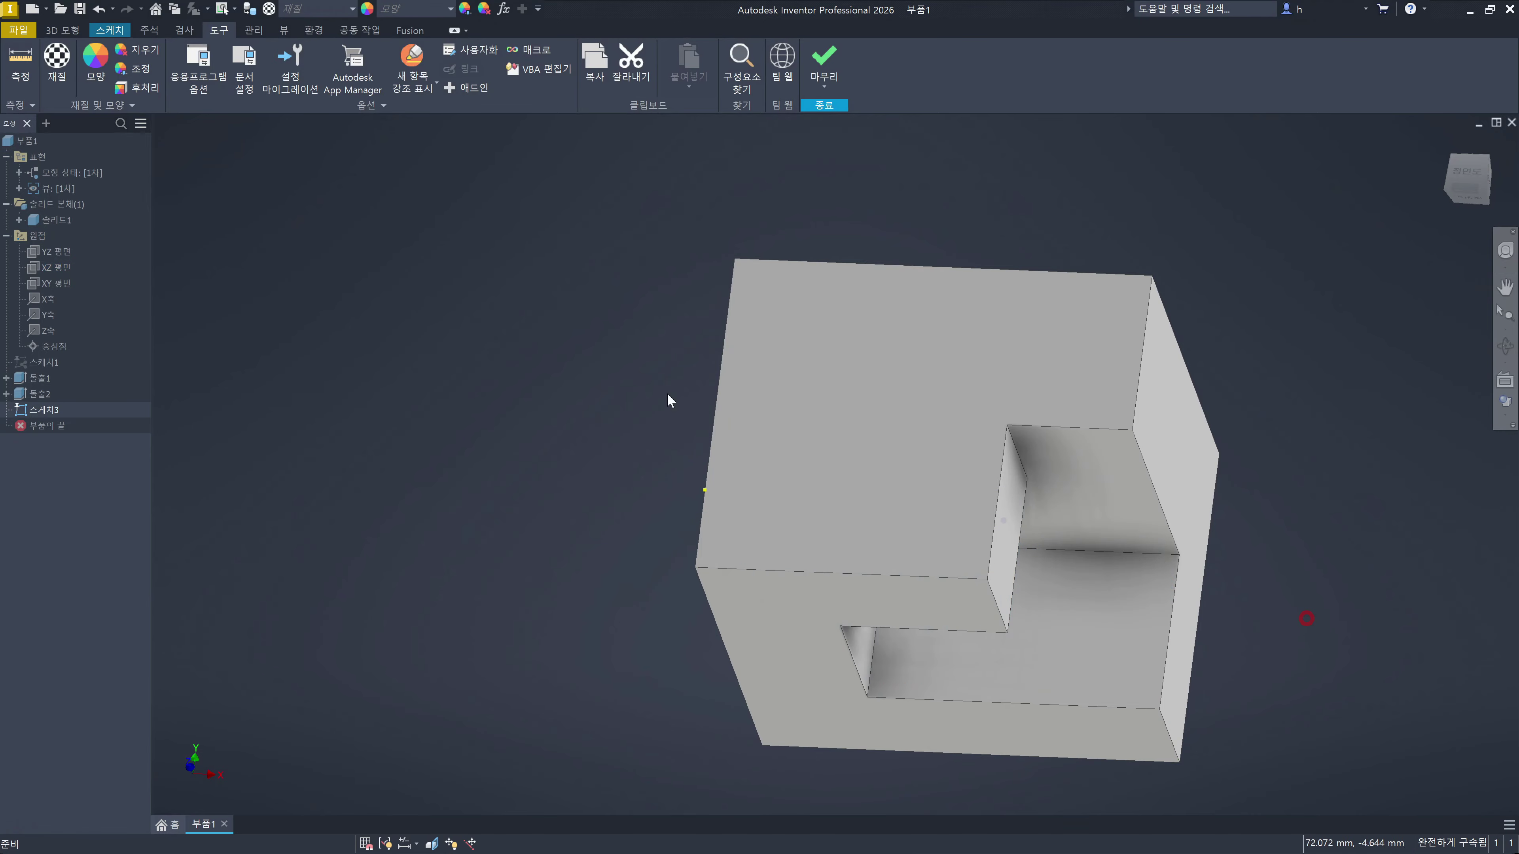
Step: Project the recess's inner wall and the block's notched outer face into the sketch with Project Geometry, and undo both projections
left_click(109, 30)
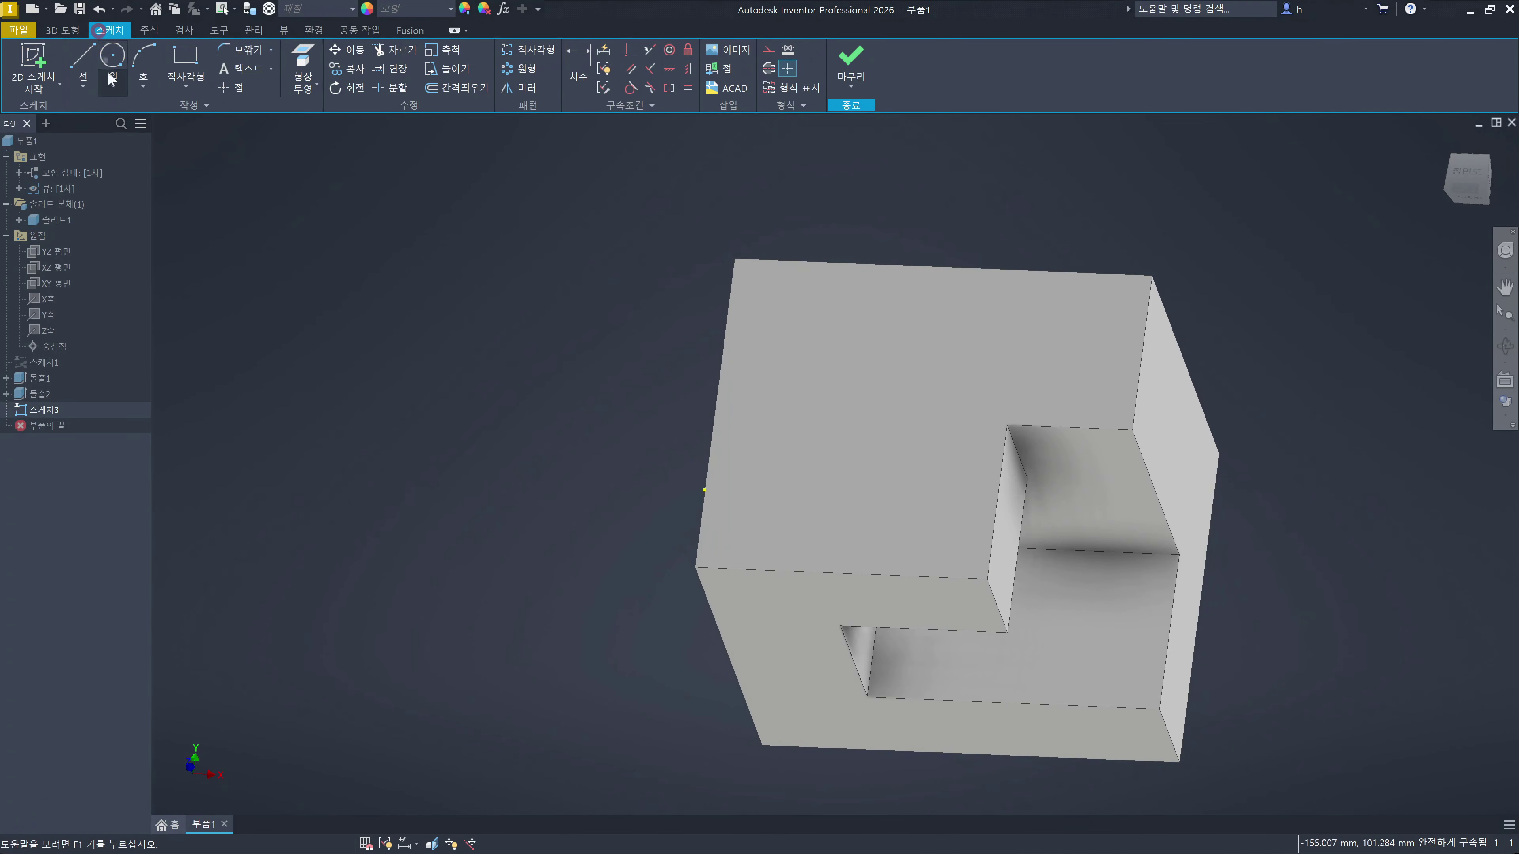
left_click(303, 67)
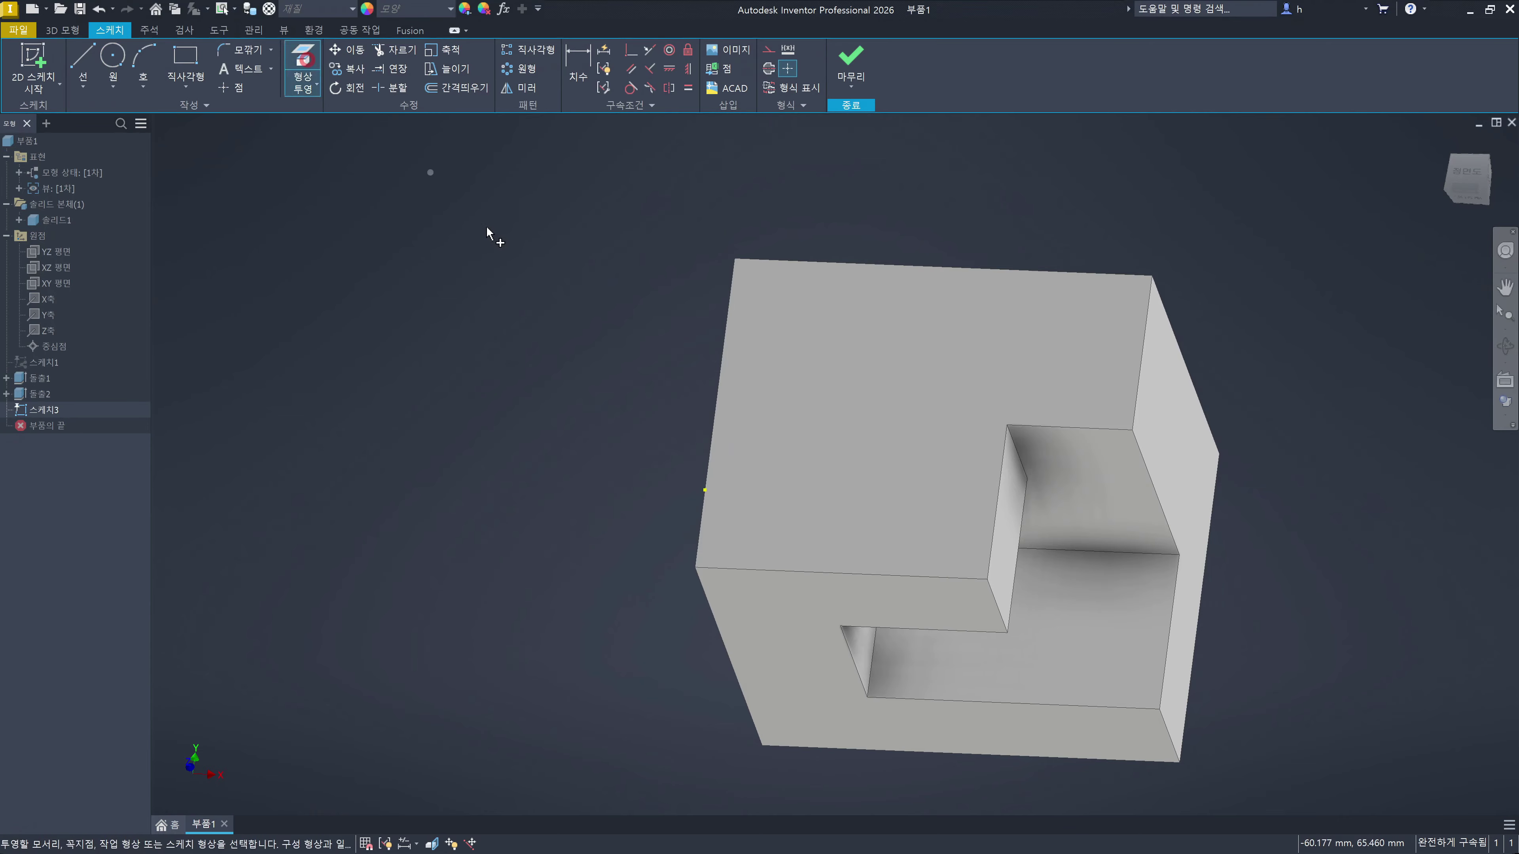
left_click(1026, 708)
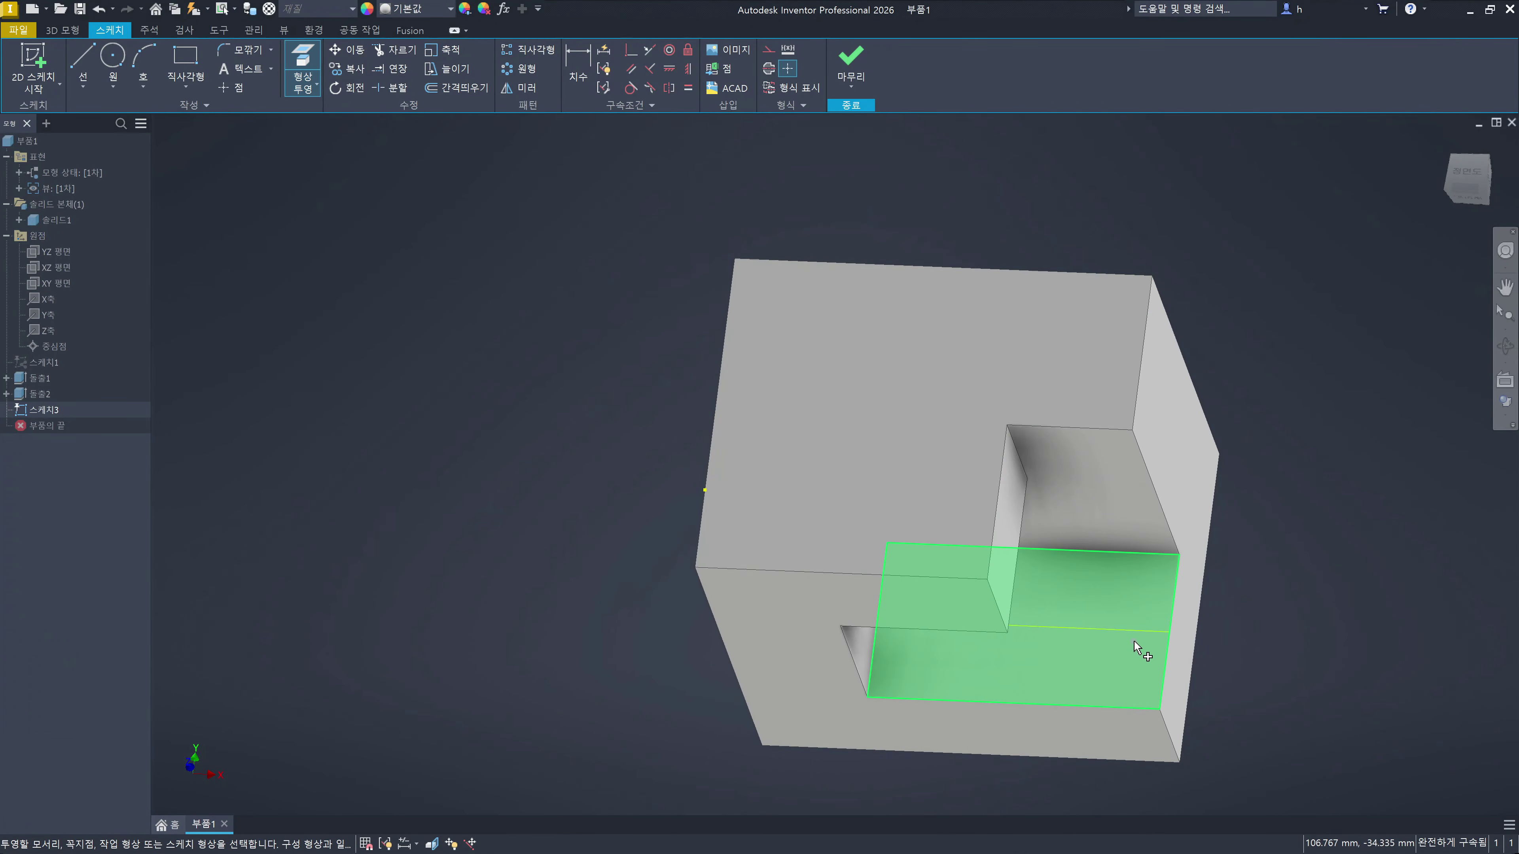
left_click(905, 574)
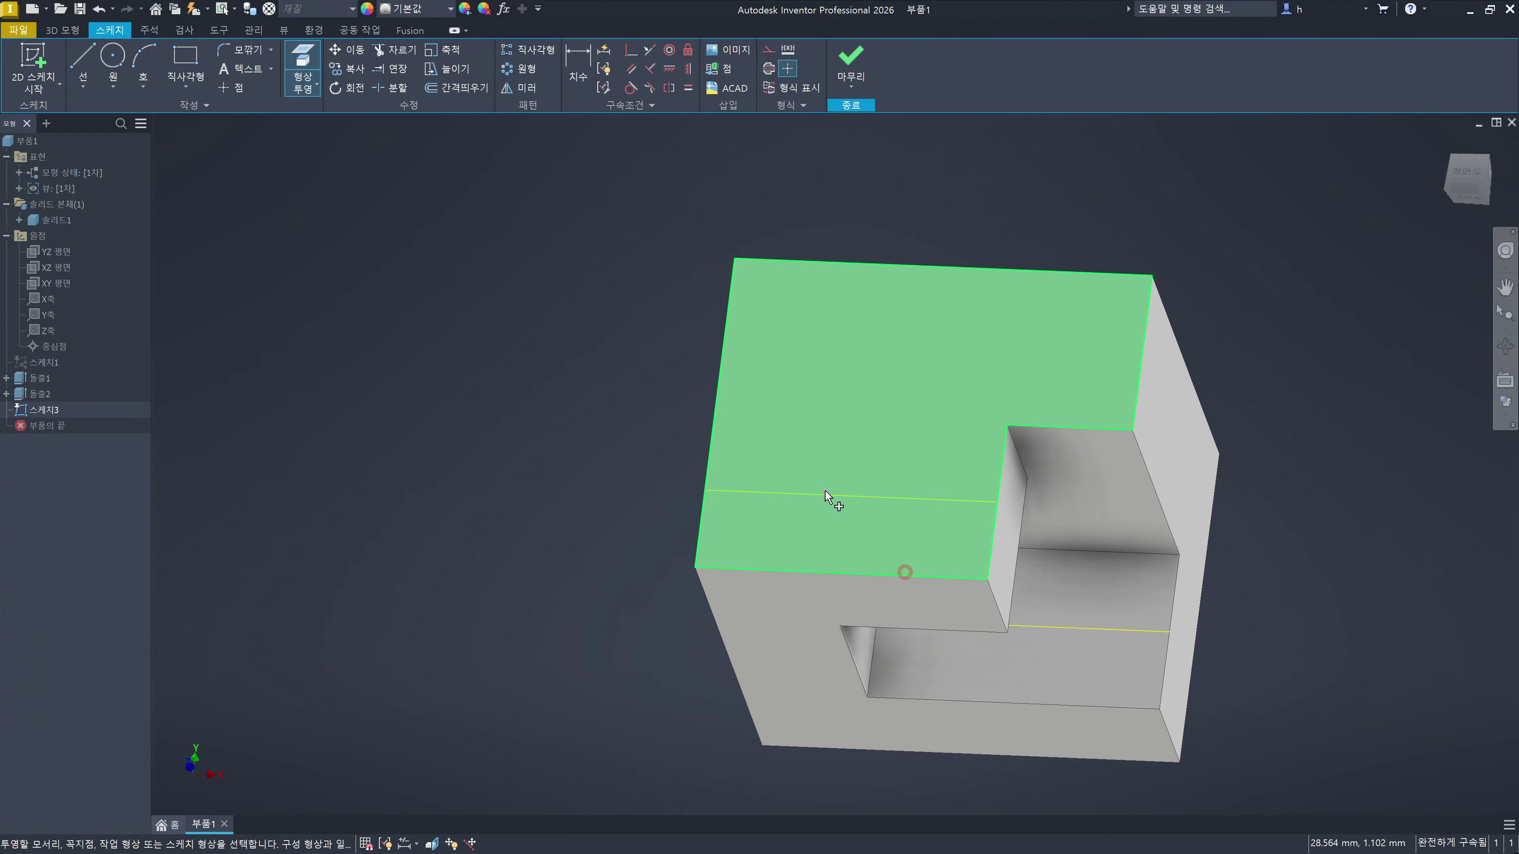
key("ctrl+z")
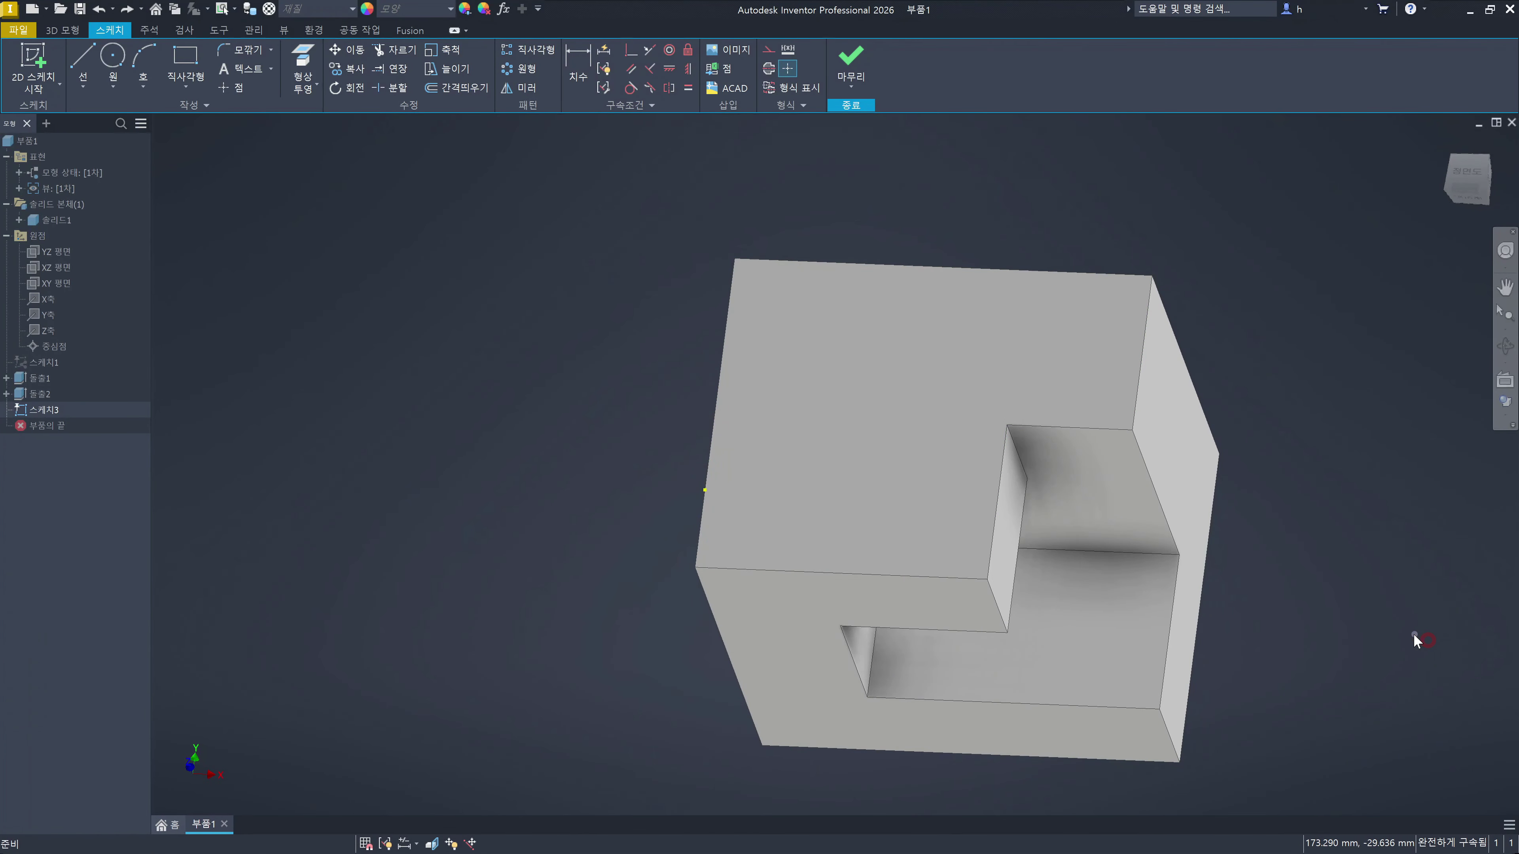
left_click(466, 339)
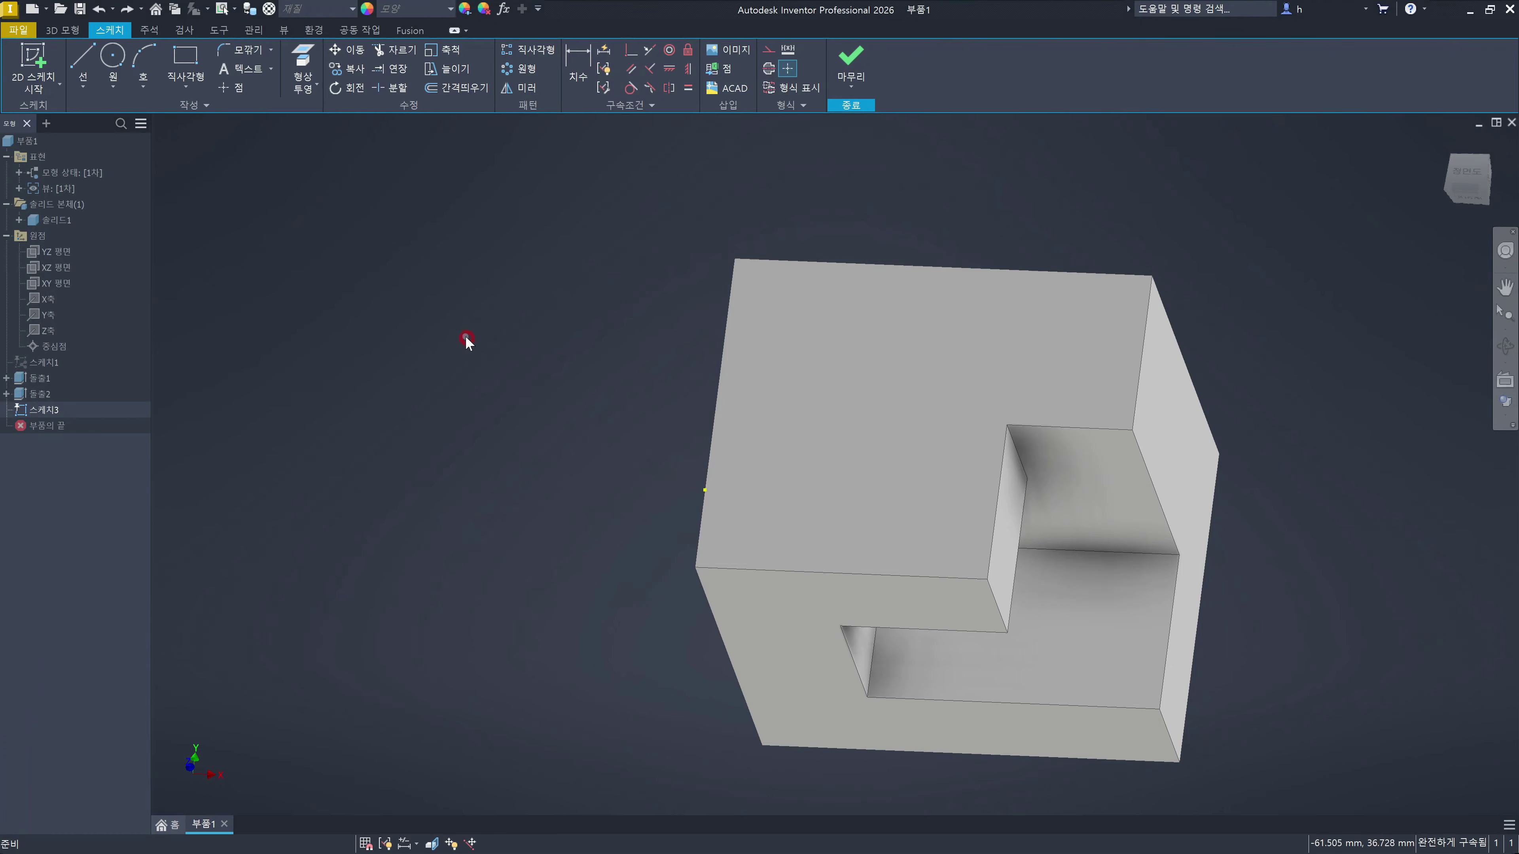
Step: Project the cut edges of the solid where the XZ sketch plane slices through it, using Project Cut Edges
left_click(312, 87)
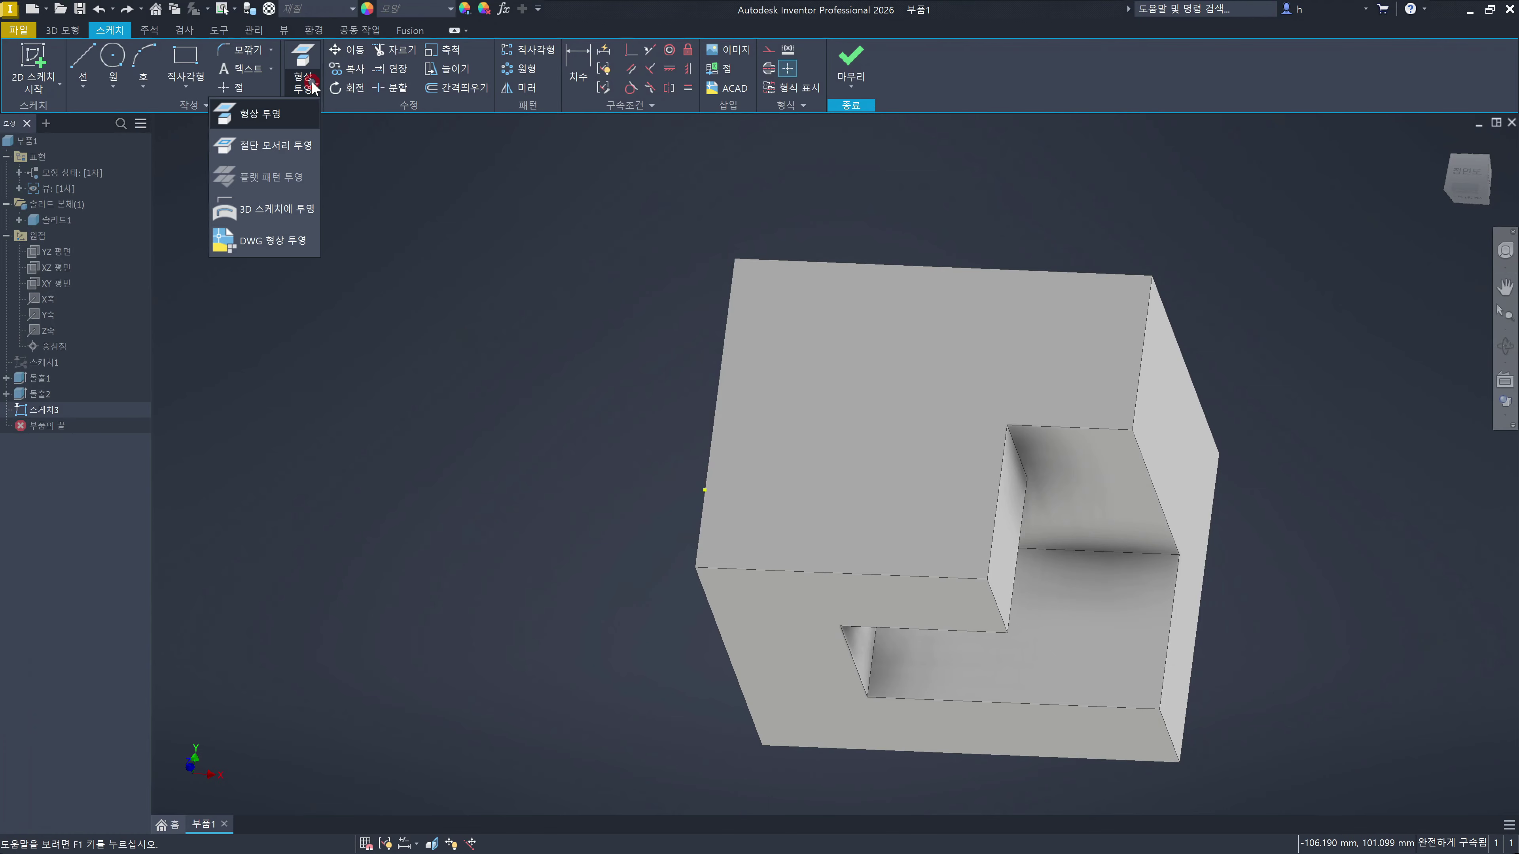
left_click(282, 147)
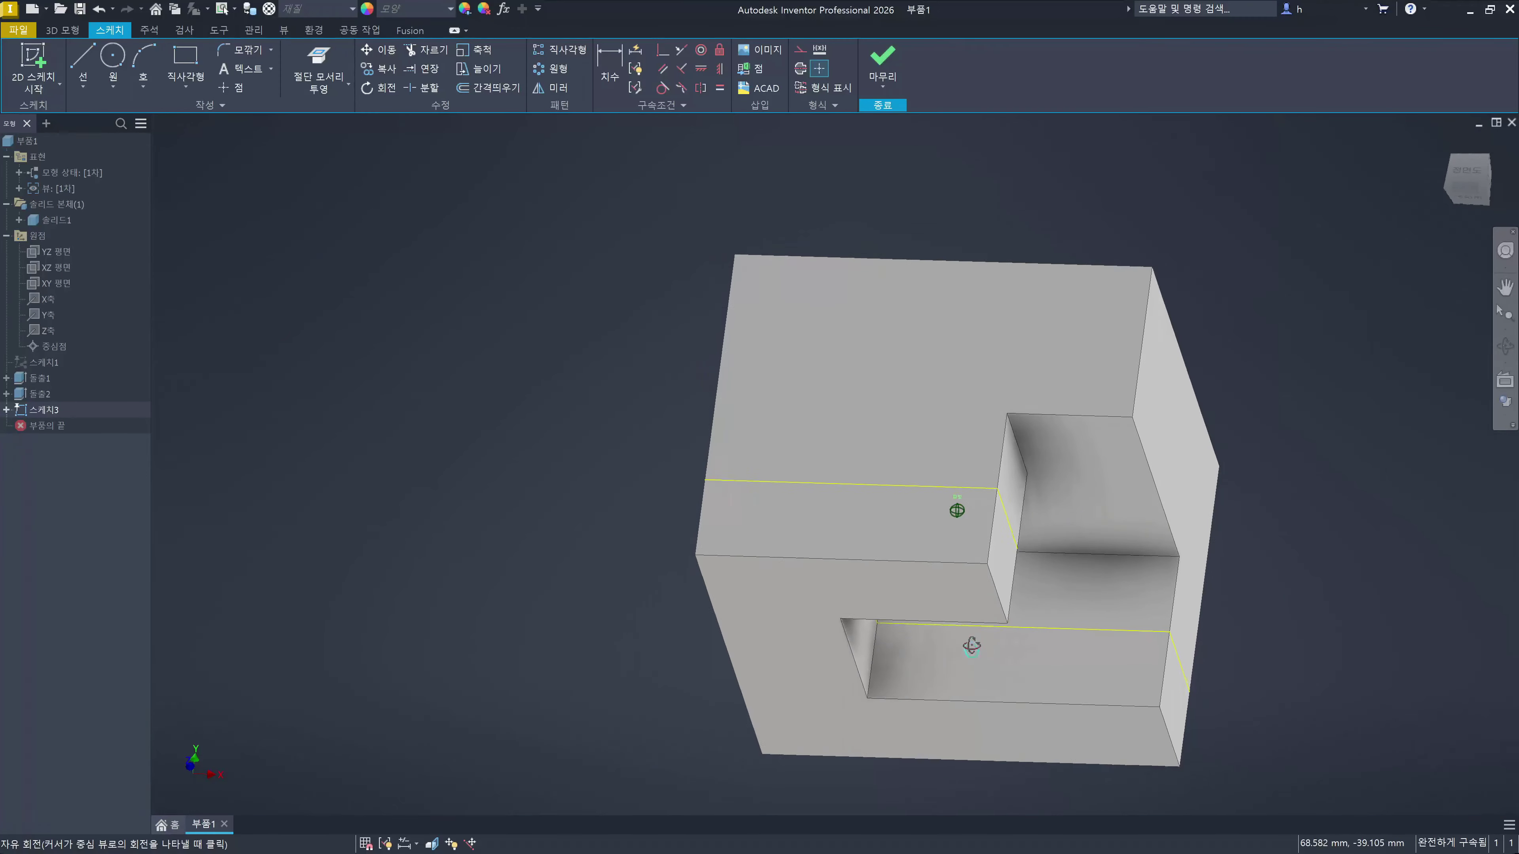
mouse_move(972, 653)
middle_mouse_down("shift")
mouse_move(965, 554)
mouse_move(1094, 536)
mouse_move(1059, 578)
middle_mouse_up("shift")
key("F6")
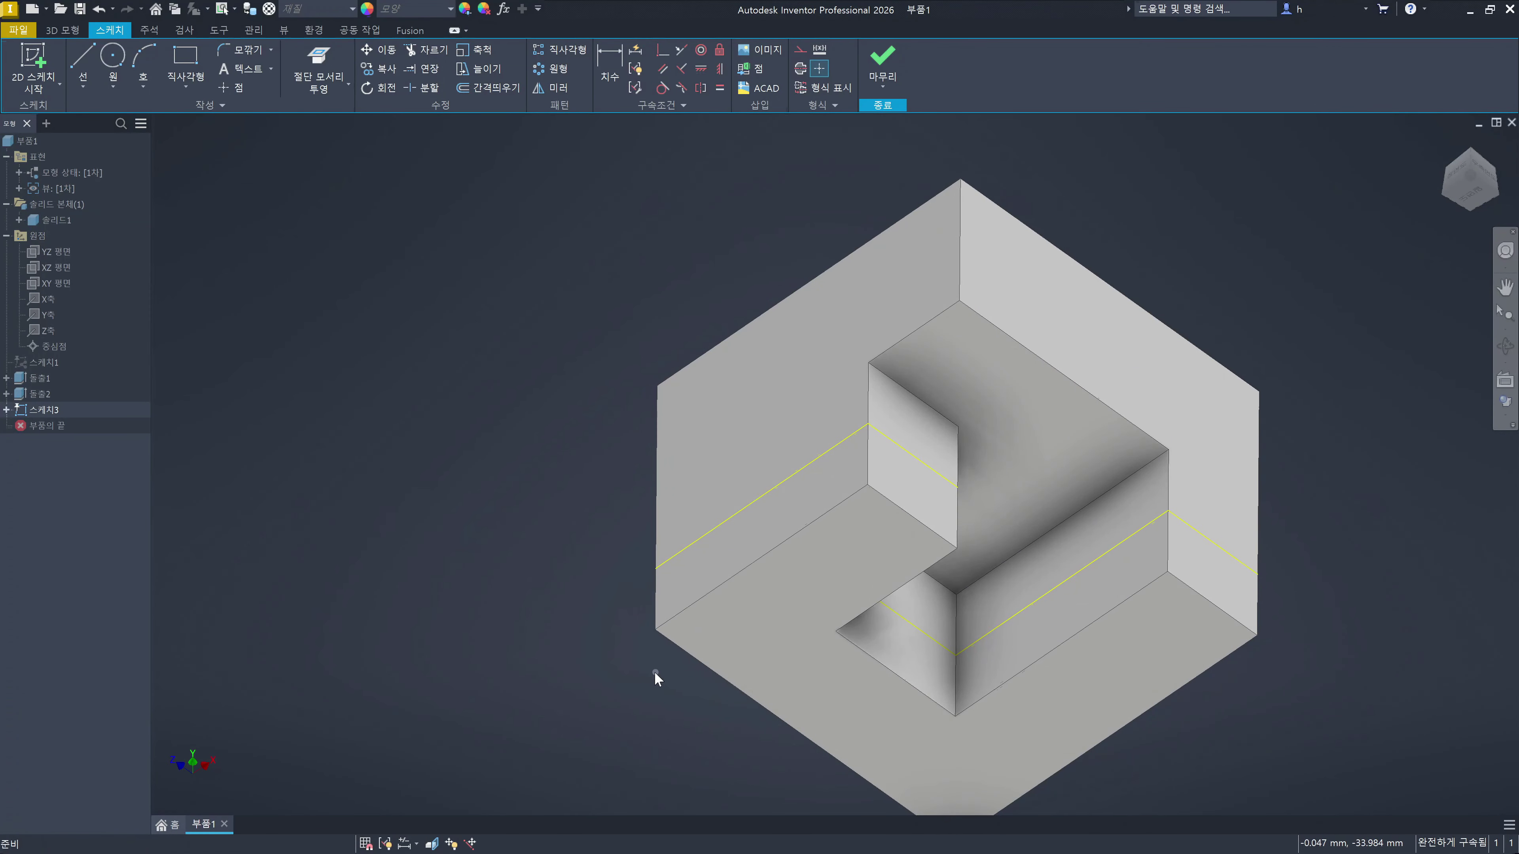
left_click(341, 90)
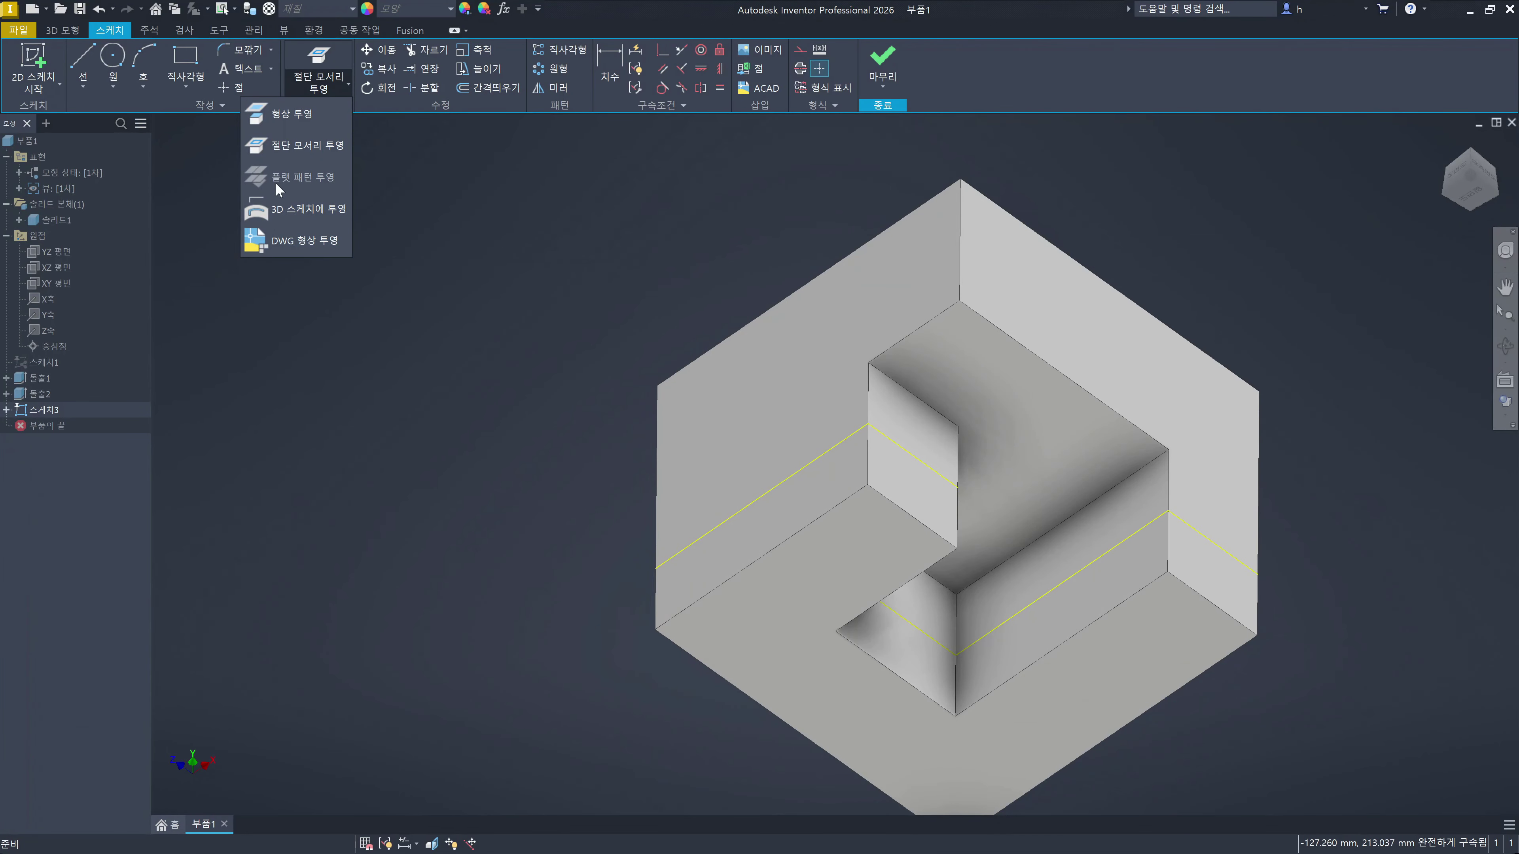
left_click(596, 271)
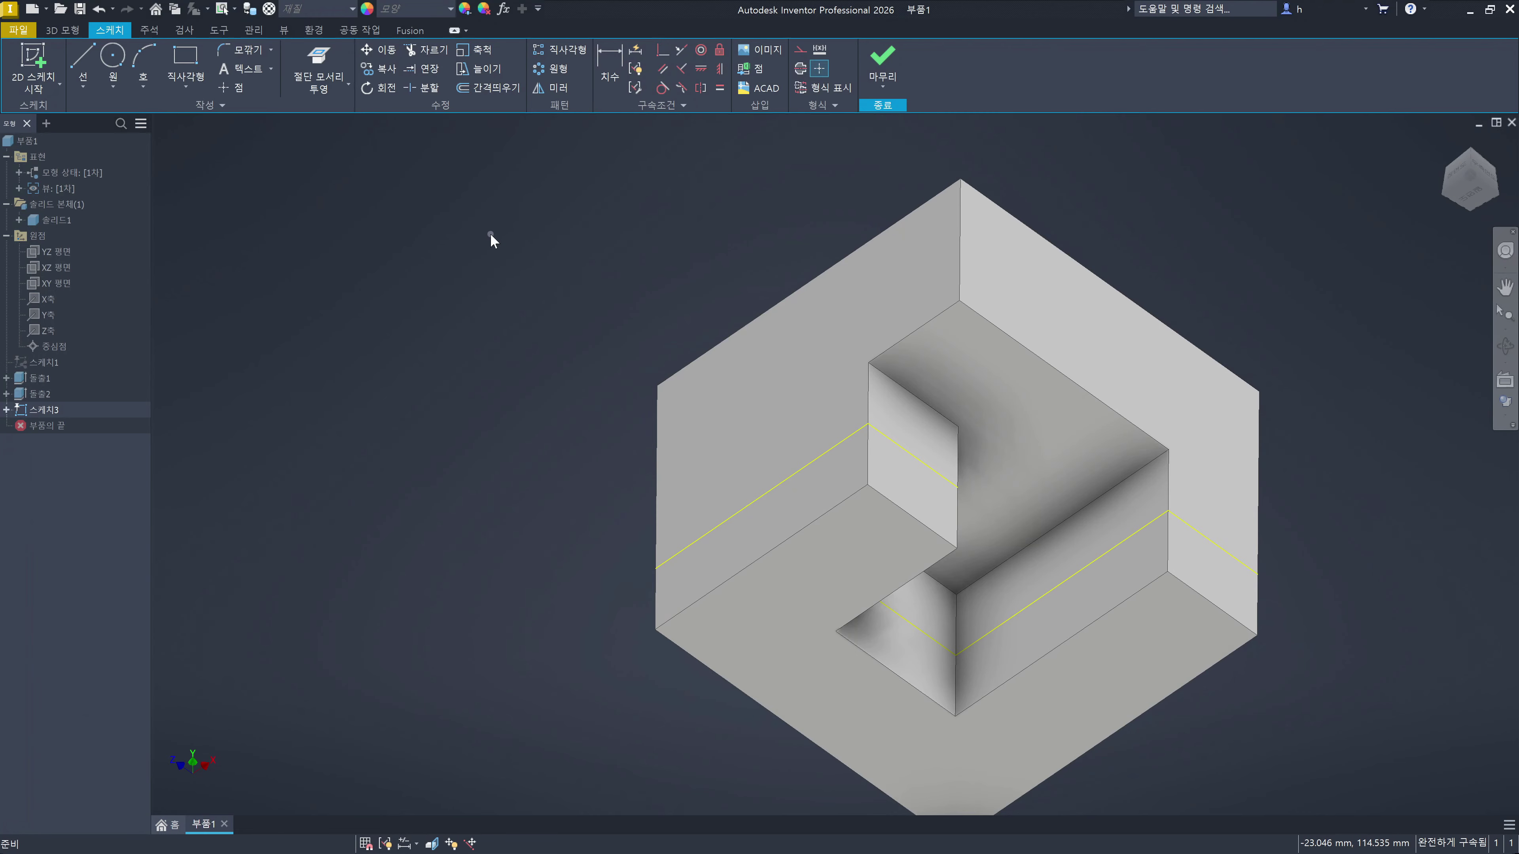
left_click(341, 91)
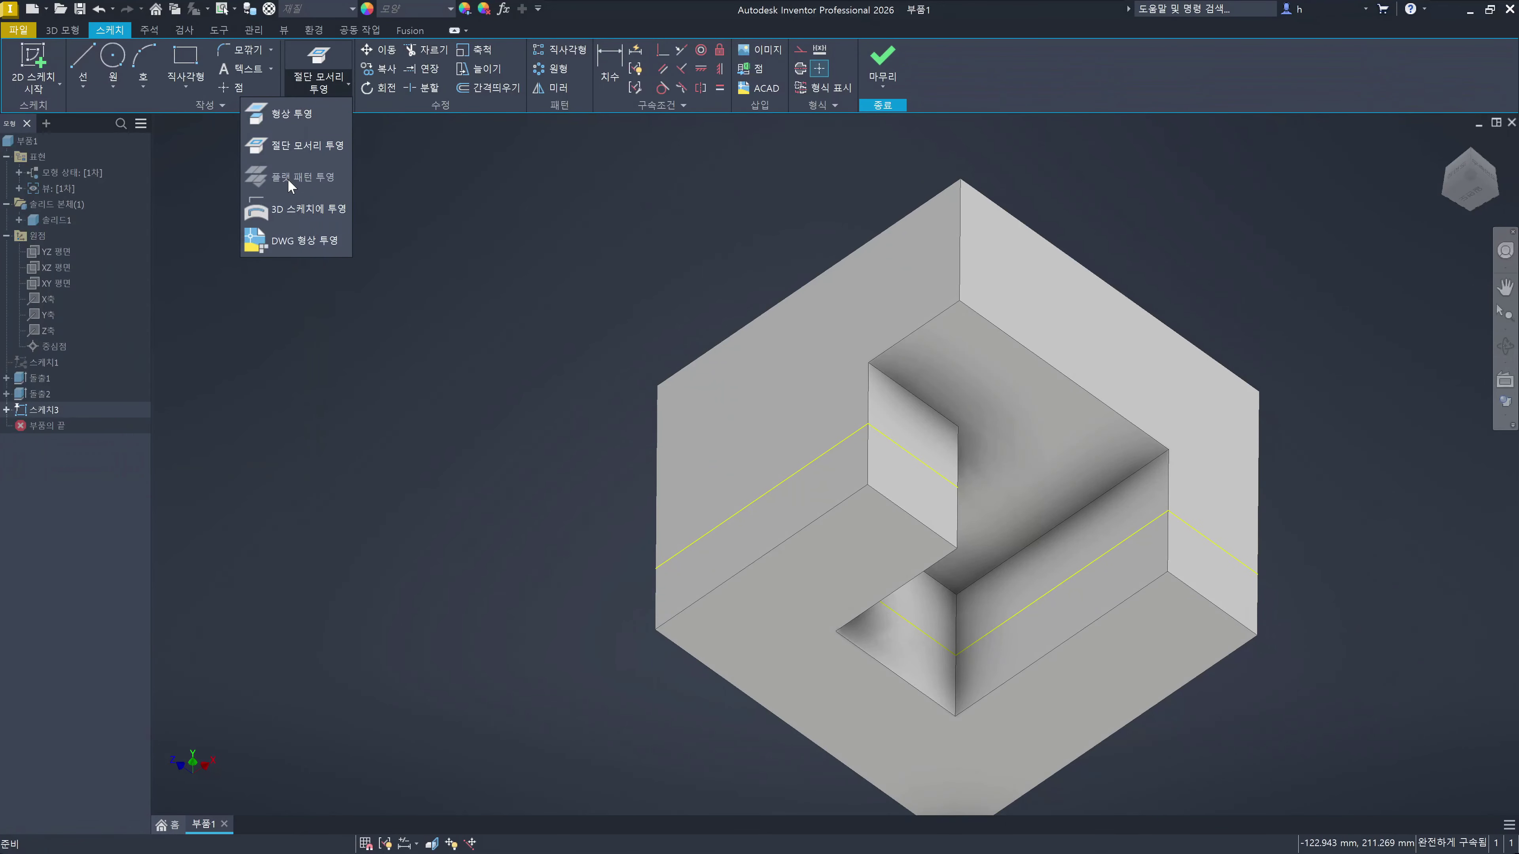
left_click(561, 213)
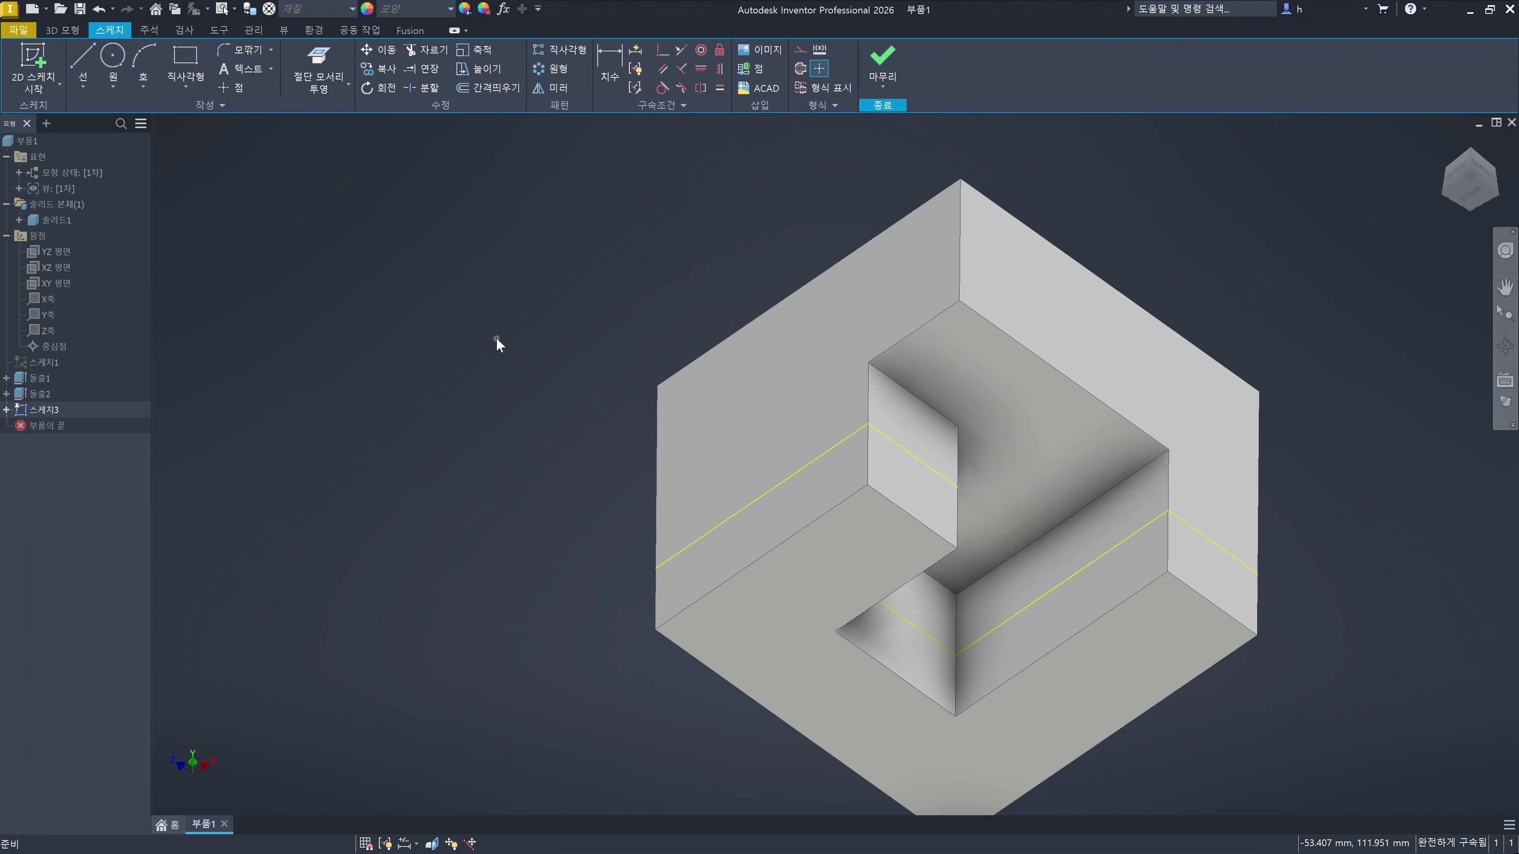
Step: Create a new part from the Sheet Metal.ipt template and start a 2D sketch on its XY origin plane
key("ctrl+n")
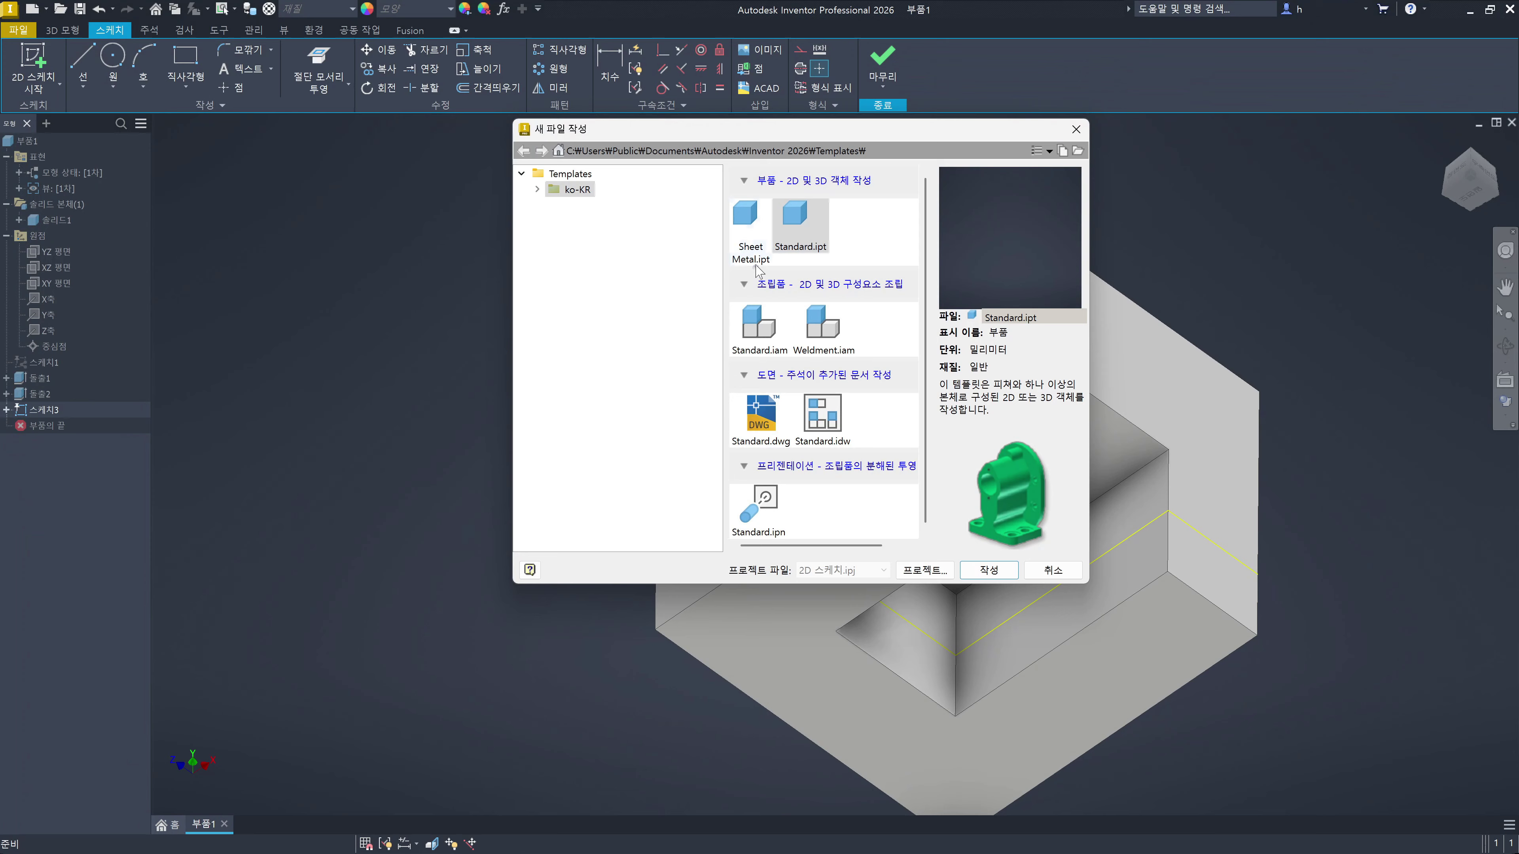
left_click(750, 227)
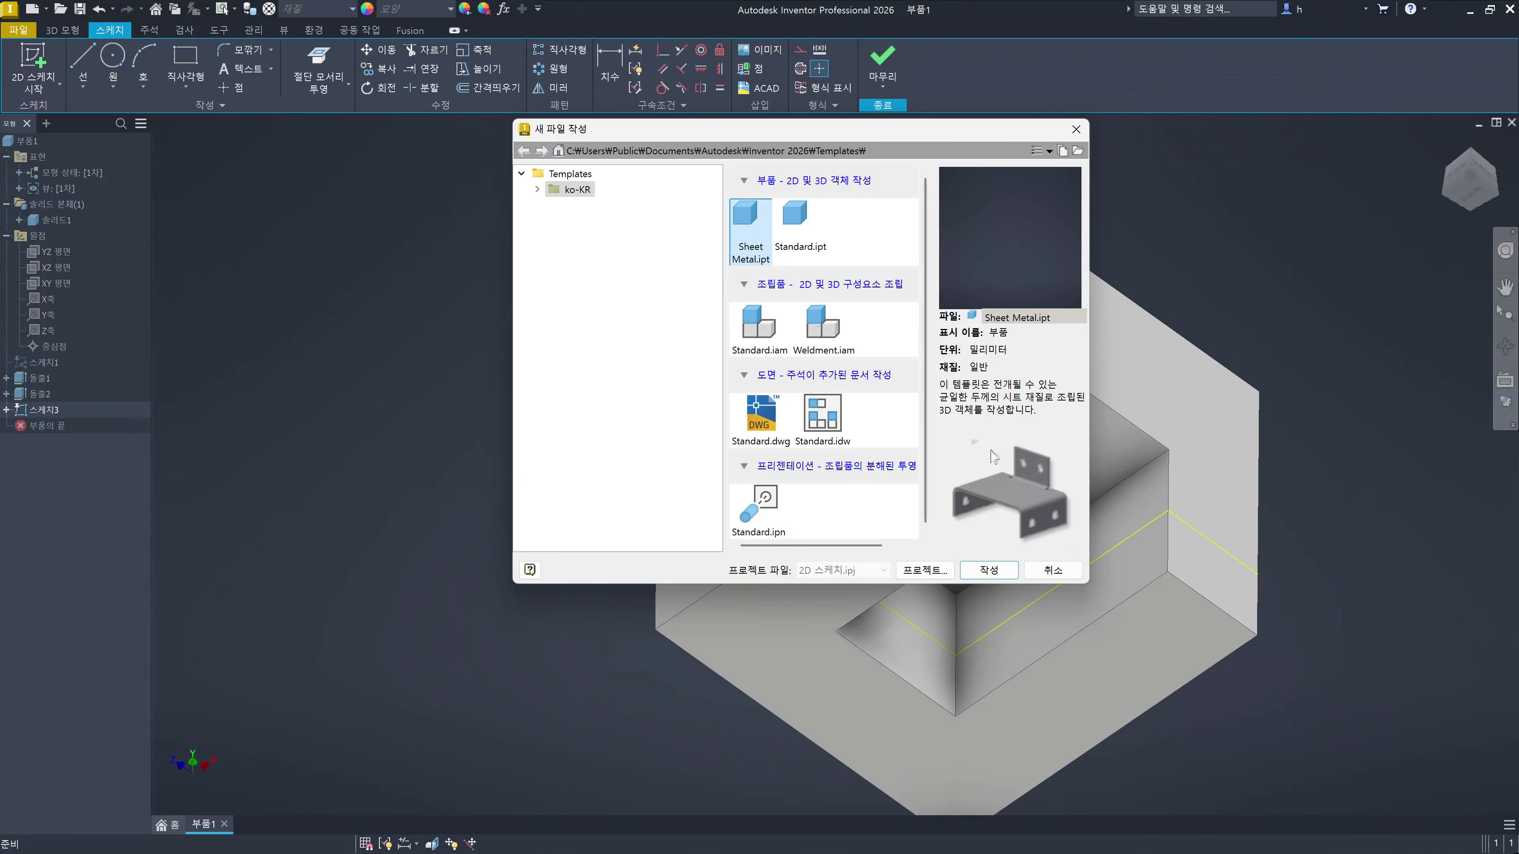
left_click(1003, 571)
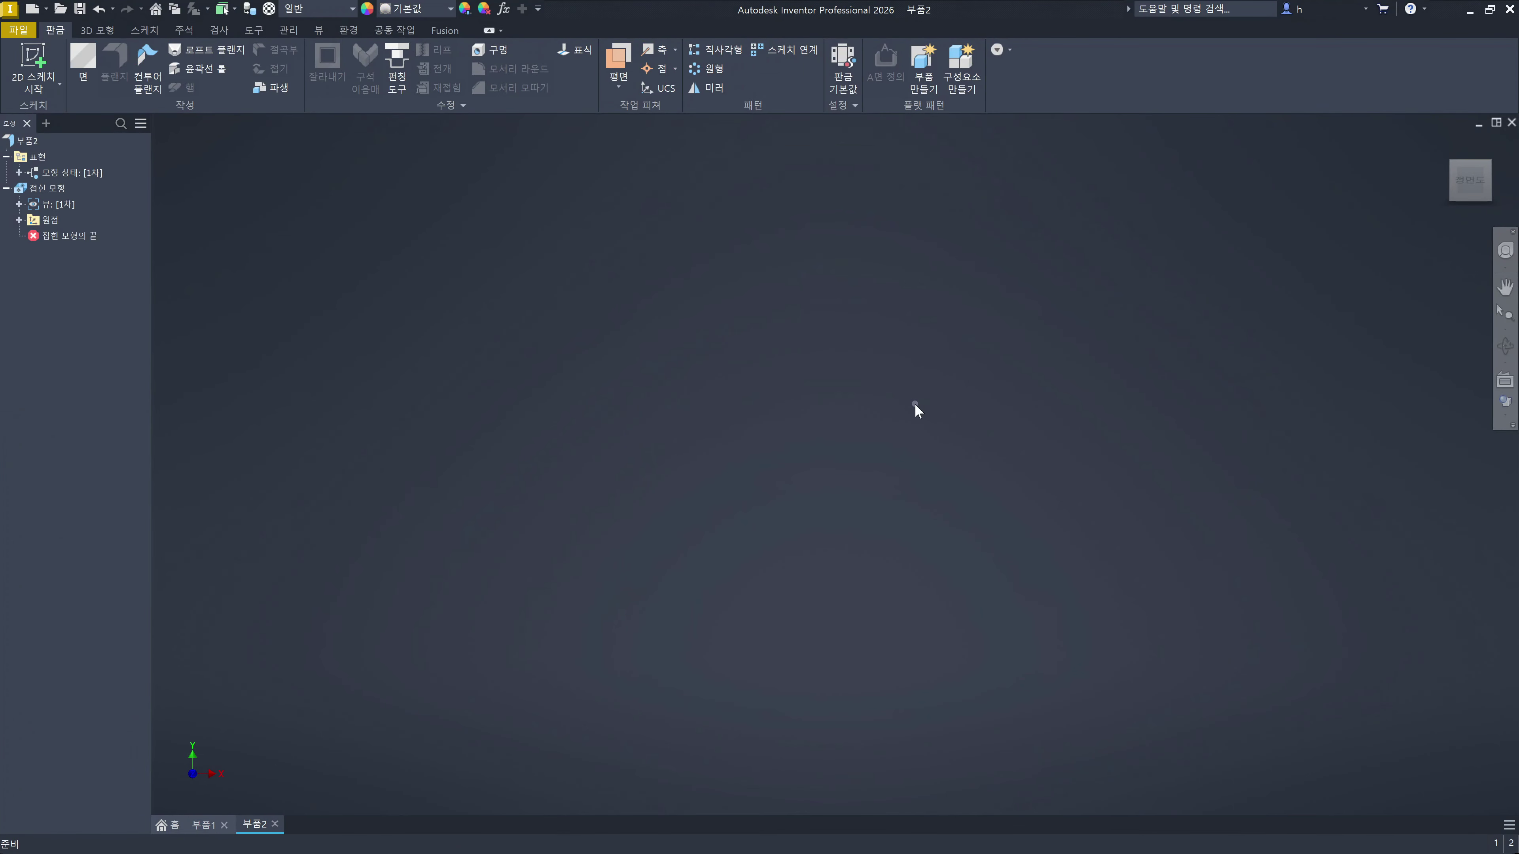
key("s")
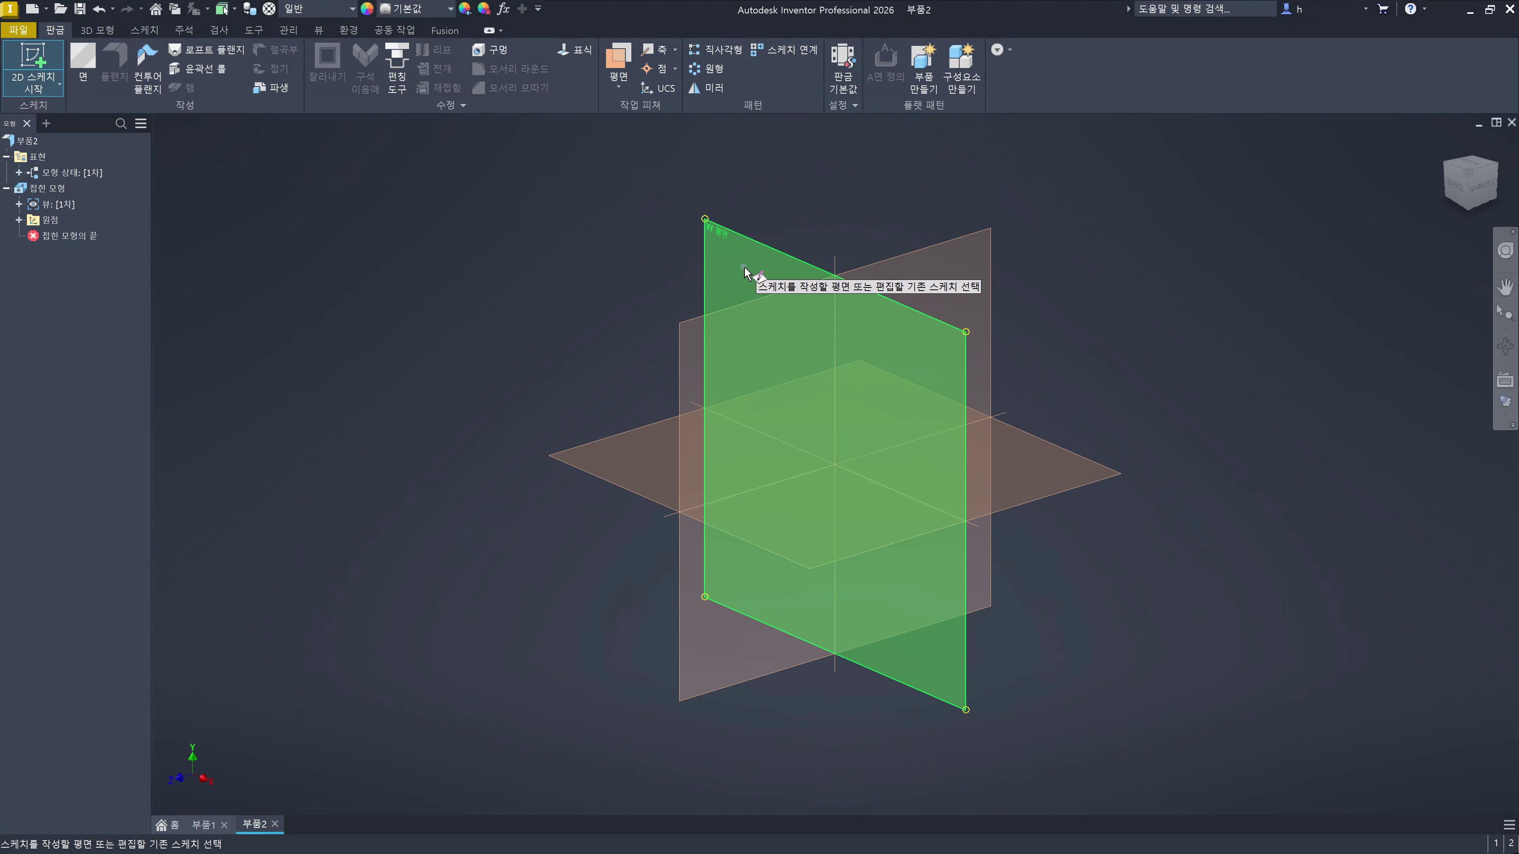
left_click(743, 268)
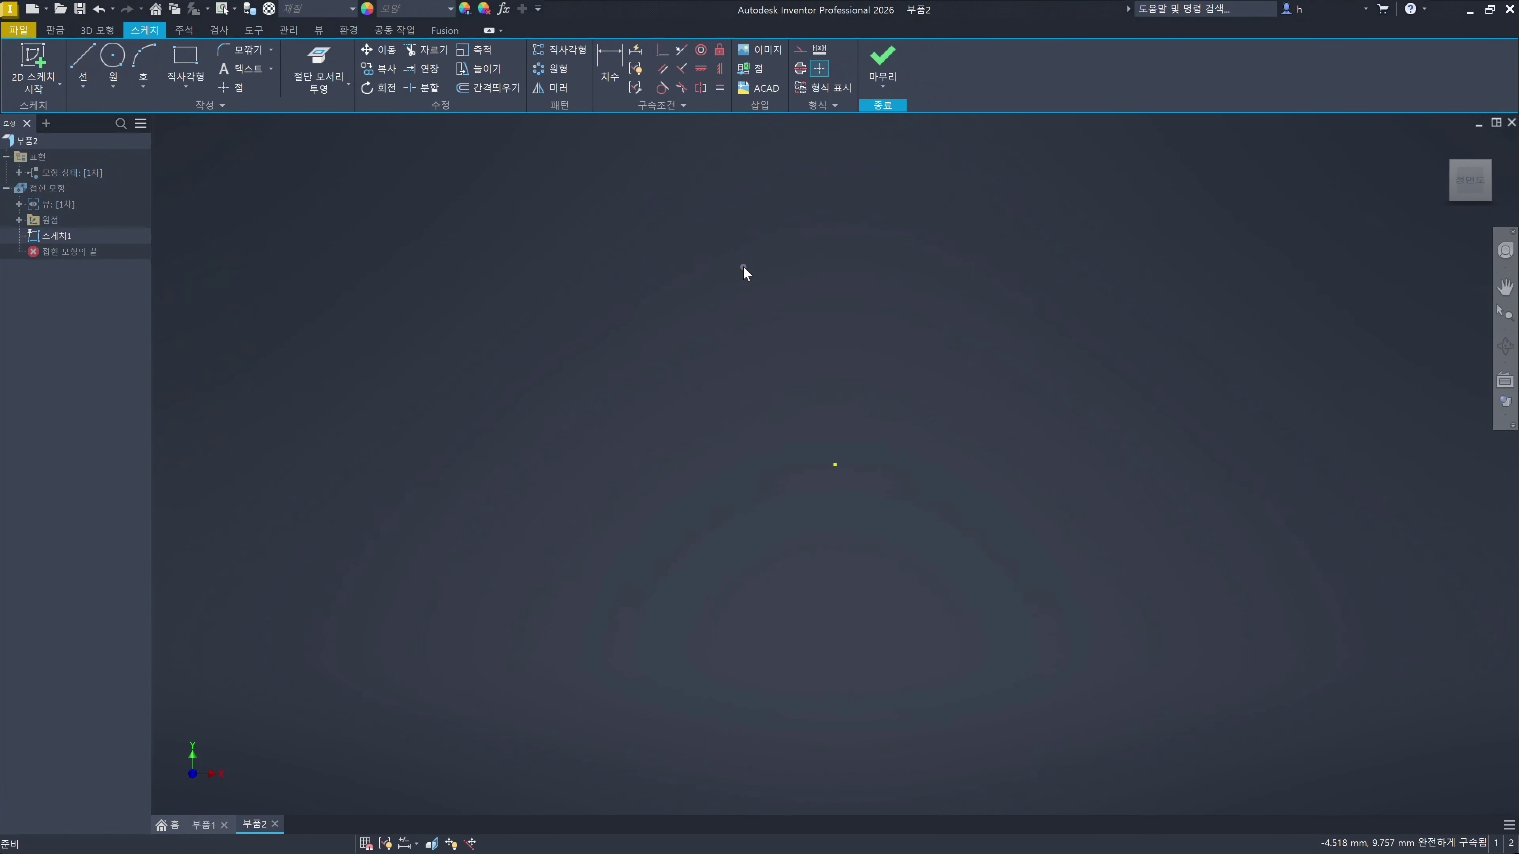
Step: Sketch a 20 mm horizontal line starting at the origin and running in the positive X direction
key("l")
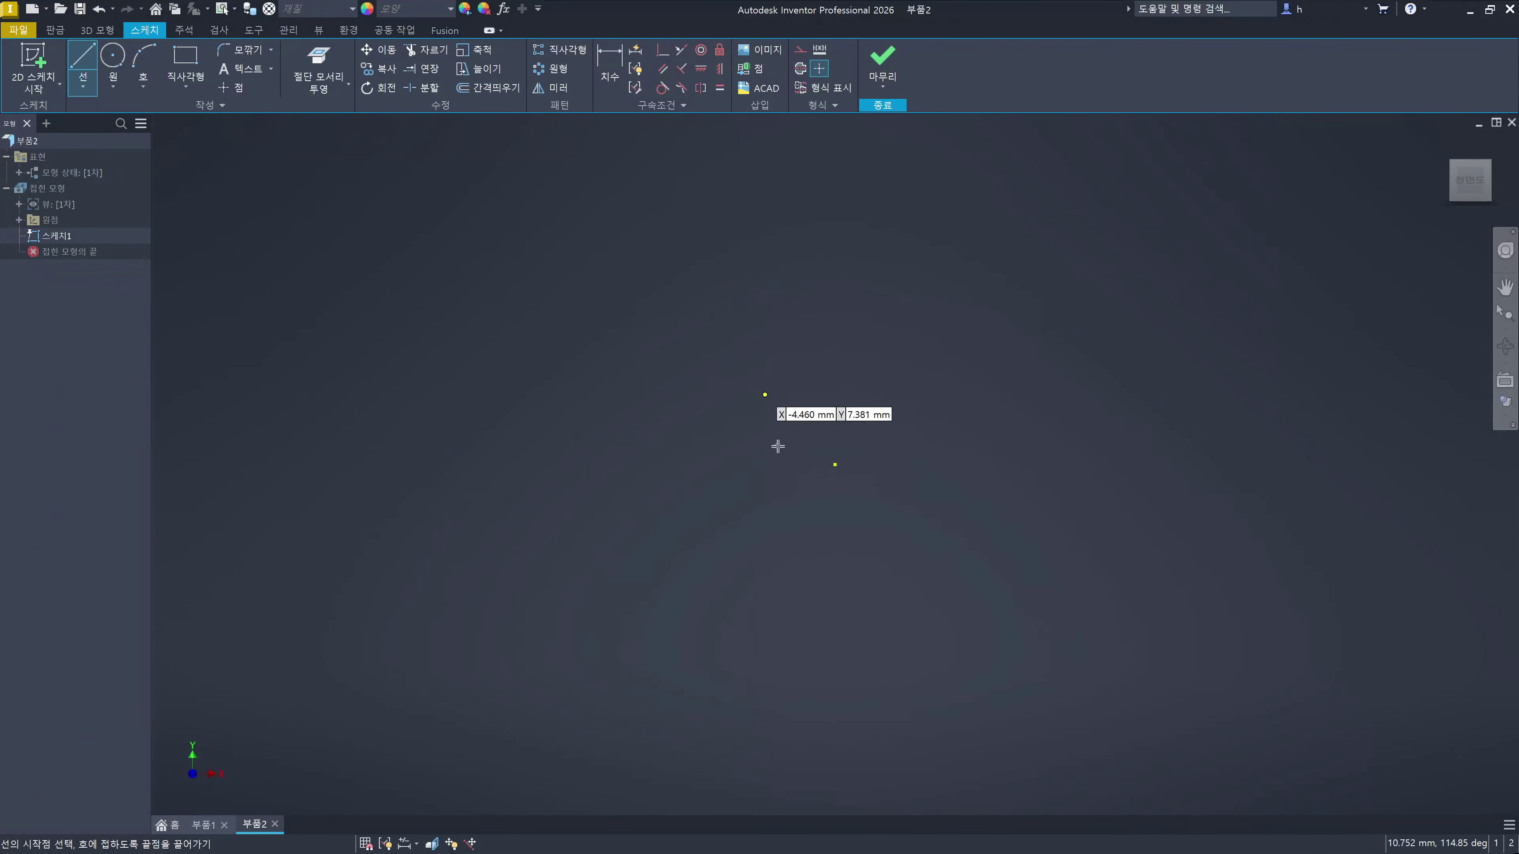
left_click(835, 466)
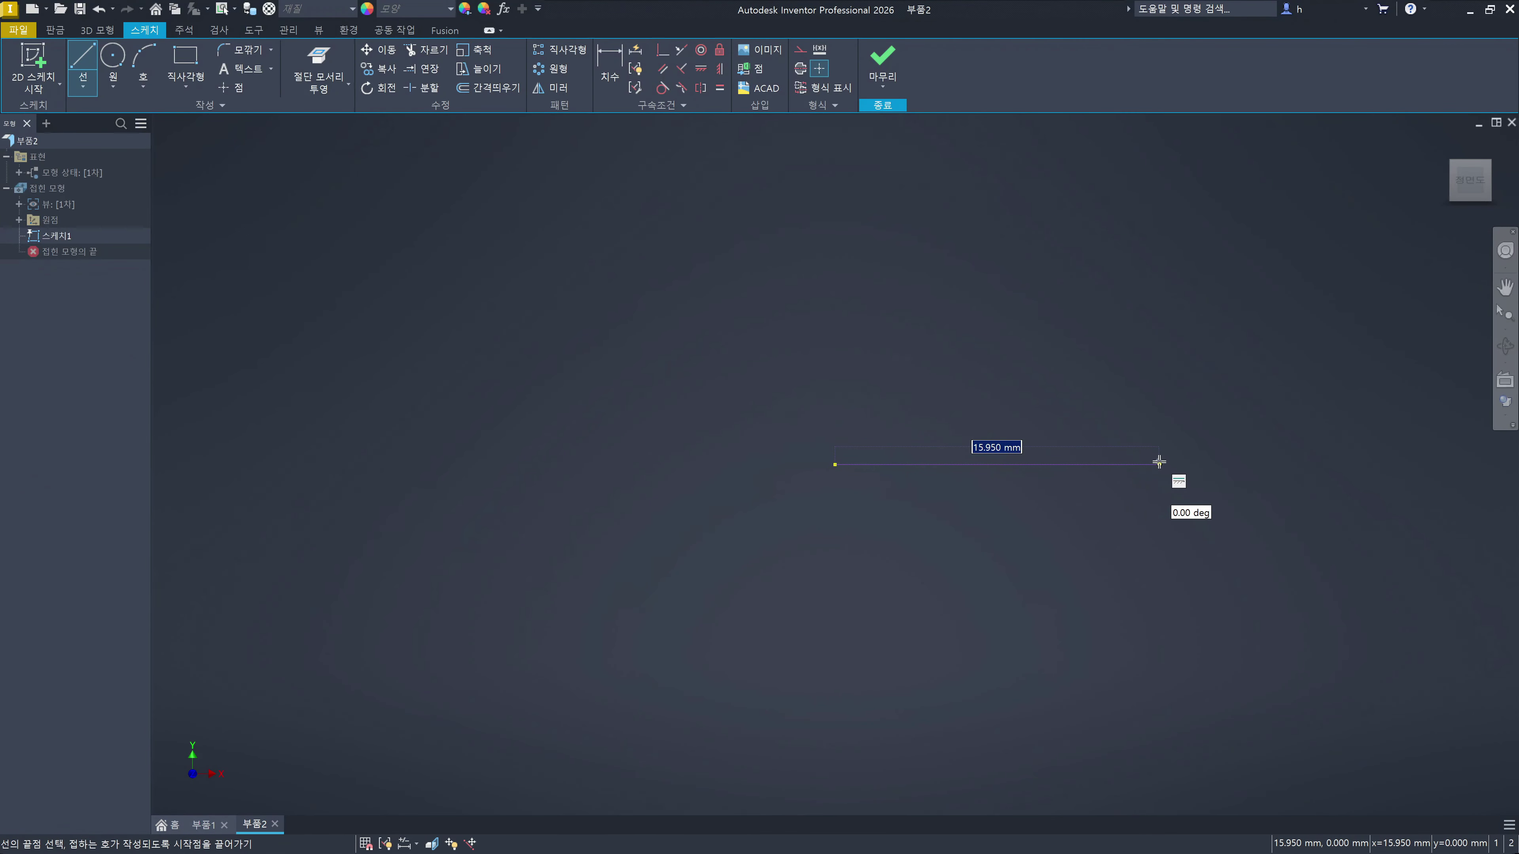
type("20")
key("Return")
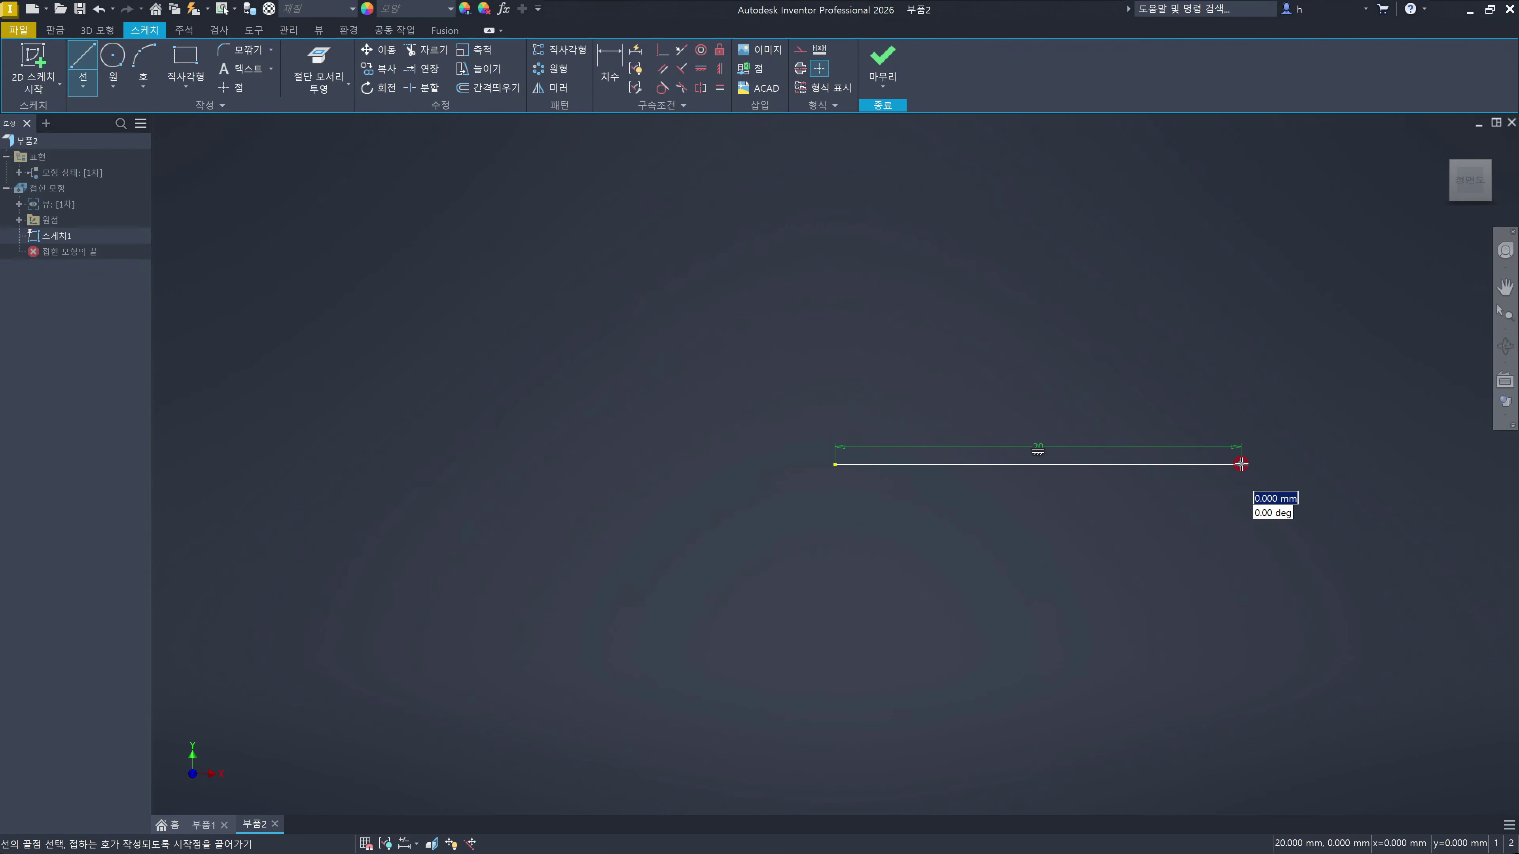
Step: Continue the line with a tangent quarter arc of about 4 mm radius curving downward and a 10 mm vertical line
left_click_drag(1241, 463, 1331, 552)
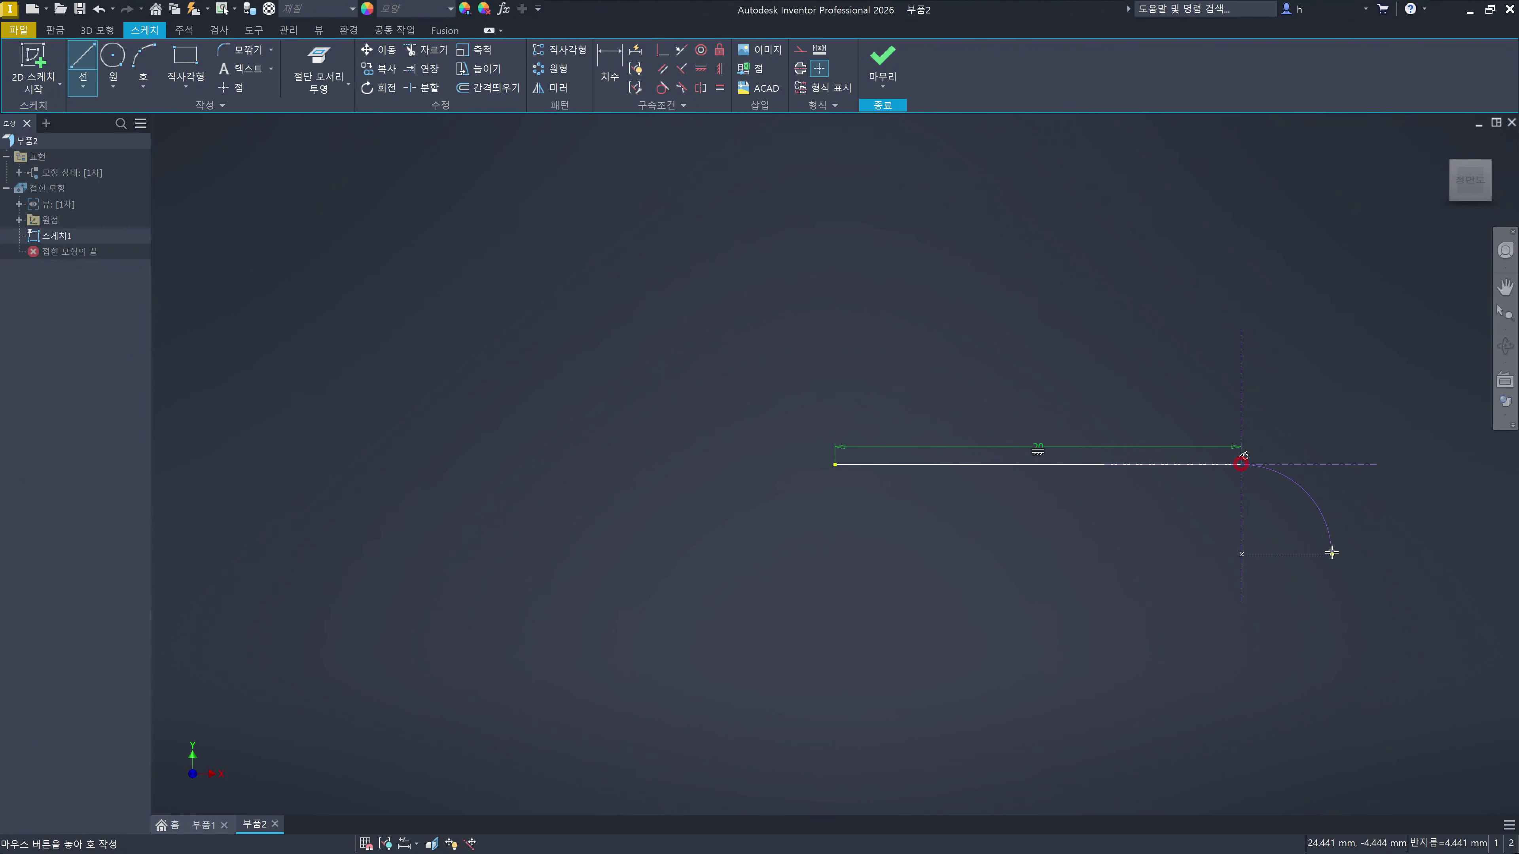
left_click_drag(1331, 552, 1329, 555)
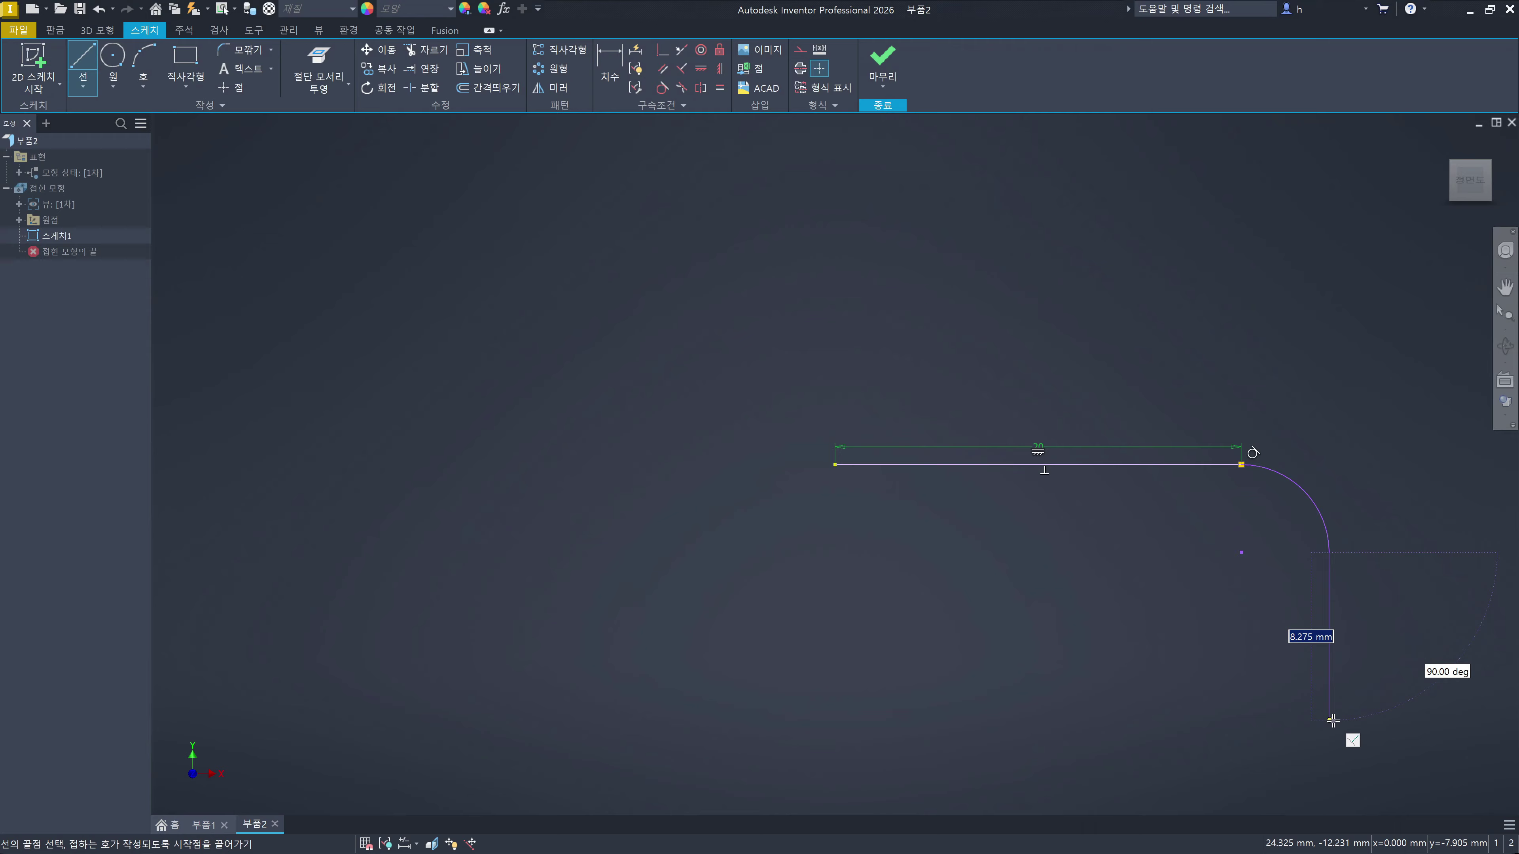
type("10")
key("Return")
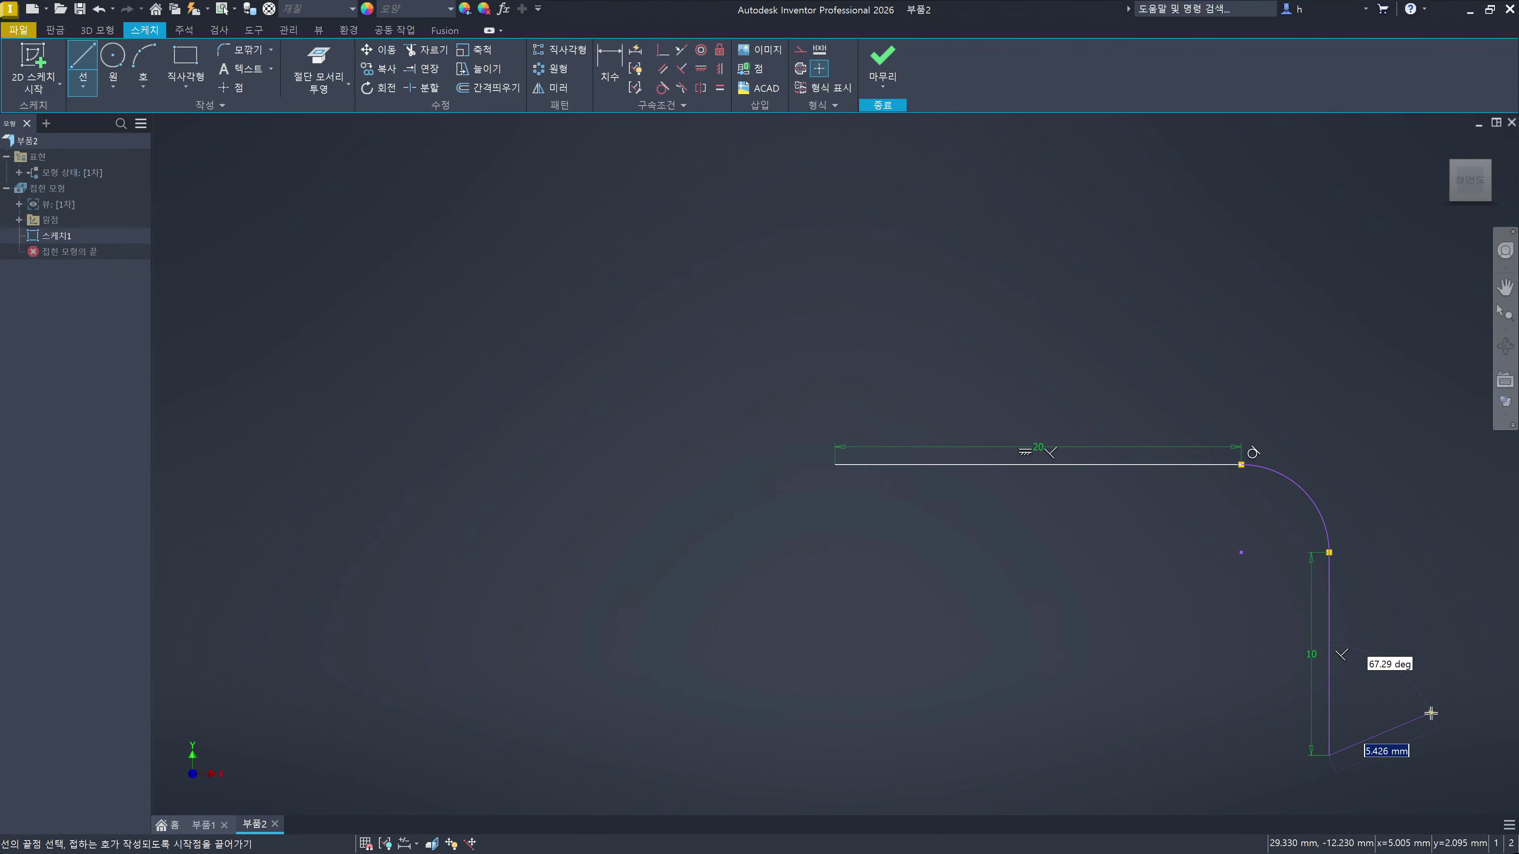
key("Escape")
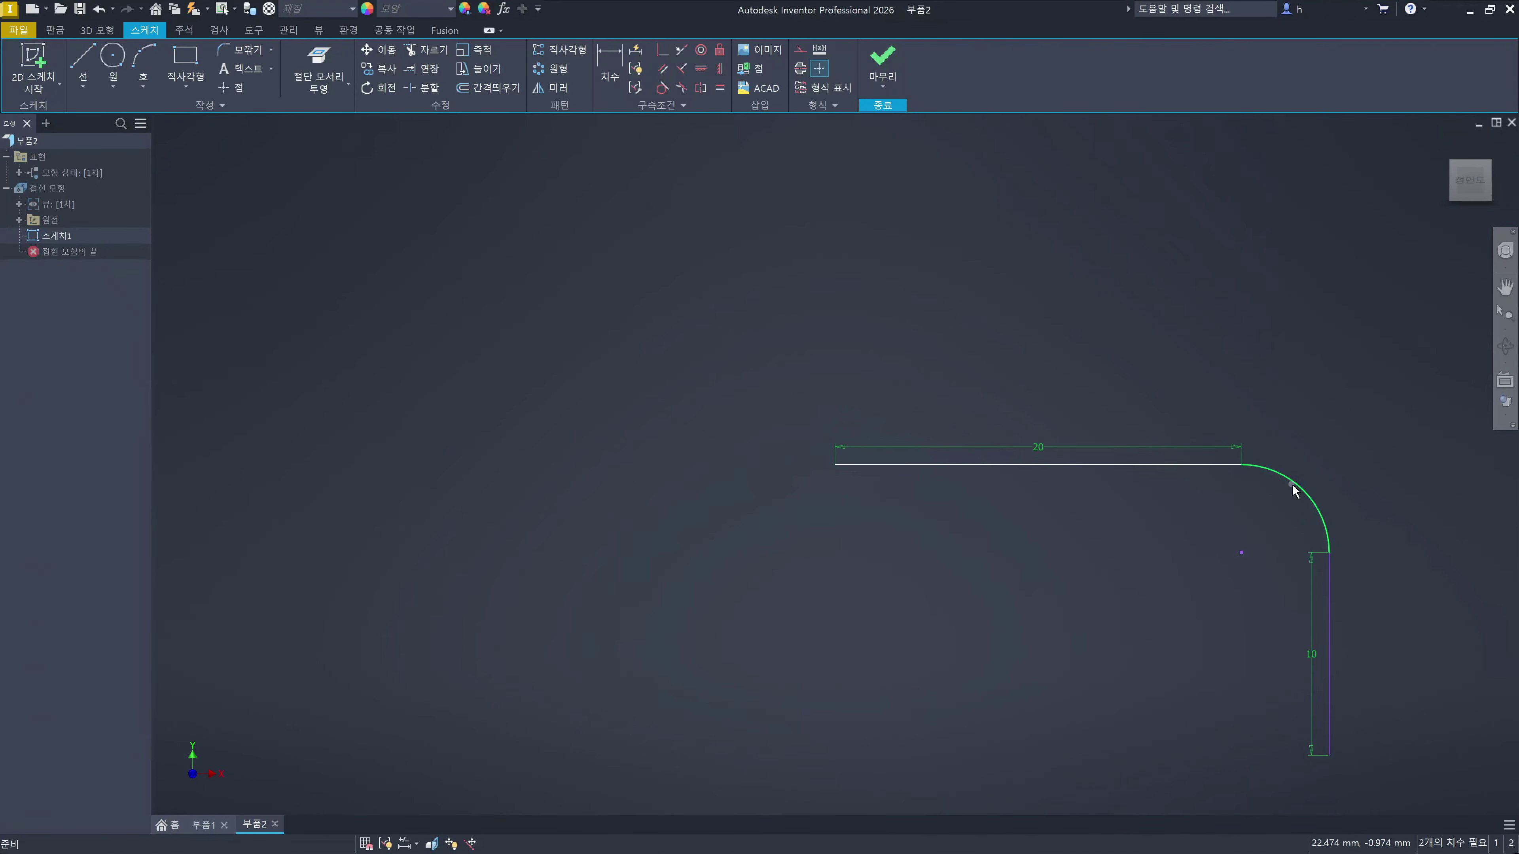
Step: Dimension the radius of the quarter arc and set it to 5 mm
left_click(885, 310)
left_click(616, 66)
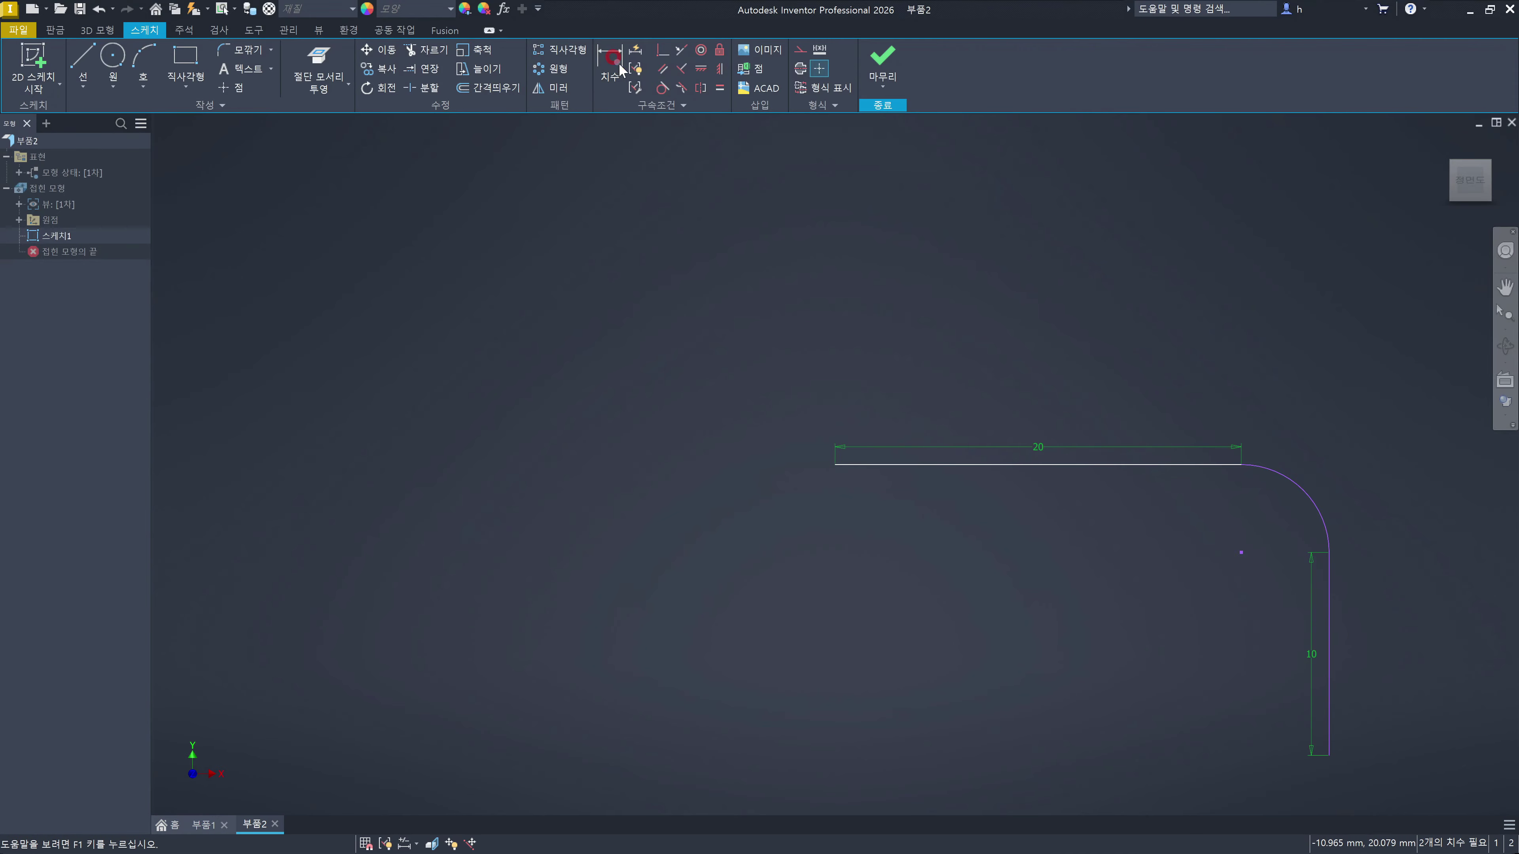
left_click(1312, 505)
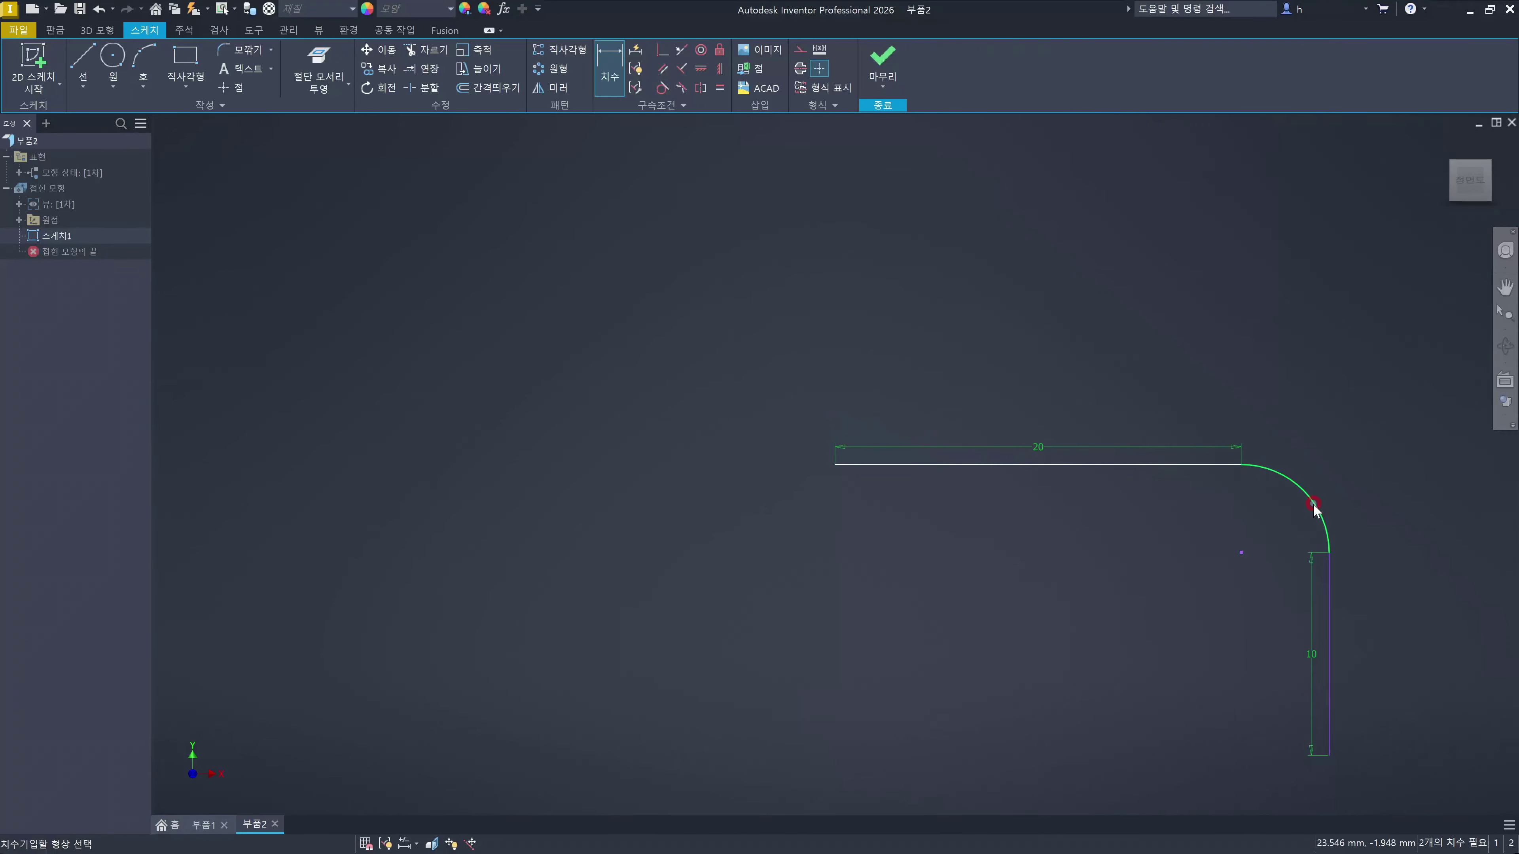
left_click(1376, 407)
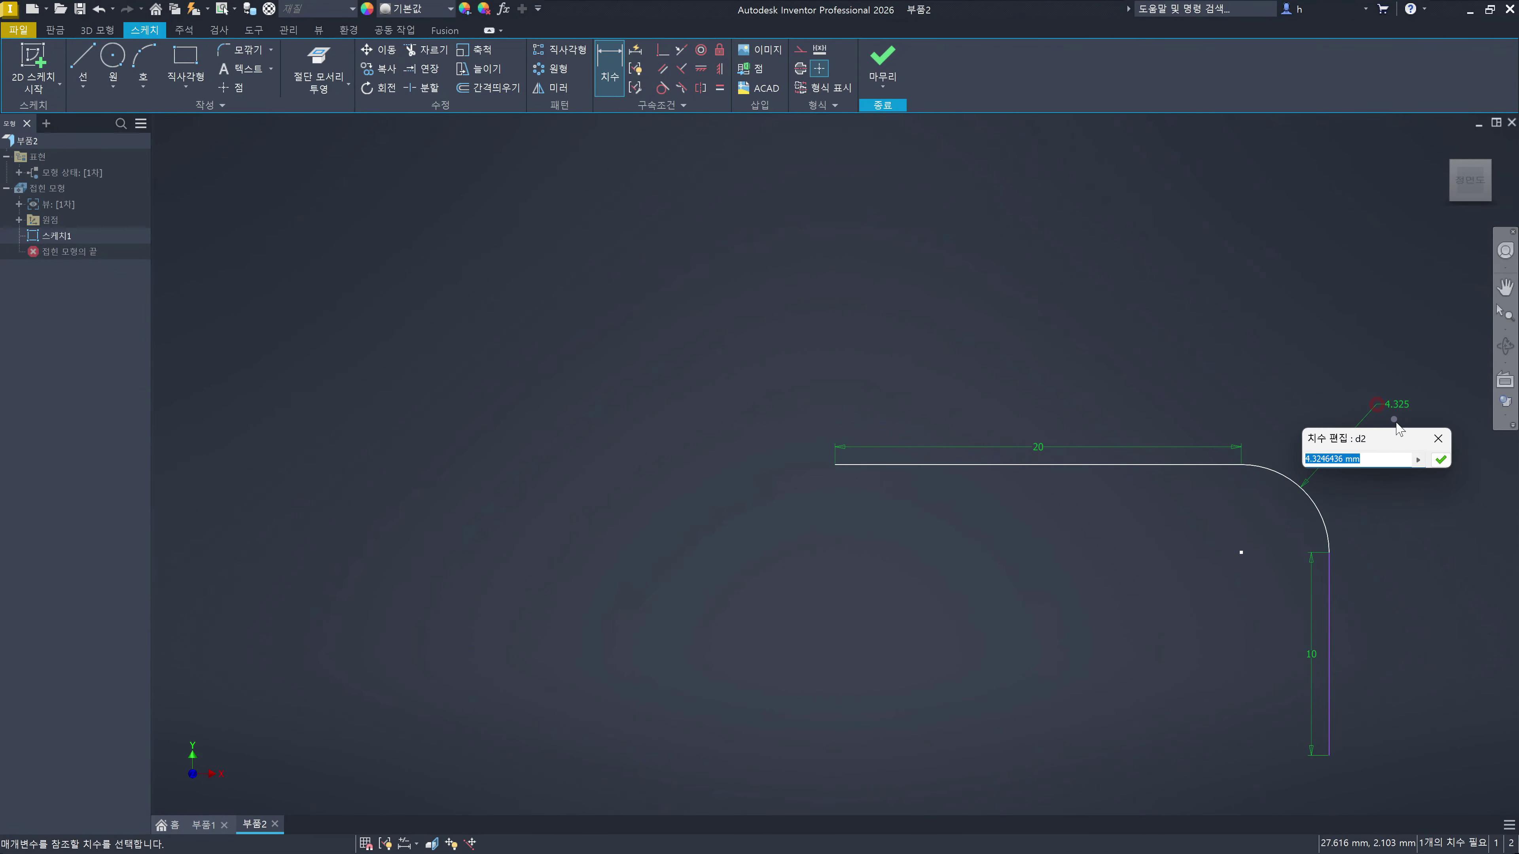
type("5")
key("Return")
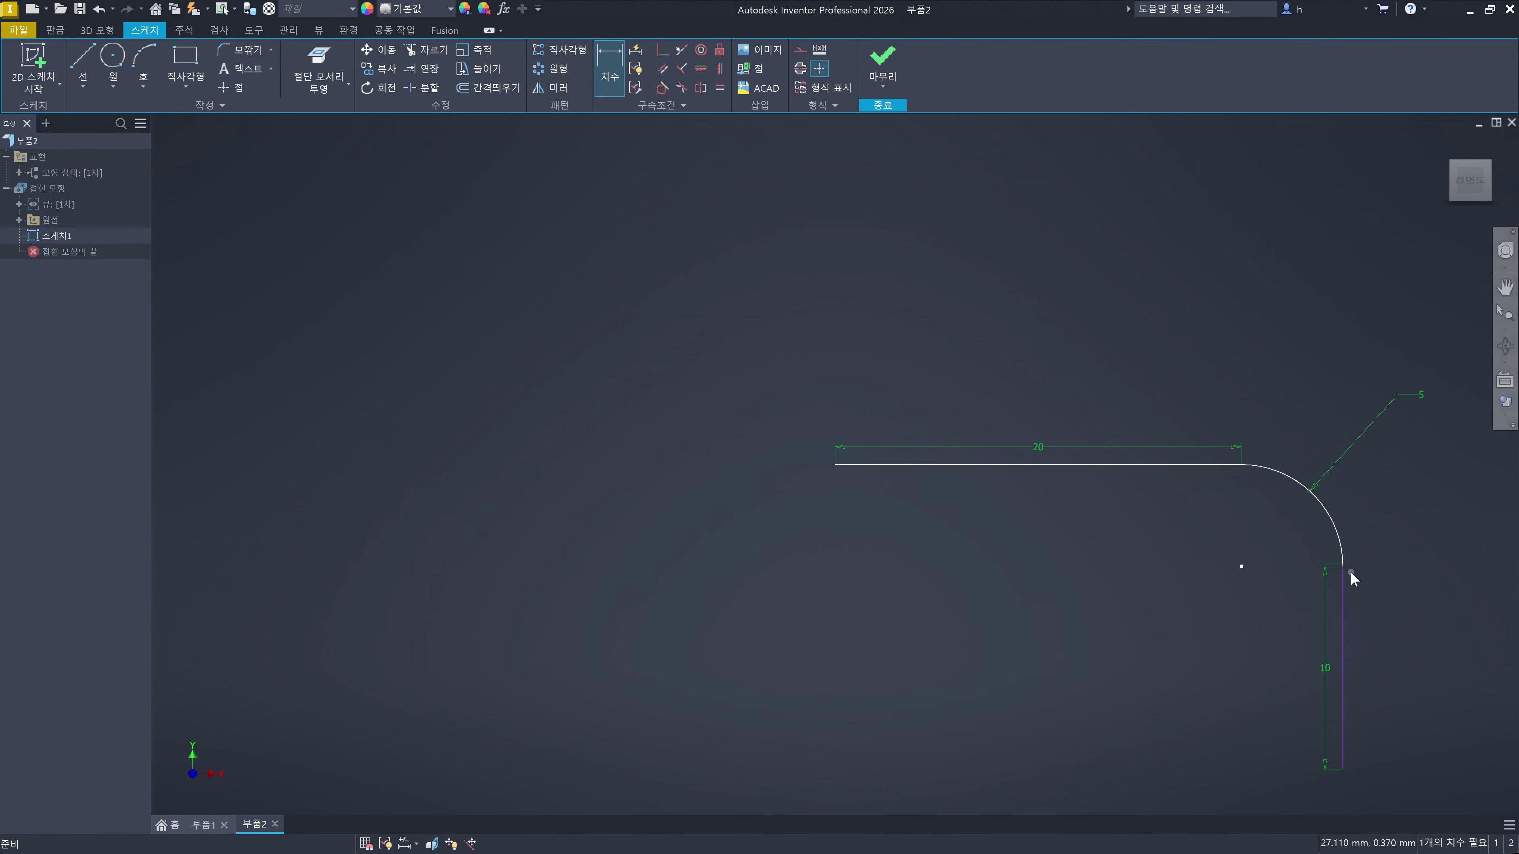
key("Escape")
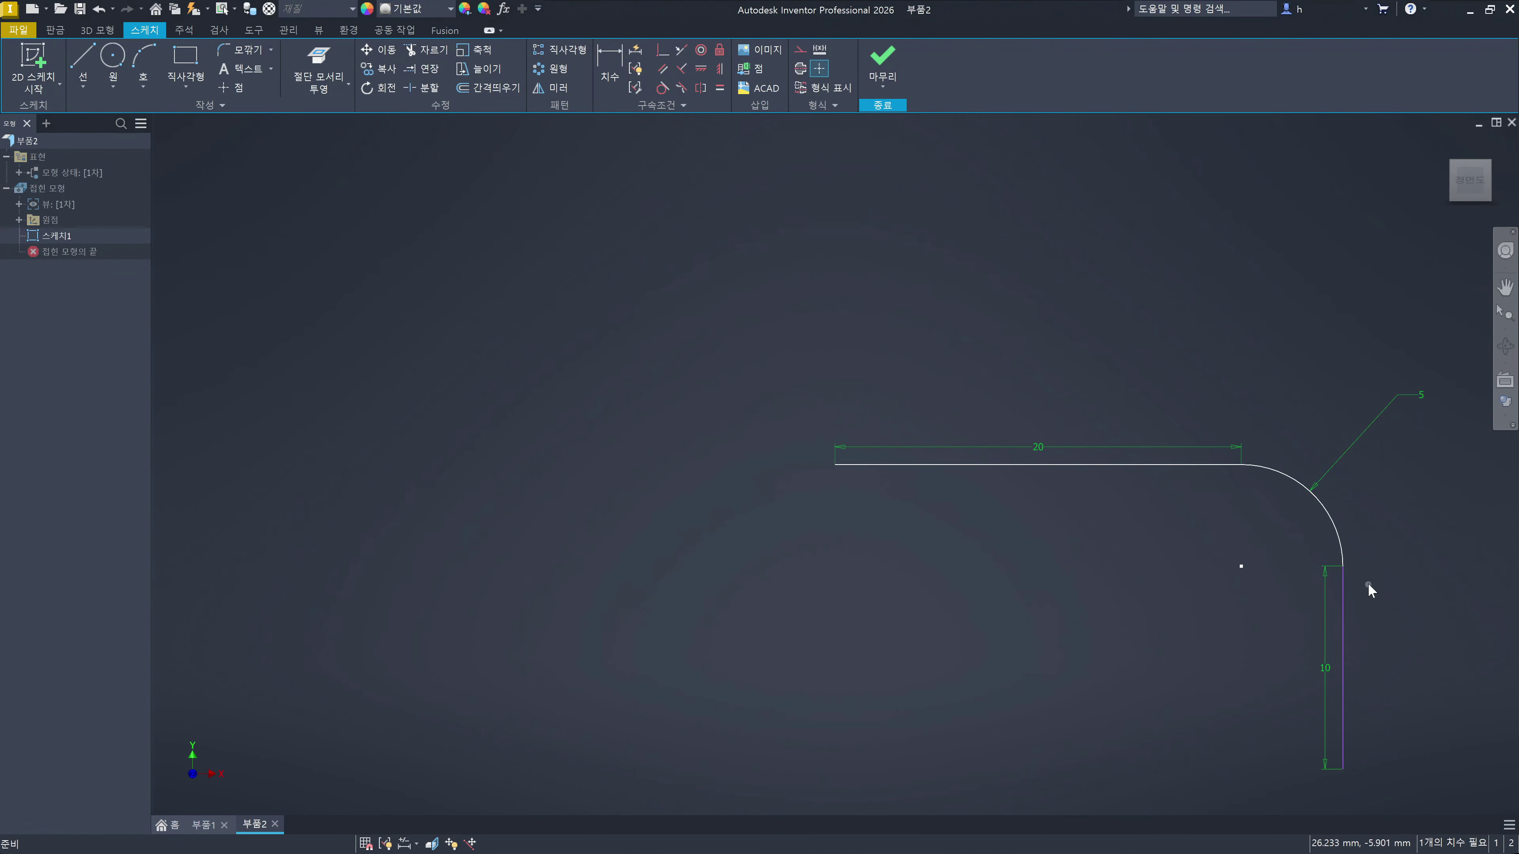
Step: Try to add a vertical constraint to the 10 mm line below the arc
left_click(944, 270)
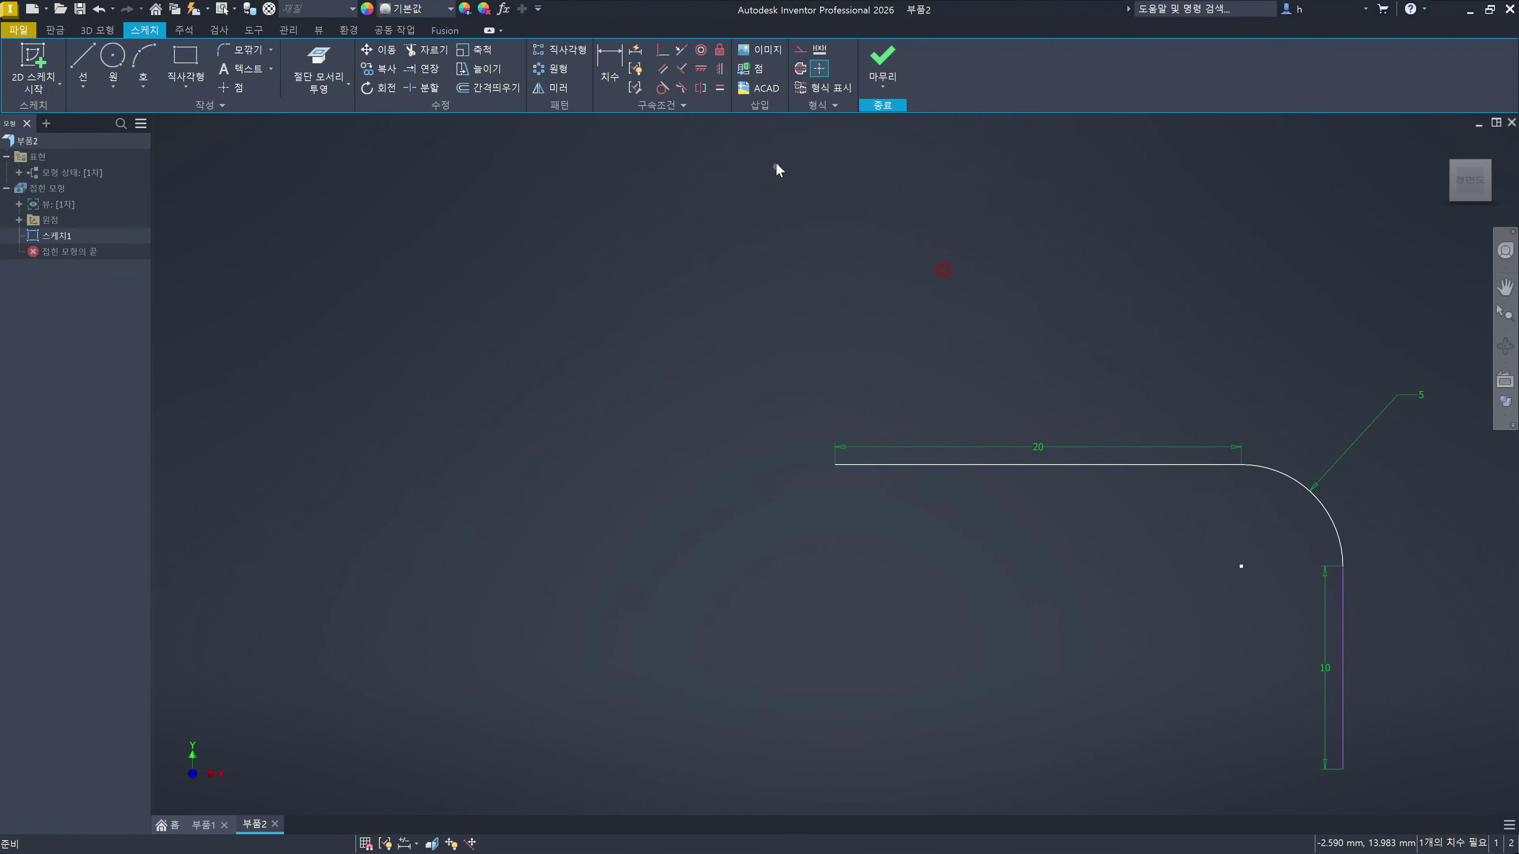
left_click(717, 70)
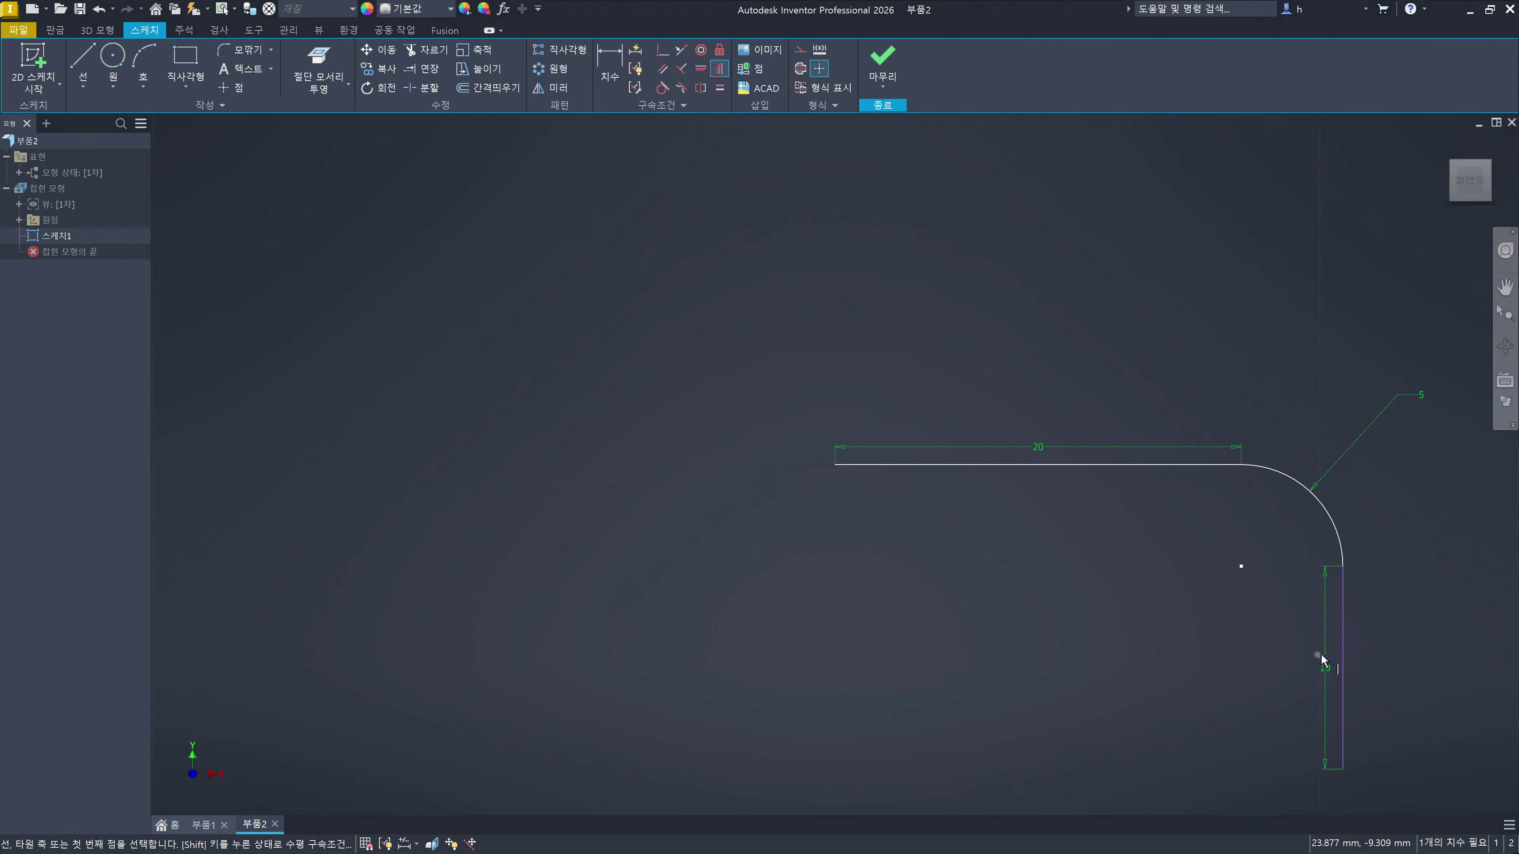
left_click(1344, 629)
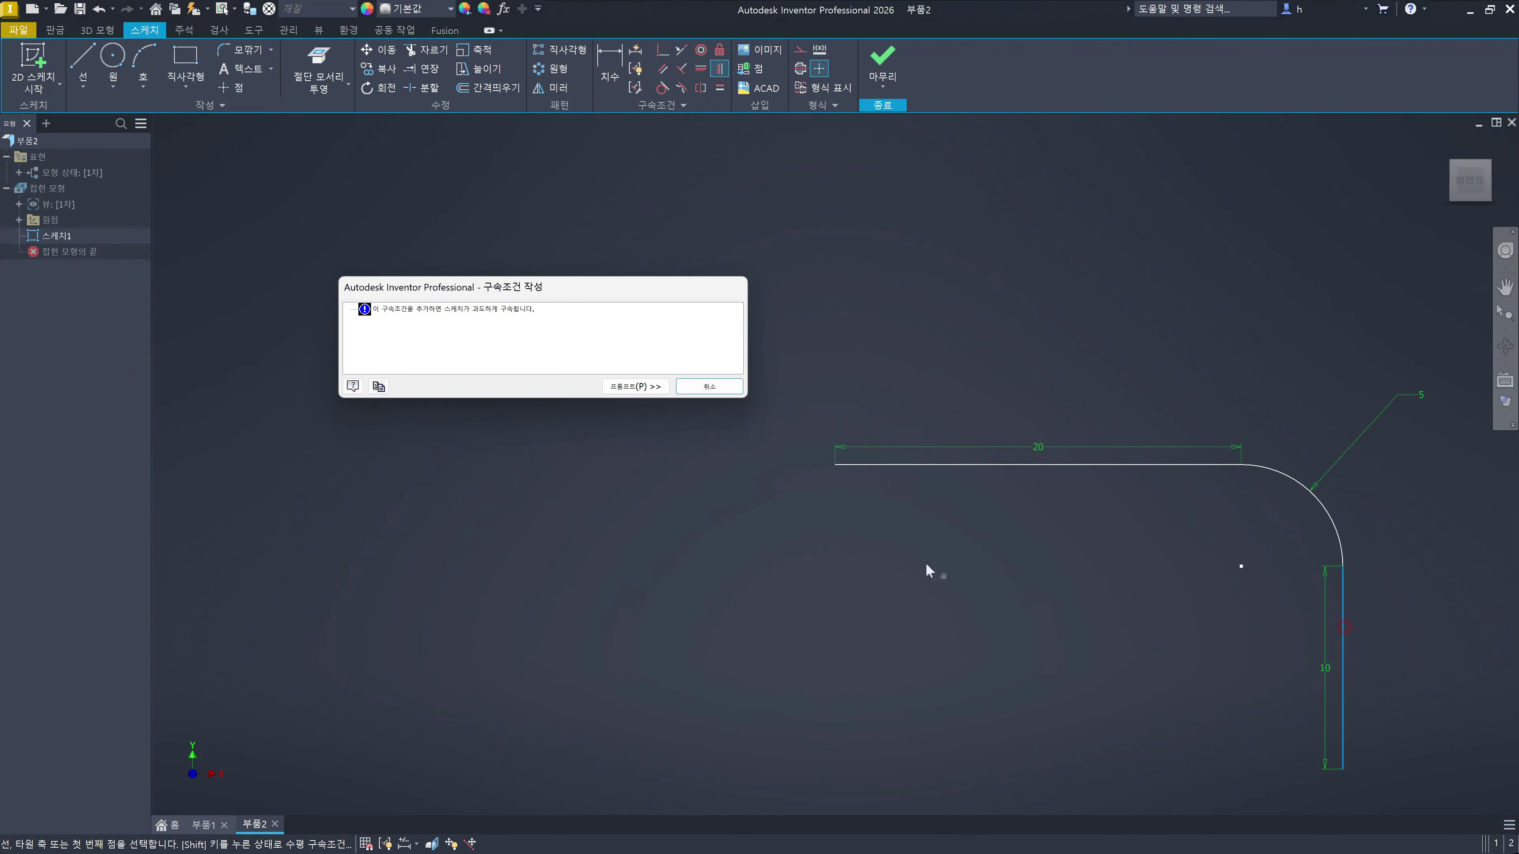
left_click(710, 387)
key("Escape")
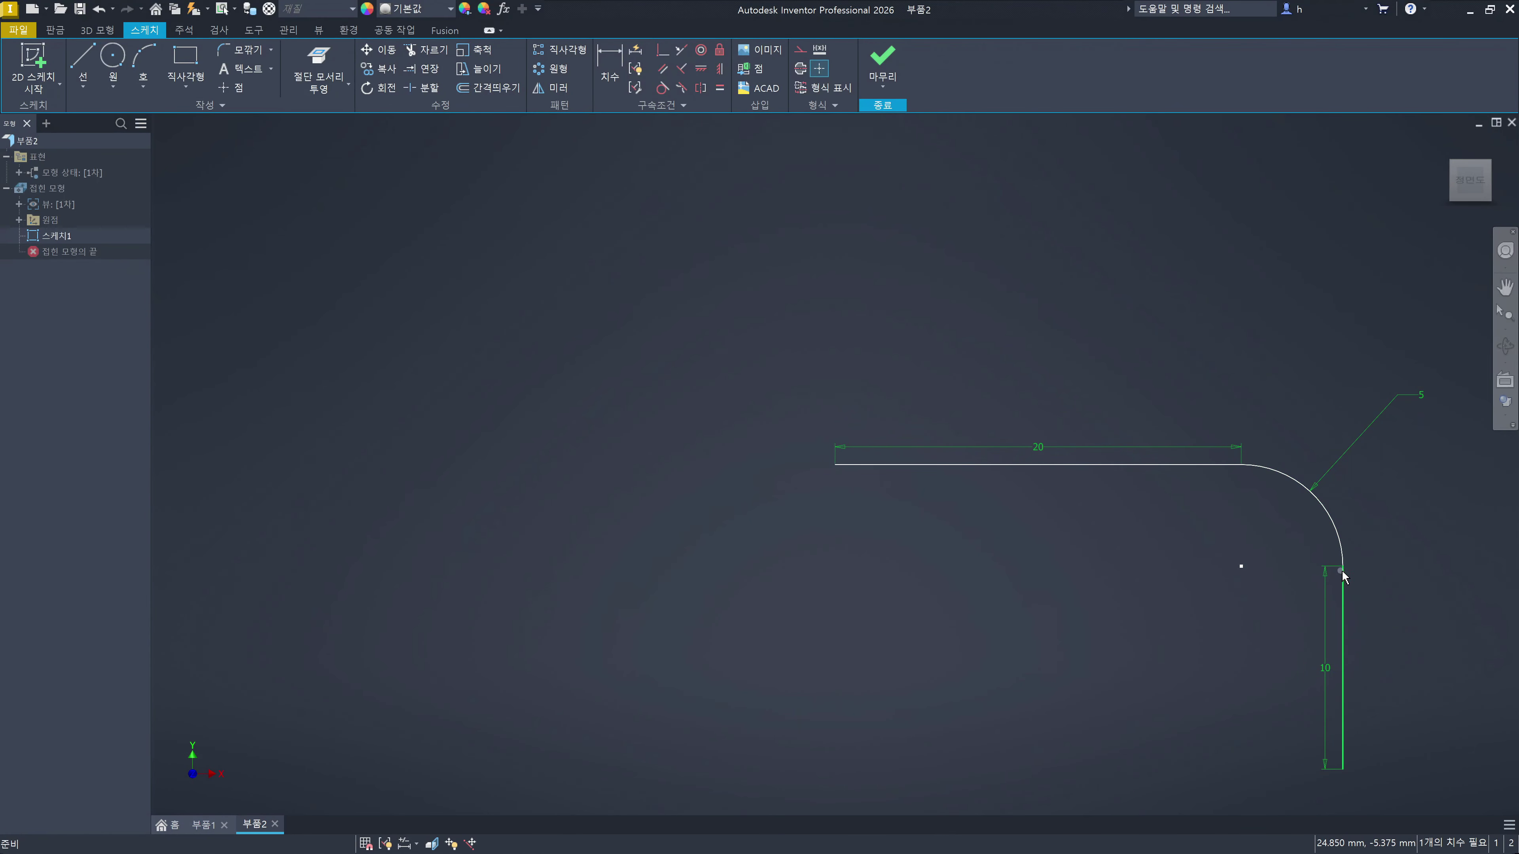
Step: Apply a tangent constraint between the 5 mm arc and the 10 mm vertical line, and finish the sketch
left_click_drag(1344, 573, 1297, 605)
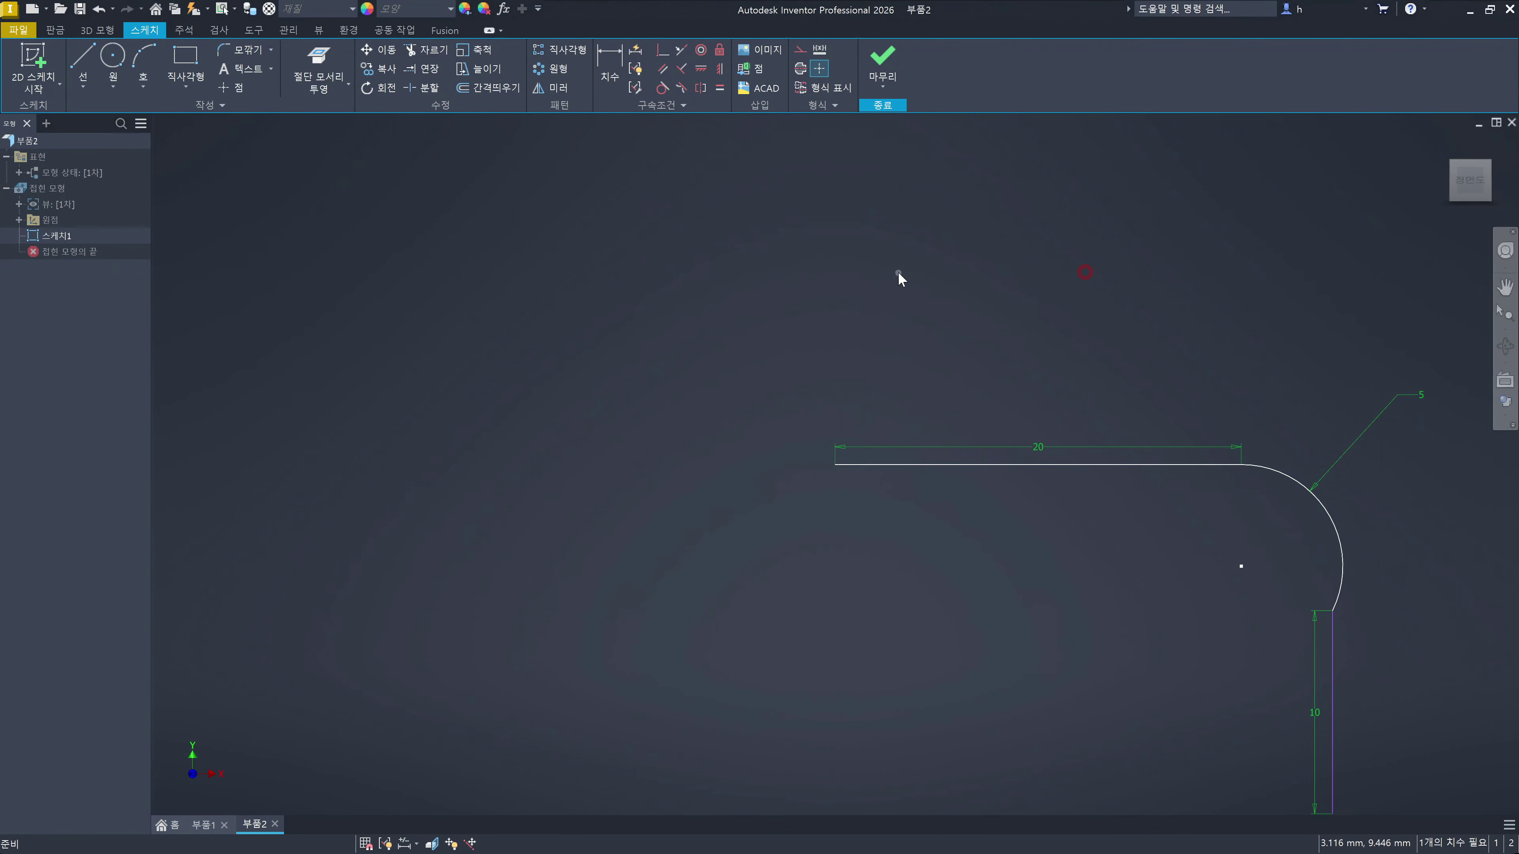
left_click(663, 89)
left_click(1343, 567)
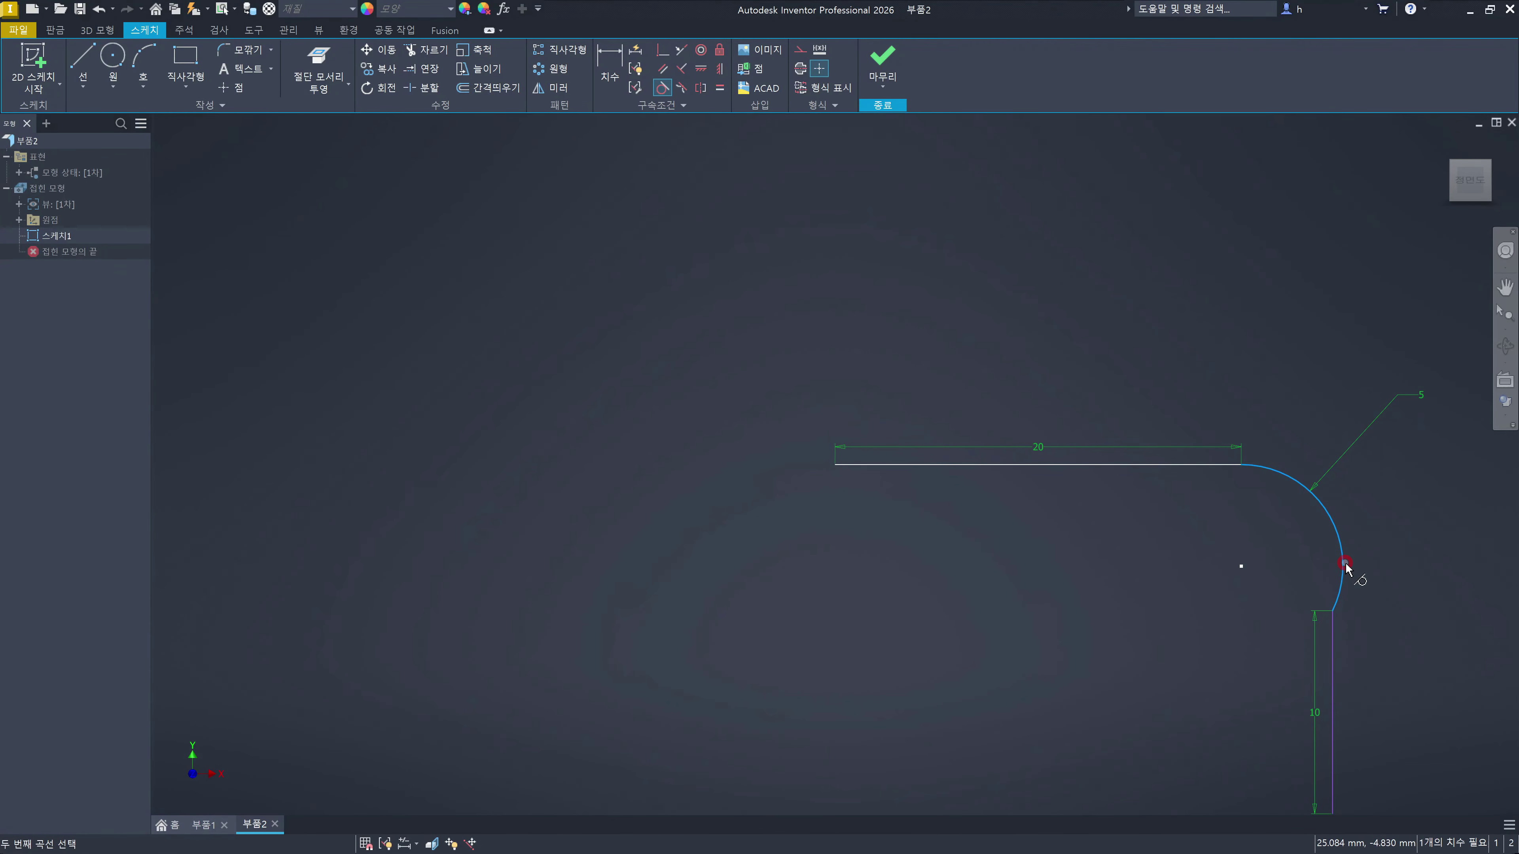
left_click(1331, 658)
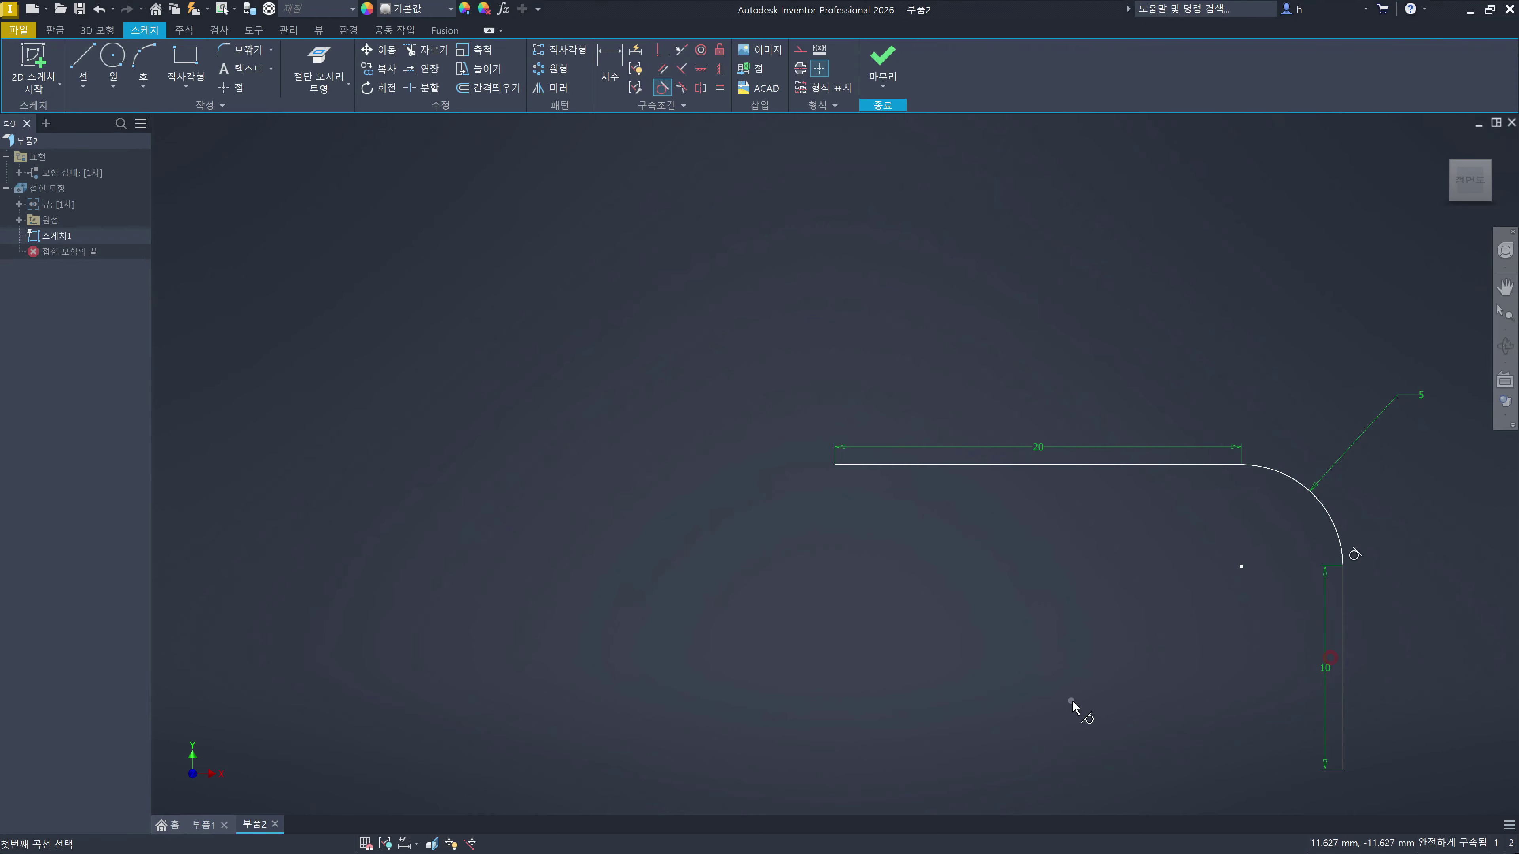
key("Escape")
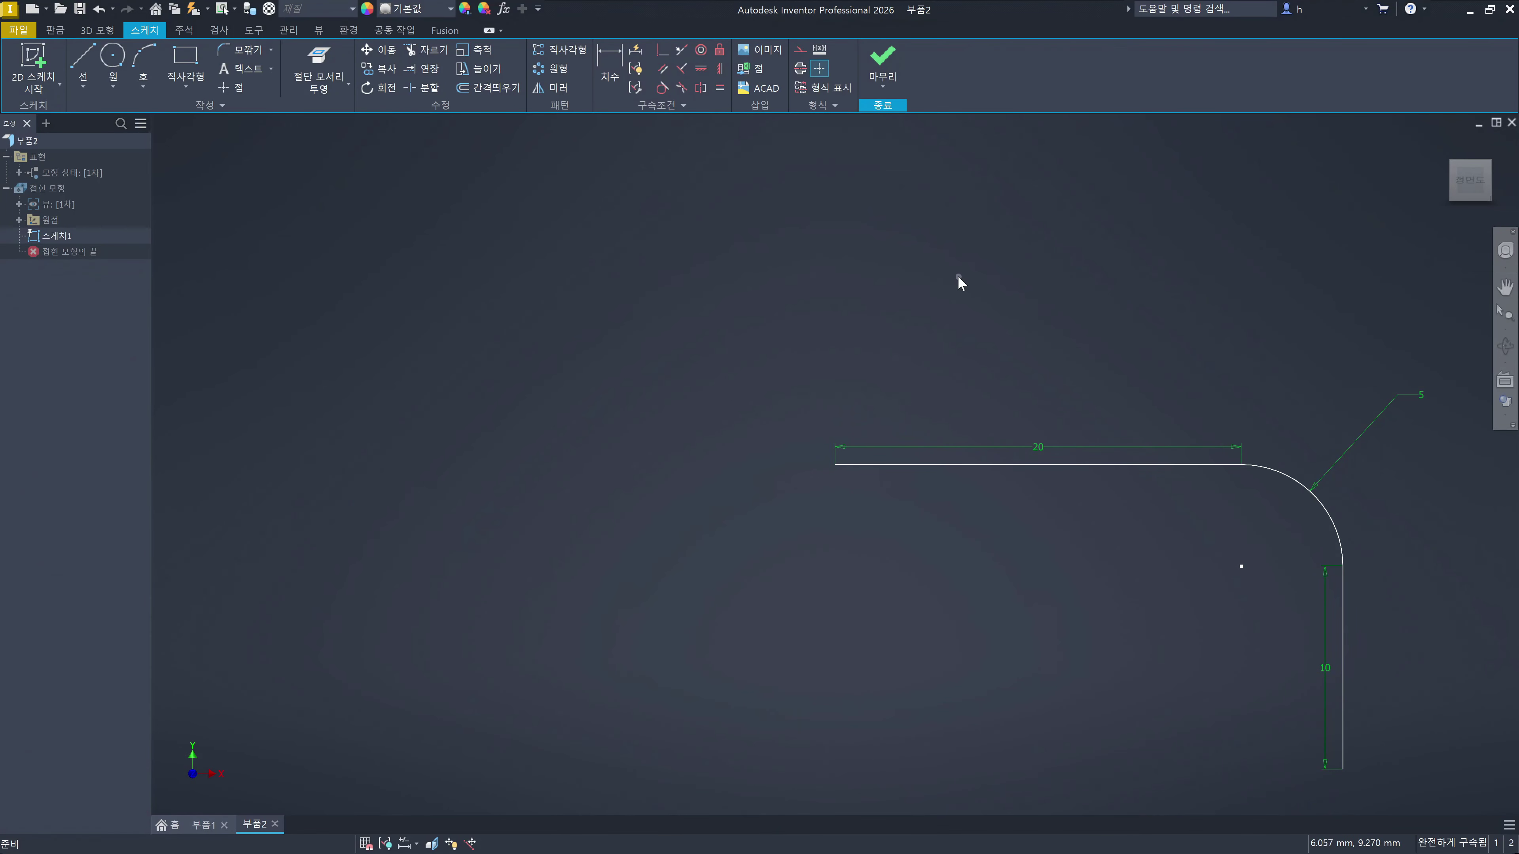
left_click(883, 59)
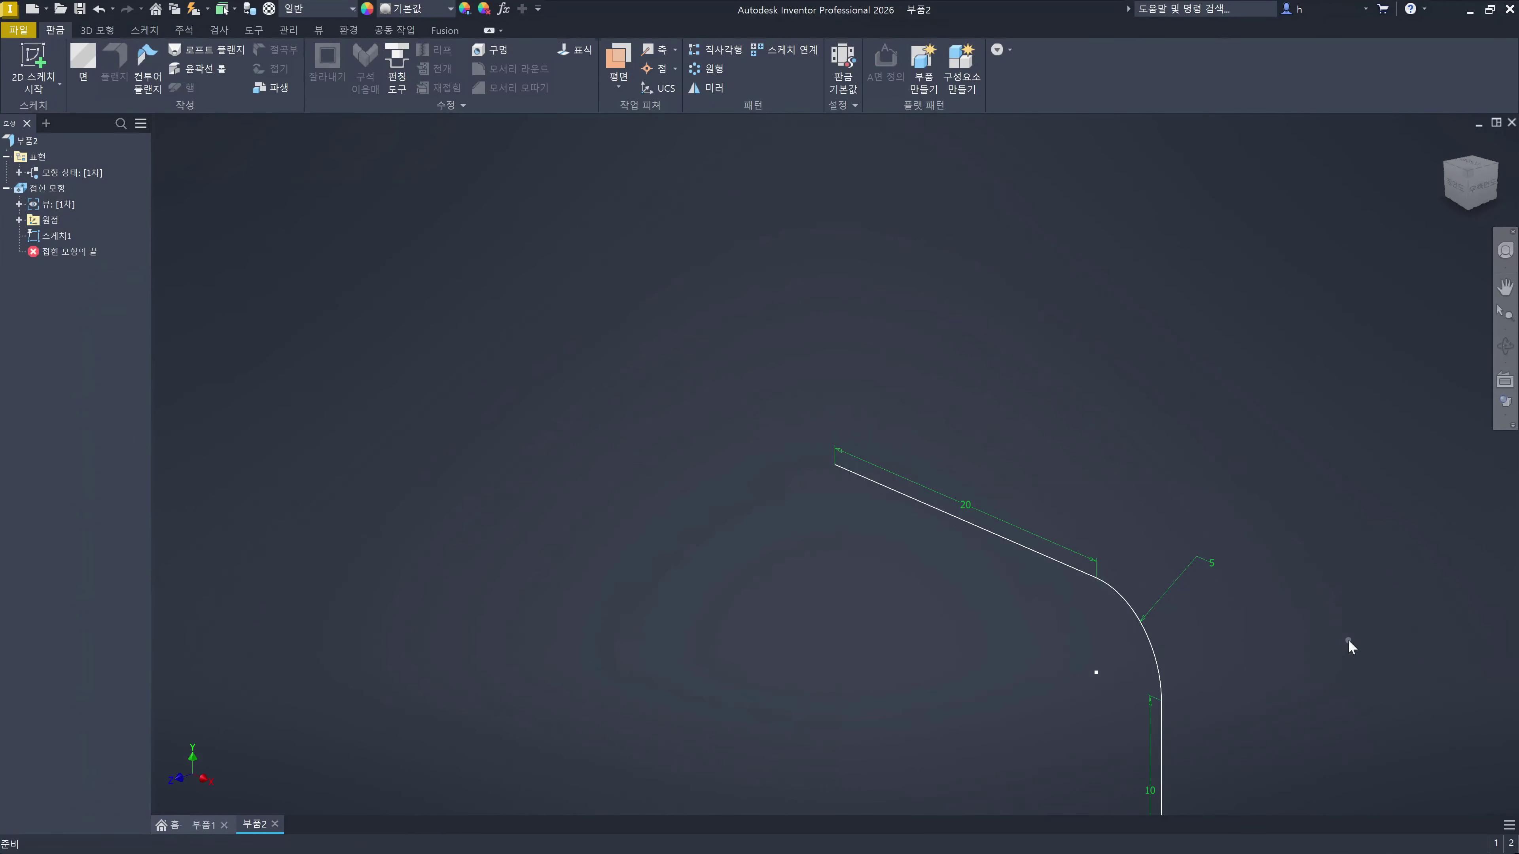
Step: Create a contour flange from the open sketch profile with a distance of 25 mm
middle_click_drag(1348, 640, 1200, 503)
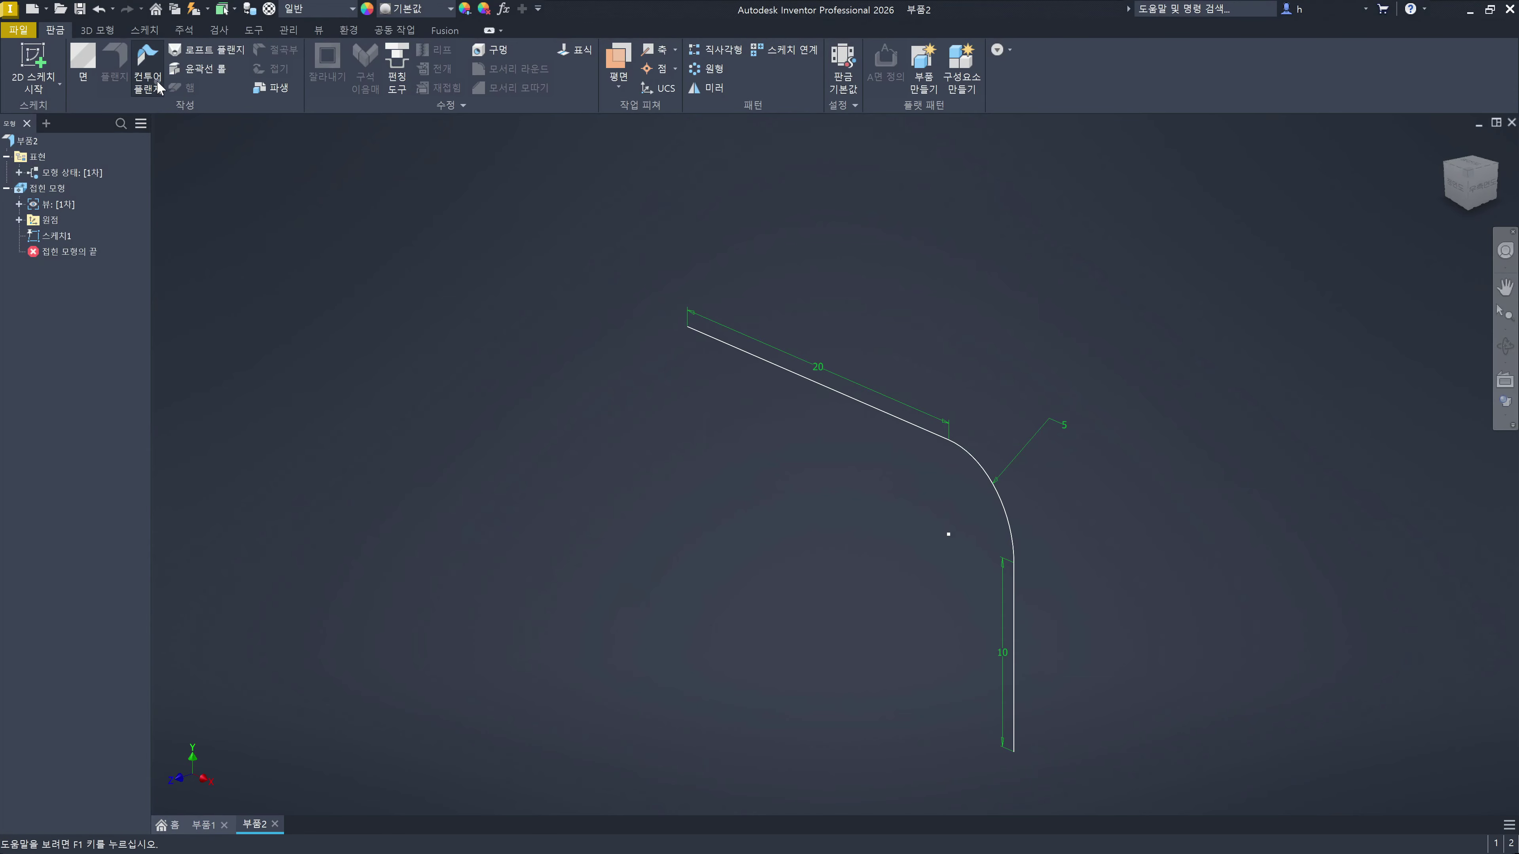
left_click(147, 57)
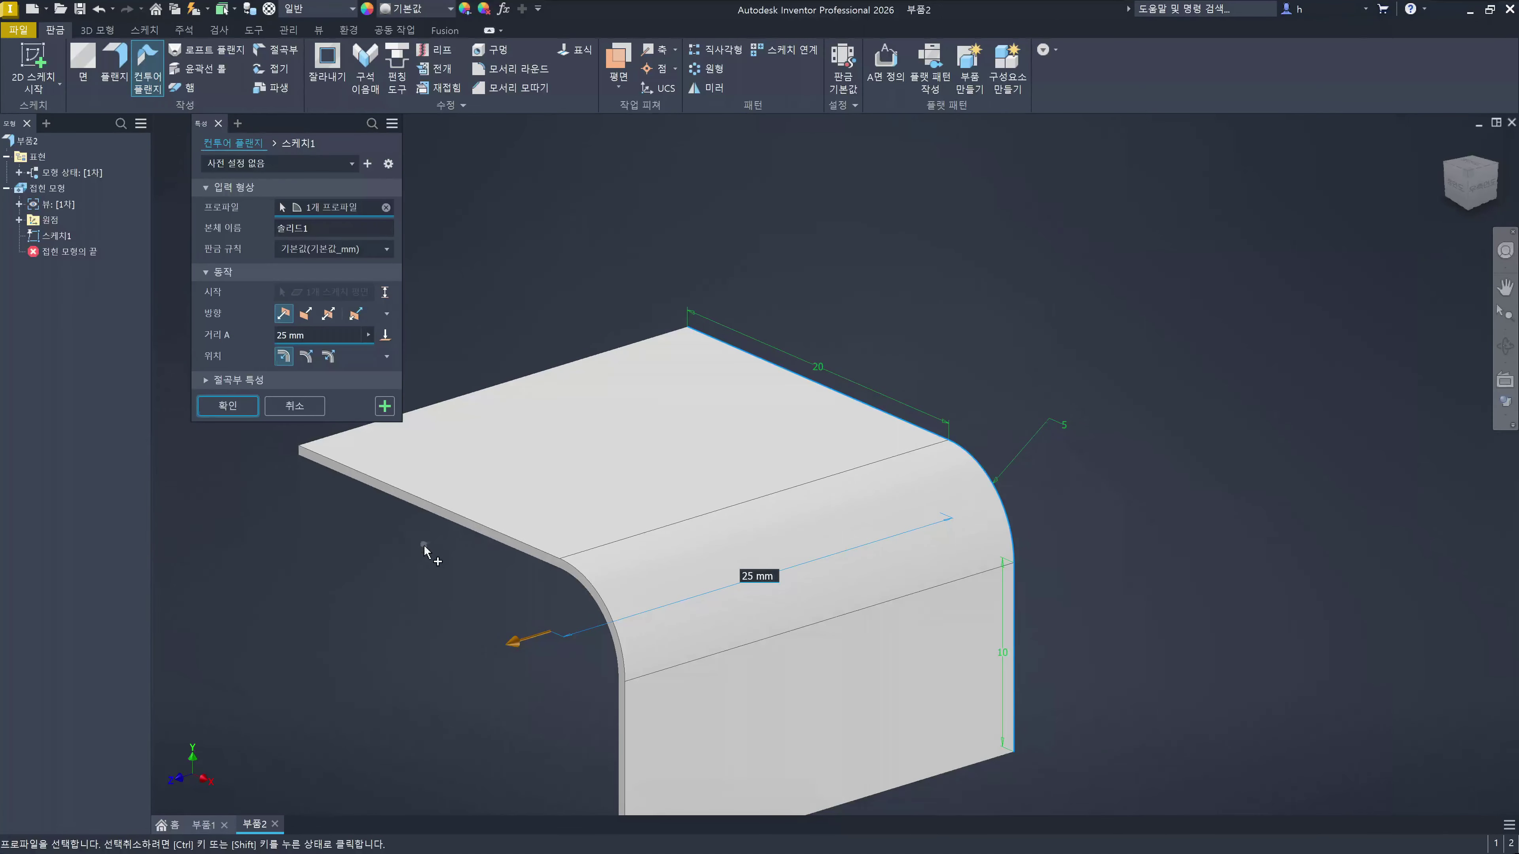
left_click(240, 409)
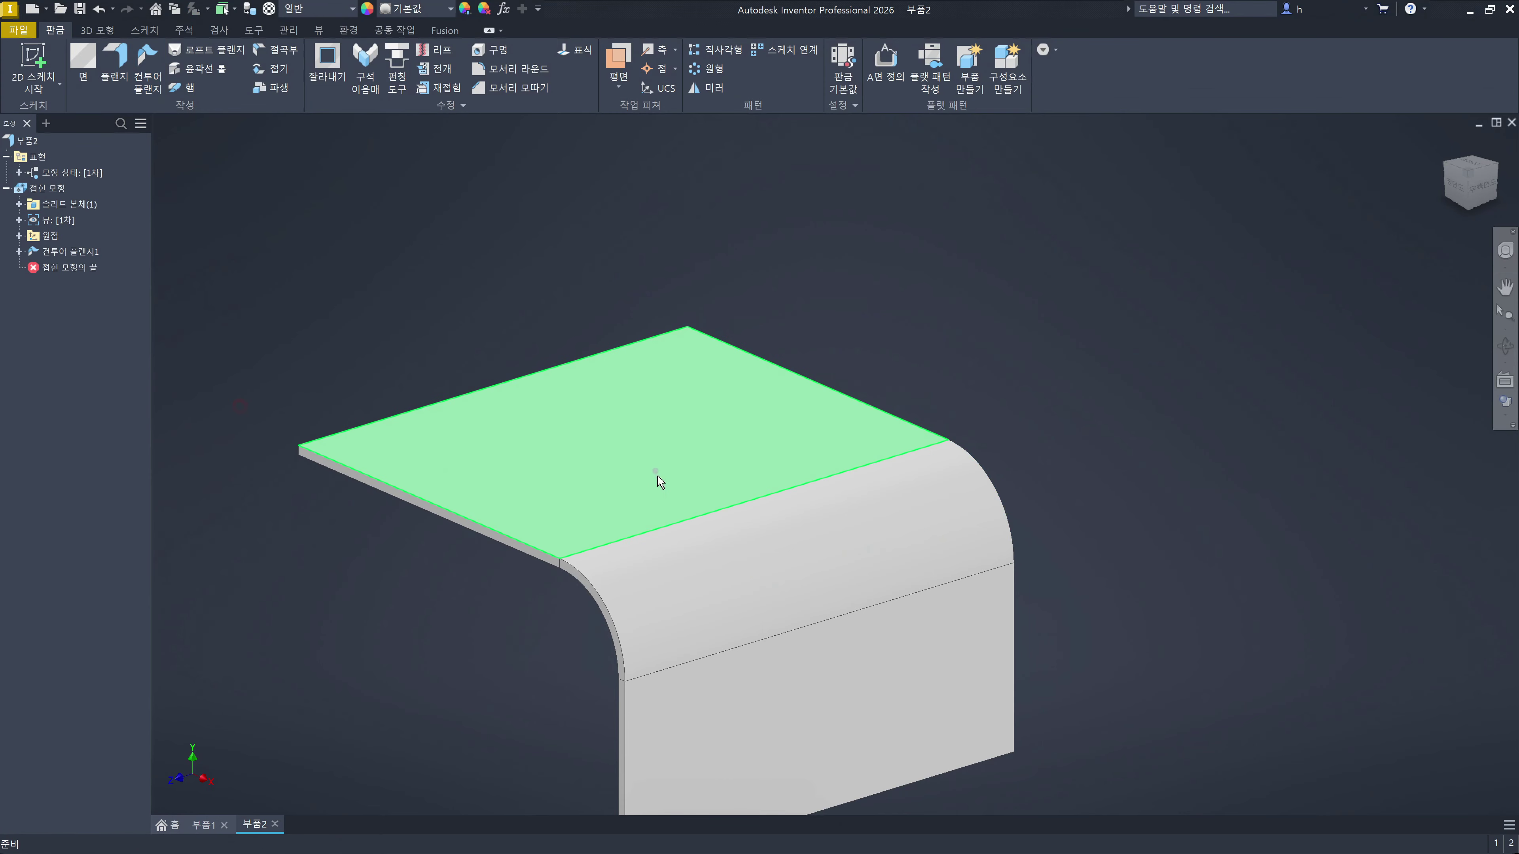
Step: Start a 2D sketch on the flat upper face of the contour flange and return to the home isometric view
left_click(1268, 442)
left_click(667, 436)
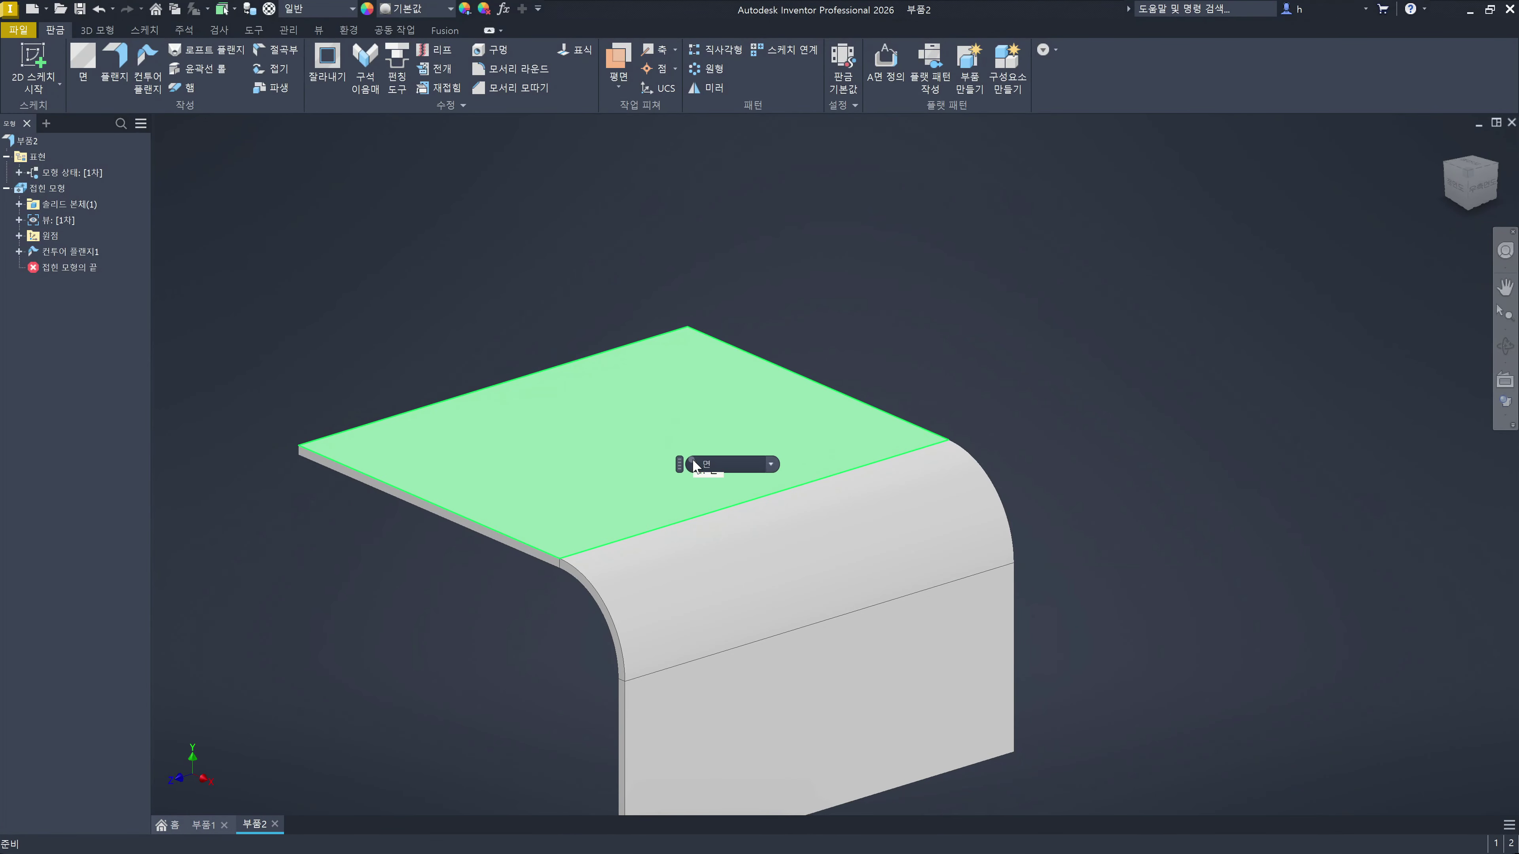
left_click(728, 415)
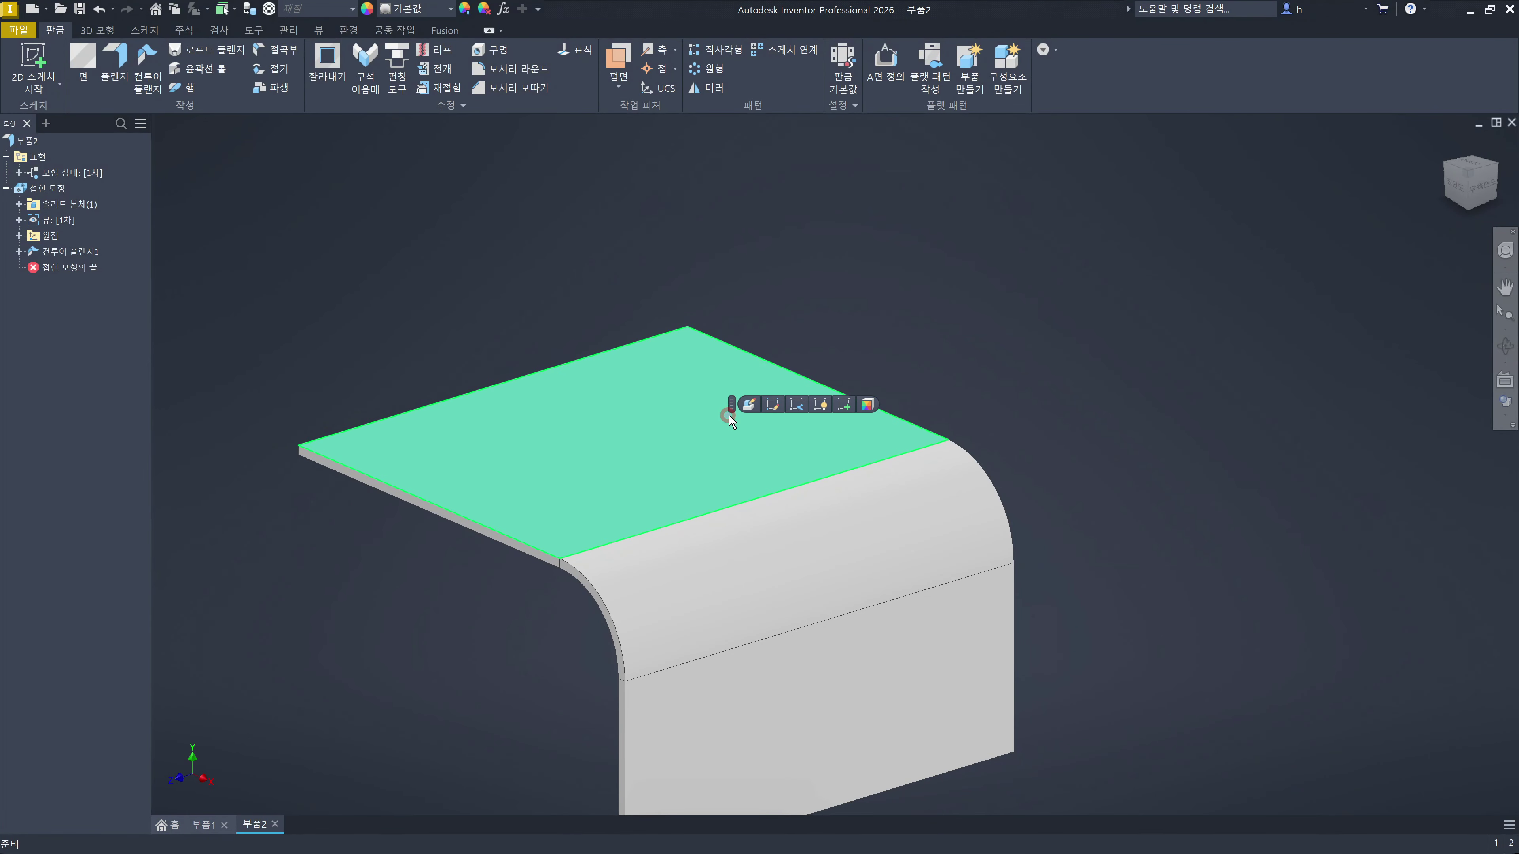
left_click(844, 405)
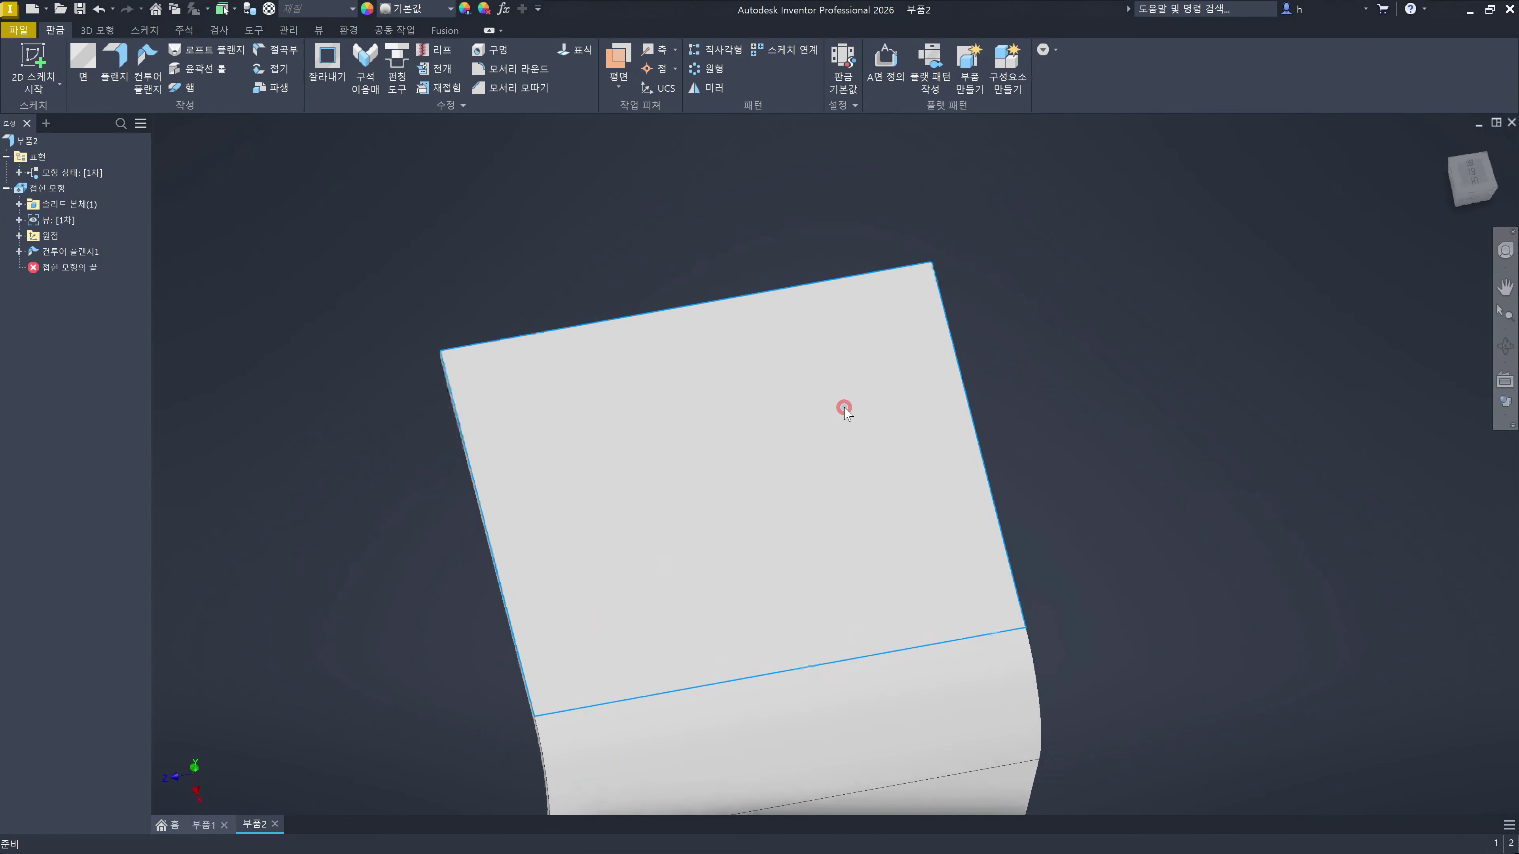
middle_click_drag(1251, 397, 1235, 339)
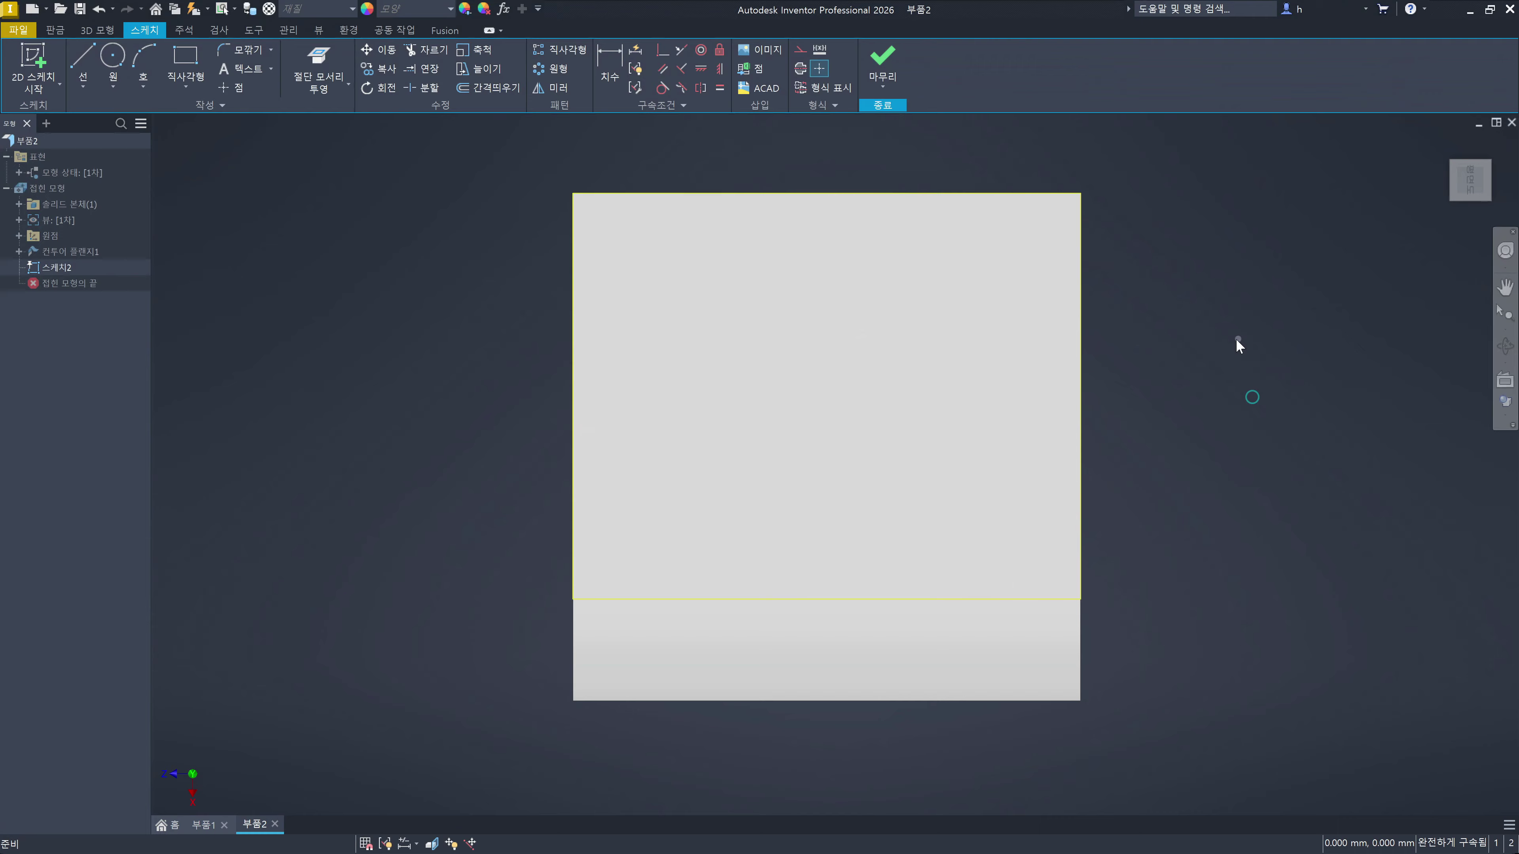
left_click(328, 88)
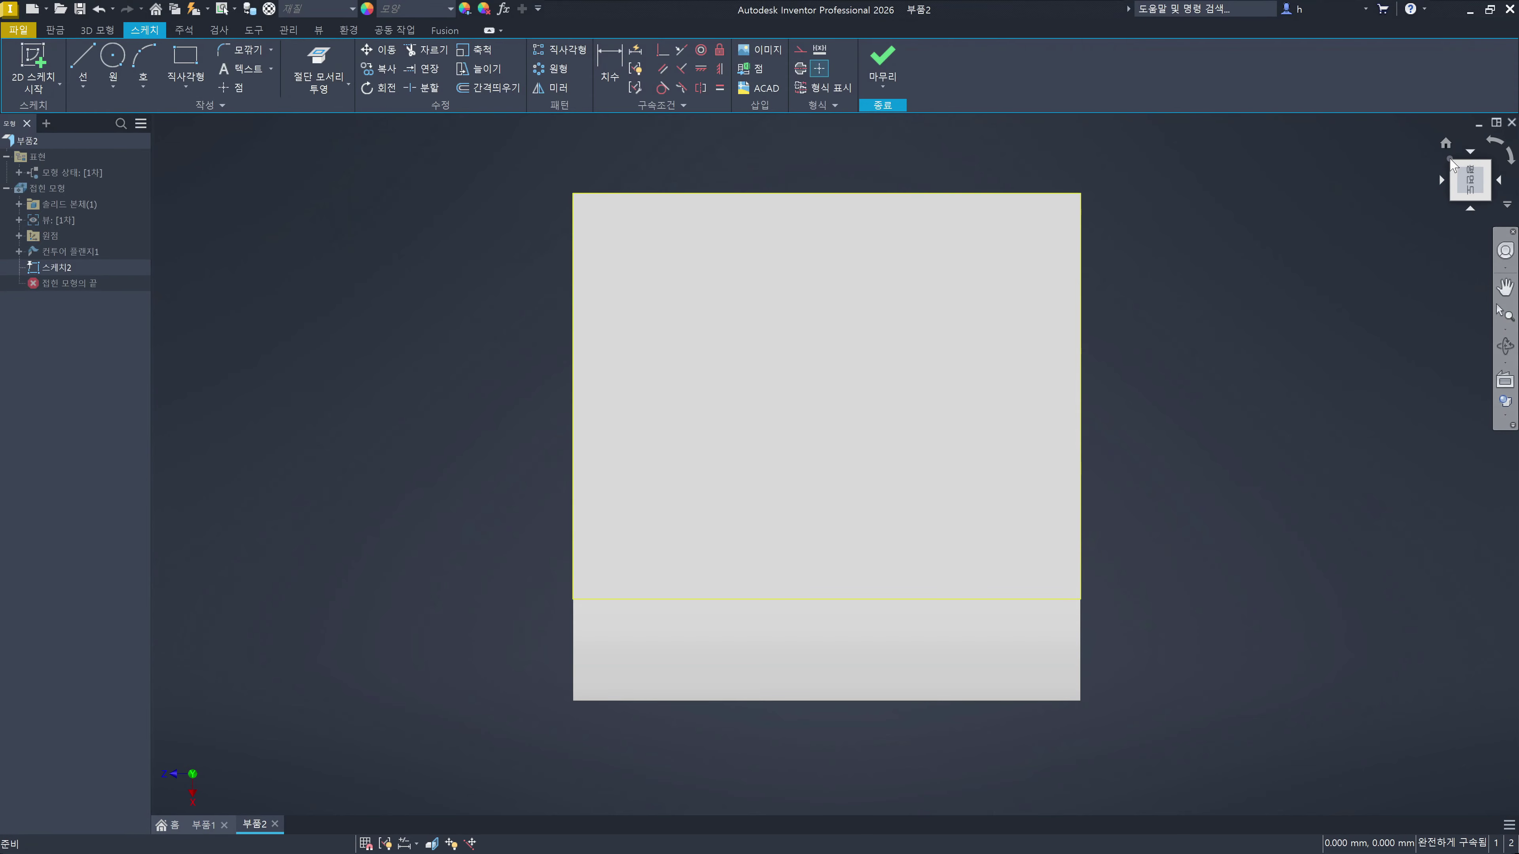
left_click(1445, 144)
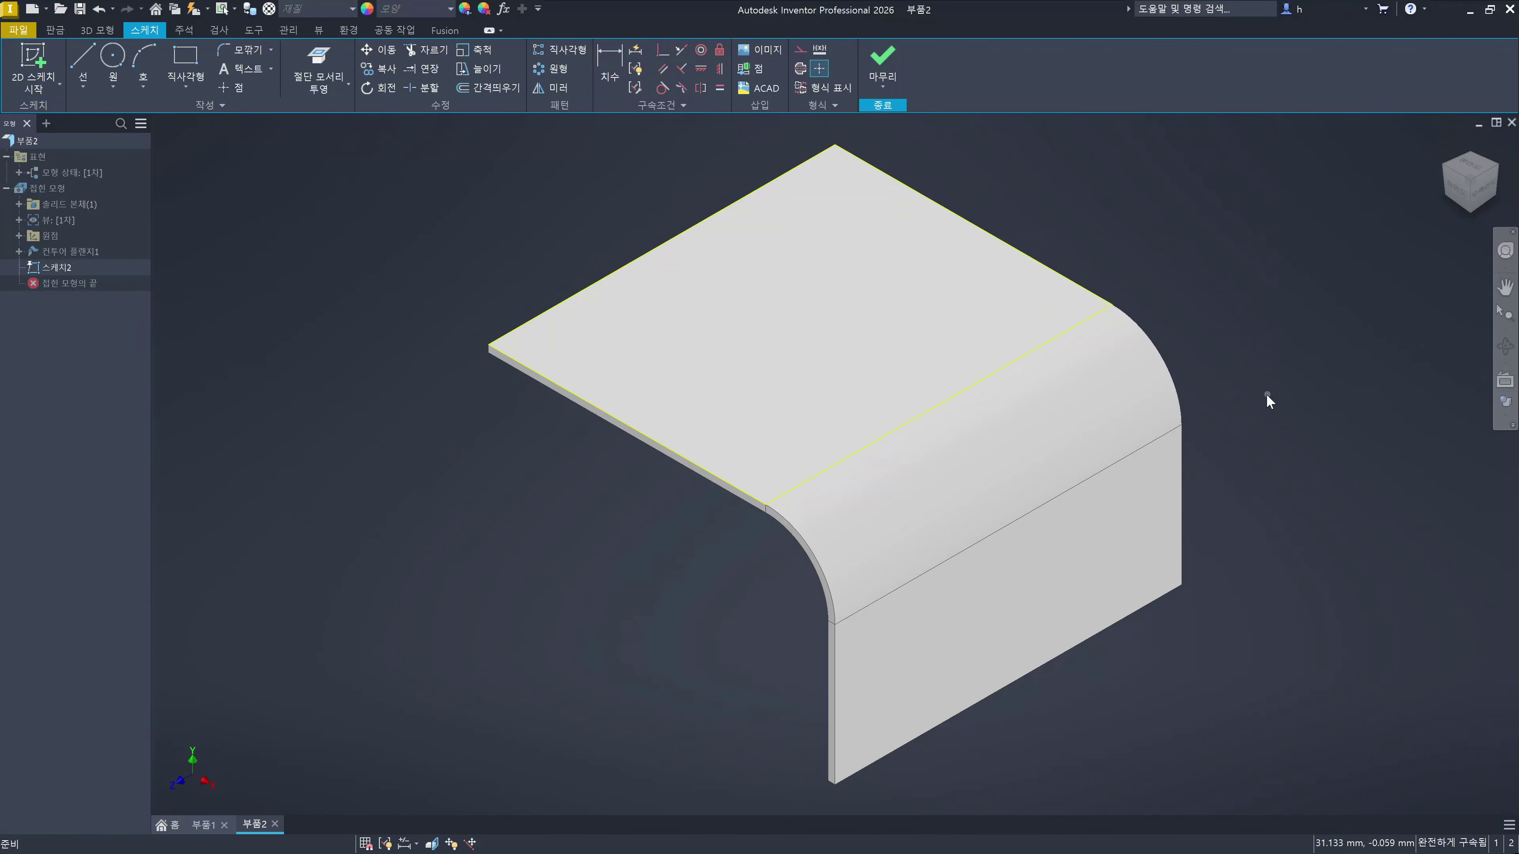
left_click_drag(708, 279, 690, 351)
mouse_move(745, 292)
left_mouse_down()
mouse_move(718, 347)
mouse_move(755, 350)
left_mouse_up()
left_click_drag(812, 323, 772, 426)
left_click_drag(930, 505, 912, 535)
left_click_drag(967, 485, 961, 526)
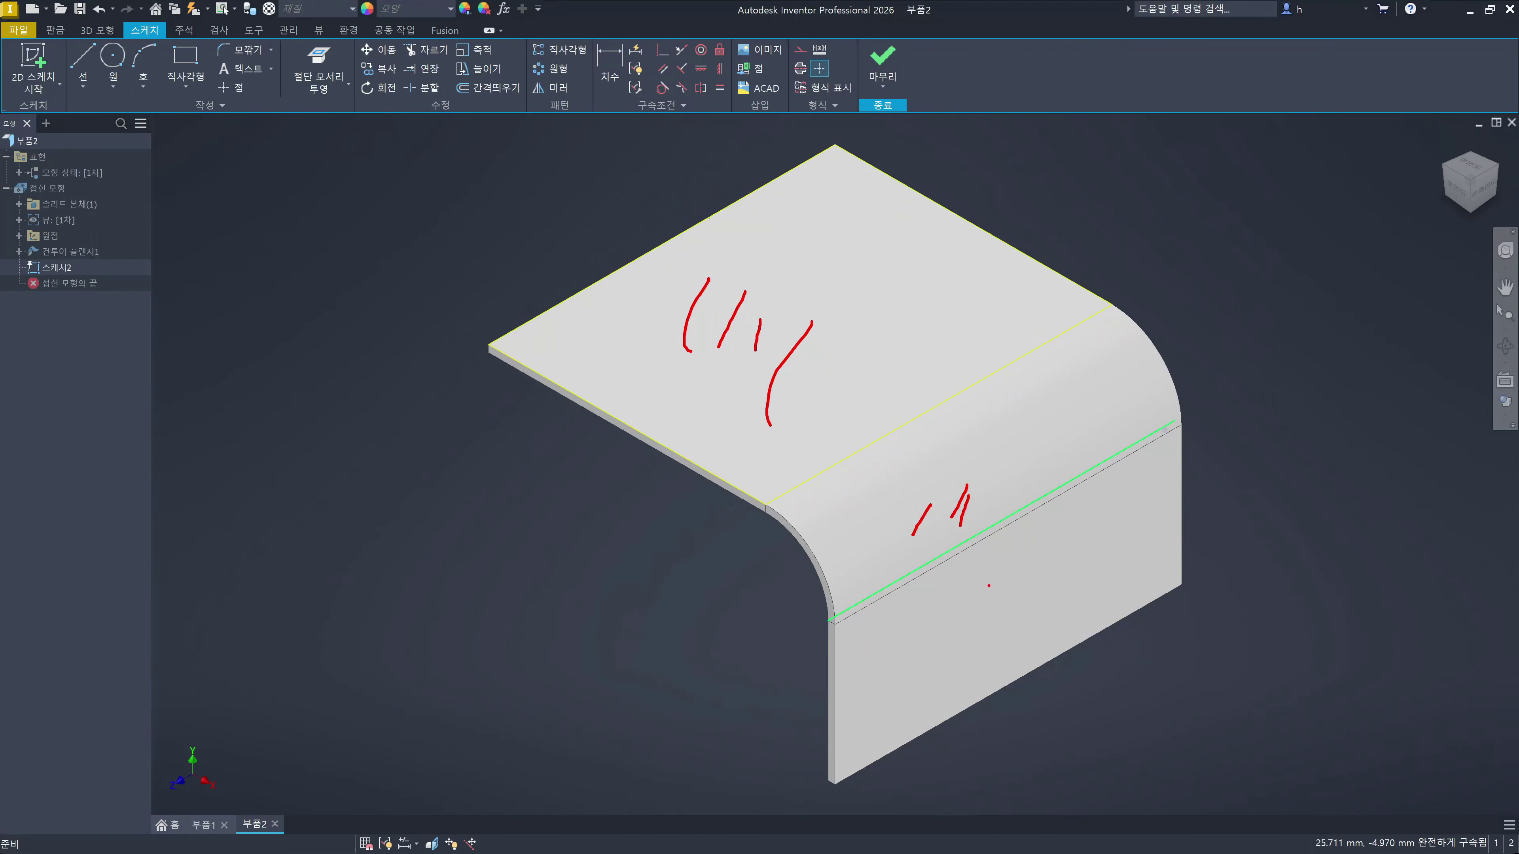
left_click_drag(992, 584, 968, 609)
mouse_move(1025, 567)
left_mouse_down()
mouse_move(1014, 602)
mouse_move(1040, 605)
left_mouse_up()
left_click_drag(1076, 588, 1045, 660)
left_click_drag(485, 338, 1144, 713)
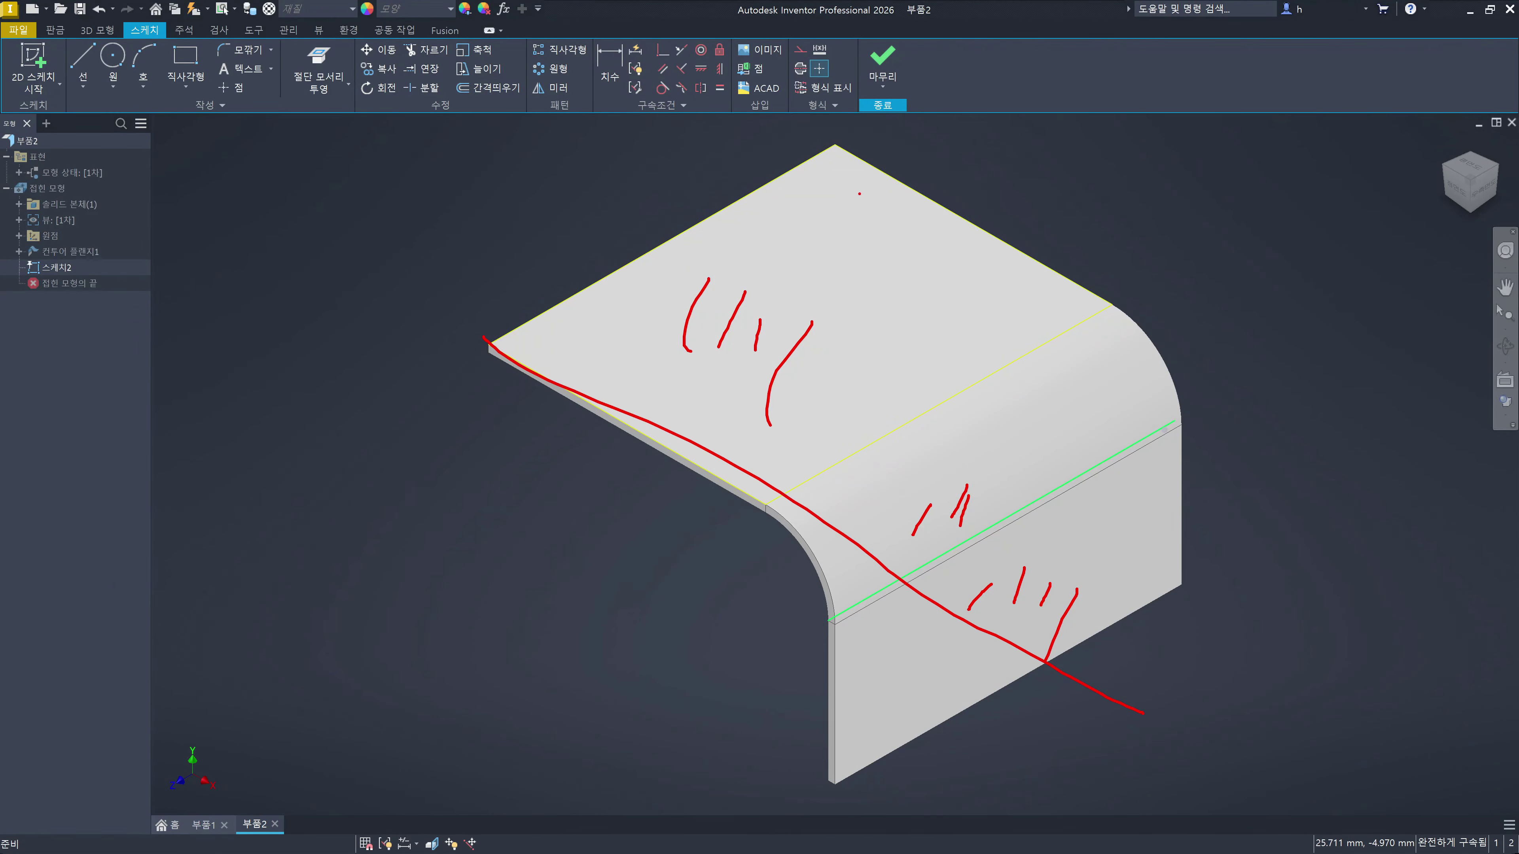
mouse_move(844, 138)
left_mouse_down()
mouse_move(1461, 453)
mouse_move(1204, 742)
left_mouse_up()
mouse_move(986, 451)
left_mouse_down()
mouse_move(1015, 441)
mouse_move(1007, 459)
mouse_move(1038, 437)
mouse_move(1014, 455)
left_mouse_up()
mouse_move(1076, 606)
left_mouse_down()
mouse_move(1020, 616)
mouse_move(1061, 607)
left_mouse_up()
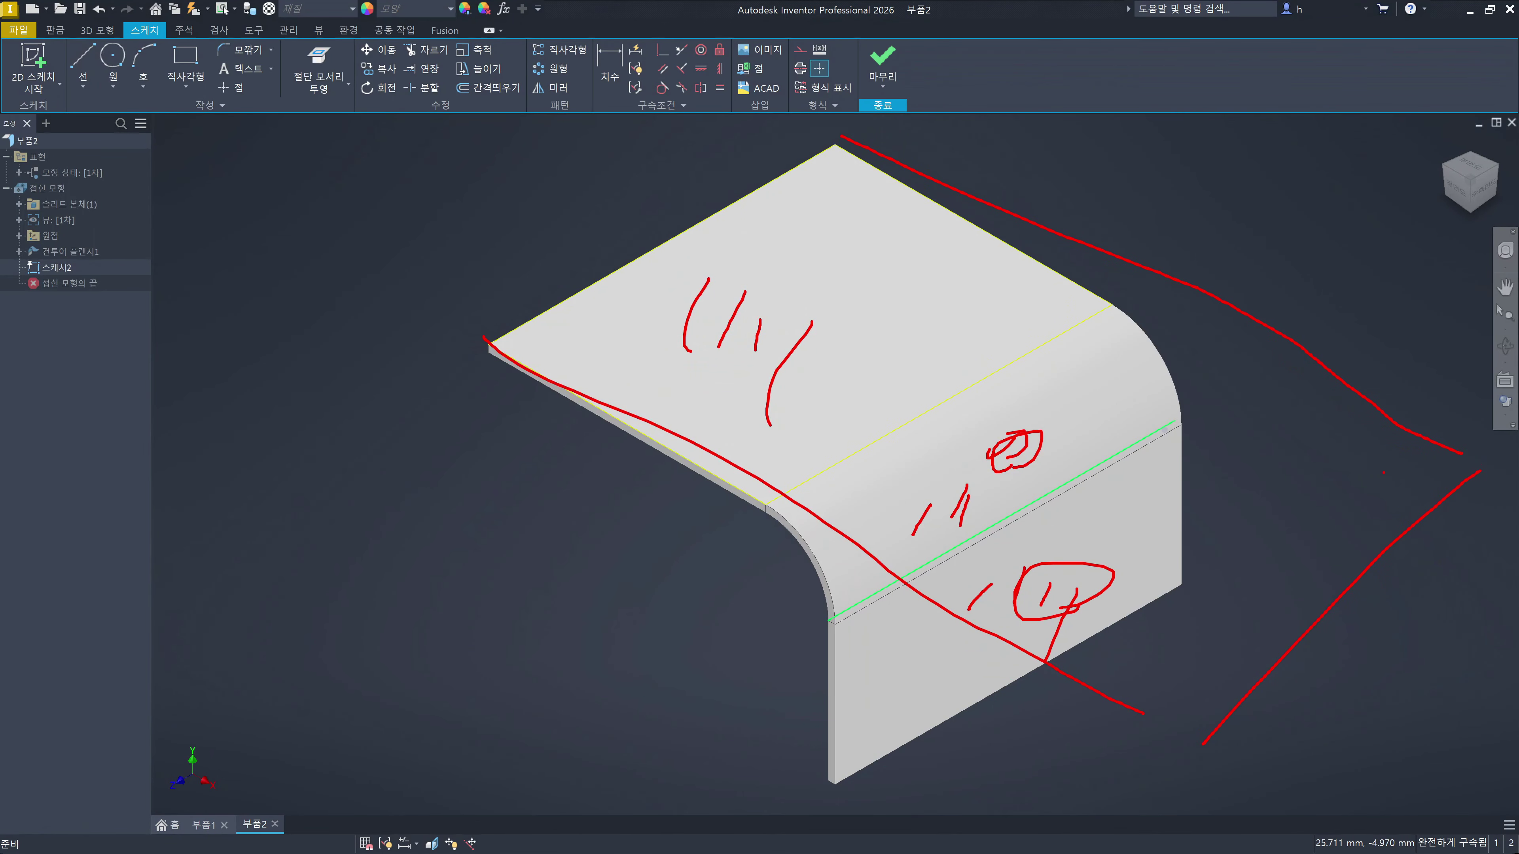
Step: Project the unfolded bend and vertical flange faces into the sketch with Project Flat Pattern, and finish the sketch
left_click(319, 88)
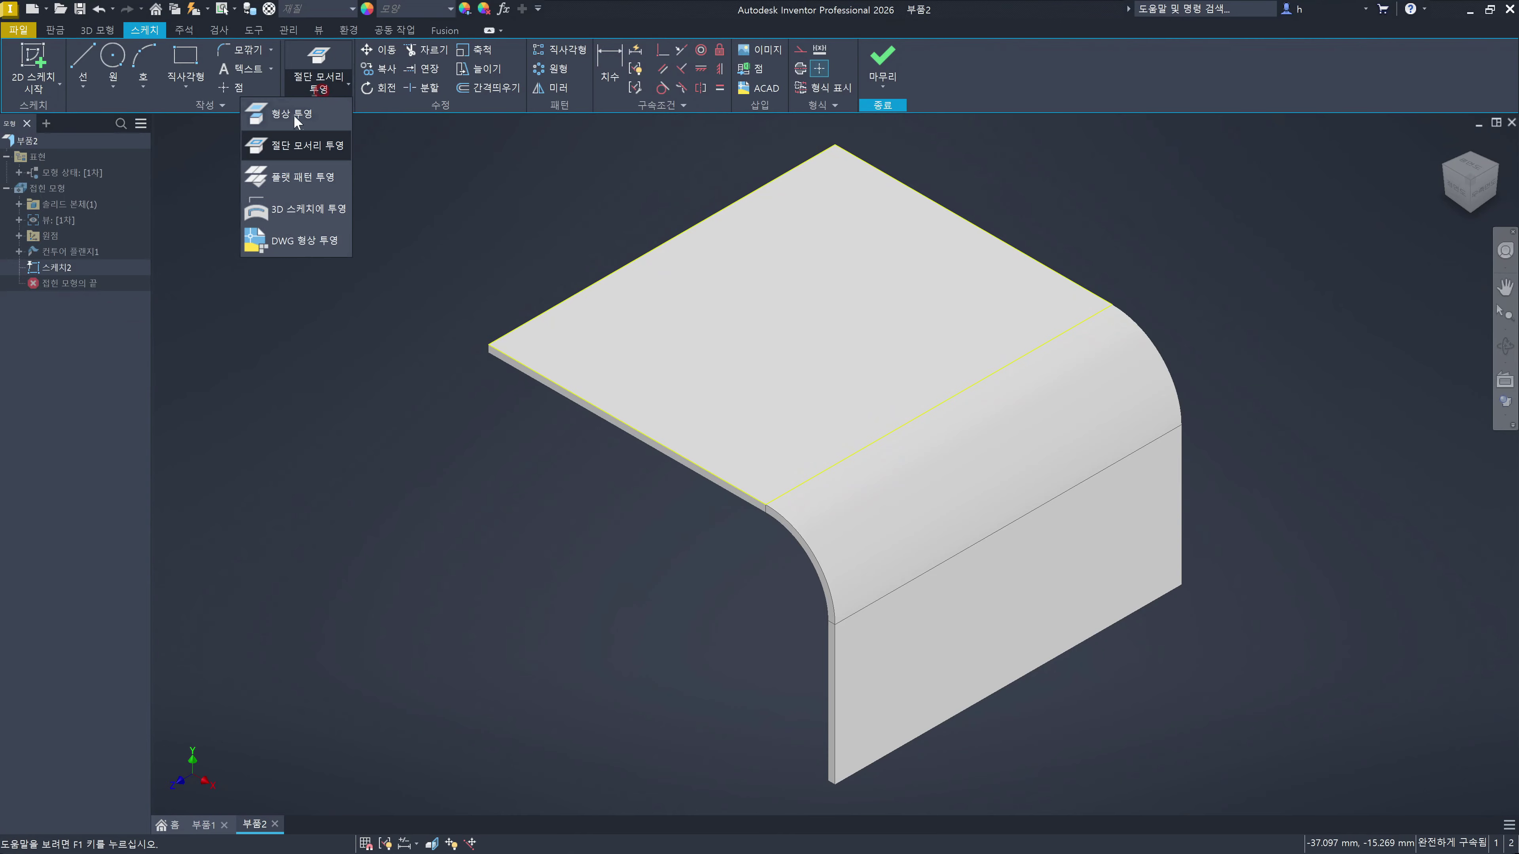
left_click(272, 176)
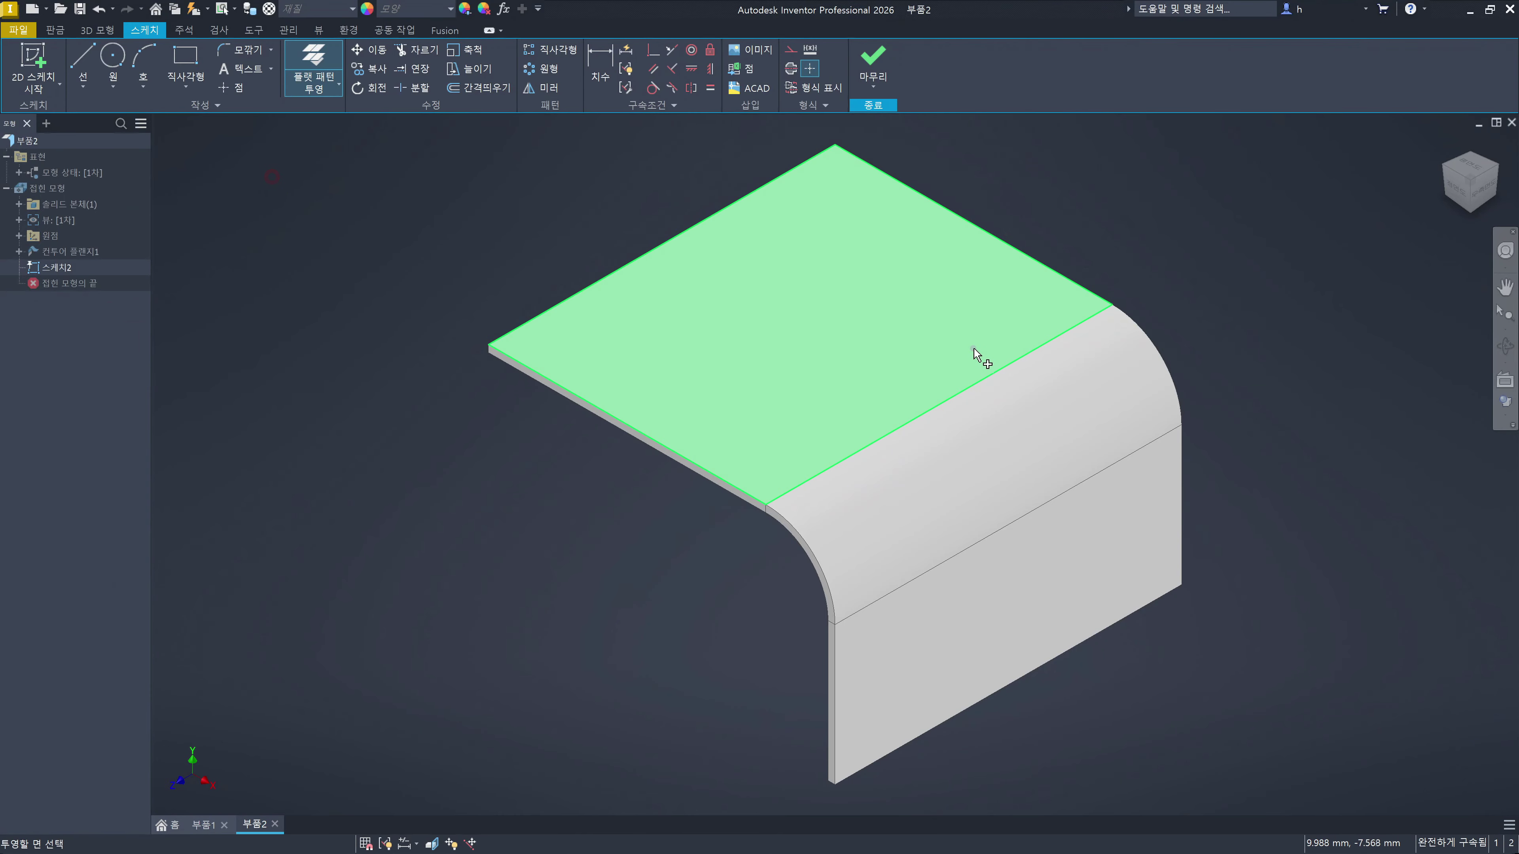
left_click(1005, 474)
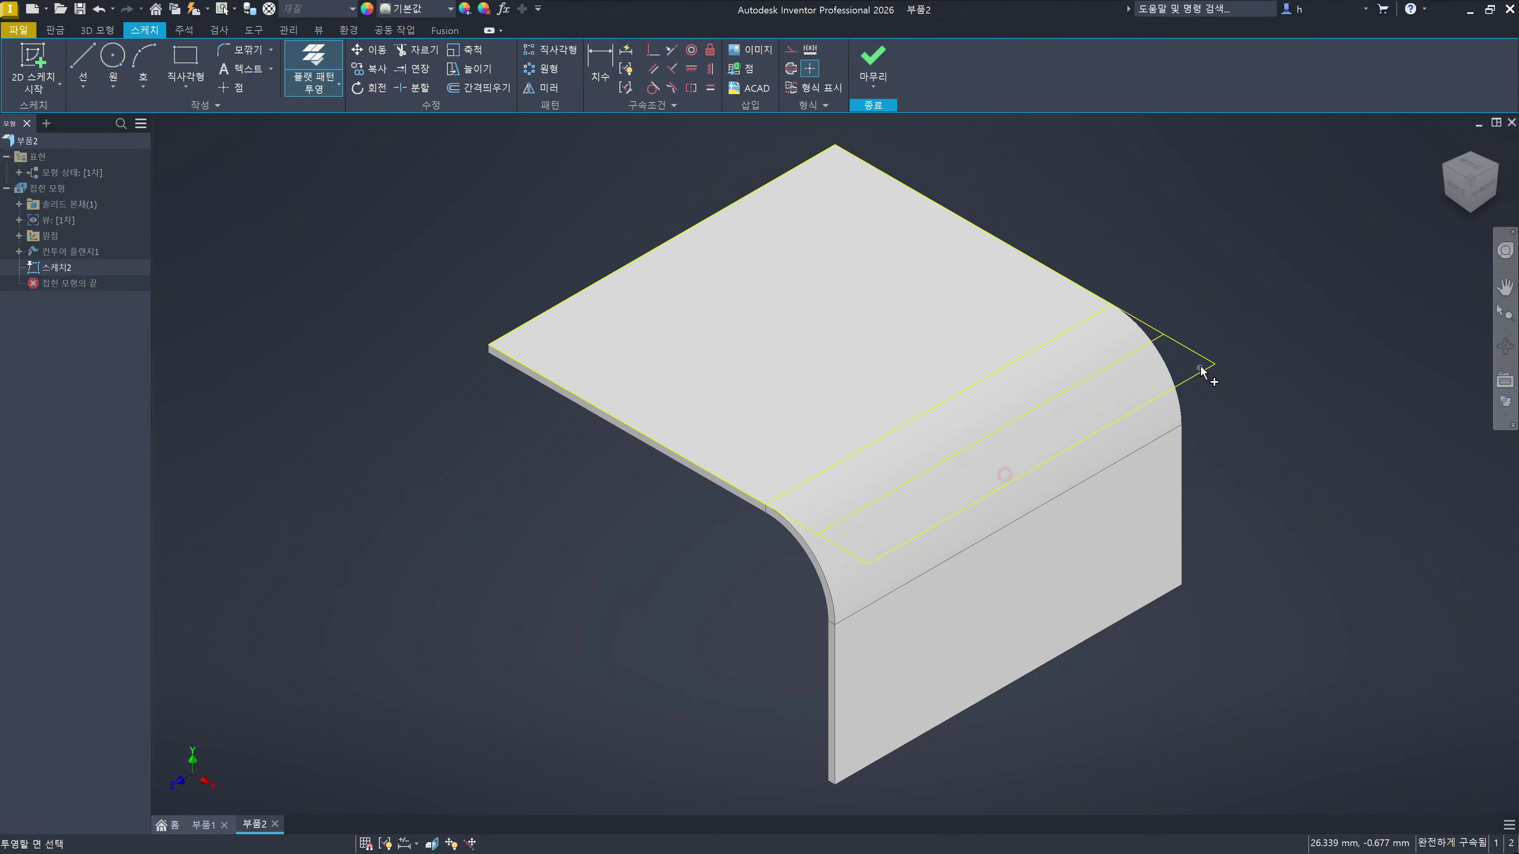
left_click(1093, 561)
left_click(873, 60)
Step: Hide the solid body so only the projected flat pattern outline remains, and reopen that sketch for editing
key("F4")
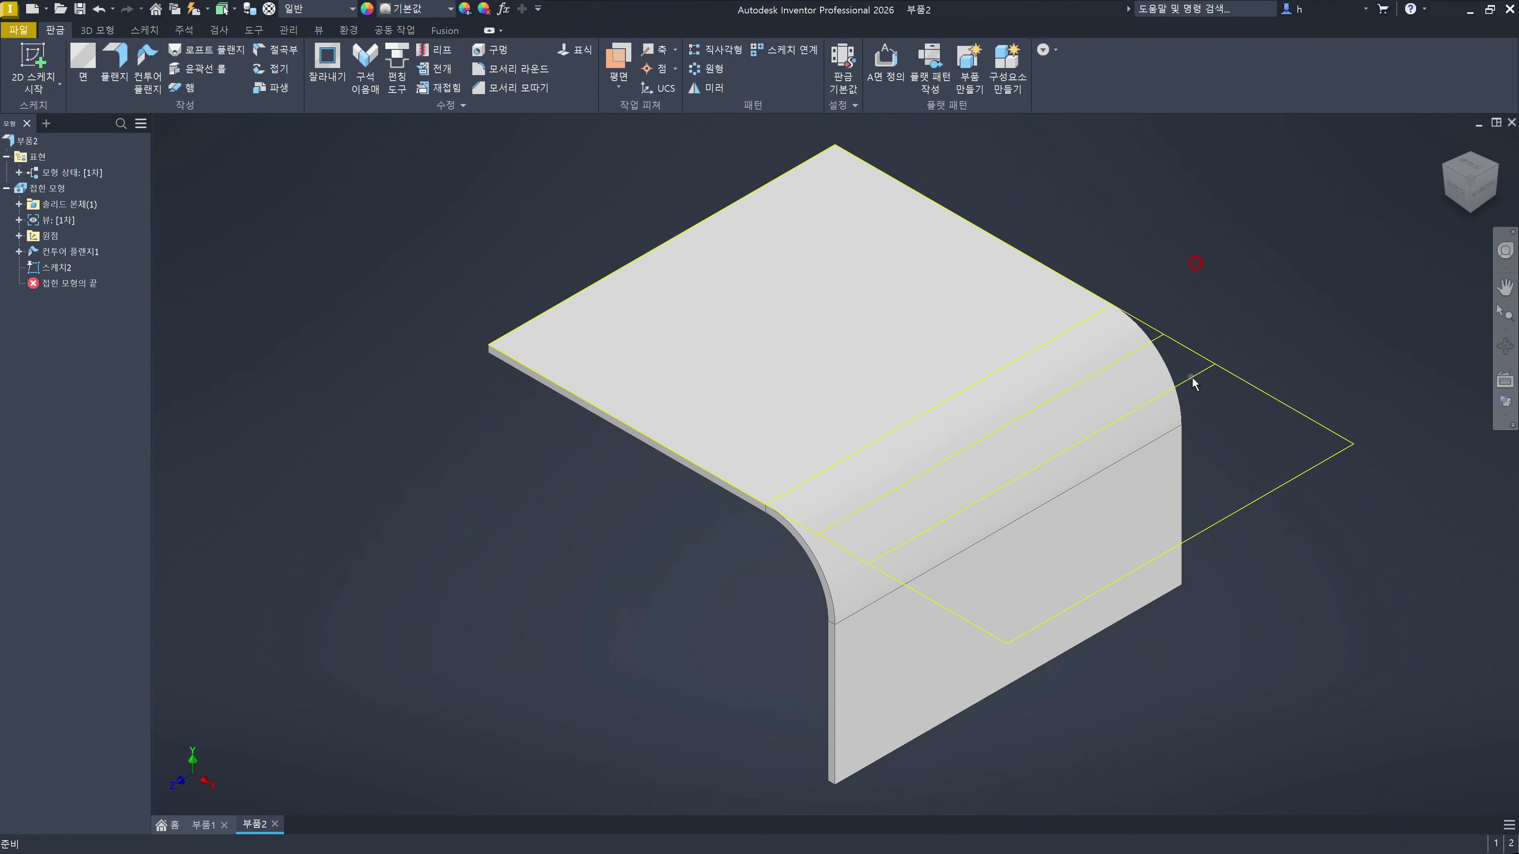
left_click_drag(1176, 492, 1044, 512)
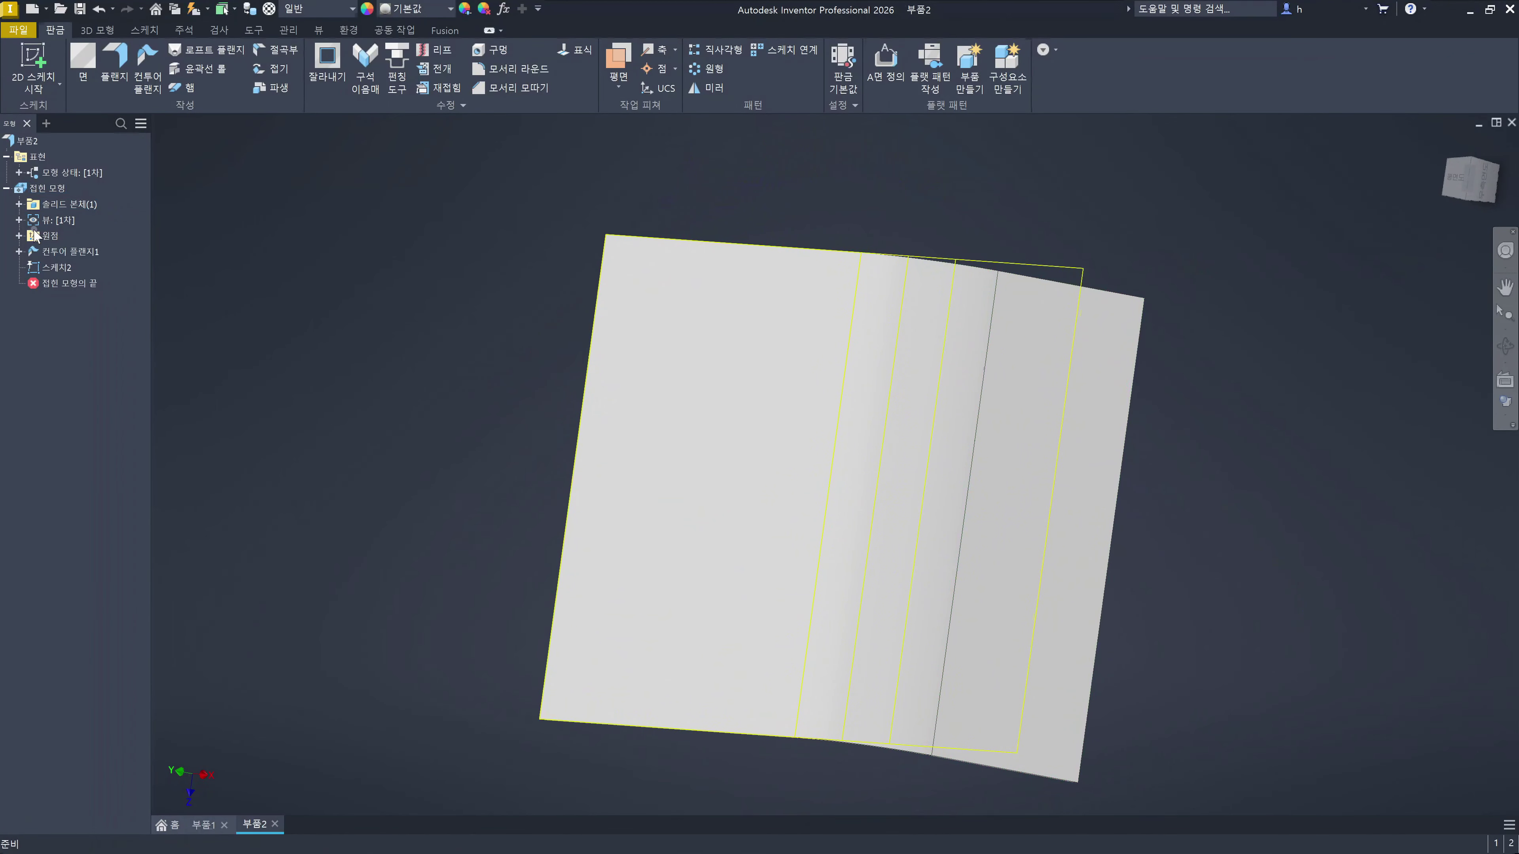
left_click(18, 204)
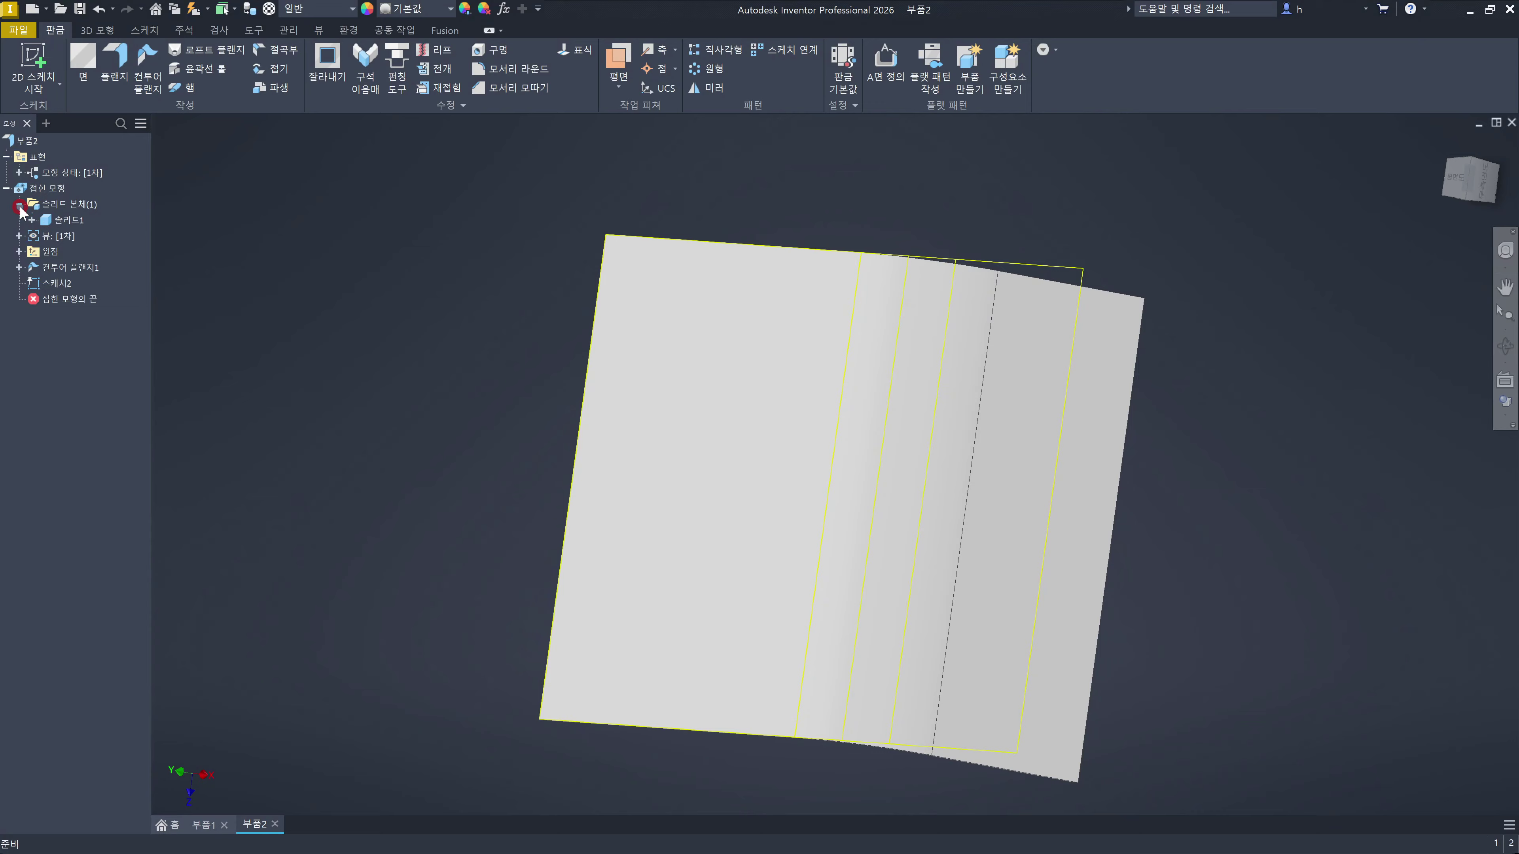
left_click(69, 221)
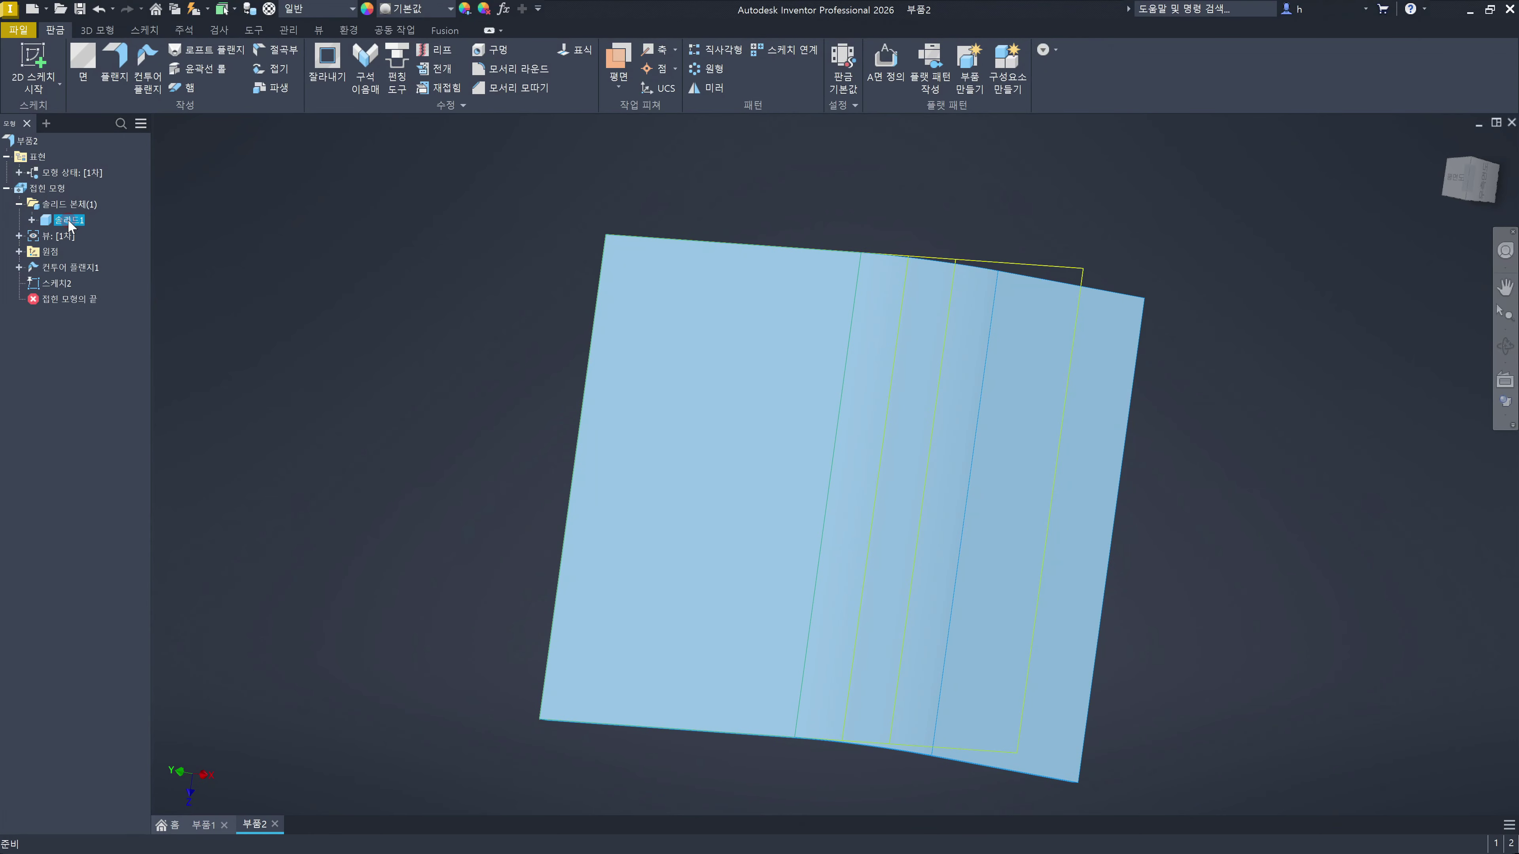
key("alt+v")
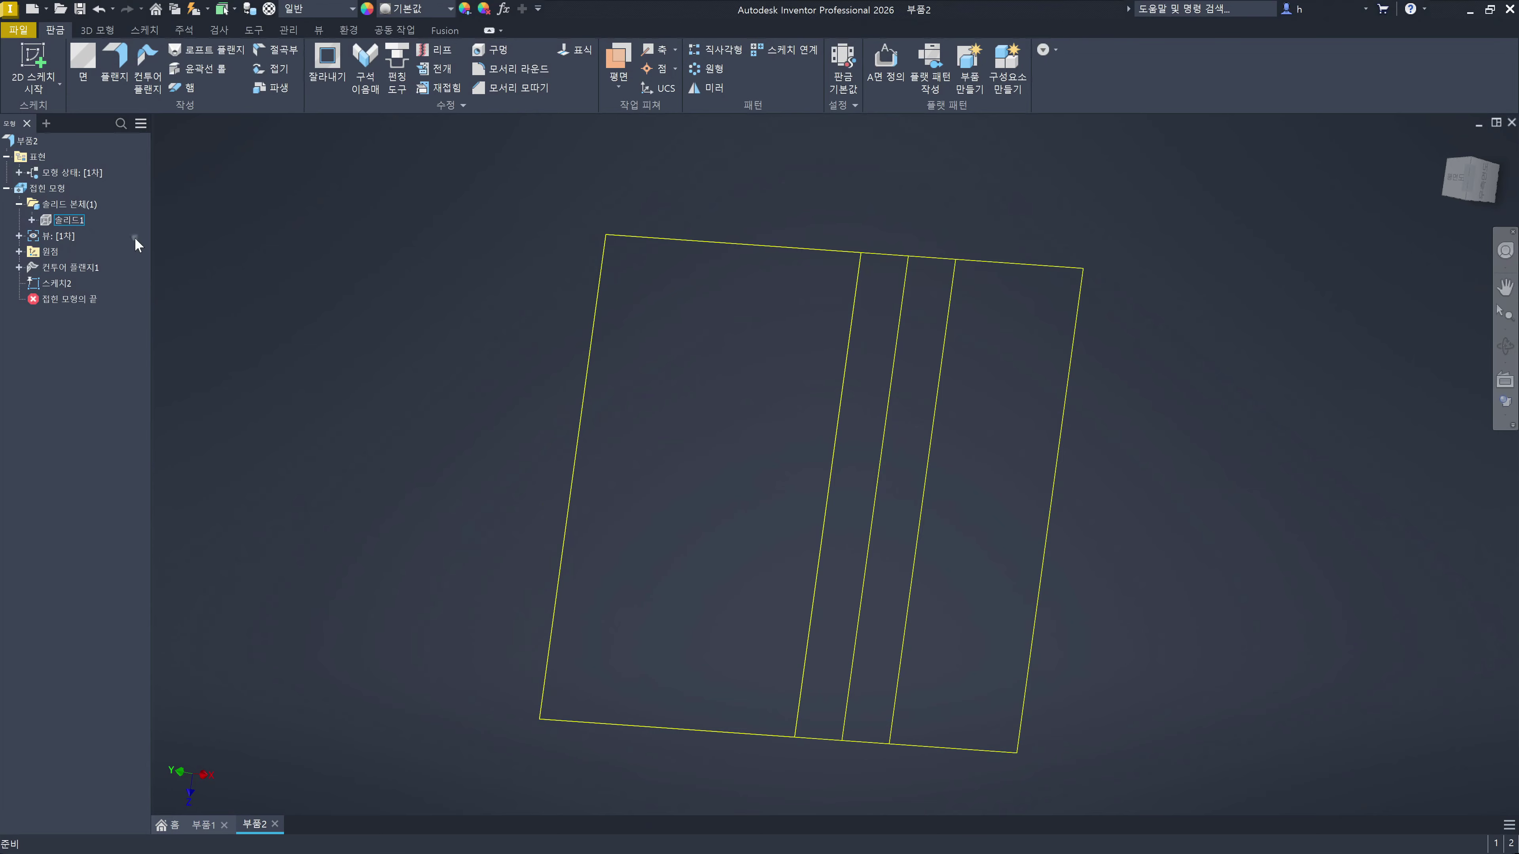
left_click(552, 456)
double_click(57, 285)
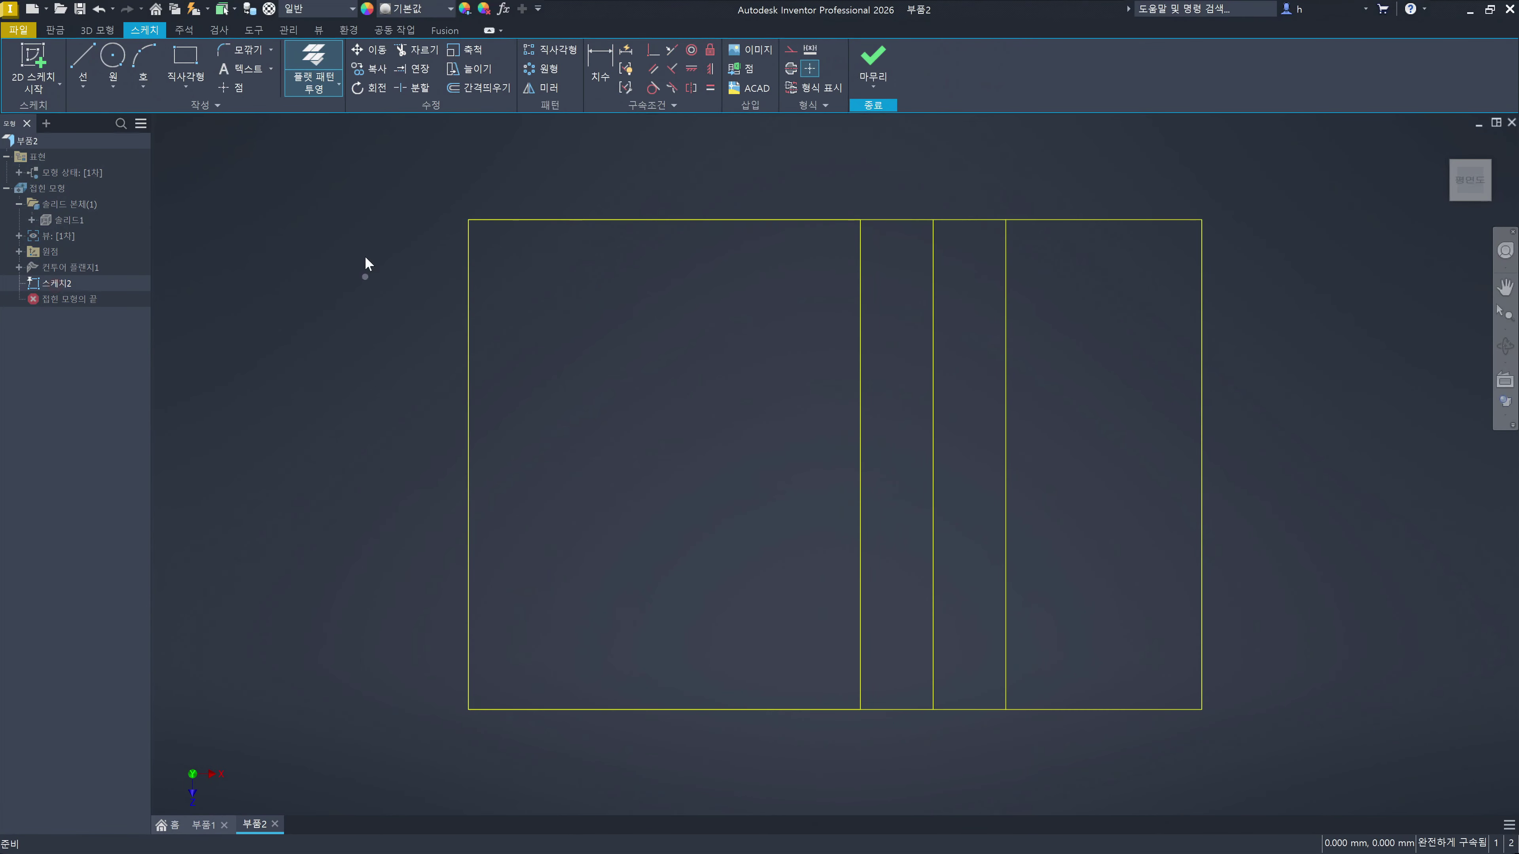
Step: Close the sheet metal part 부품2 without saving, leaving the open flat pattern sketch
left_click(302, 85)
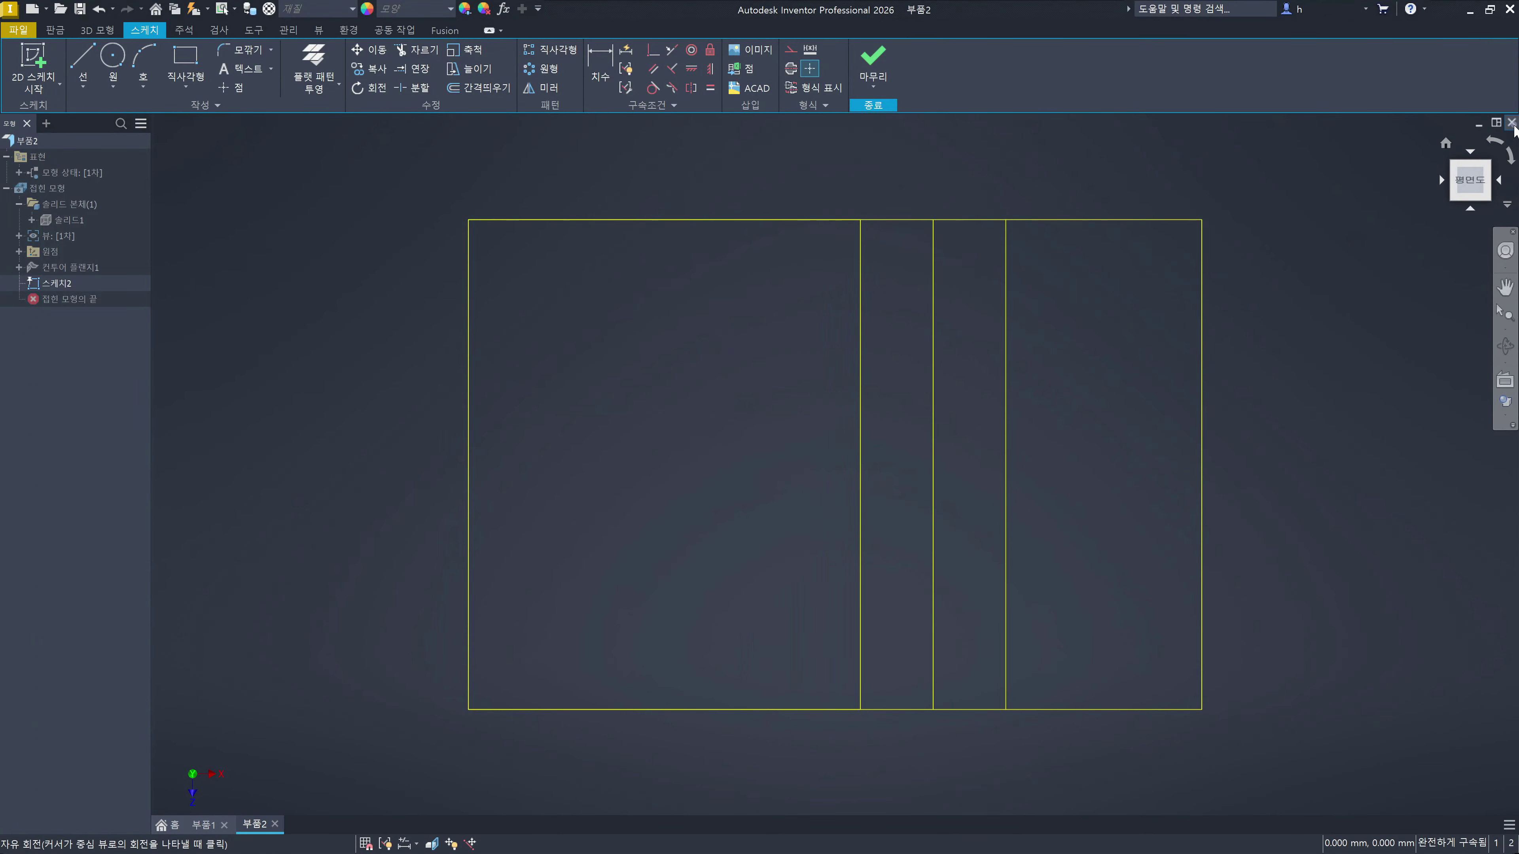
left_click(1511, 123)
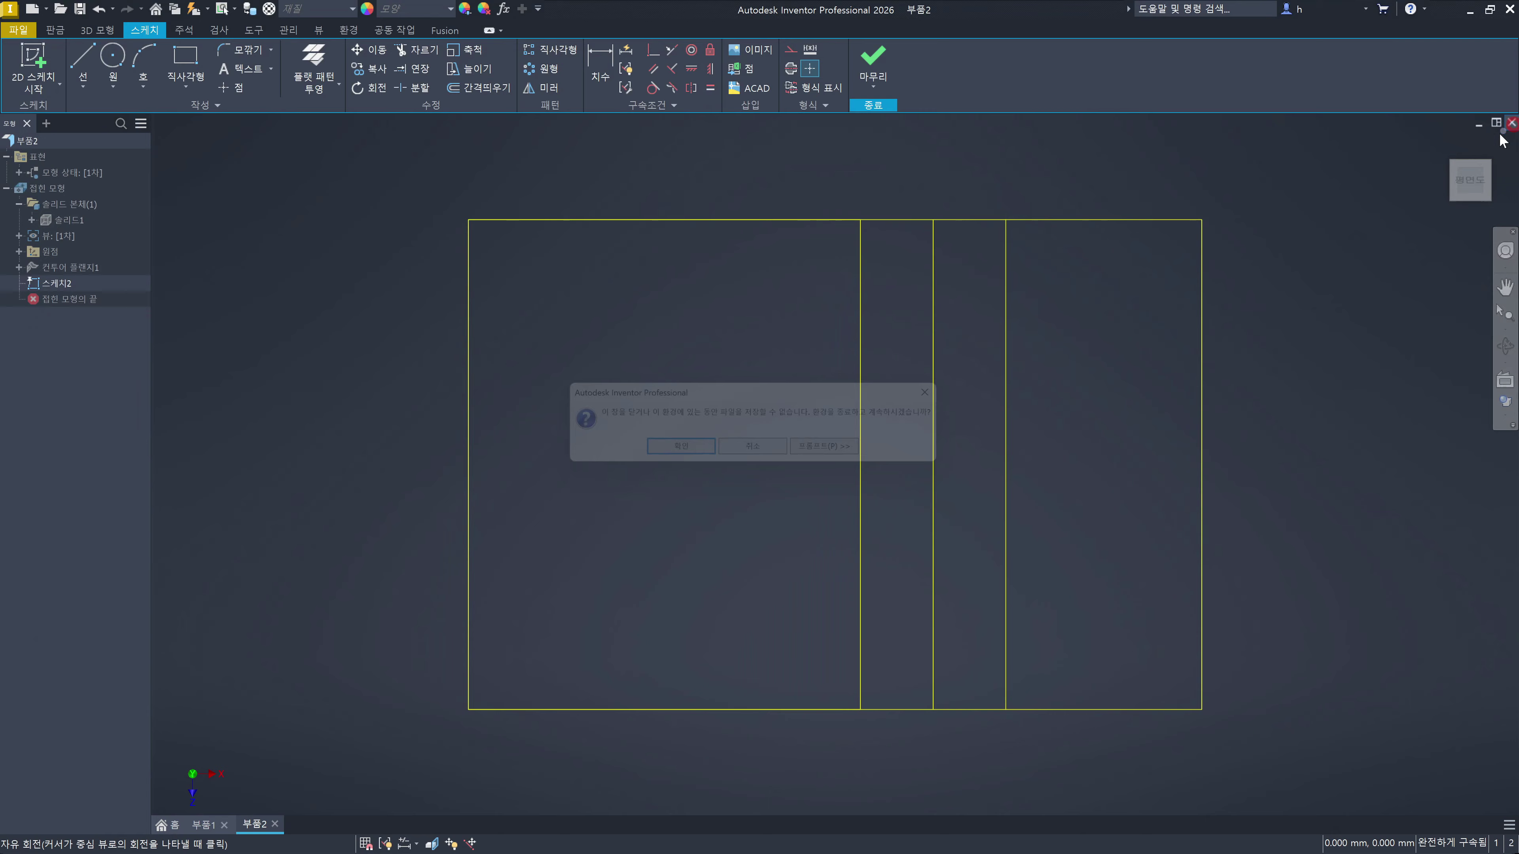
left_click(688, 450)
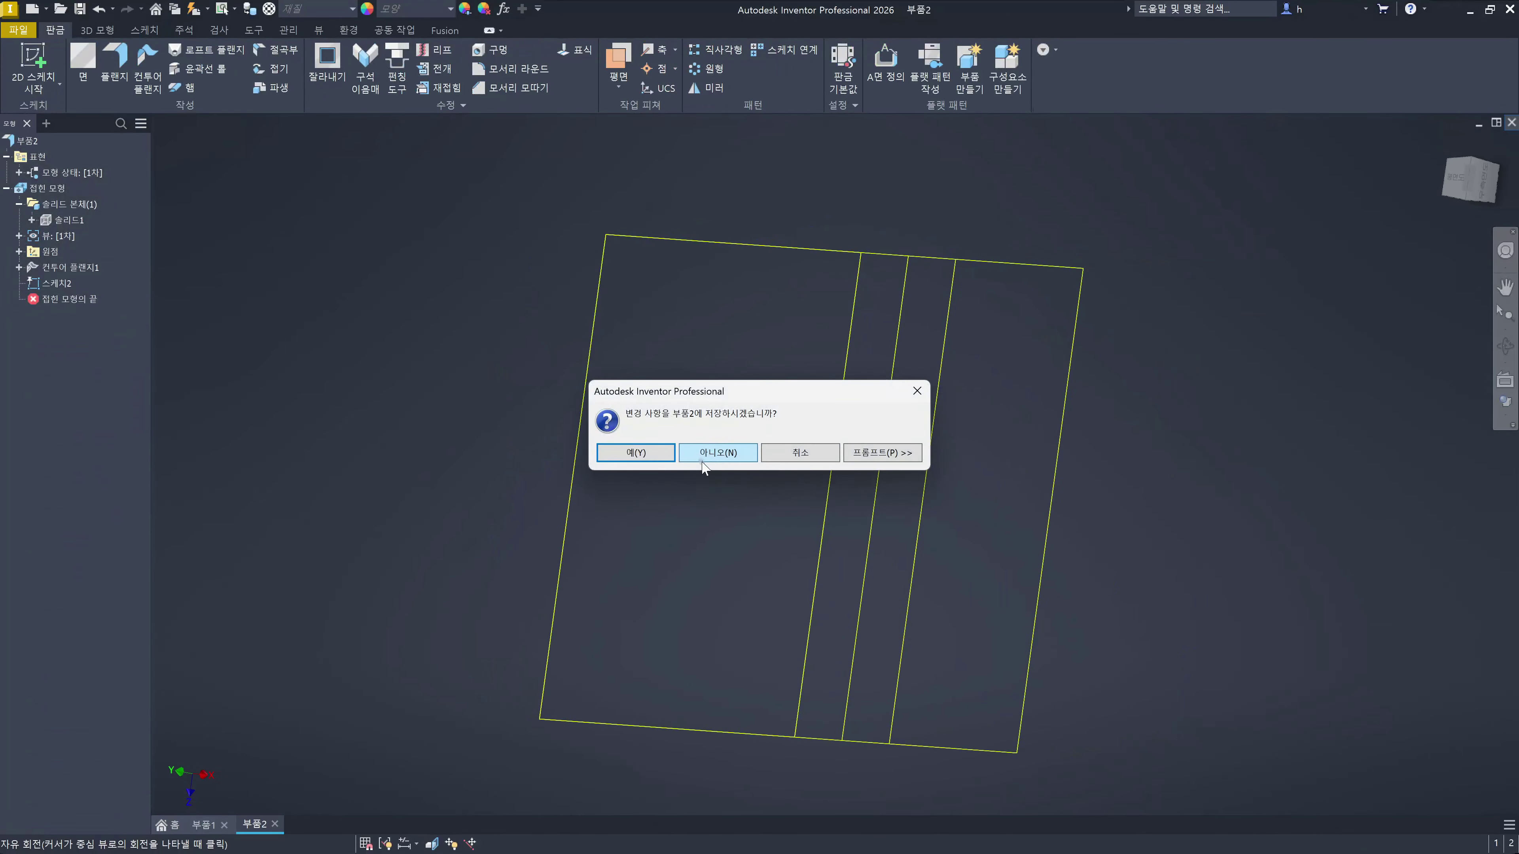
left_click(718, 454)
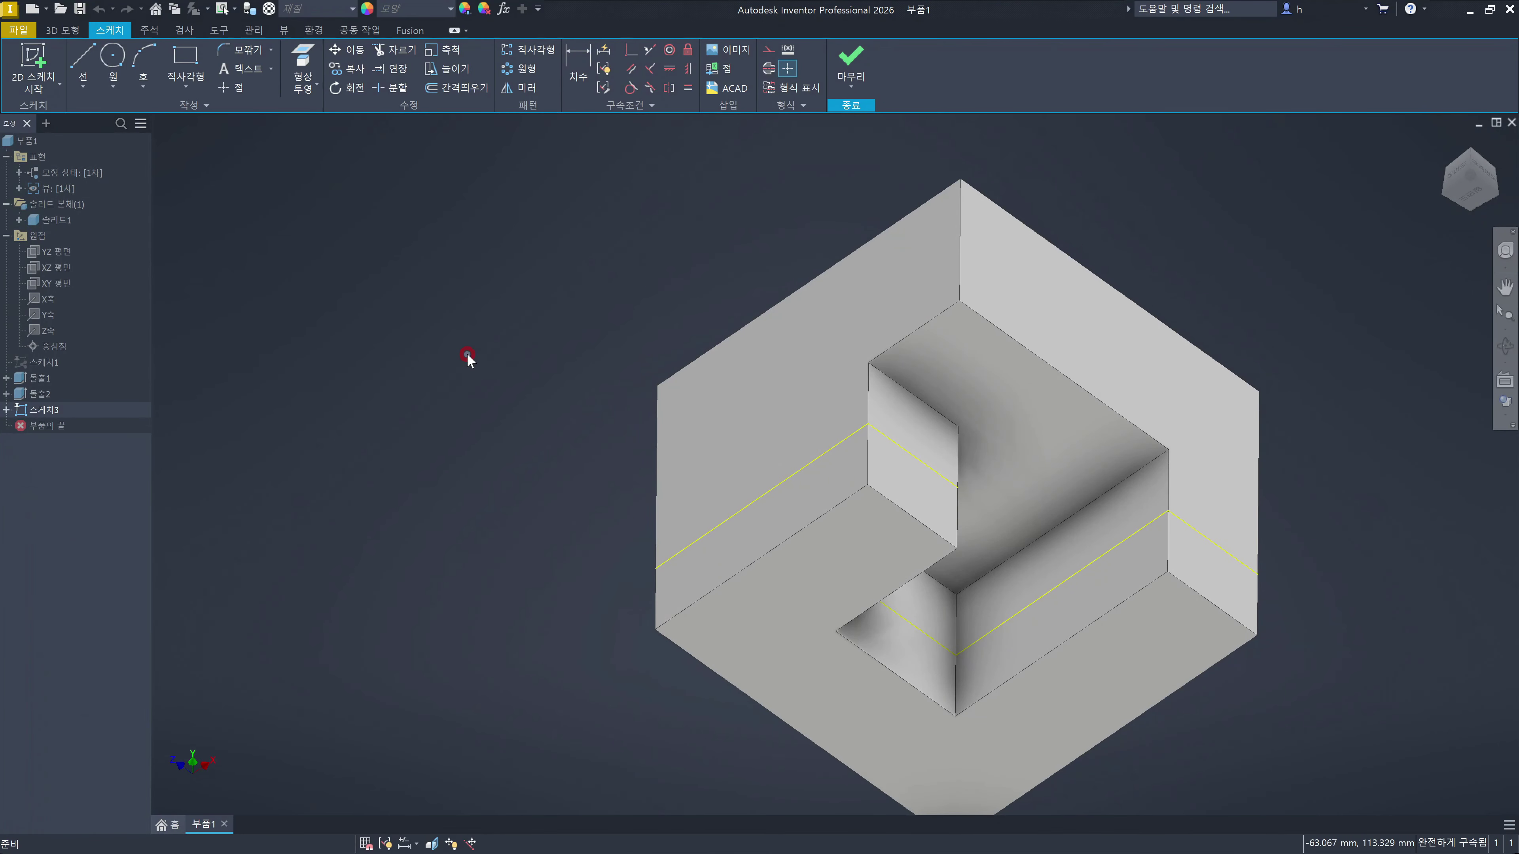
left_click(505, 333)
mouse_move(875, 313)
middle_mouse_down()
mouse_move(875, 445)
mouse_move(1000, 499)
middle_mouse_up()
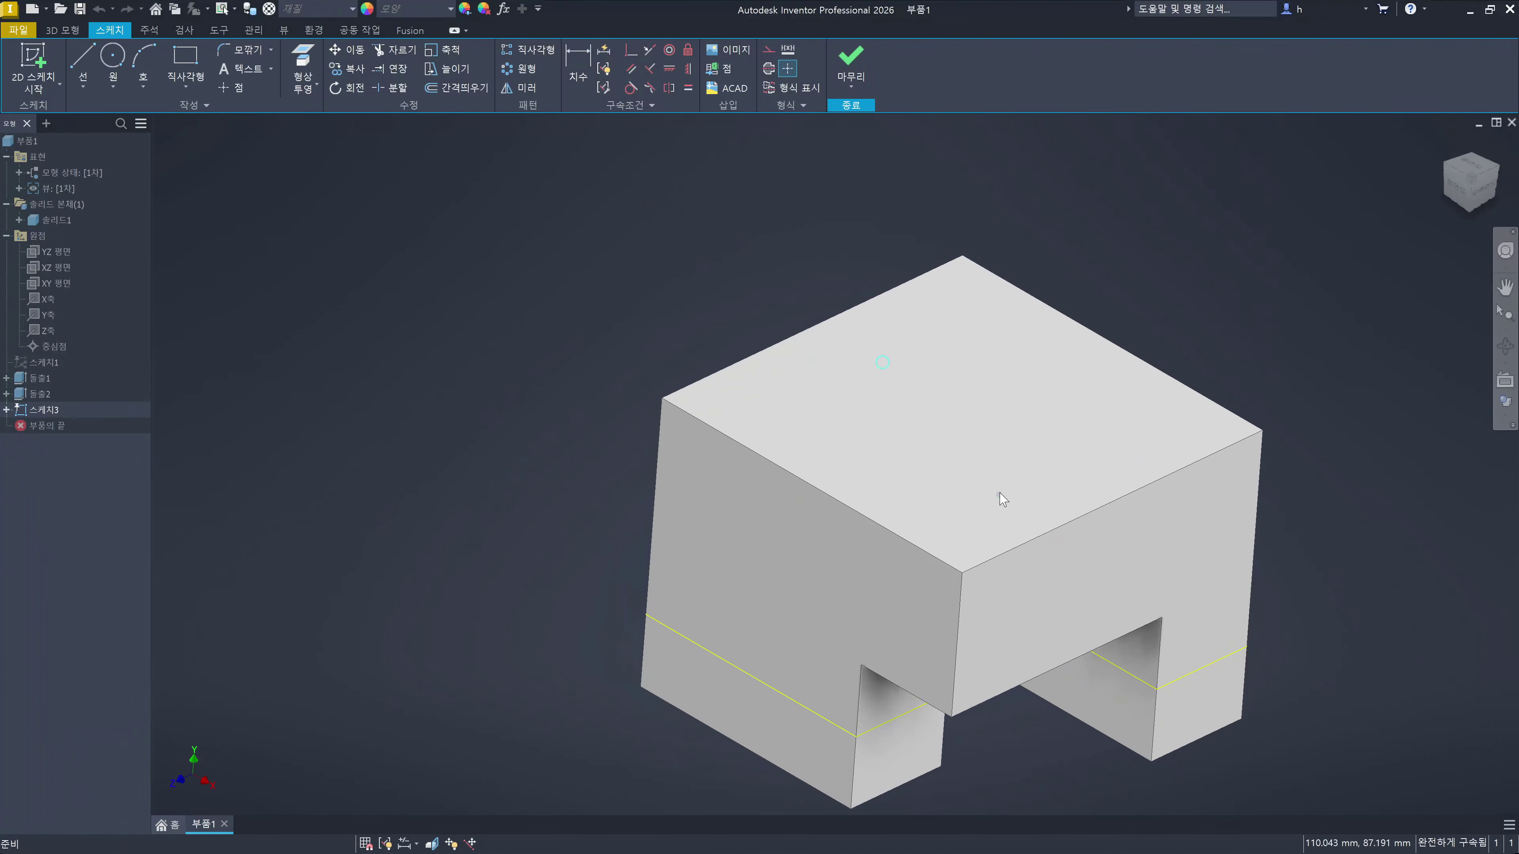
left_click(308, 84)
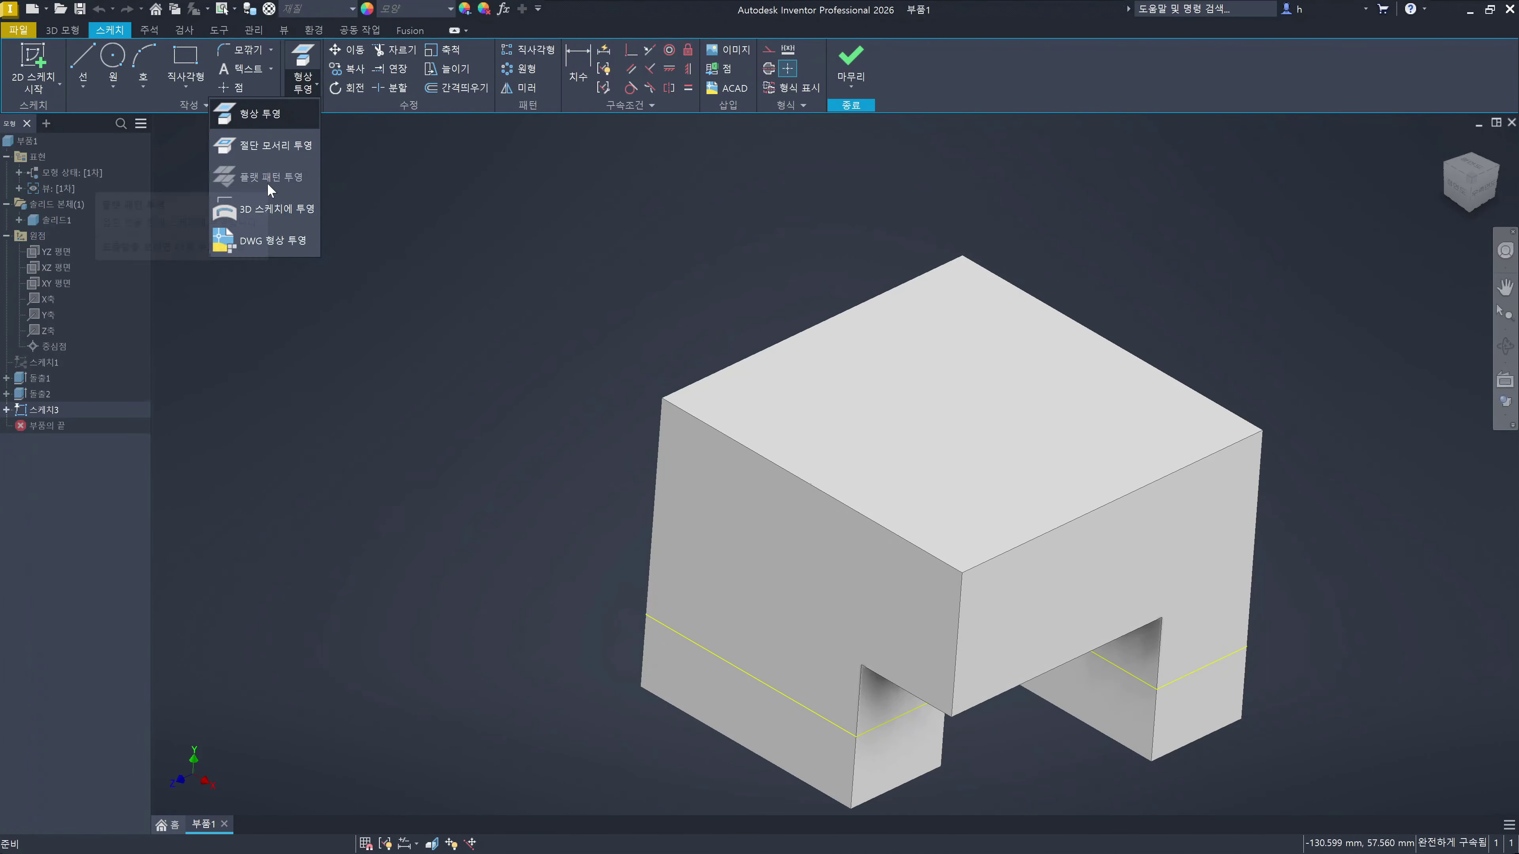
left_click(474, 235)
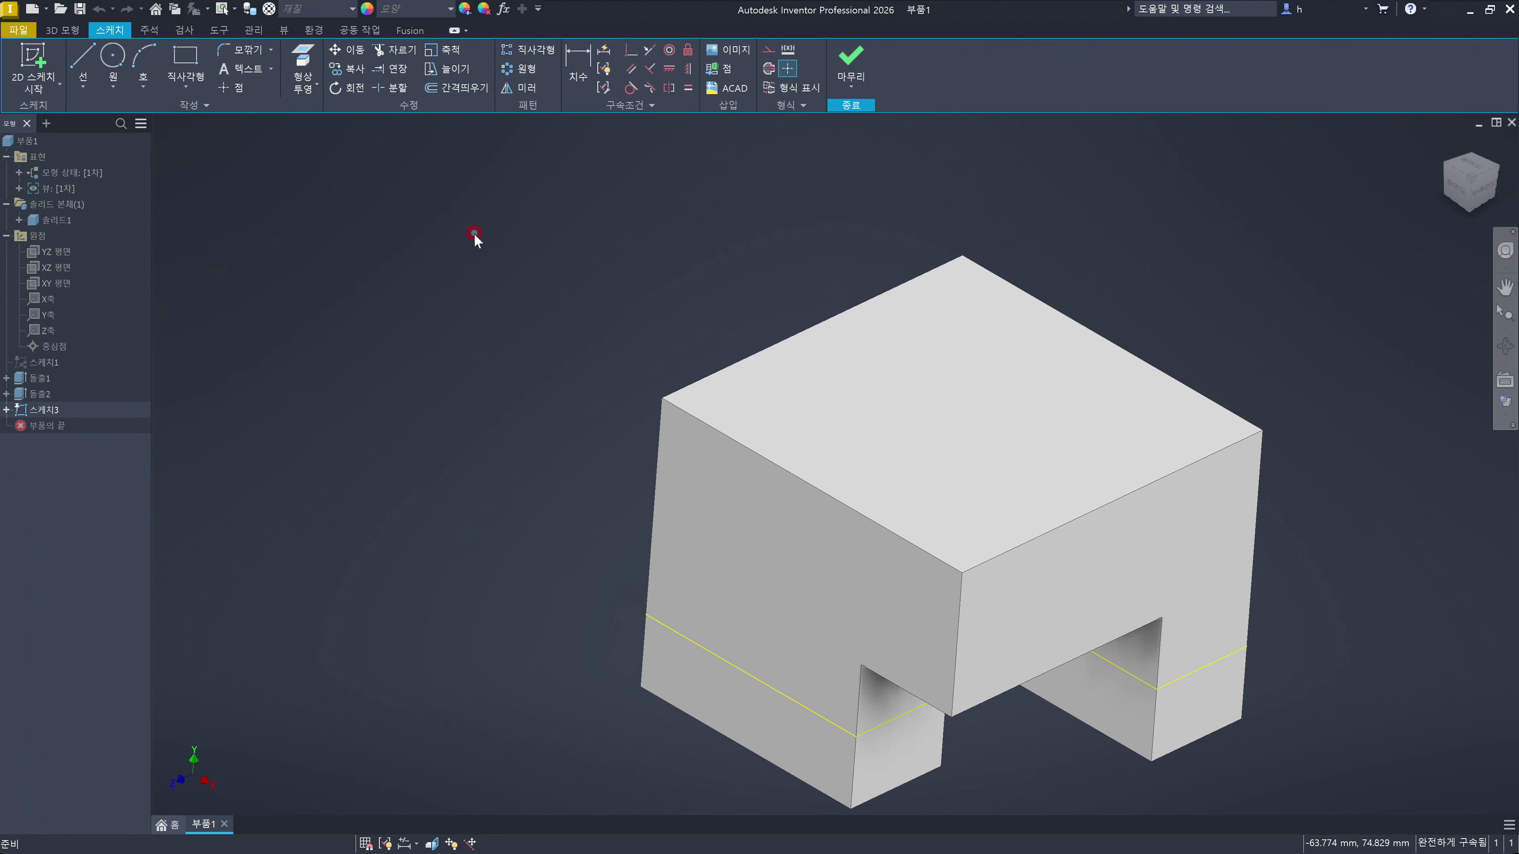
left_click(312, 94)
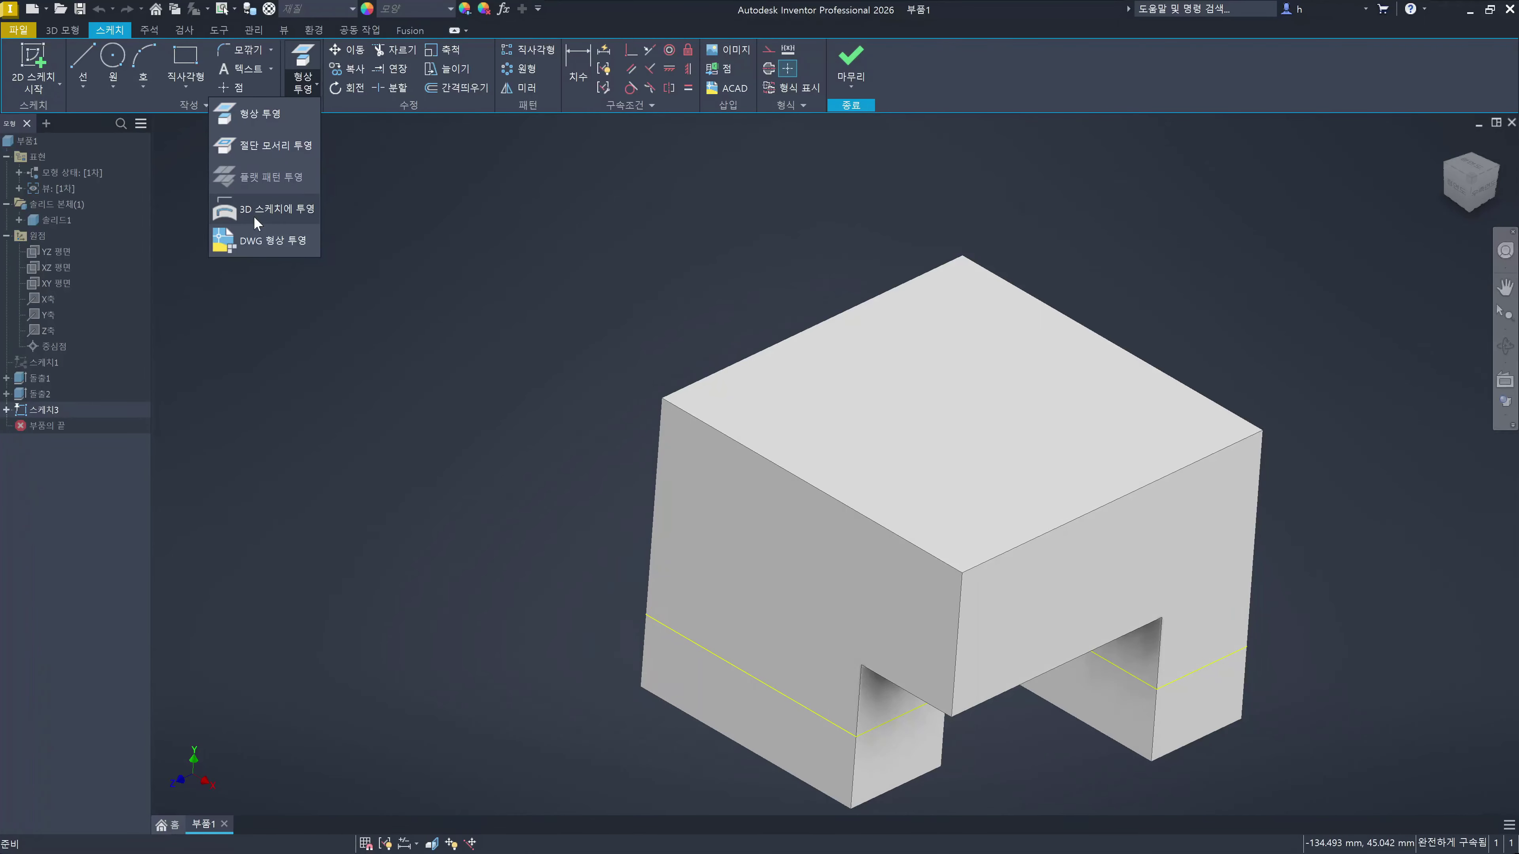
left_click(586, 246)
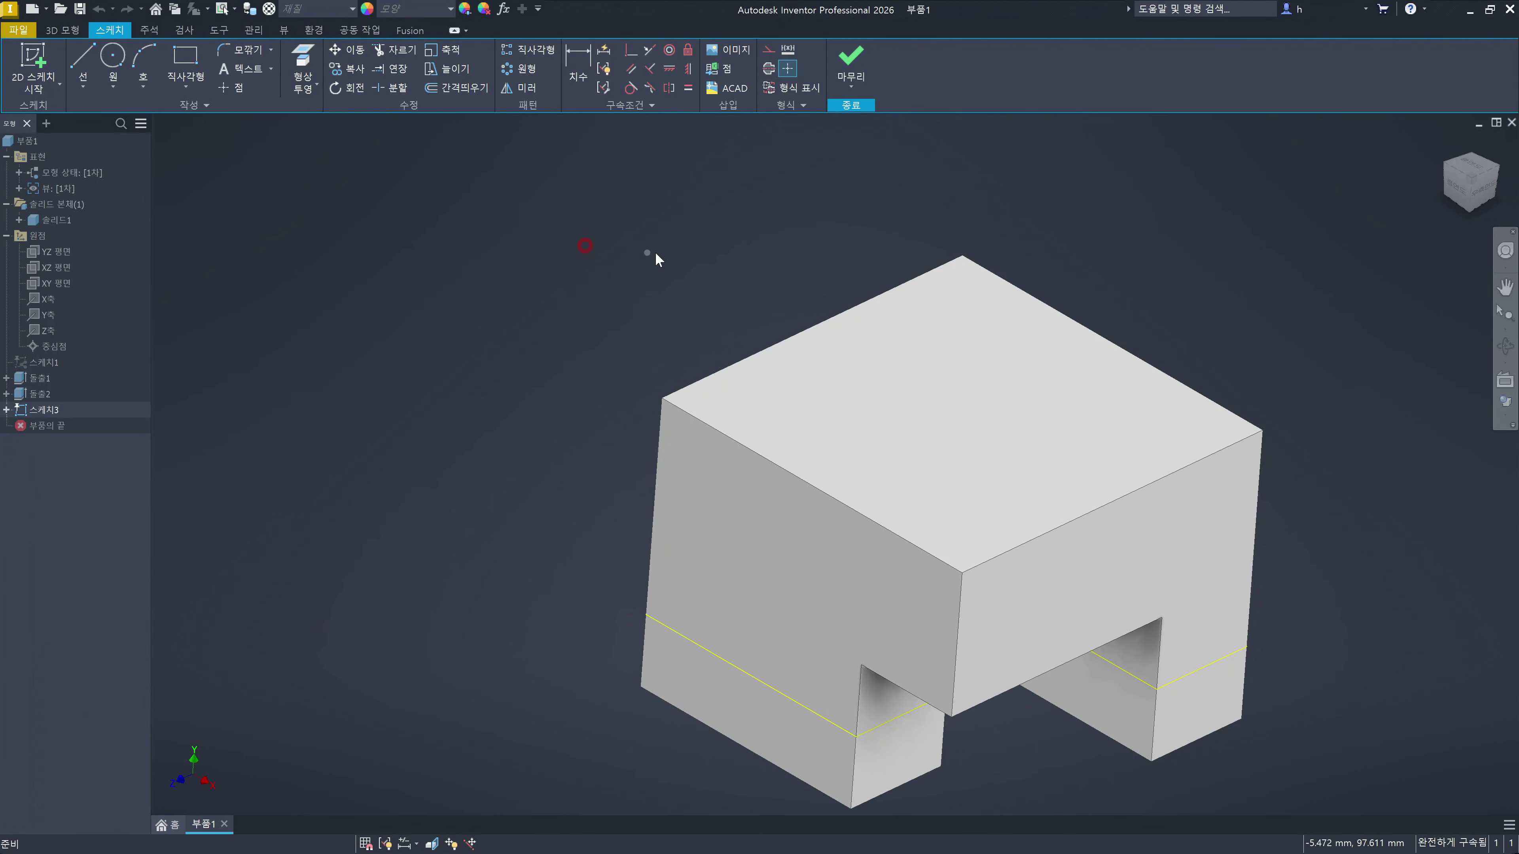
scroll(940, 303, "down", 3)
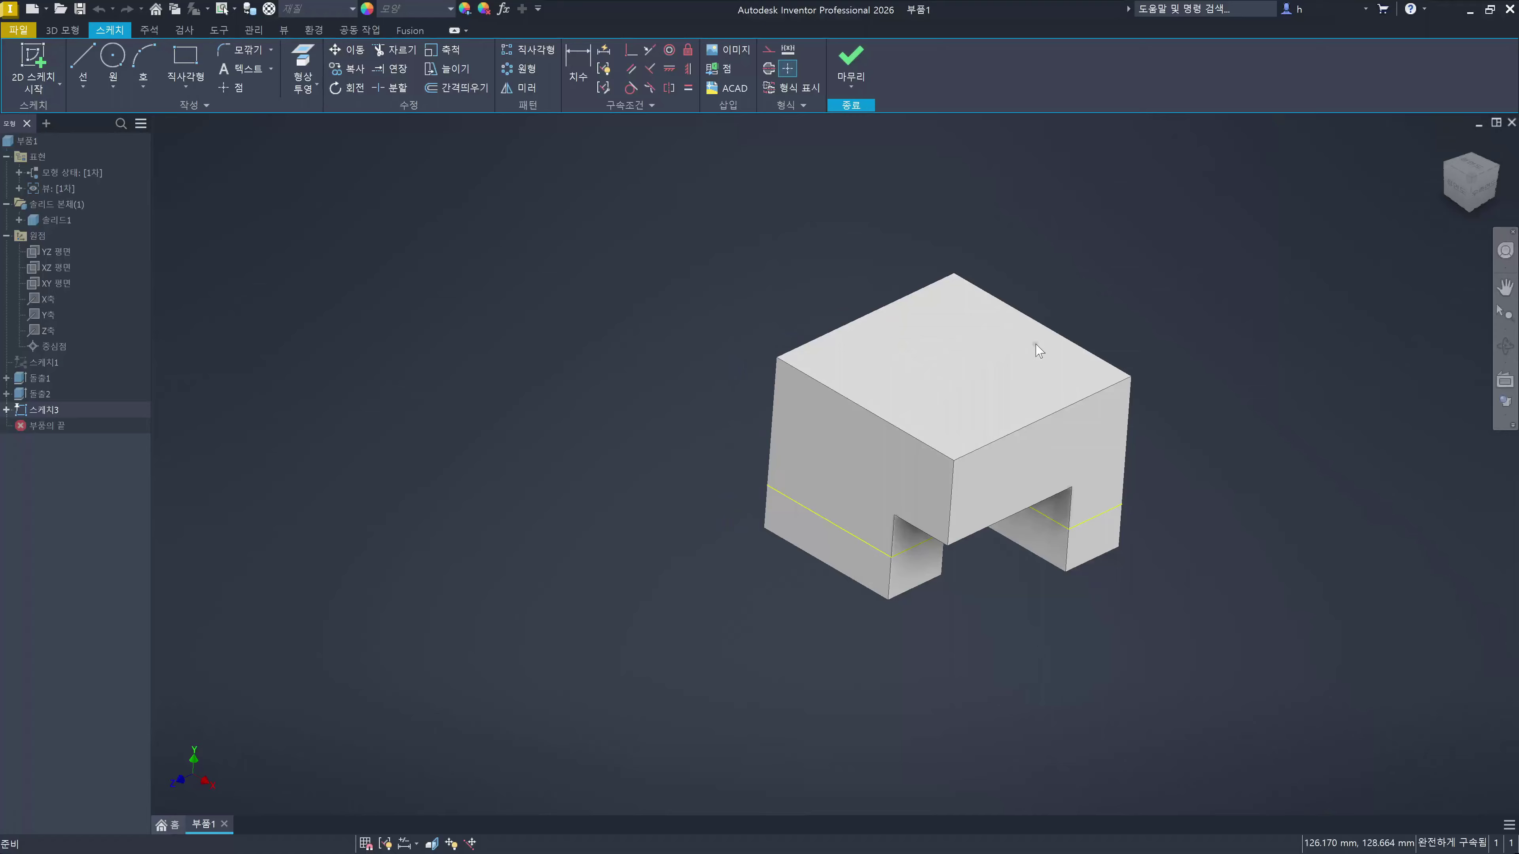
middle_click_drag(1039, 351, 937, 359)
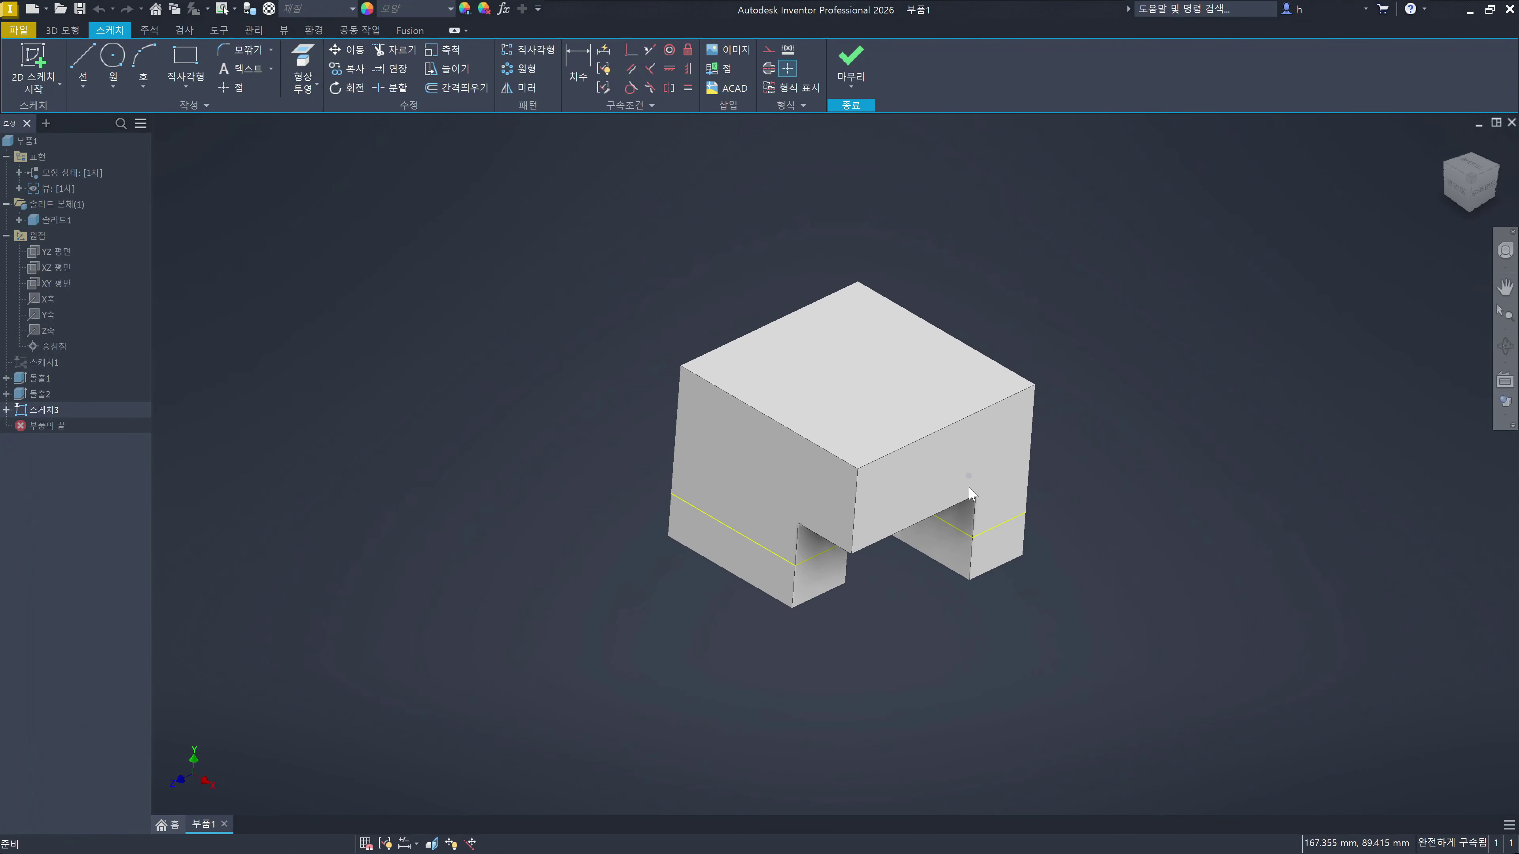
left_click(491, 398)
Step: Finish the sketch, and delete both extrusions, the projected sketch and the base sketch so the part is empty
left_click(837, 84)
left_click(509, 432)
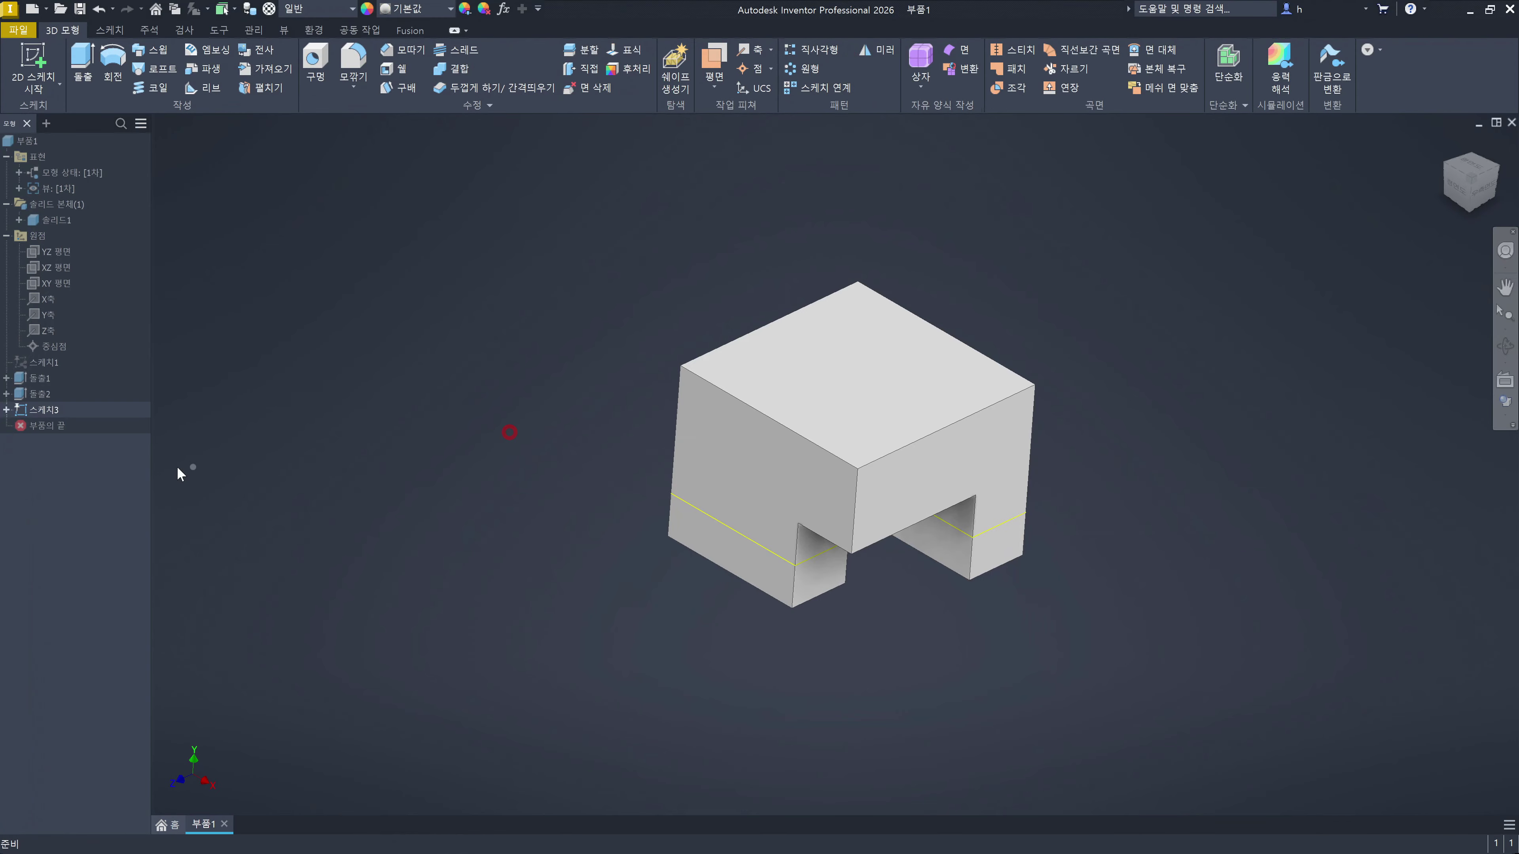
left_click(41, 380)
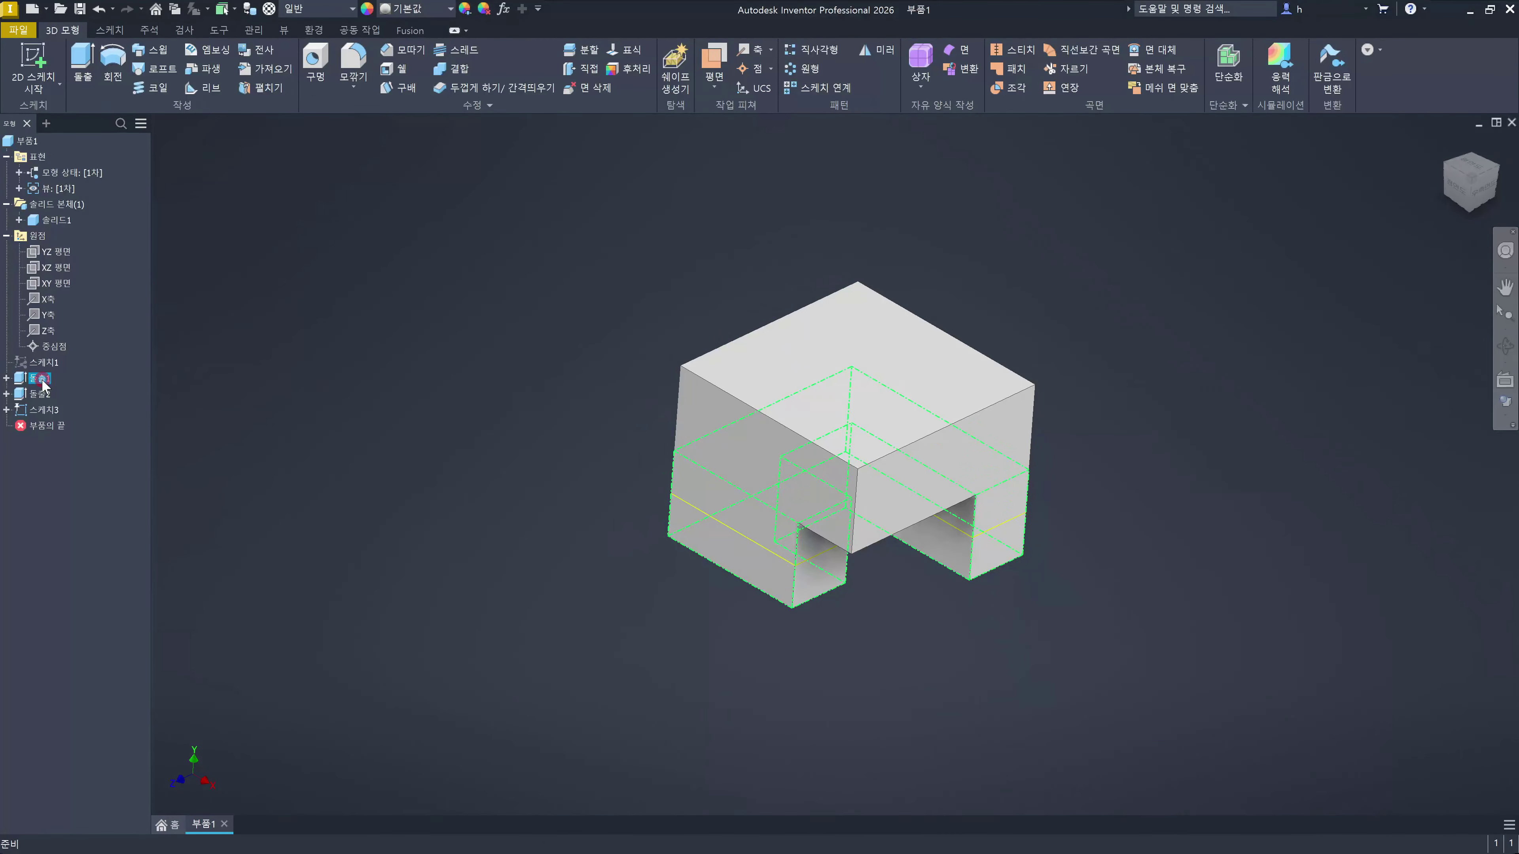
left_click(47, 407, "shift")
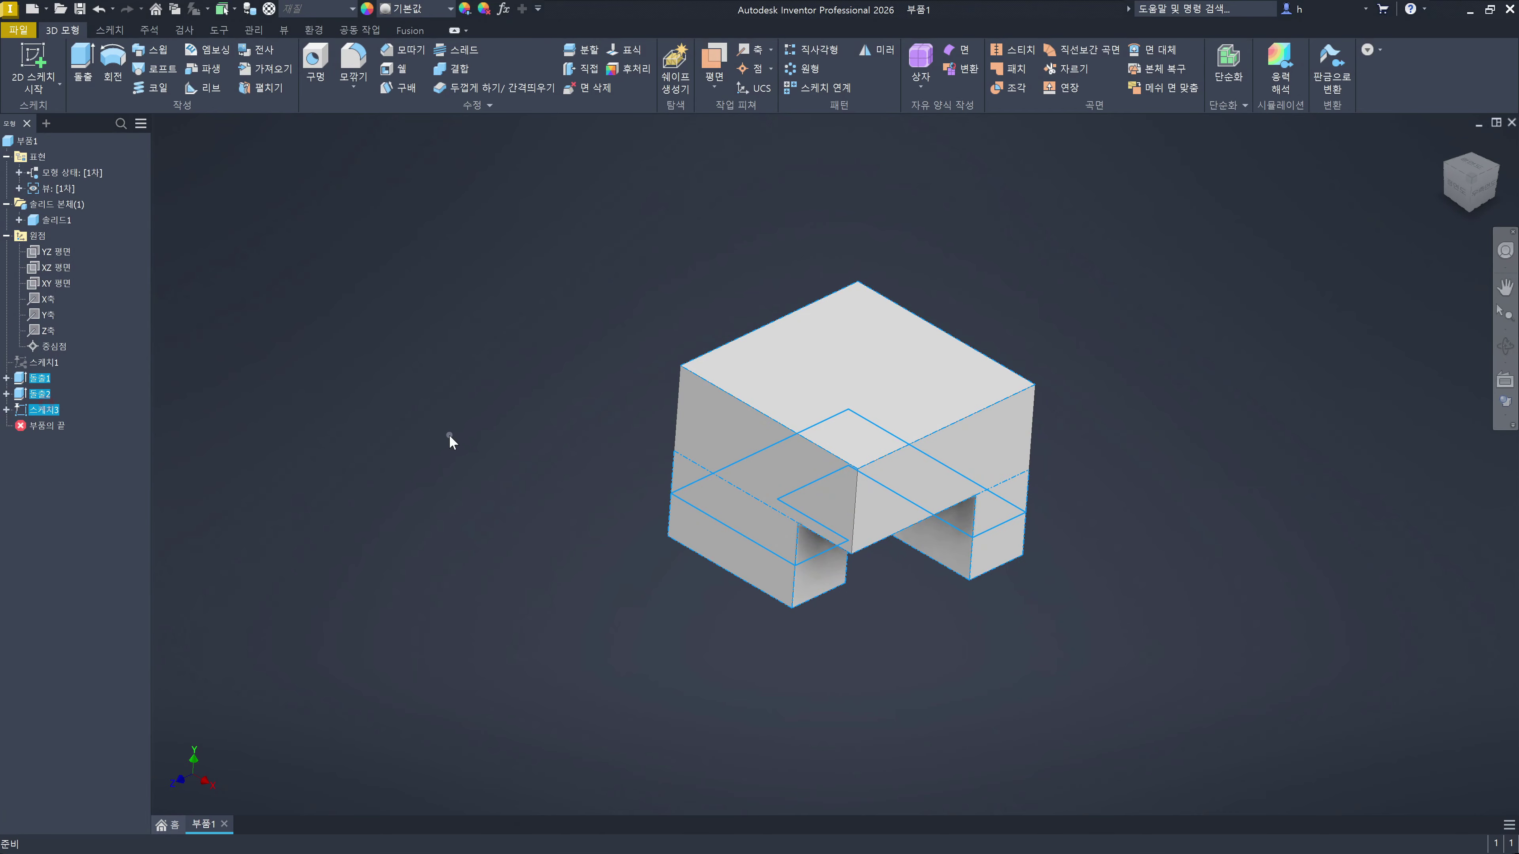
key("Delete")
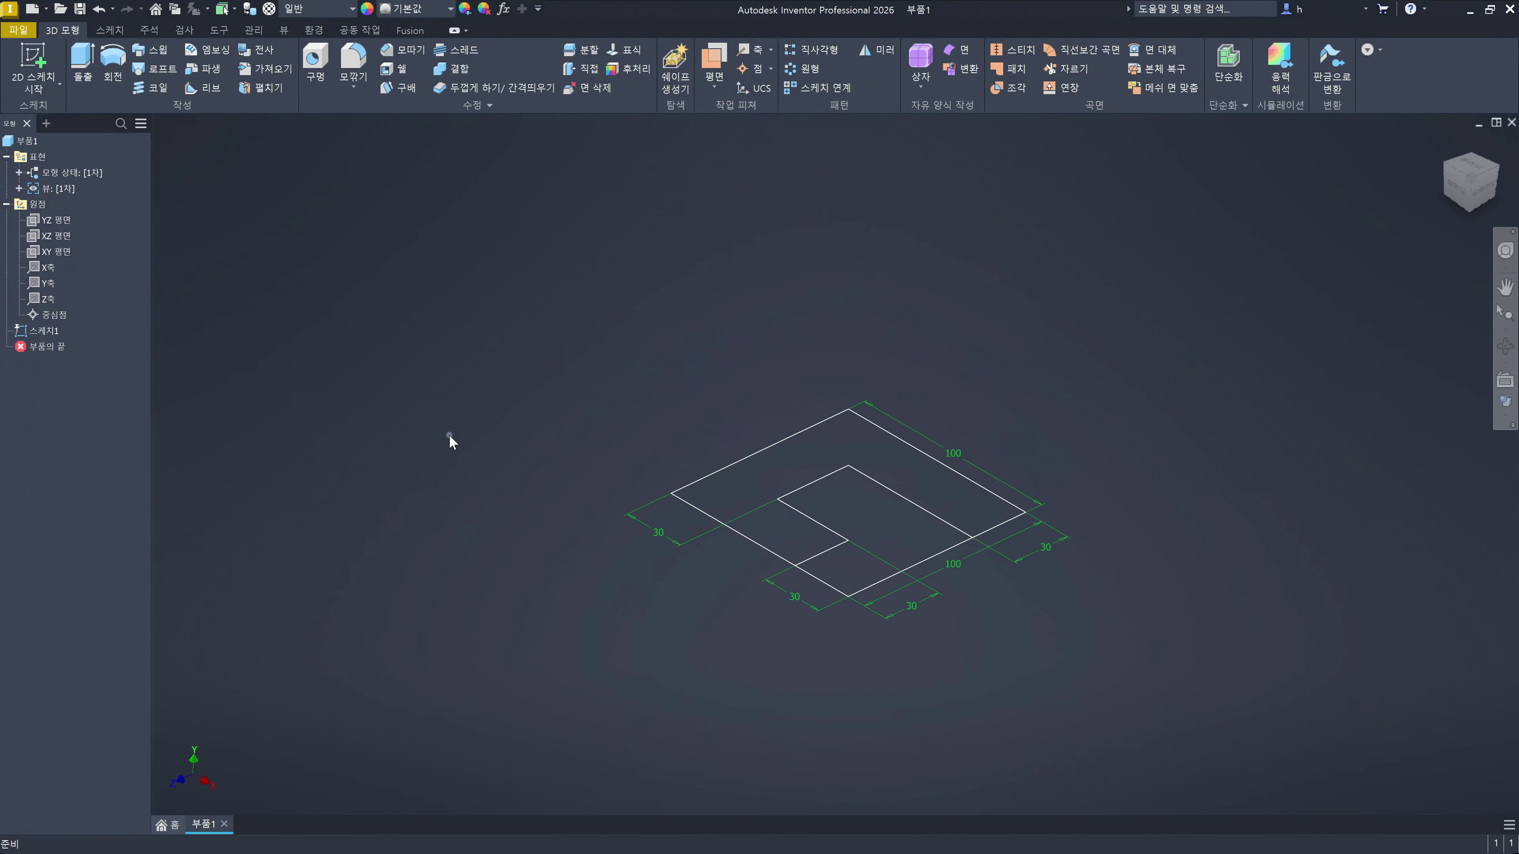
left_click(48, 336)
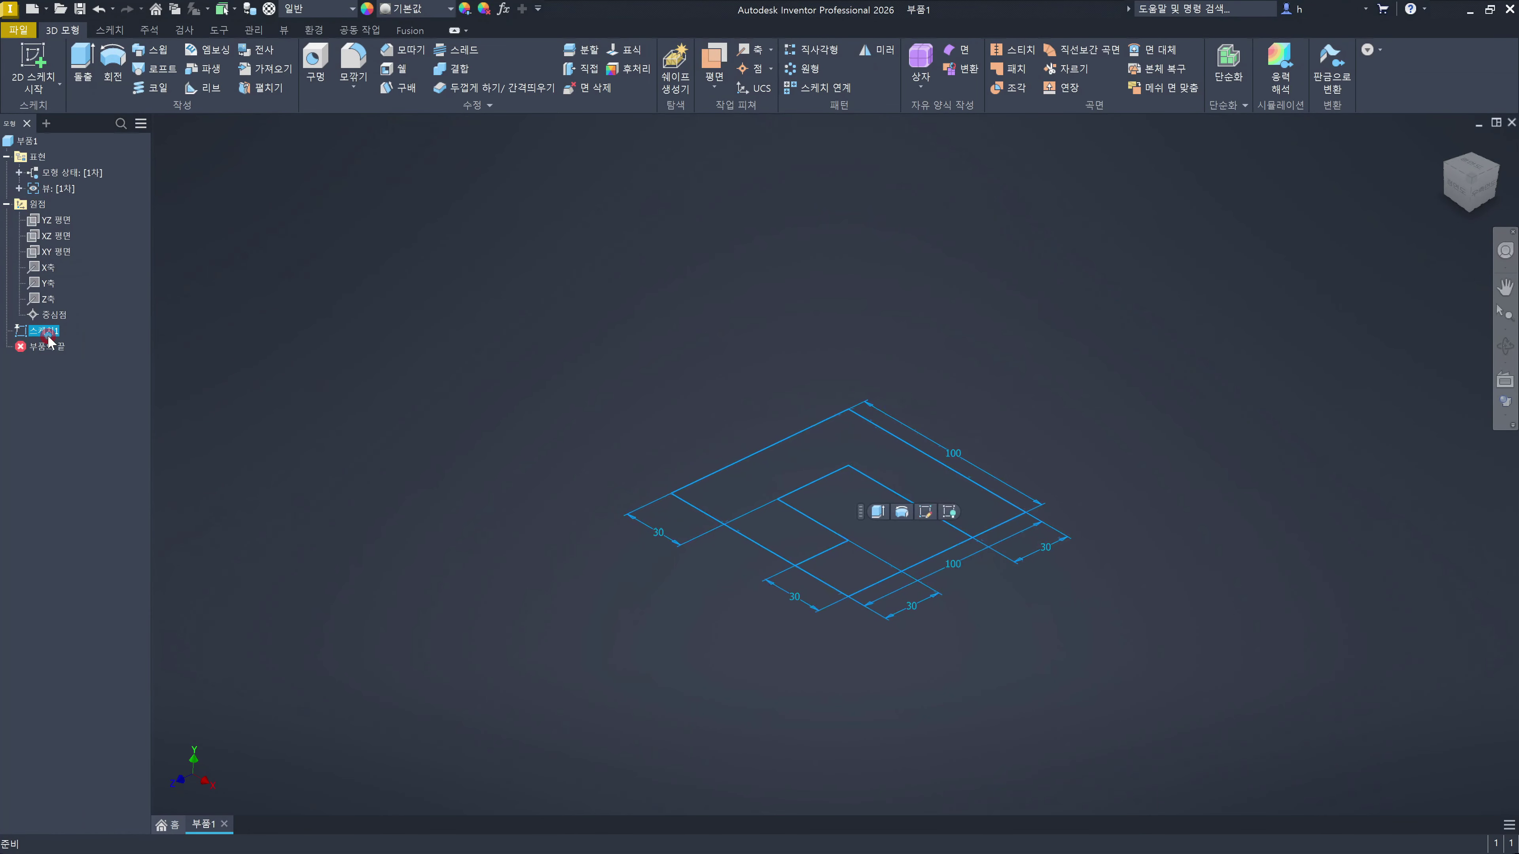
key("Delete")
left_click(404, 391)
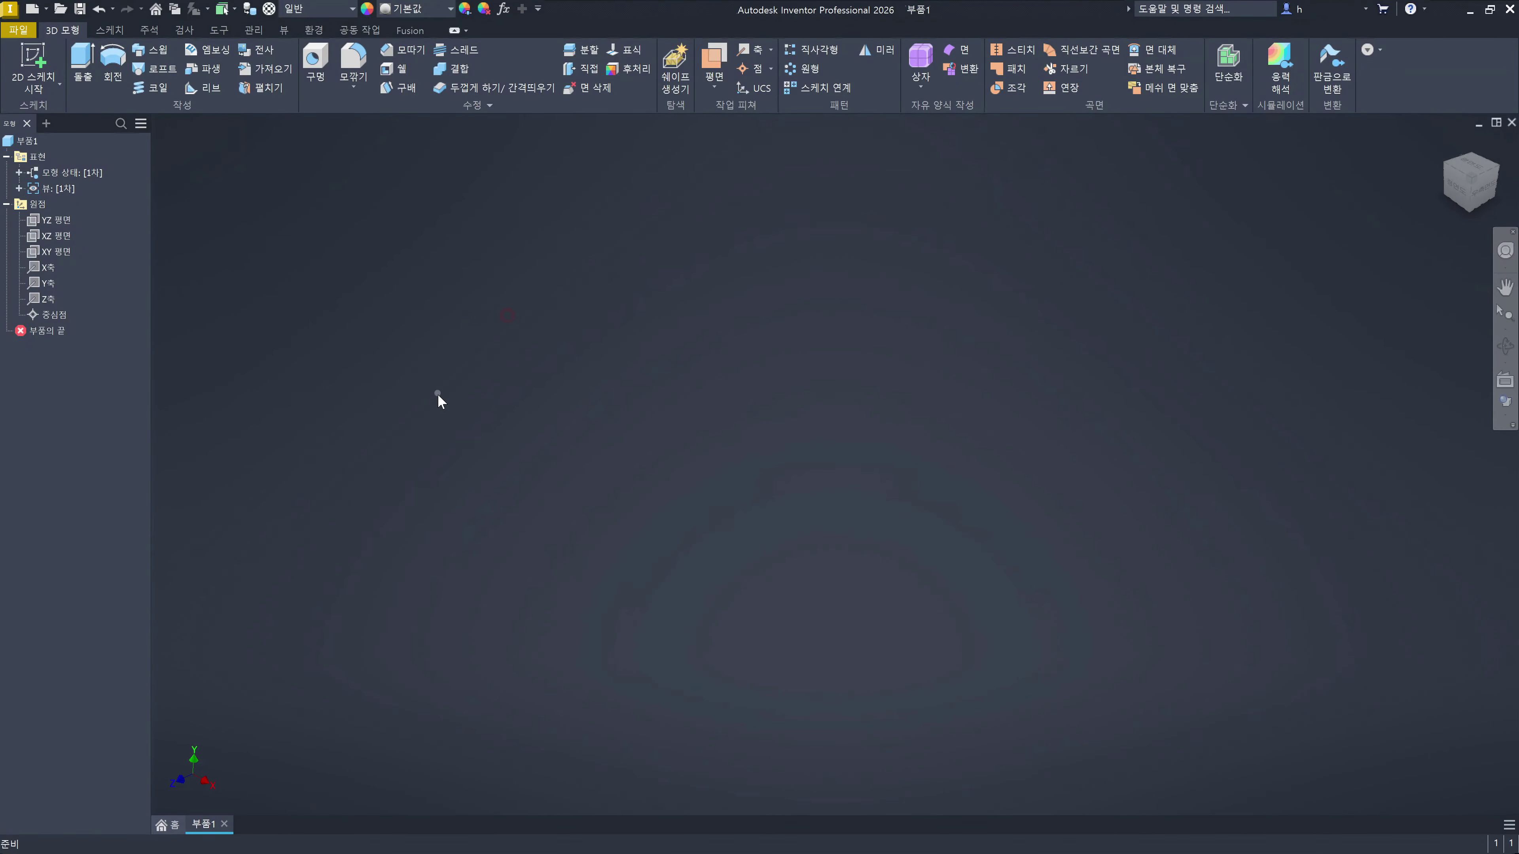
Step: Start a 2D sketch on the XY origin plane
key("s")
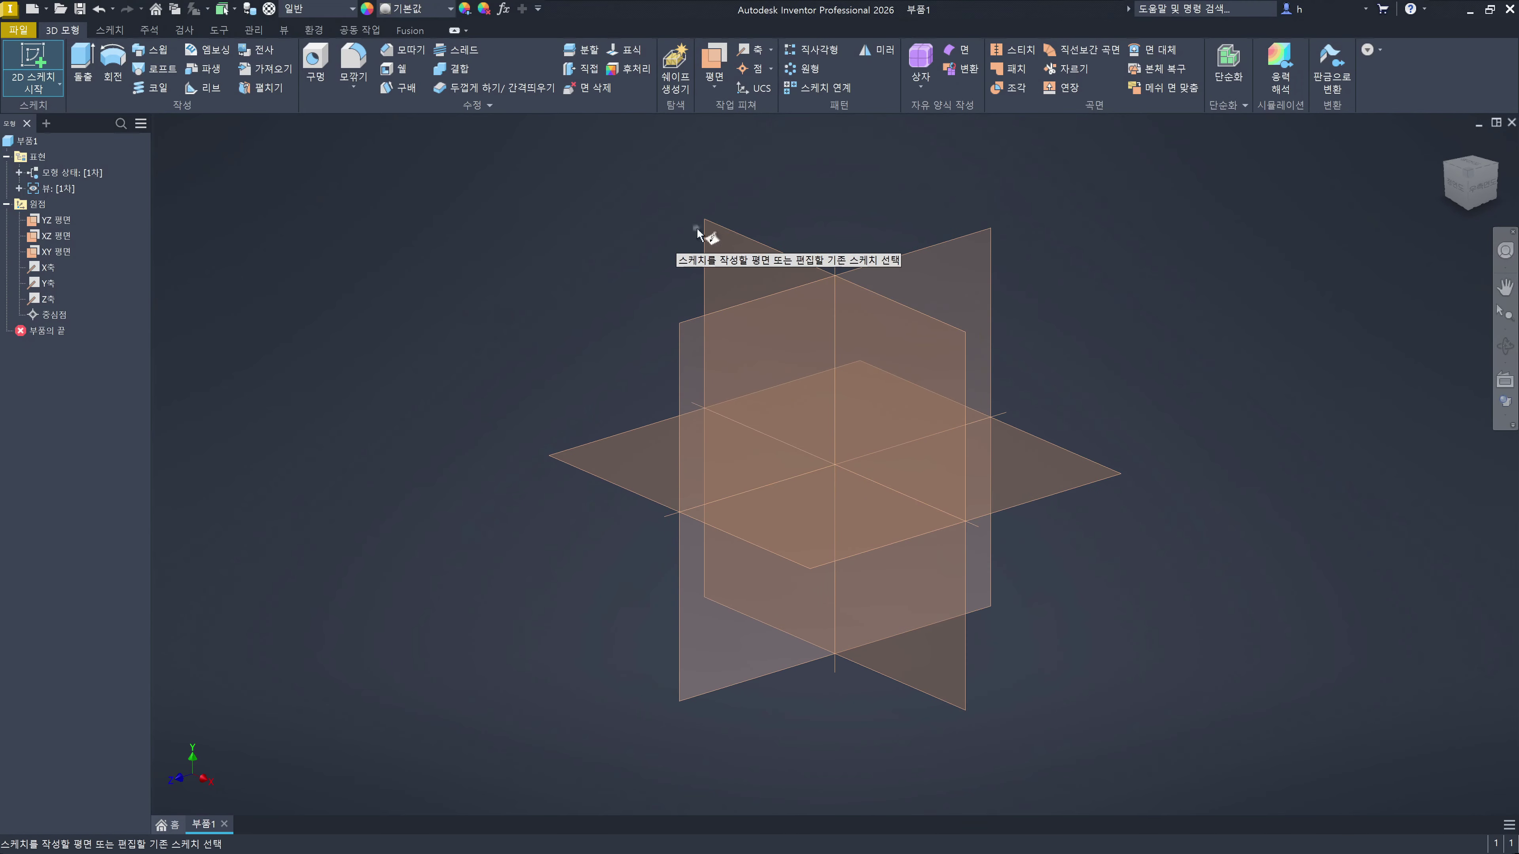
left_click(727, 245)
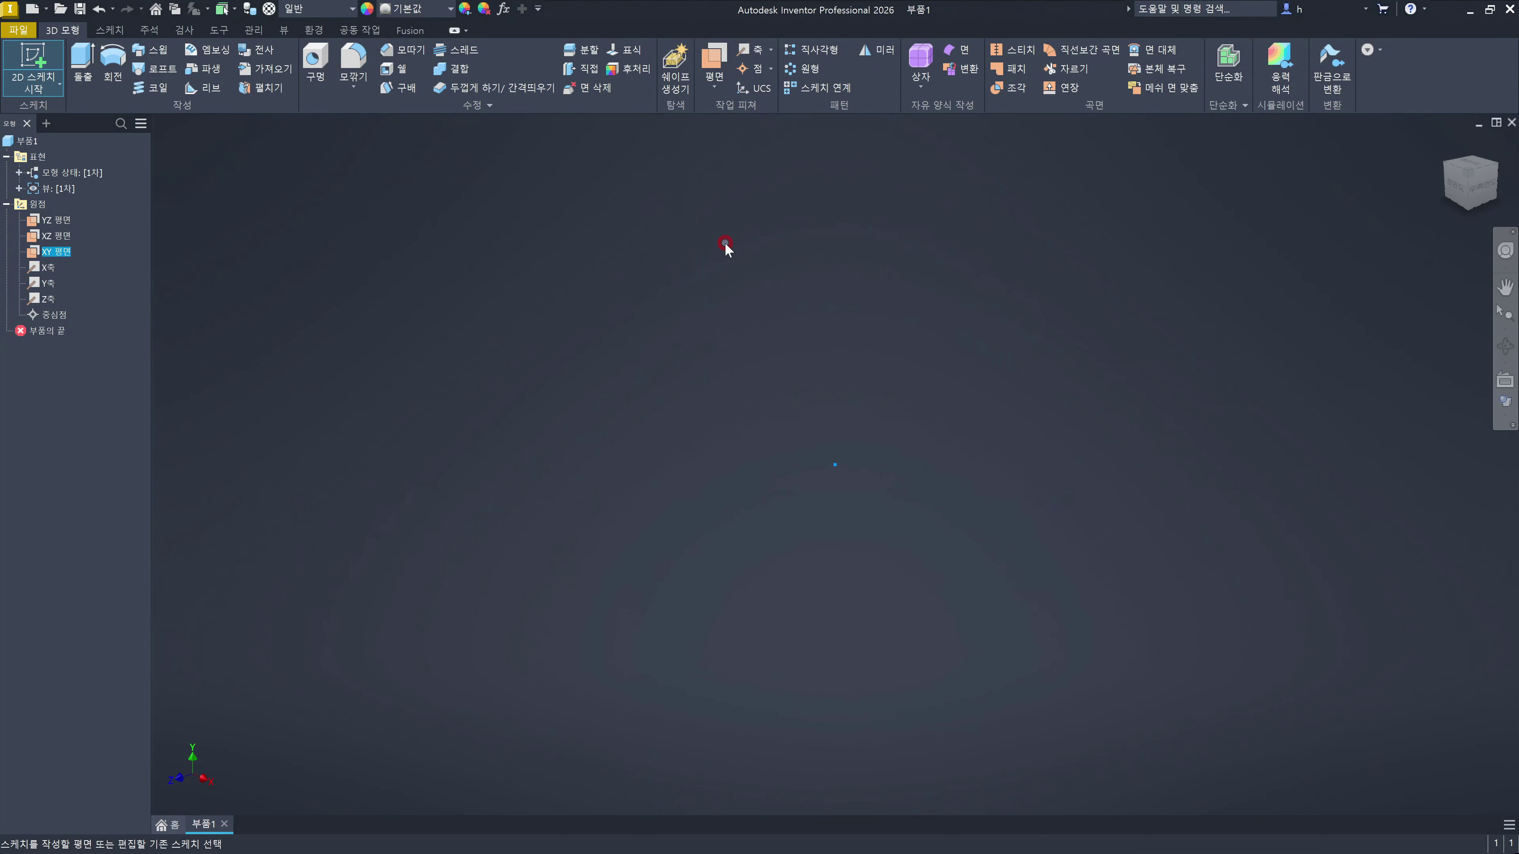
left_click(843, 315)
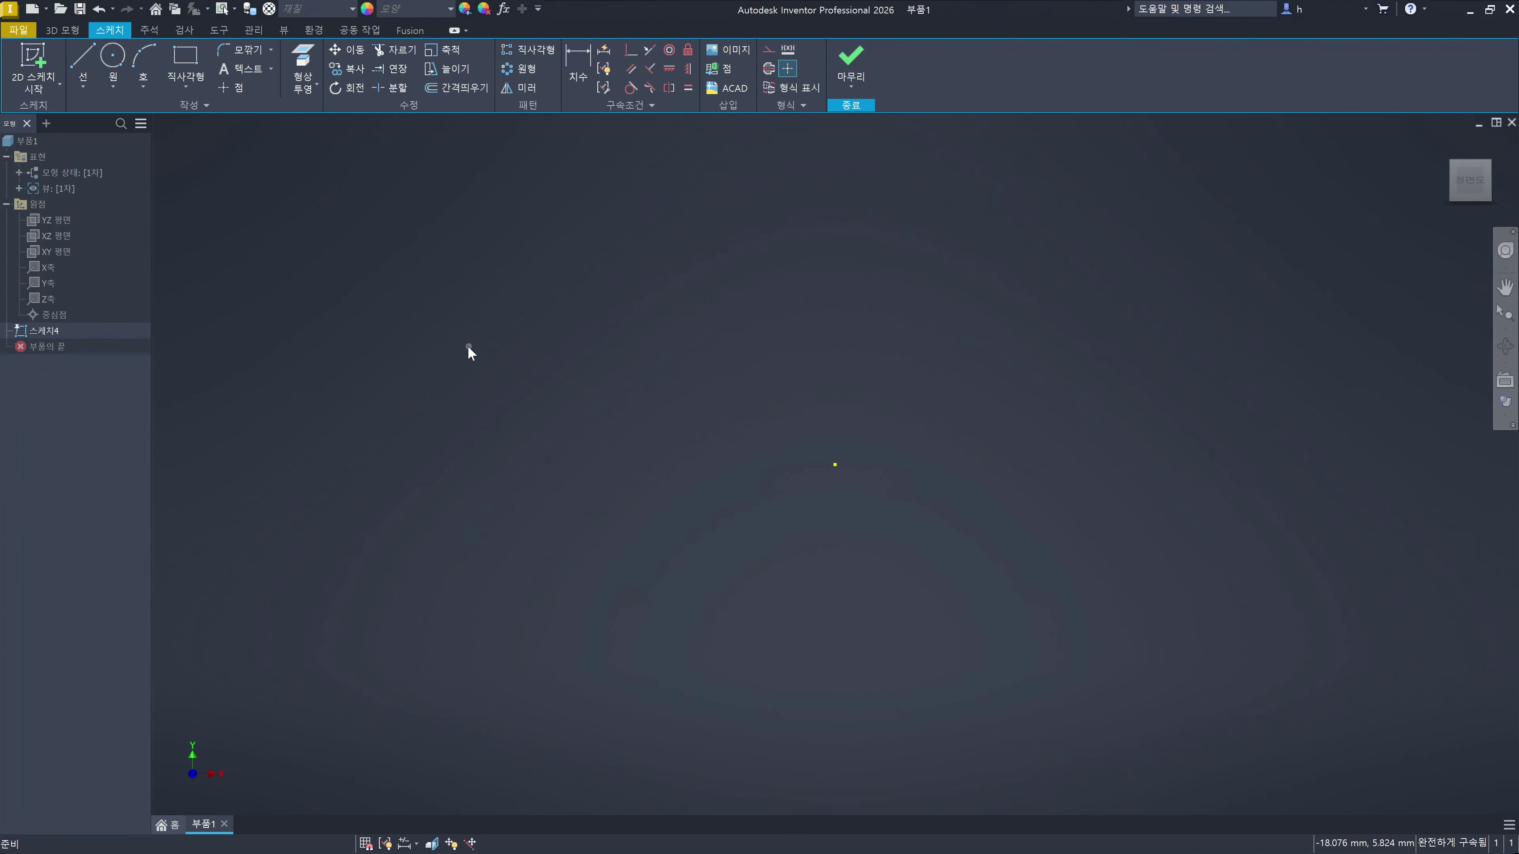
Step: Draw a wavy four-point interpolation spline starting at the origin, spanning about 28 mm horizontally and ending about 4 mm above the origin
left_click(84, 90)
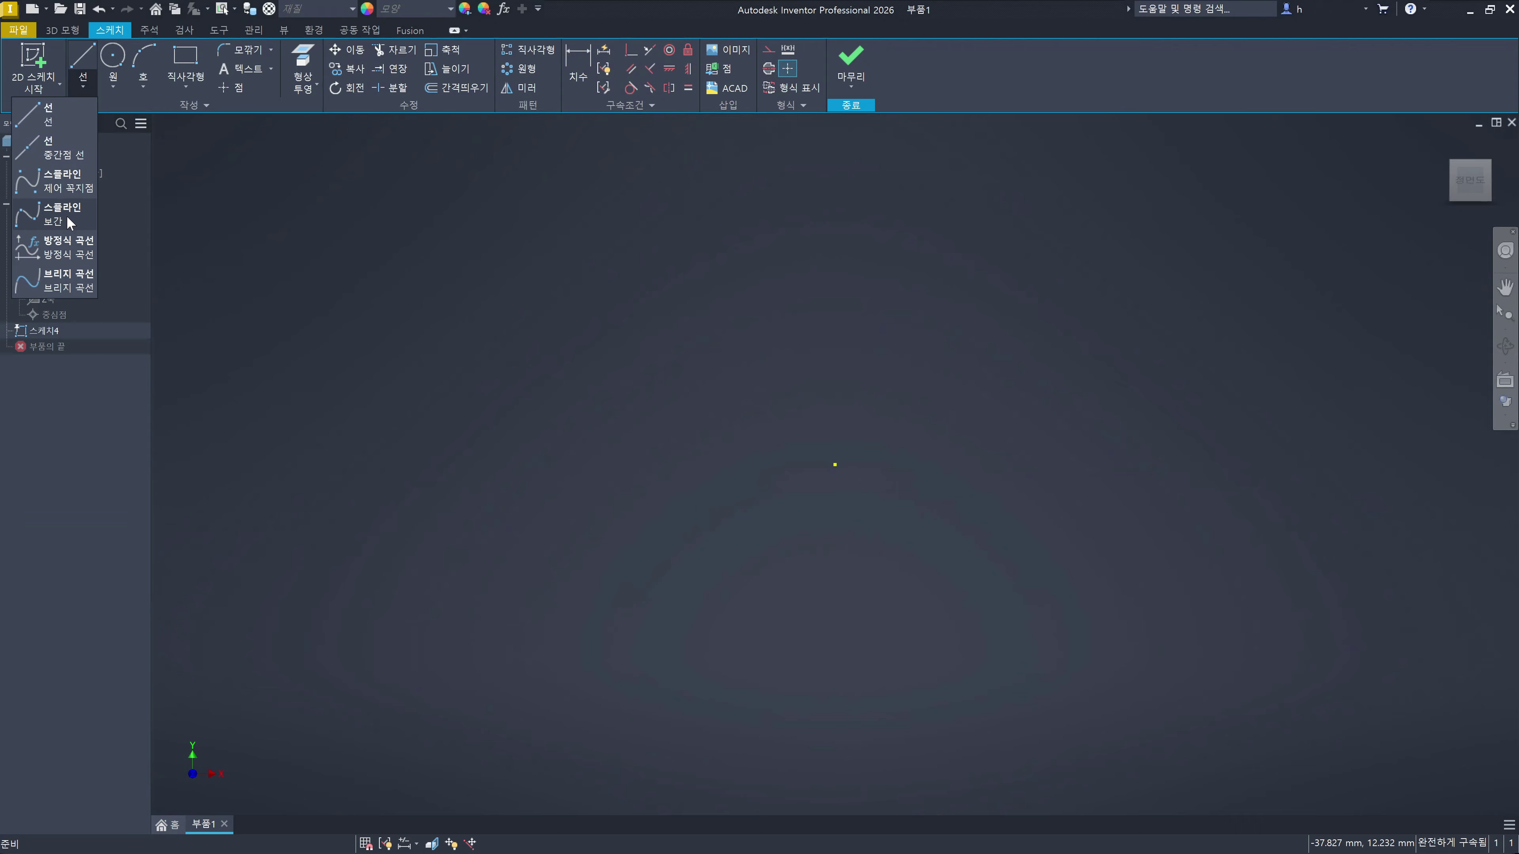
left_click(66, 215)
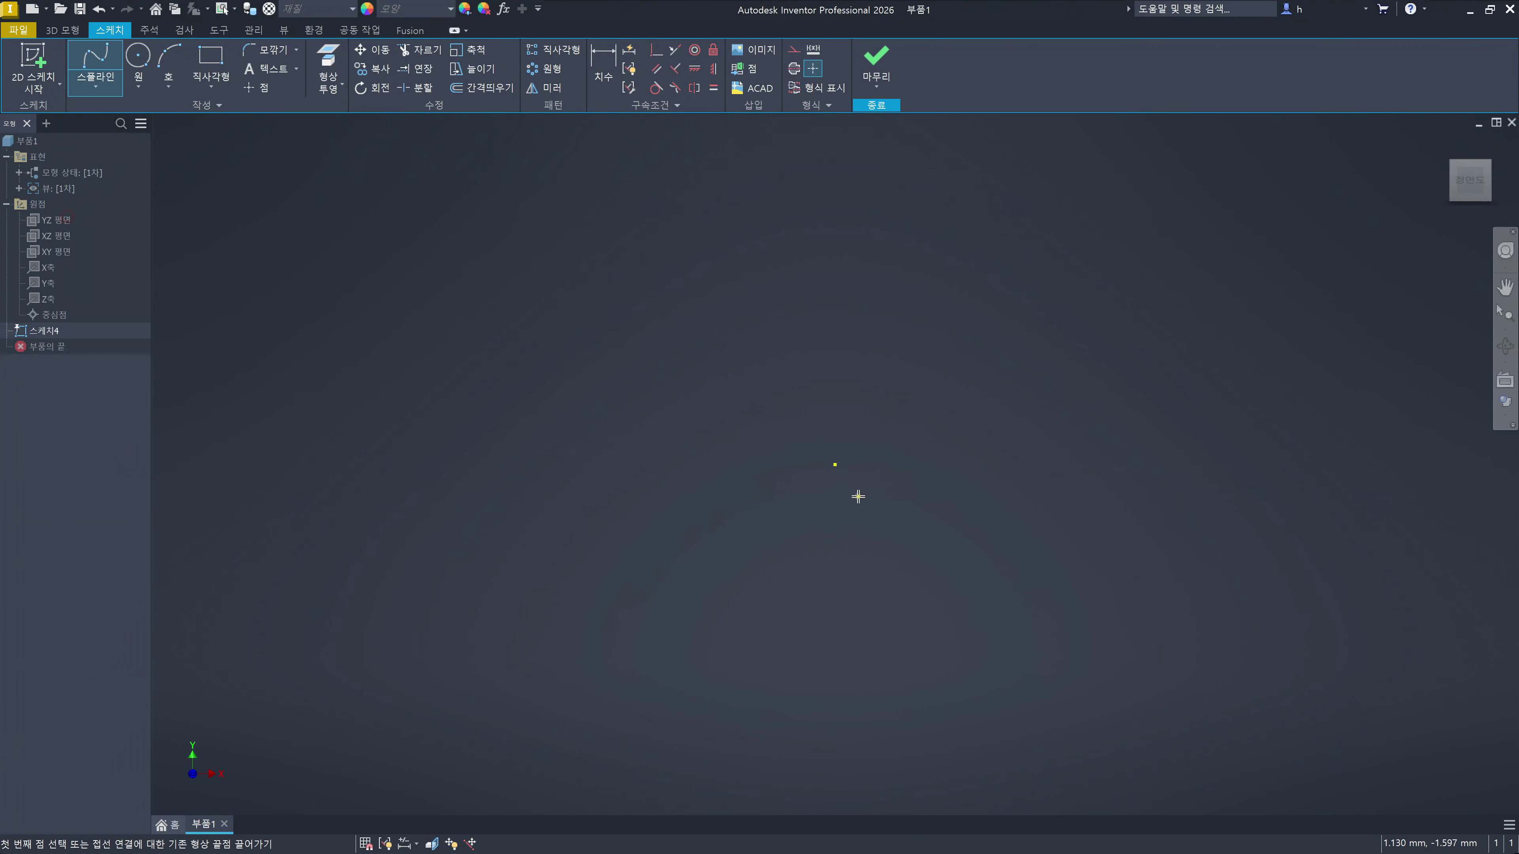
left_click(834, 464)
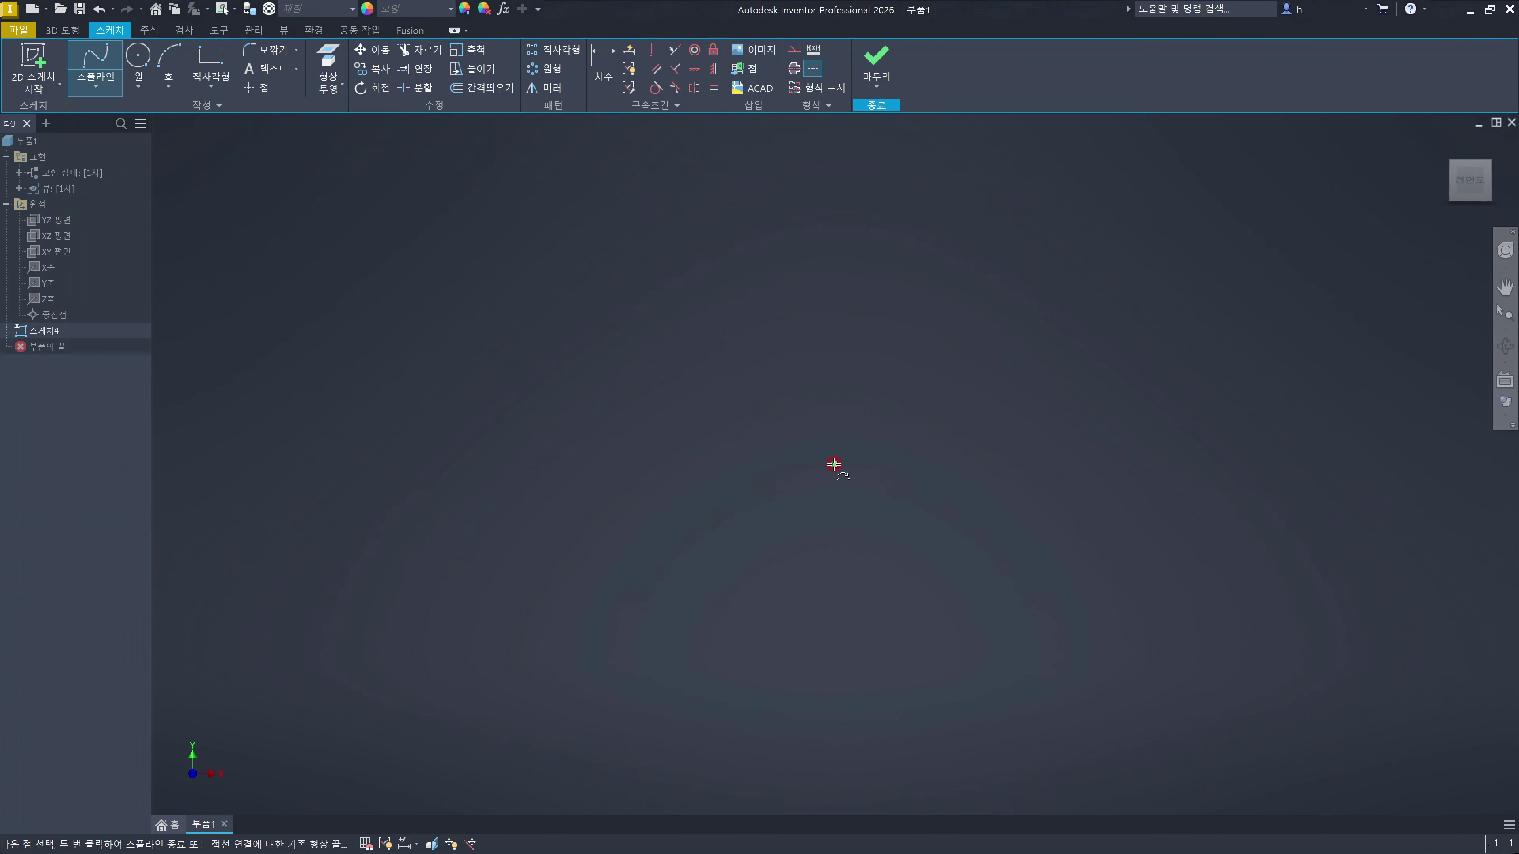
left_click(1034, 375)
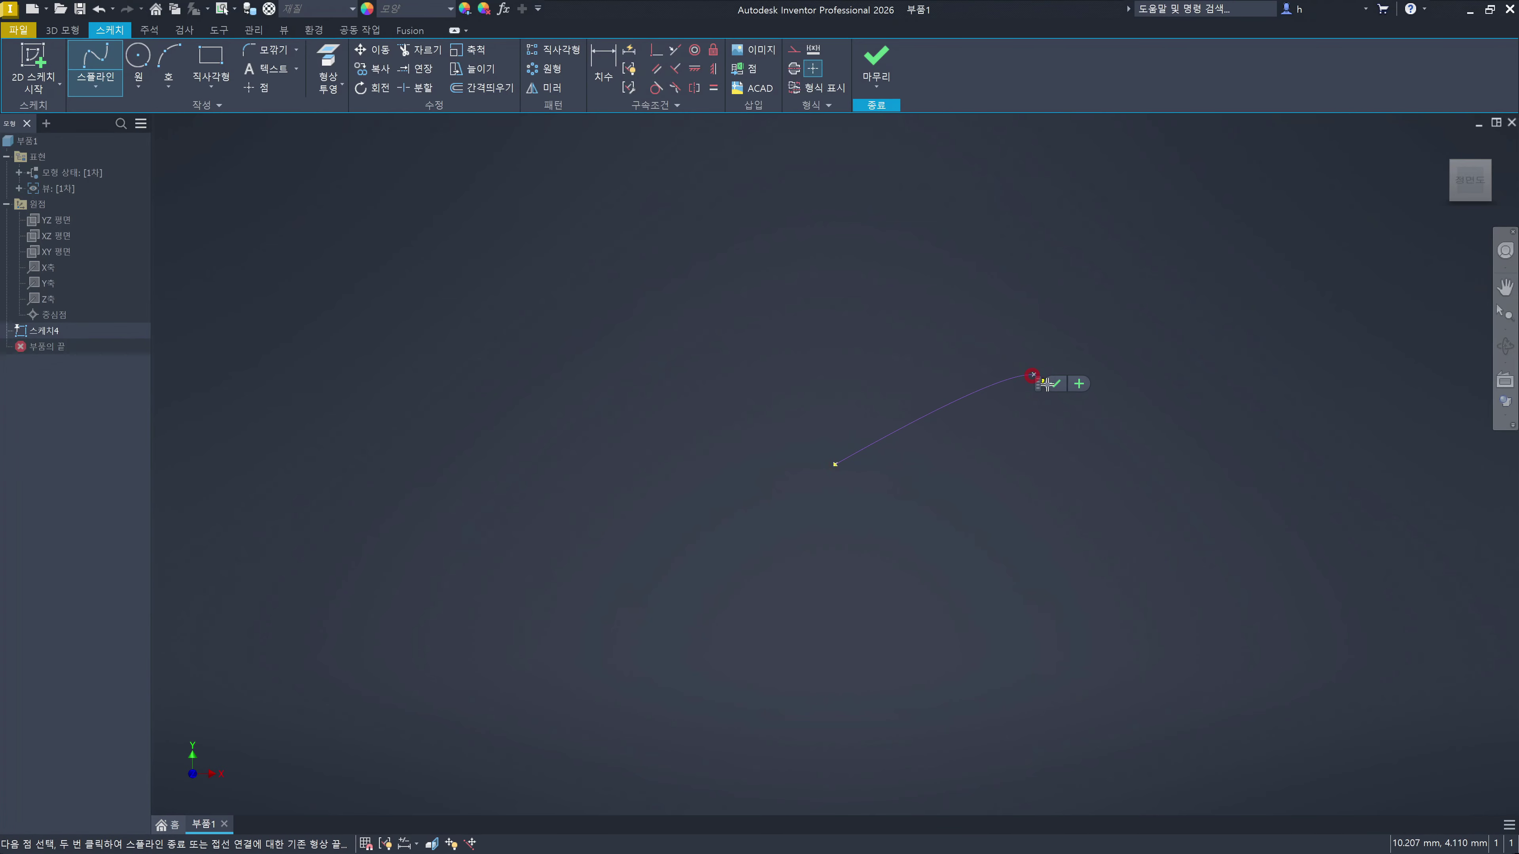
left_click(1185, 473)
left_click(1411, 380)
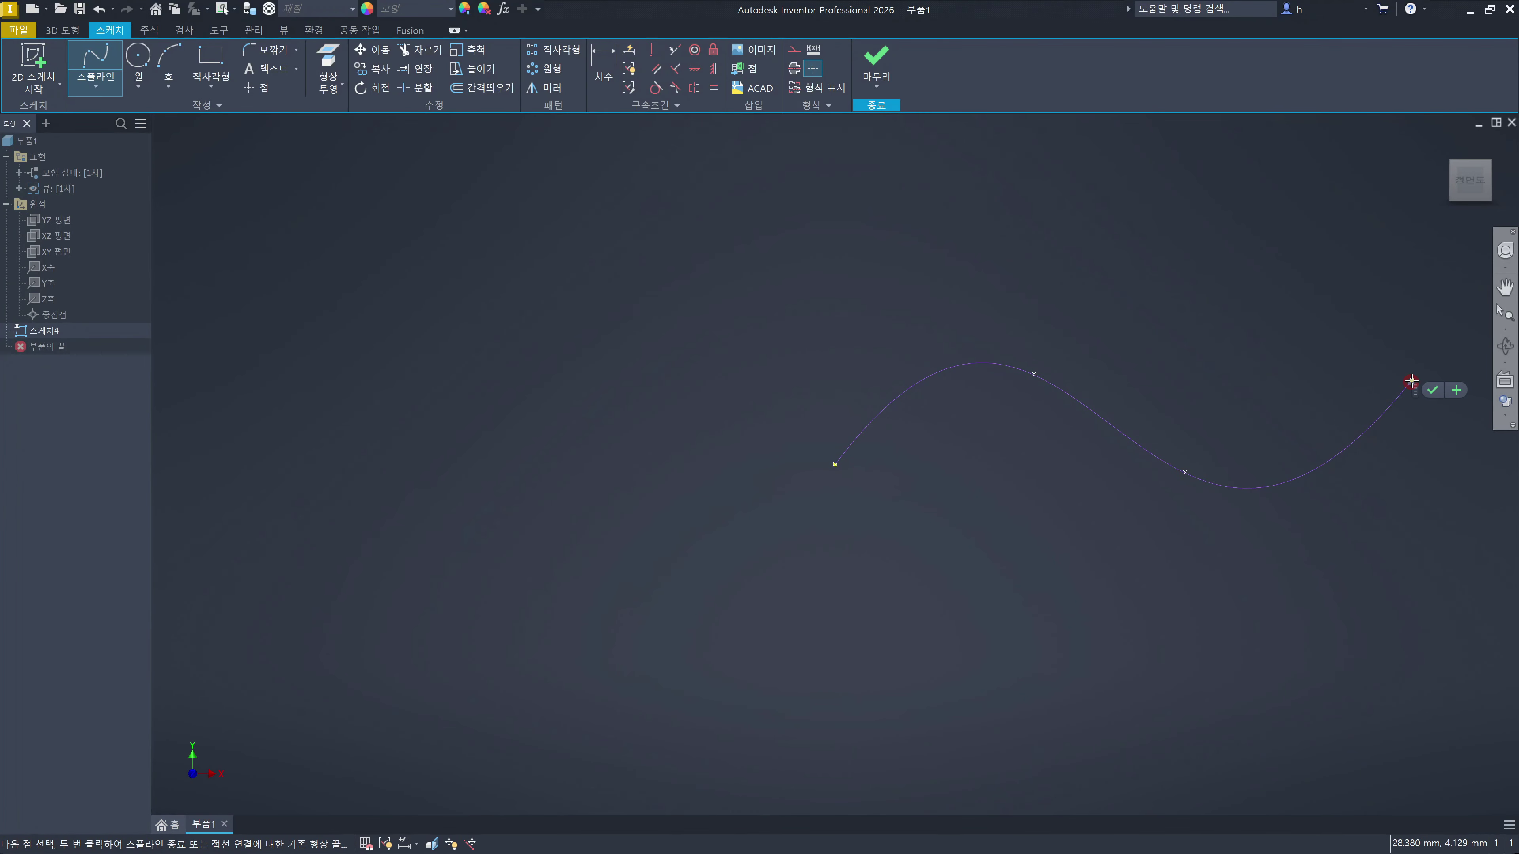
left_click(1430, 394)
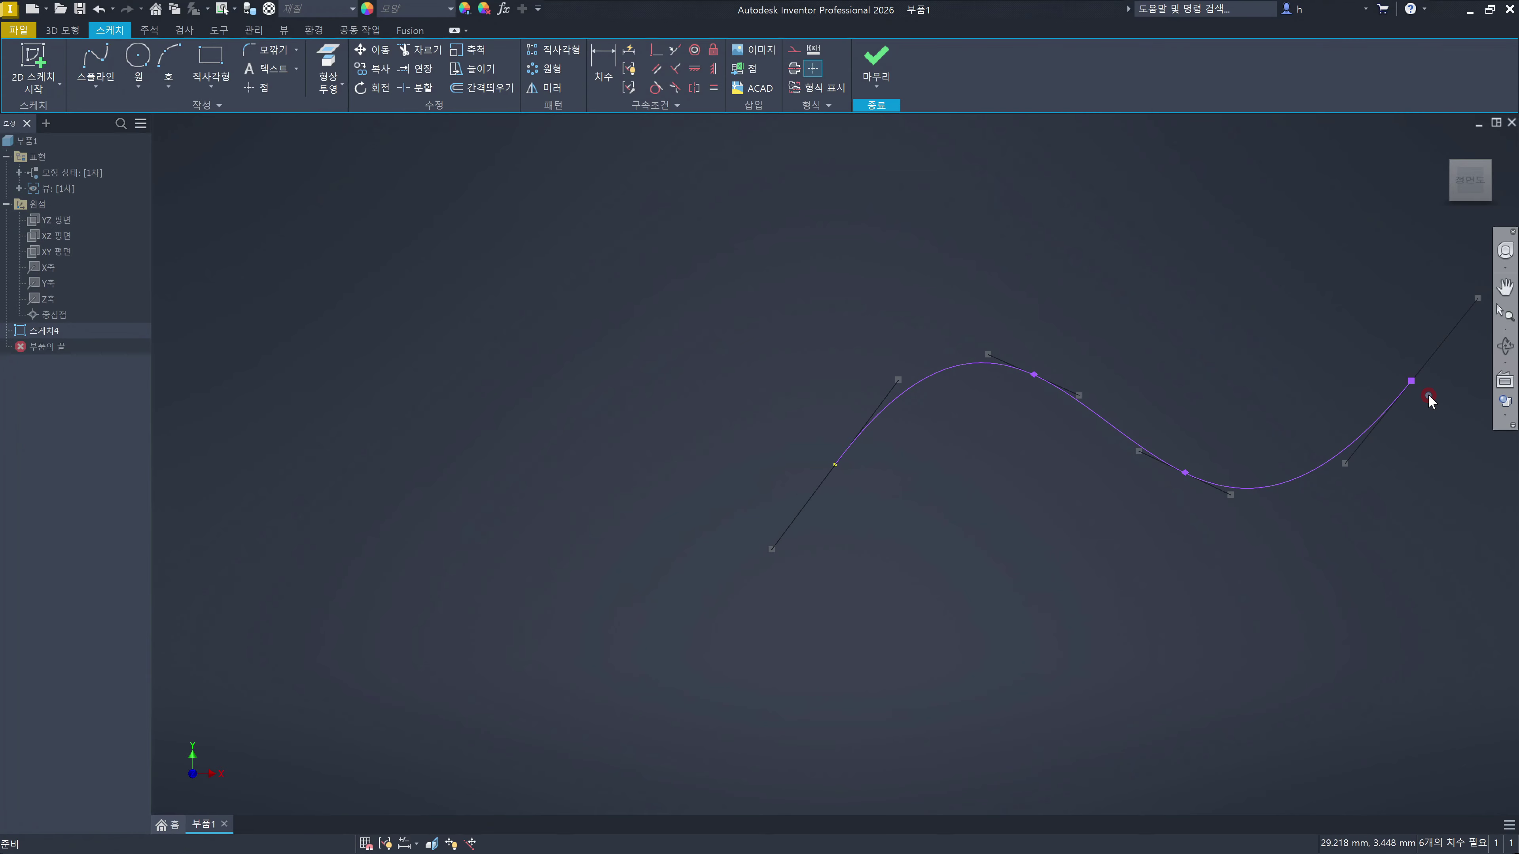
left_click(1321, 326)
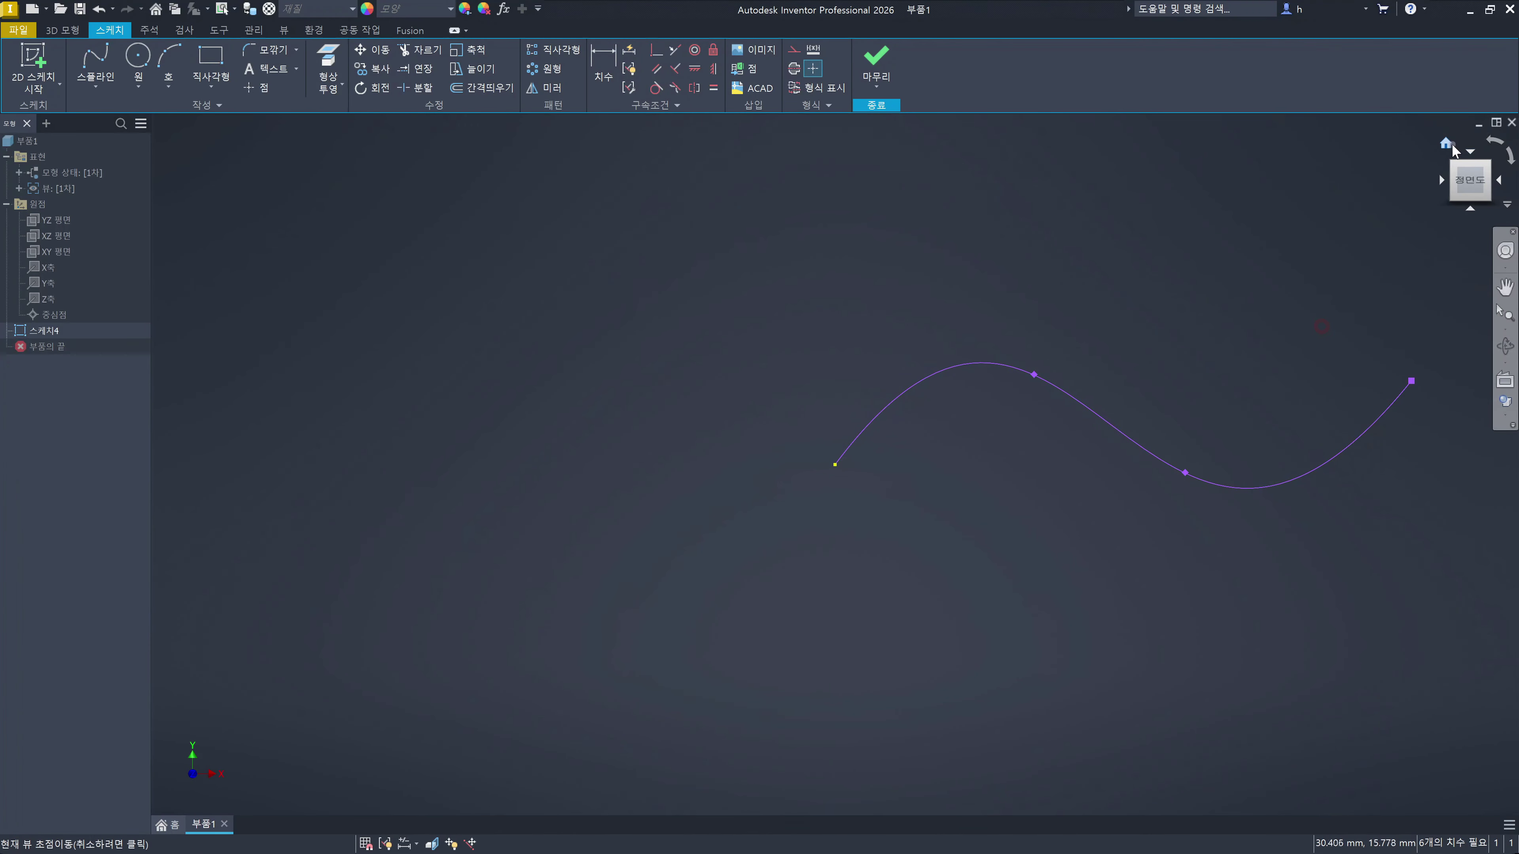
Step: Close the profile below the spline with a vertical line about 17 mm down from the origin, a 28 mm base line and a vertical to the spline's end
left_click(1452, 142)
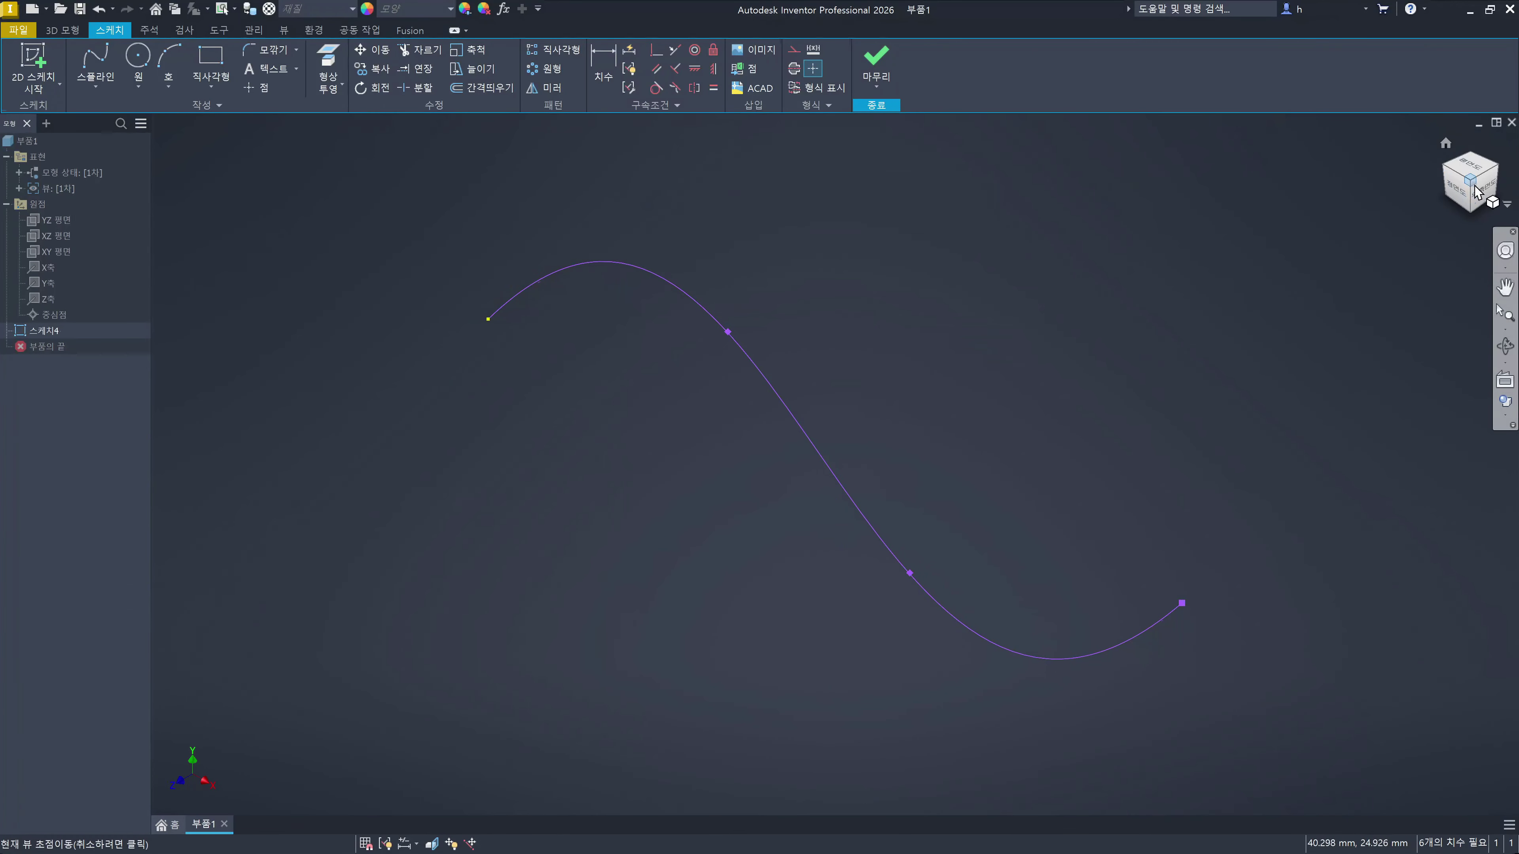
left_click_drag(1456, 190, 1459, 195)
left_click(1459, 194)
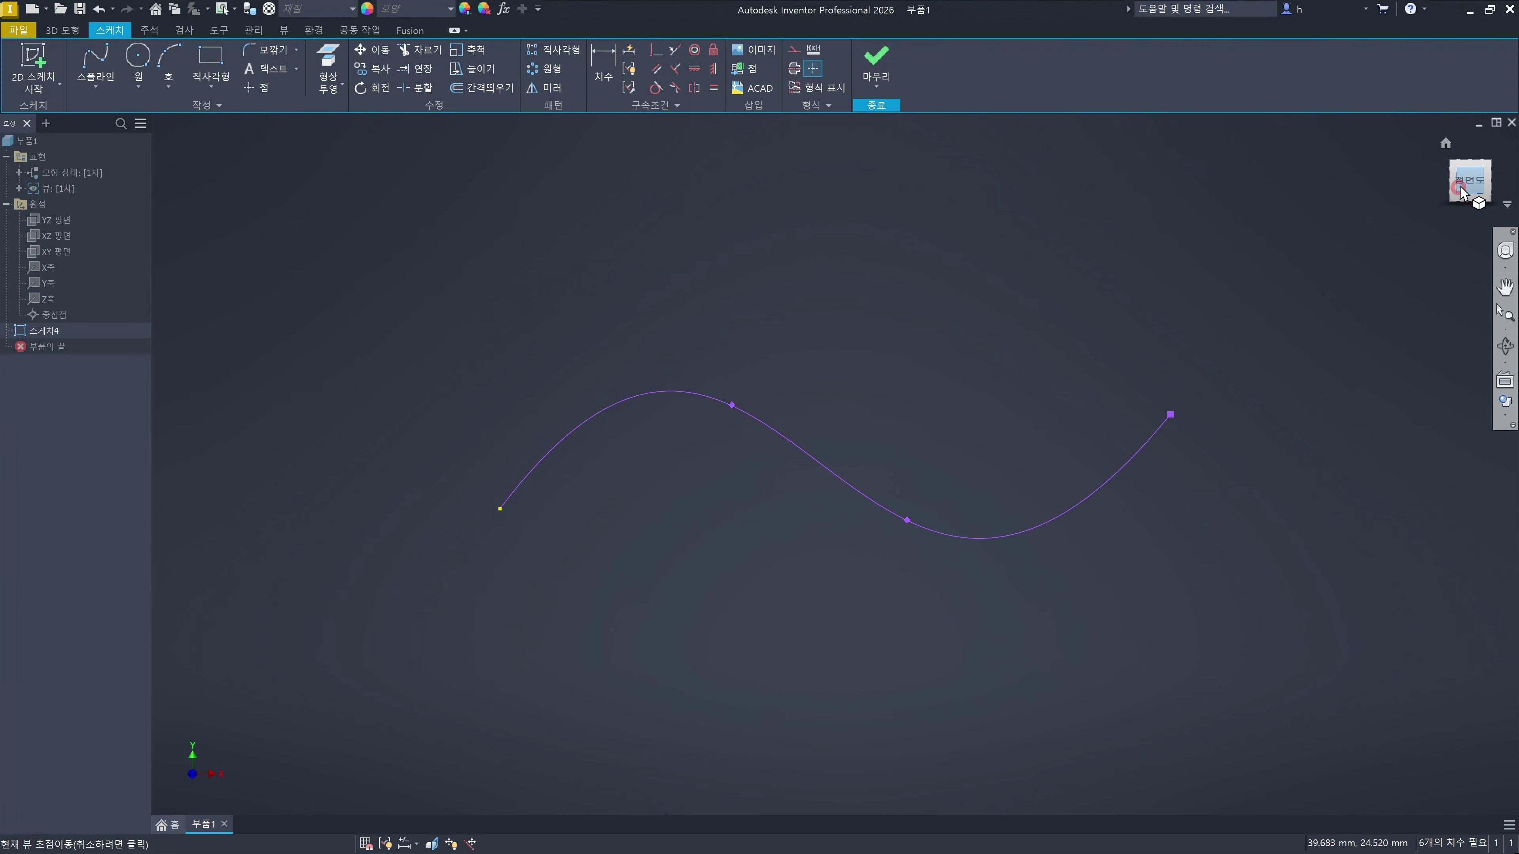
scroll(1138, 392, "up", 5)
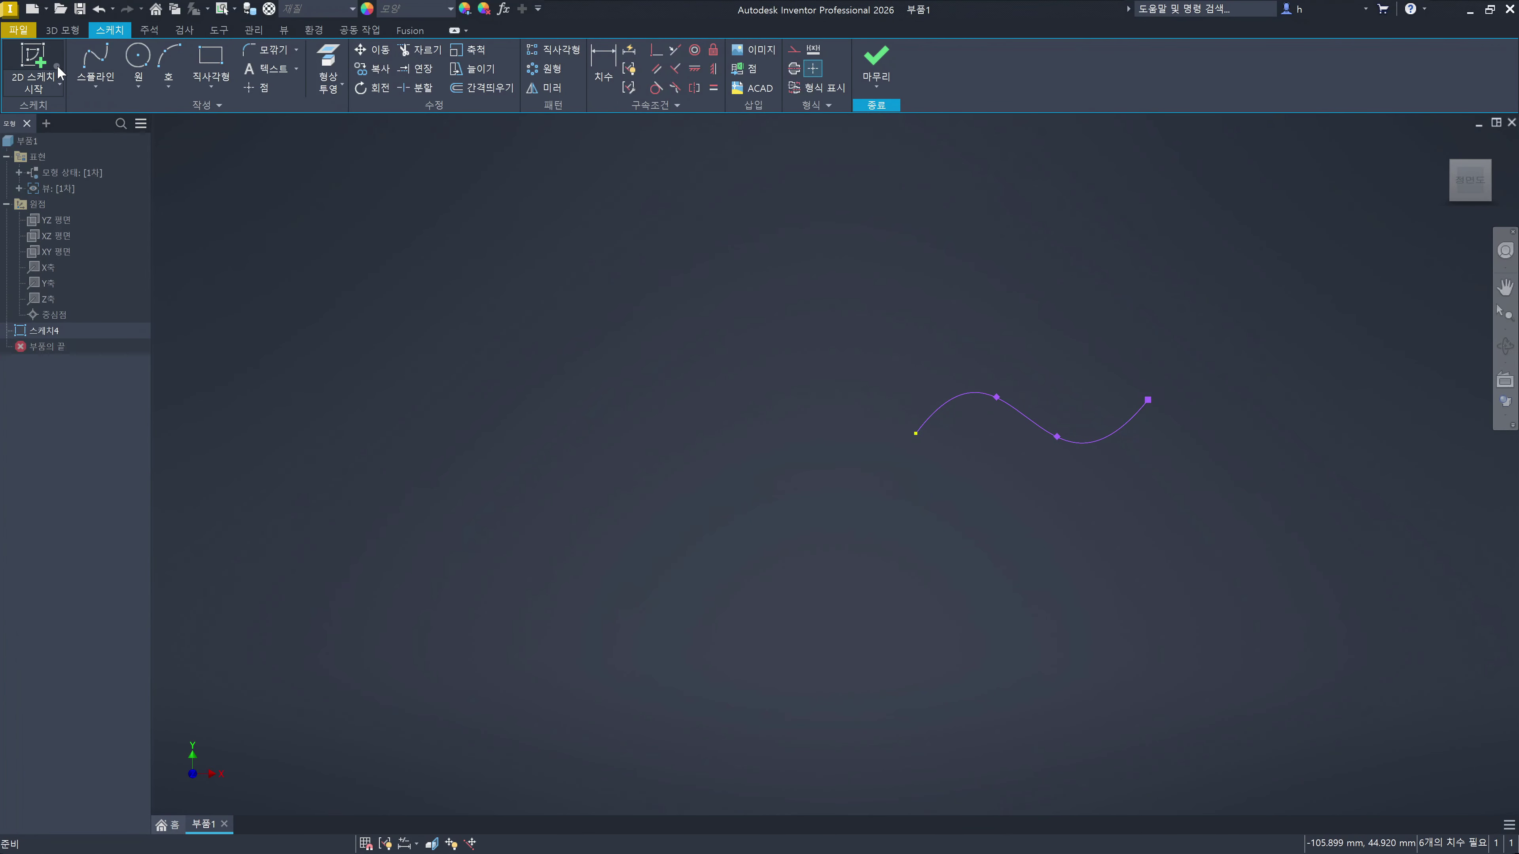
left_click(99, 87)
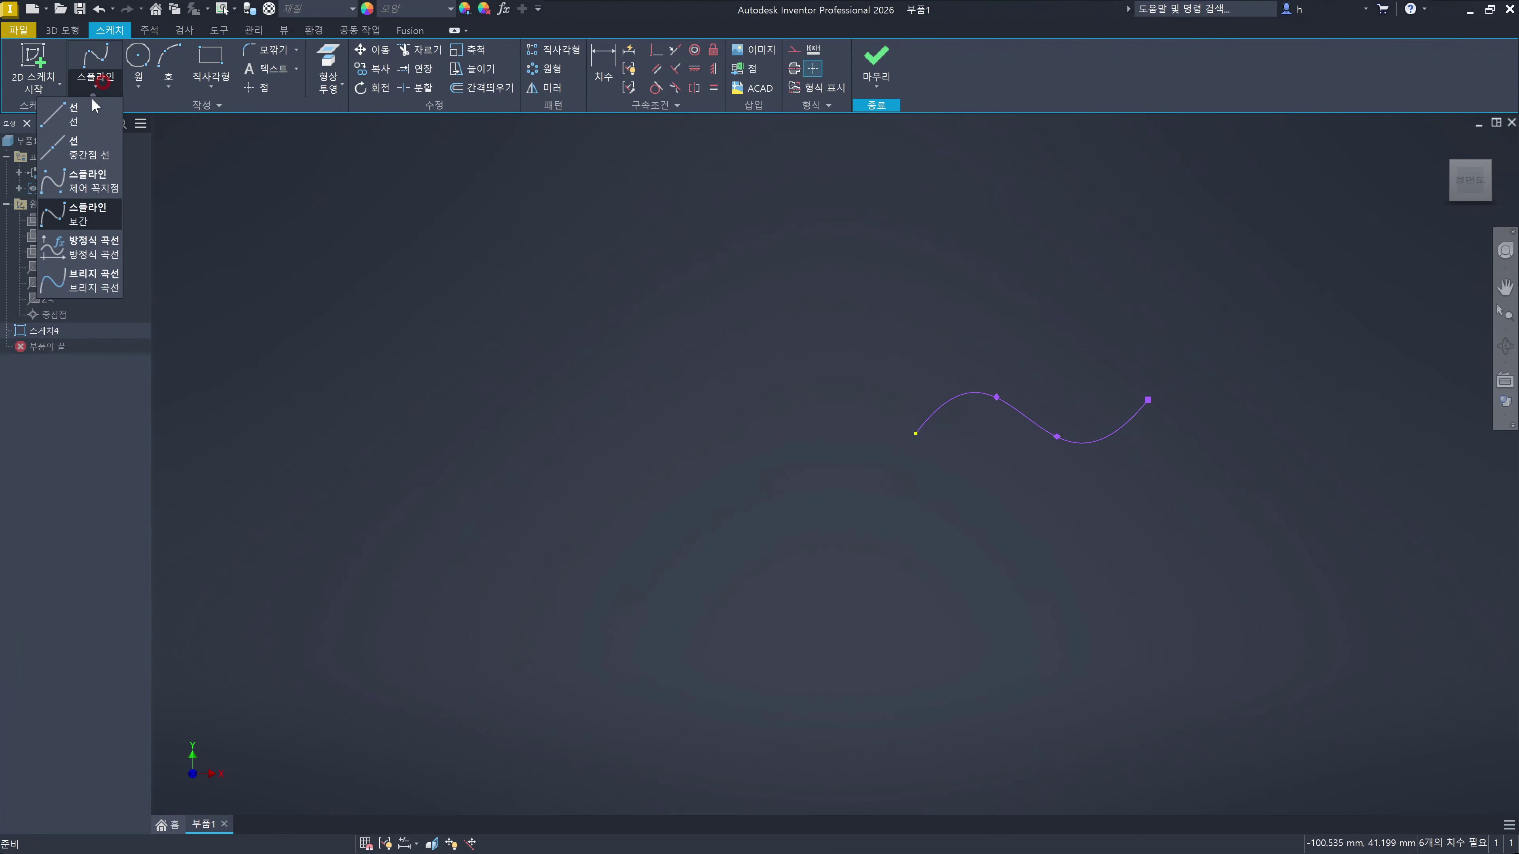
left_click(70, 112)
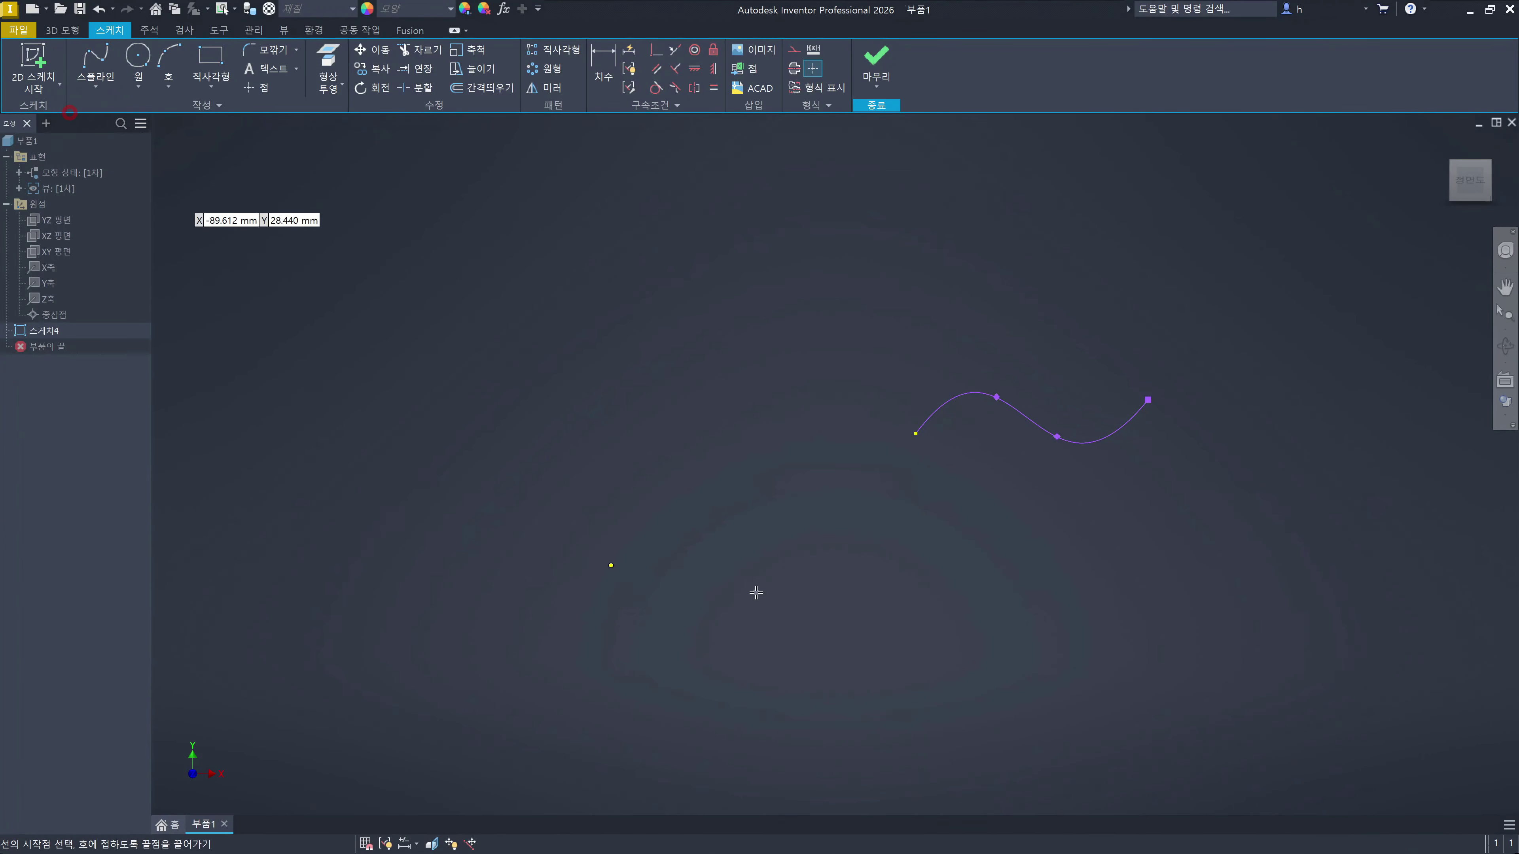
left_click(915, 434)
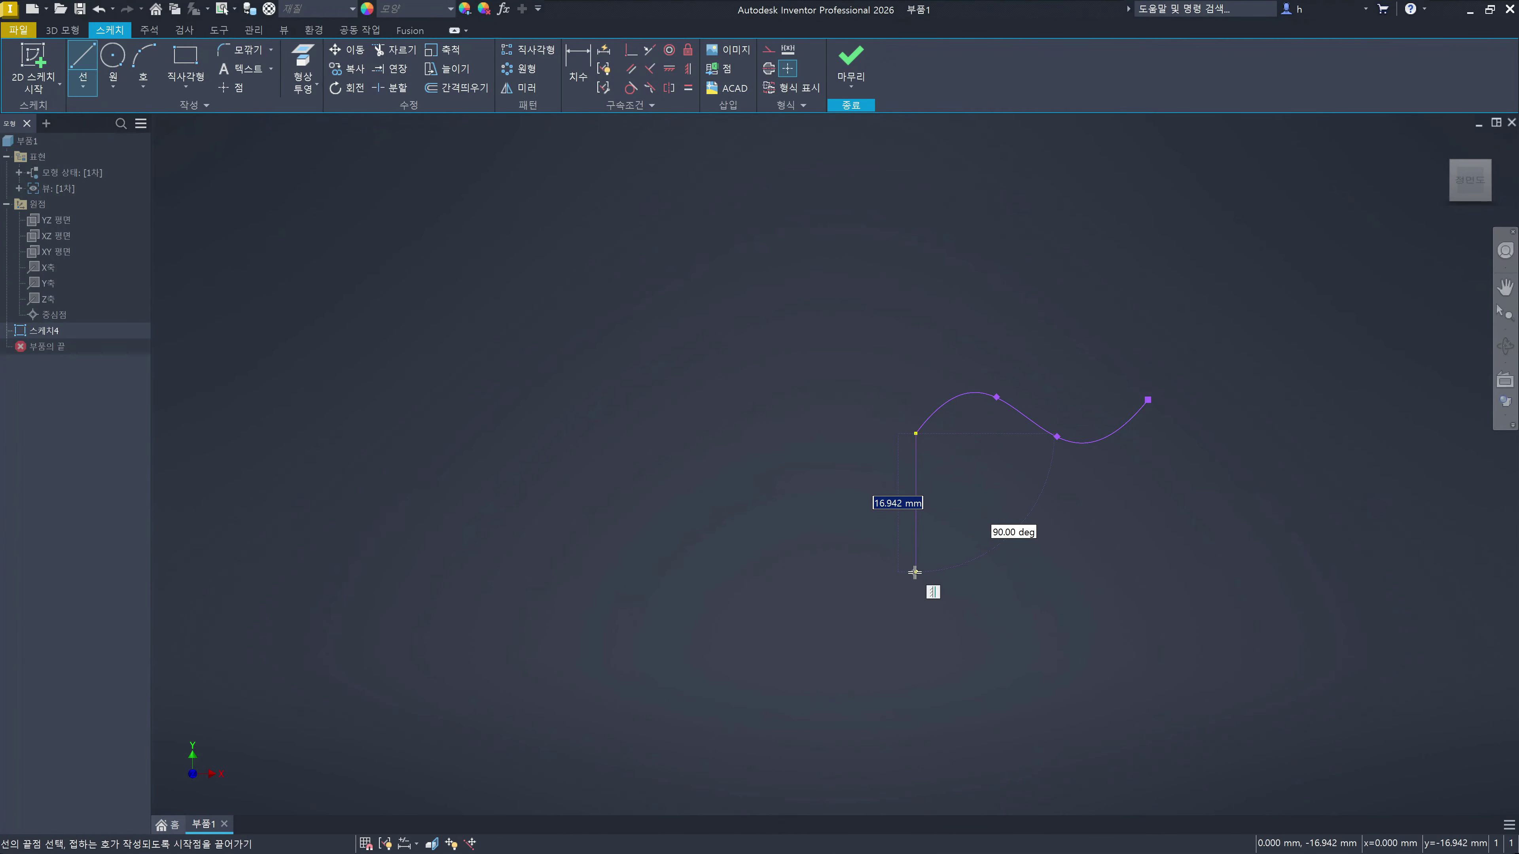
left_click(914, 573)
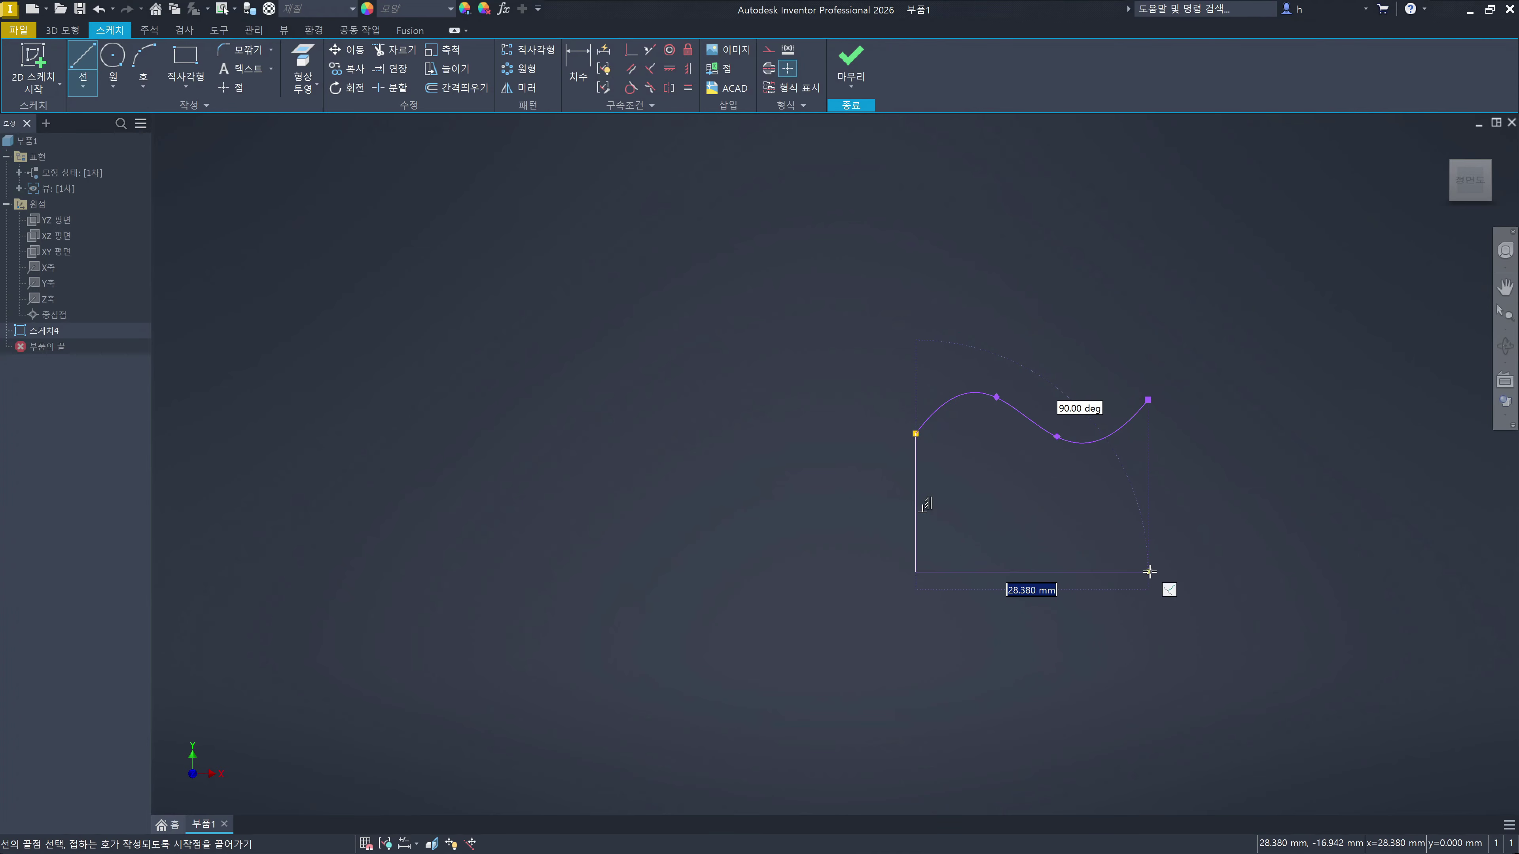
left_click(1149, 572)
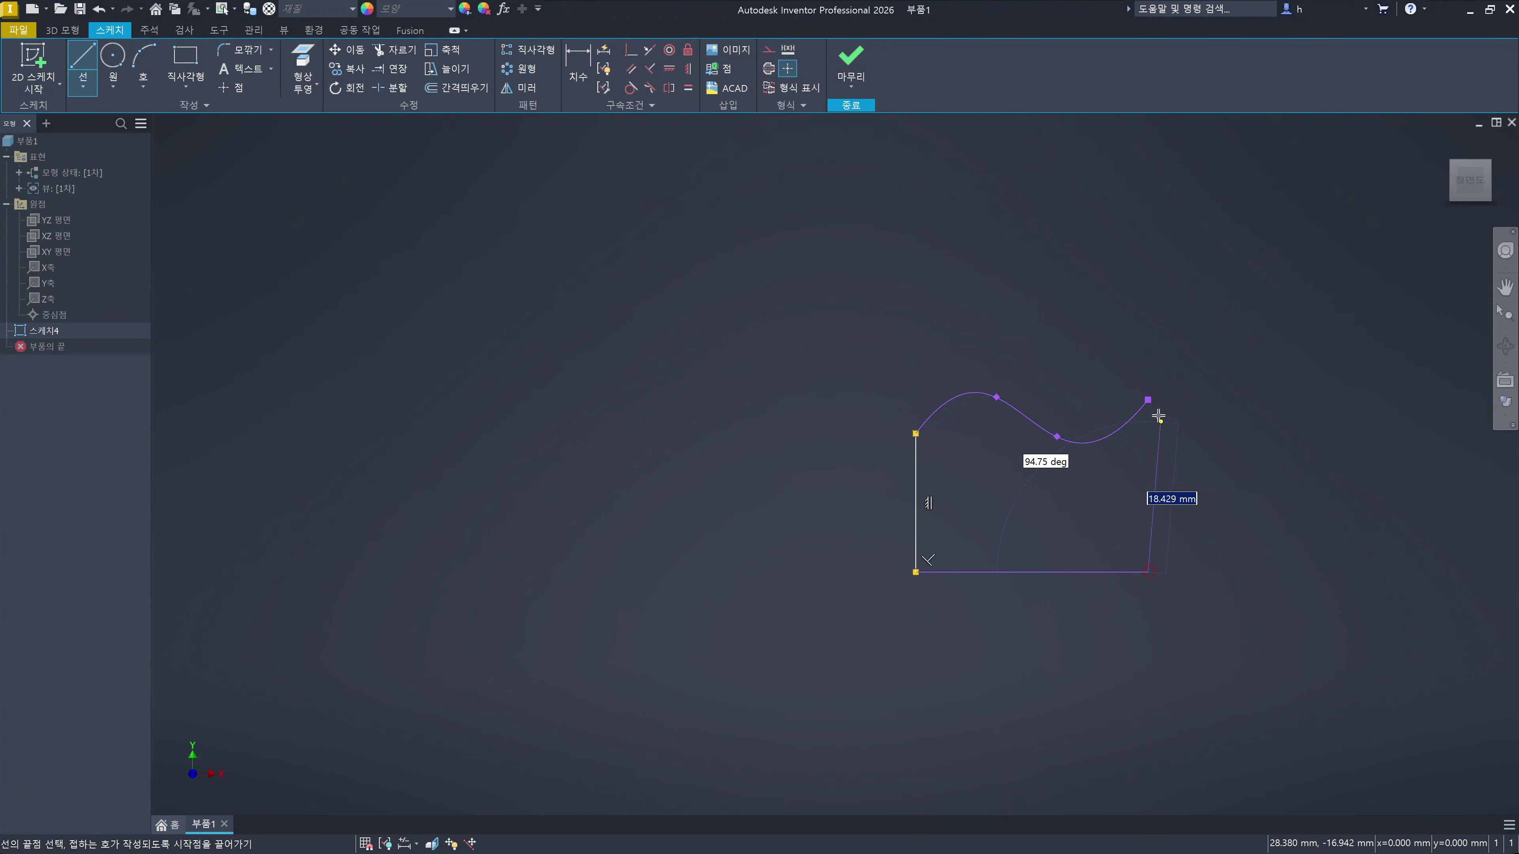
left_click(1170, 421)
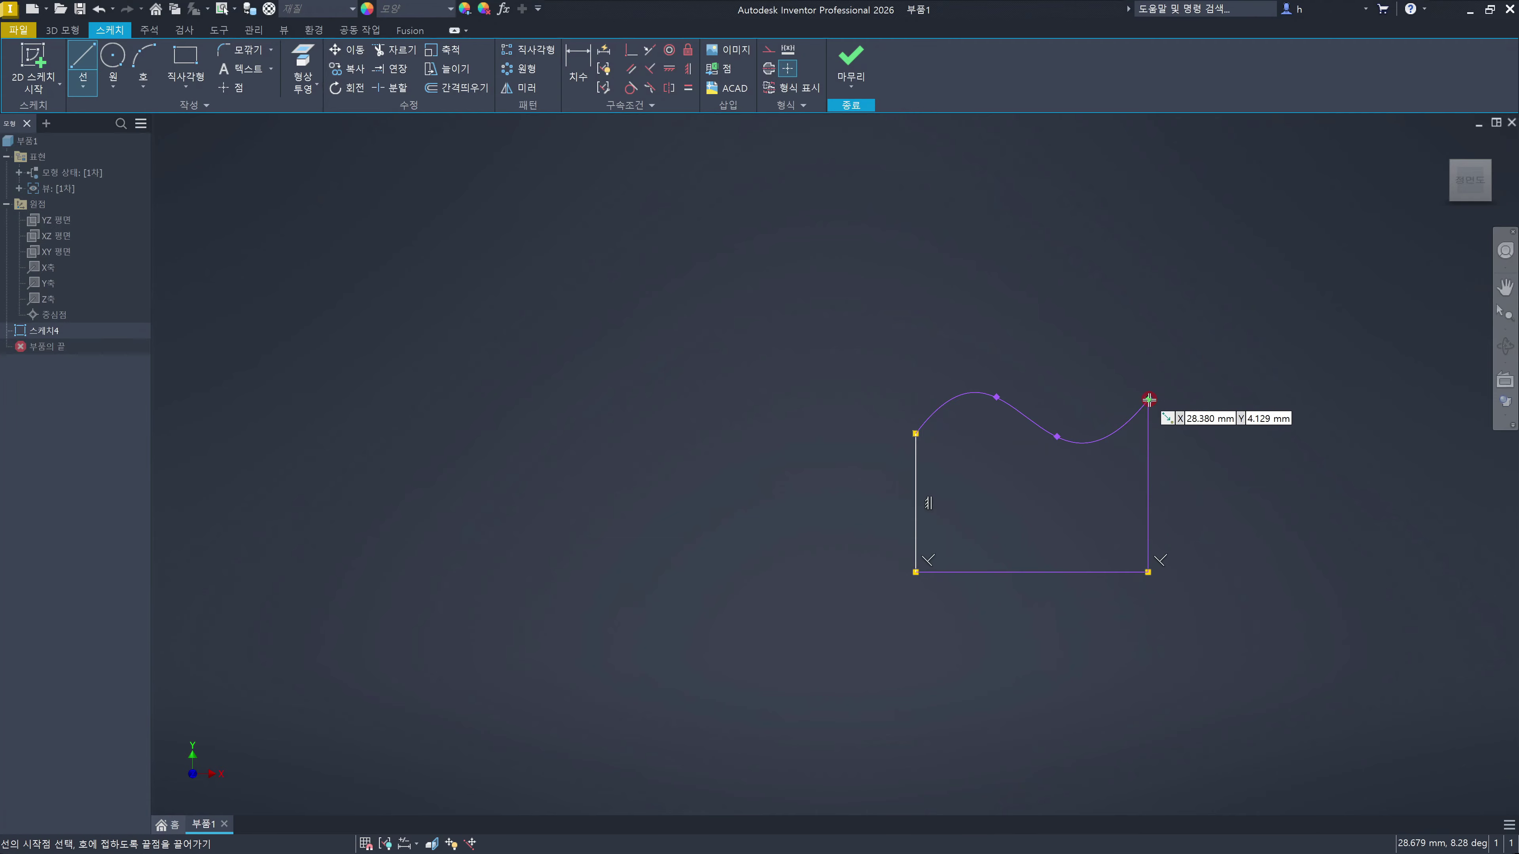
key("Escape")
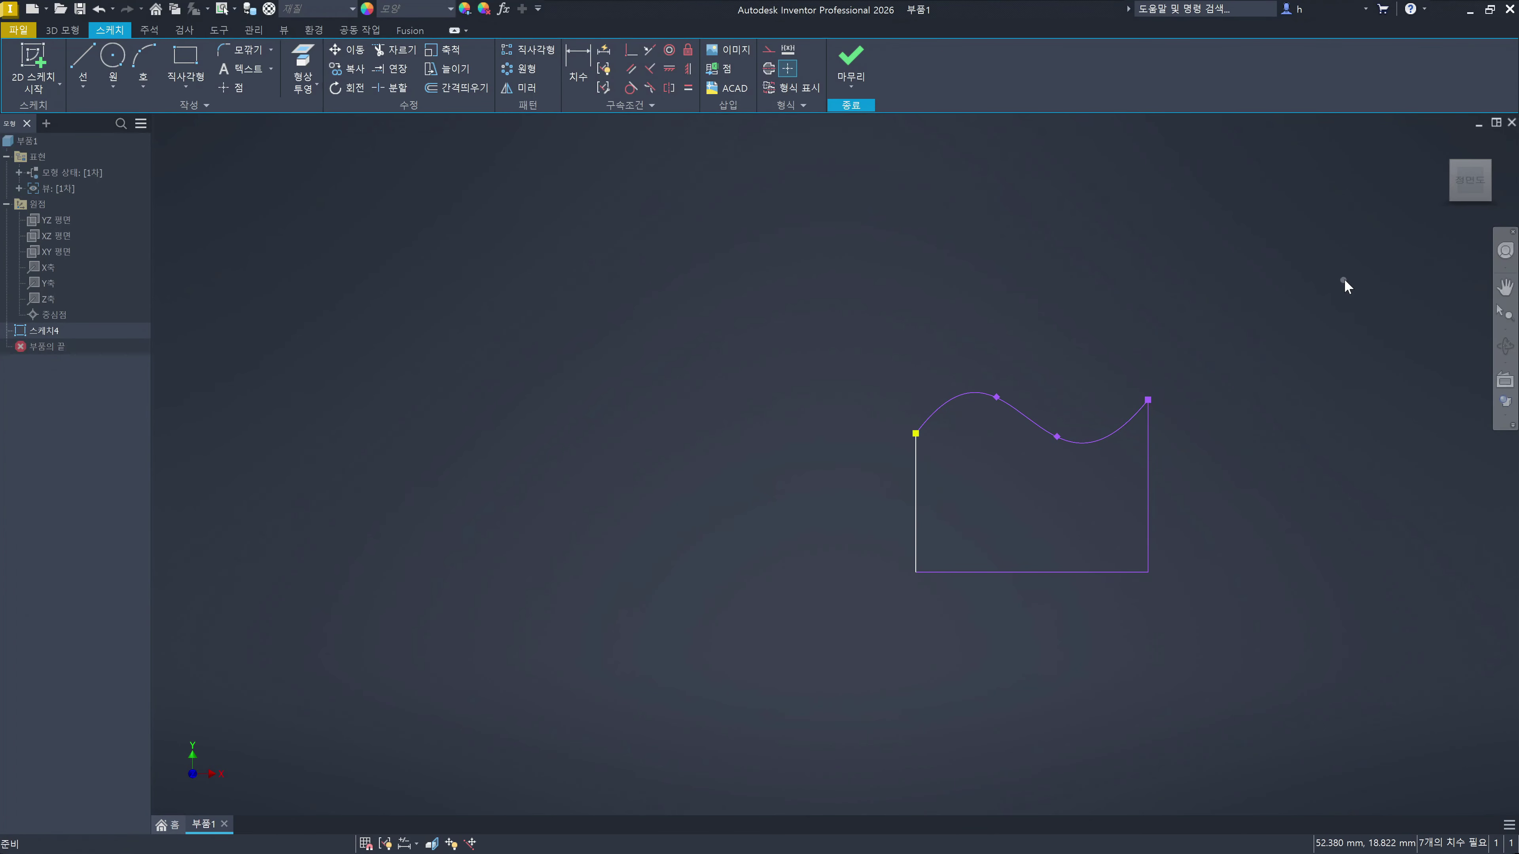
Step: Finish the sketch and extrude the wavy-topped profile 40 mm as a new solid
left_click(843, 63)
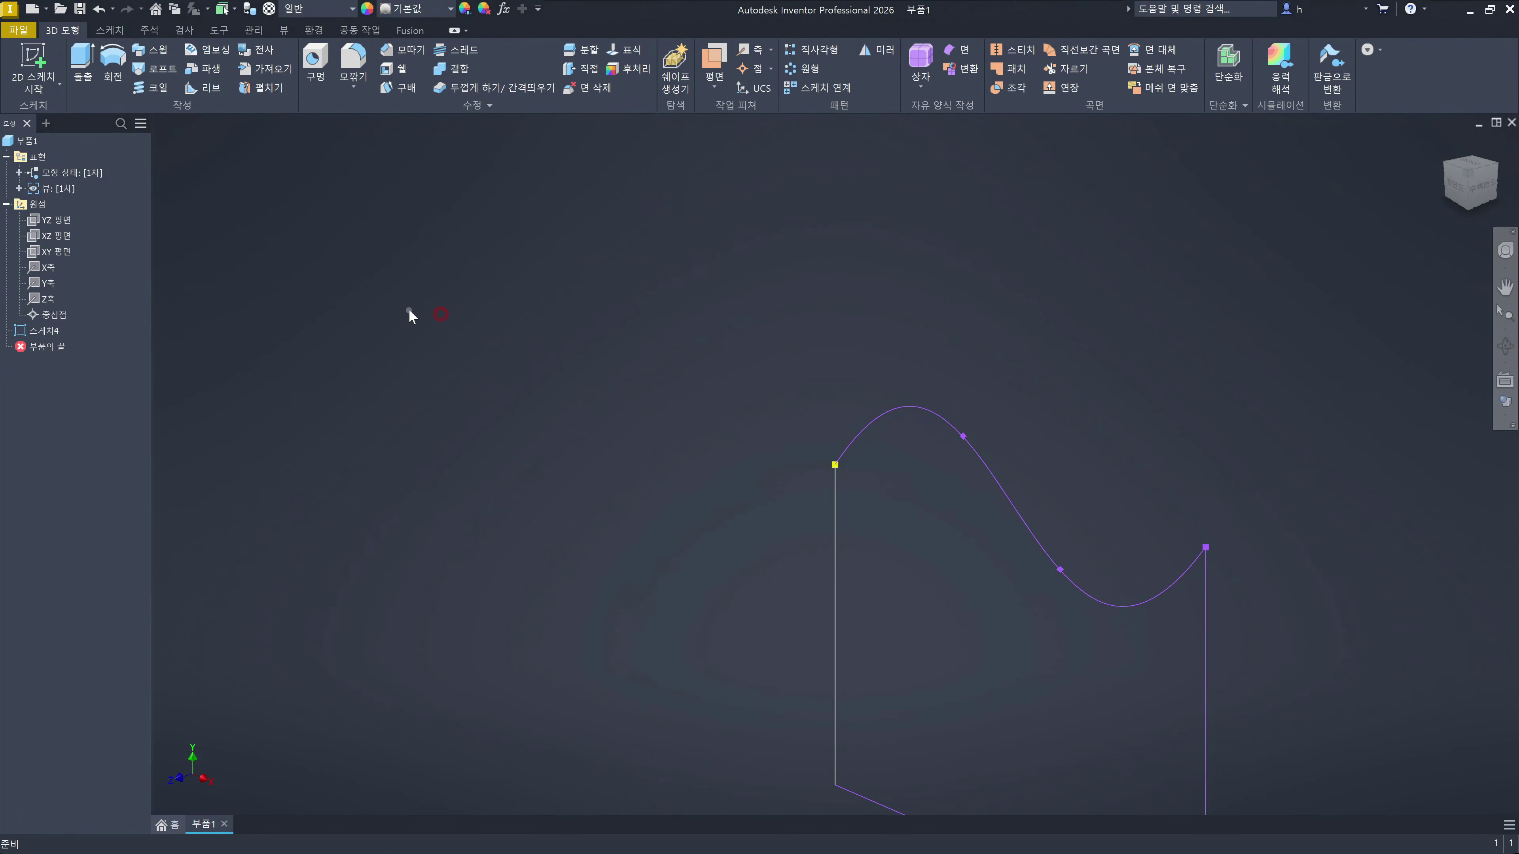
left_click(83, 66)
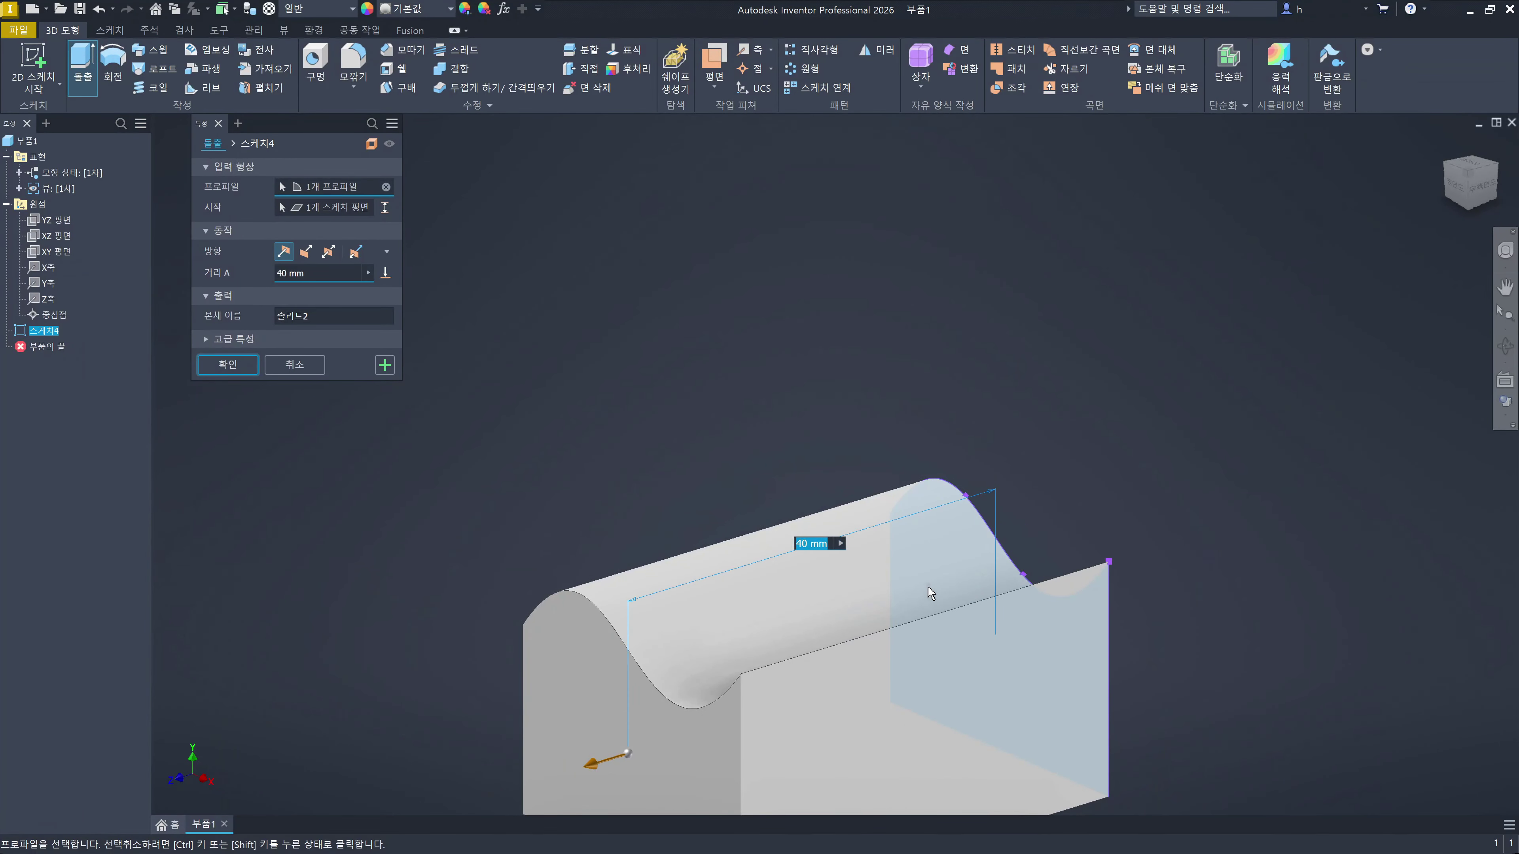
left_click(229, 365)
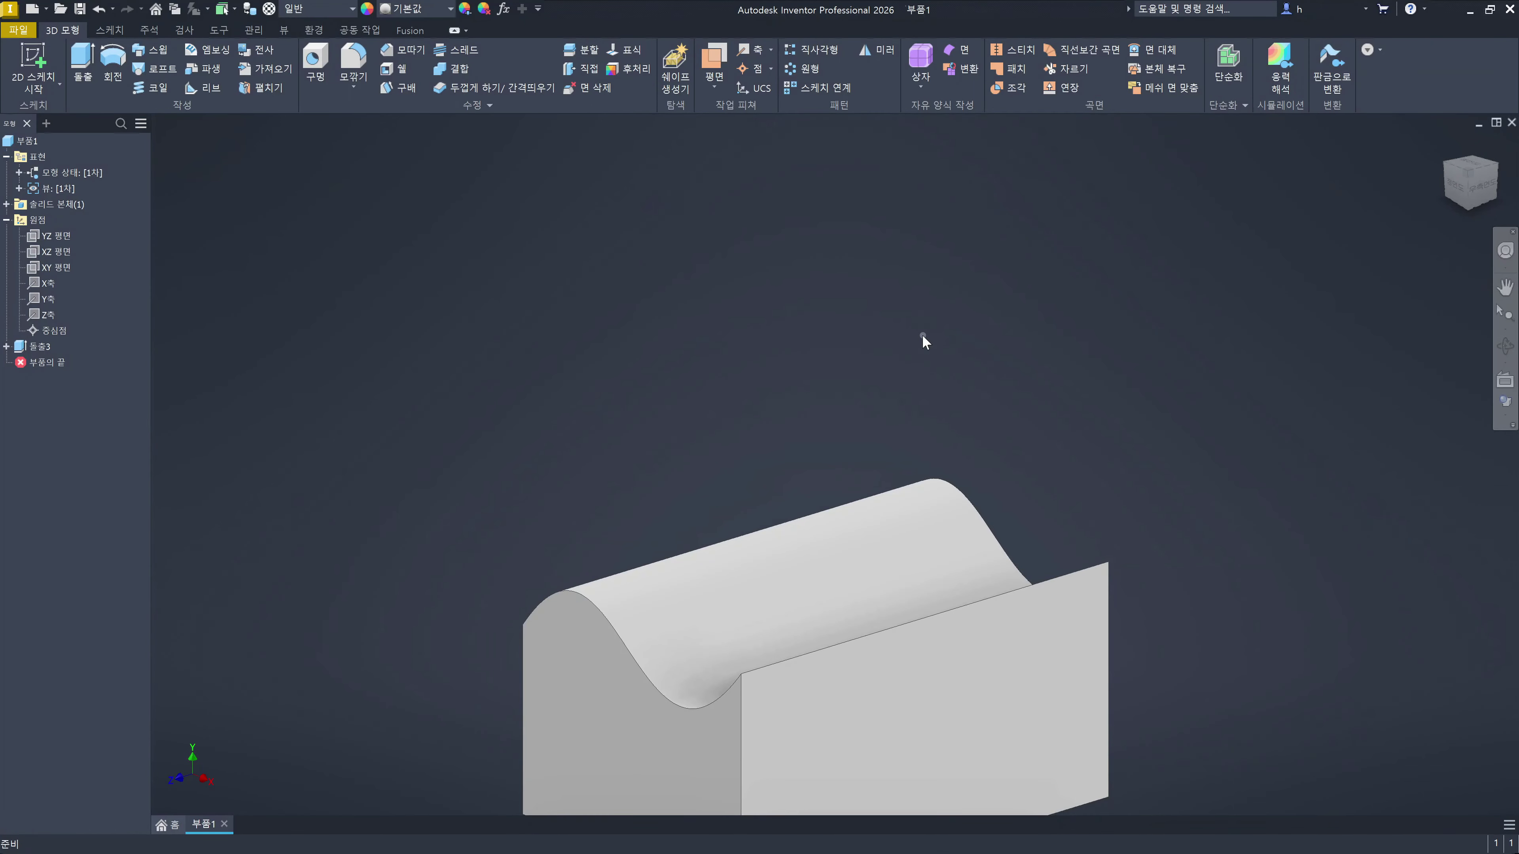
Step: Start a 2D sketch on the XZ origin plane and orient the top view upright
left_click(922, 336)
key("s")
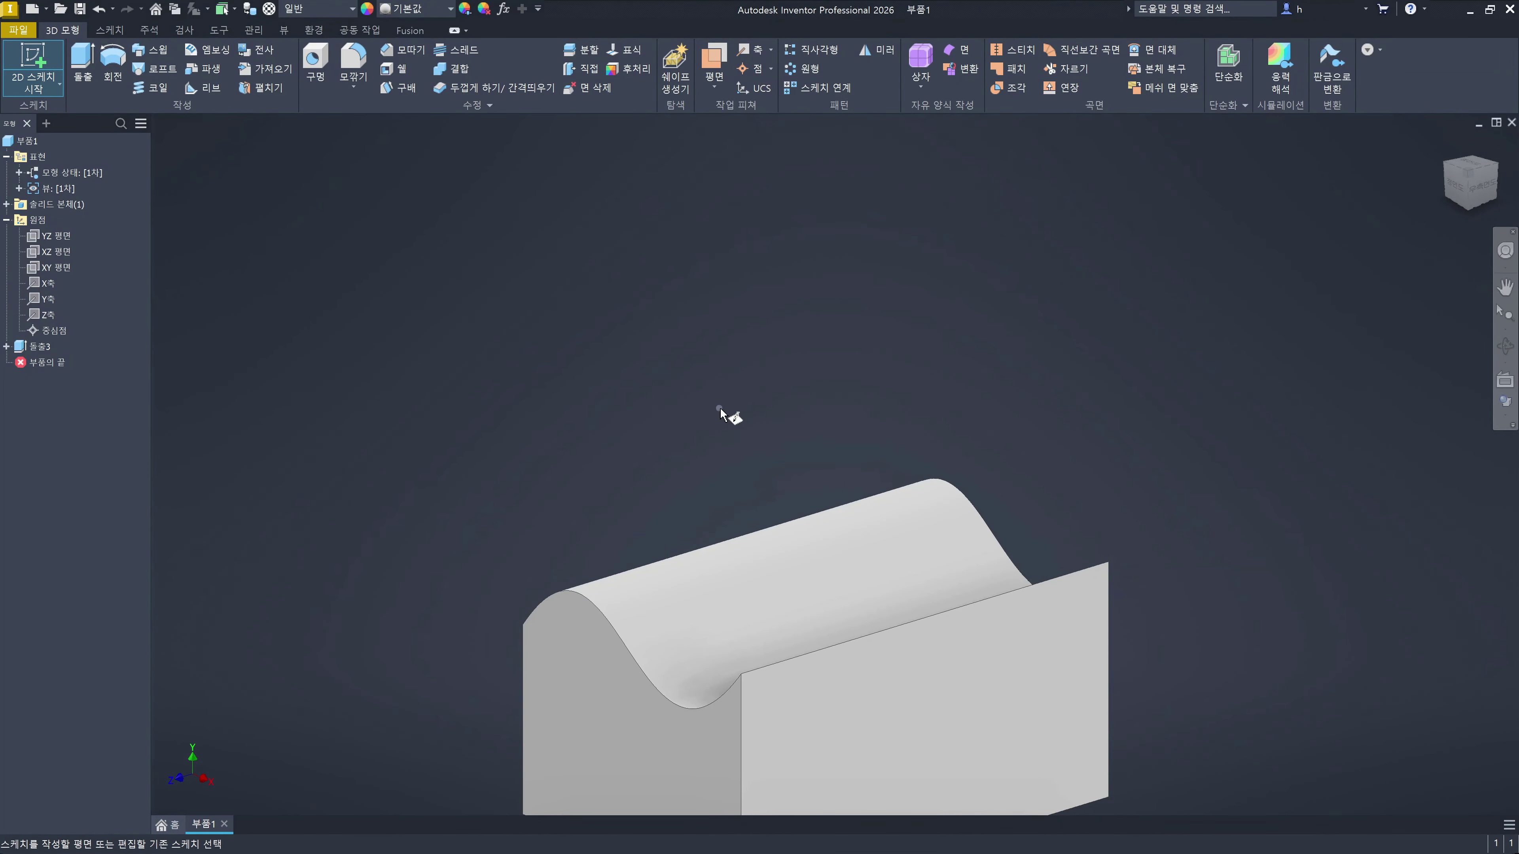
middle_click_drag(723, 411, 706, 269)
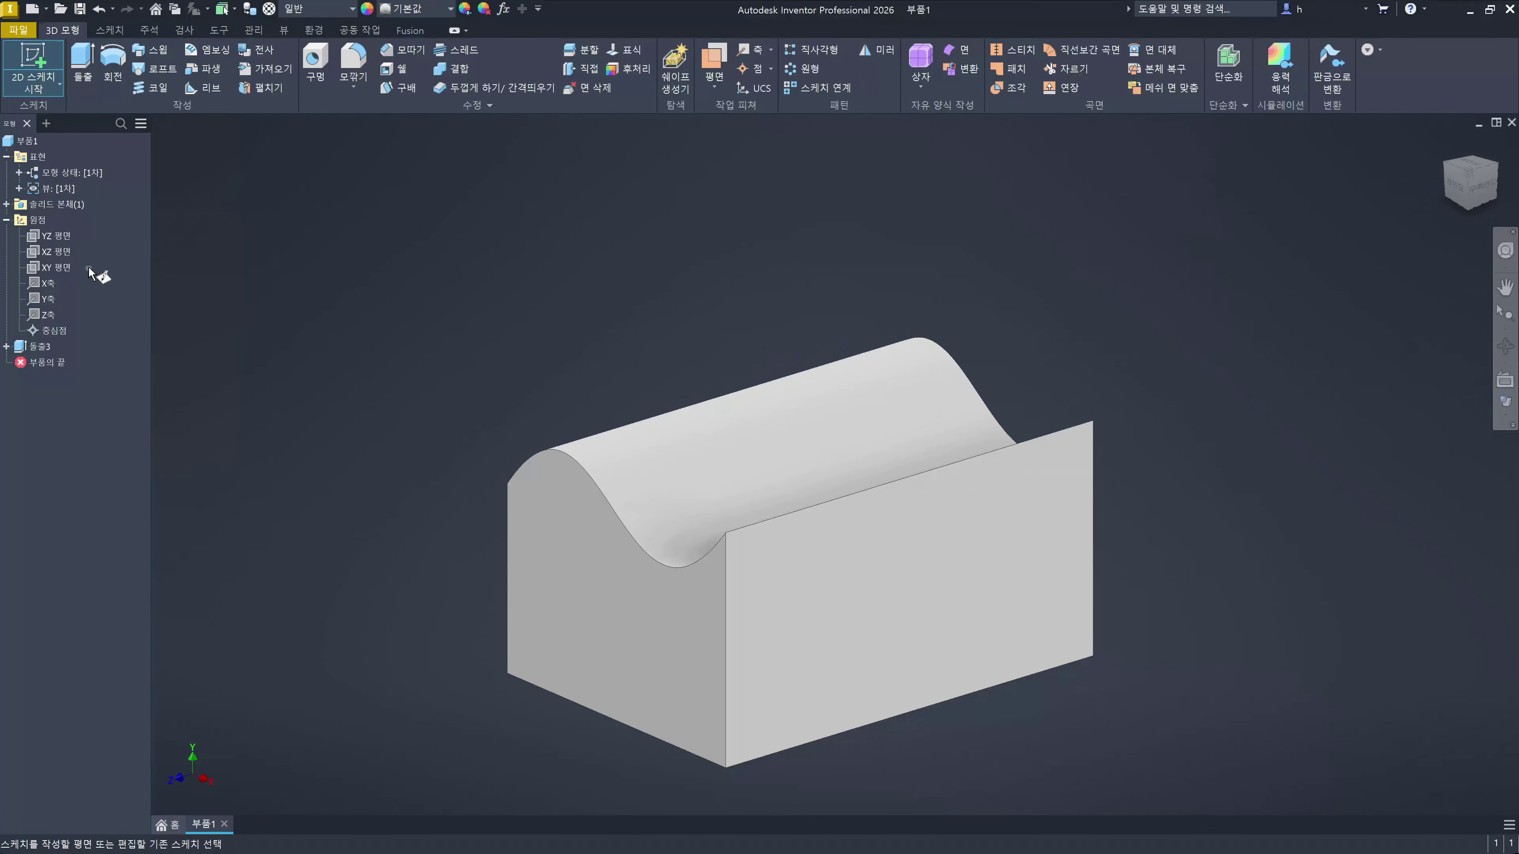
left_click(58, 254)
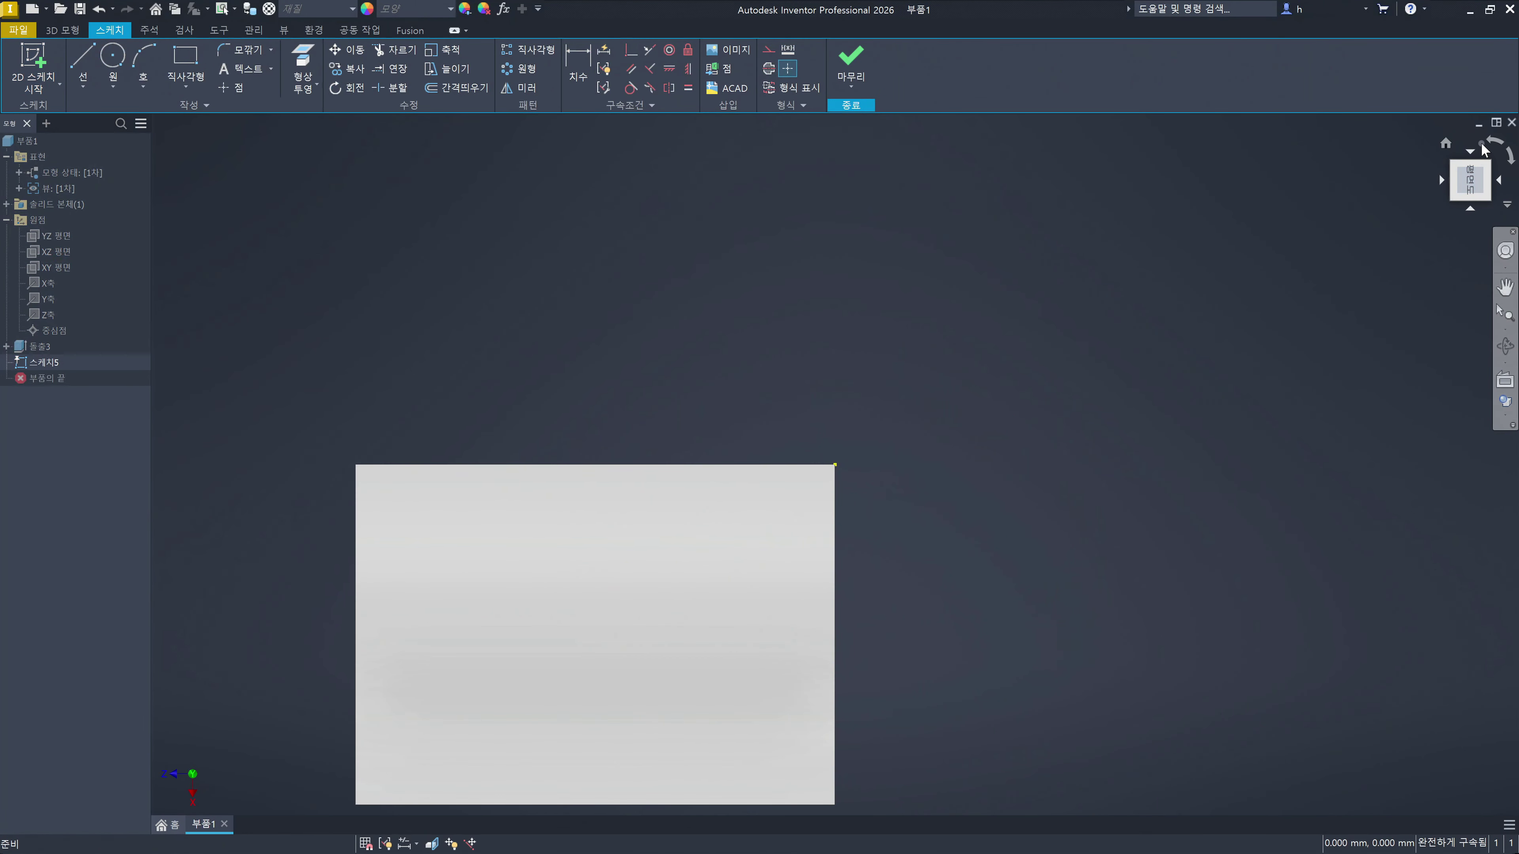
left_click(1474, 187)
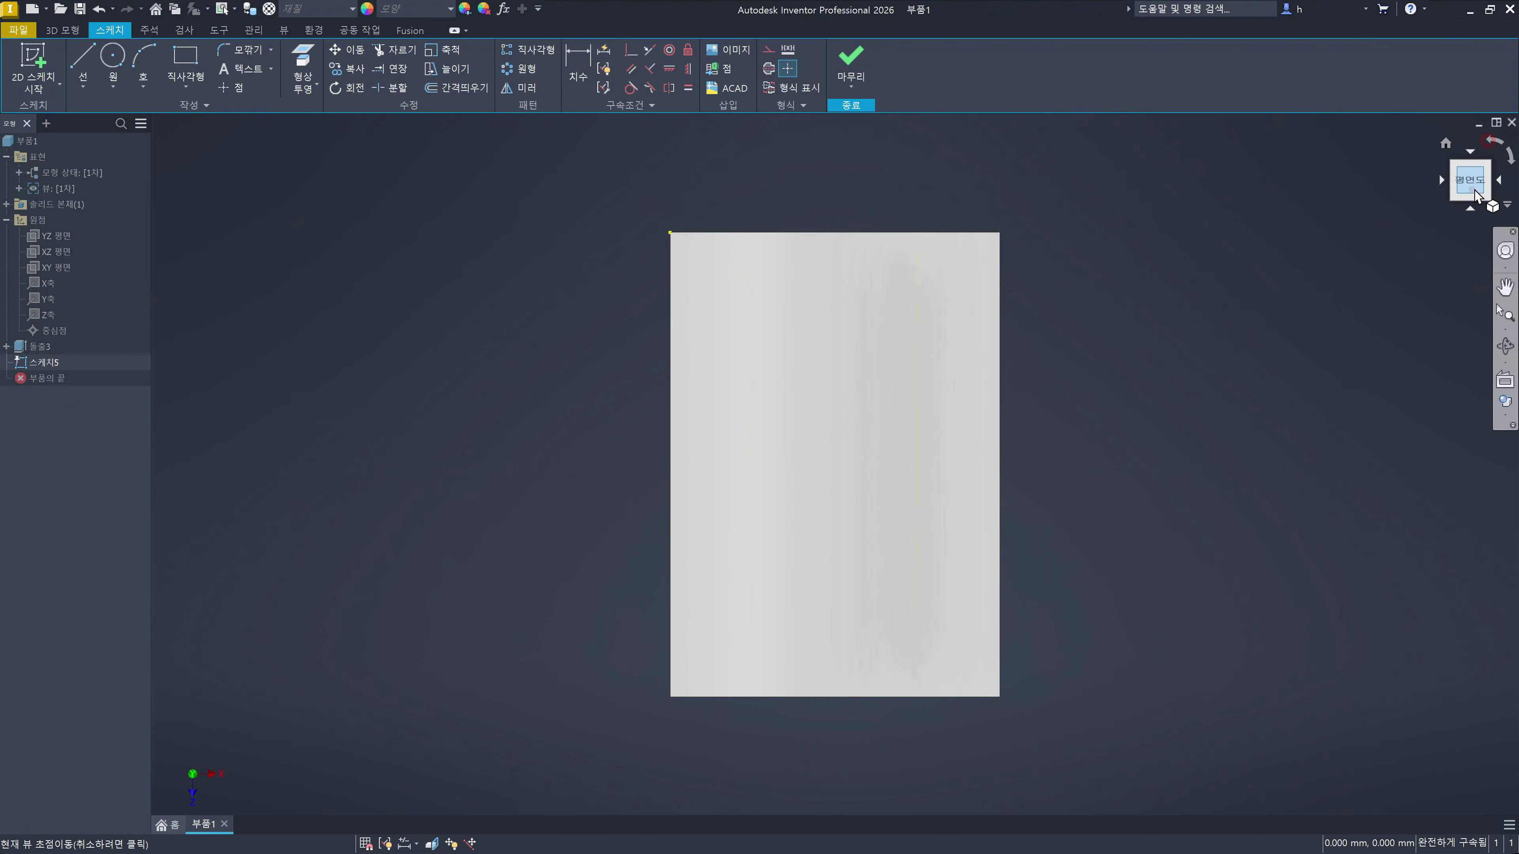
left_click(265, 381)
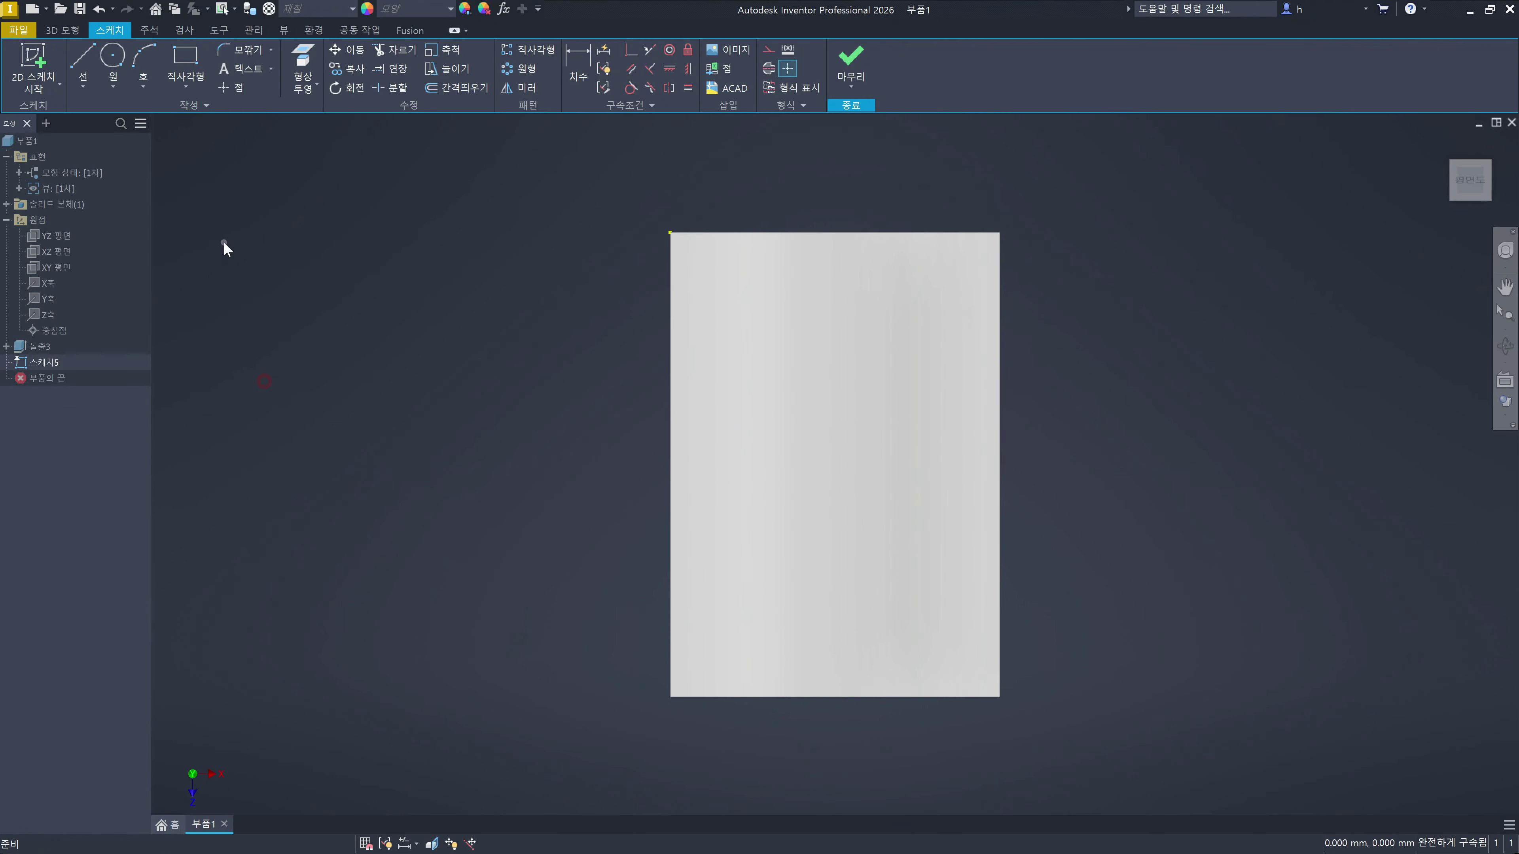
Step: Sketch a horizontal center-to-center slot on the block's upper half, with about 13 mm between its centers
left_click(192, 93)
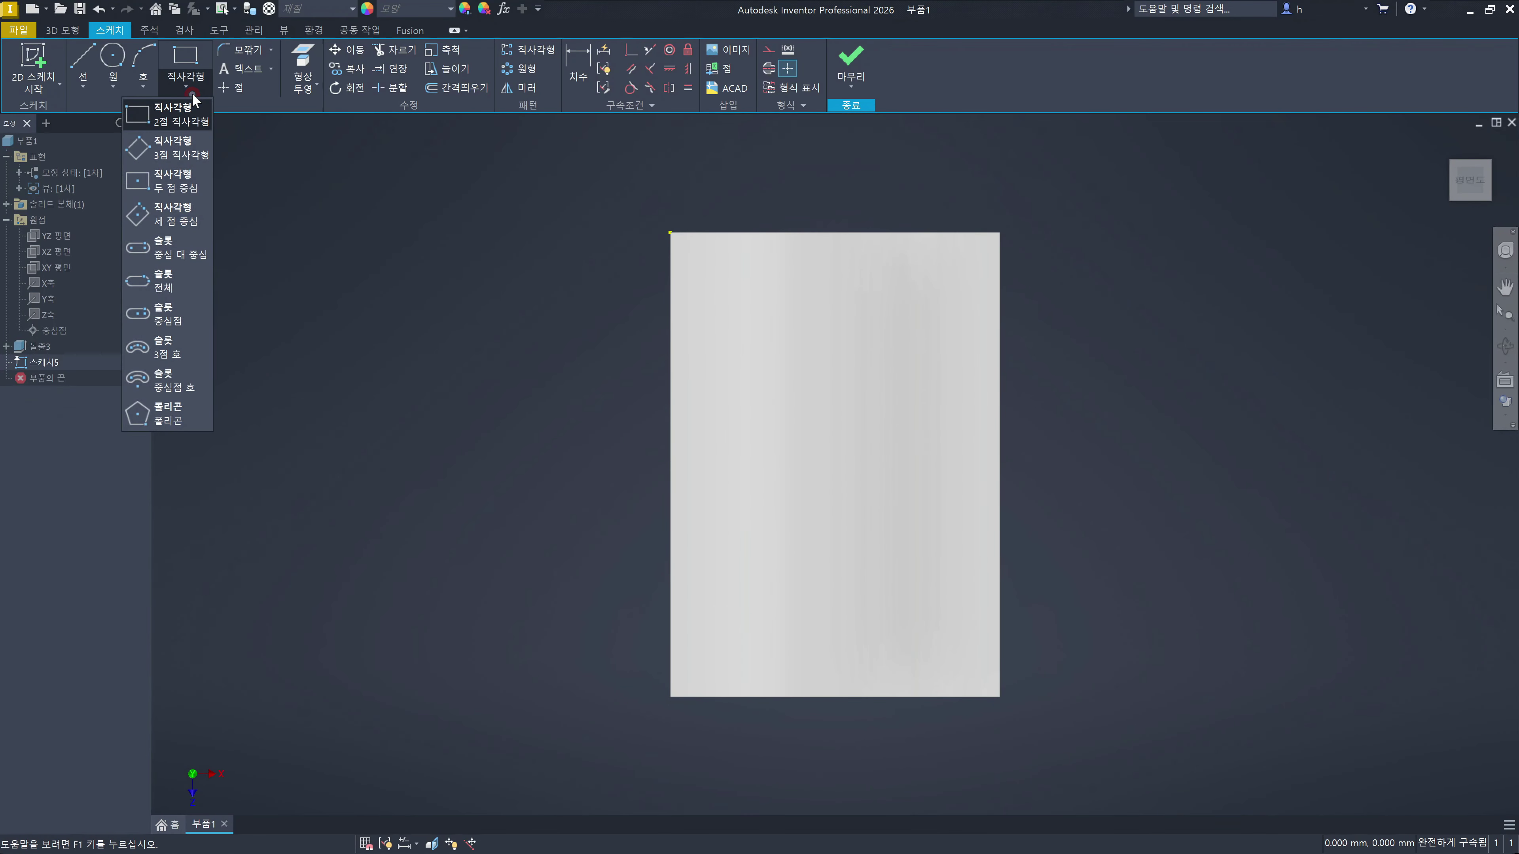
left_click(172, 256)
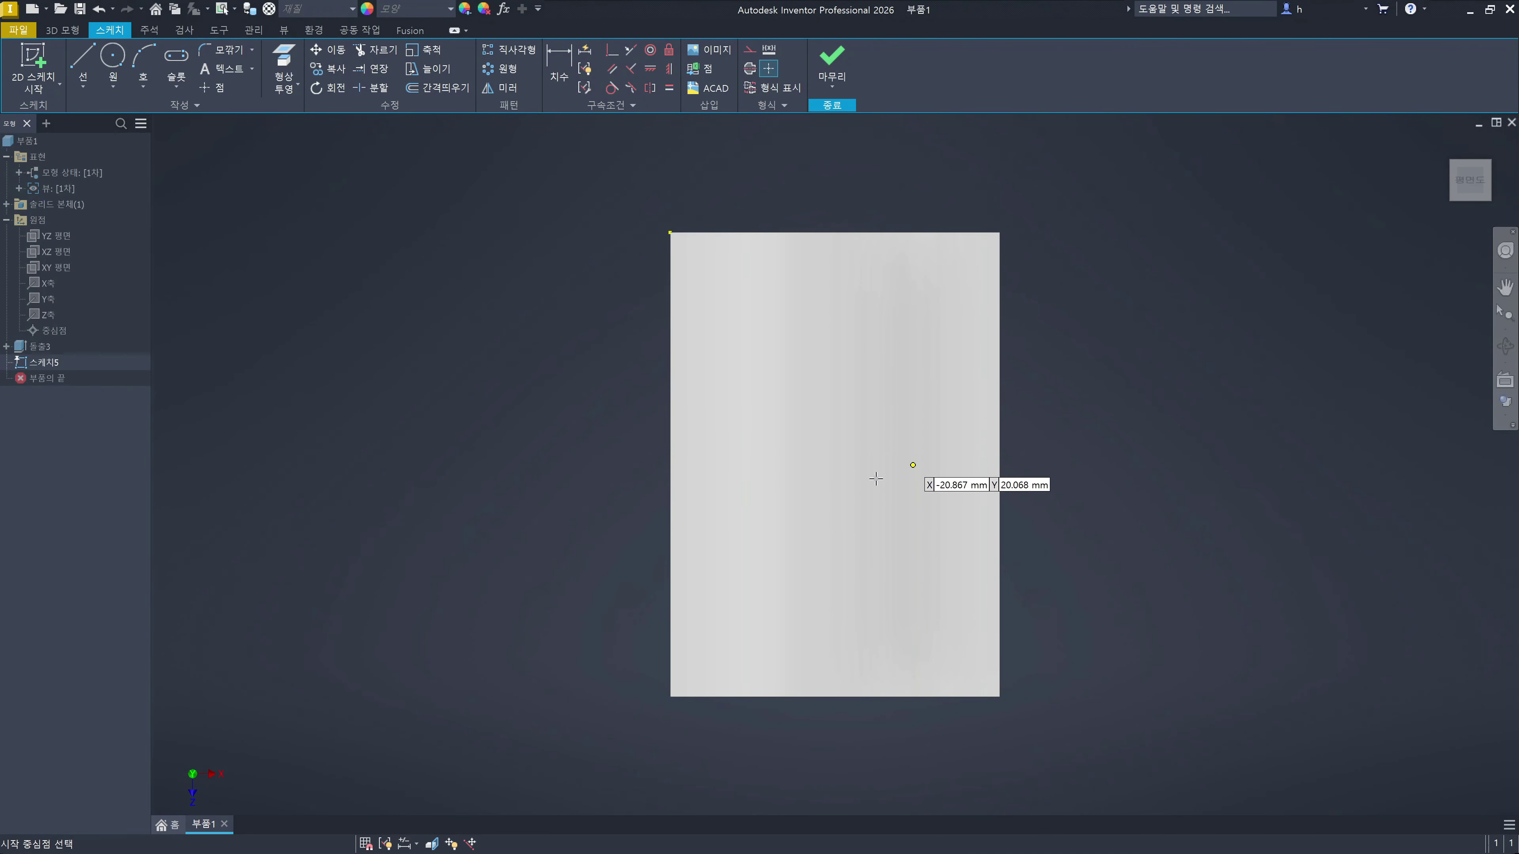
scroll(872, 477, "down", 3)
scroll(873, 477, "up", 5)
scroll(847, 475, "down", 2)
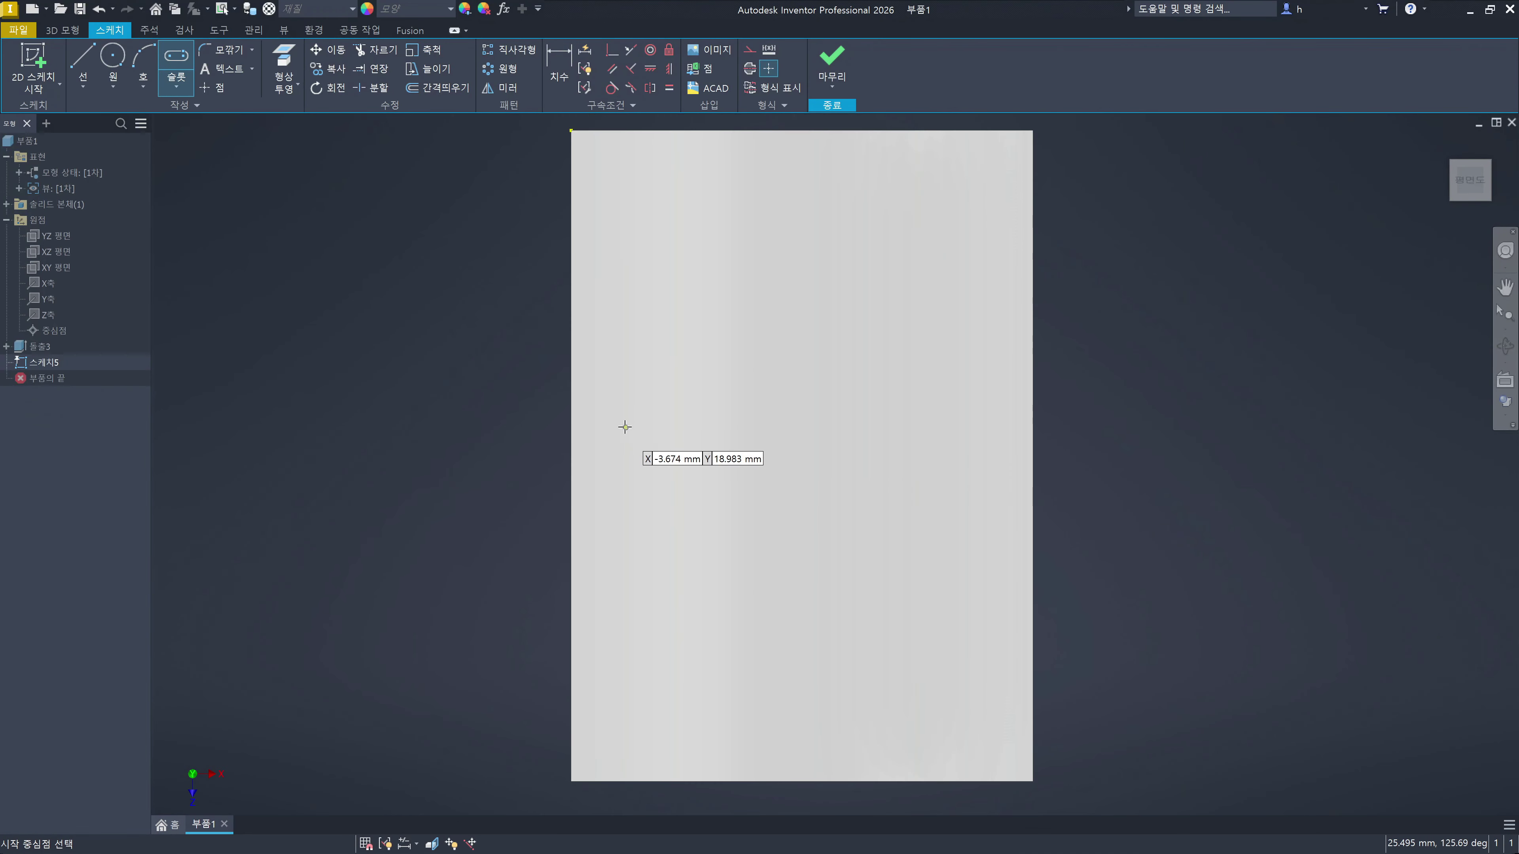
left_click(682, 421)
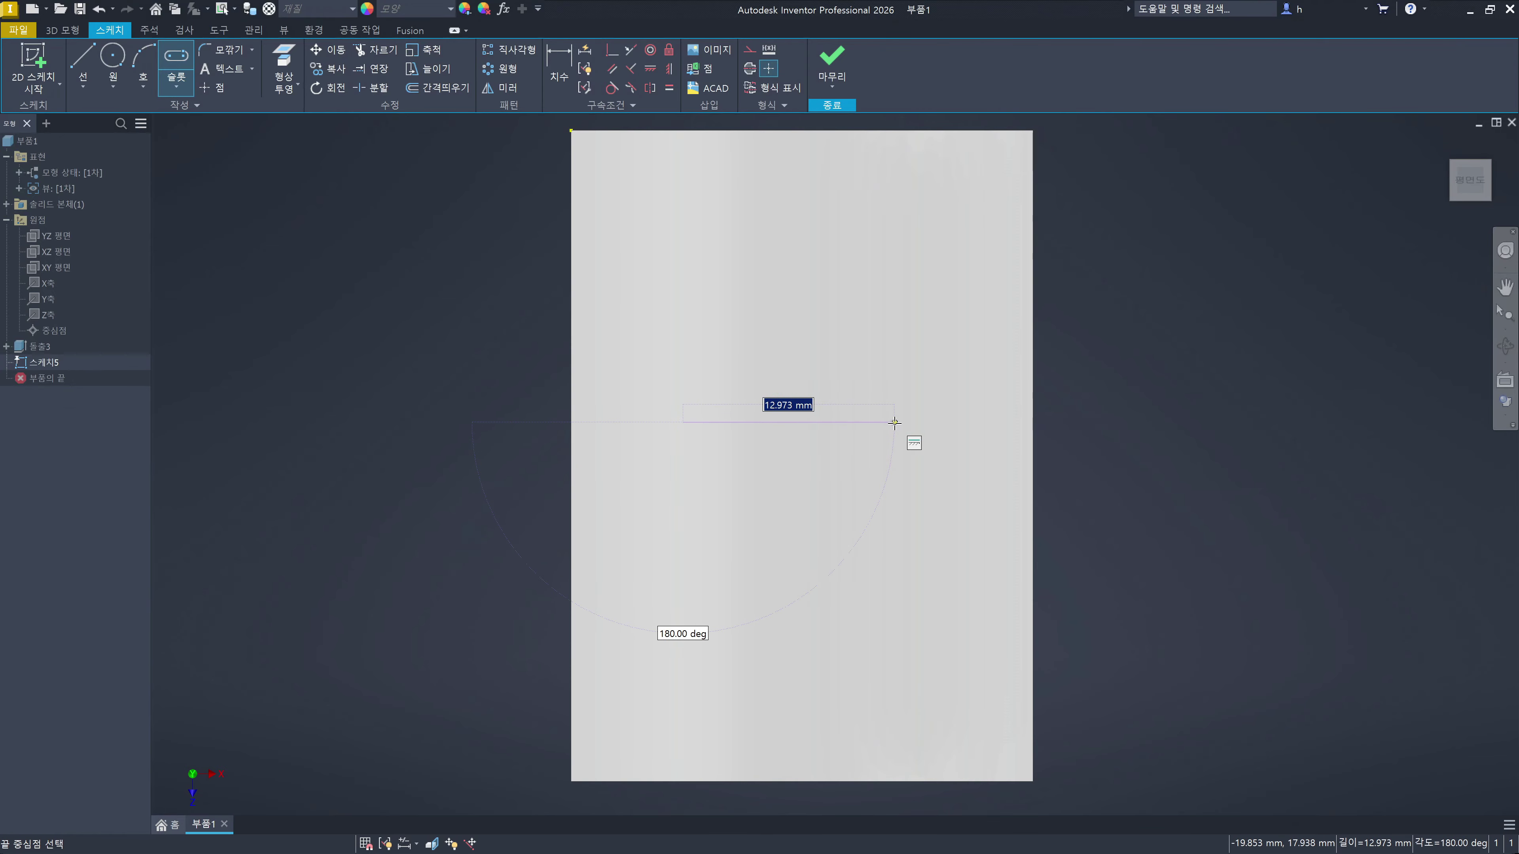
left_click(892, 422)
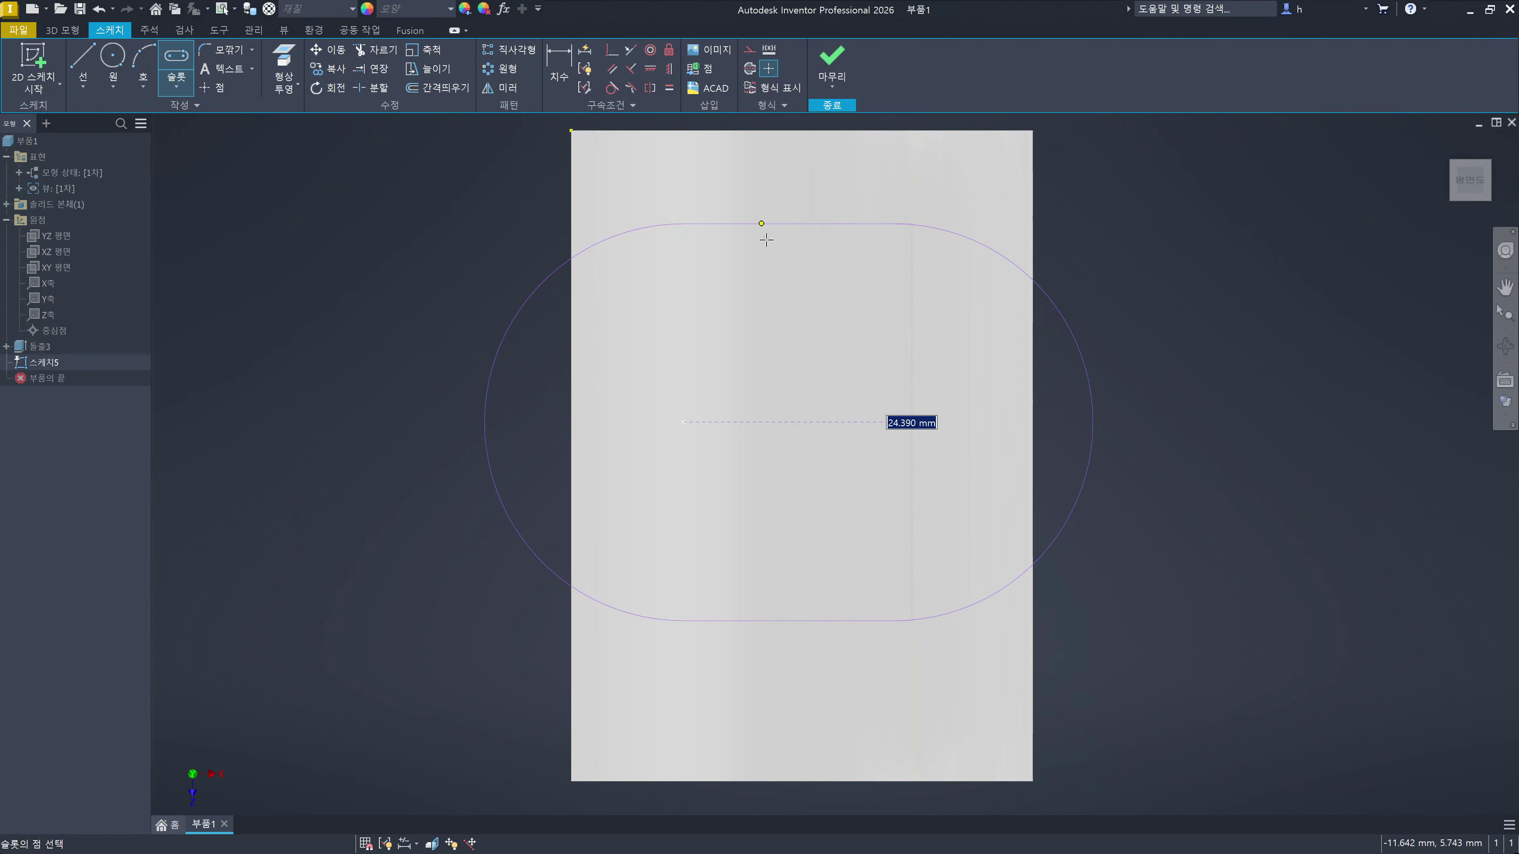
left_click(775, 357)
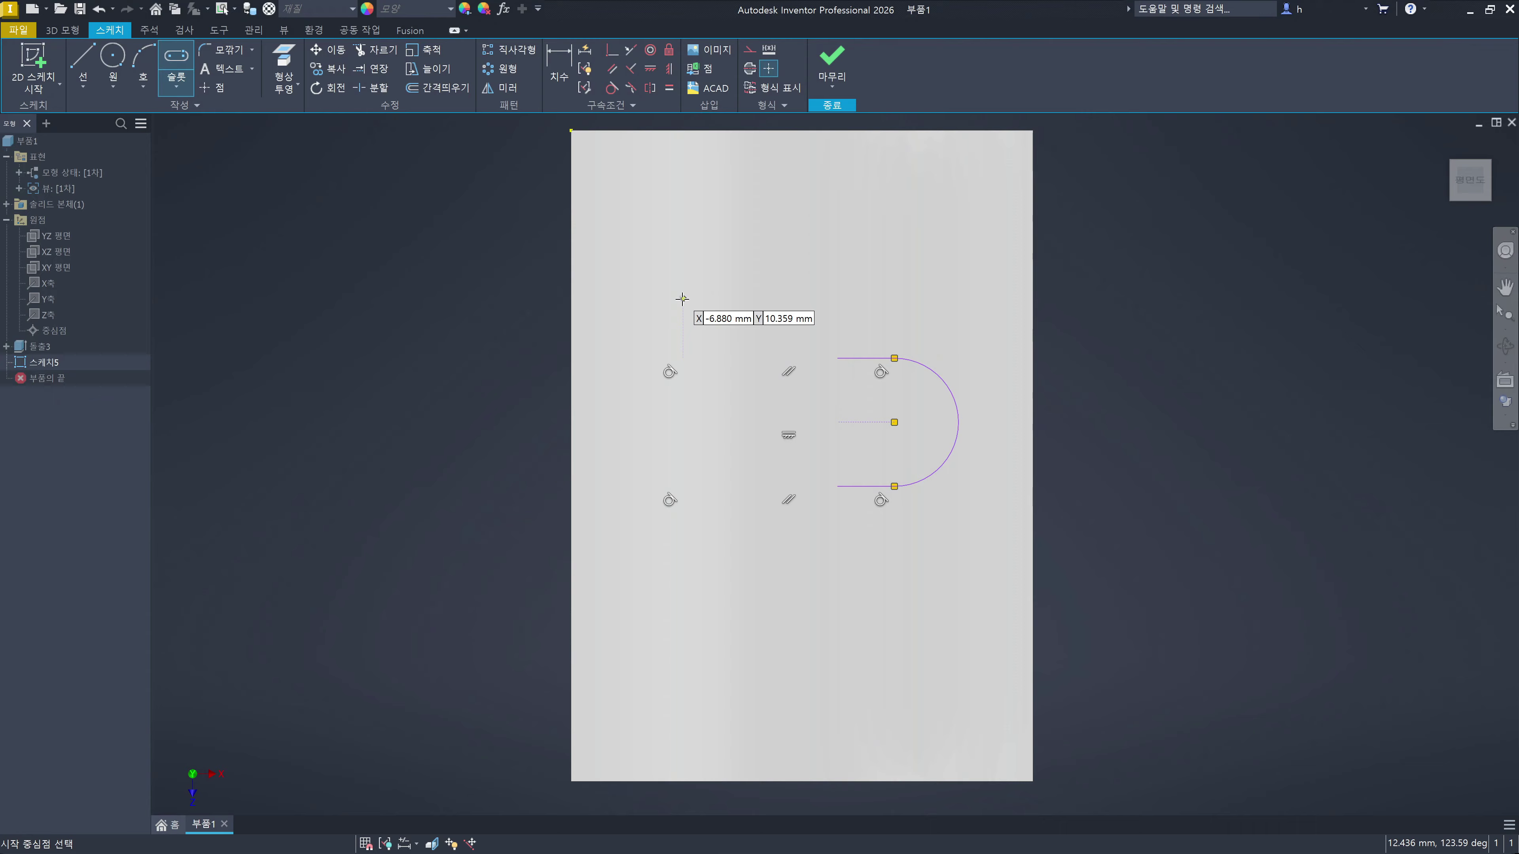
key("Escape")
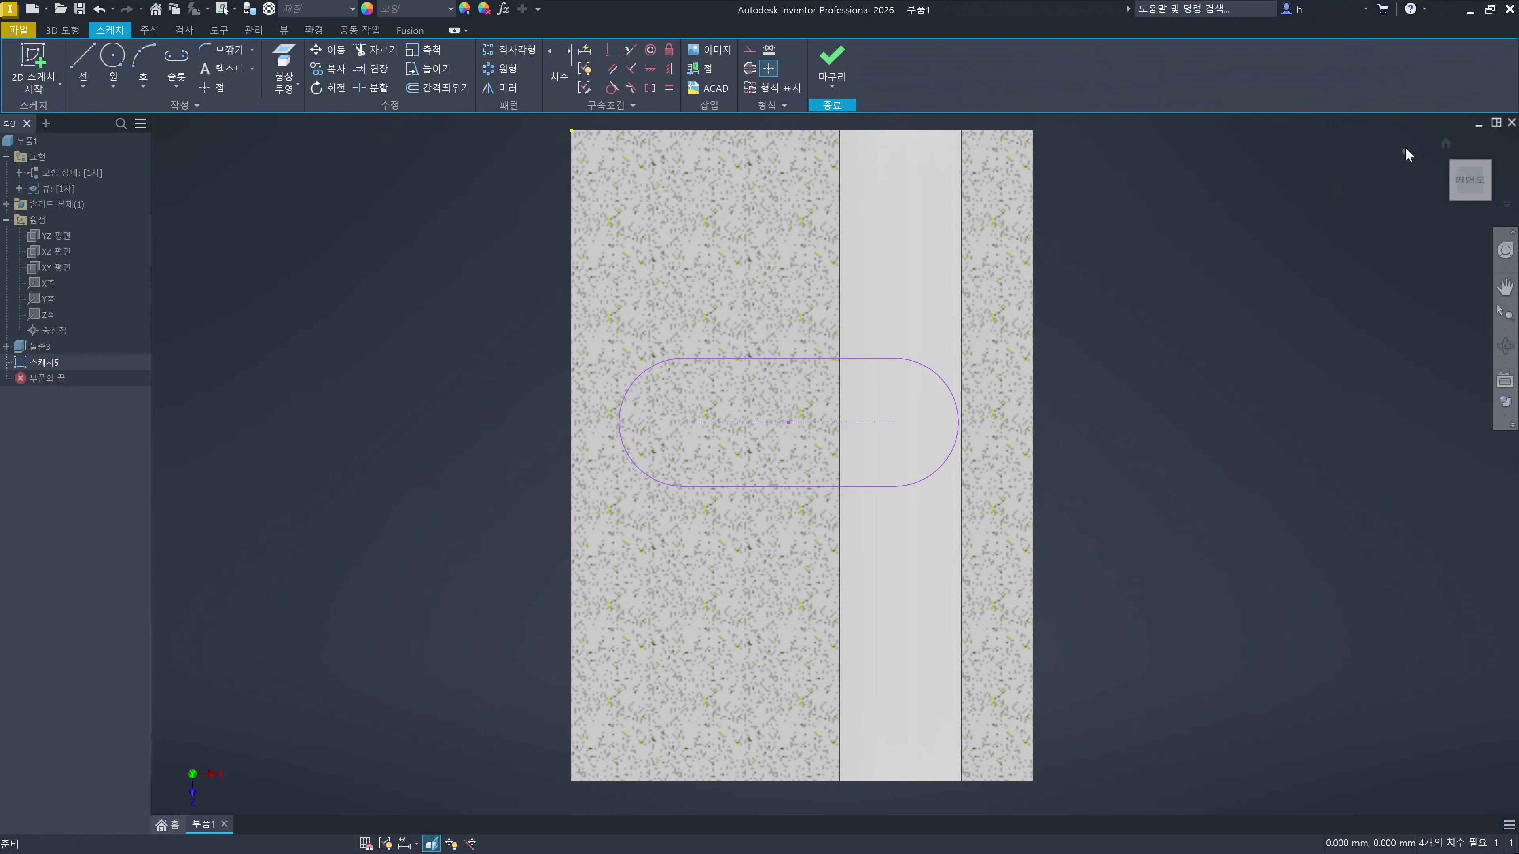
Step: Examine the slot against the solid in the home view and turn off the slice graphics
left_click(1445, 144)
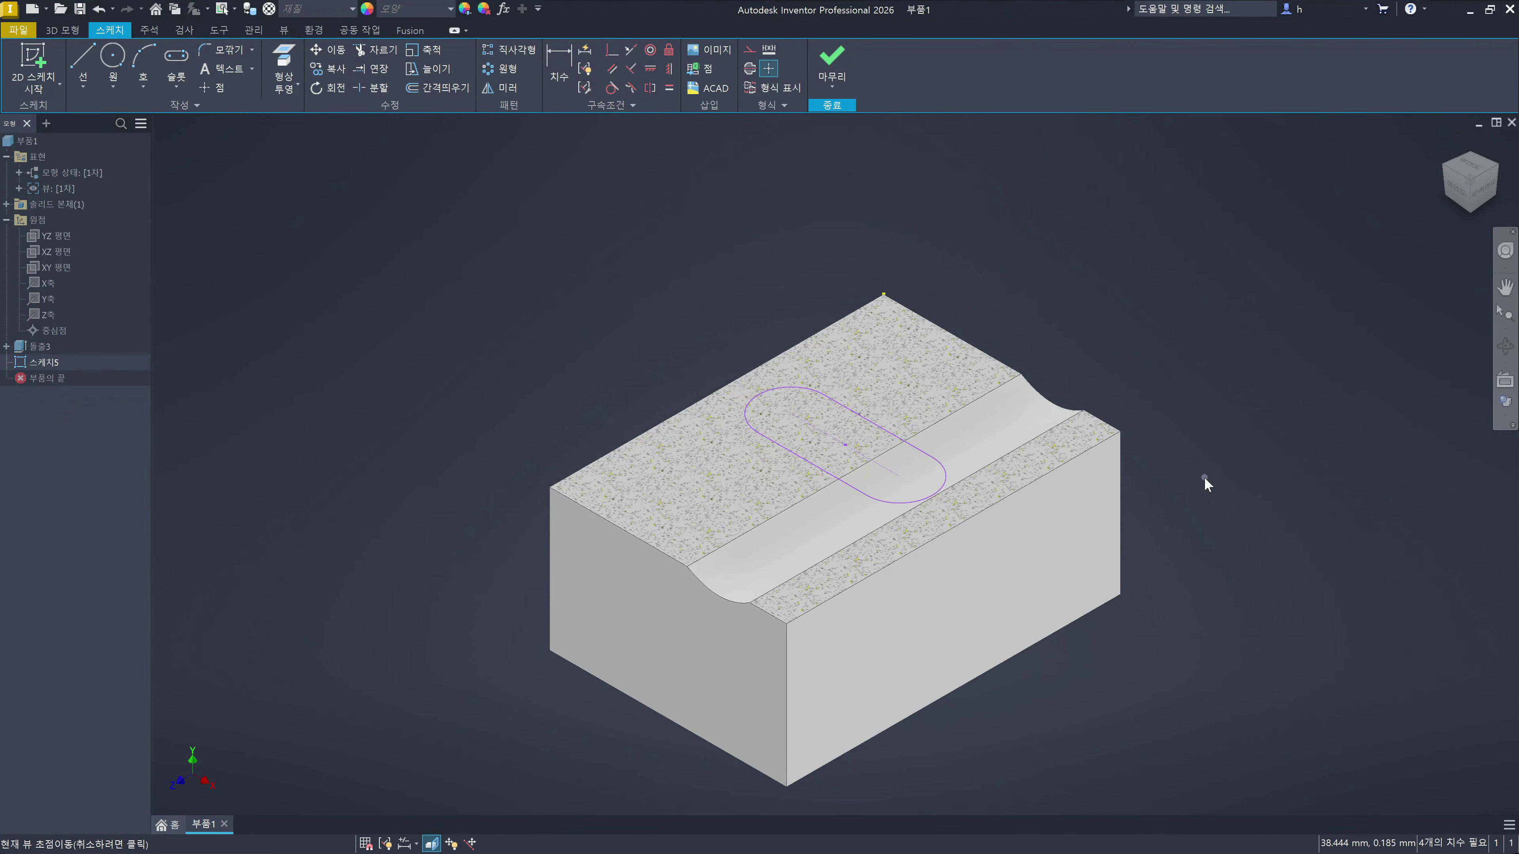
key("F7")
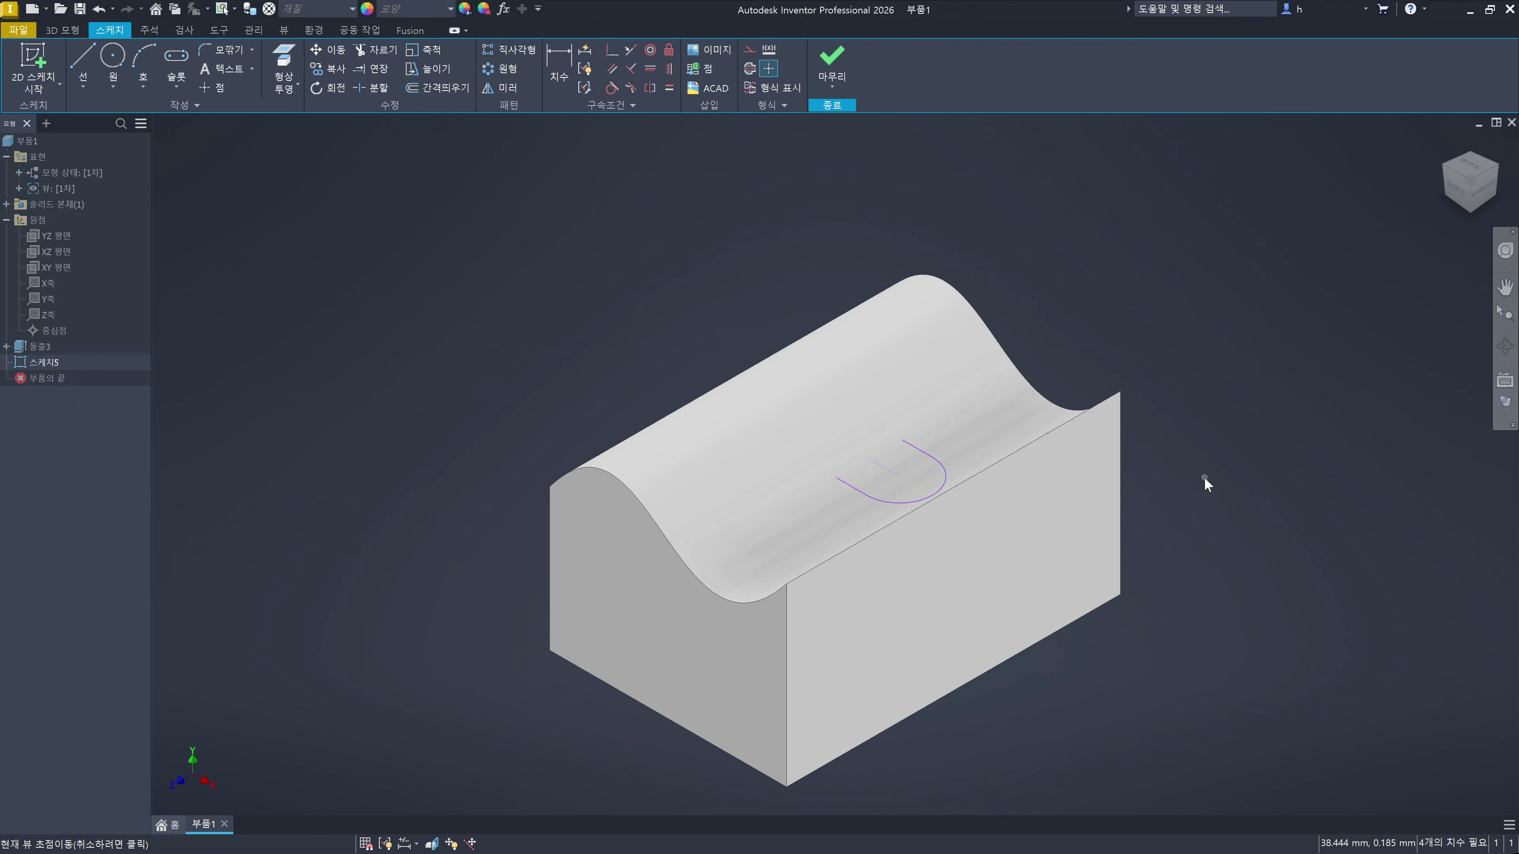
left_click(1205, 477)
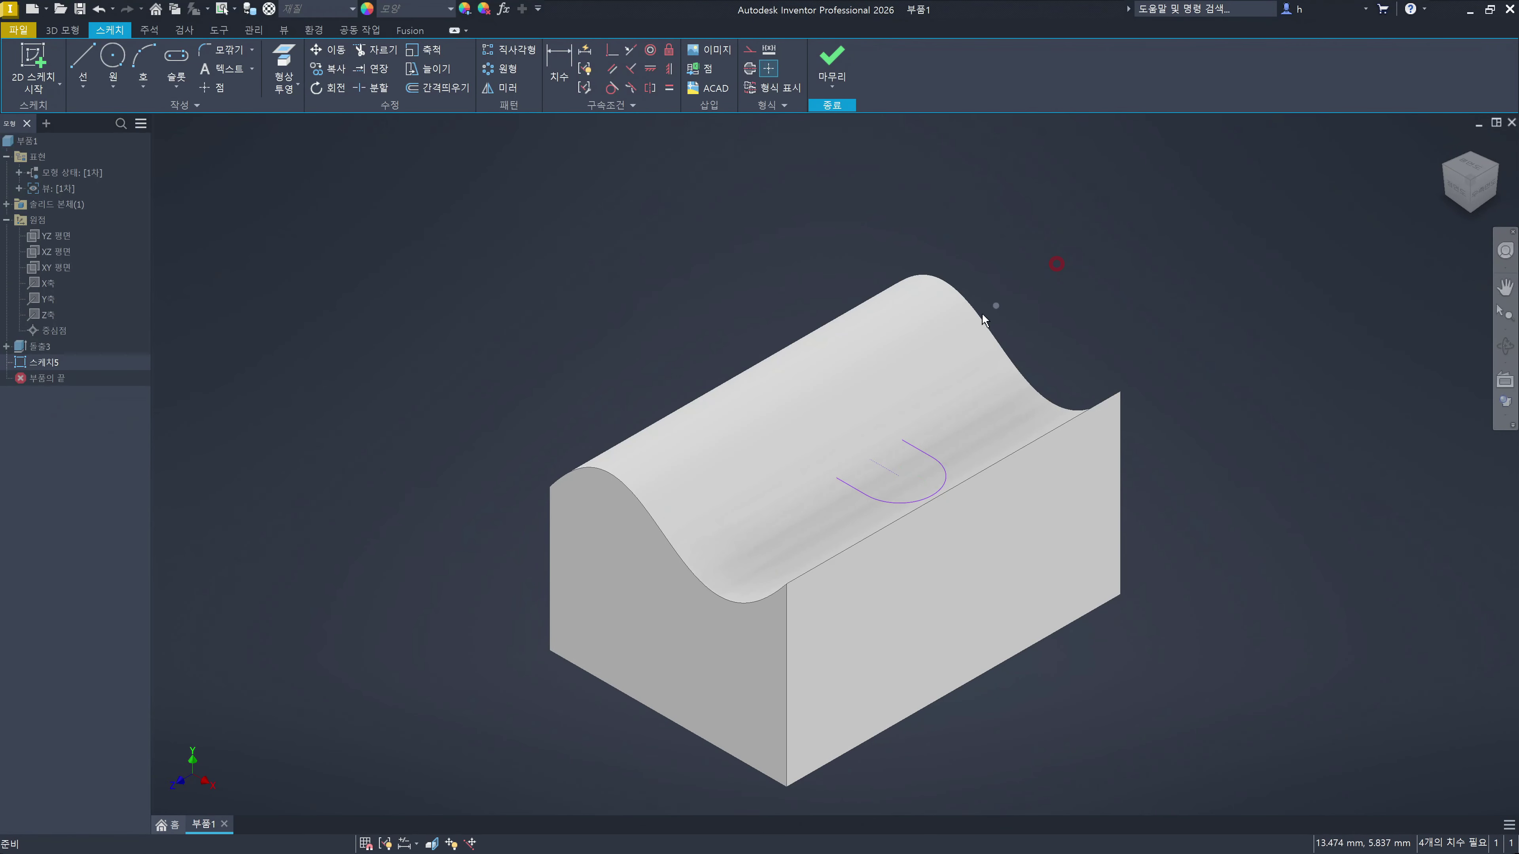
left_click(907, 357)
Step: Project the slot onto the wavy top face with Project to 3D Sketch and compare both curves from above
left_click(296, 88)
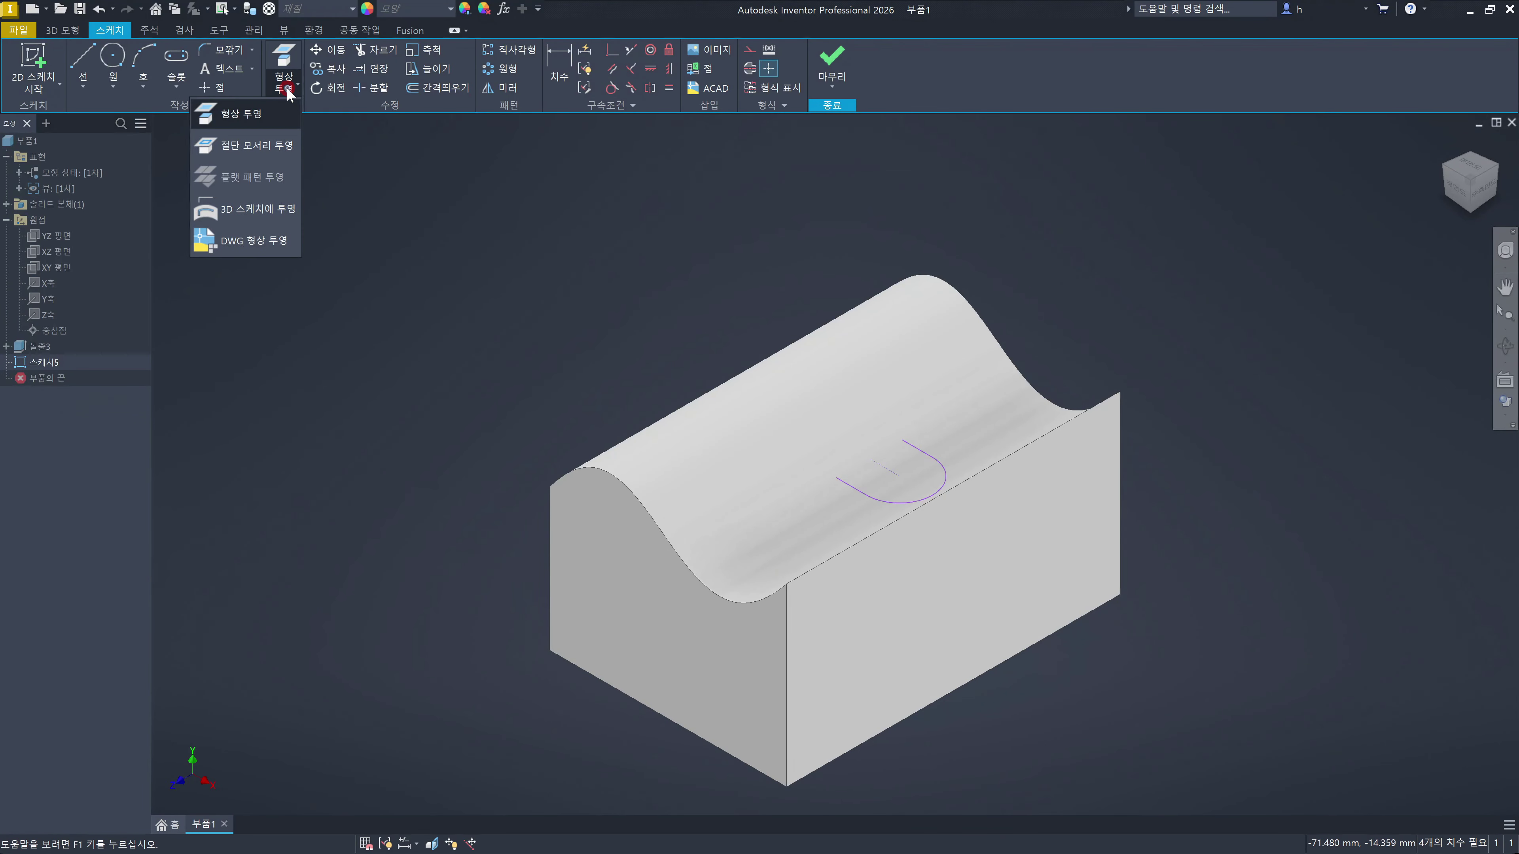
left_click(266, 210)
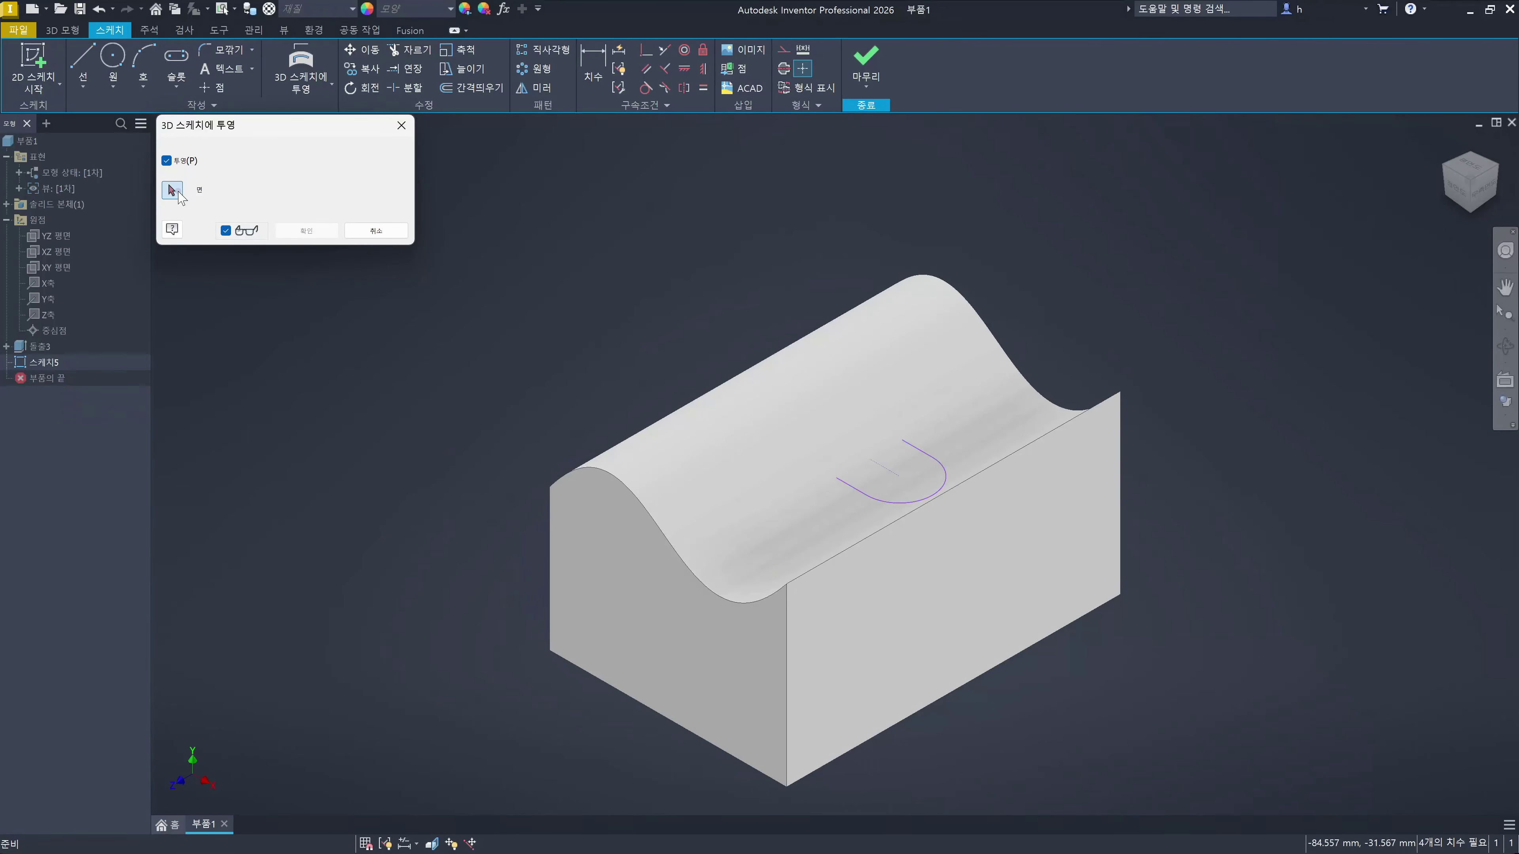
left_click(848, 346)
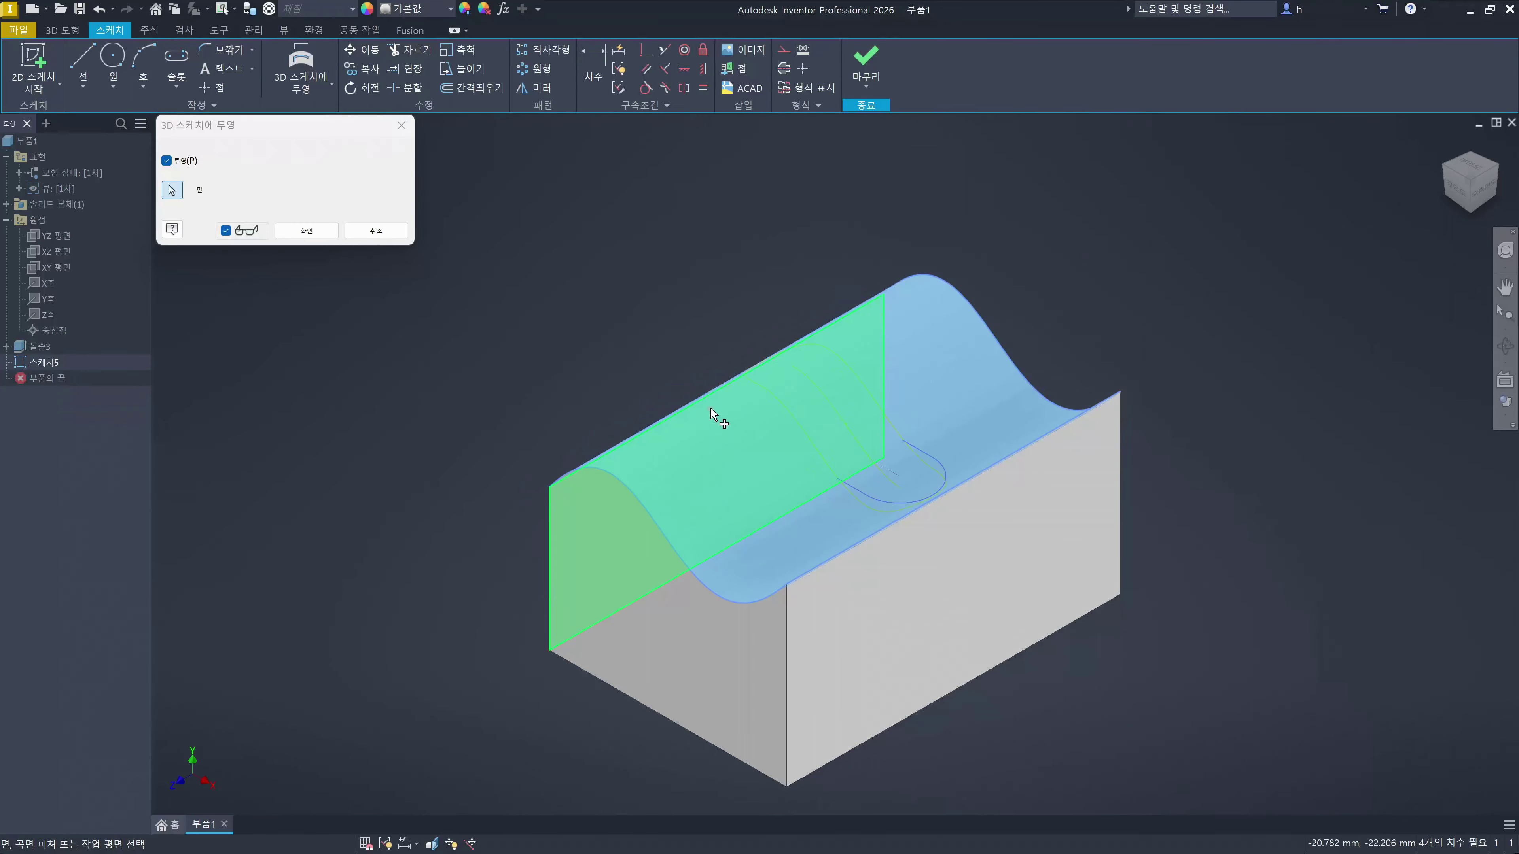
scroll(711, 413, "up", 5)
middle_click_drag(909, 396, 971, 440, "shift")
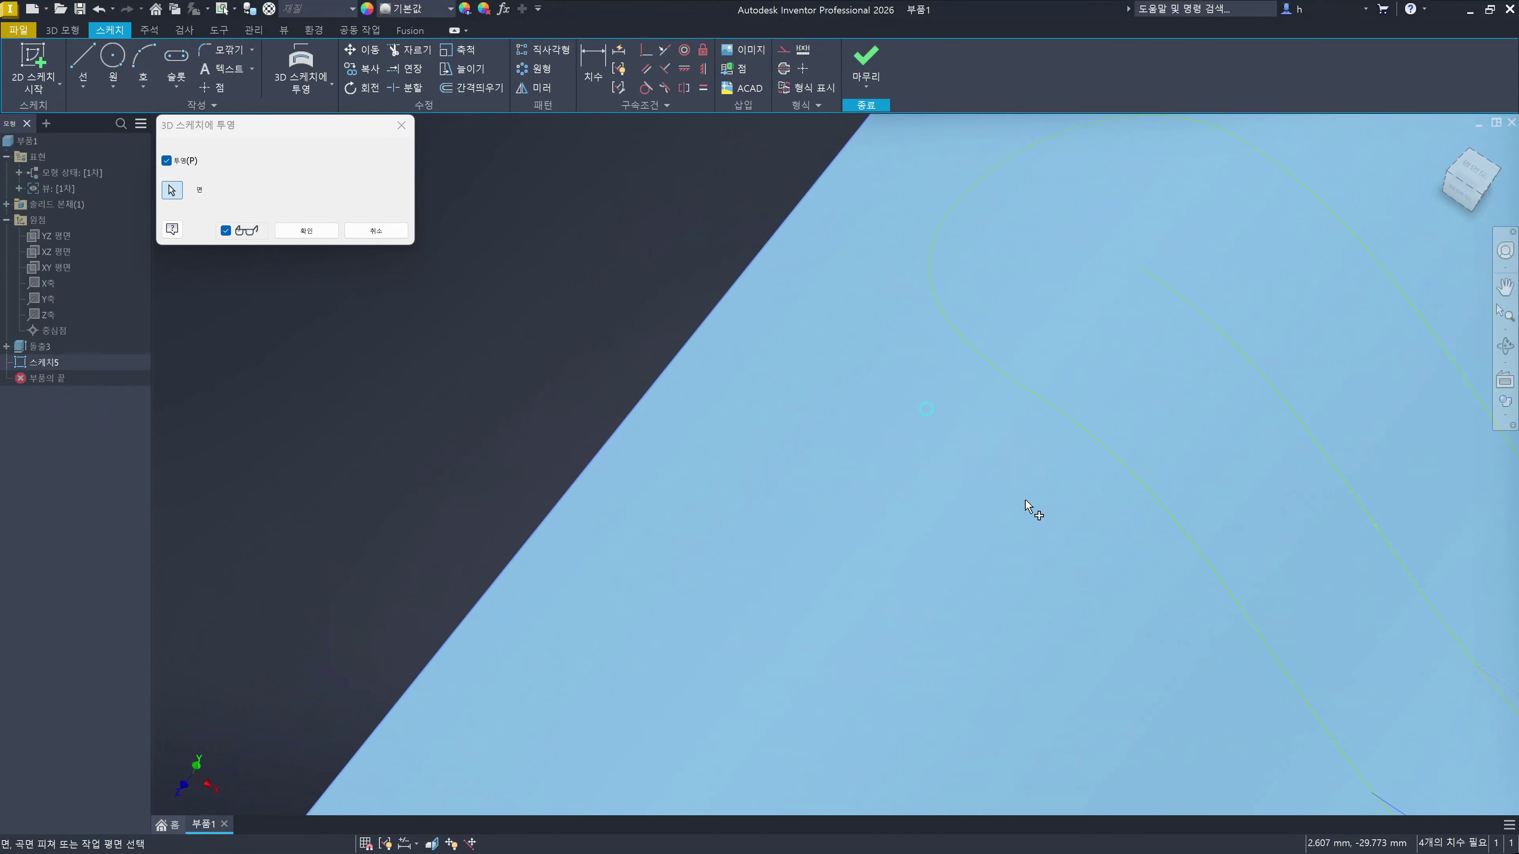
scroll(1046, 524, "down", 5)
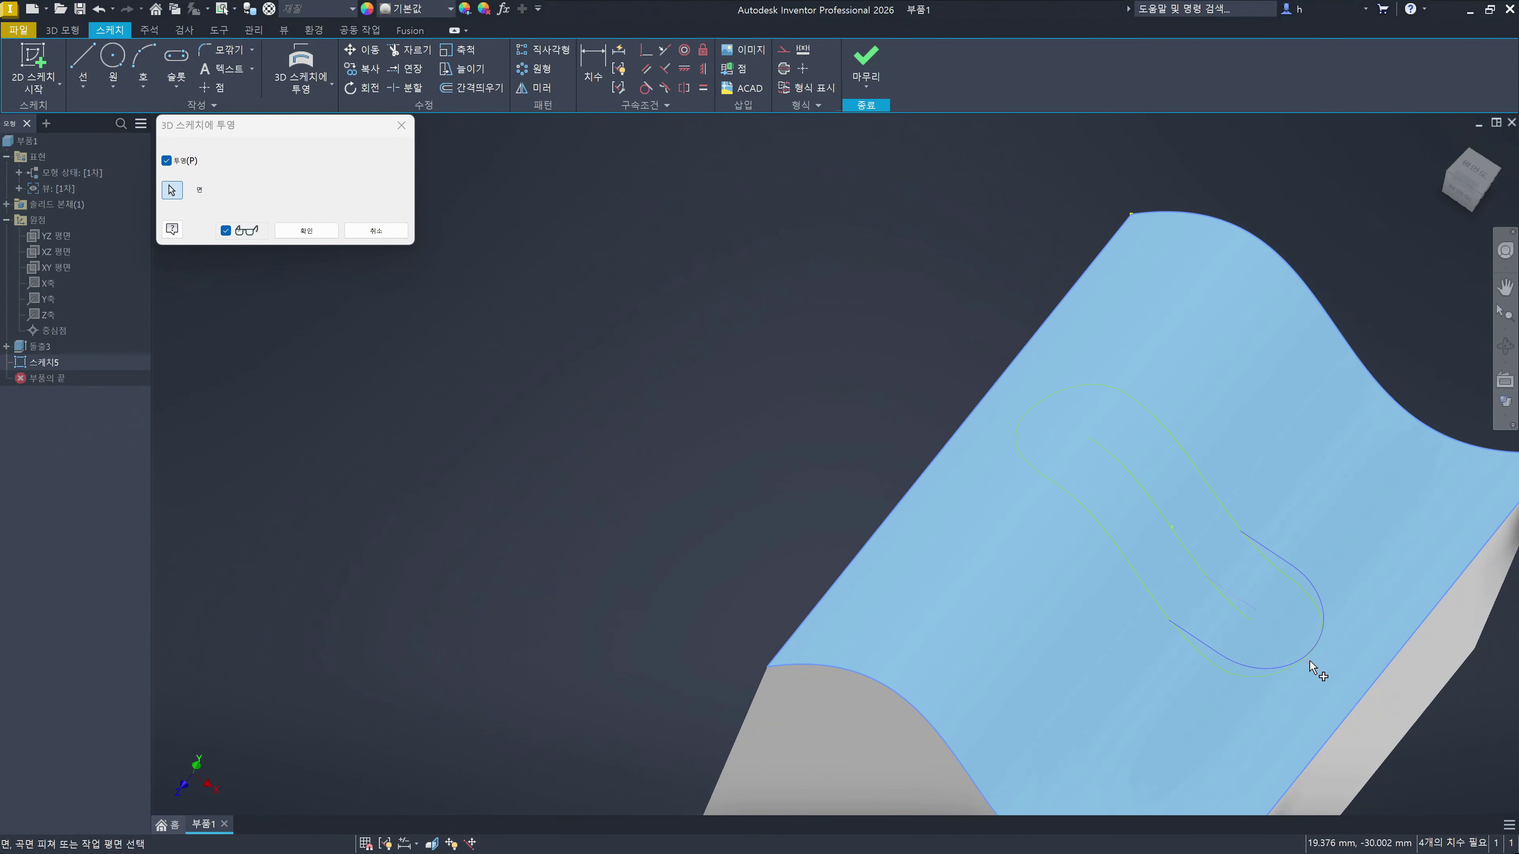
left_click(303, 232)
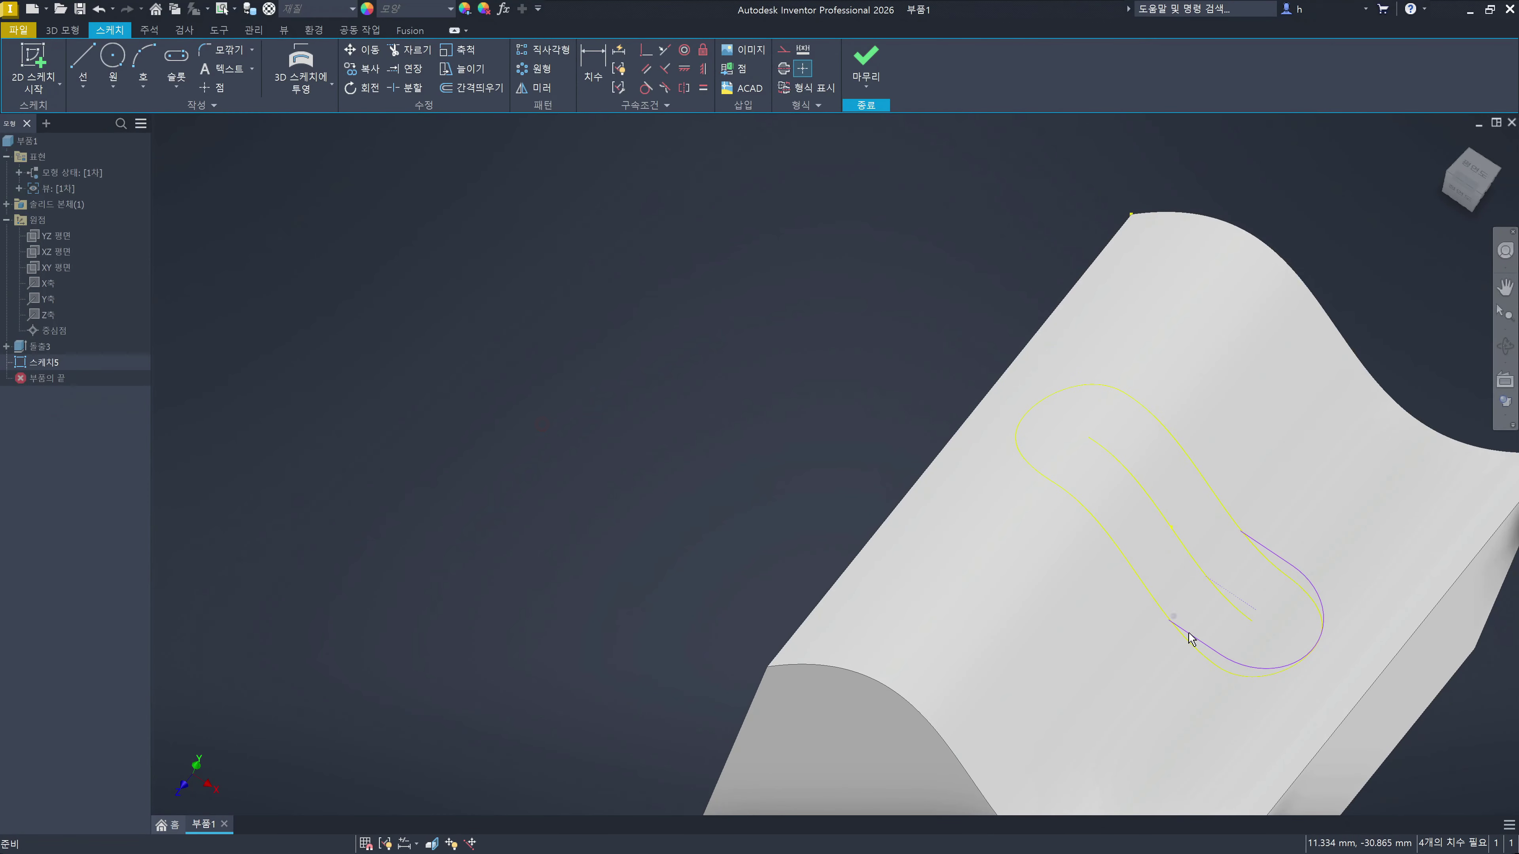
left_click(1476, 173)
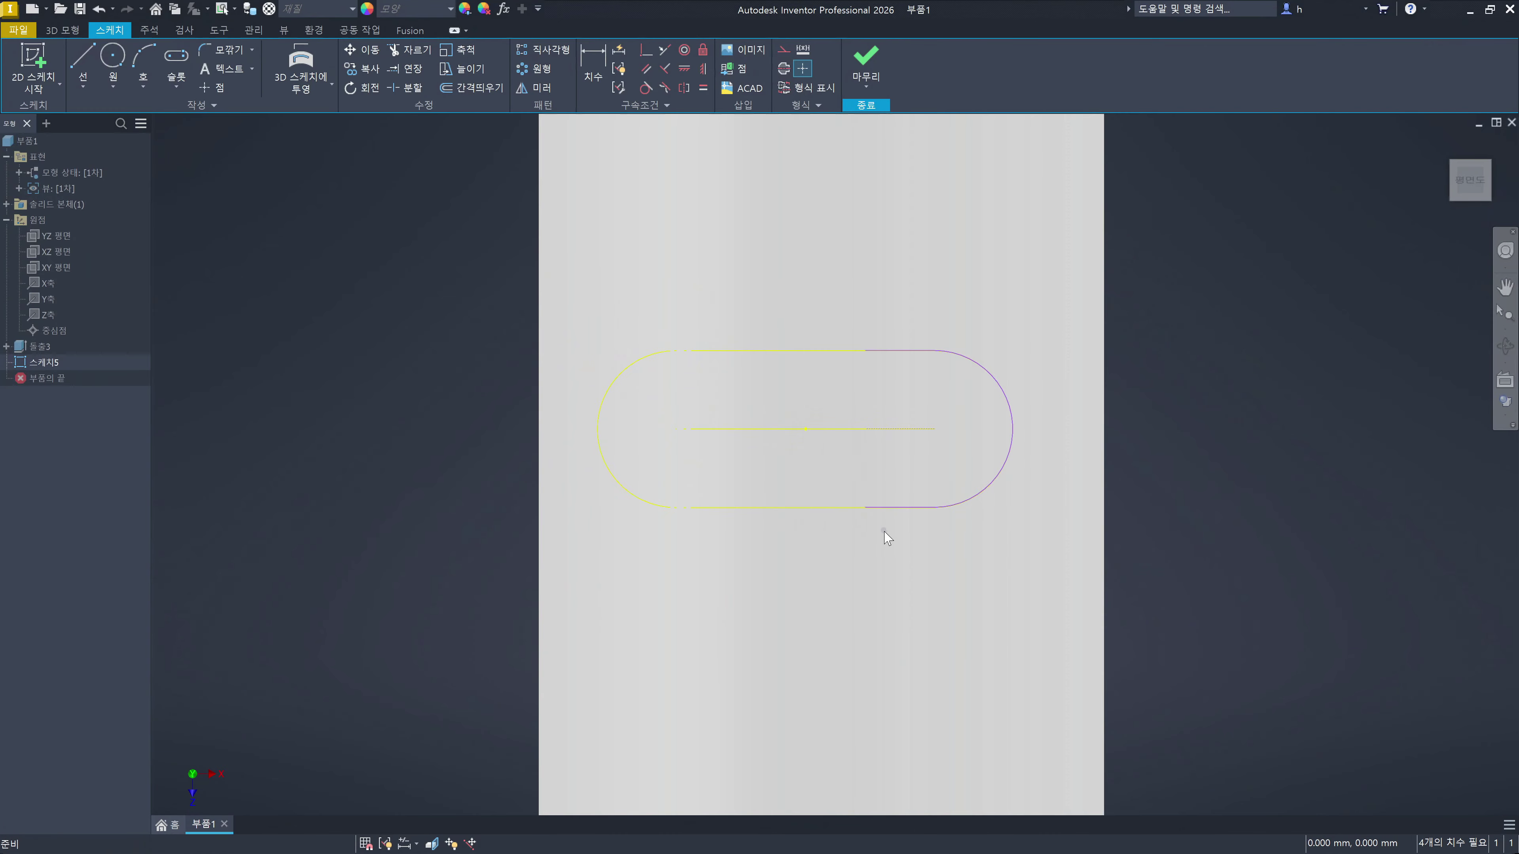
Step: Slice the solid's graphics at the sketch plane and finish the slot sketch
key("F7")
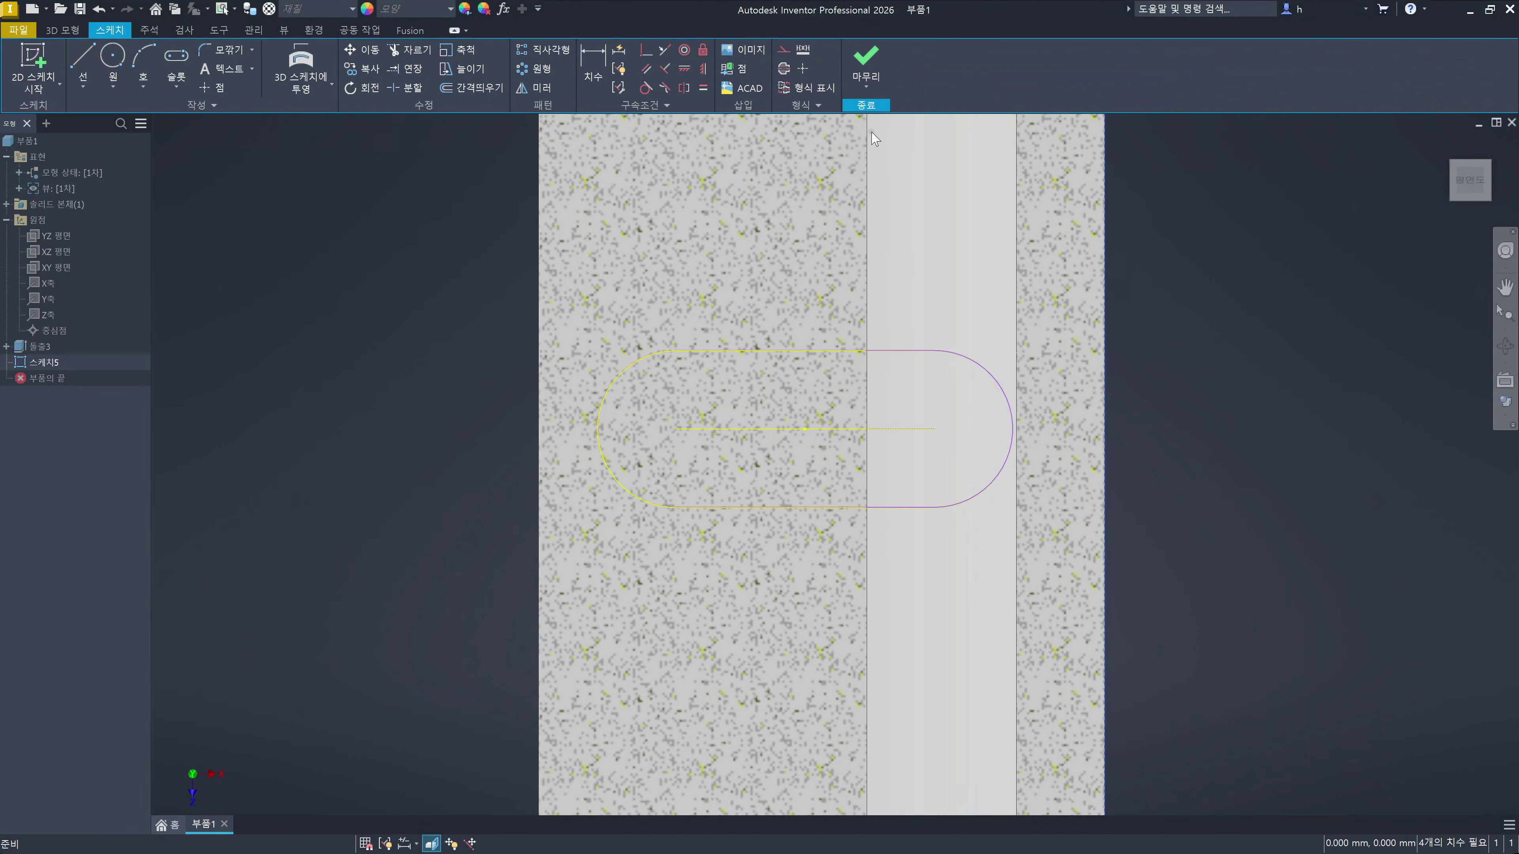
left_click(870, 57)
left_click(1035, 324)
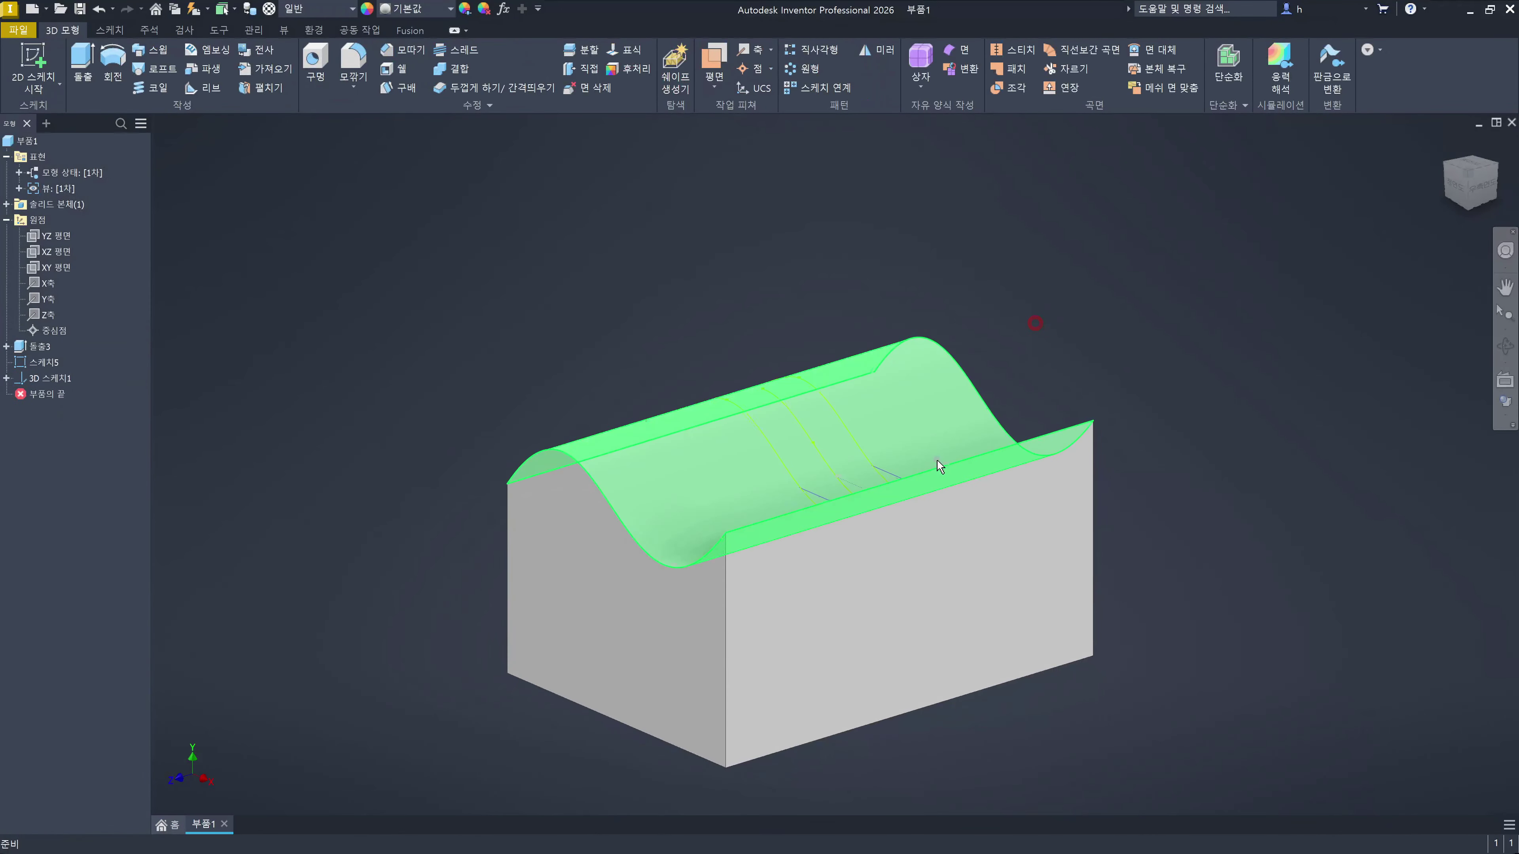
Step: Try to use the projected 3D slot curve as an Extrude profile in place of the flat slot
left_click(88, 60)
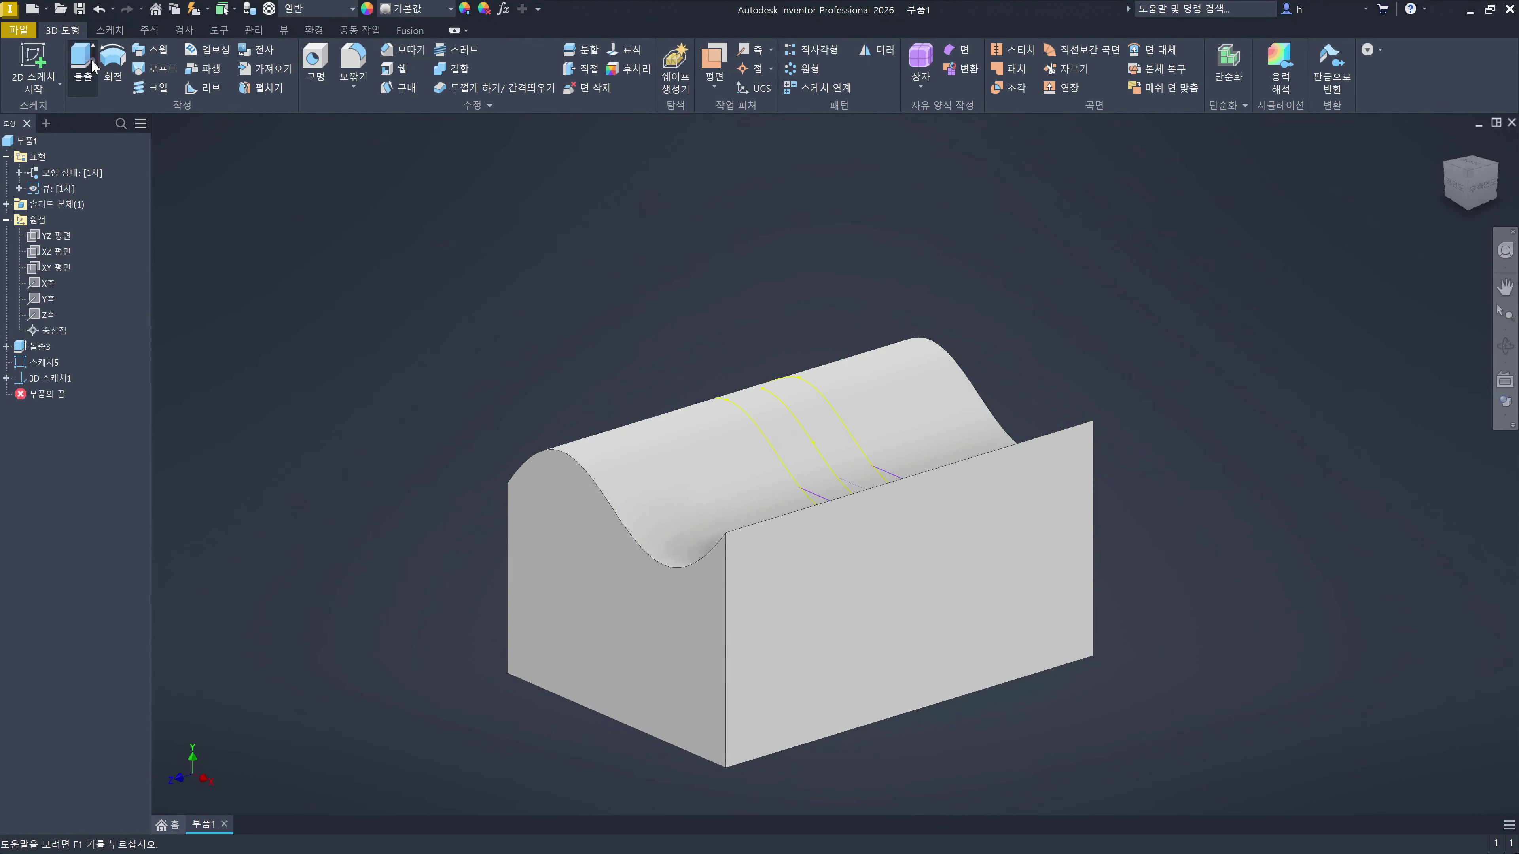
left_click(871, 486)
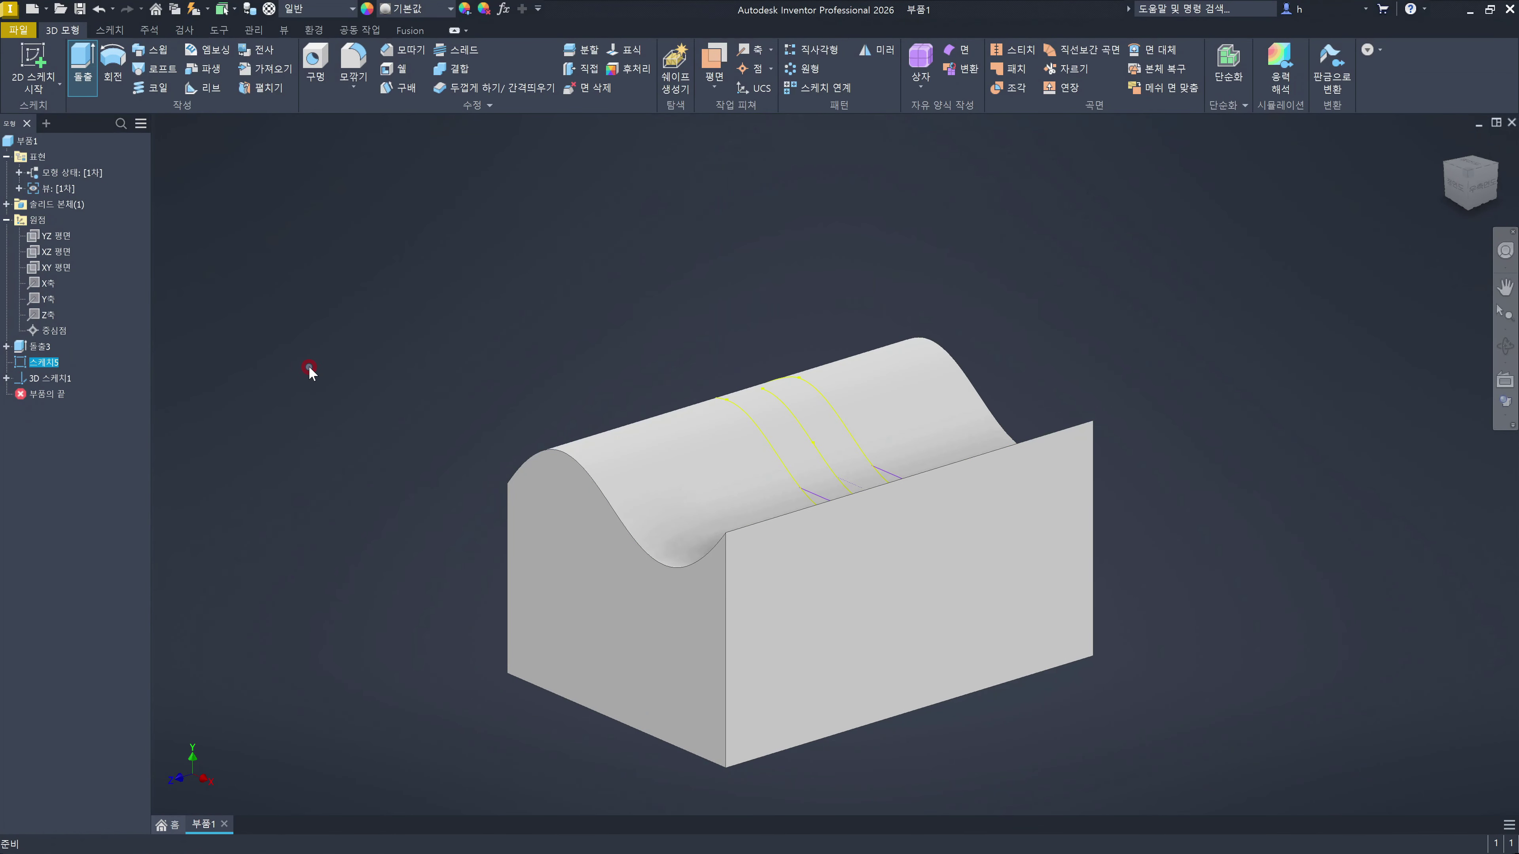
left_click(788, 427)
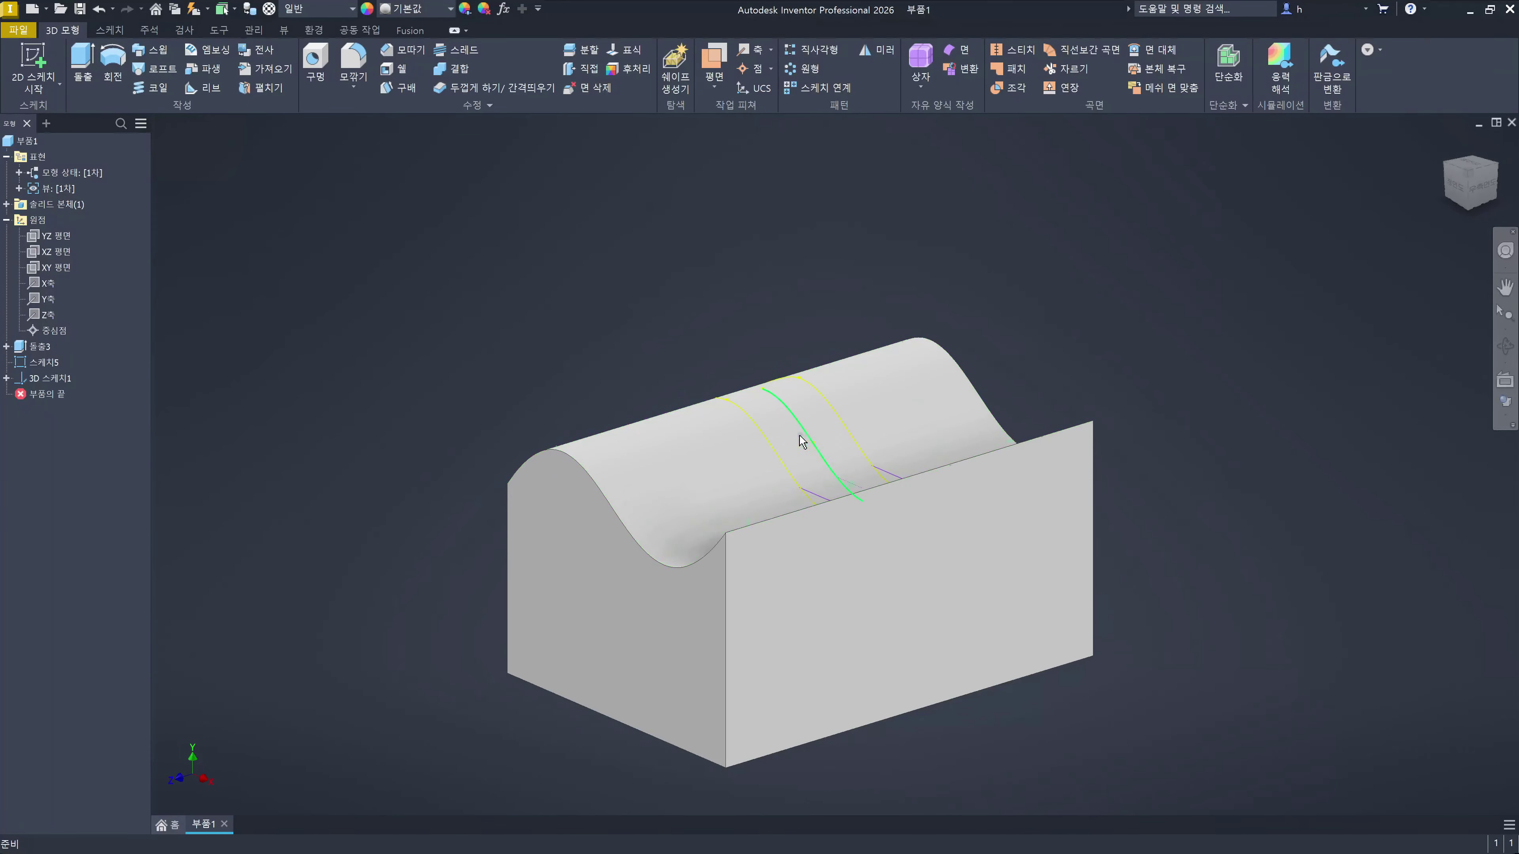
left_click(86, 56)
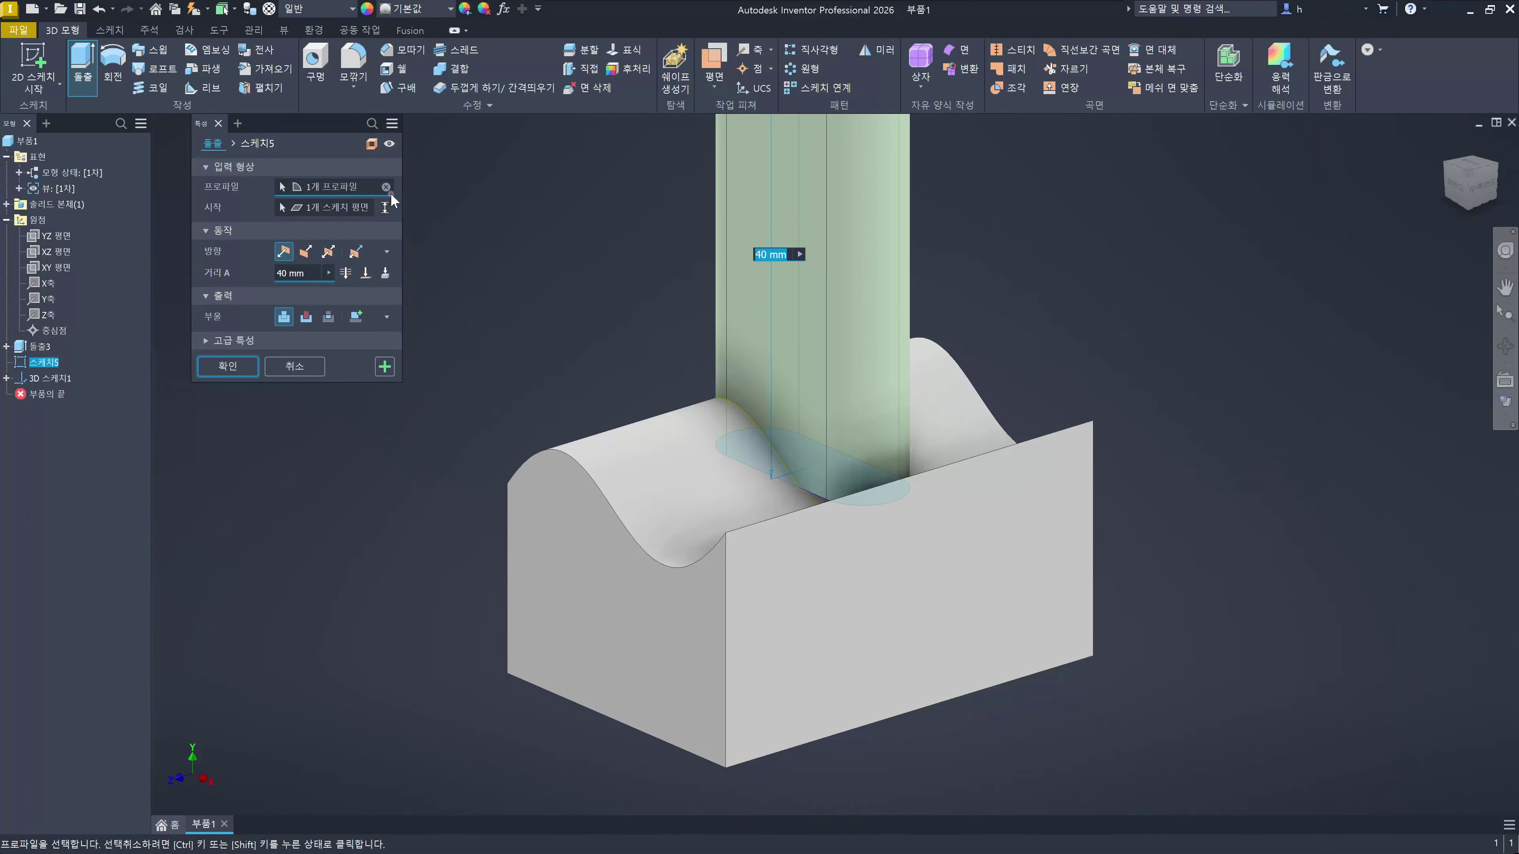
left_click(387, 187)
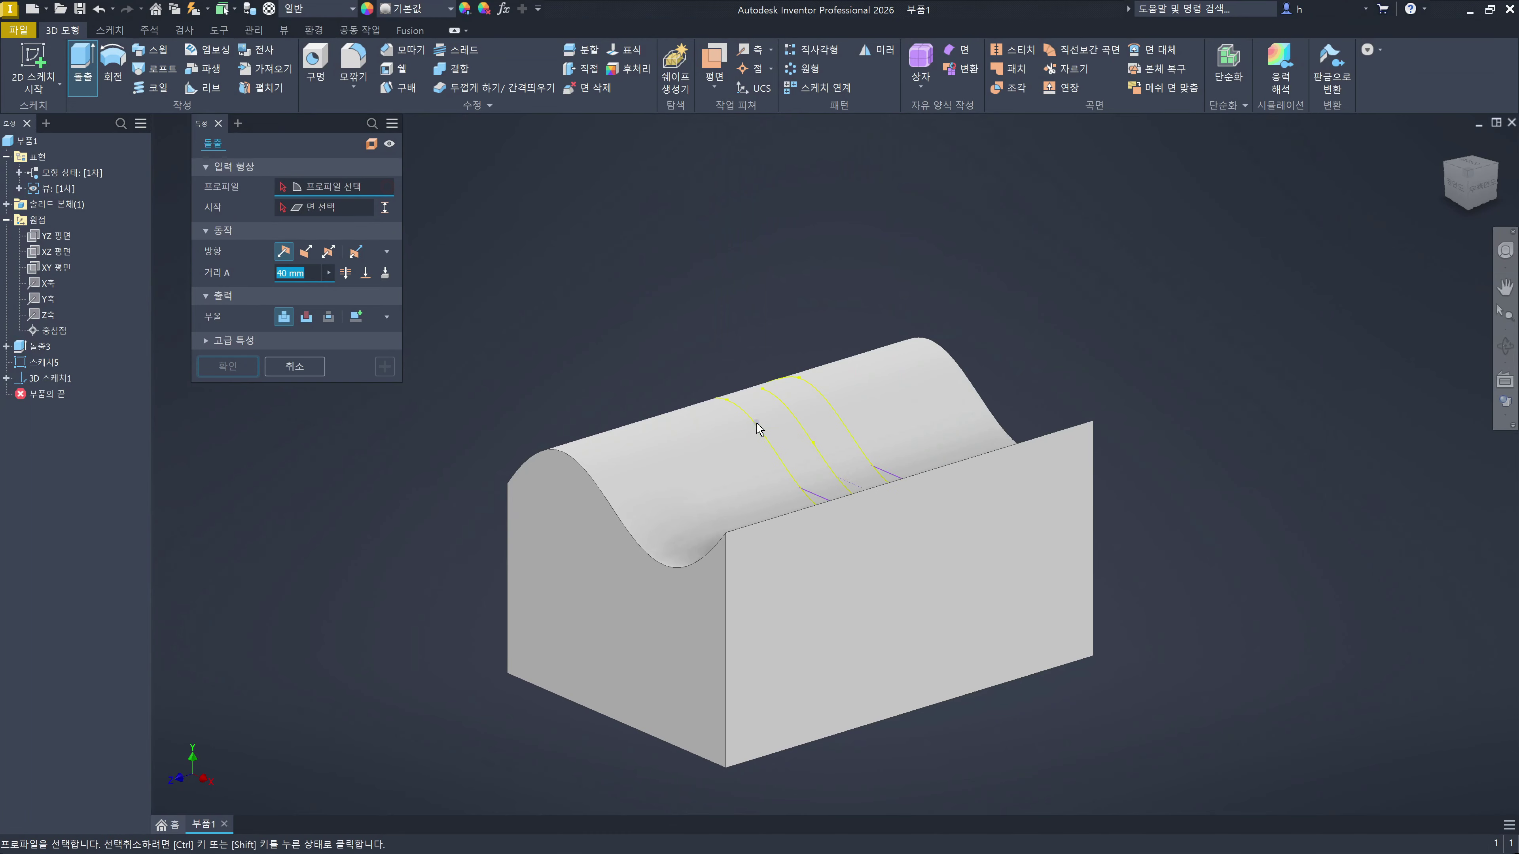
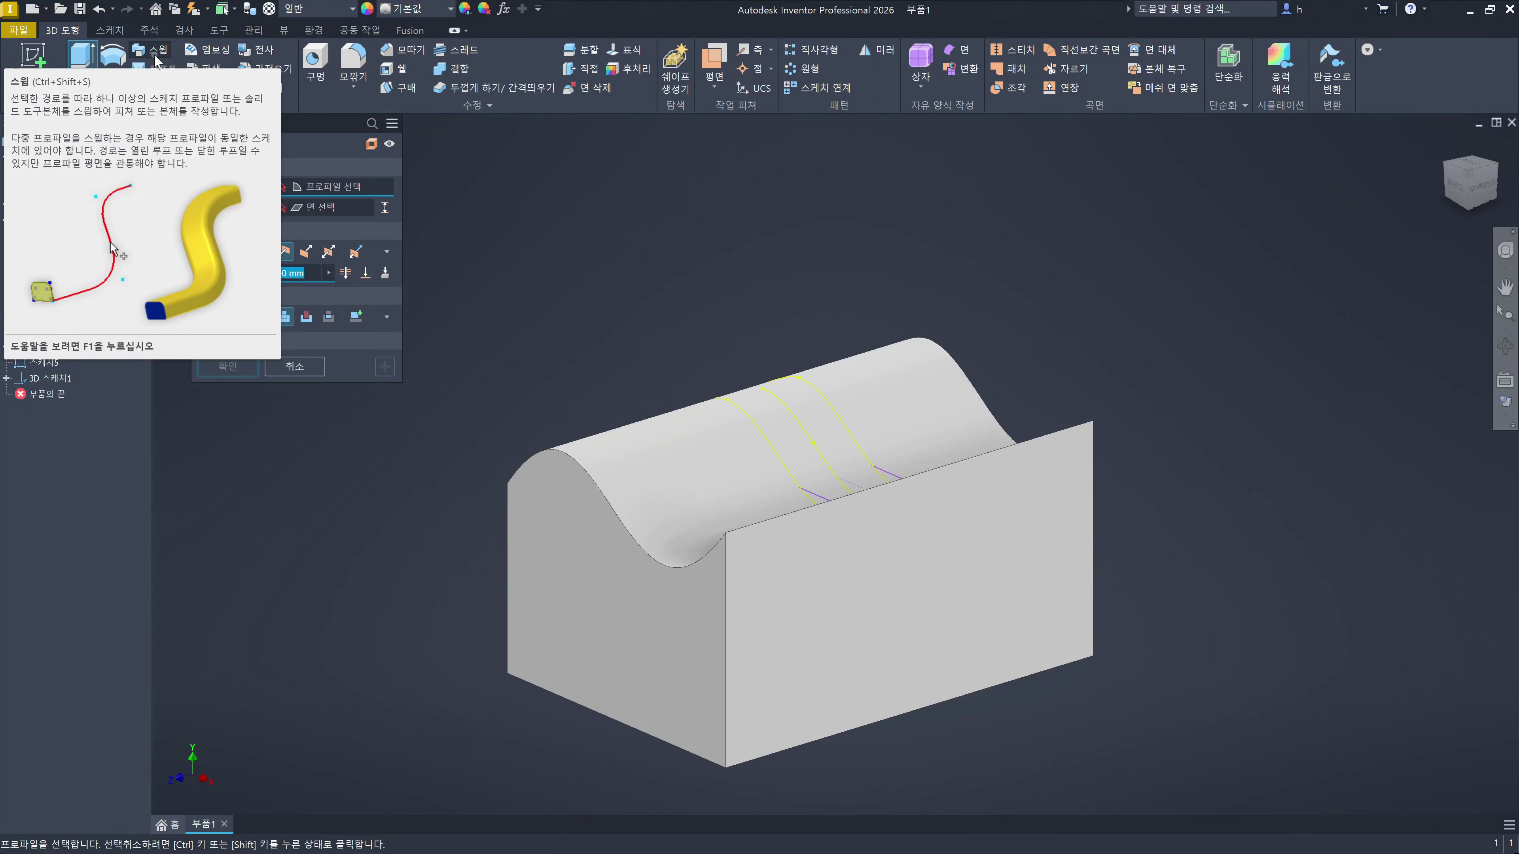
left_click(311, 371)
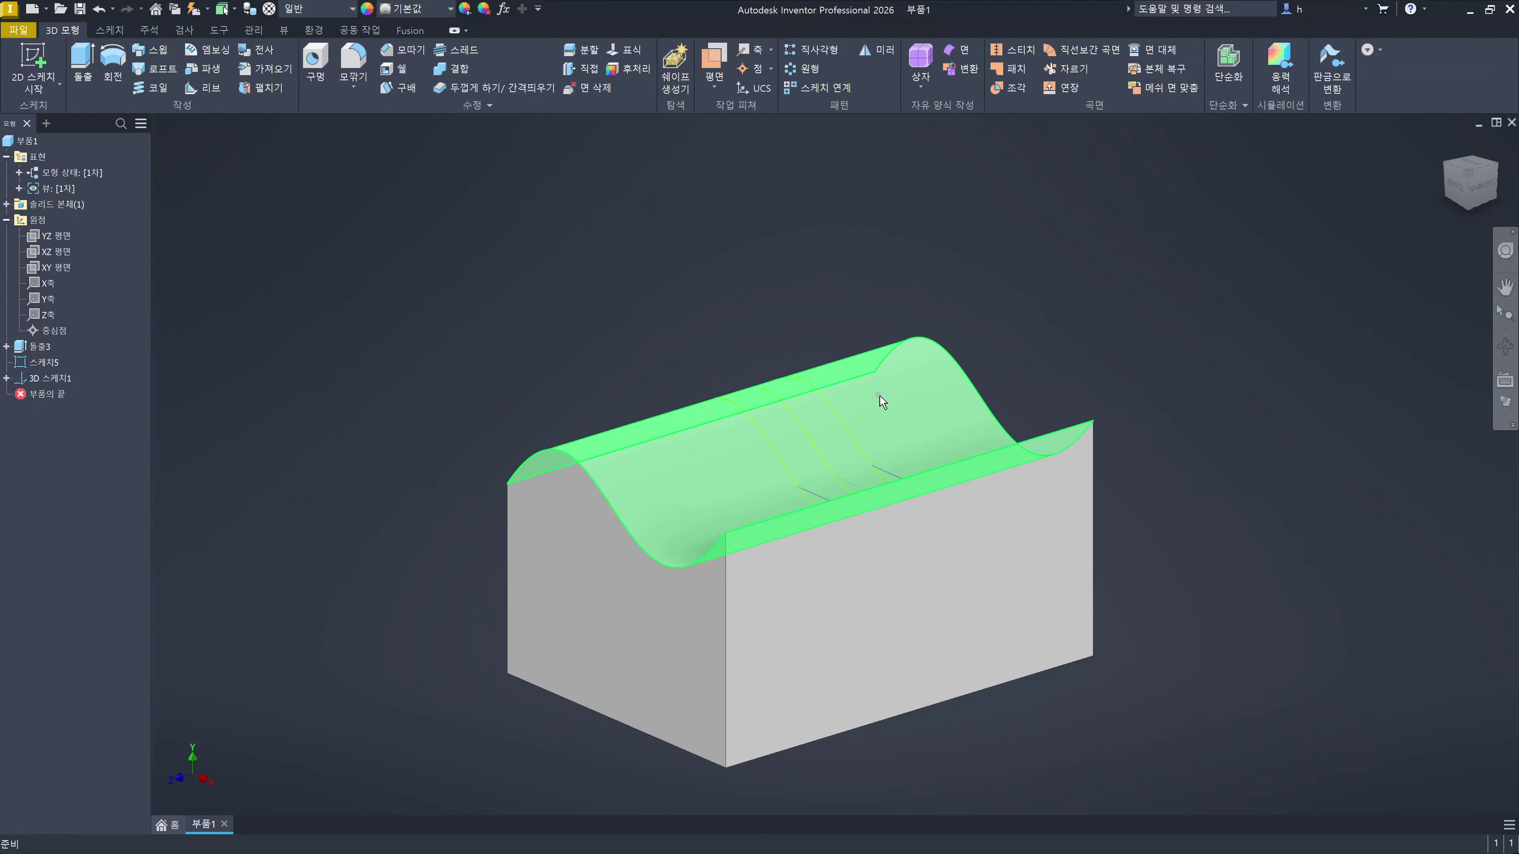
Step: Compare the flat slot sketch with the projected 3D sketch and hide the flat slot sketch
mouse_move(906, 426)
left_click(1034, 322)
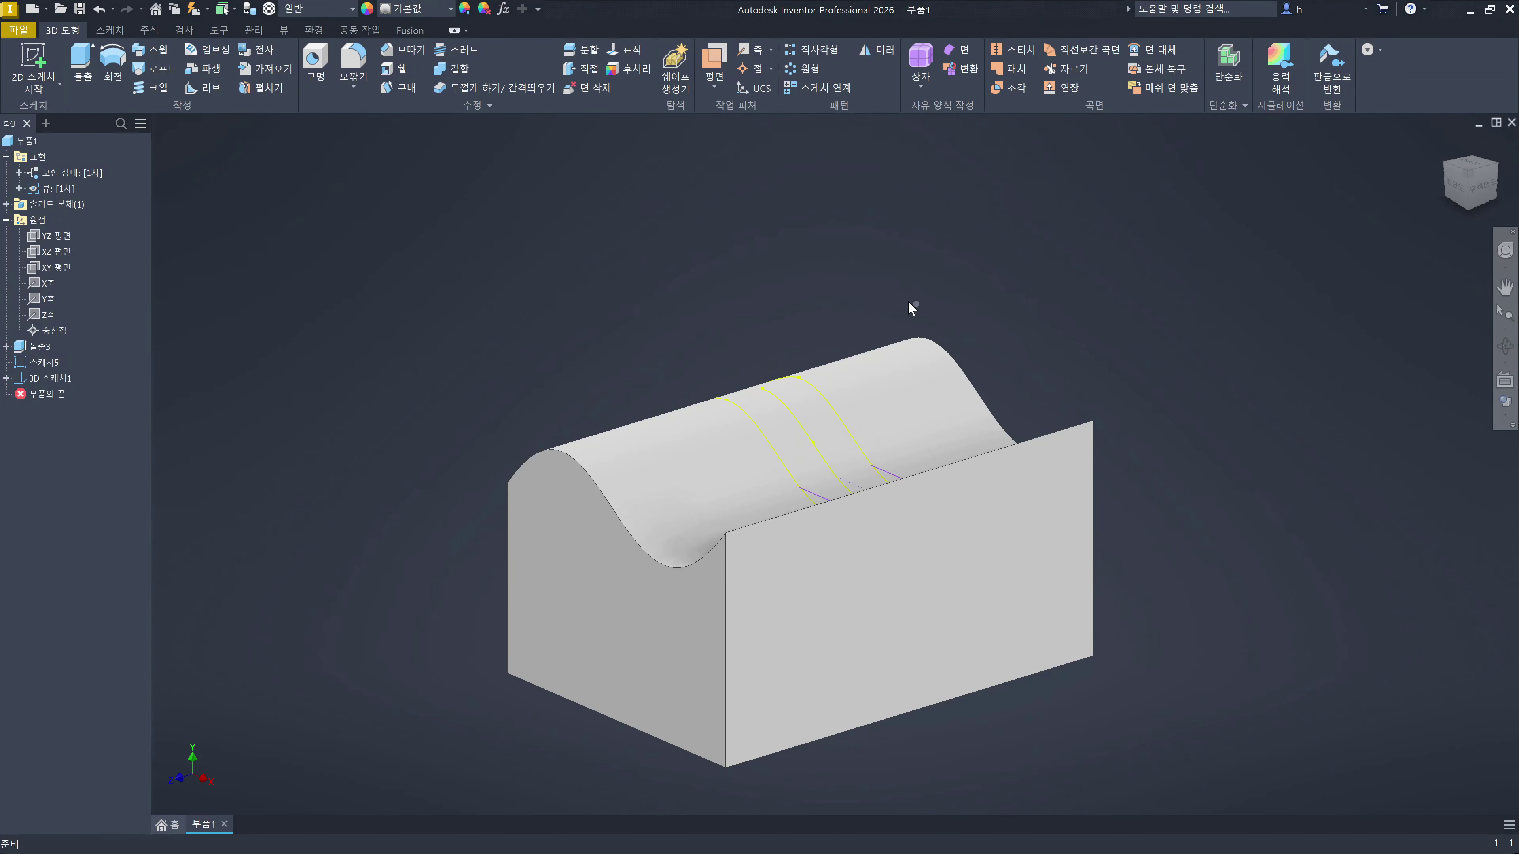
left_click(836, 289)
left_click(55, 360)
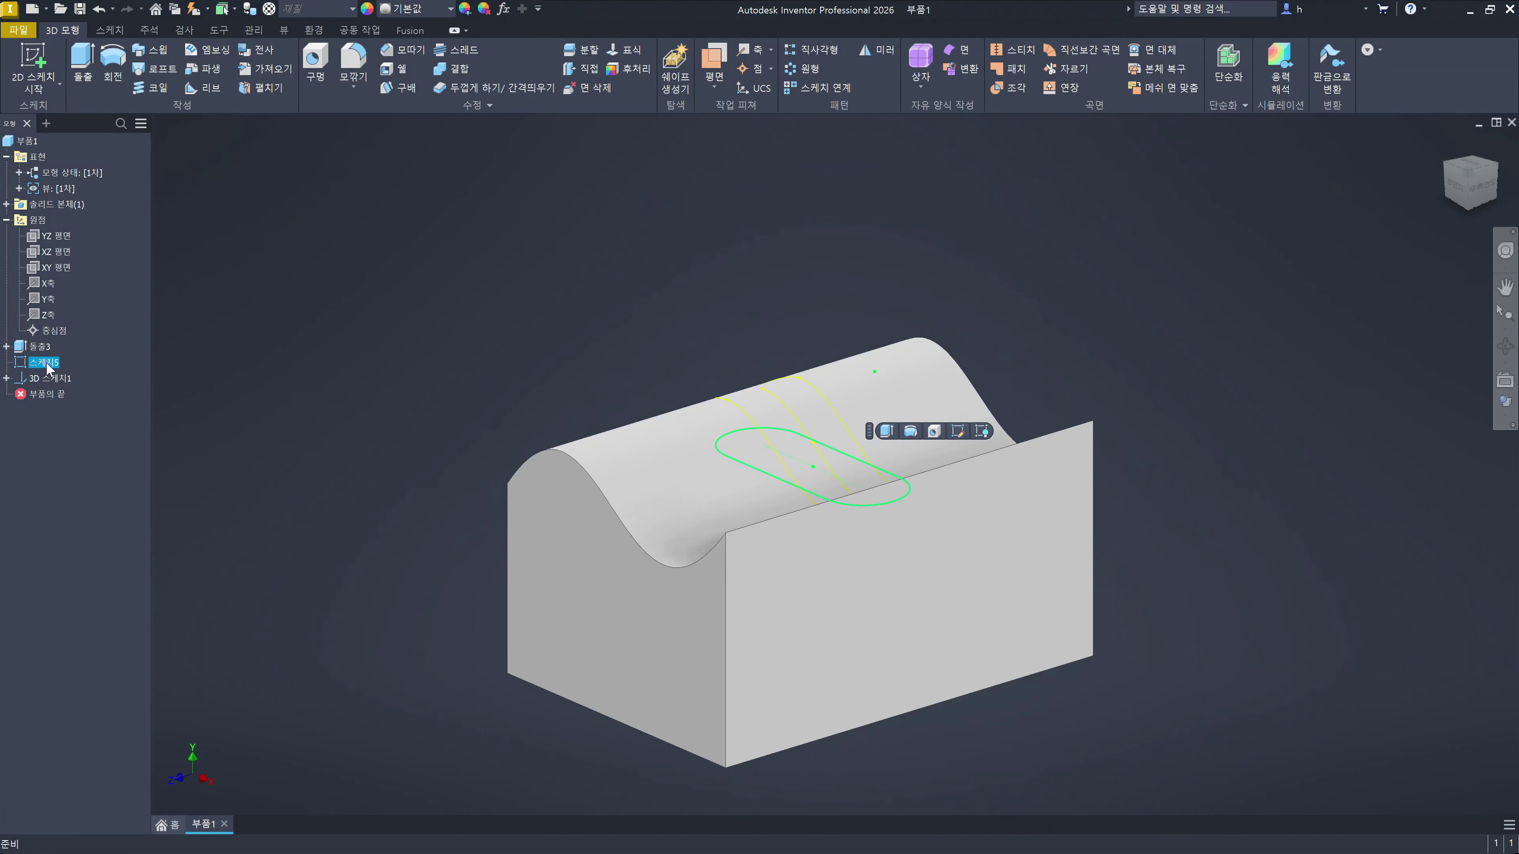
left_click(63, 383)
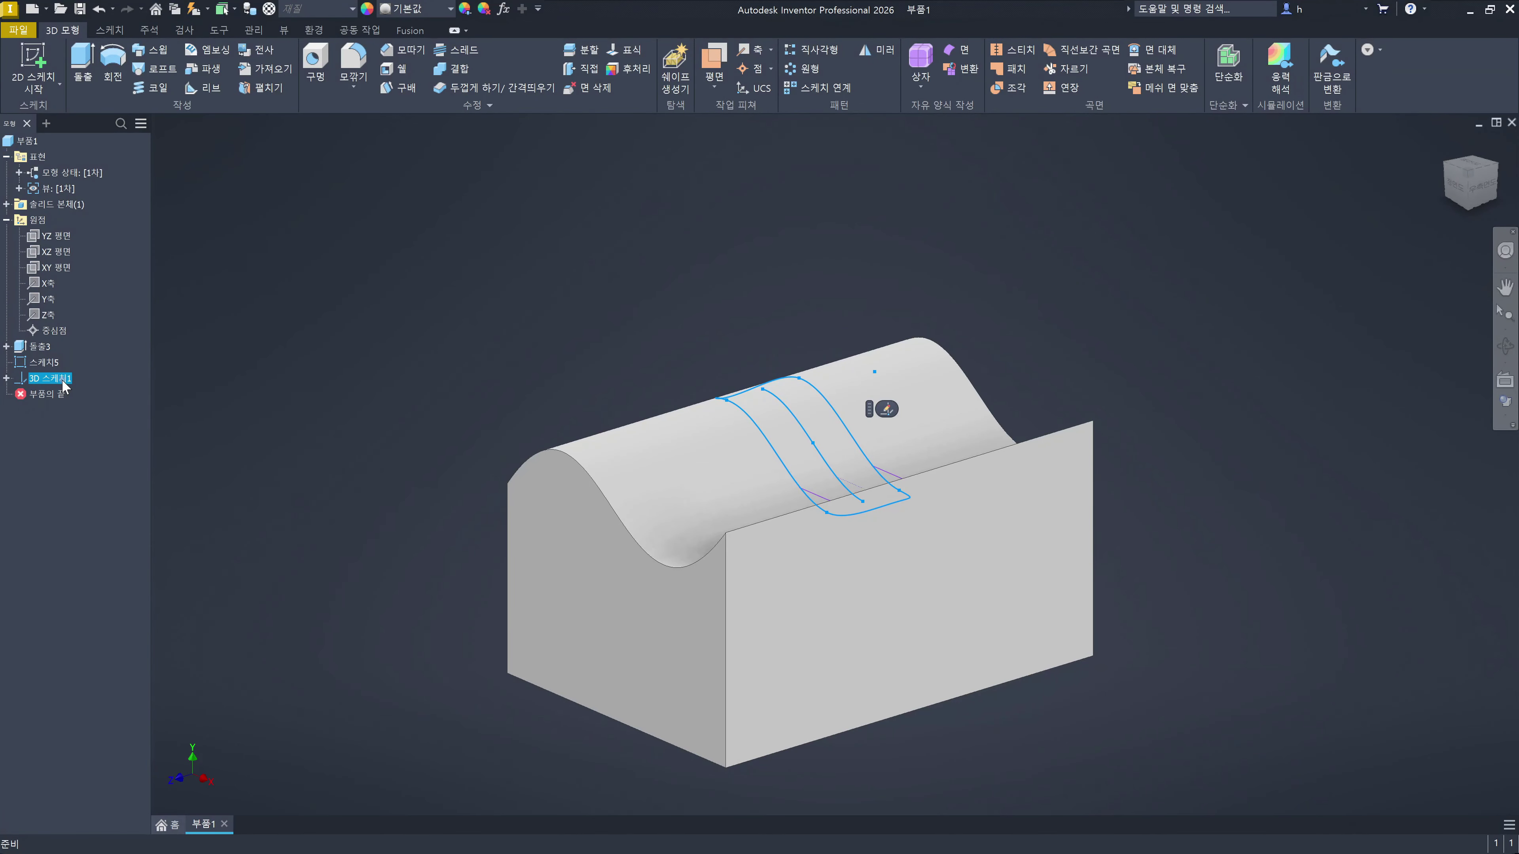
left_click(54, 364)
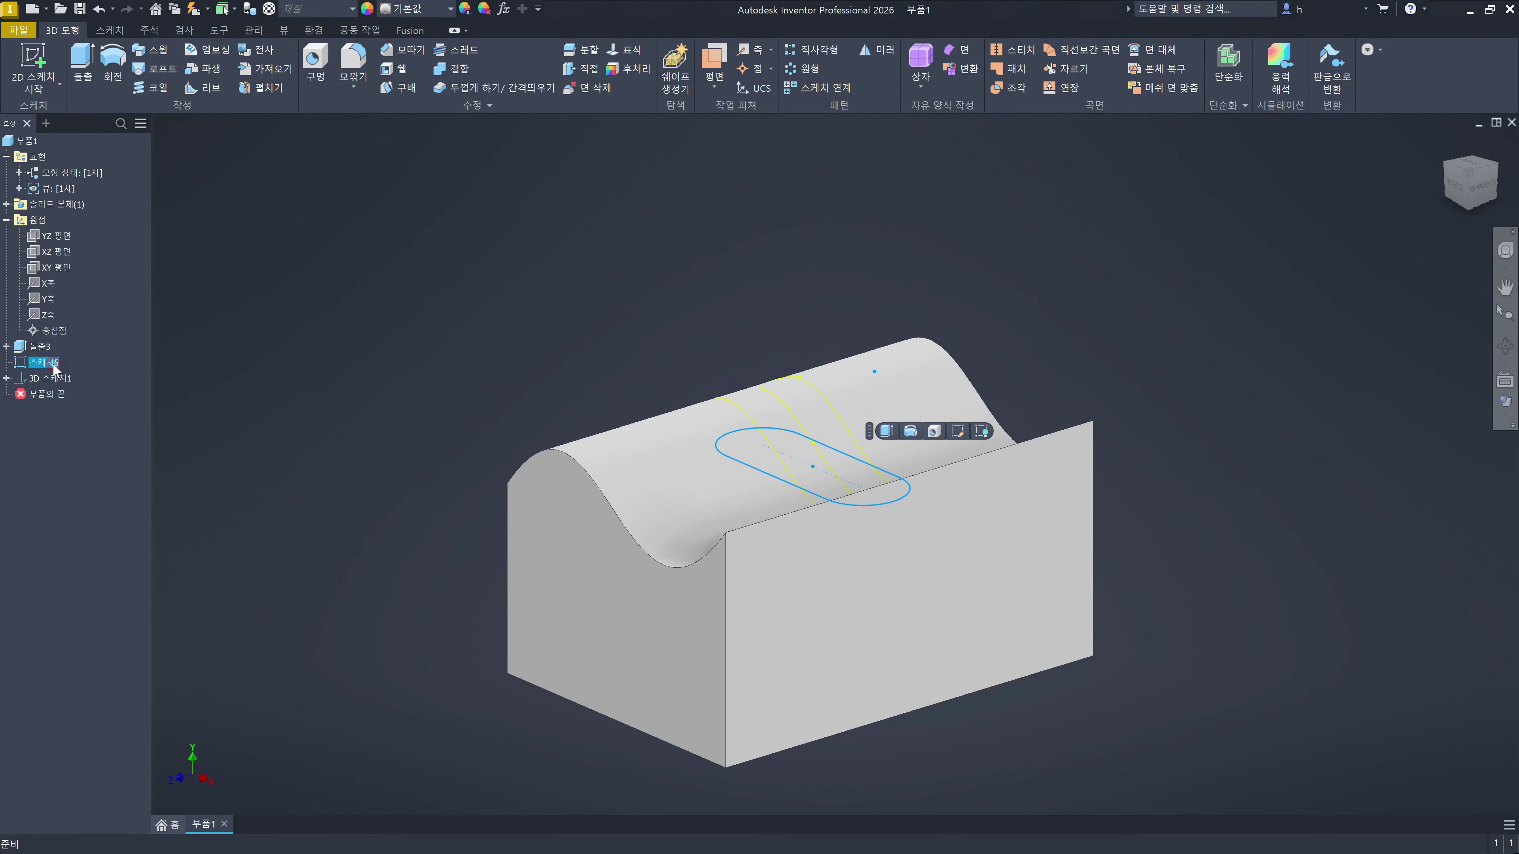
key("Escape")
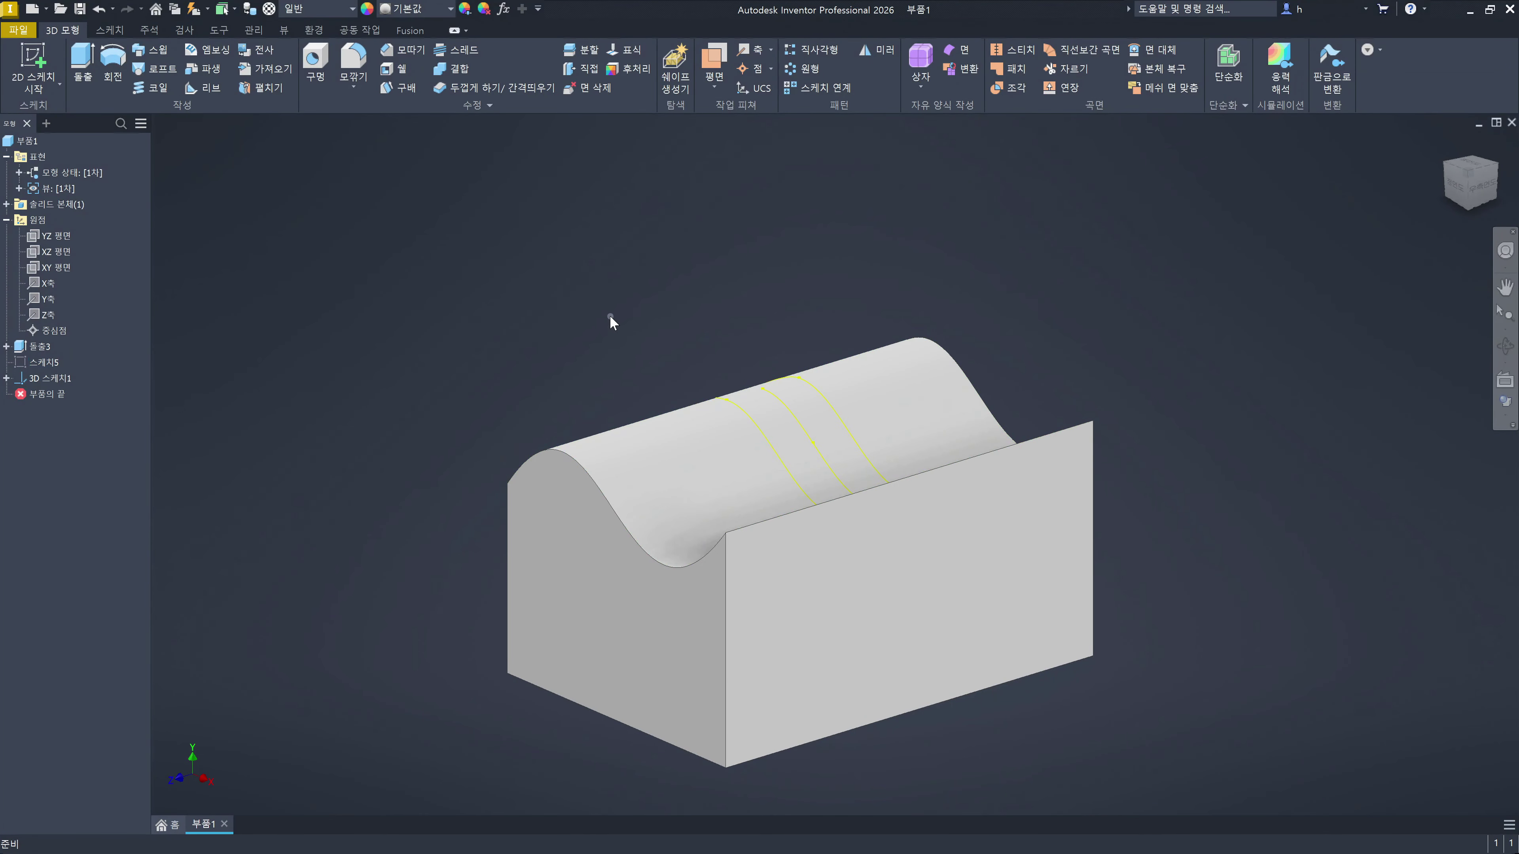
Step: Orient the model to face its wavy surface and hide the solid body, leaving the 3D slot curve
middle_click_drag(610, 315, 660, 383, "shift")
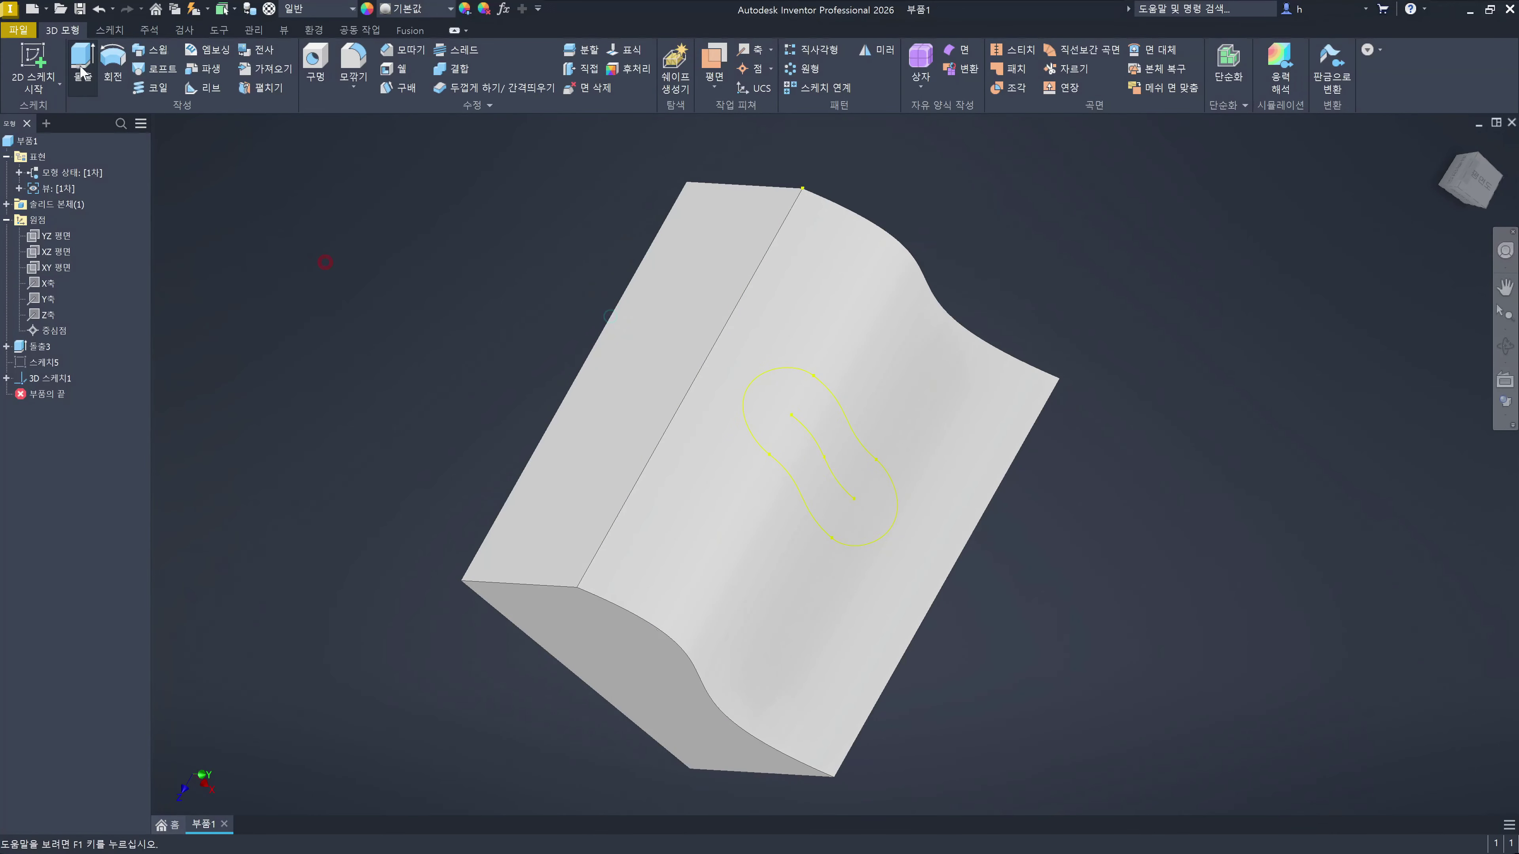
key("s")
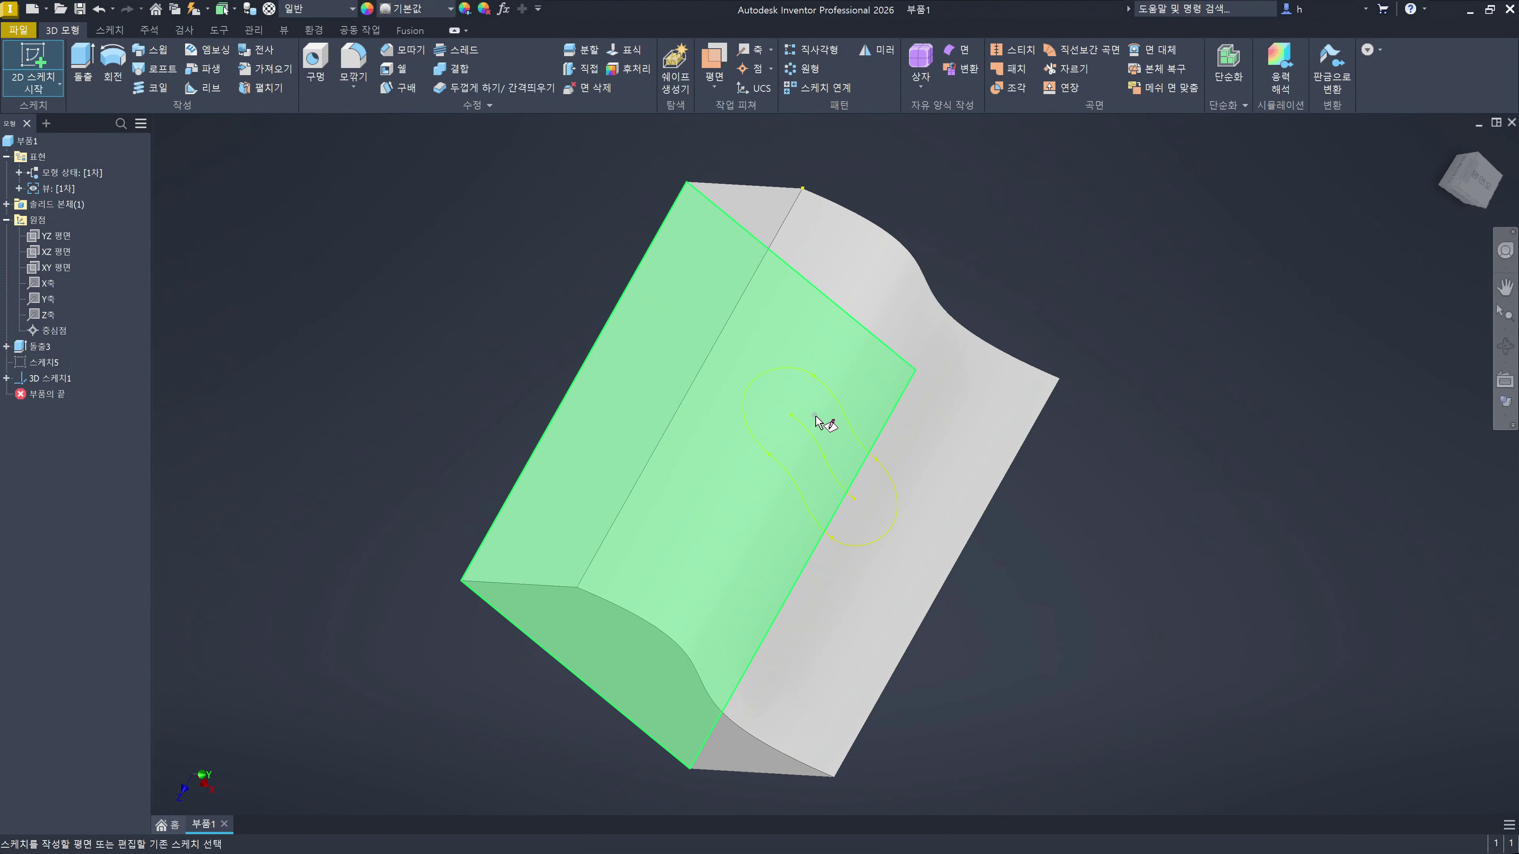
key("Escape")
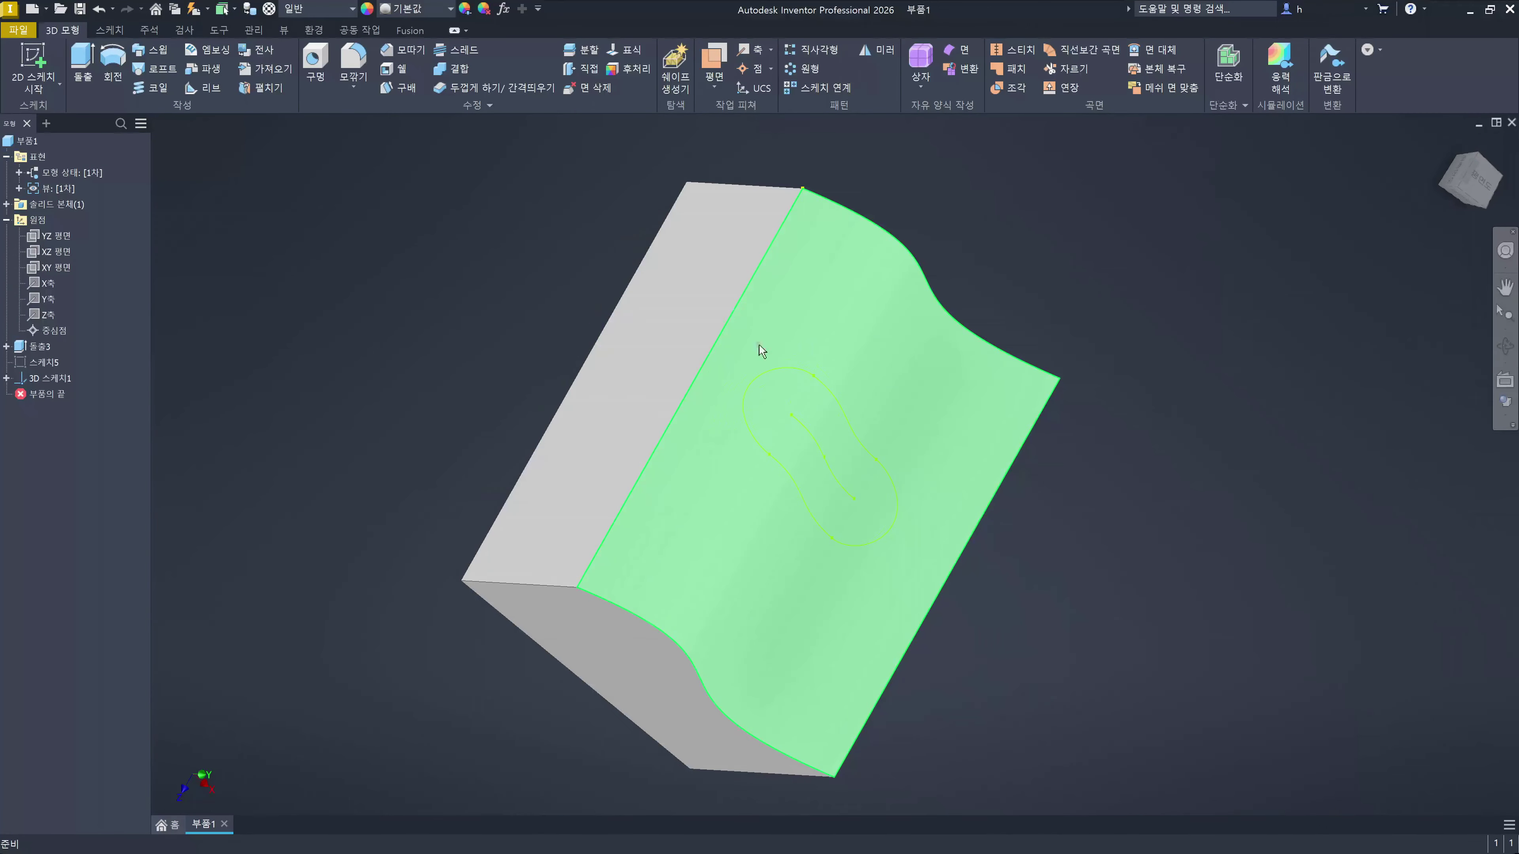
left_click(323, 294)
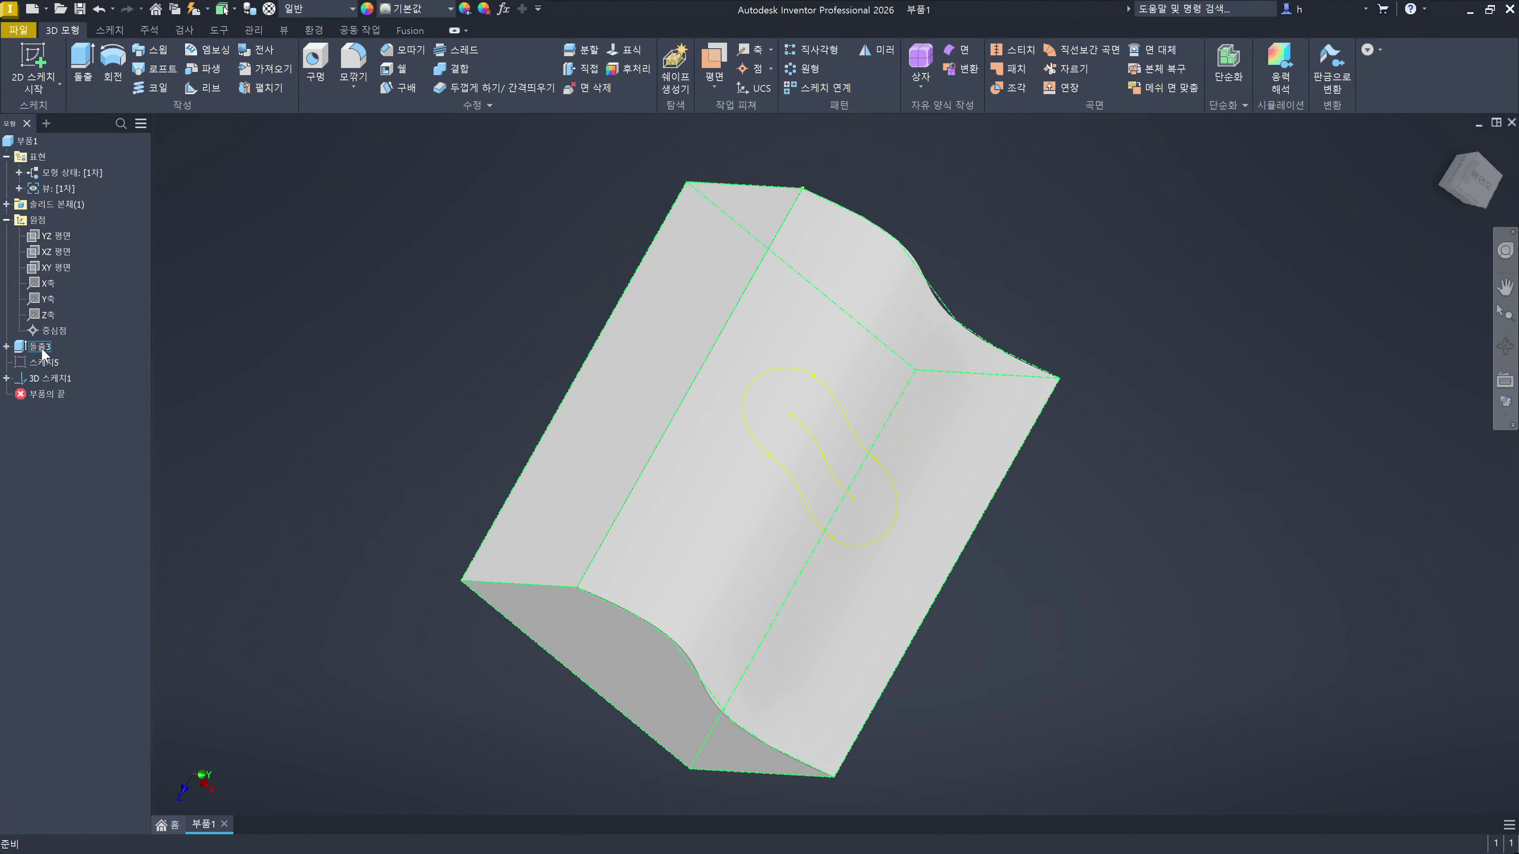
left_click(7, 204)
left_click(51, 220)
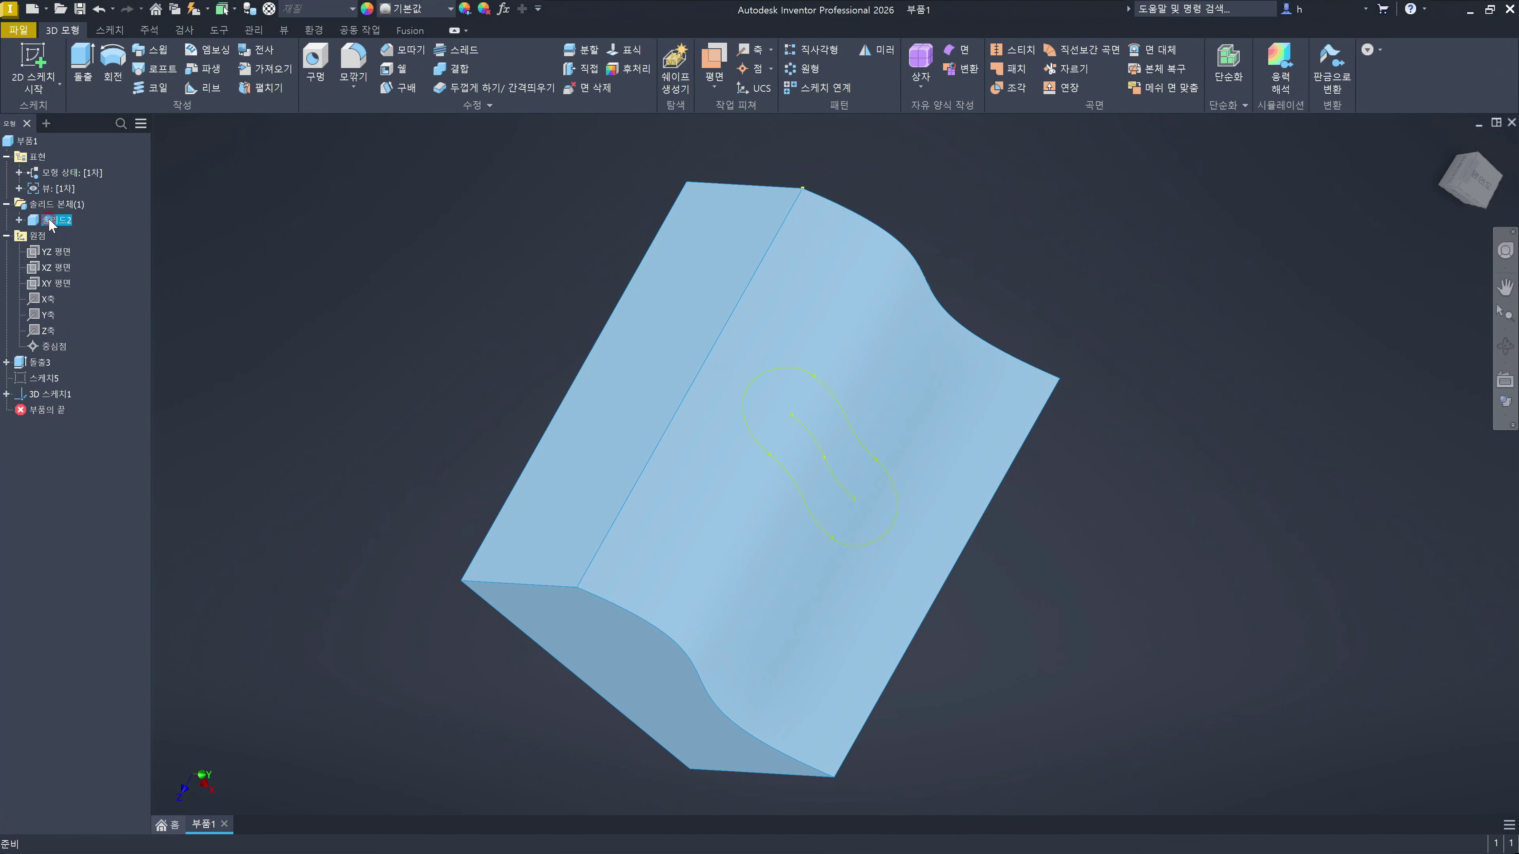
key("alt+v")
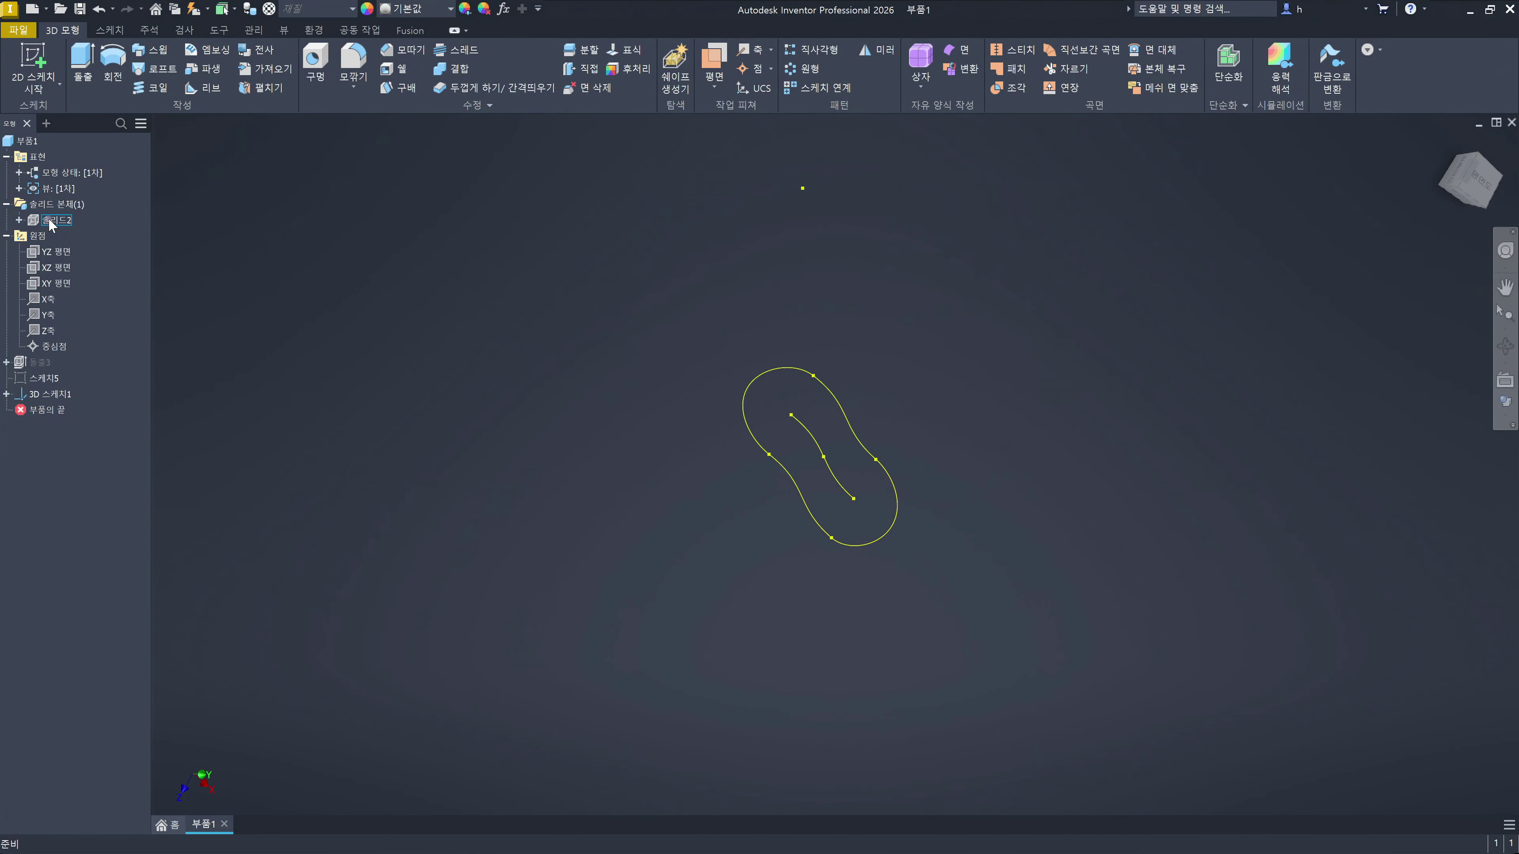
left_click(731, 279)
Step: Create a work plane normal to one wavy side curve of the 3D slot, at that curve's endpoint
left_click(714, 82)
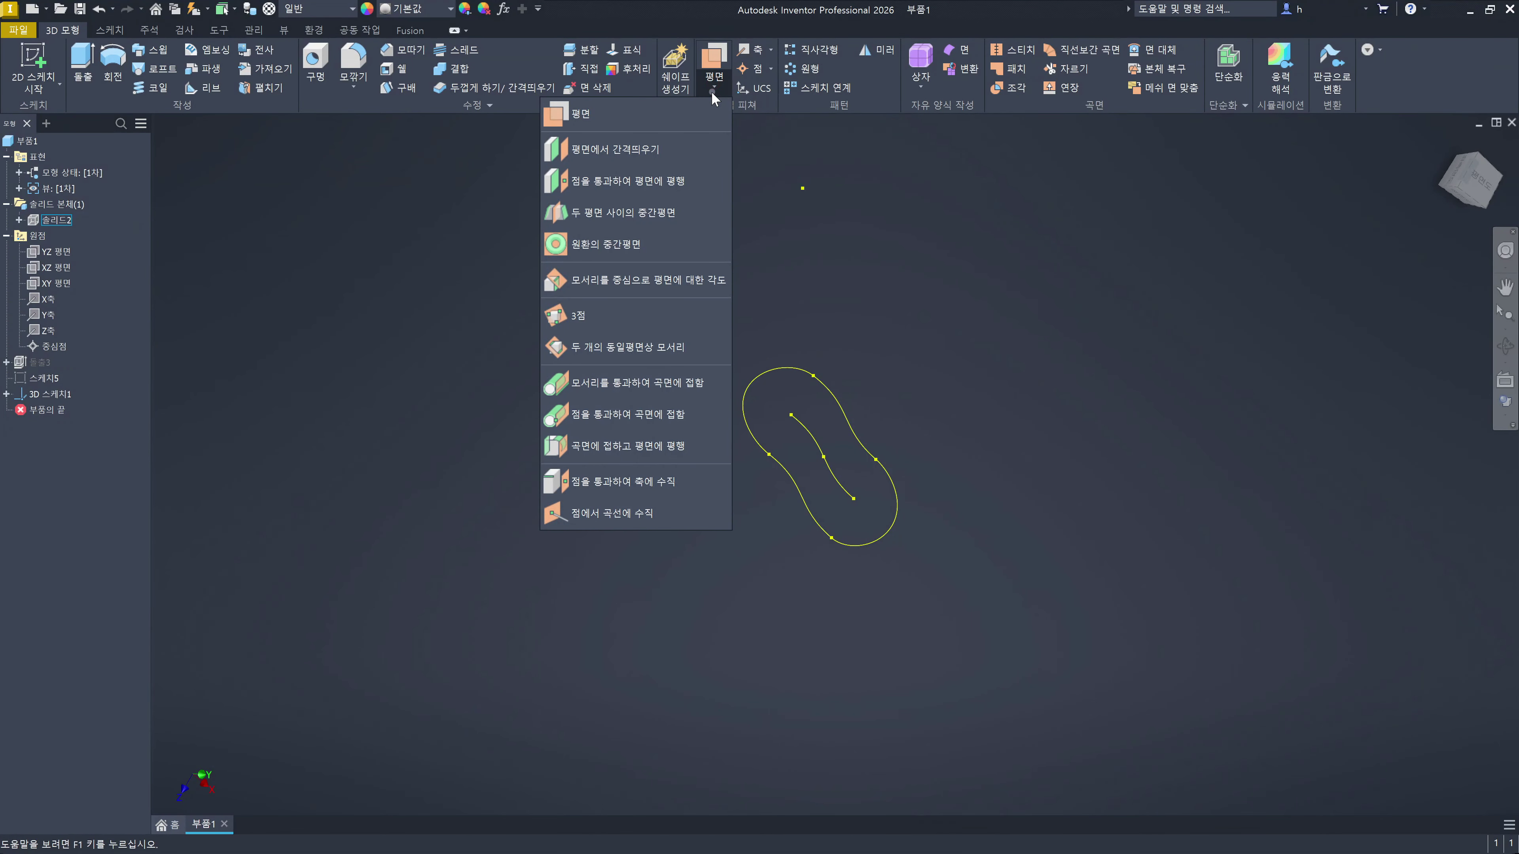
left_click(852, 204)
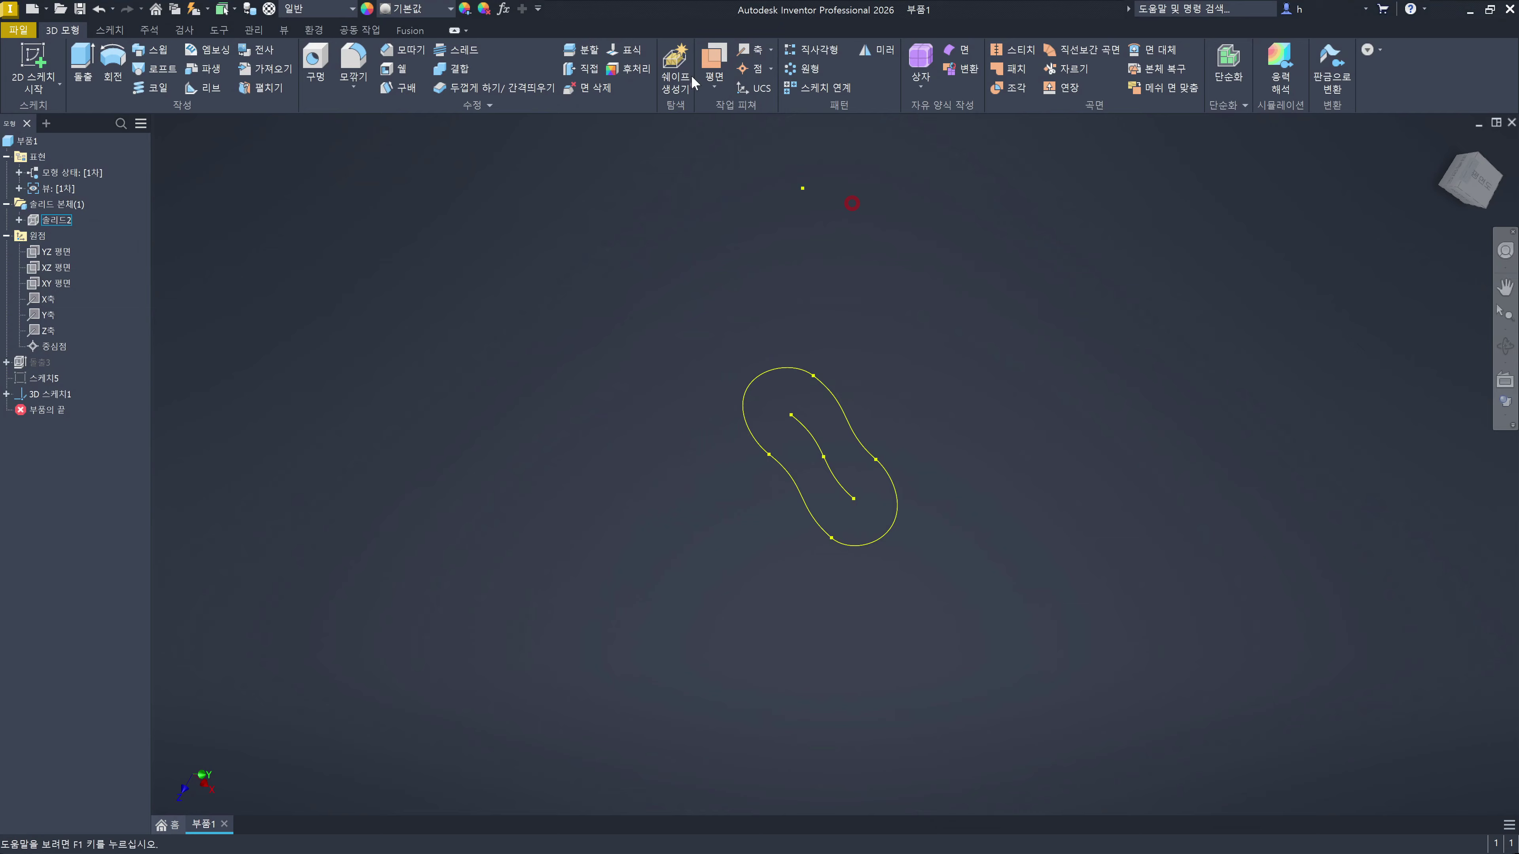
left_click(715, 63)
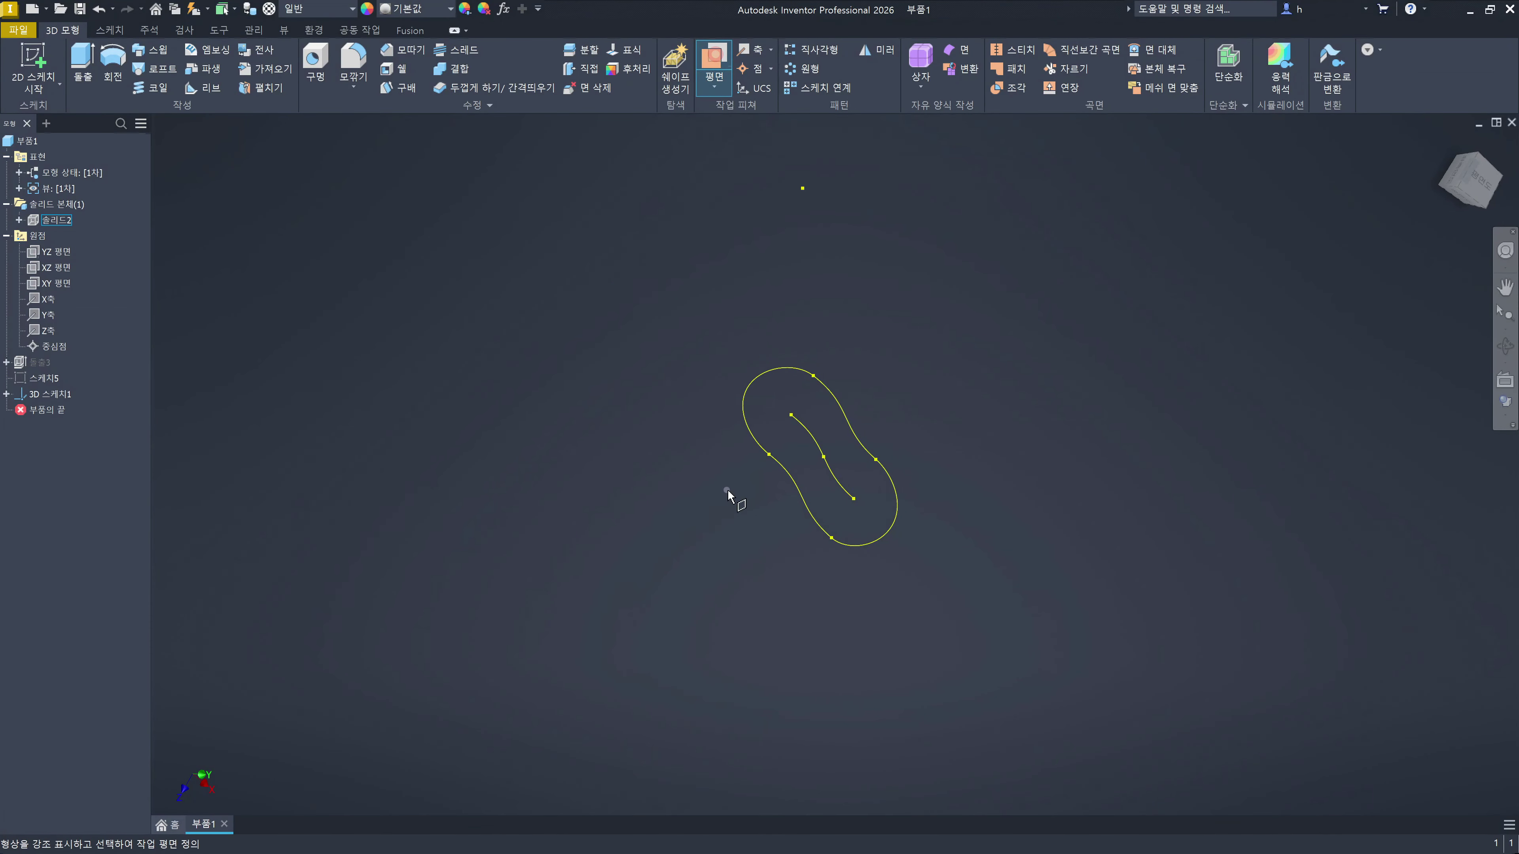
scroll(729, 496, "up", 5)
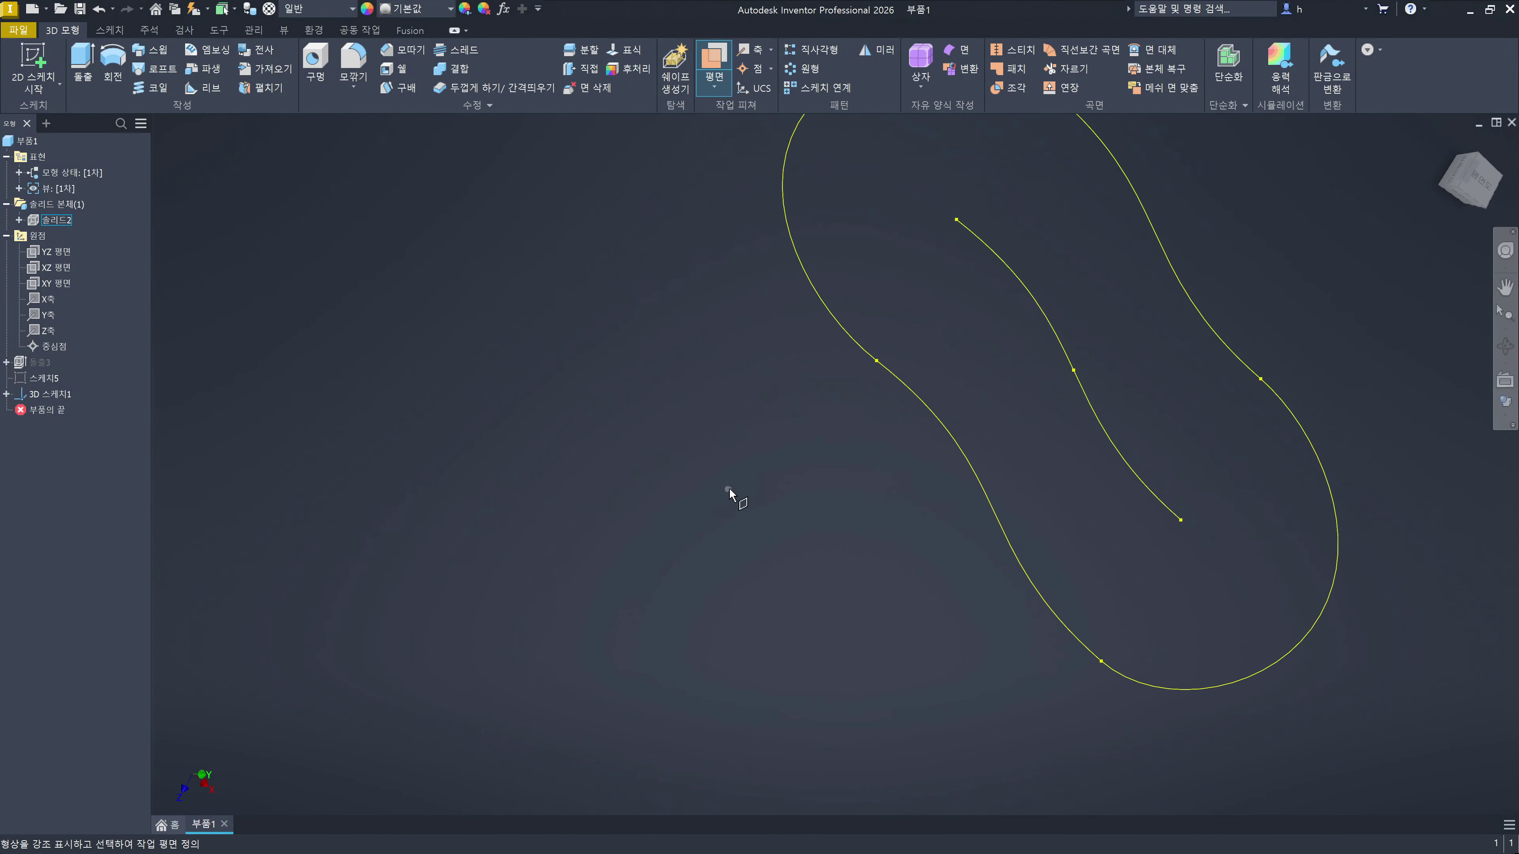
left_click(899, 377)
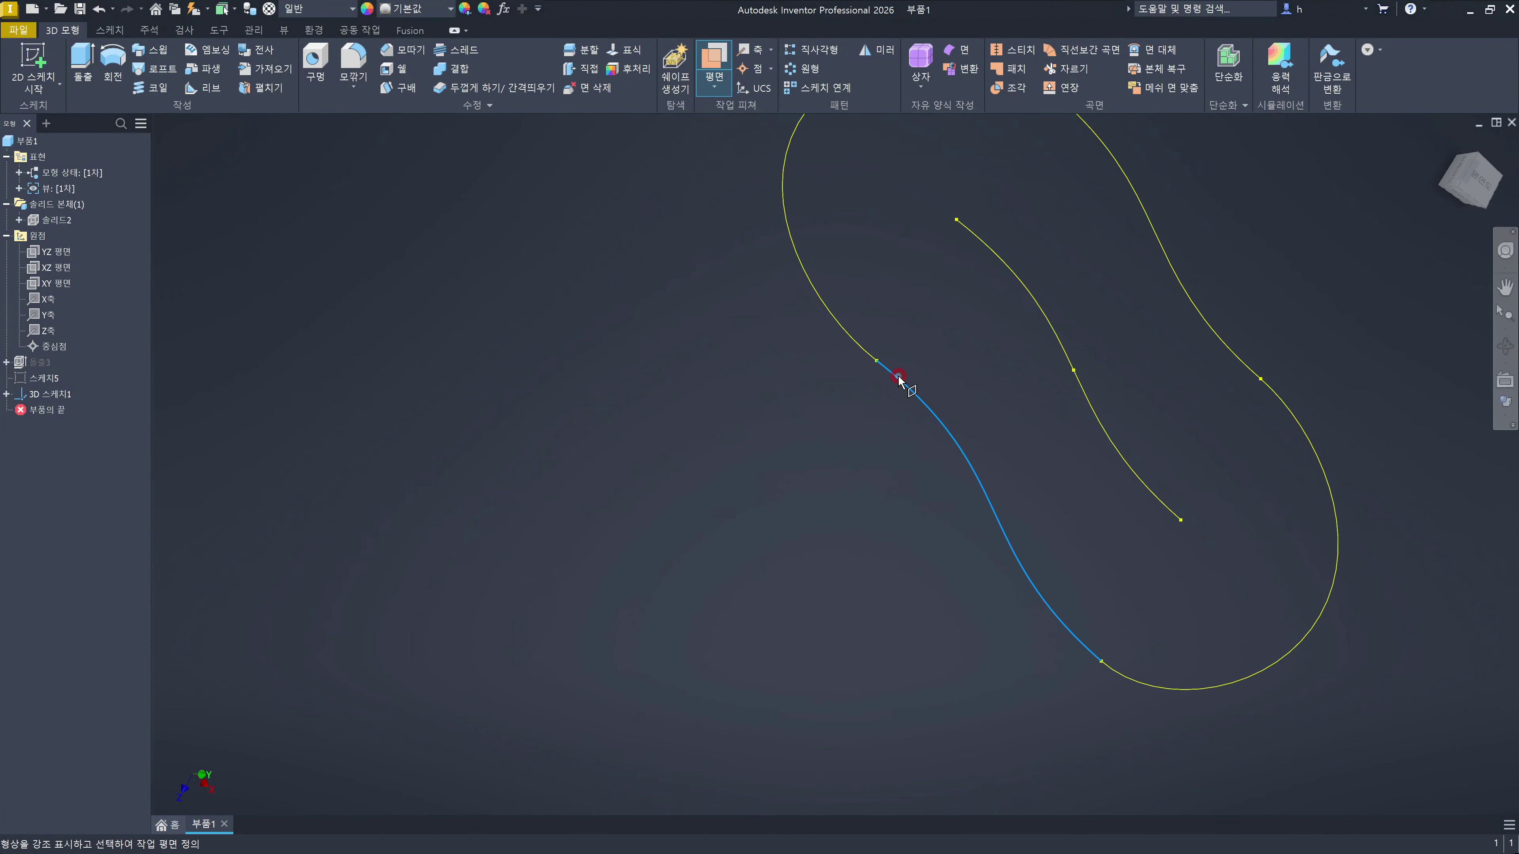
left_click(877, 362)
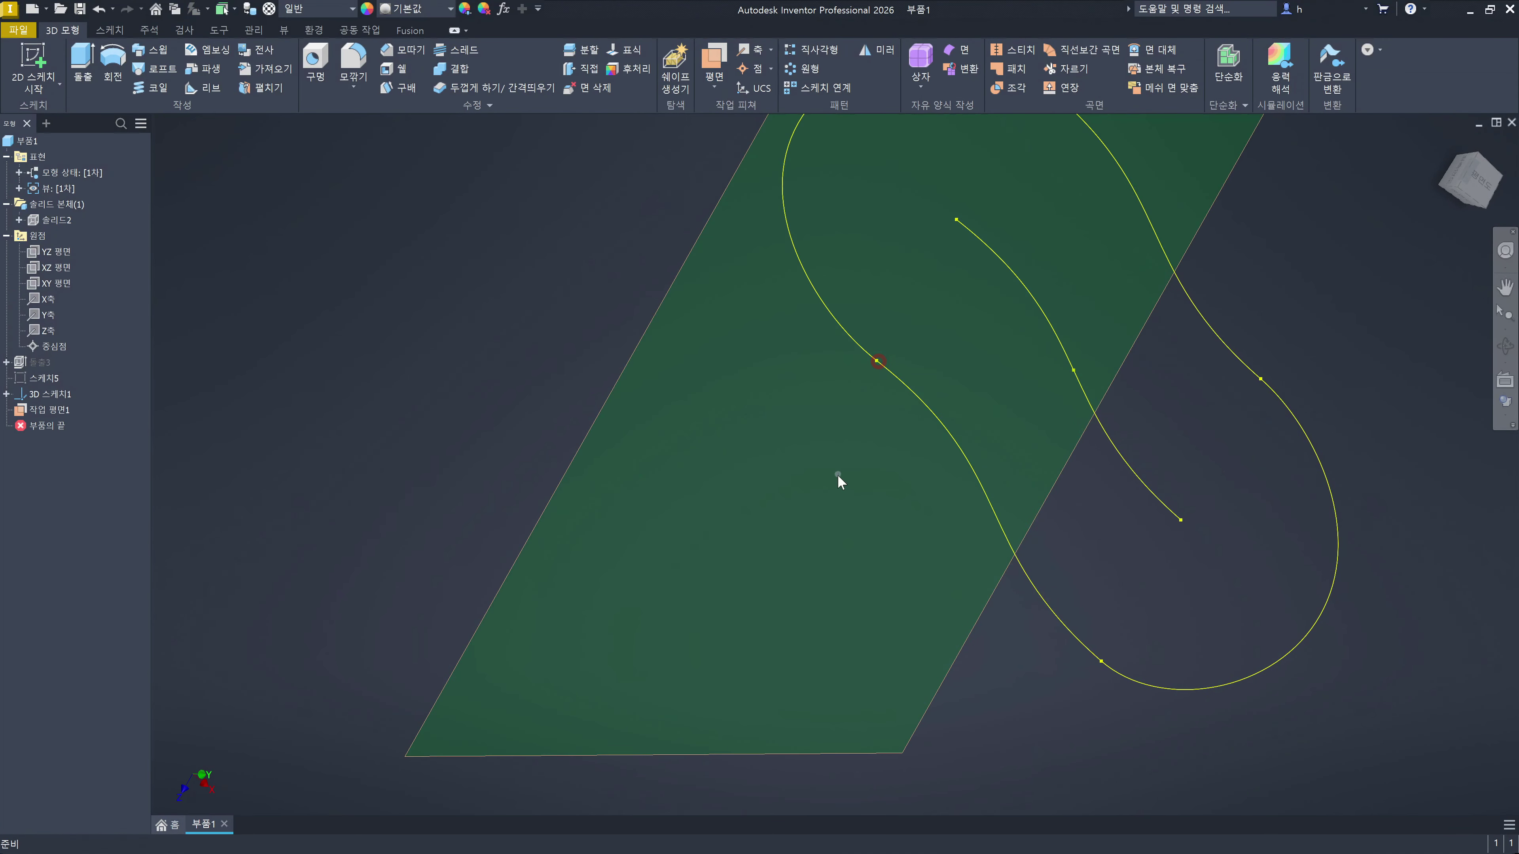
scroll(851, 476, "down", 5)
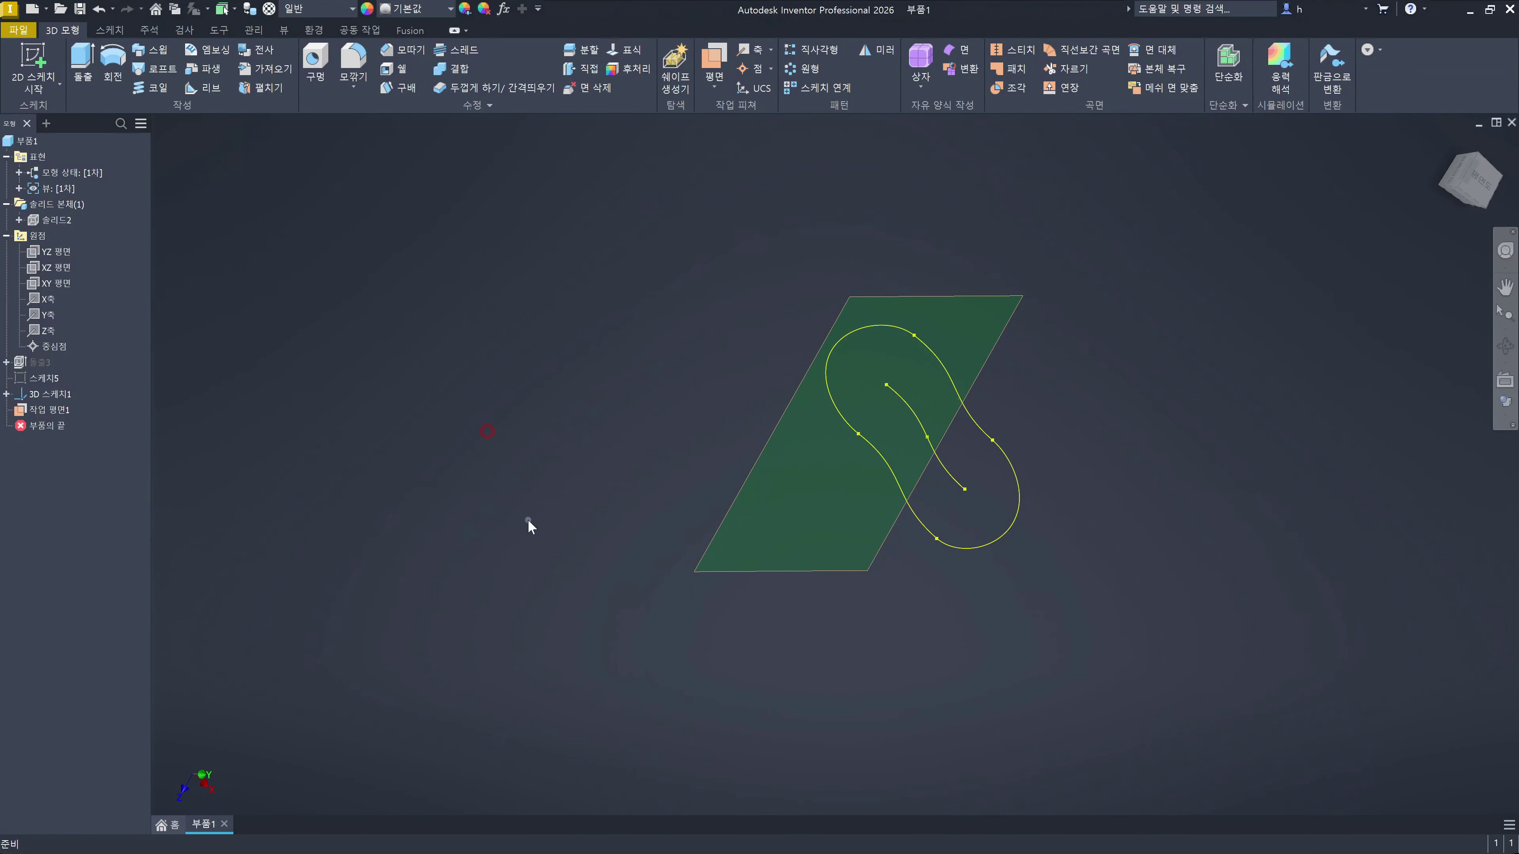
Step: Start a 2D sketch on the new work plane at the slot curve's endpoint
left_click(845, 556)
key("Escape")
left_click(861, 560)
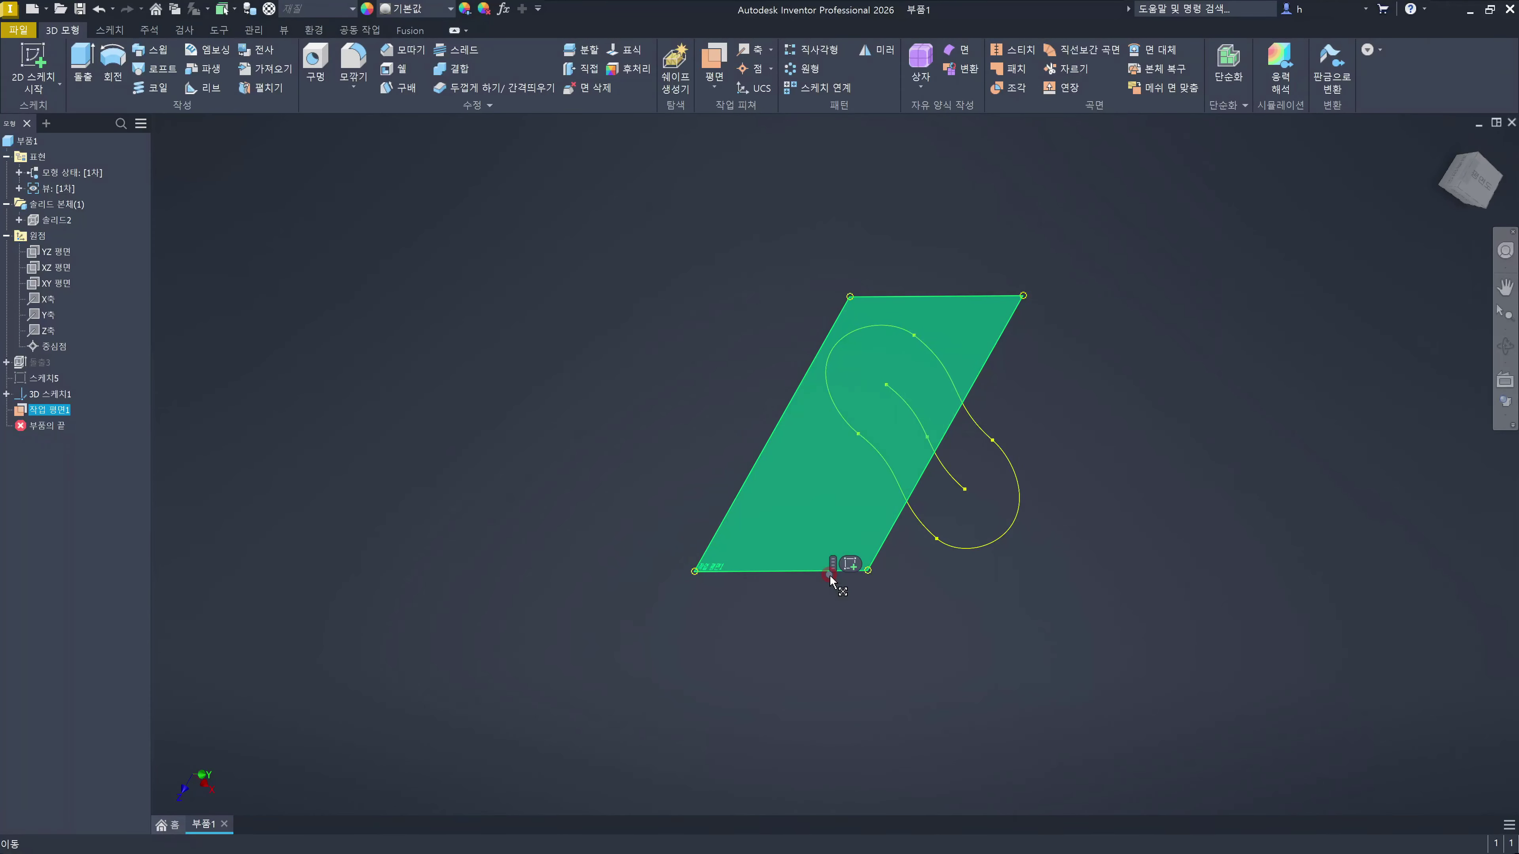
left_click(832, 572)
left_click(850, 567)
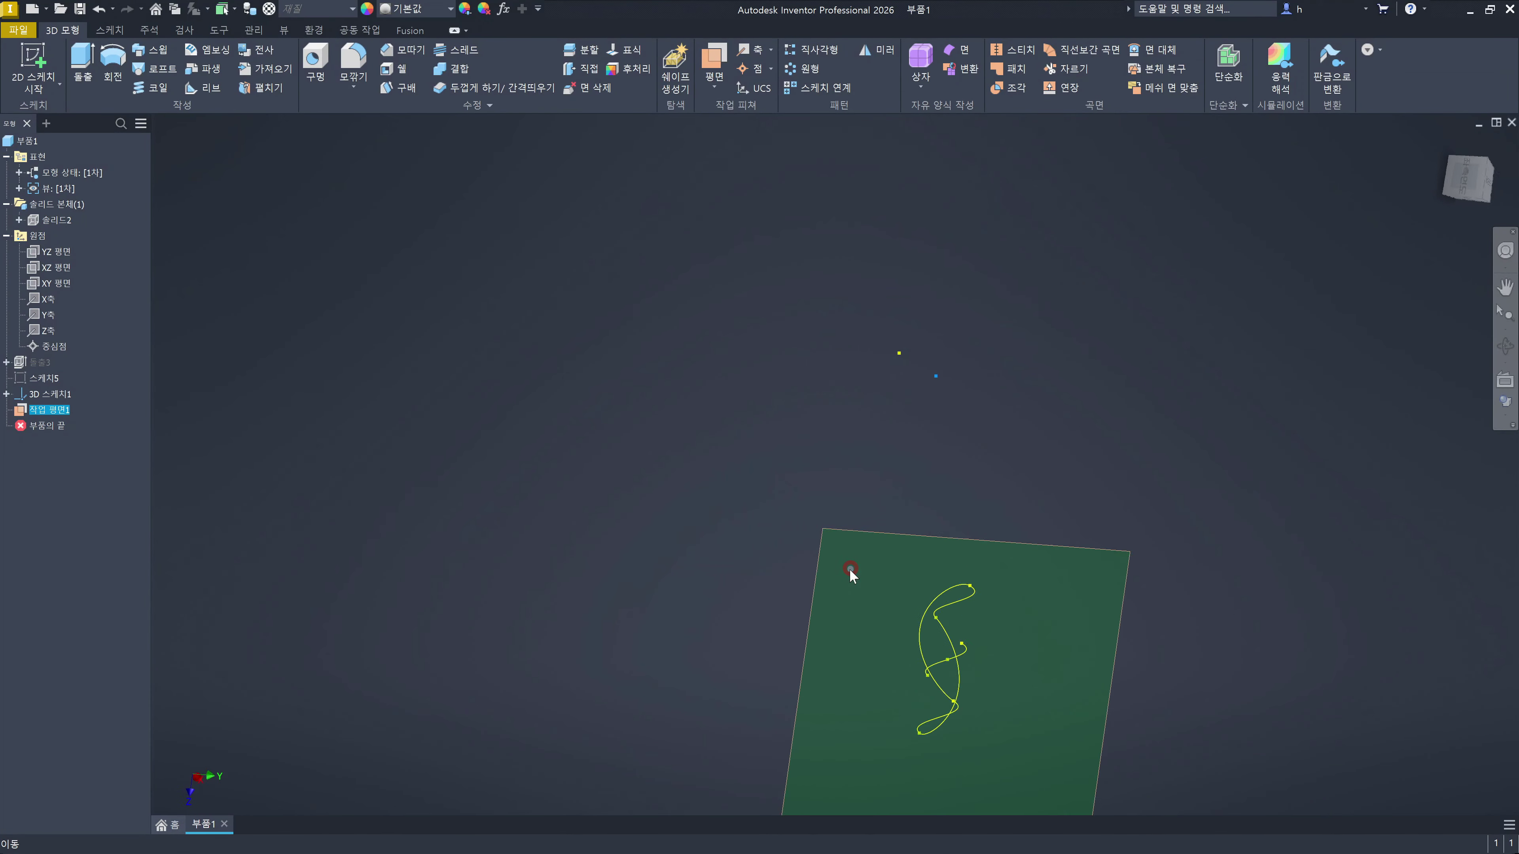
scroll(989, 722, "down", 3)
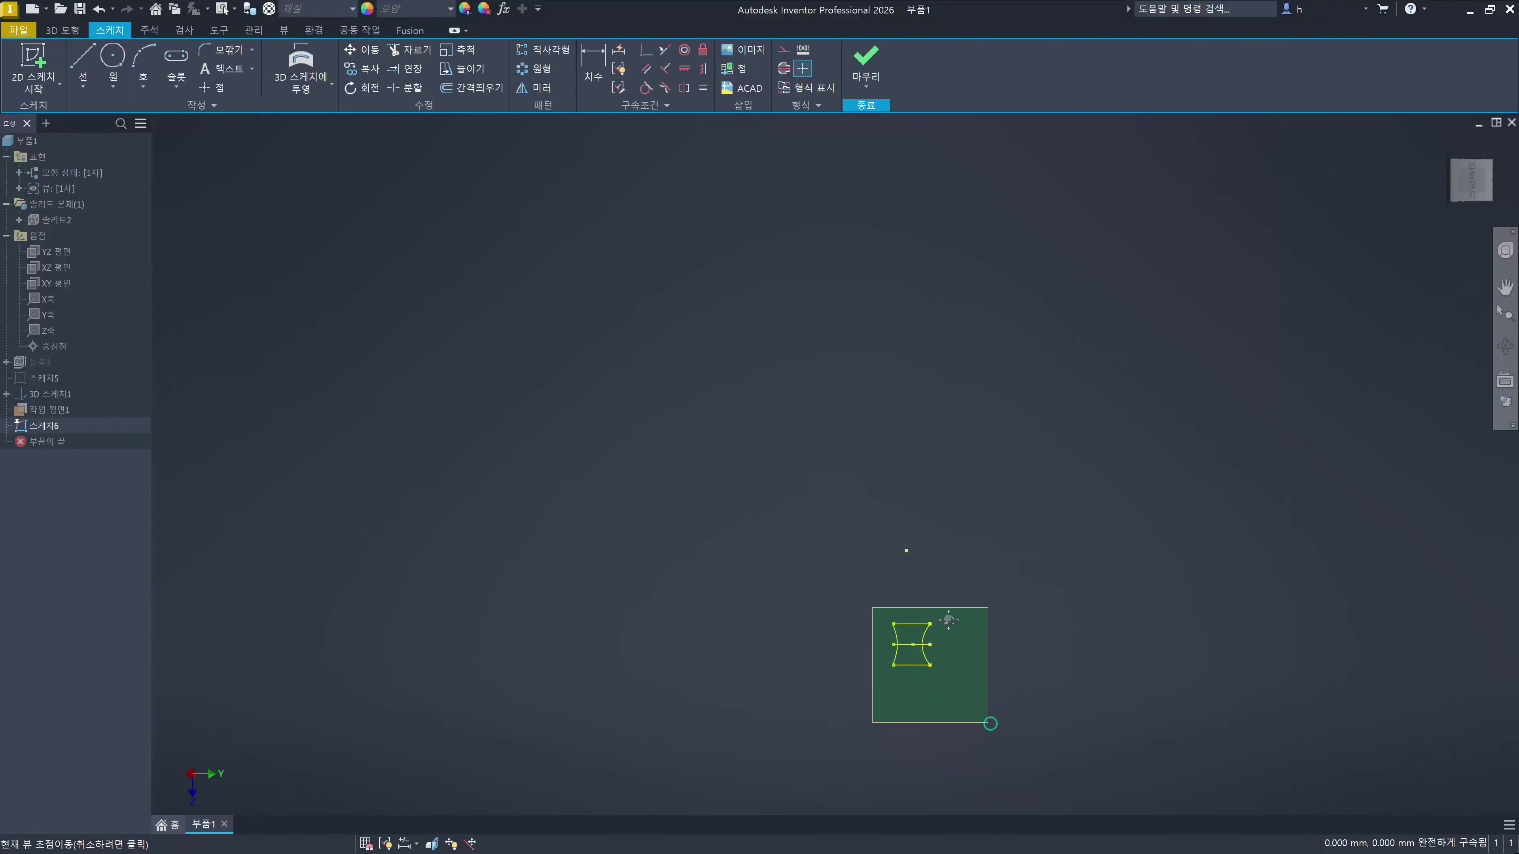
scroll(945, 633, "up", 5)
scroll(980, 587, "up", 2)
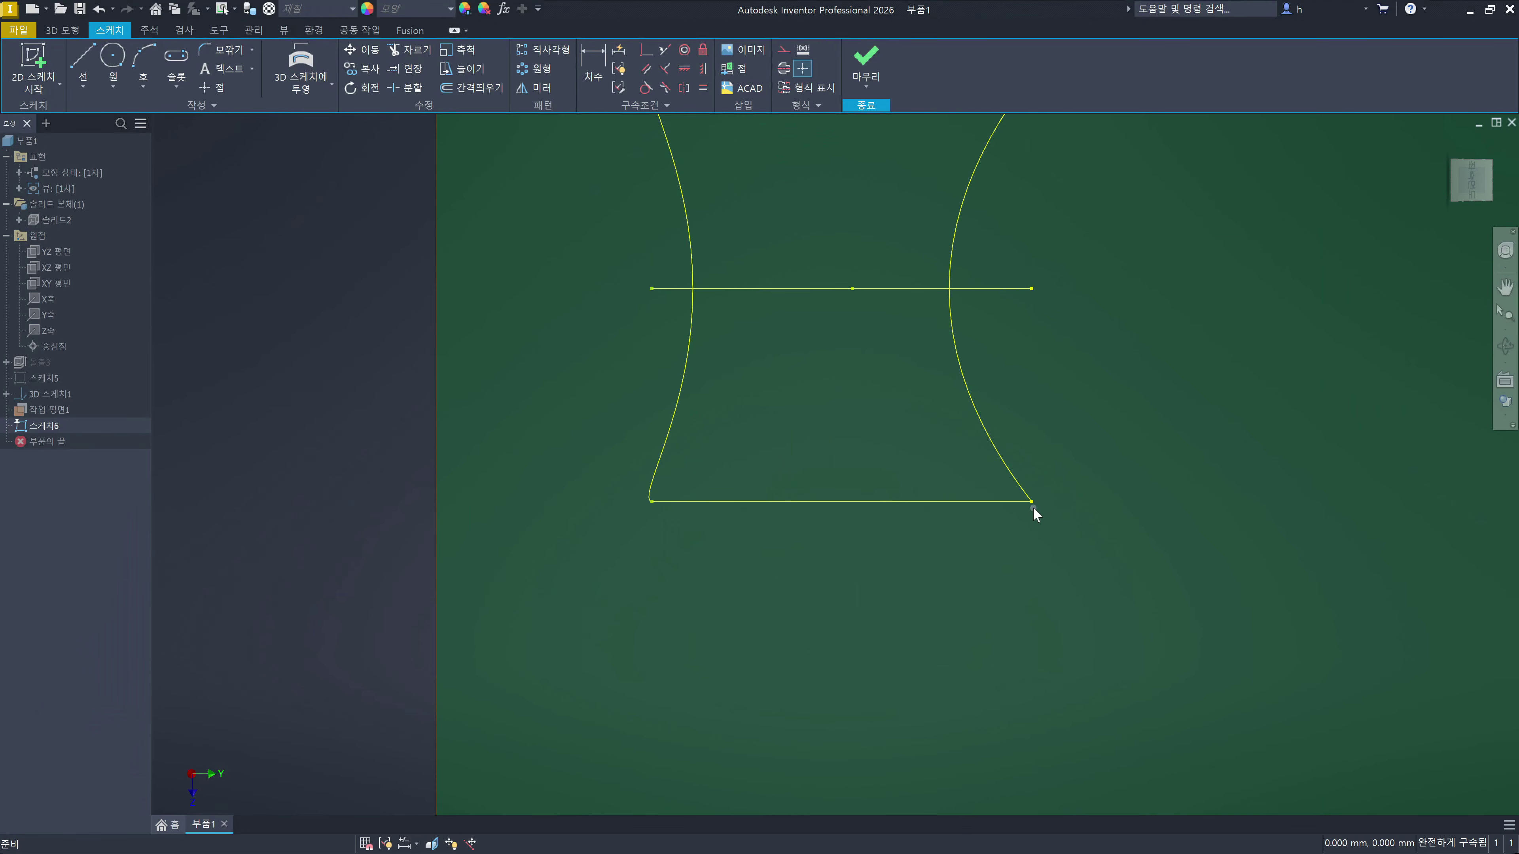
left_click(118, 66)
left_click(177, 87)
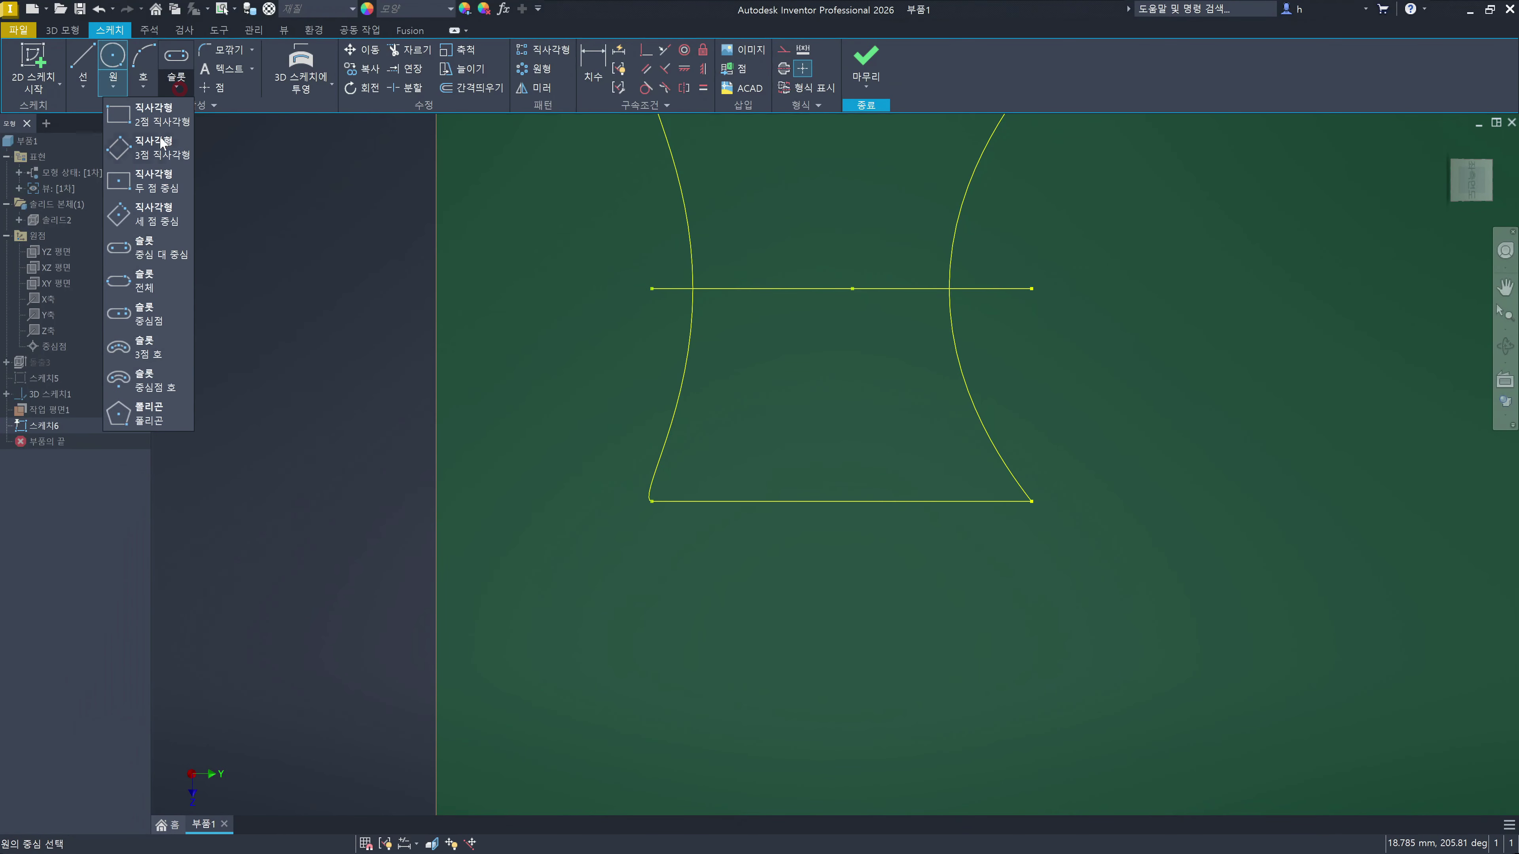
left_click(165, 192)
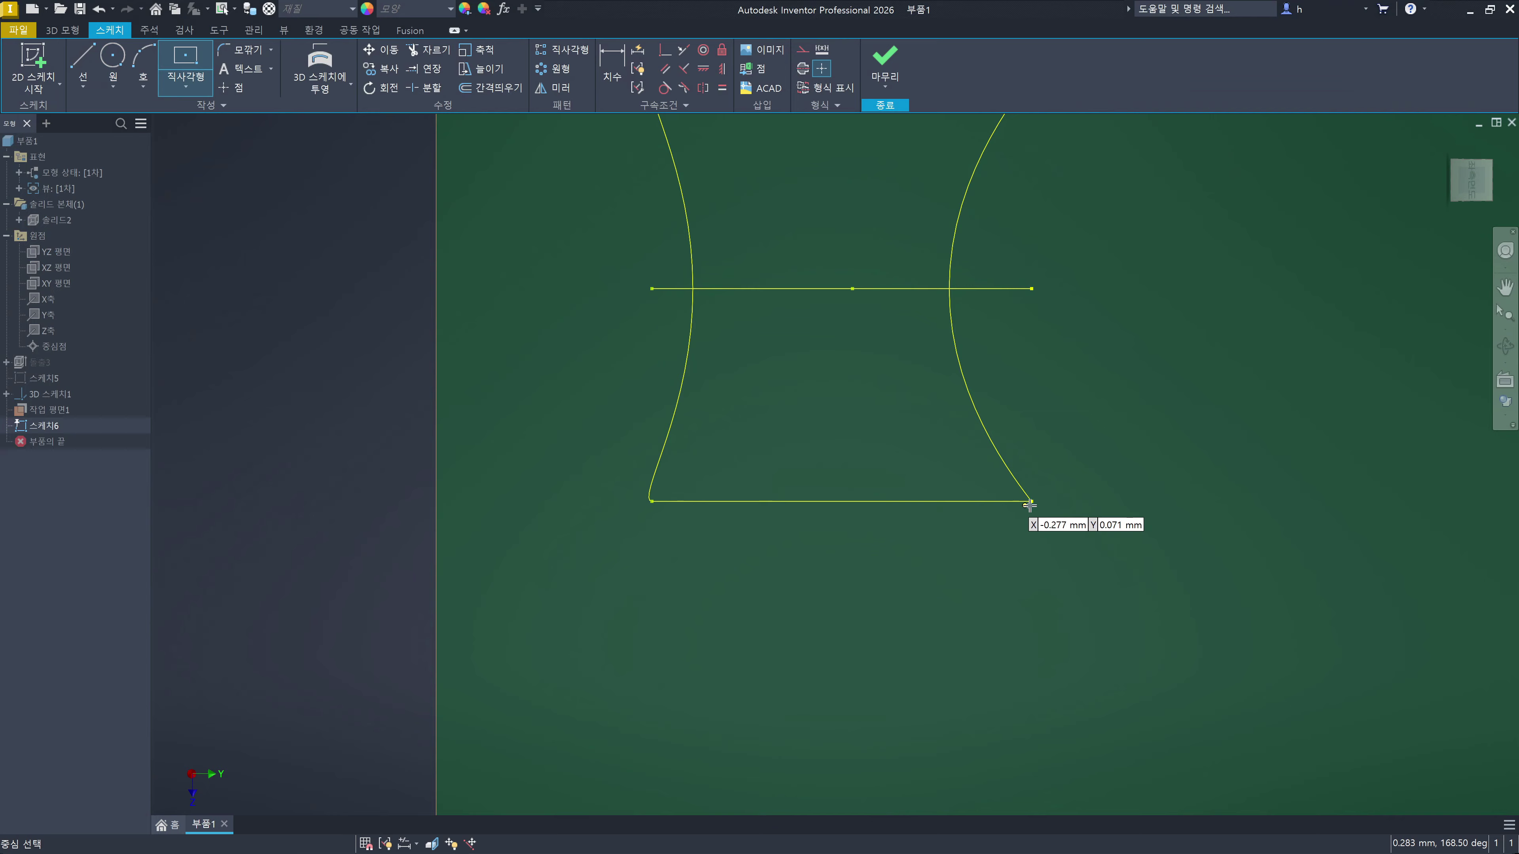
scroll(1031, 500, "up", 5)
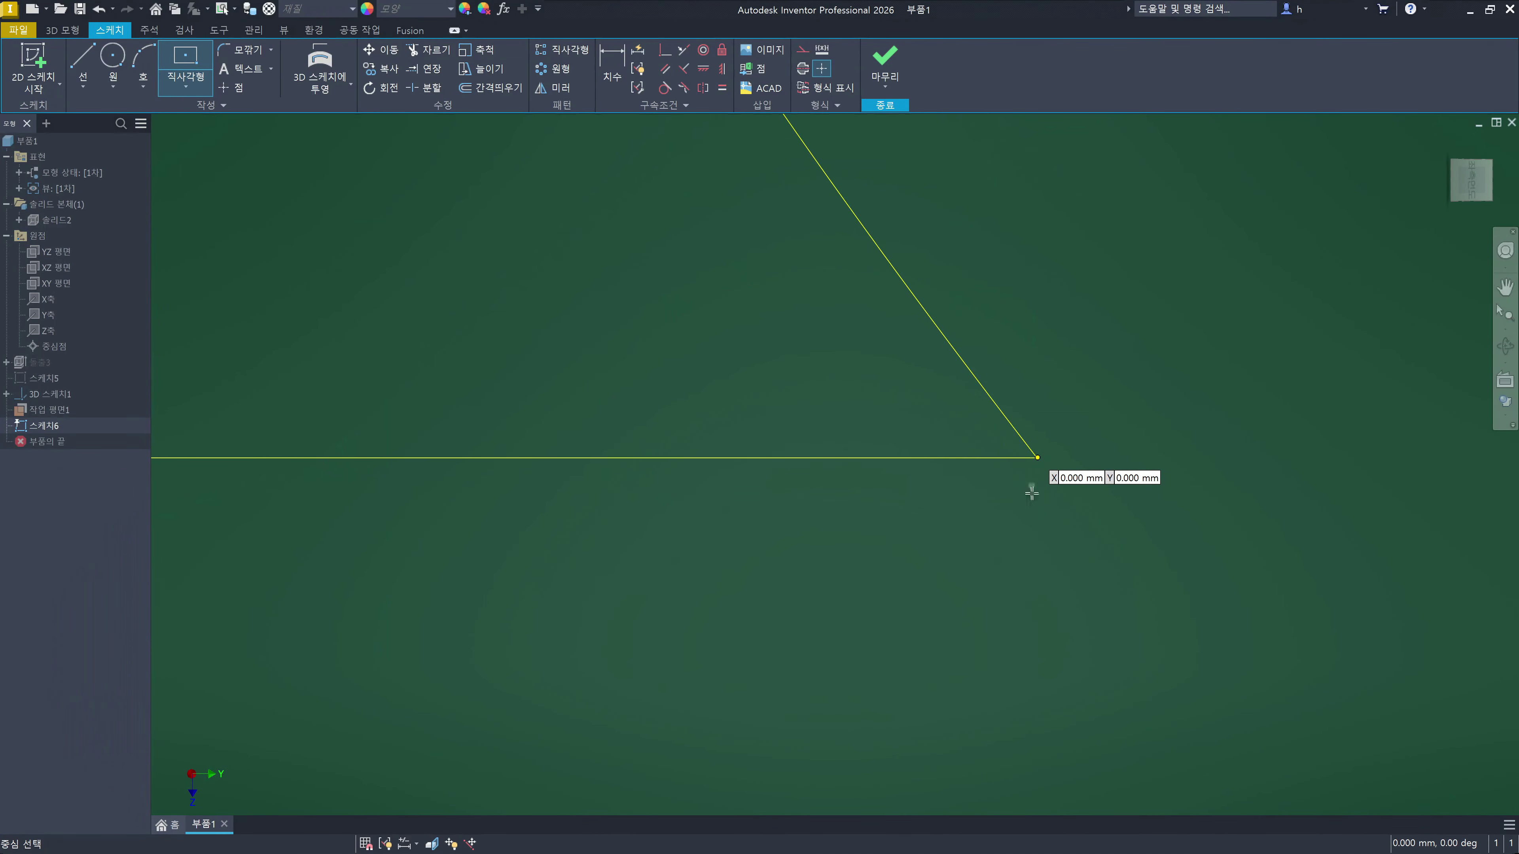
key("Escape")
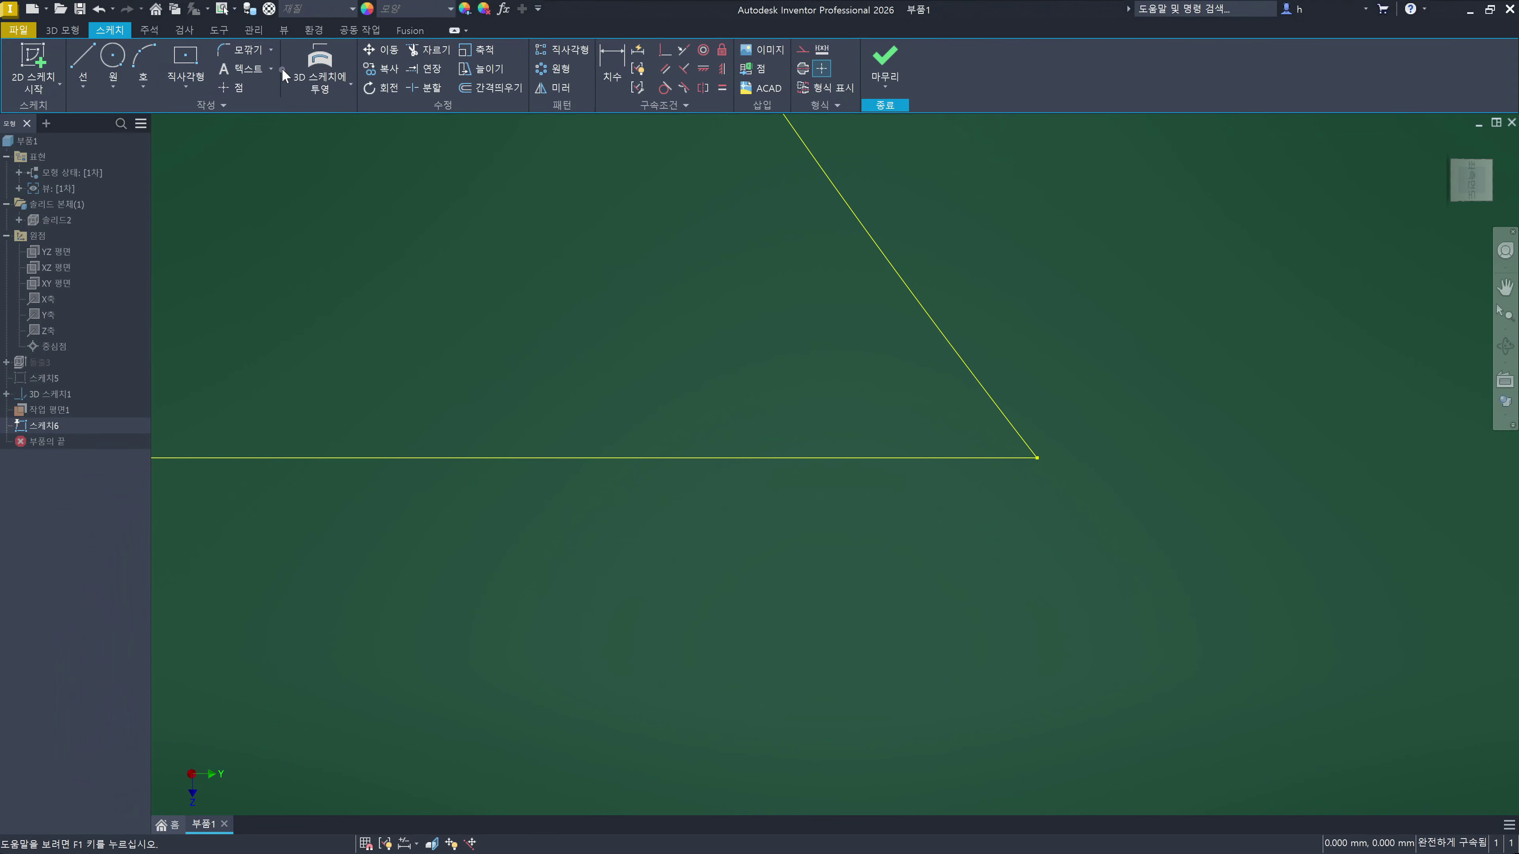
Step: Project the 3D slot curve's endpoint into the active 2D sketch with Project Geometry
left_click(340, 88)
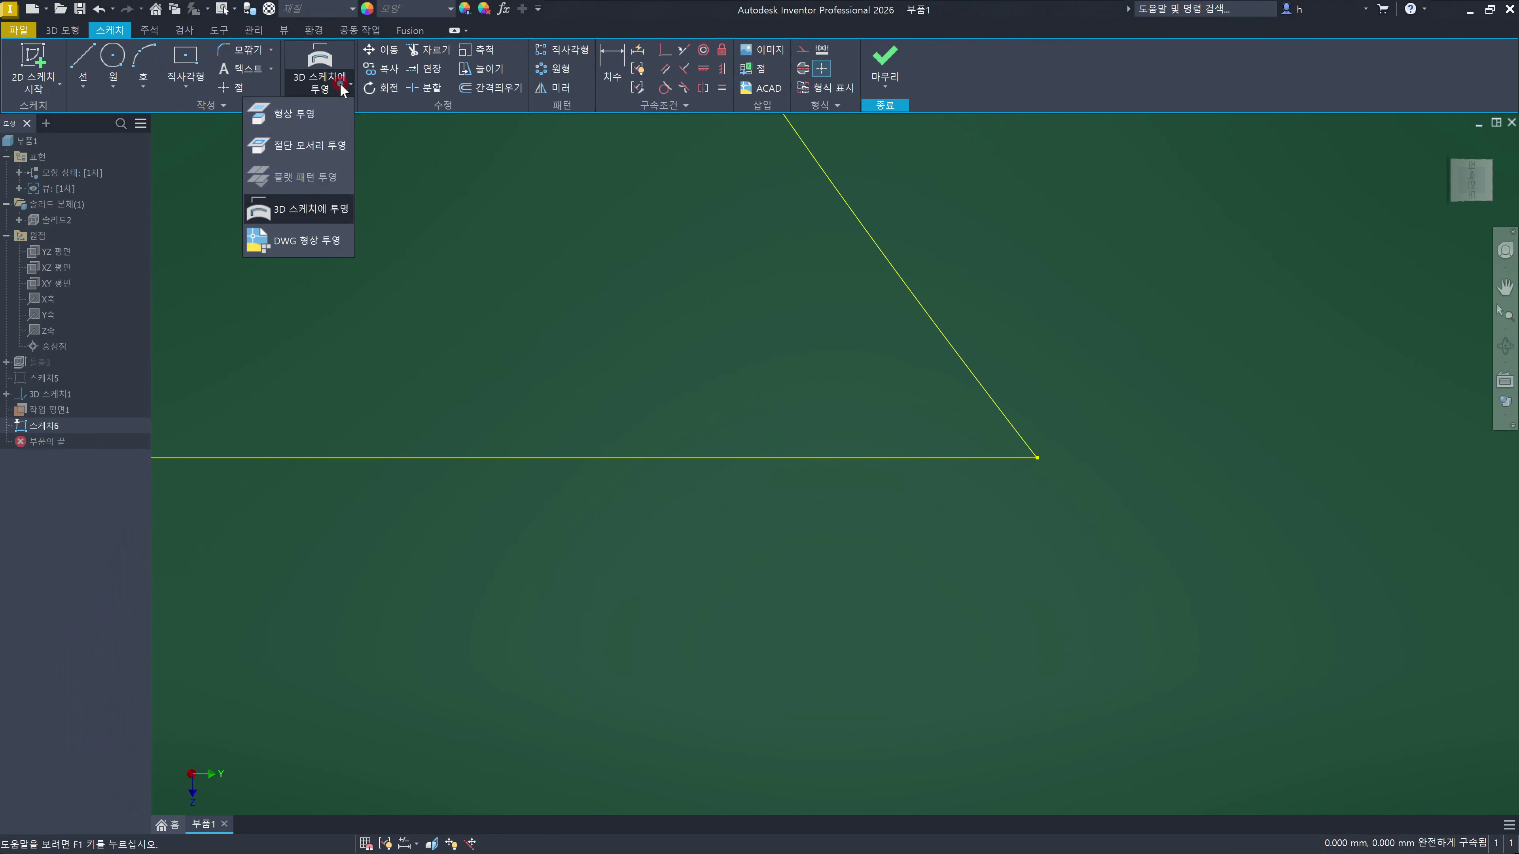
left_click(310, 112)
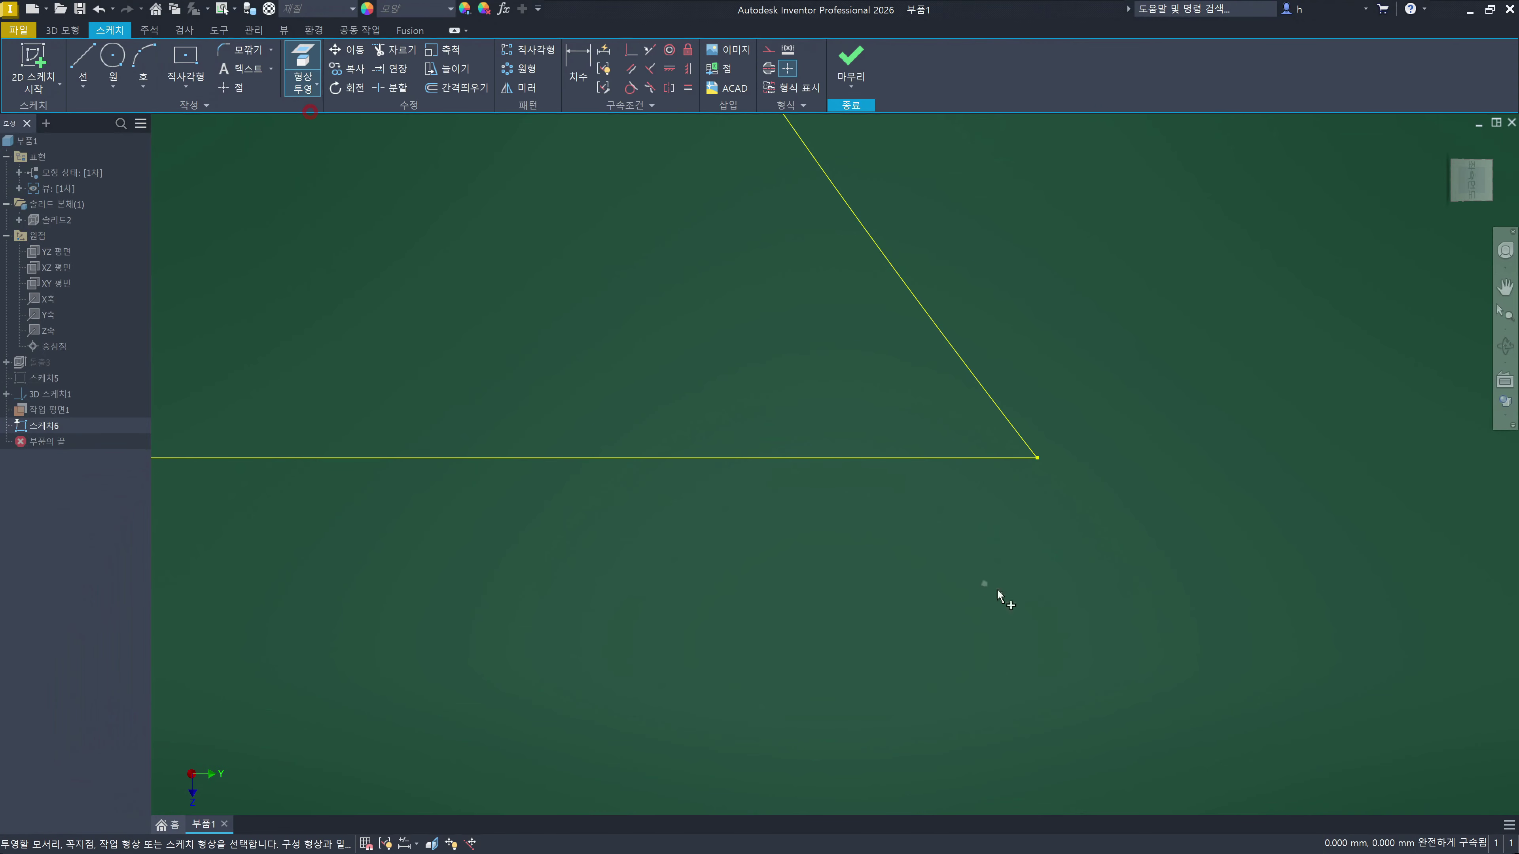
left_click(1039, 461)
Step: Sketch a center rectangle 1 mm wide and 1.5 mm high on the projected endpoint, and finish the sketch
left_click(189, 62)
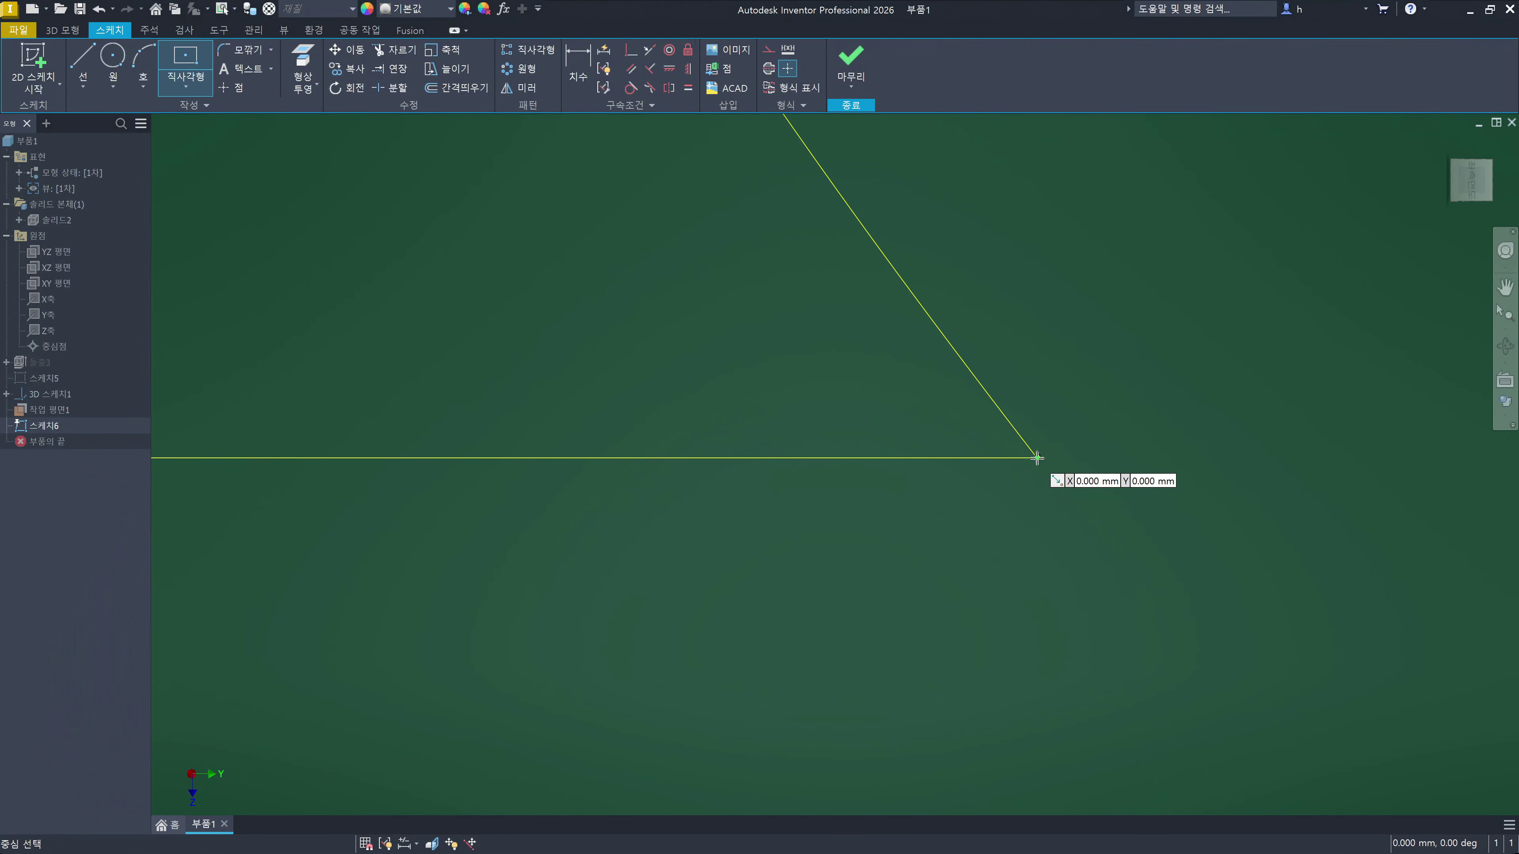
left_click(1036, 458)
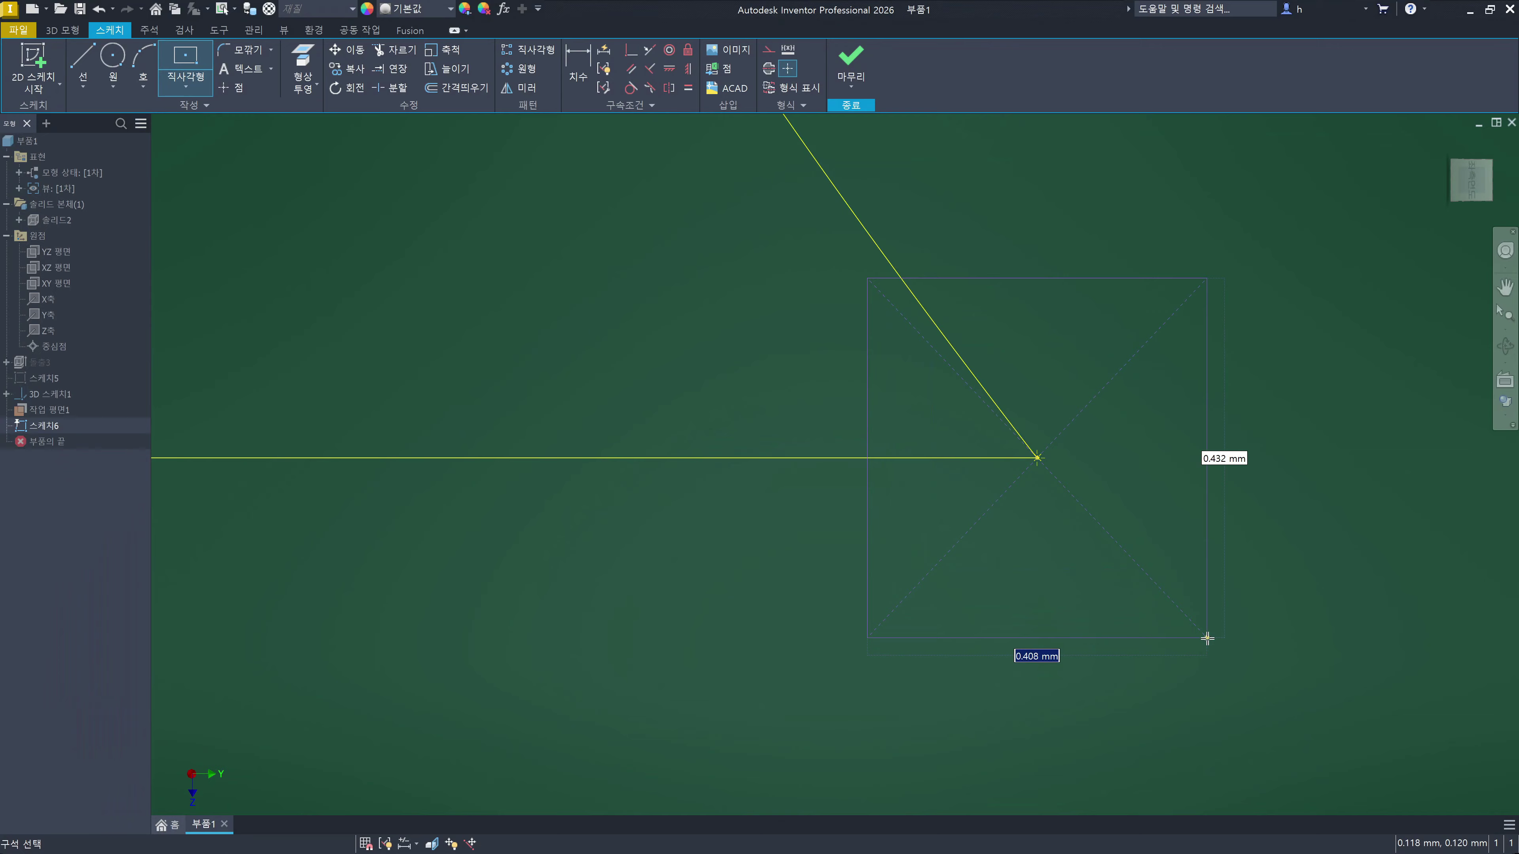
scroll(1252, 687, "up", 15)
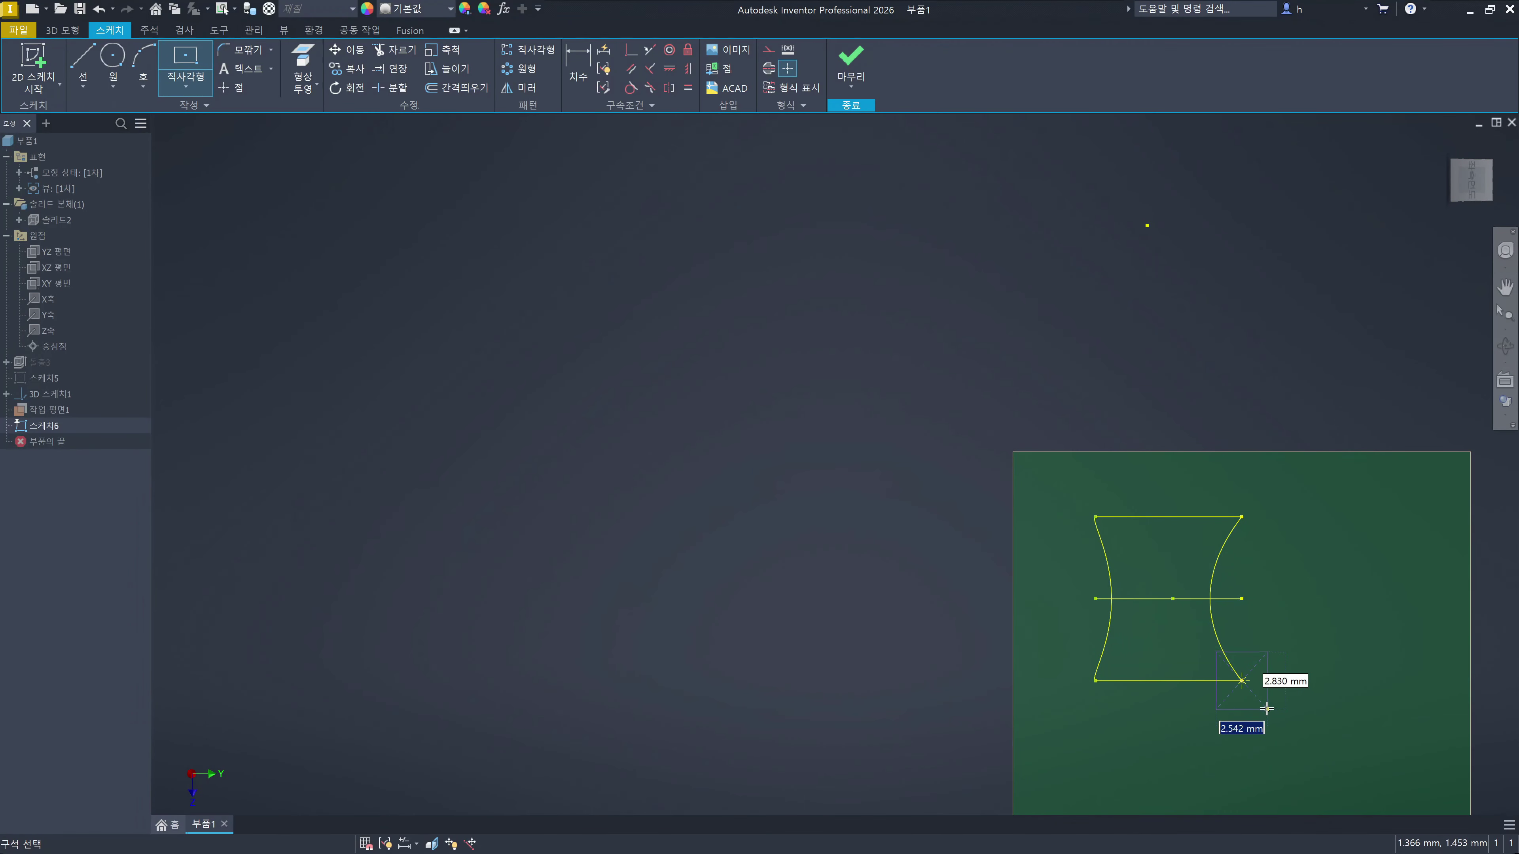
type("1")
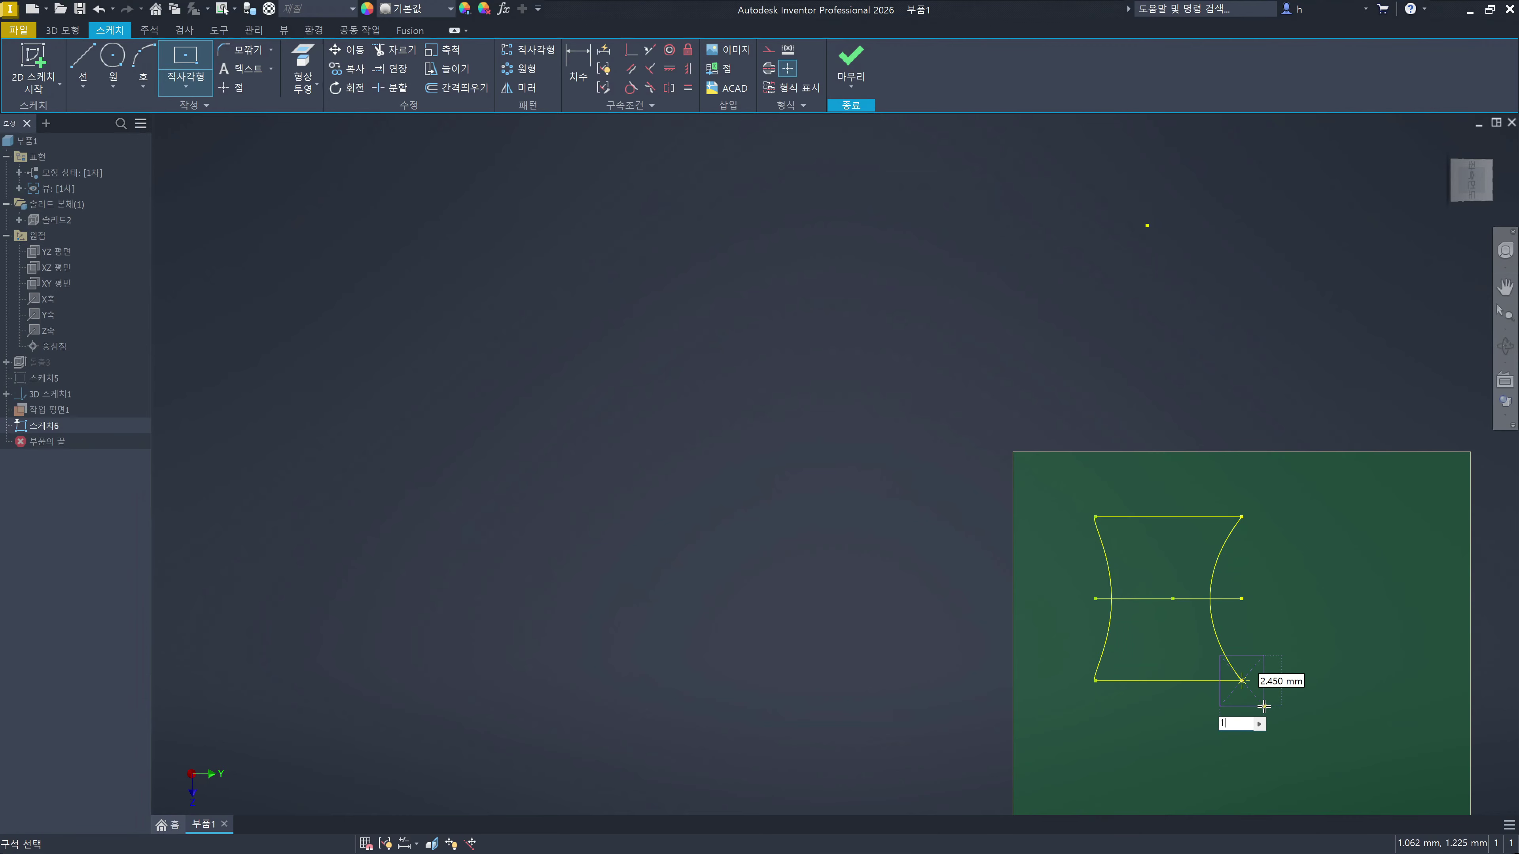
key("Tab")
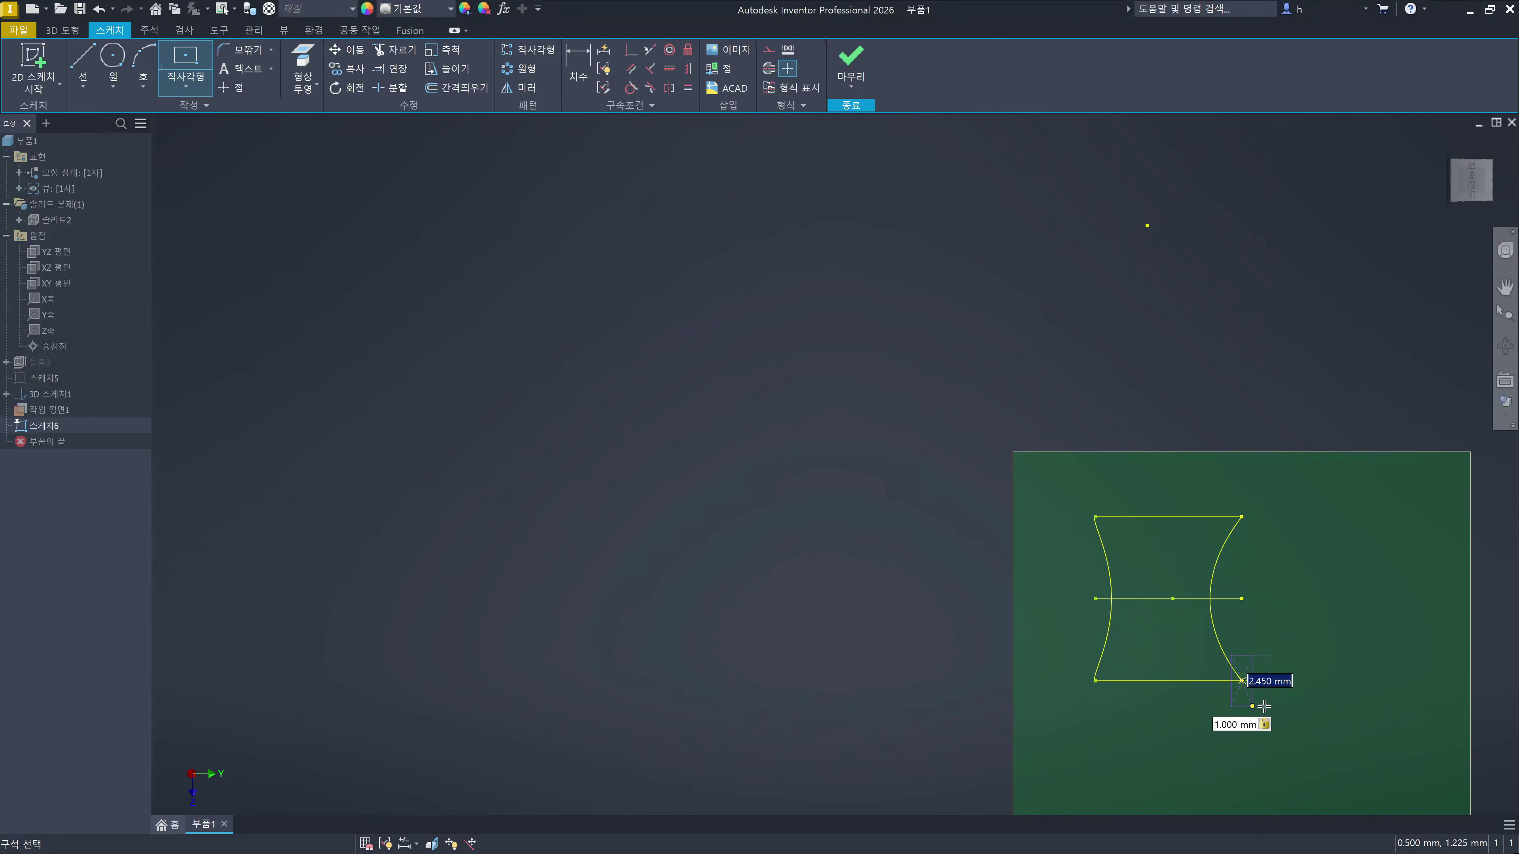
type("1")
type(".5")
key("Return")
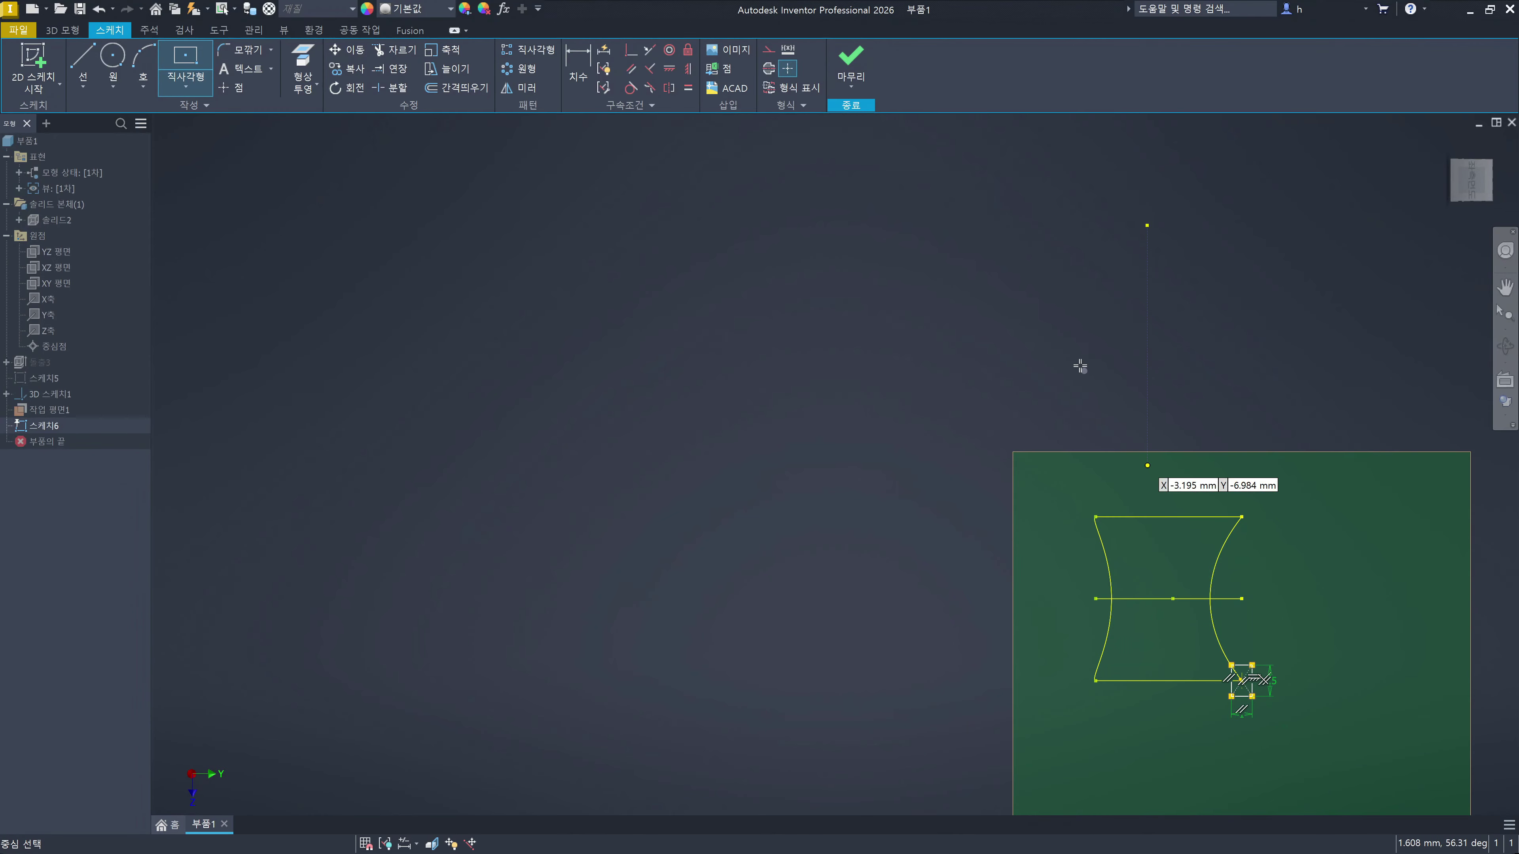
left_click(851, 63)
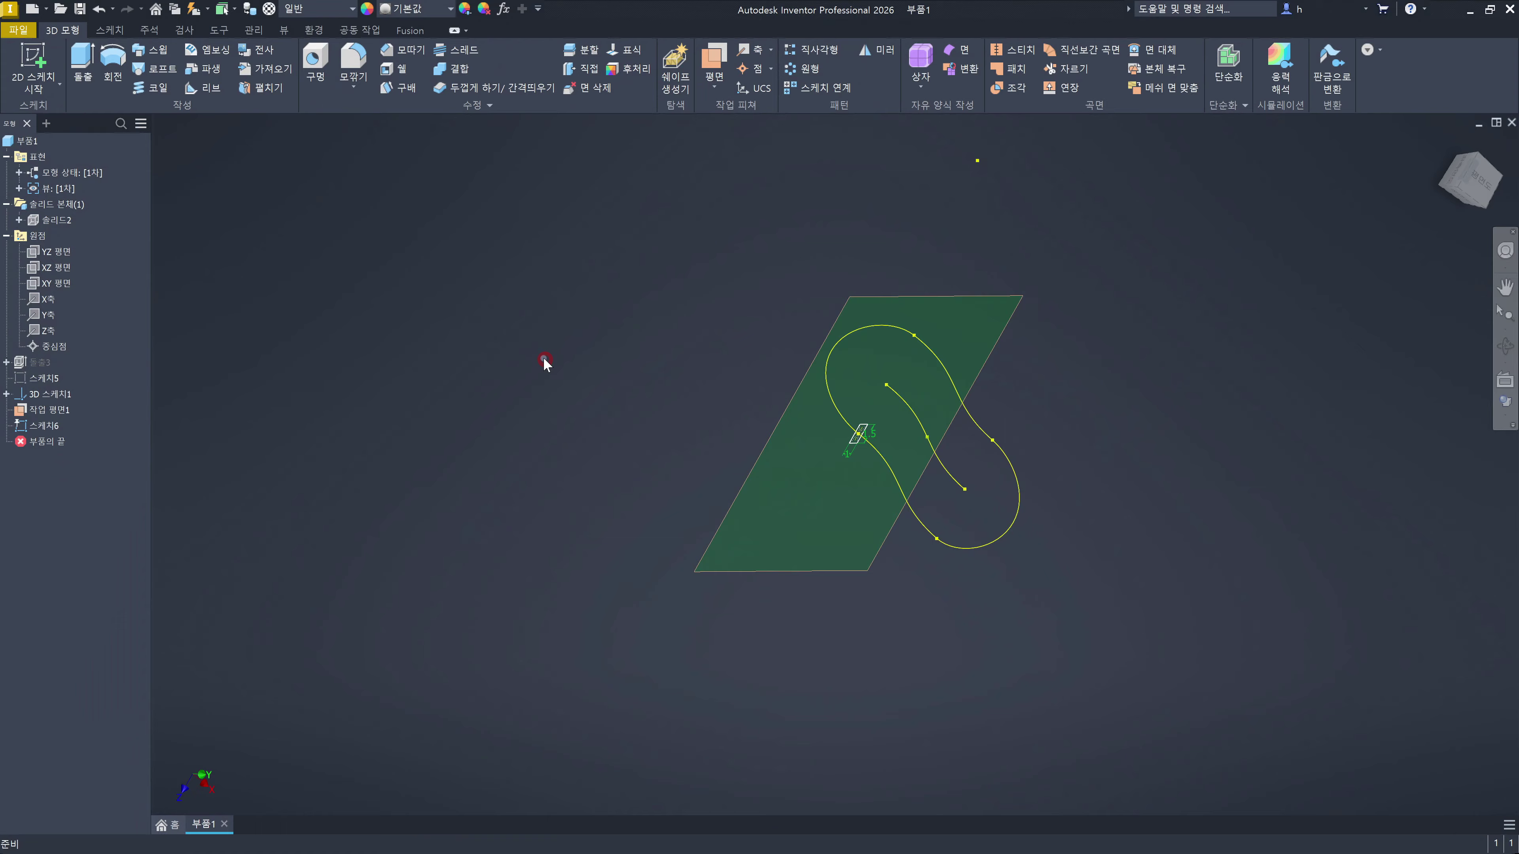
Step: Start a Sweep and select the 1 × 1.5 mm rectangle on the work plane as its profile
left_click(154, 51)
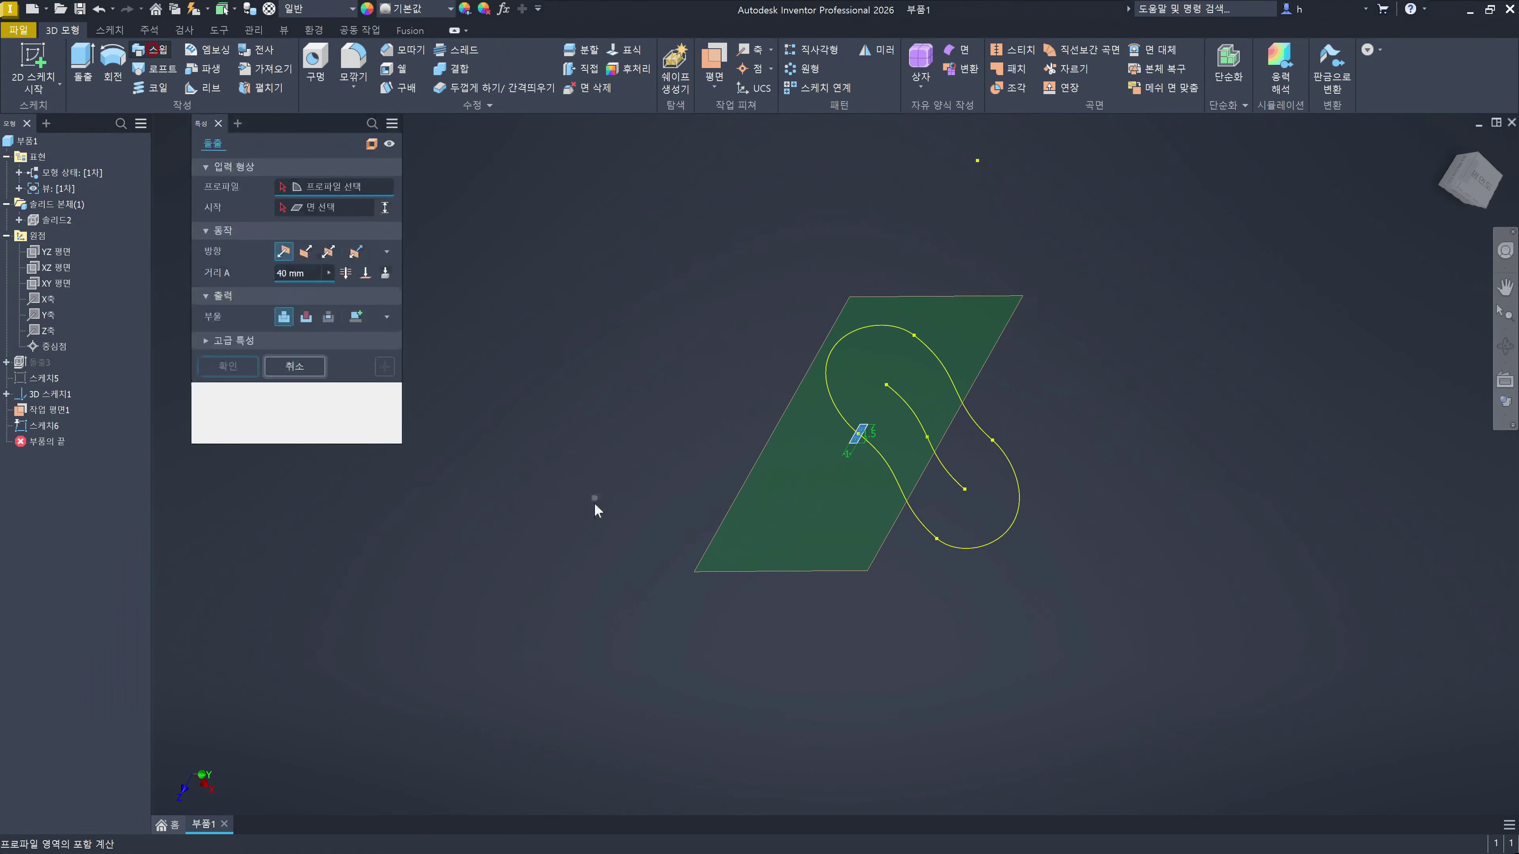
scroll(864, 449, "up", 5)
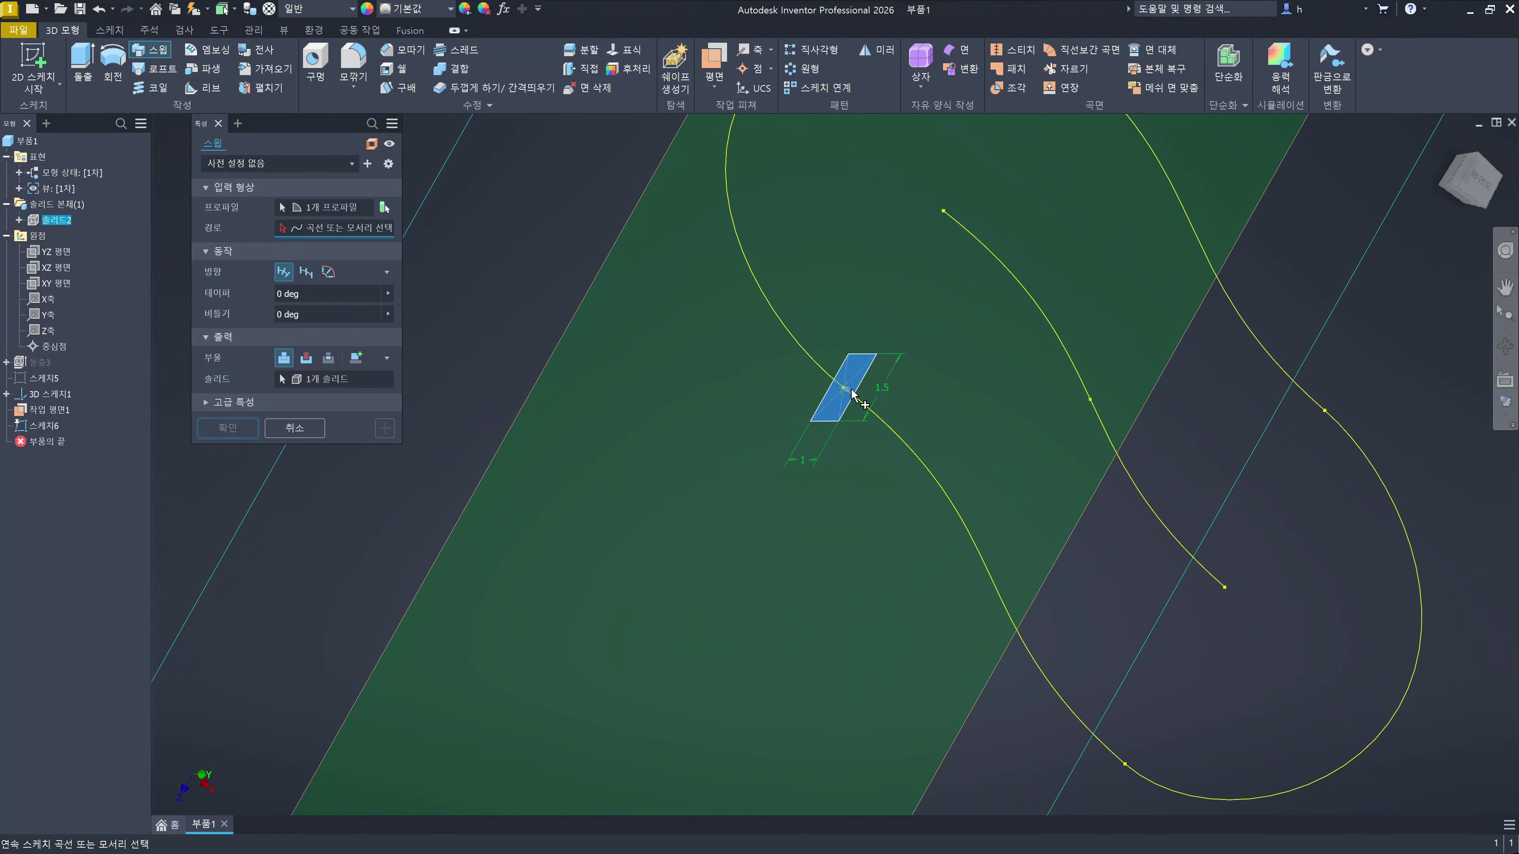
scroll(849, 398, "down", 5)
left_click(336, 237)
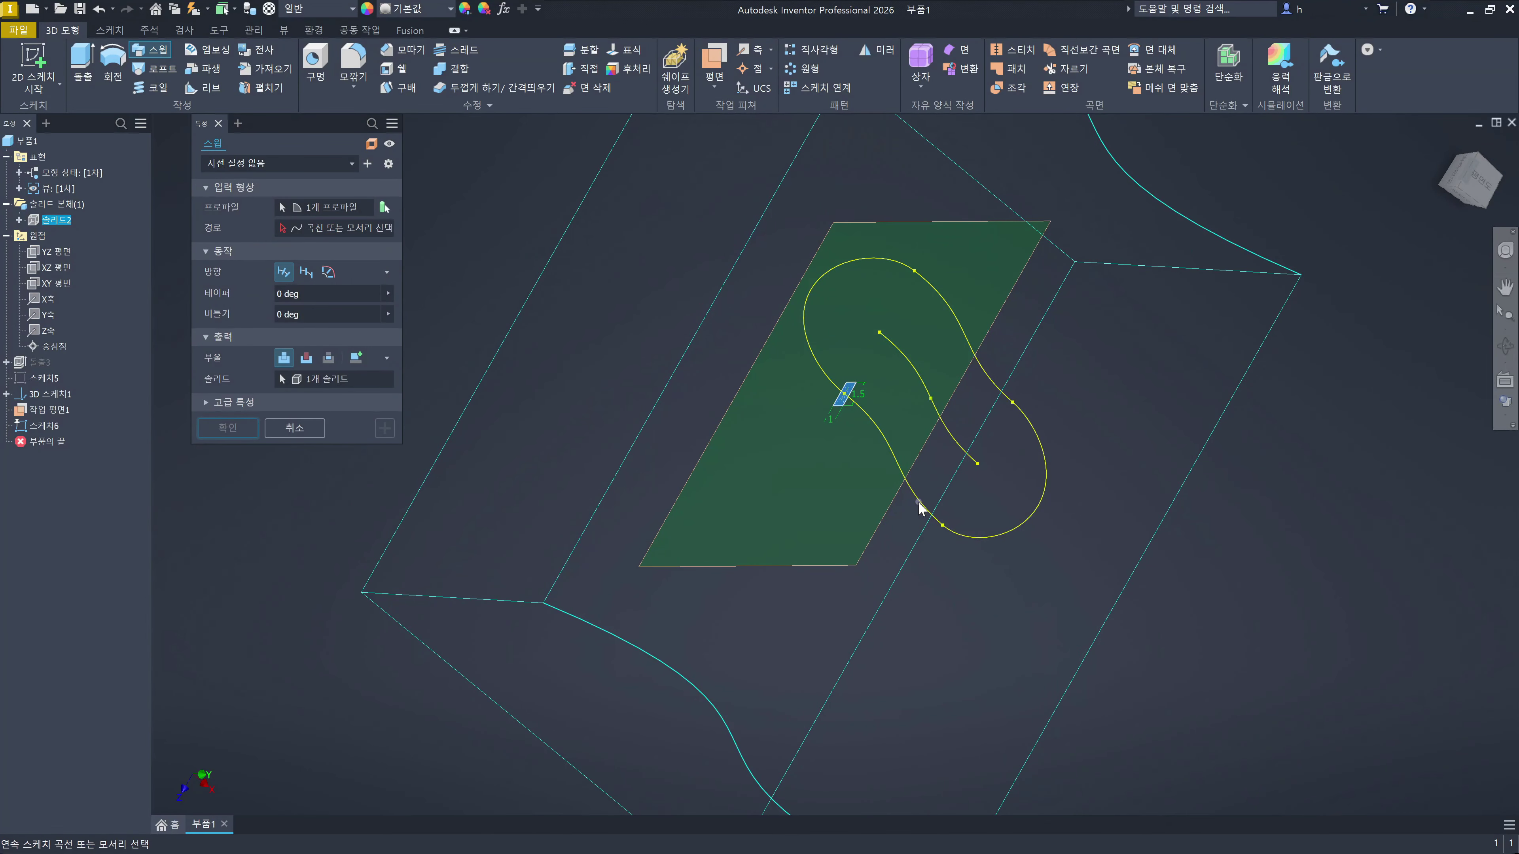
middle_click_drag(1028, 490, 1053, 520)
middle_click_drag(1011, 603, 1002, 519, "shift")
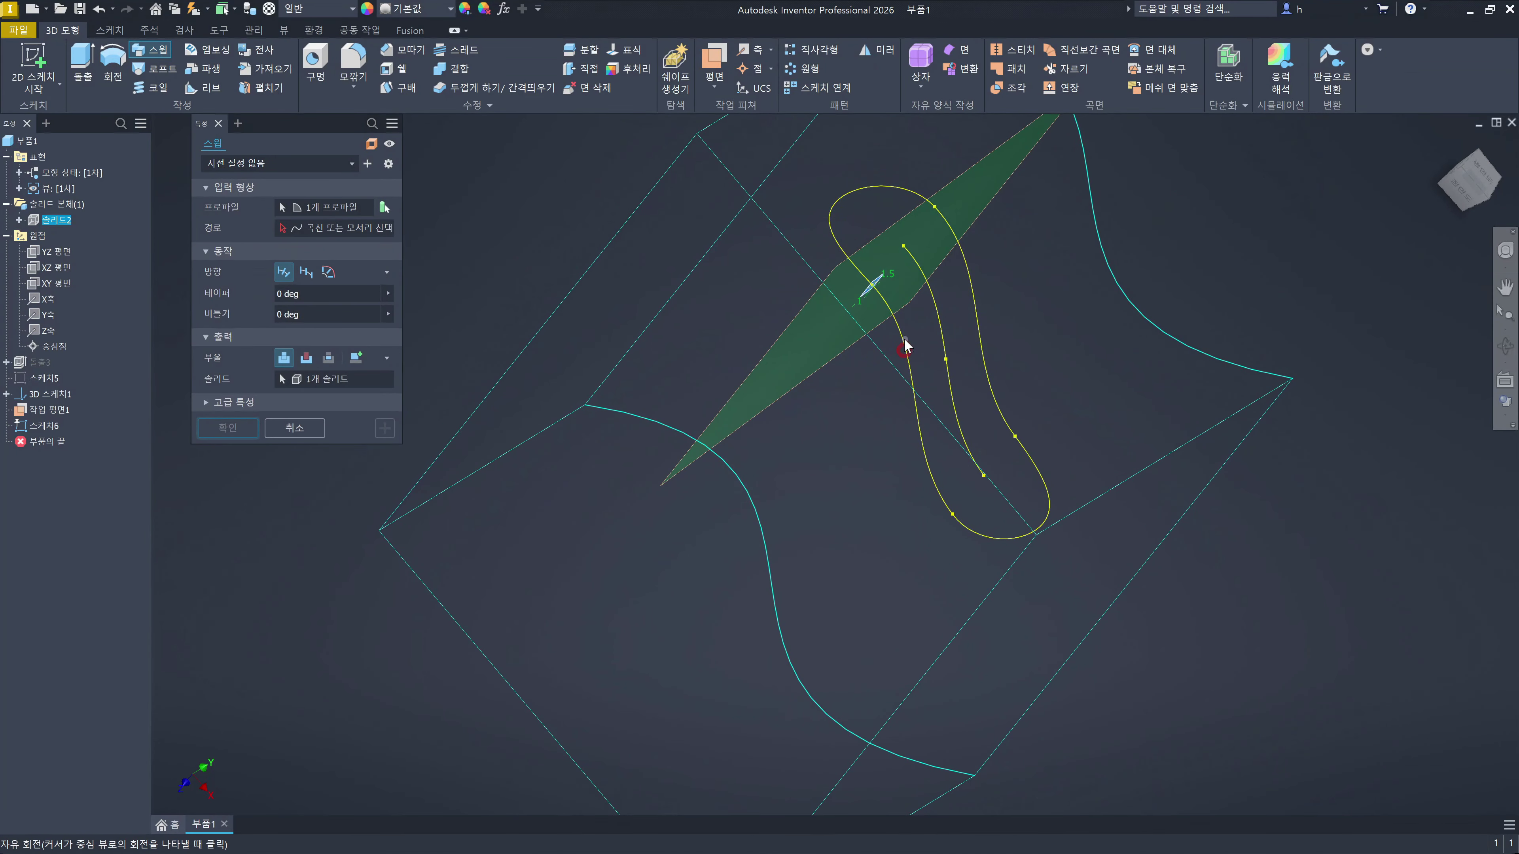
left_click(281, 229)
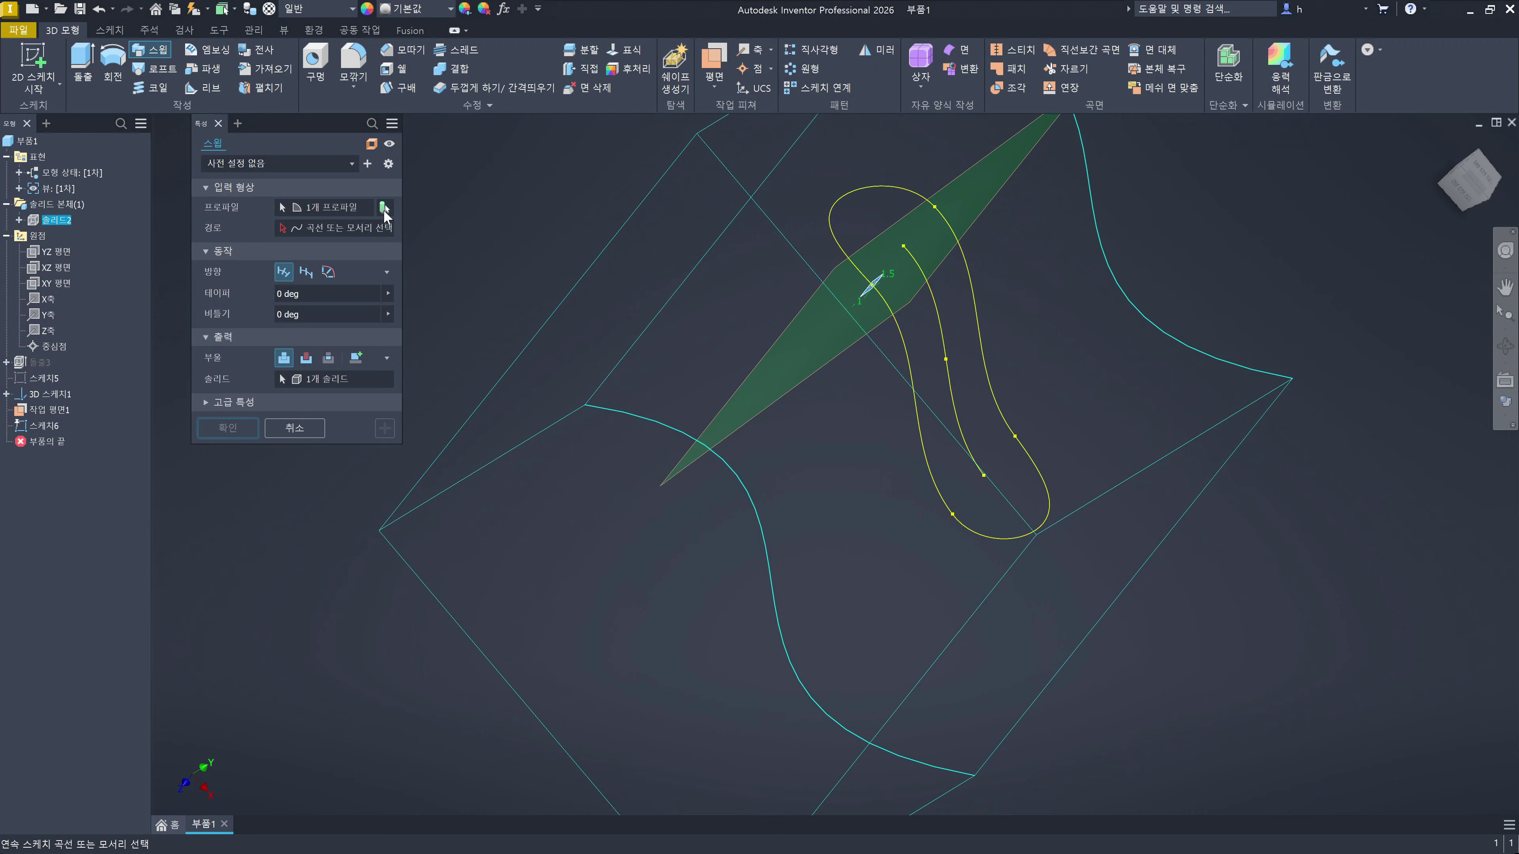
left_click(366, 207)
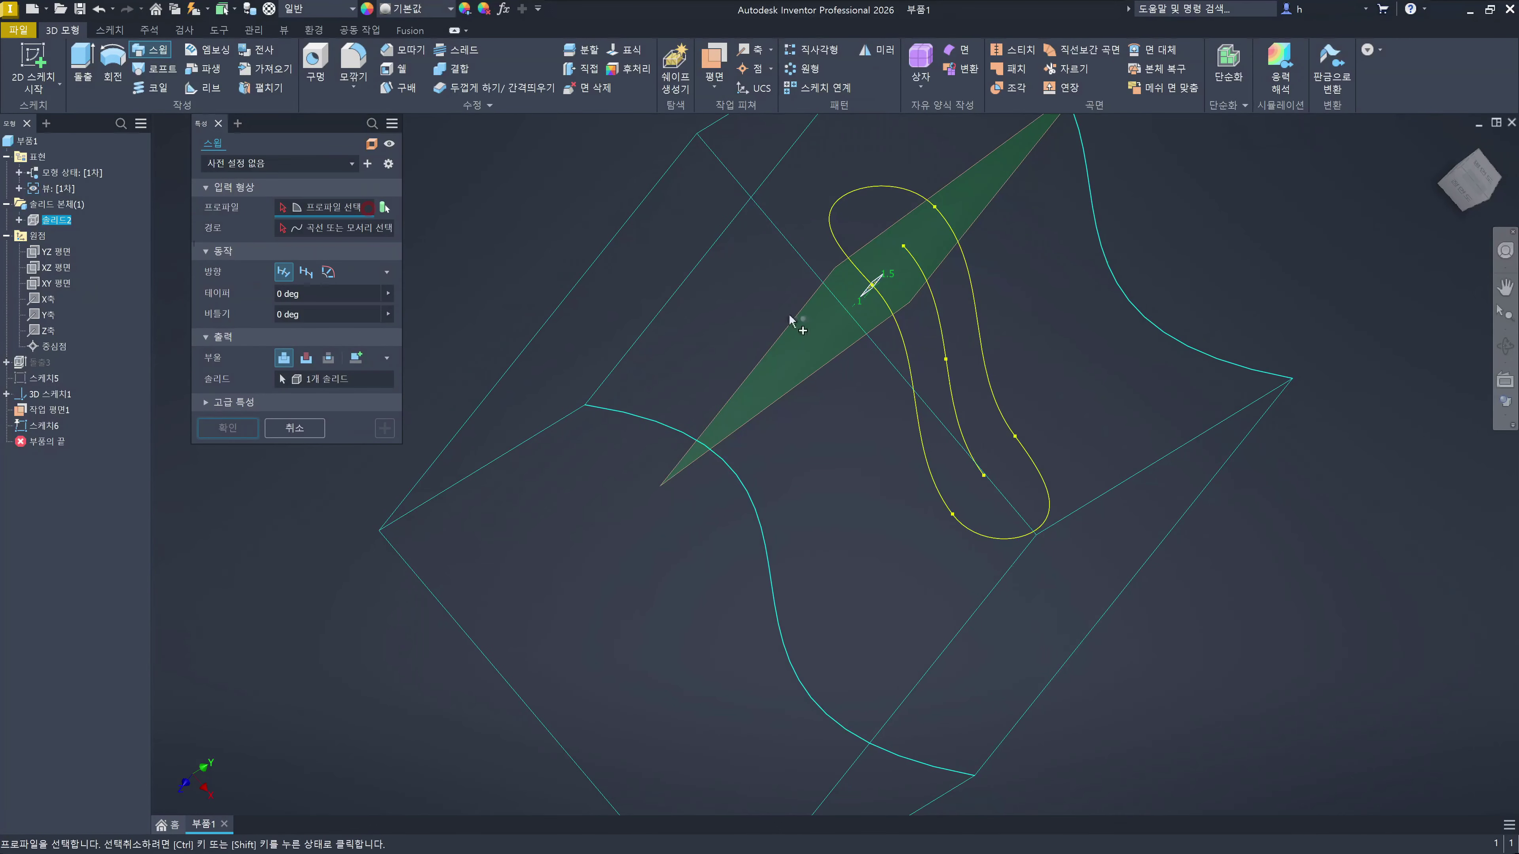
scroll(857, 288, "up", 5)
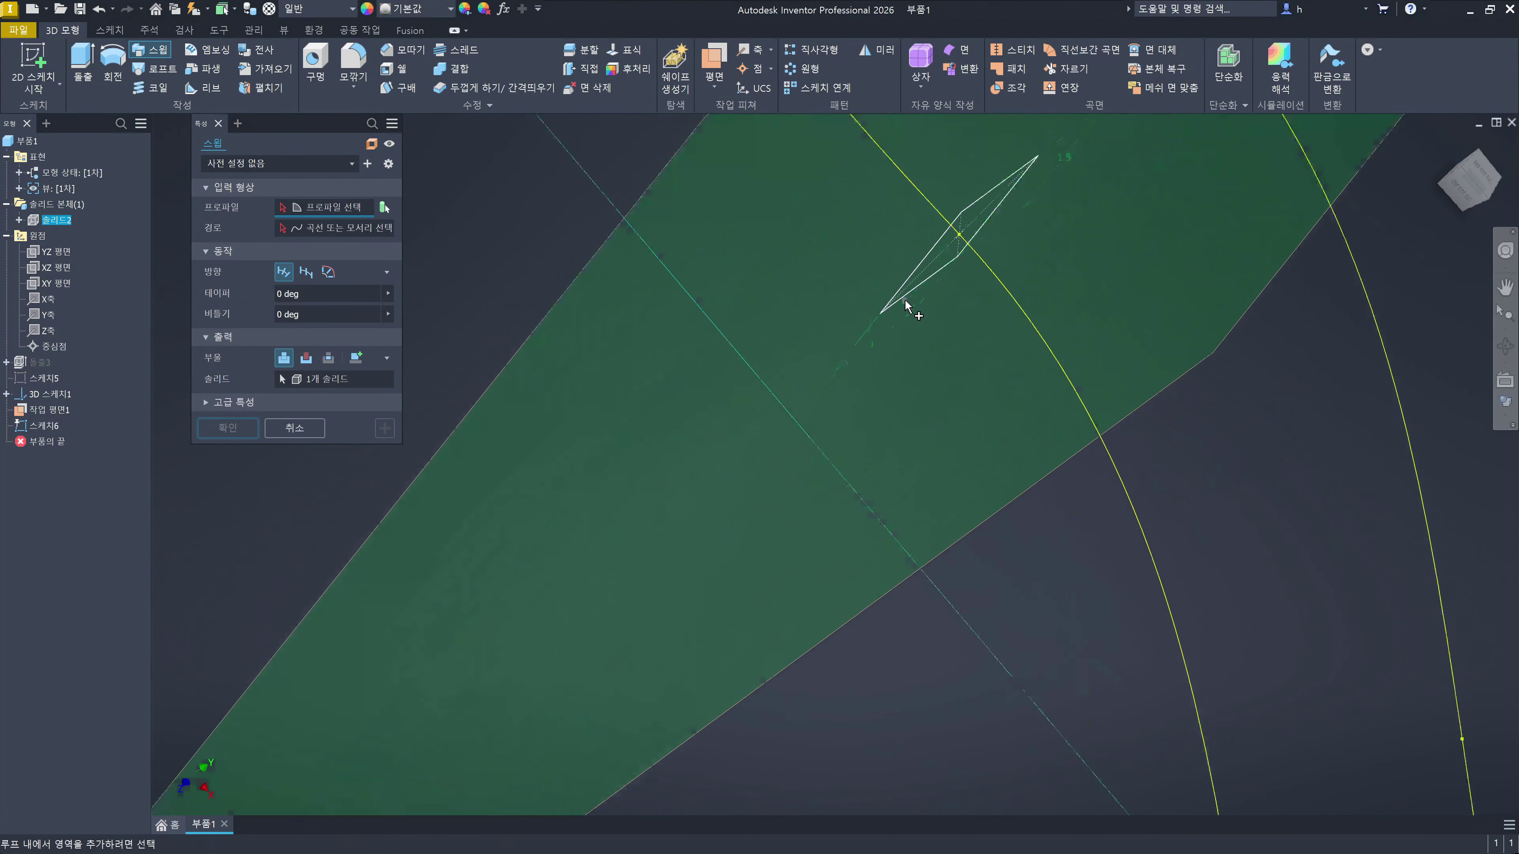
left_click(932, 269)
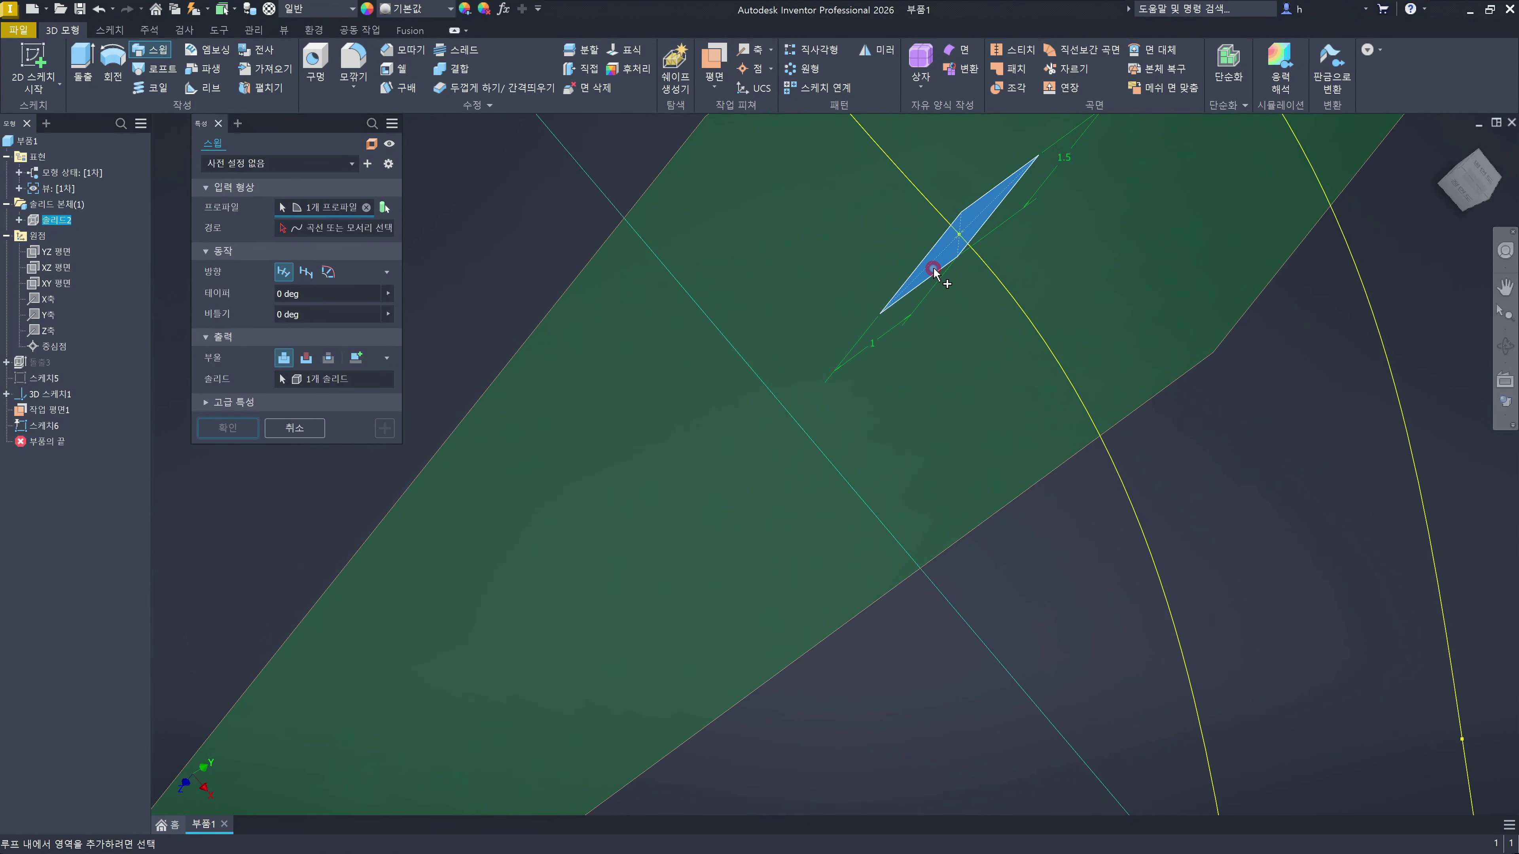
Step: Set the closed 3D slot curve as the sweep path
left_click(332, 229)
scroll(962, 413, "down", 5)
left_click(1026, 541)
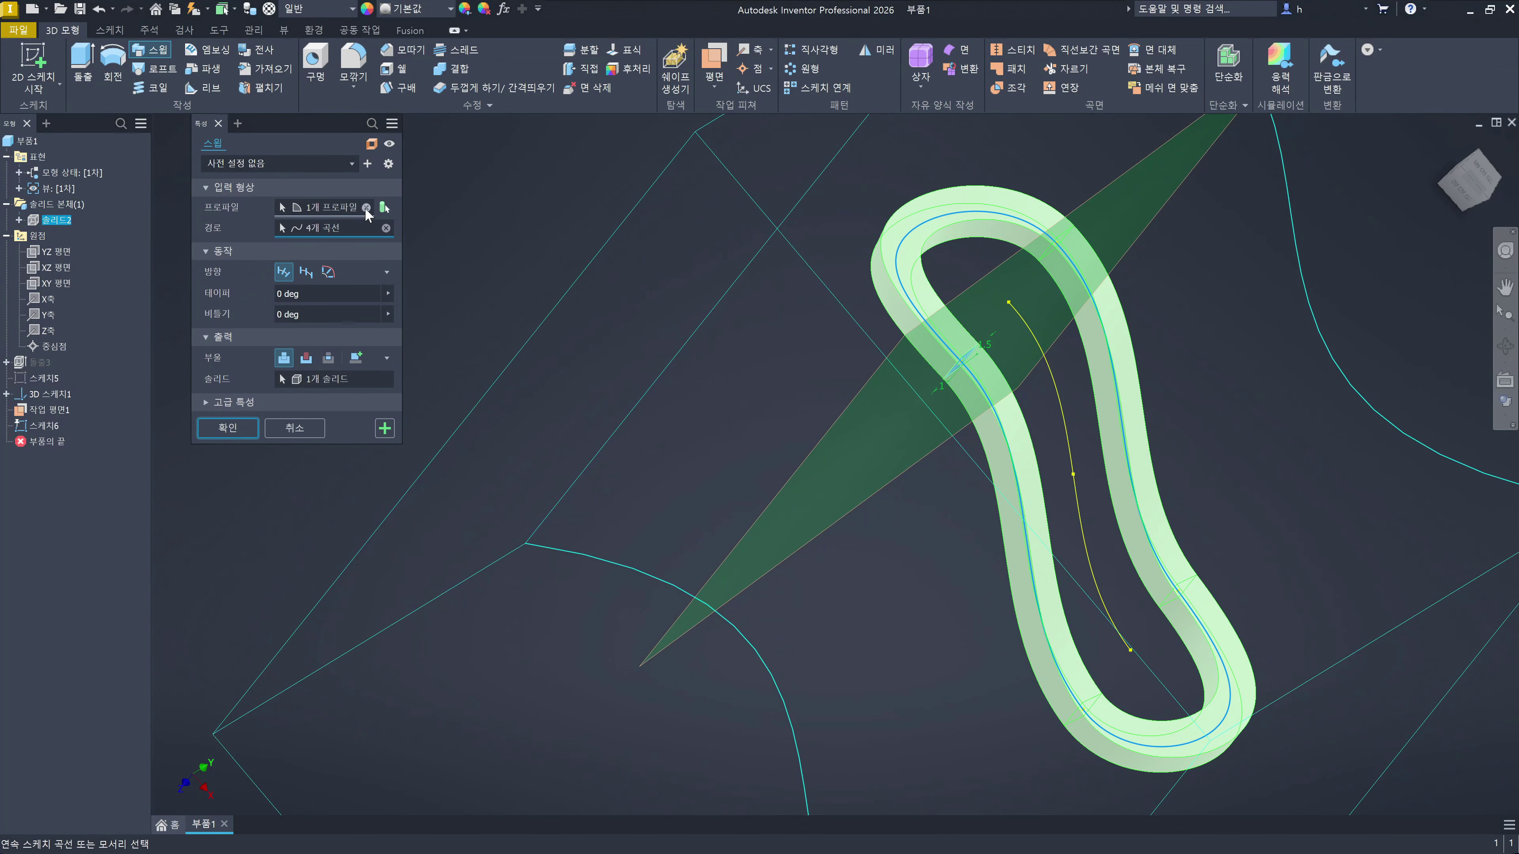
Step: Clear the sweep's profile selection and pick the same rectangle again
left_click(366, 207)
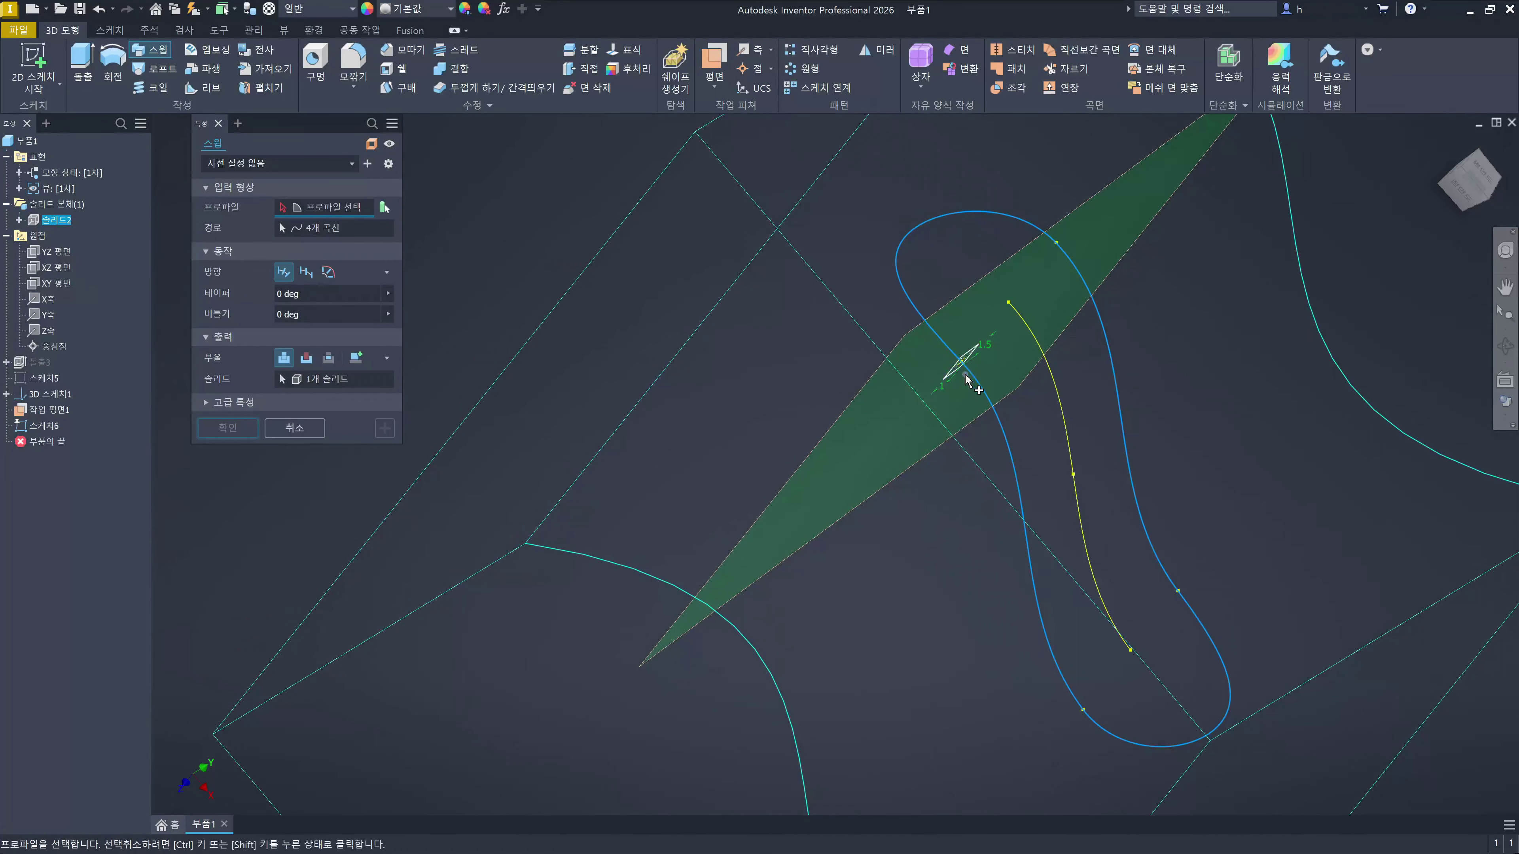
scroll(966, 380, "down", 3)
scroll(969, 377, "down", 2)
left_click(912, 236)
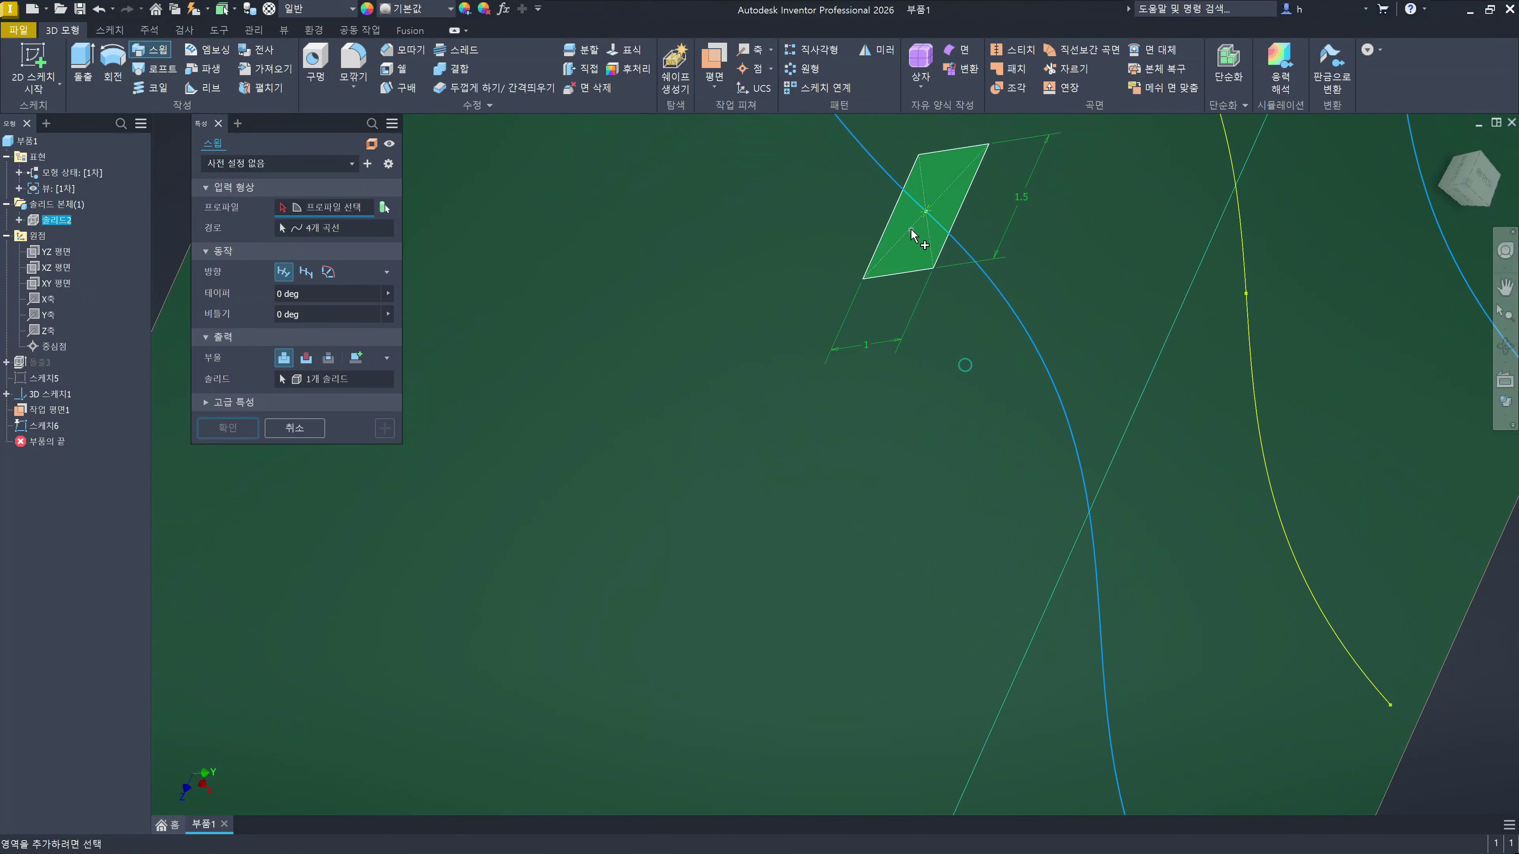
scroll(939, 344, "up", 5)
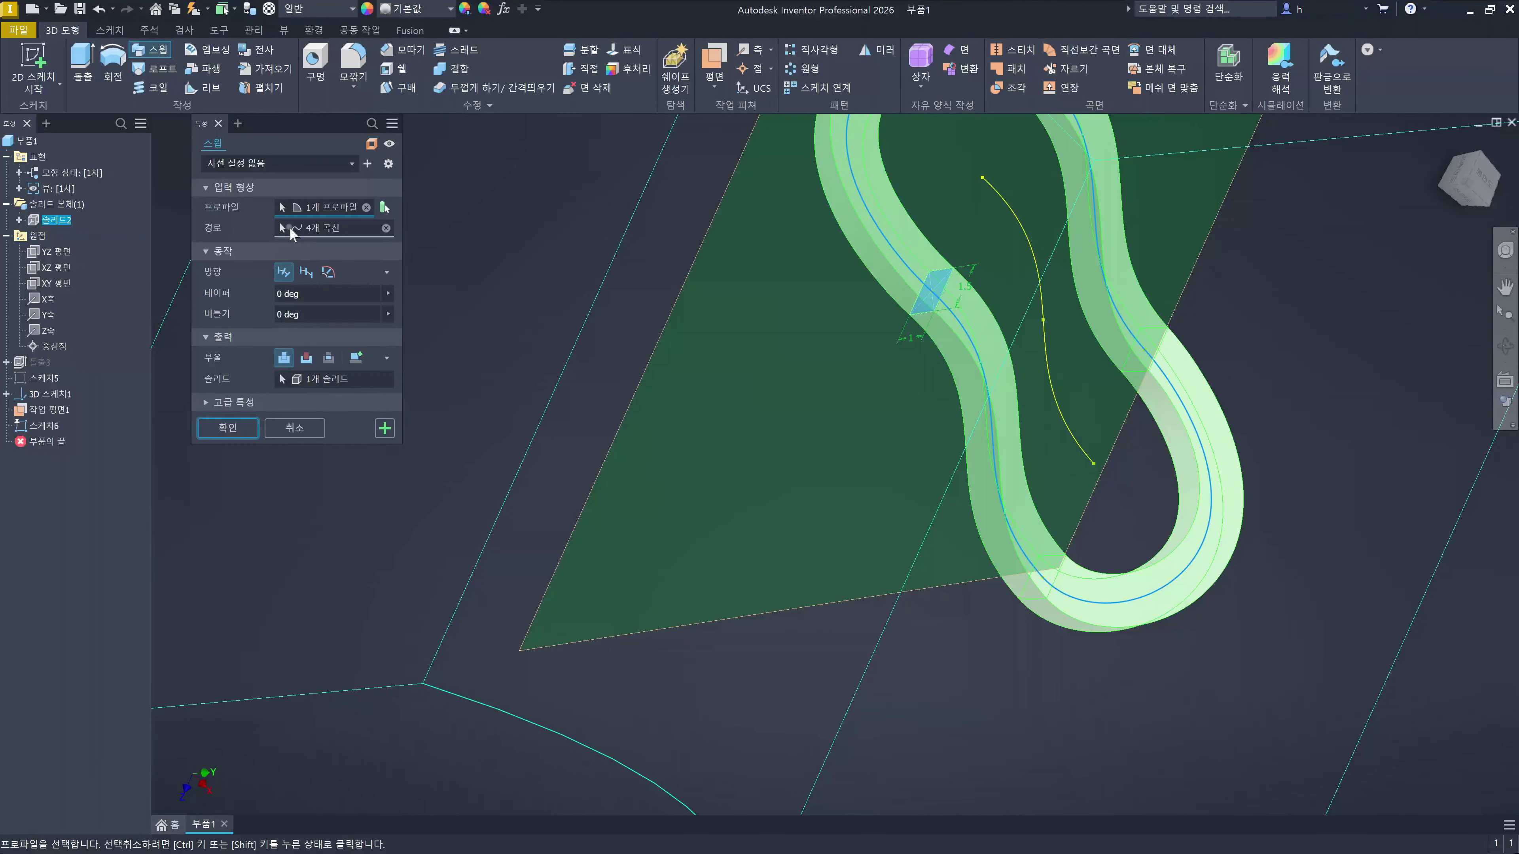
Step: Clear the sweep path, select the closed 3D slot curve again, and create the sweep joined to the solid
left_click(386, 229)
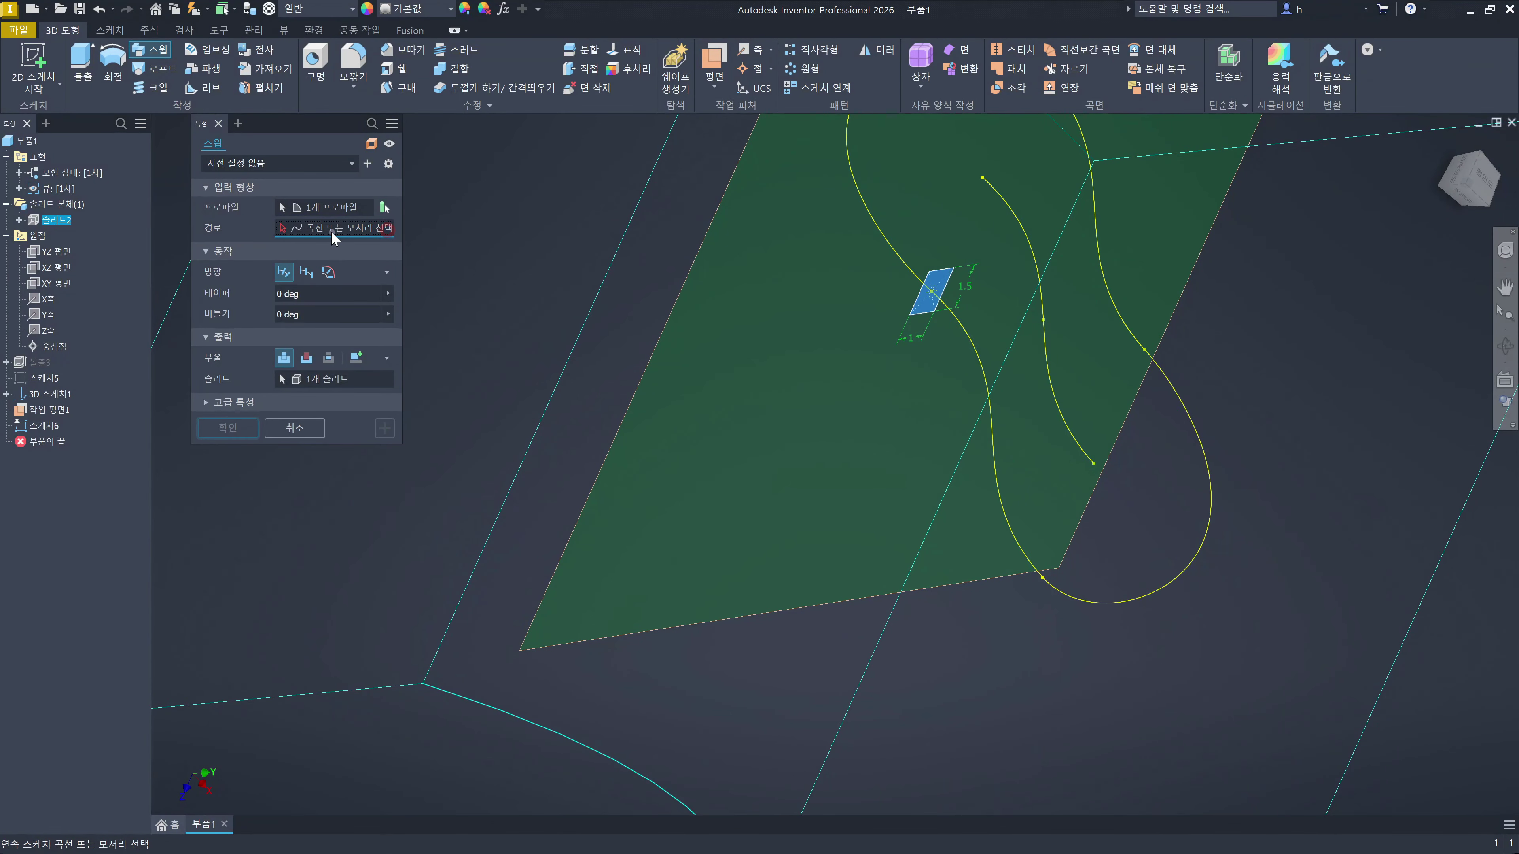
left_click(330, 233)
left_click(305, 233)
left_click(962, 325)
middle_click_drag(1300, 670, 1196, 597, "shift")
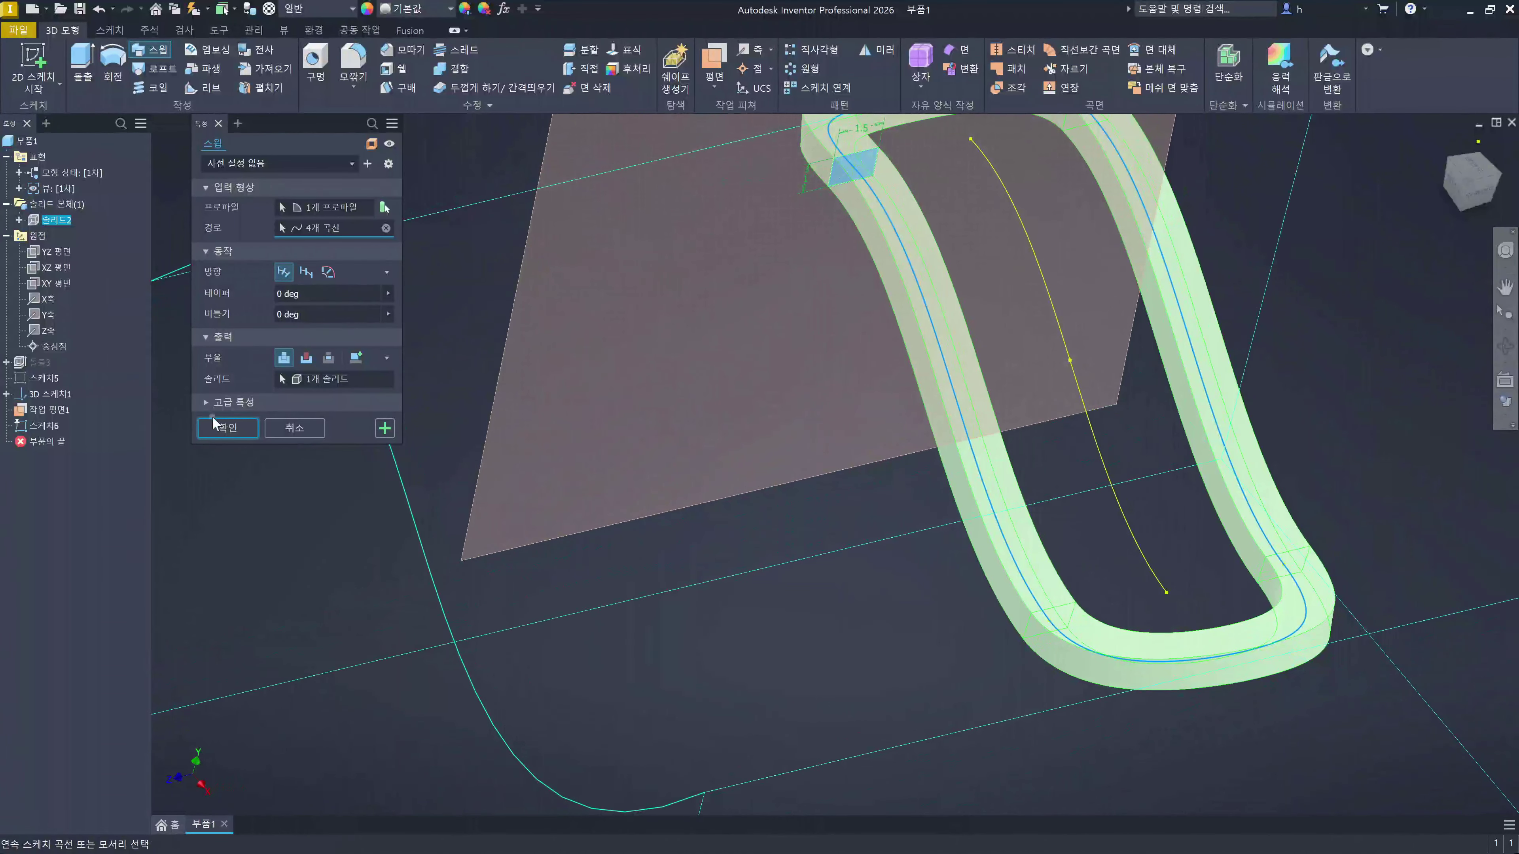
left_click(225, 428)
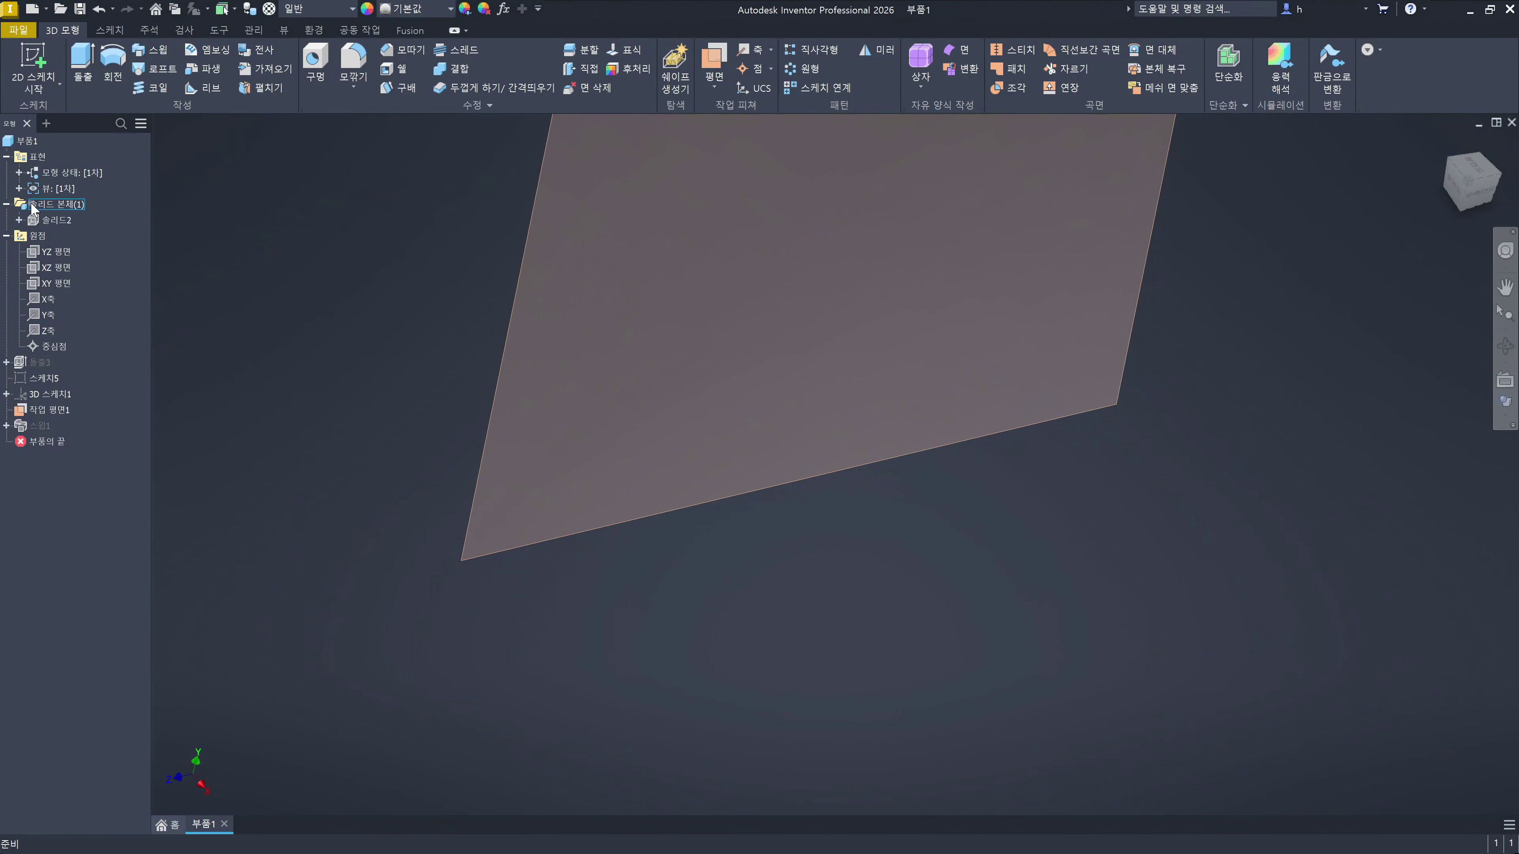
Step: Show the solid body and inspect the swept slot rib on its wavy face from several angles
left_click(48, 219)
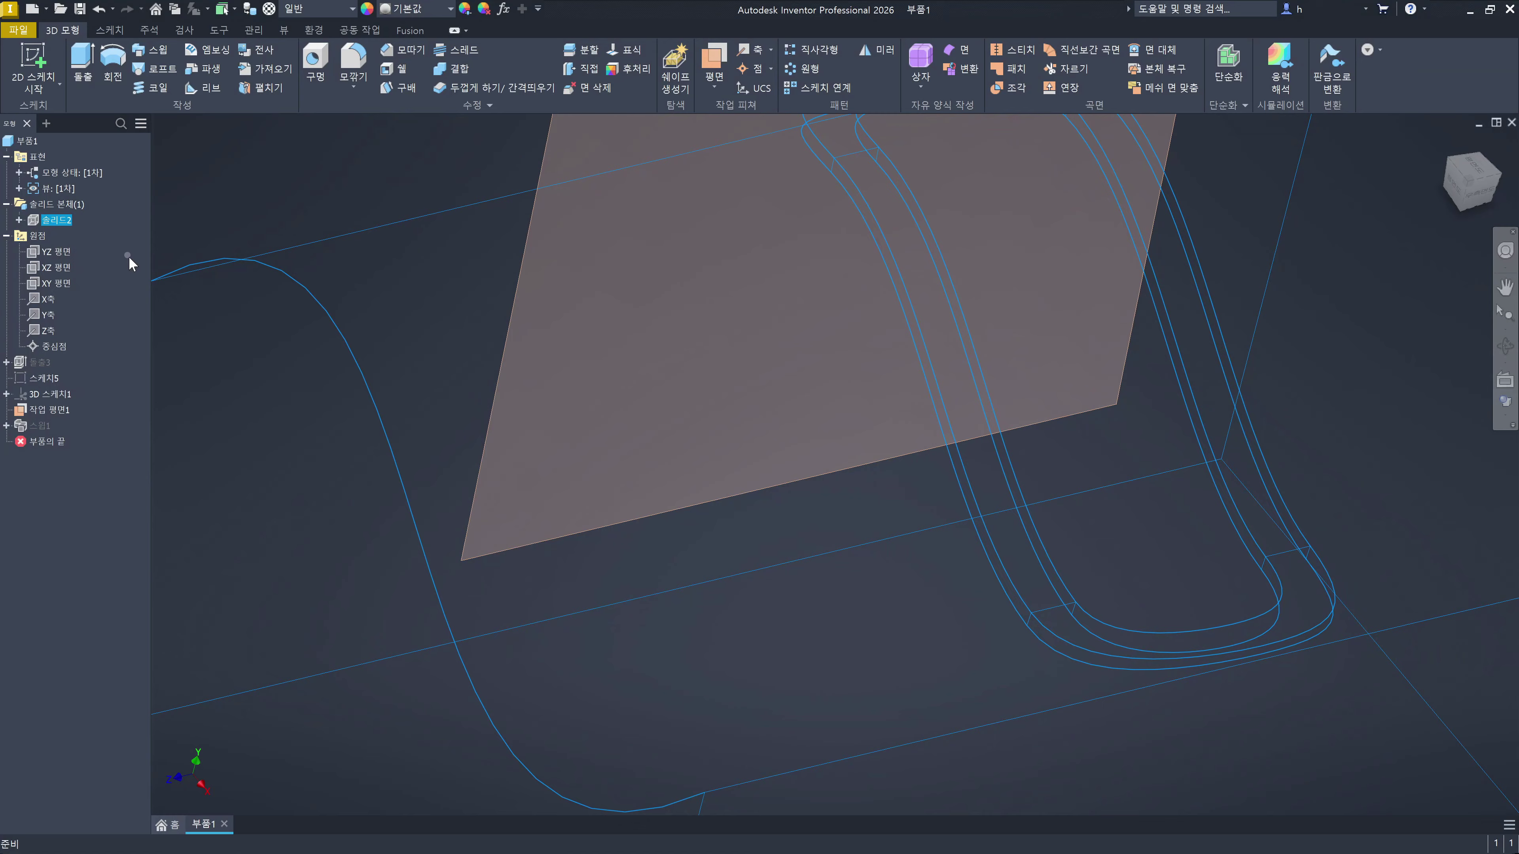
key("alt+v")
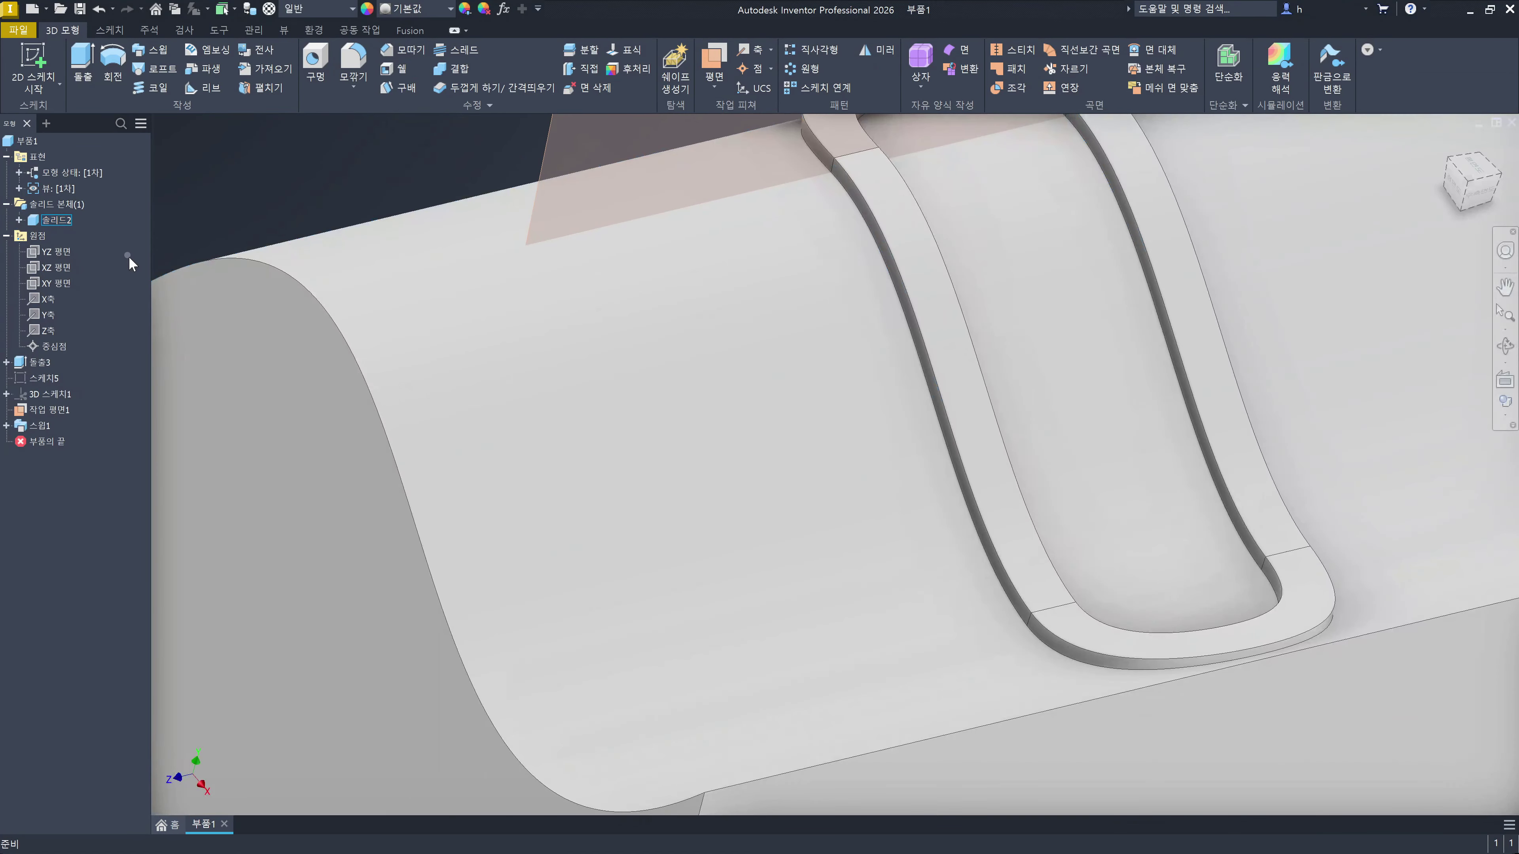
scroll(741, 424, "down", 5)
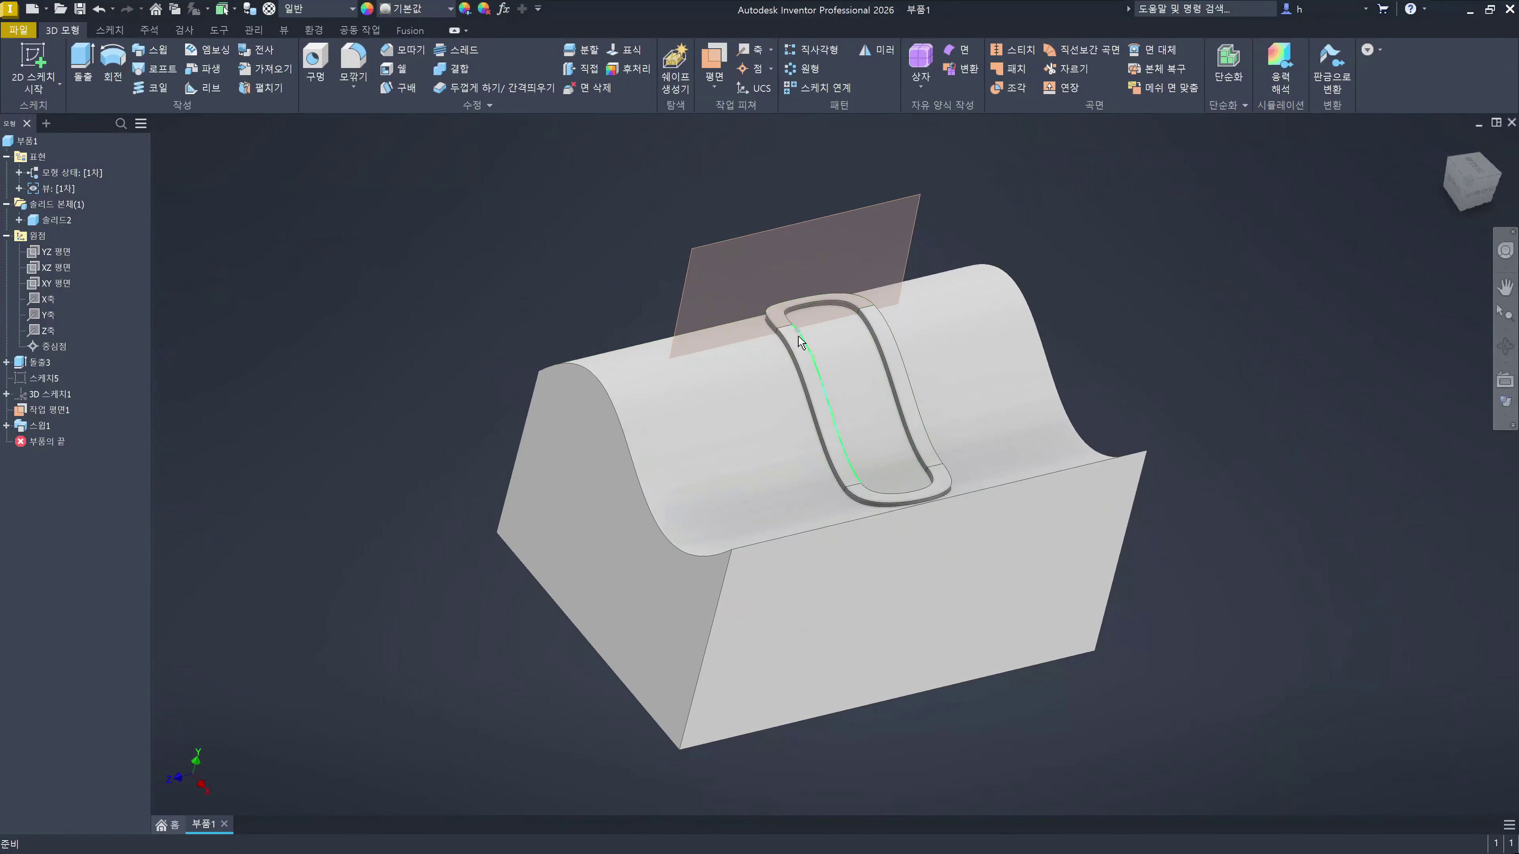
mouse_move(865, 511)
middle_mouse_down("shift")
mouse_move(997, 536)
mouse_move(950, 621)
mouse_move(860, 652)
mouse_move(834, 644)
mouse_move(871, 537)
middle_mouse_up("shift")
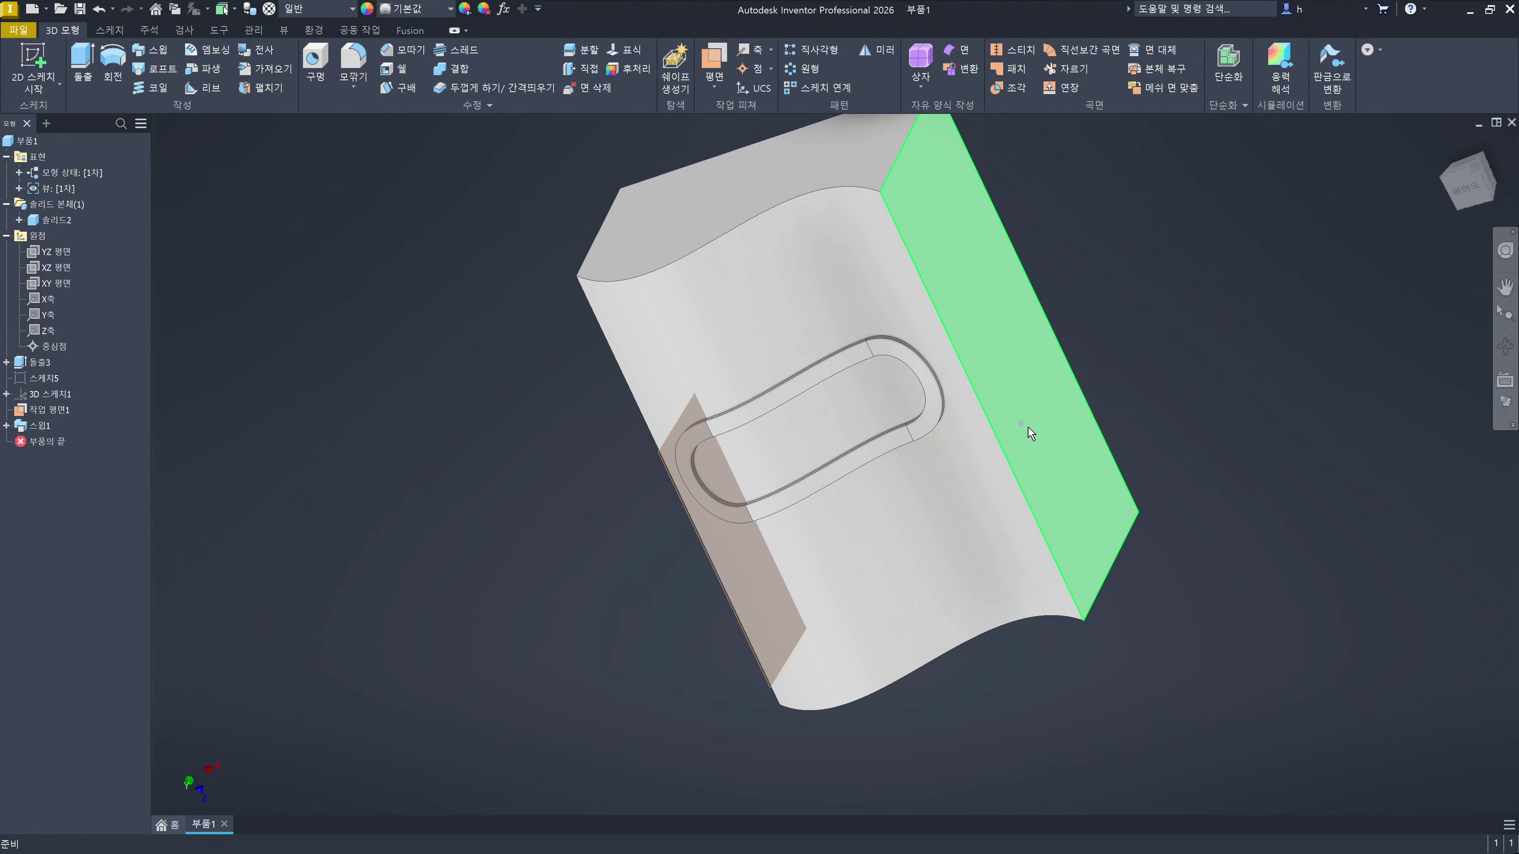
left_click(1311, 694)
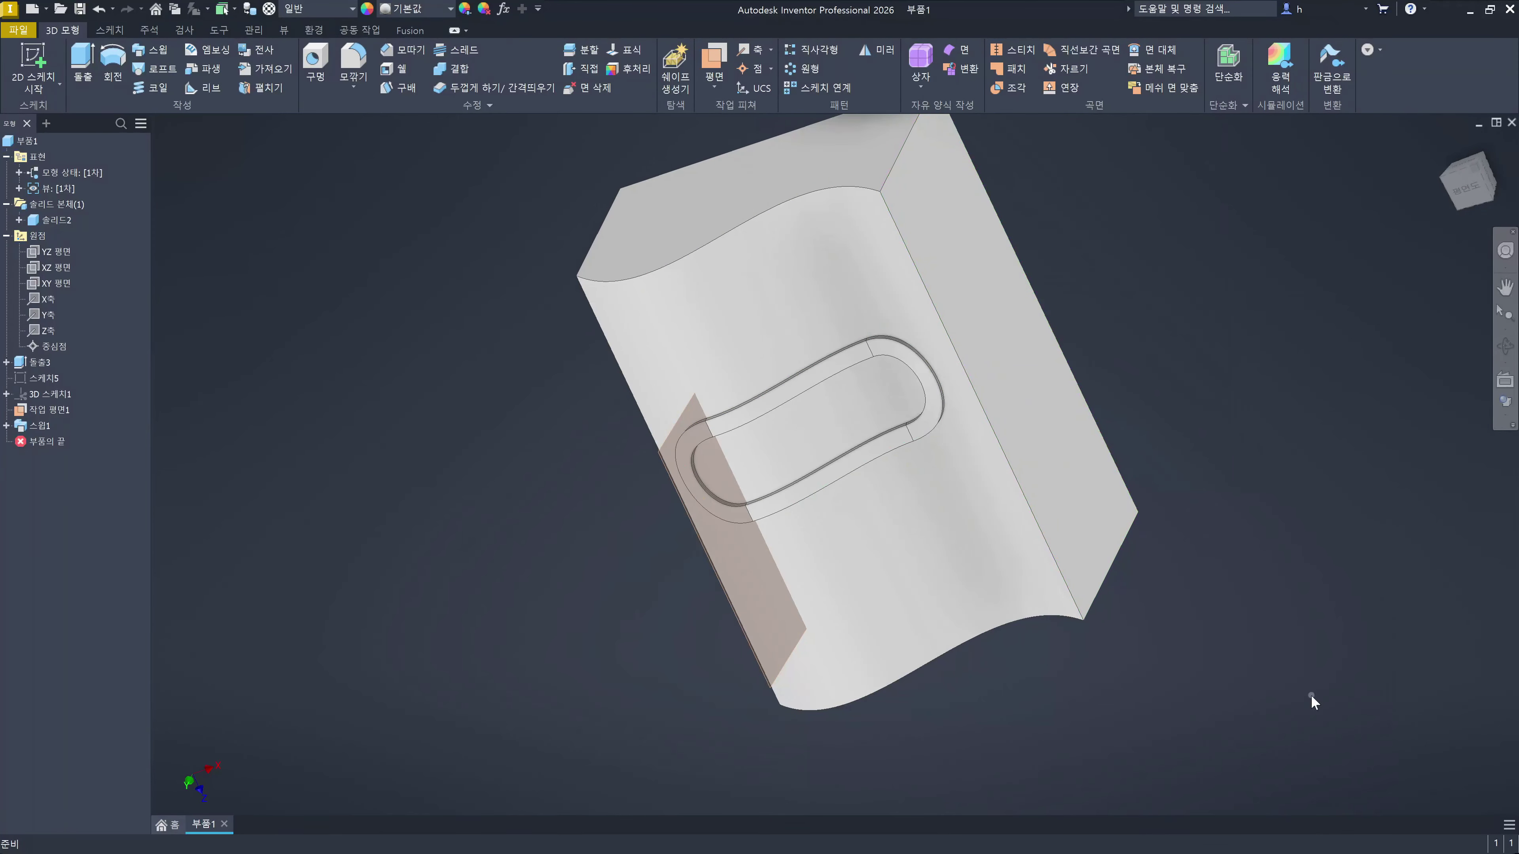
middle_click_drag(1168, 697, 1001, 584, "shift")
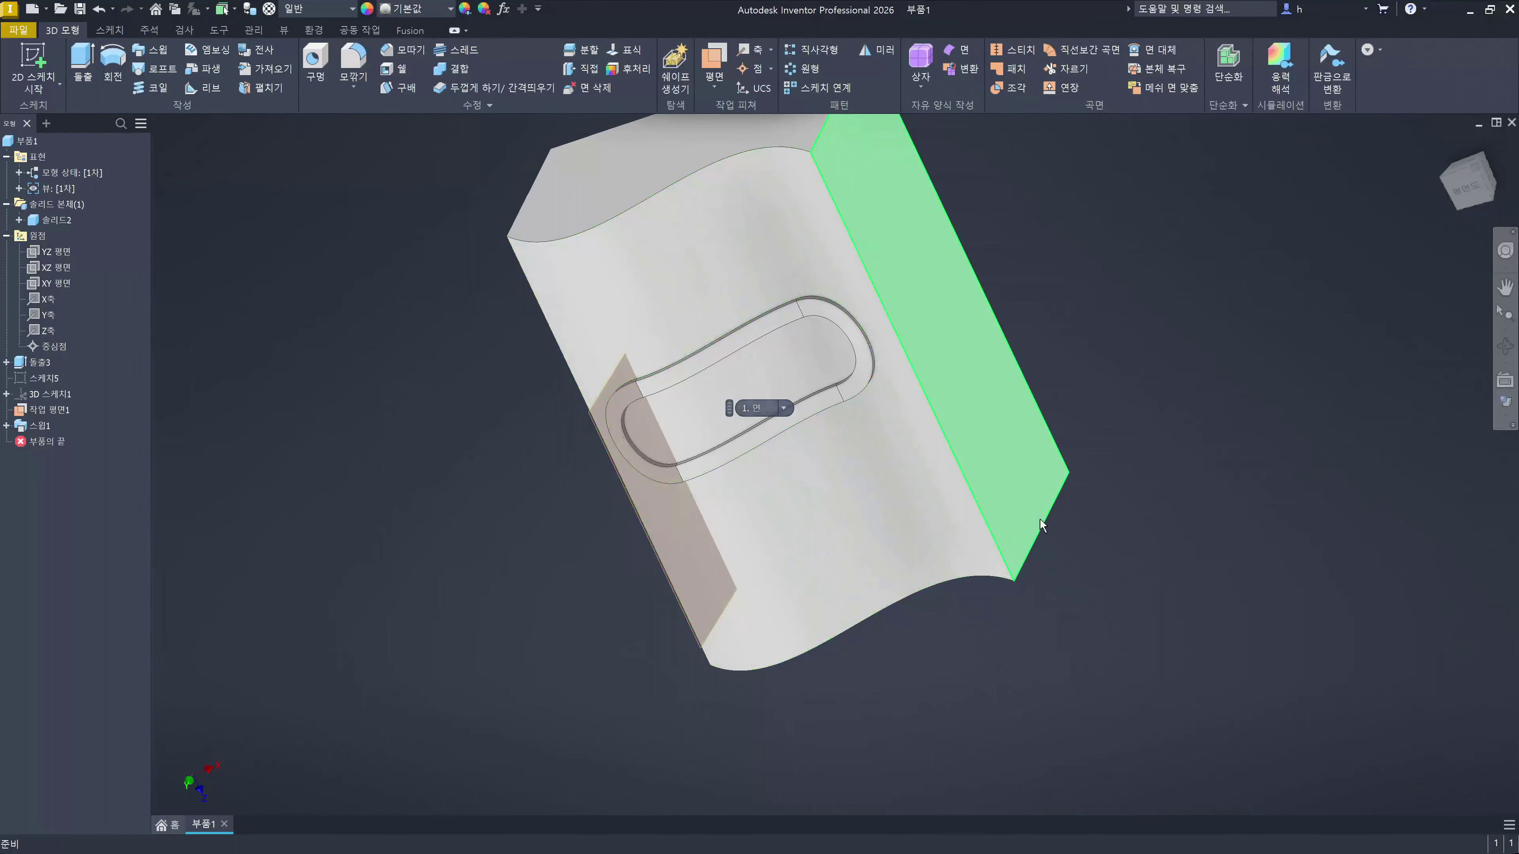
middle_click_drag(1085, 659, 973, 546, "shift")
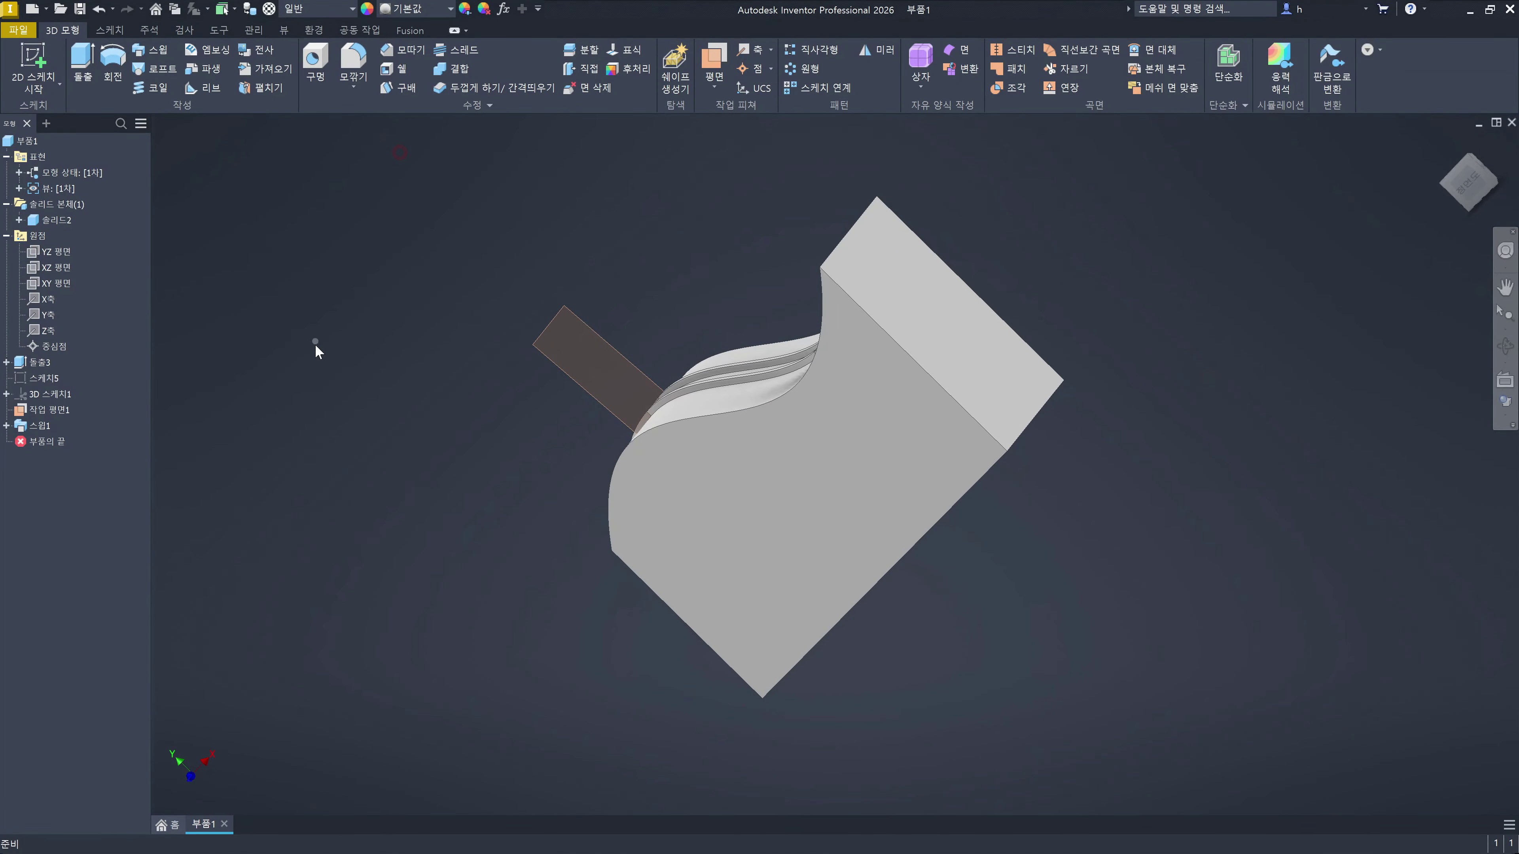
Step: Delete all features and sketches from 돌출3 through 스윕1, including the consumed sketches
left_click(48, 425)
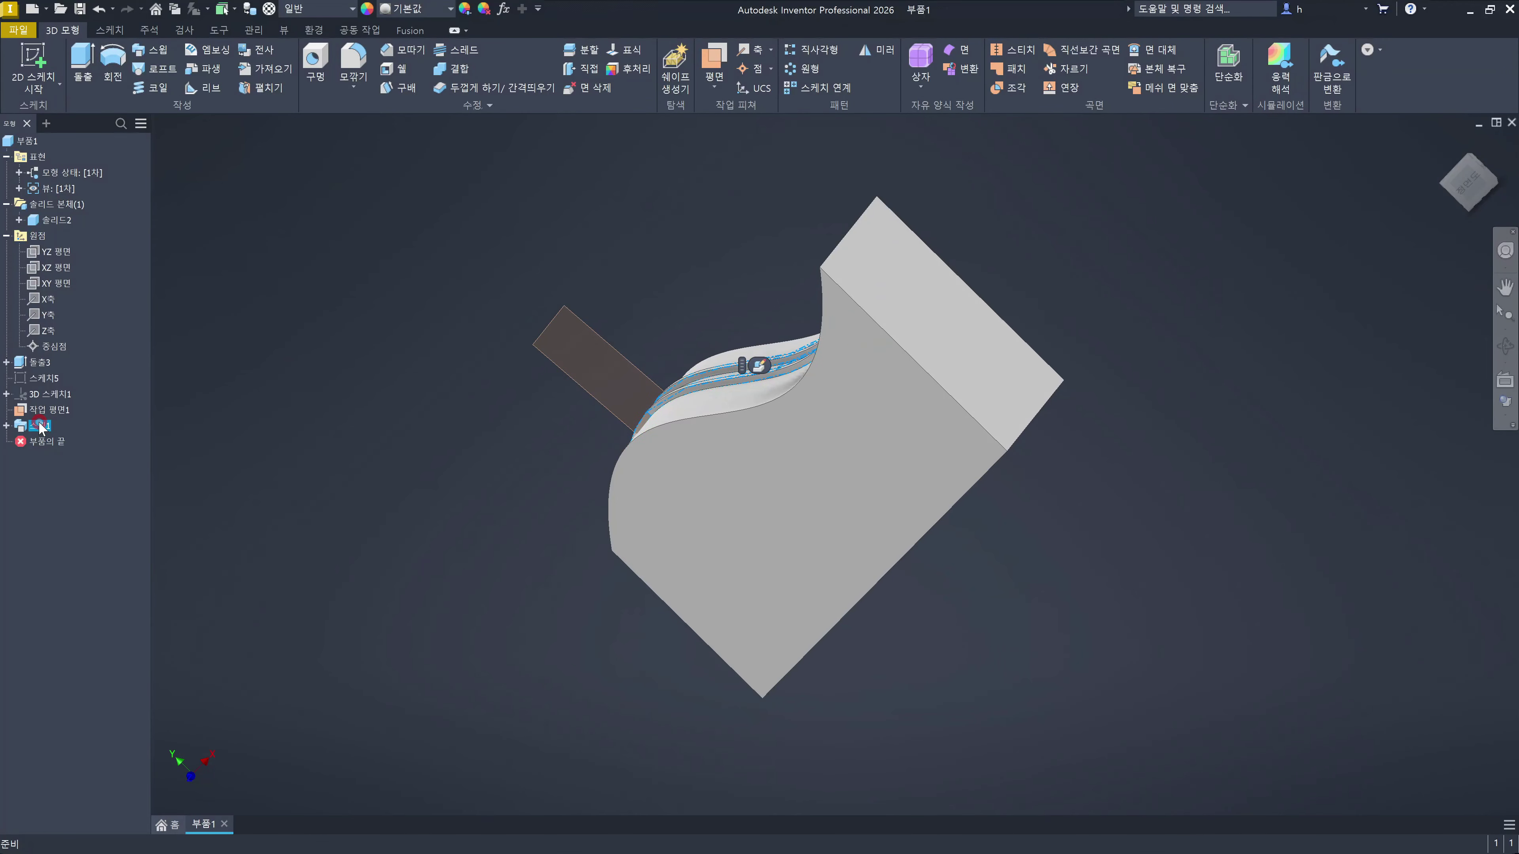
left_click(46, 365, "shift")
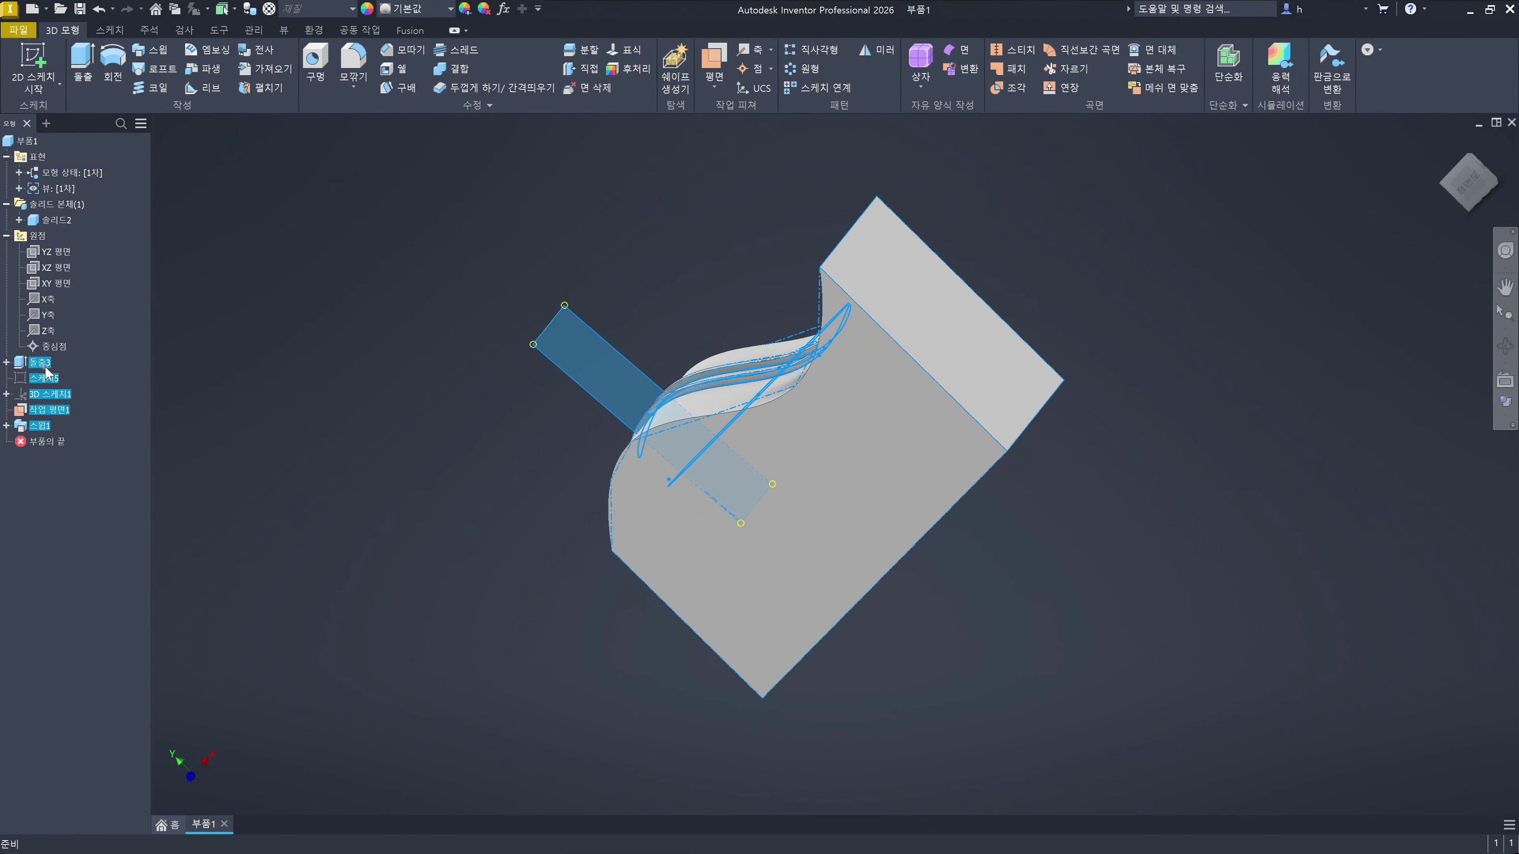
key("Delete")
left_click(351, 282)
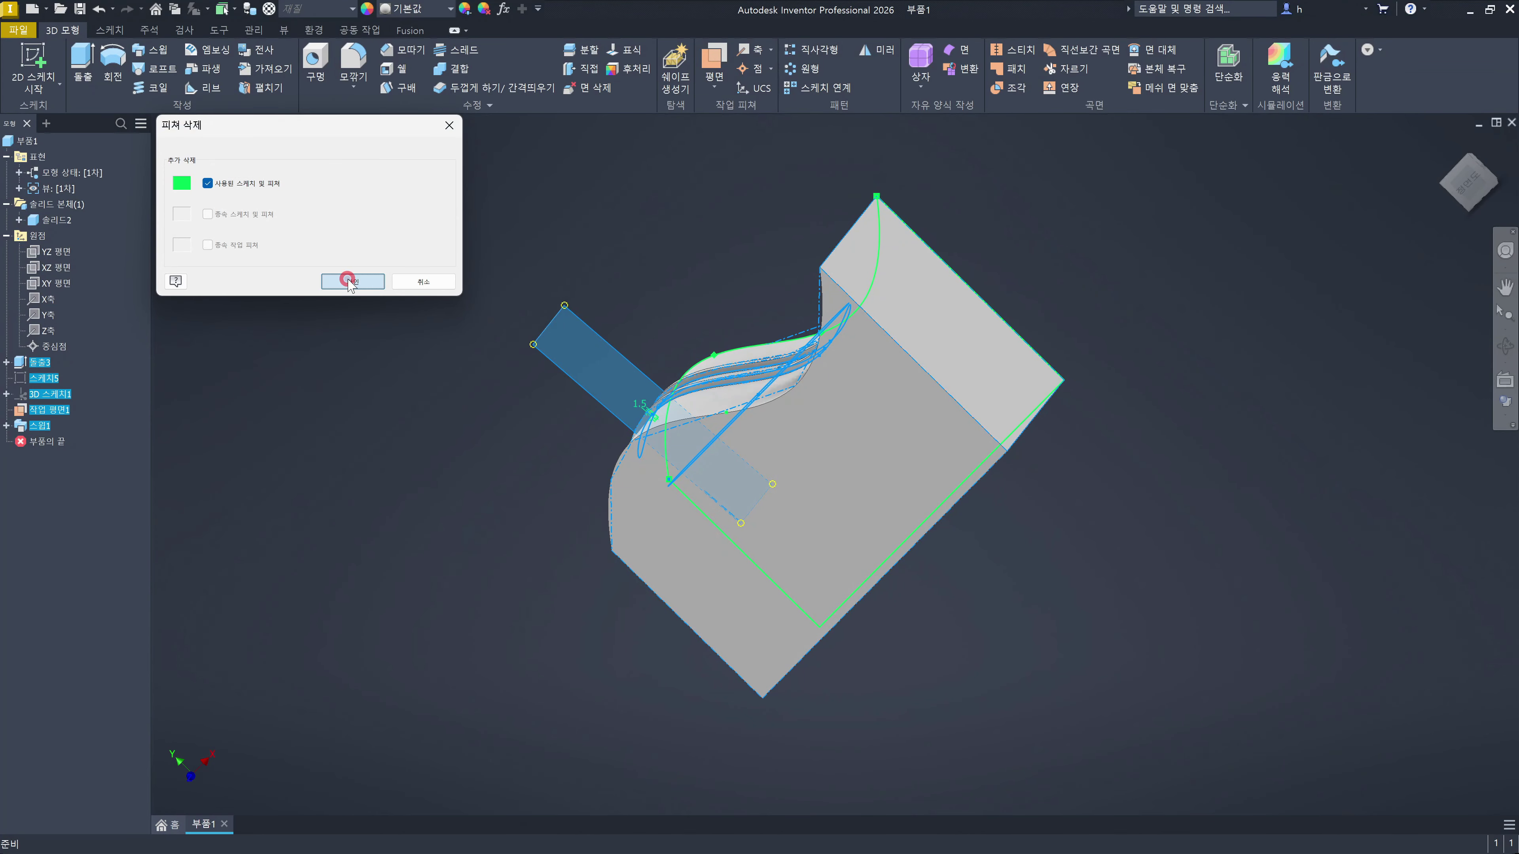
left_click(460, 368)
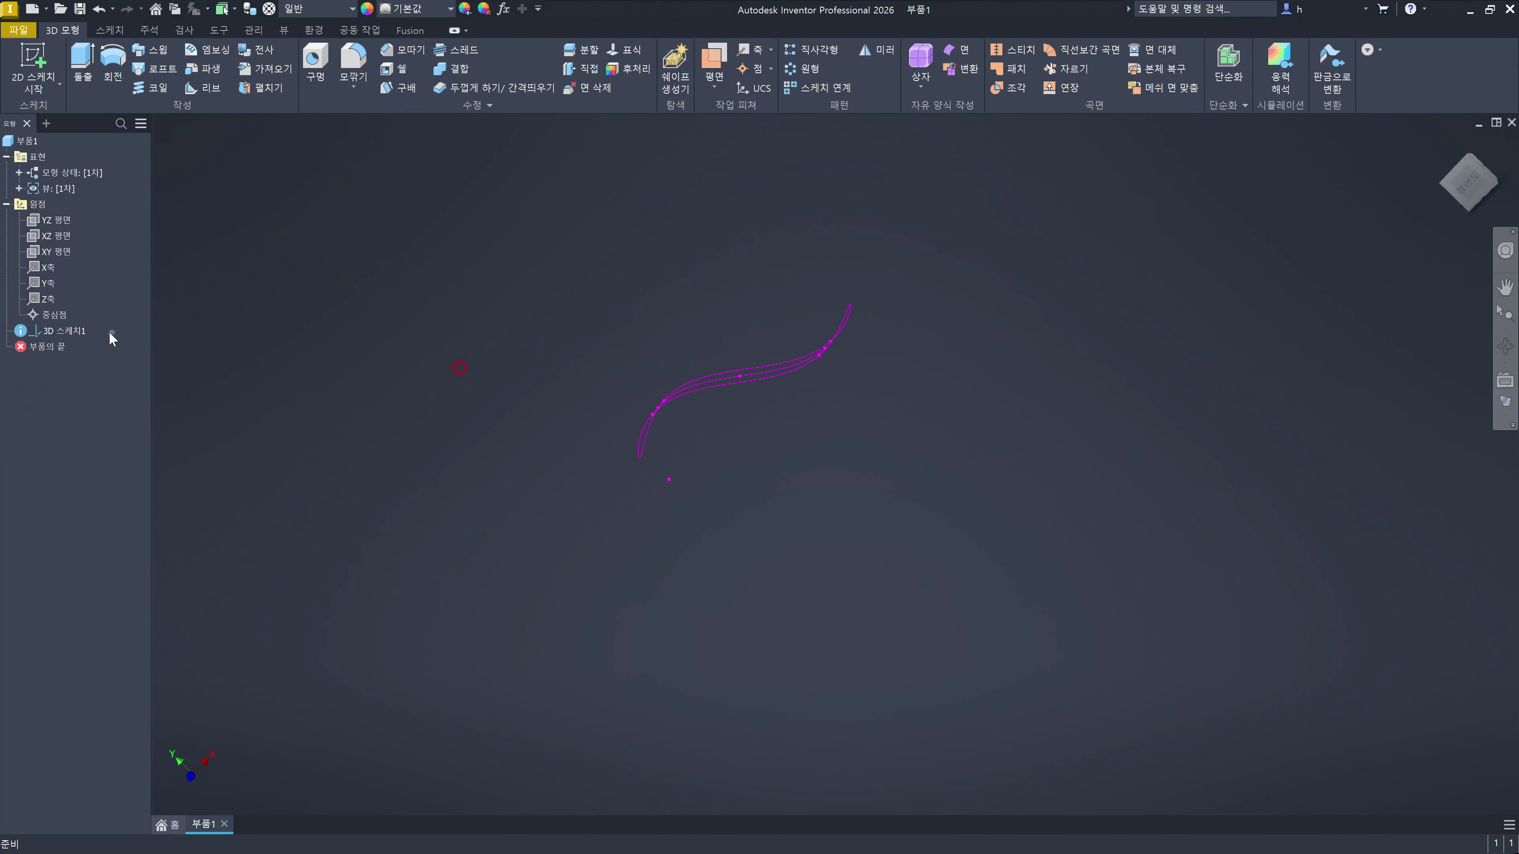
Step: Delete the remaining 3D sketch from the part and return the view to the home orientation
left_click(59, 331)
left_click(432, 331)
left_click(1447, 144)
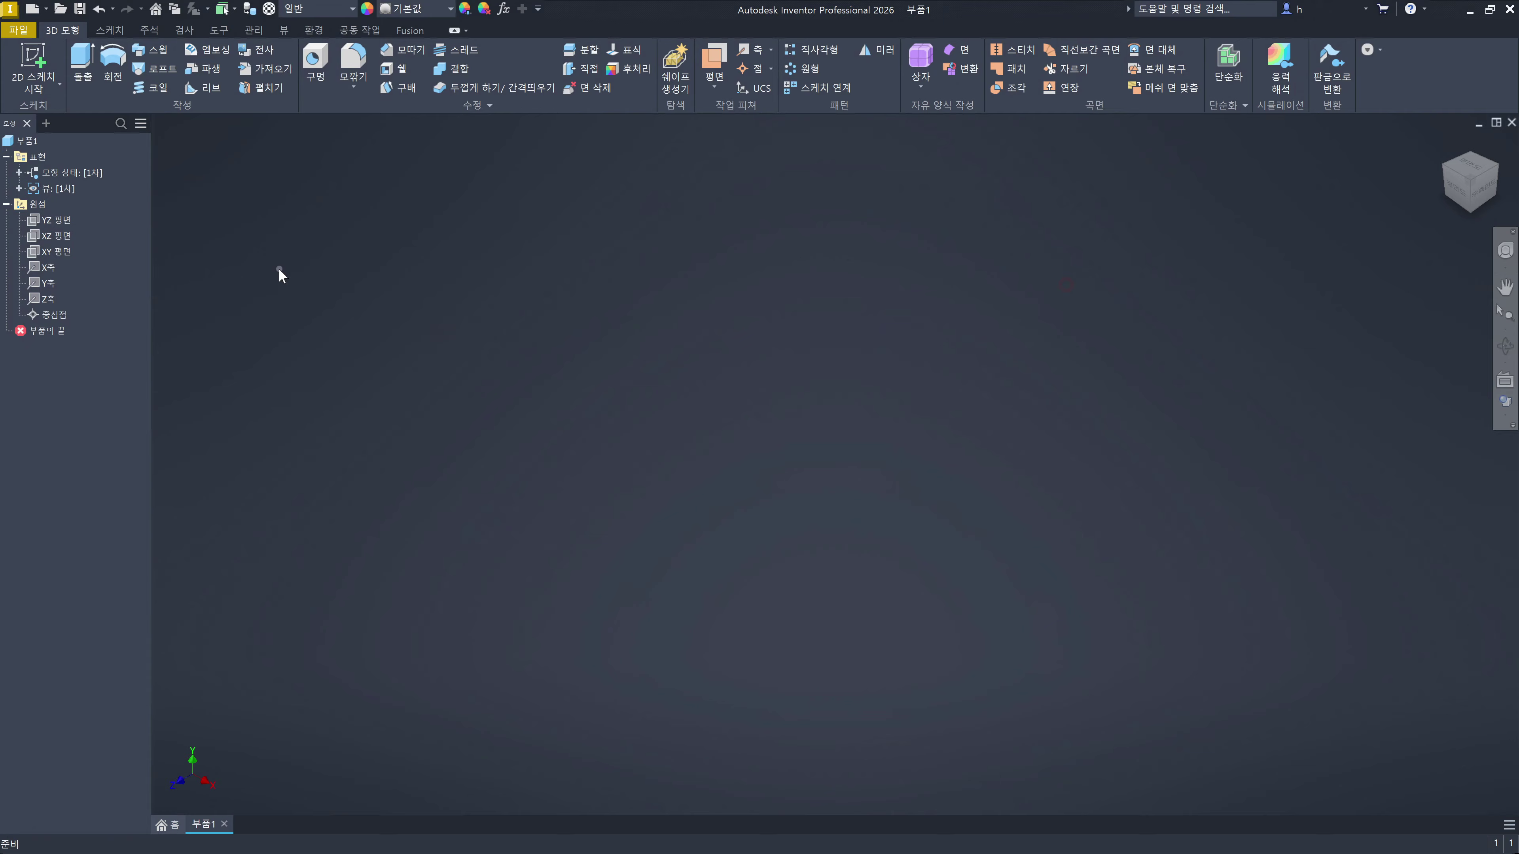
Step: Start a new 2D sketch on the XY plane
left_click(41, 64)
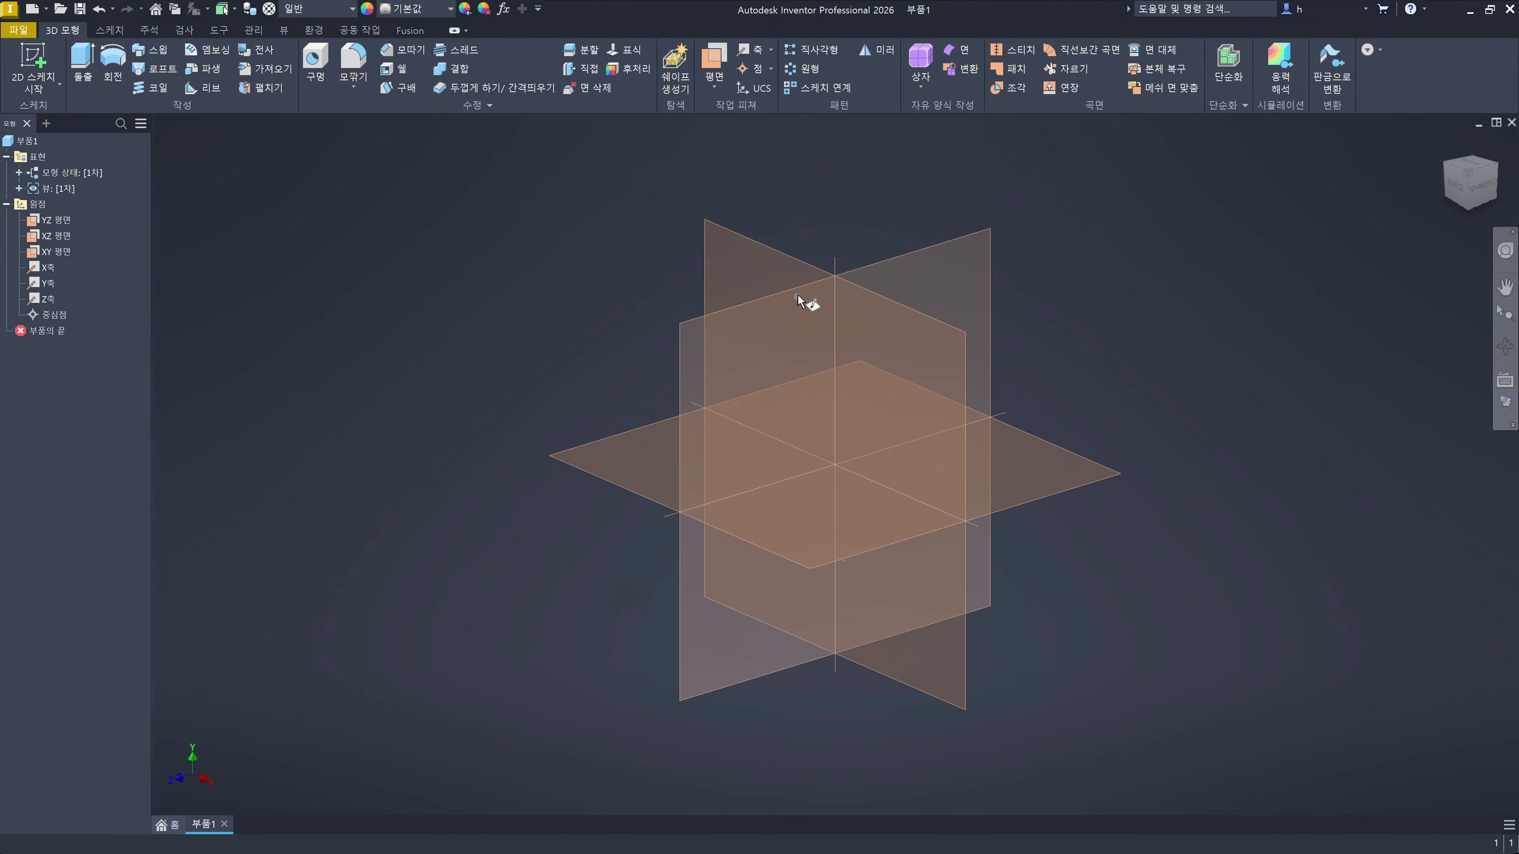
left_click(755, 257)
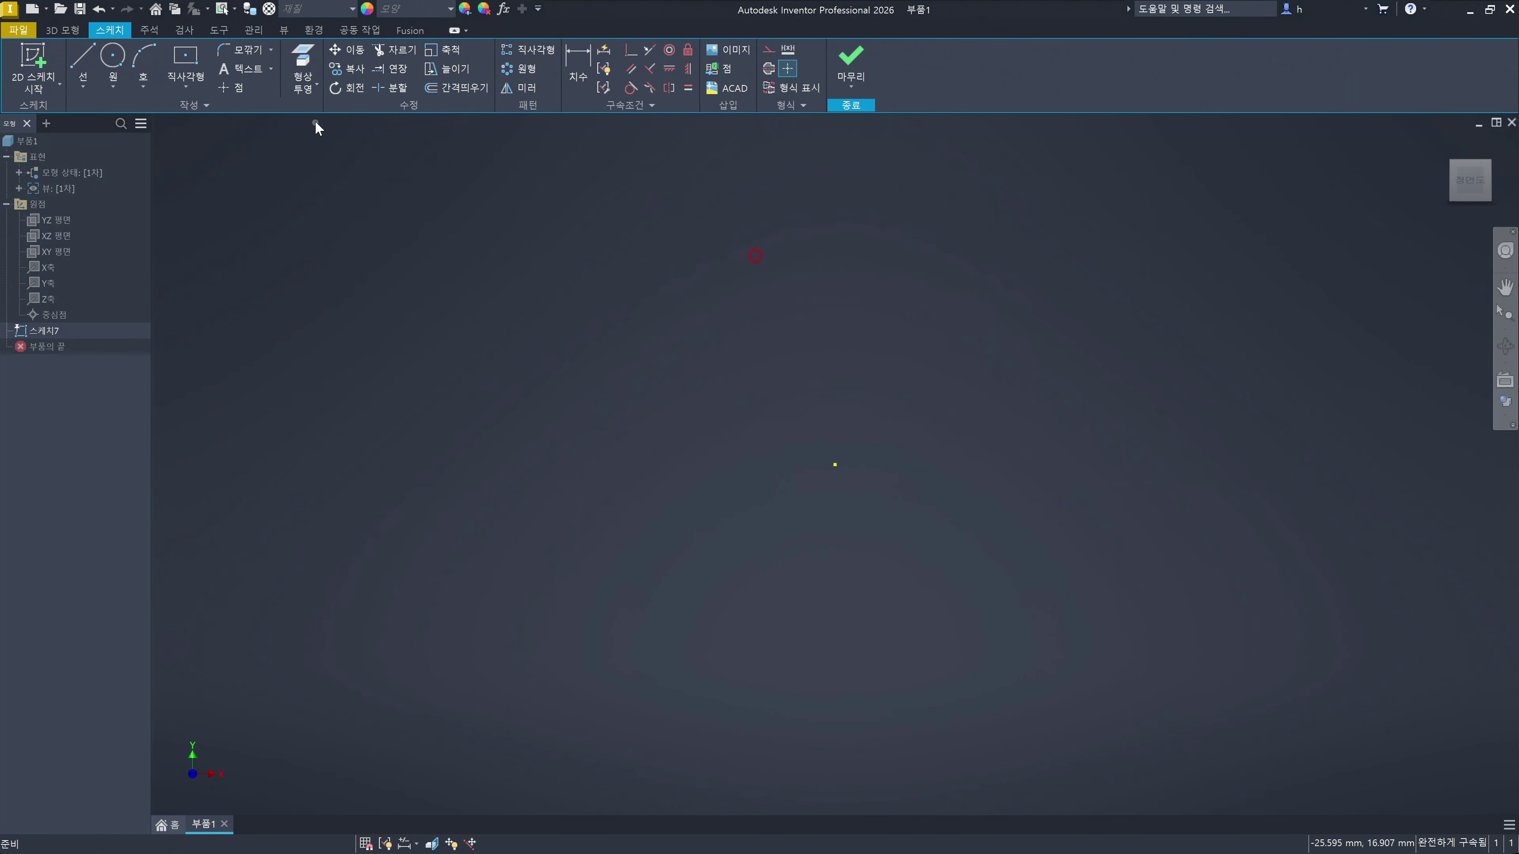
left_click(309, 91)
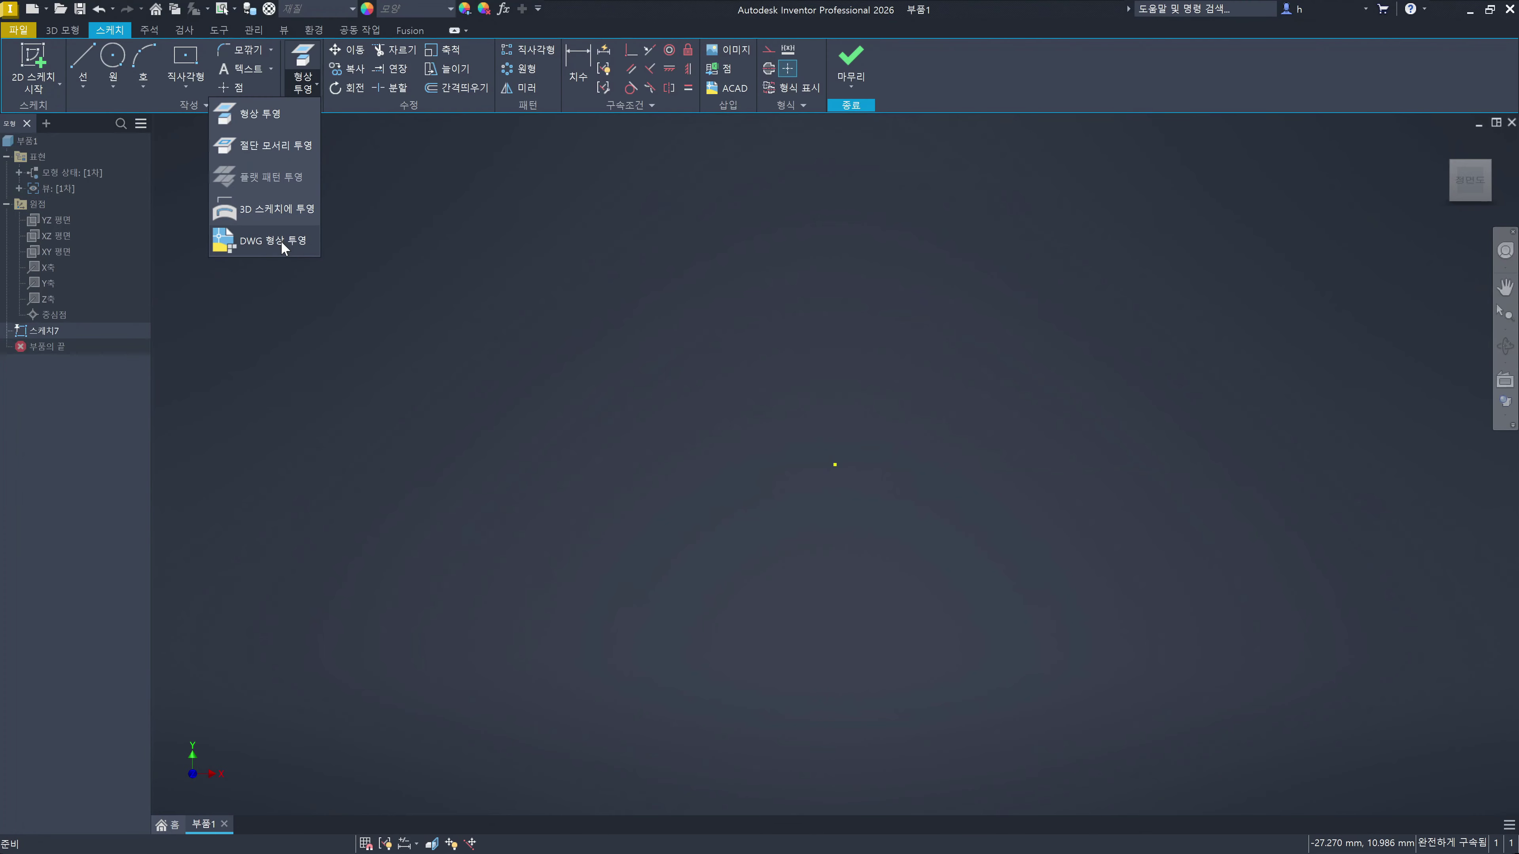
left_click(740, 540)
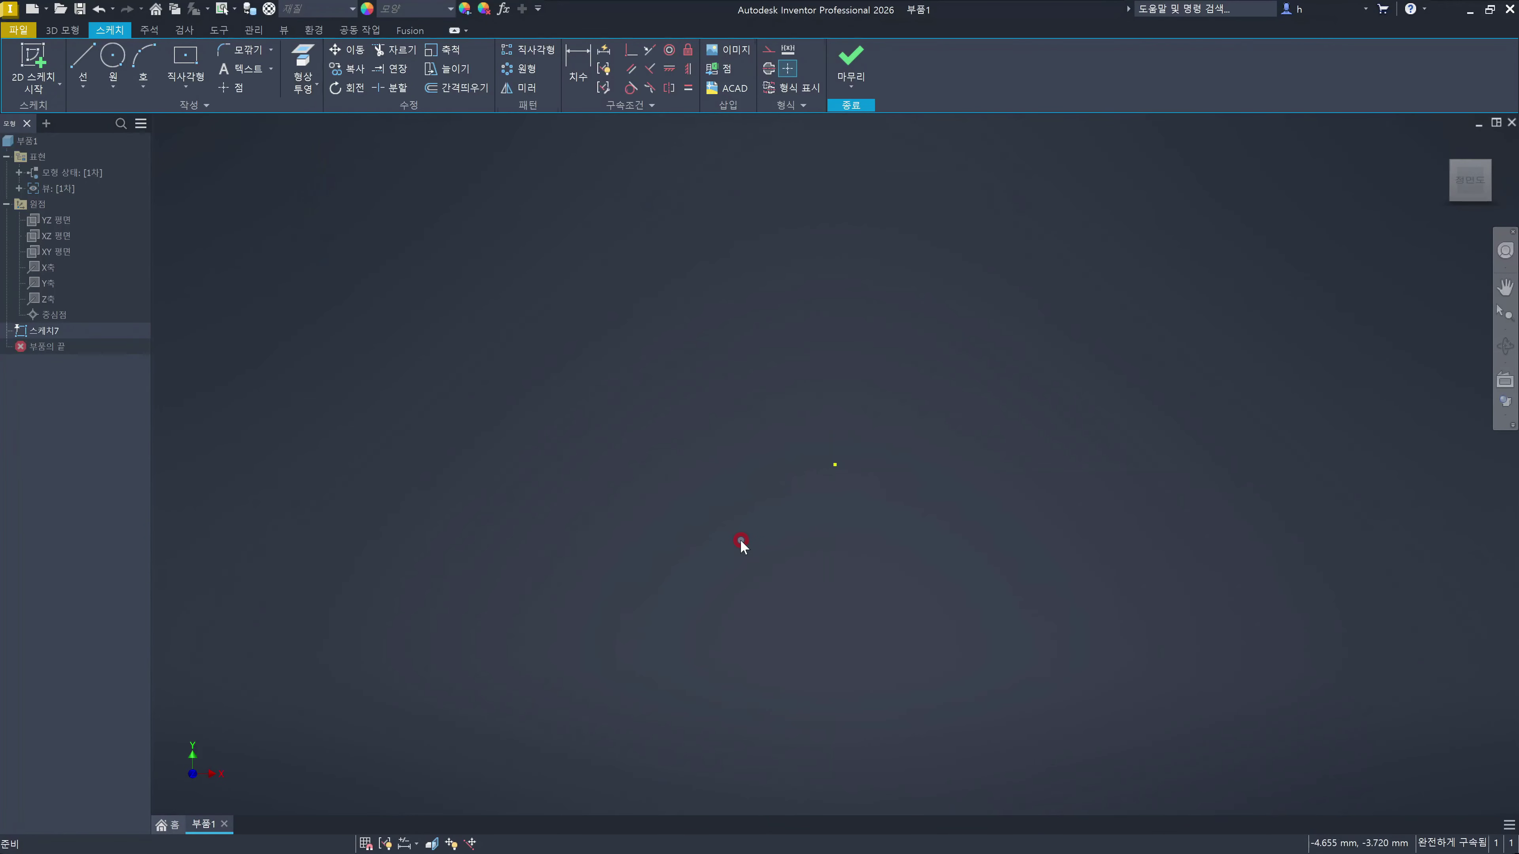
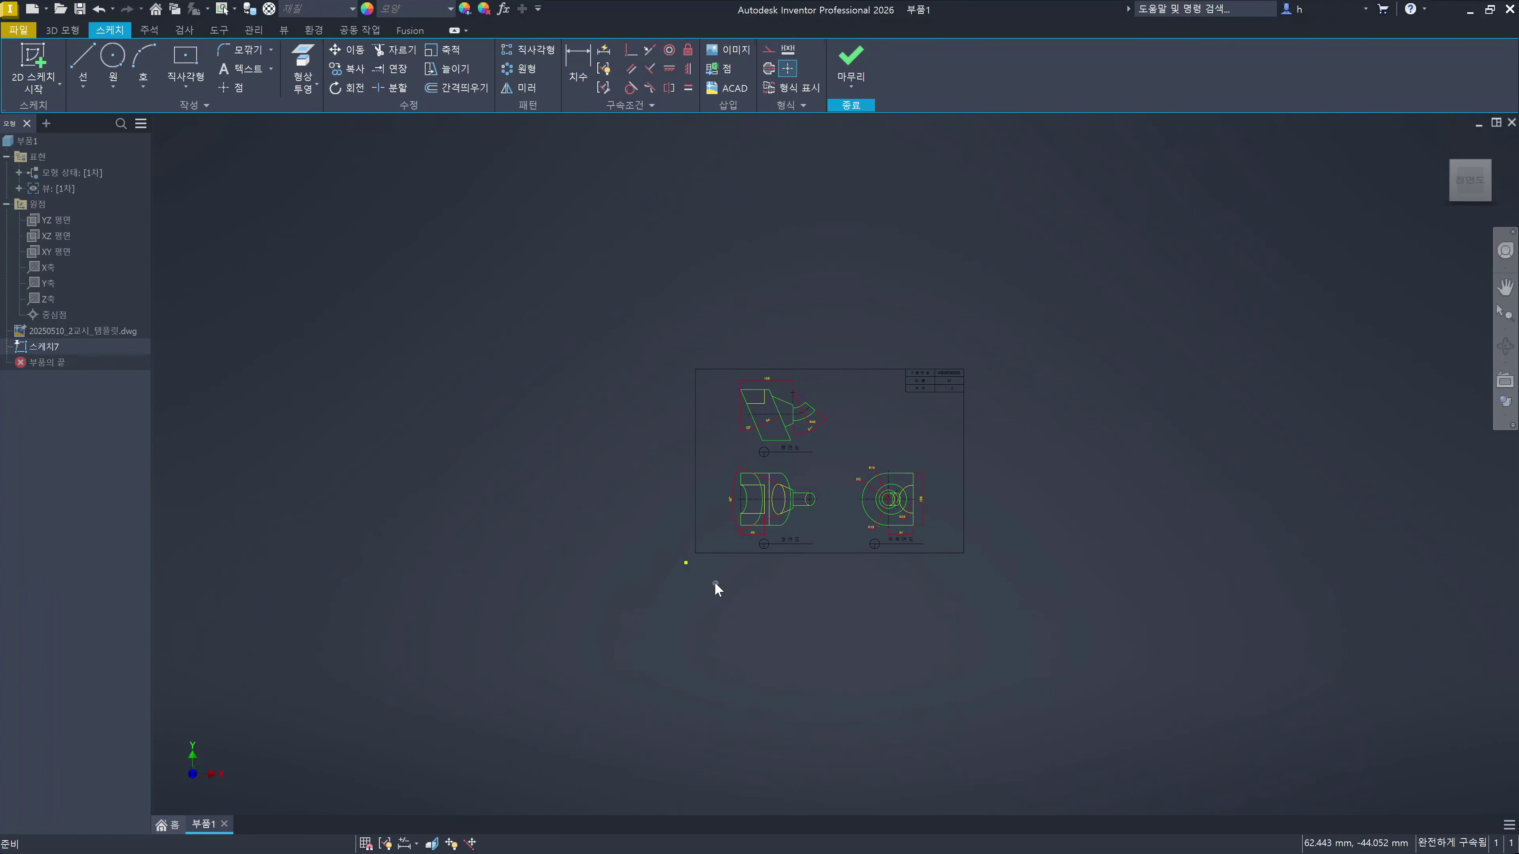
Step: Start Project DWG Geometry for the imported drawing and set it to project closed or open loops
scroll(743, 493, "up", 5)
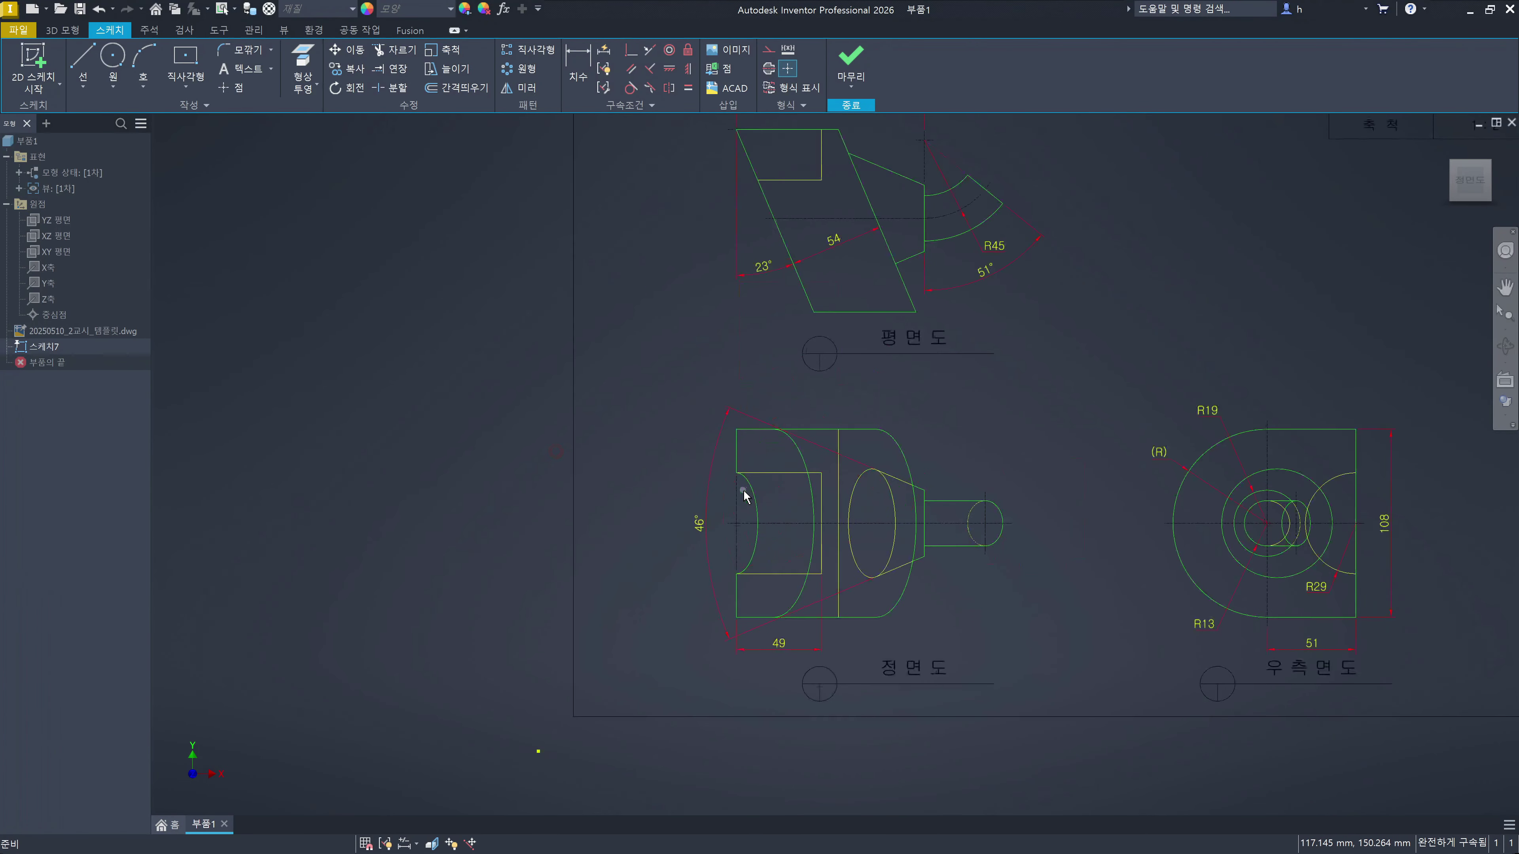
scroll(814, 475, "down", 2)
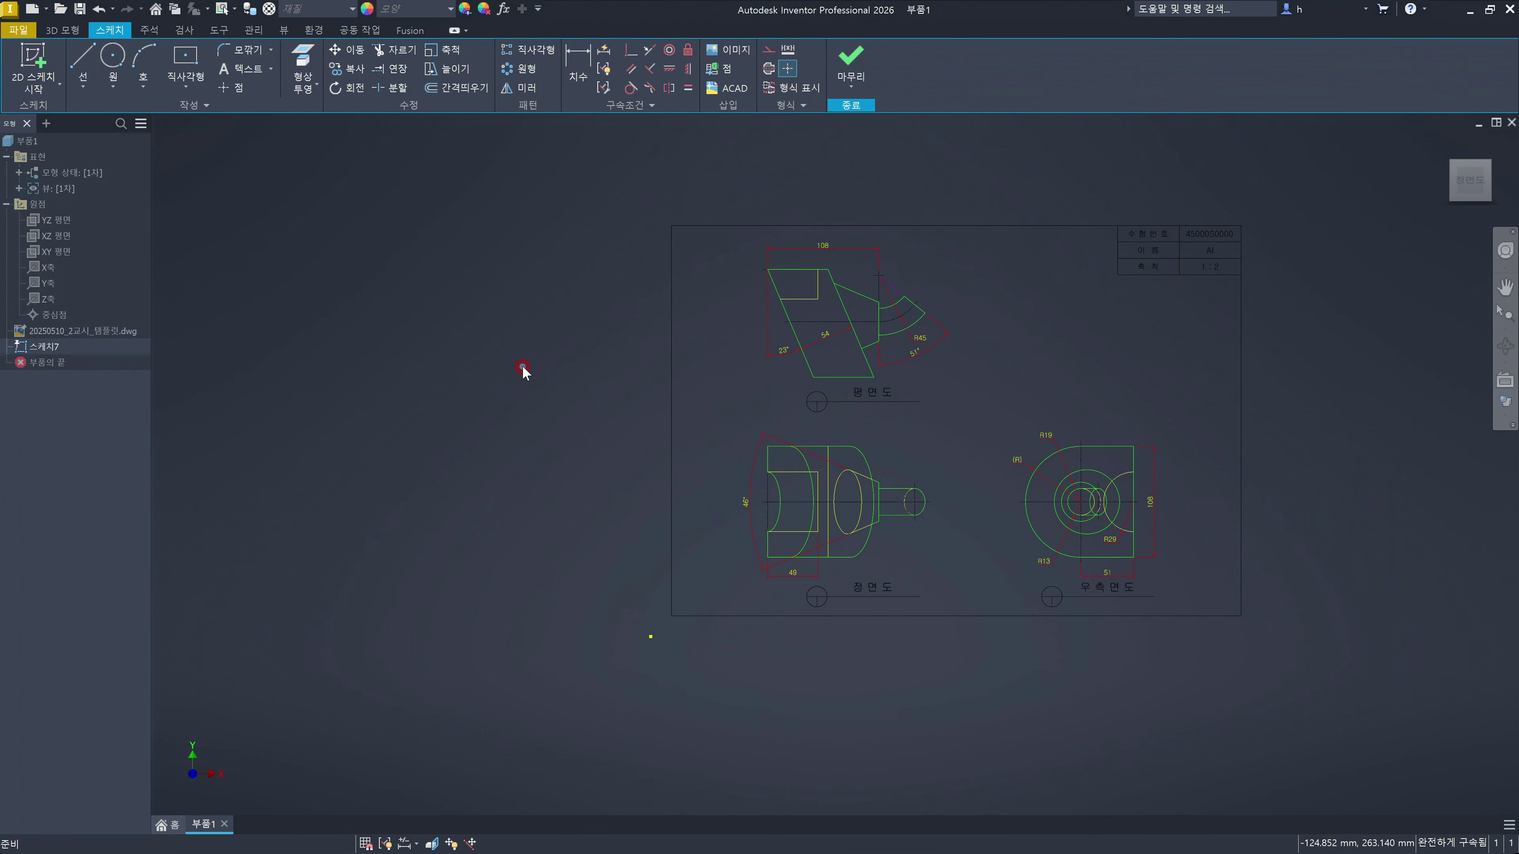
left_click(309, 84)
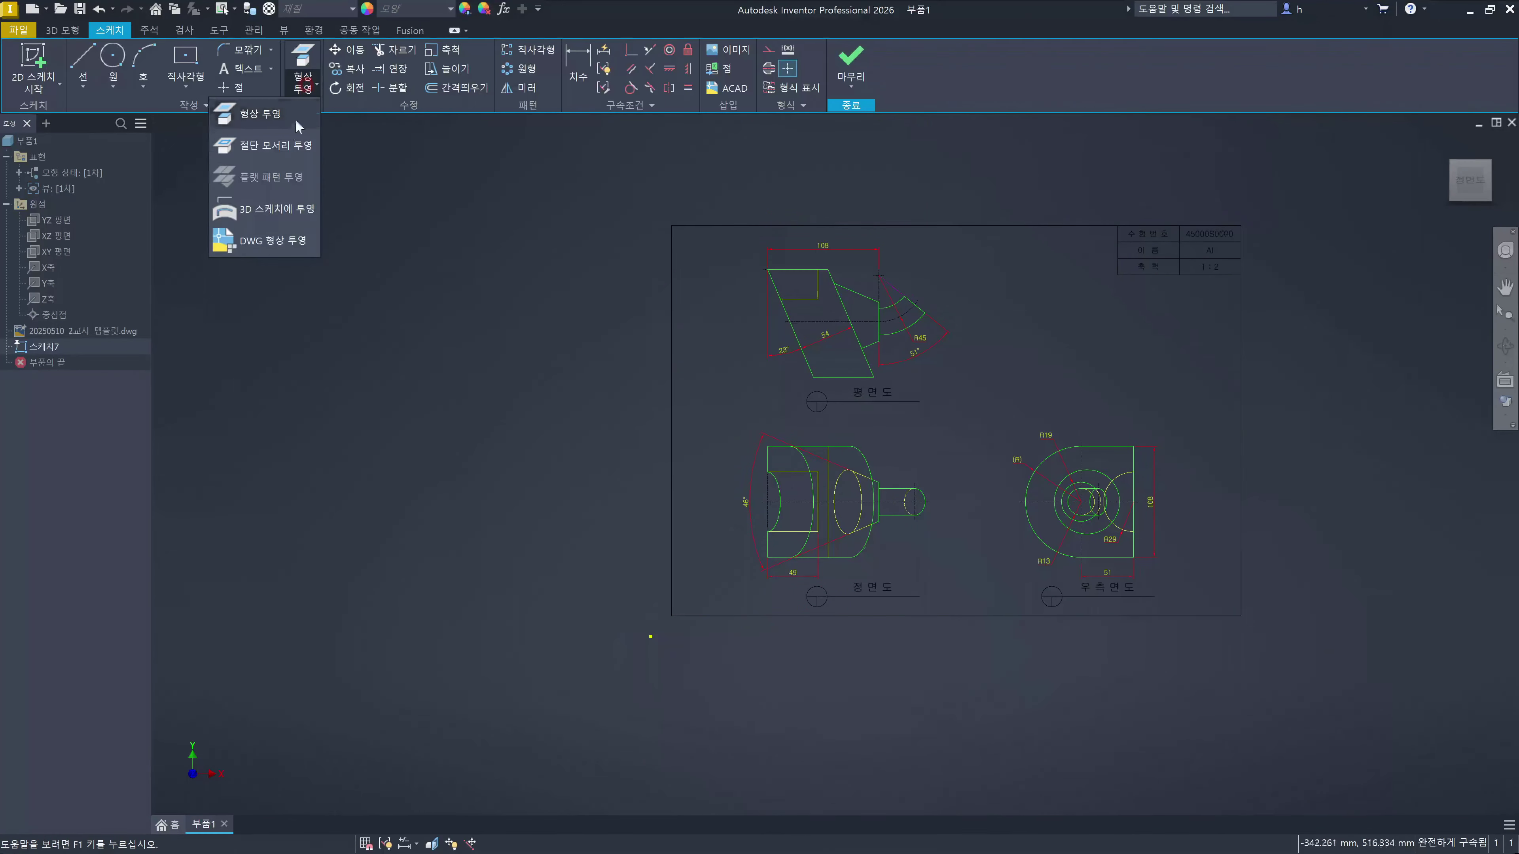
left_click(292, 242)
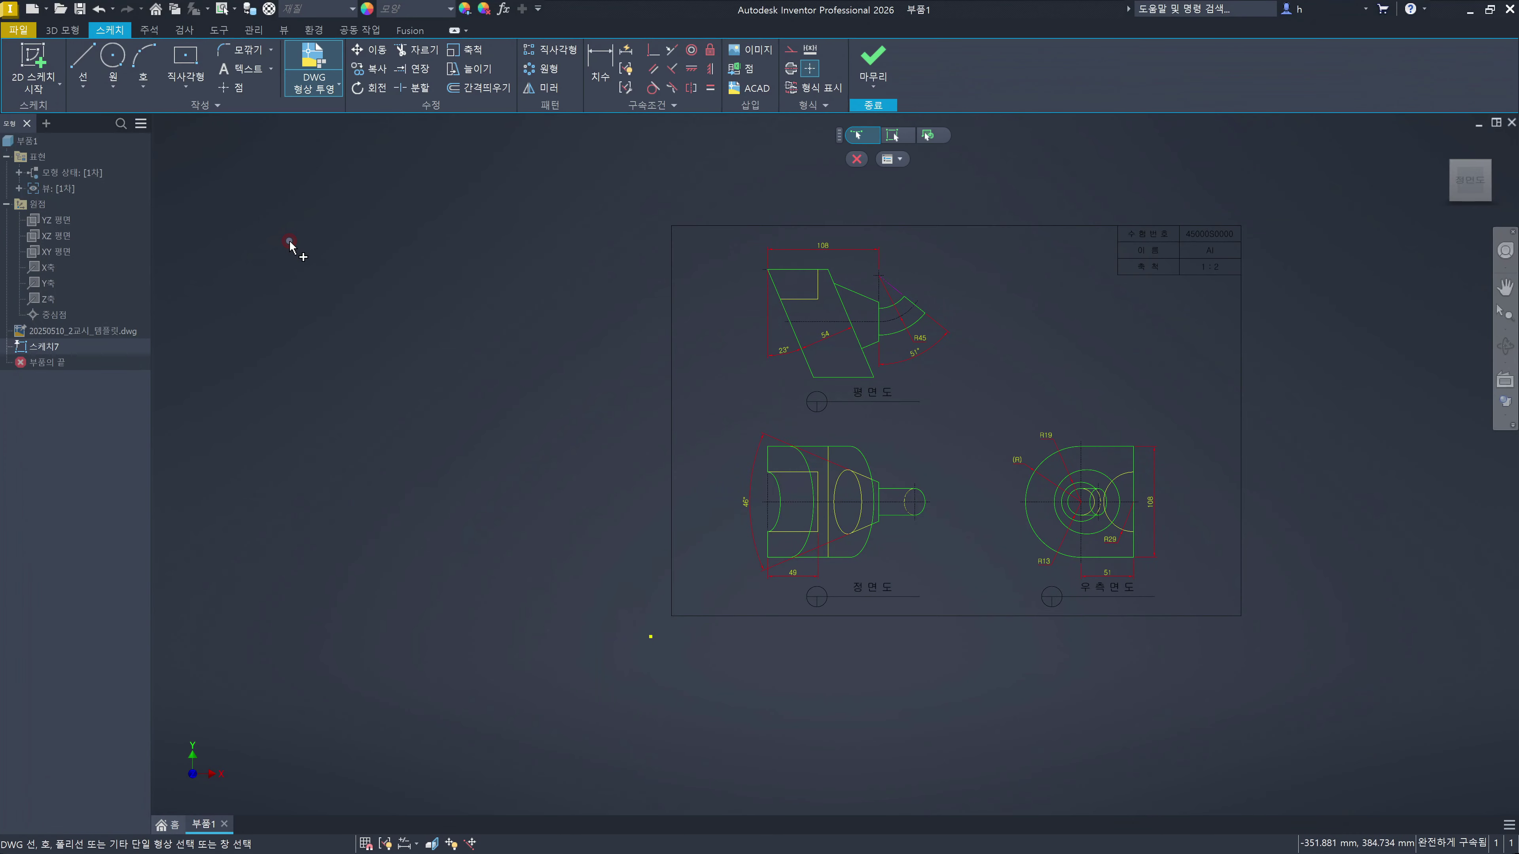
scroll(695, 463, "down", 2)
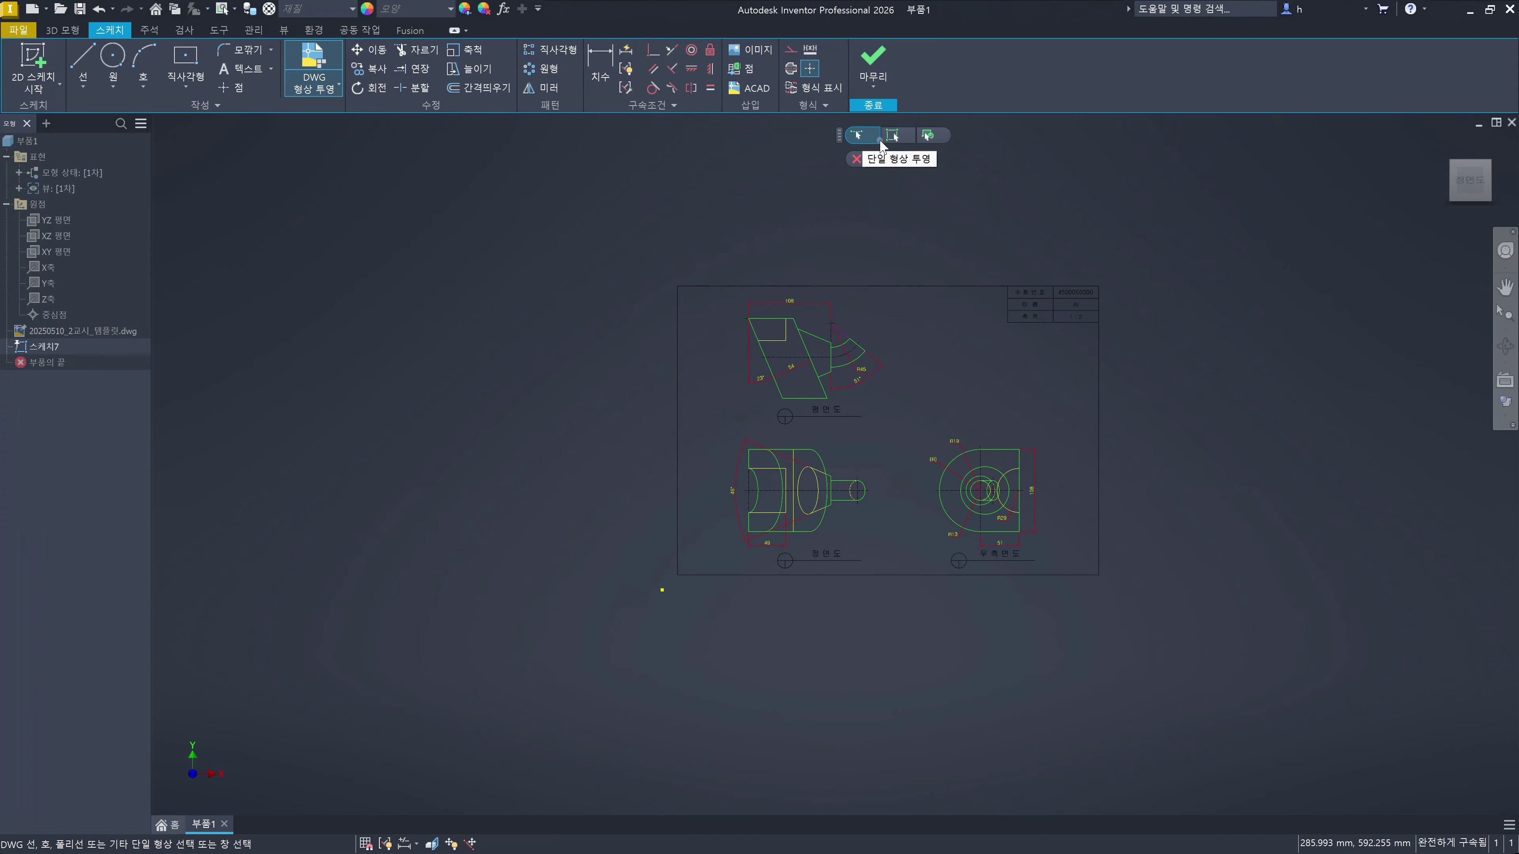
left_click(894, 140)
scroll(797, 471, "up", 10)
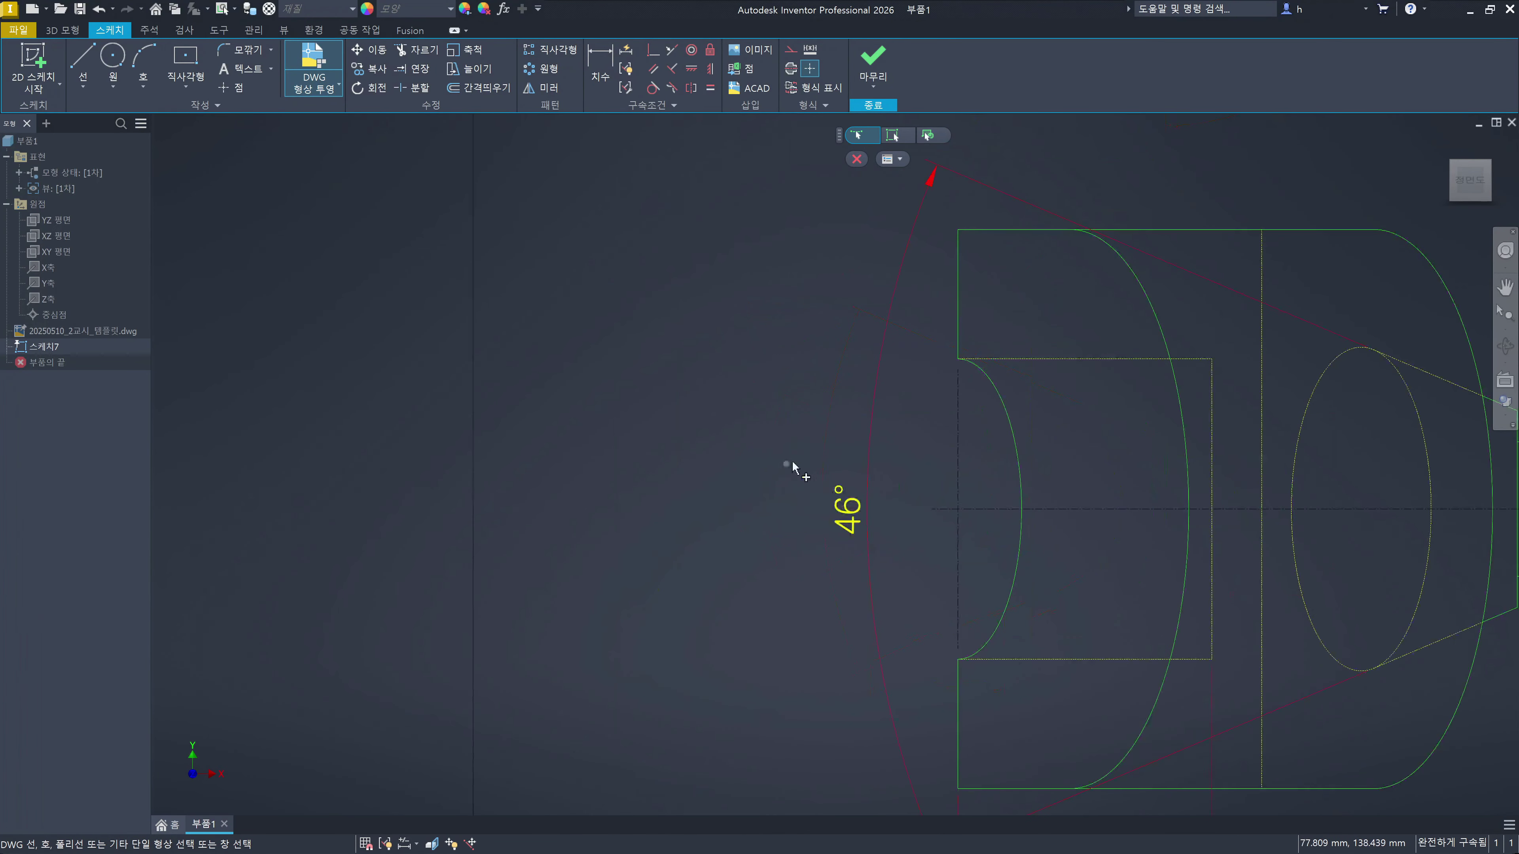
scroll(1070, 257, "down", 5)
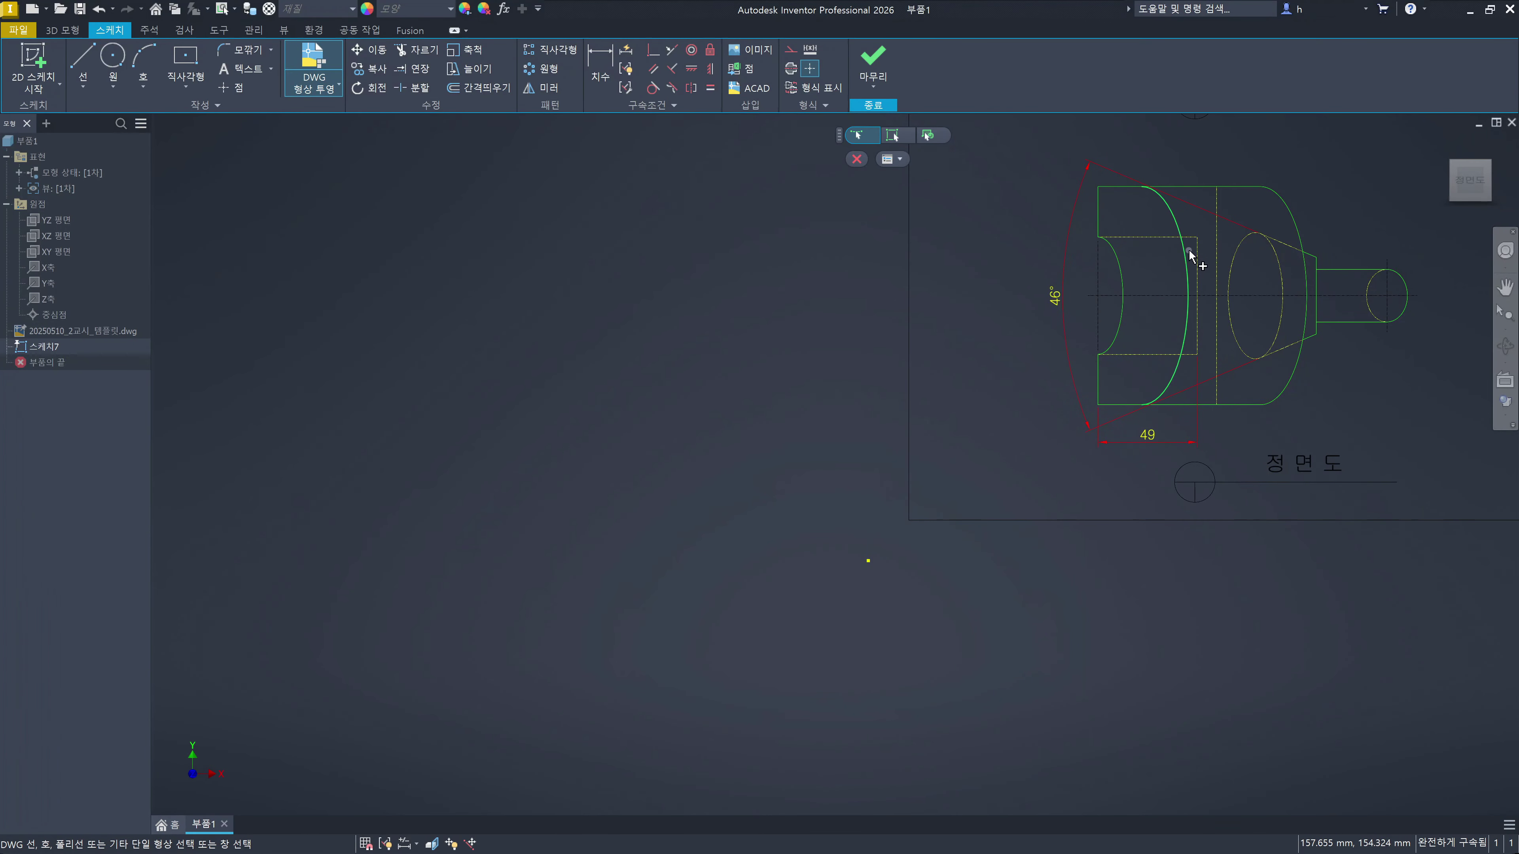
scroll(1153, 356, "down", 6)
left_click(892, 136)
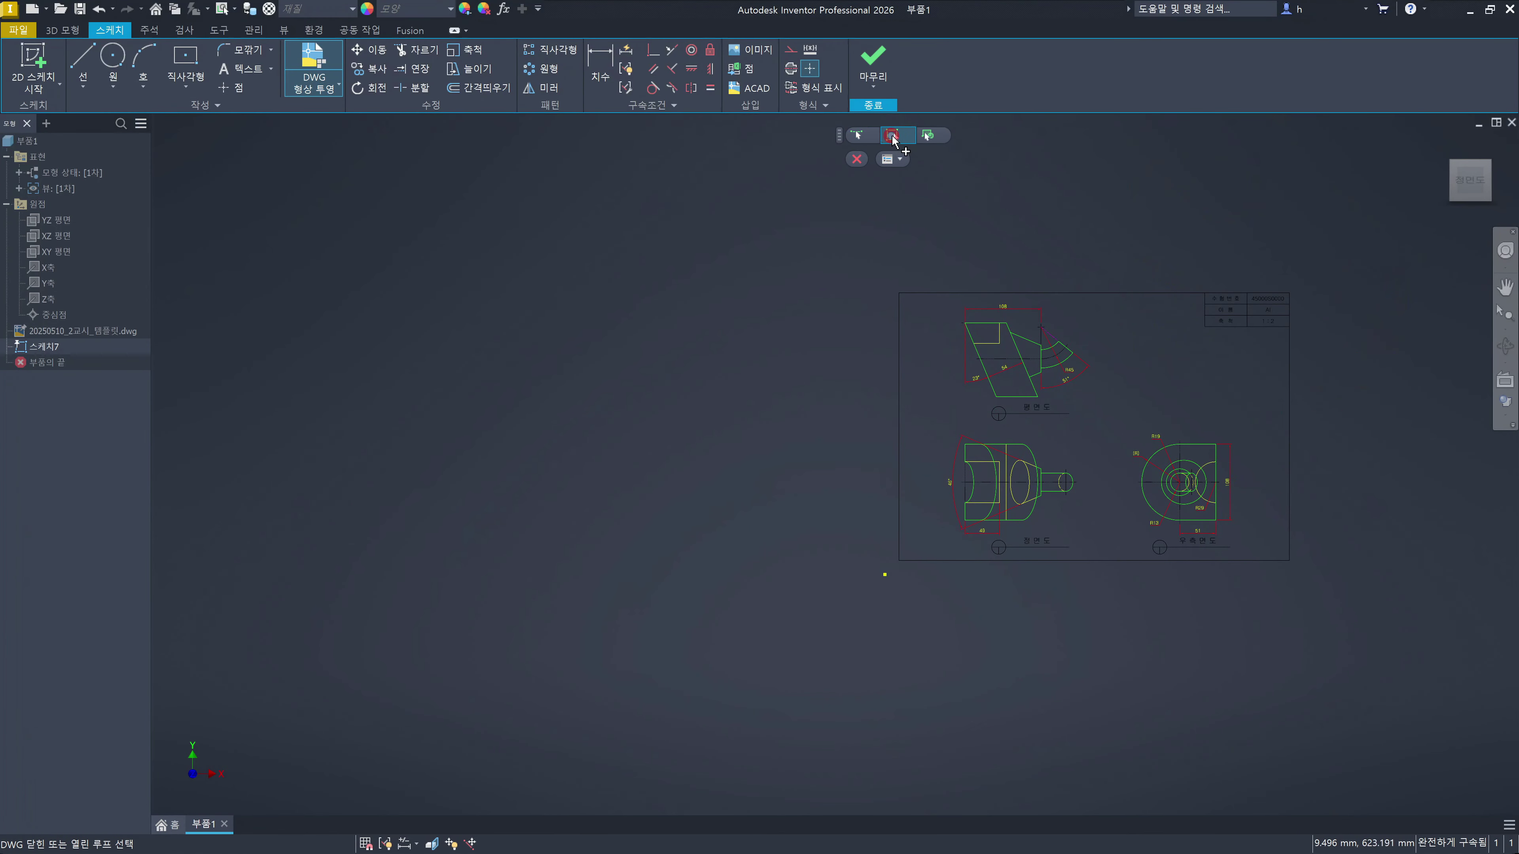
Step: Examine the contour loops of the front view (정면도) that are available for projection
scroll(833, 467, "up", 5)
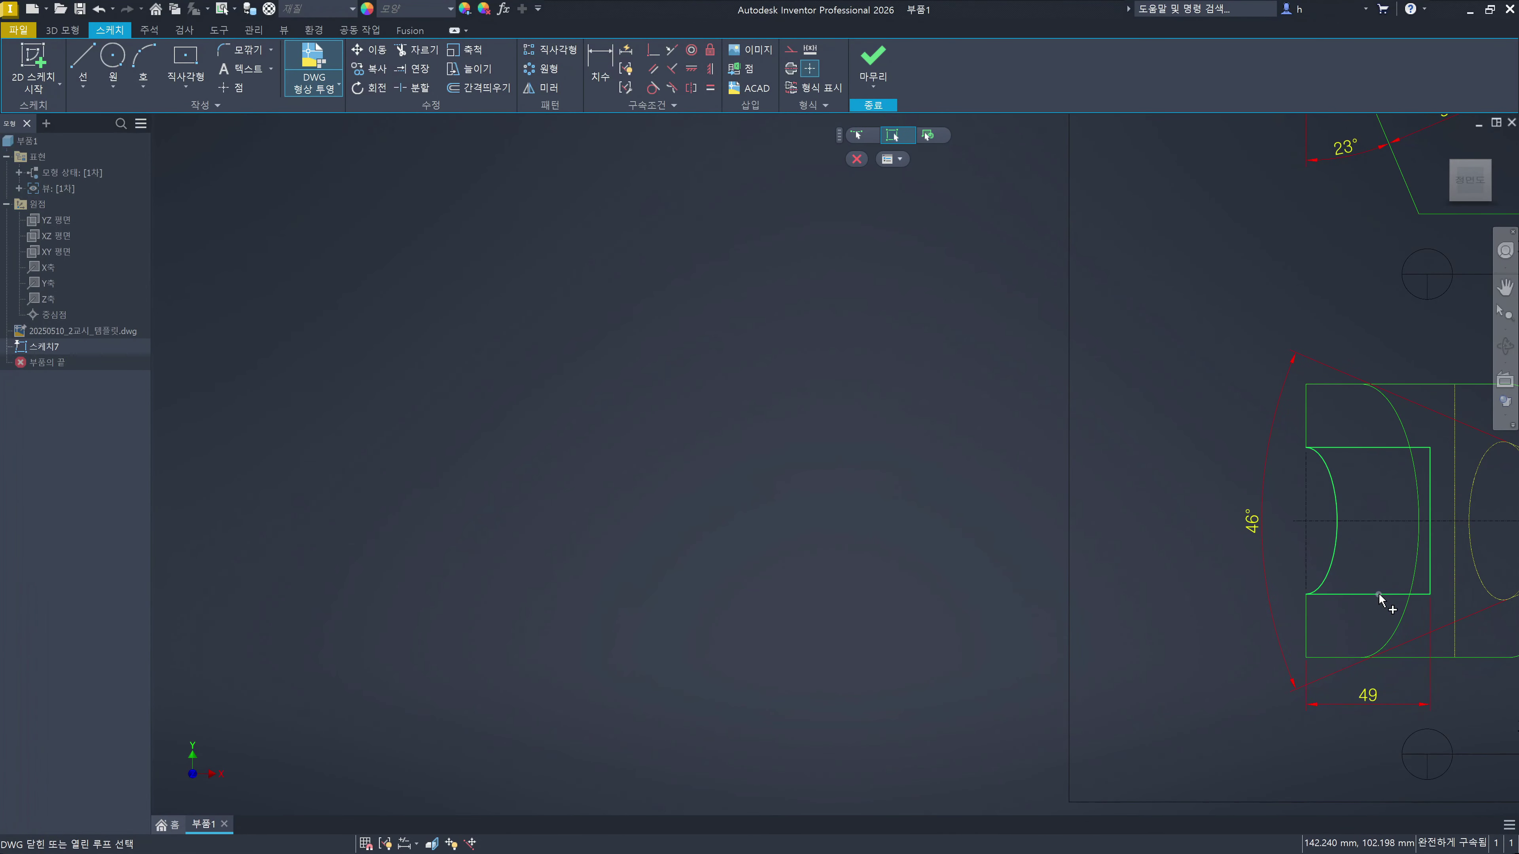
scroll(1368, 596, "up", 3)
middle_click_drag(1366, 583, 922, 570)
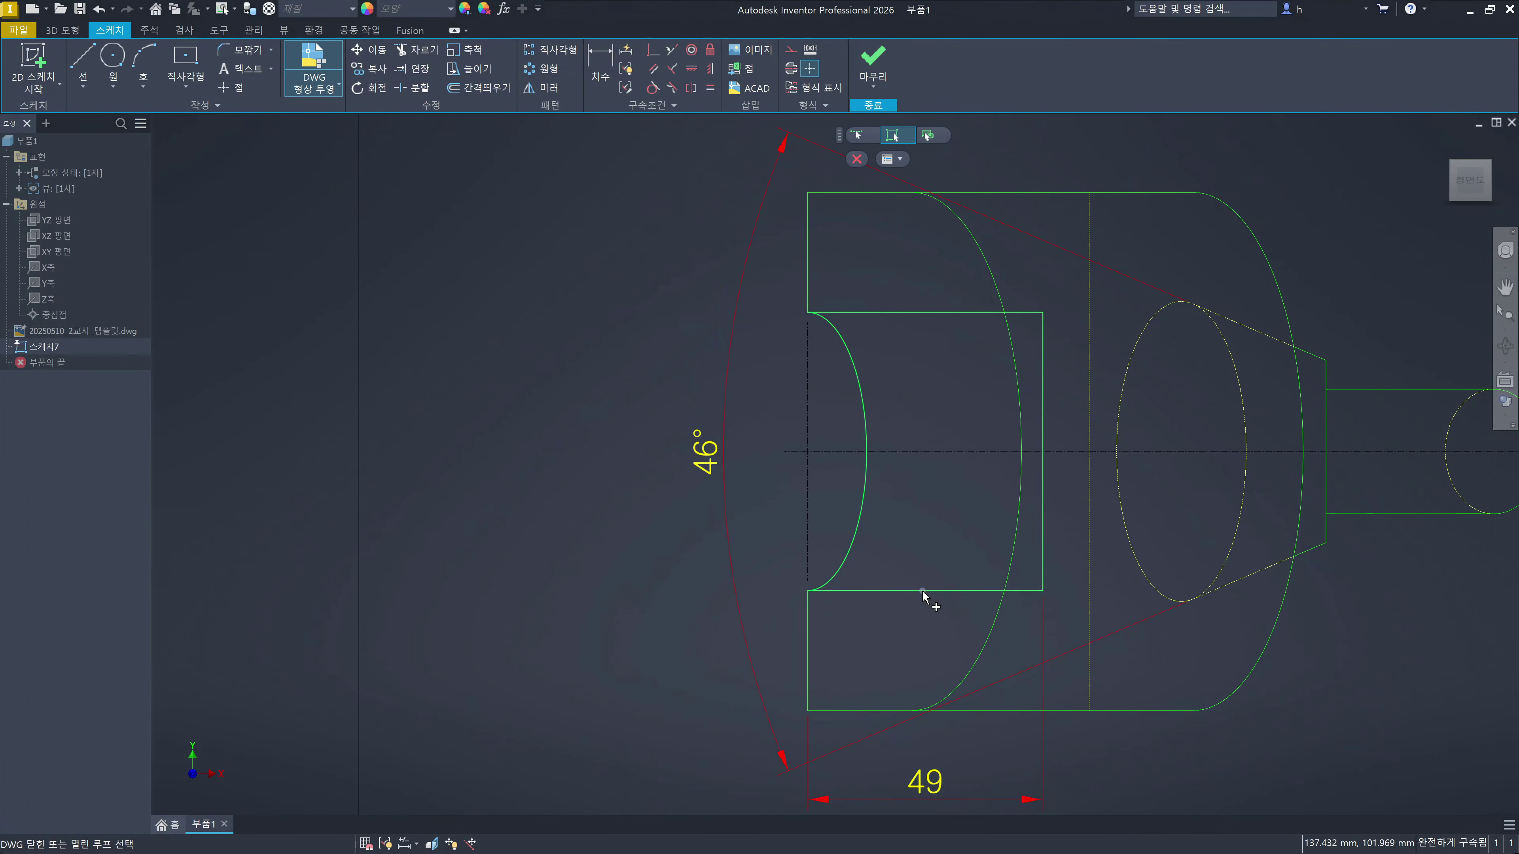
left_click(993, 590)
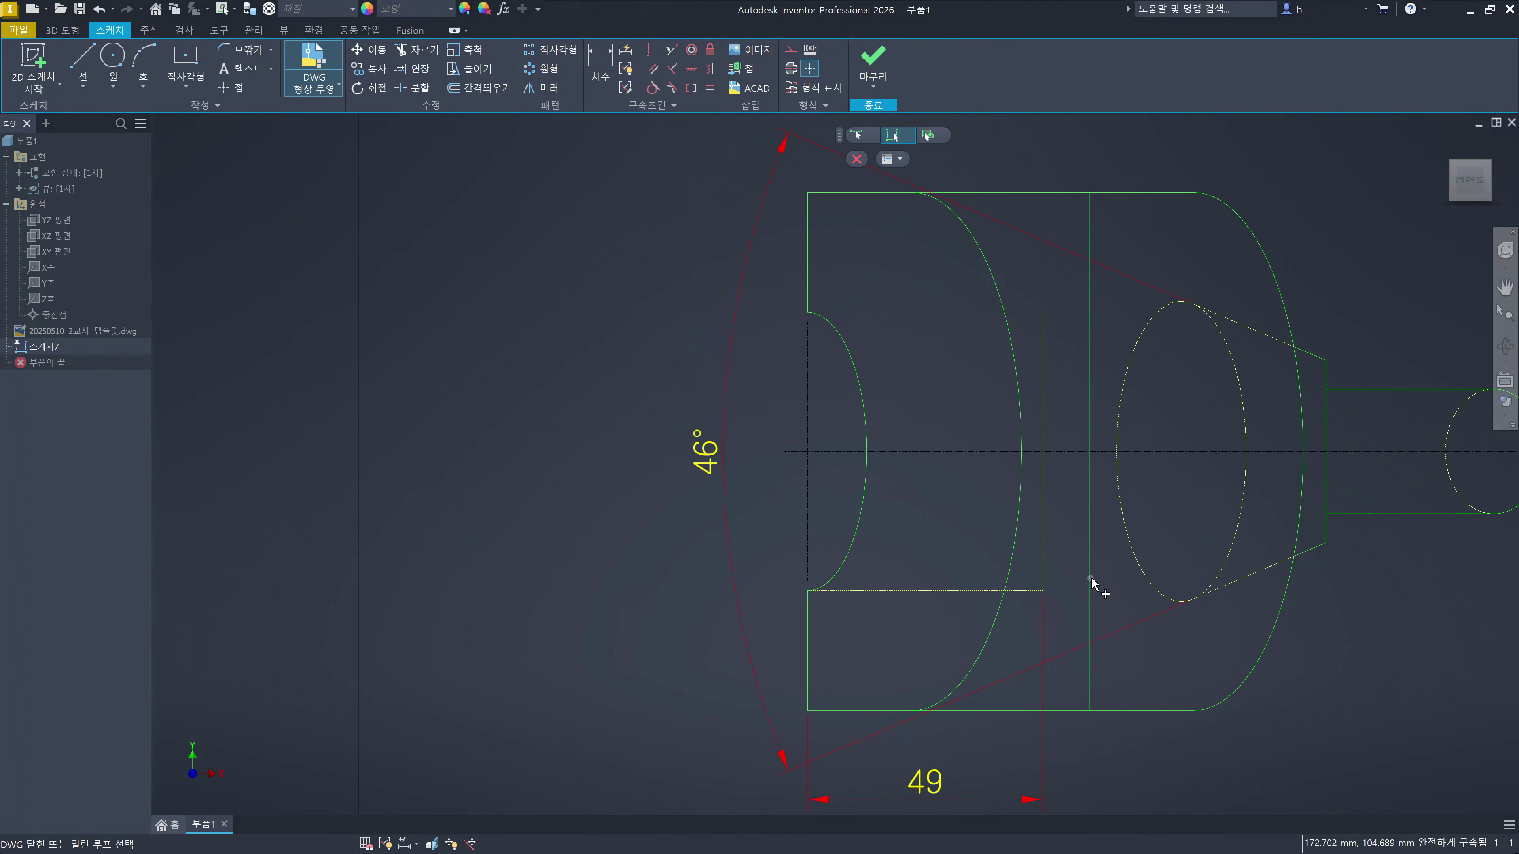
left_click(1090, 581)
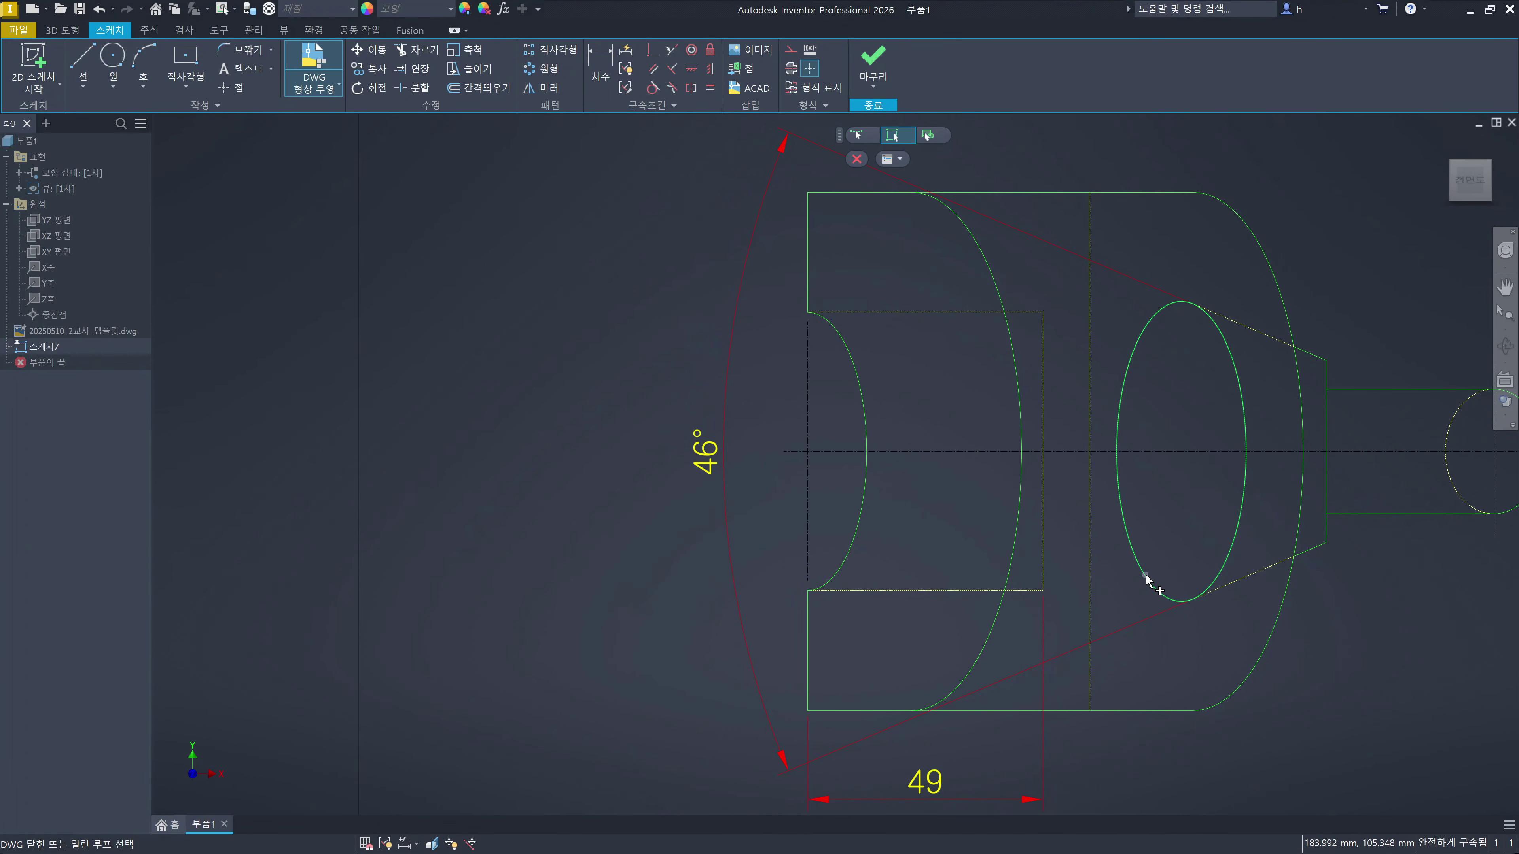
left_click(1247, 578)
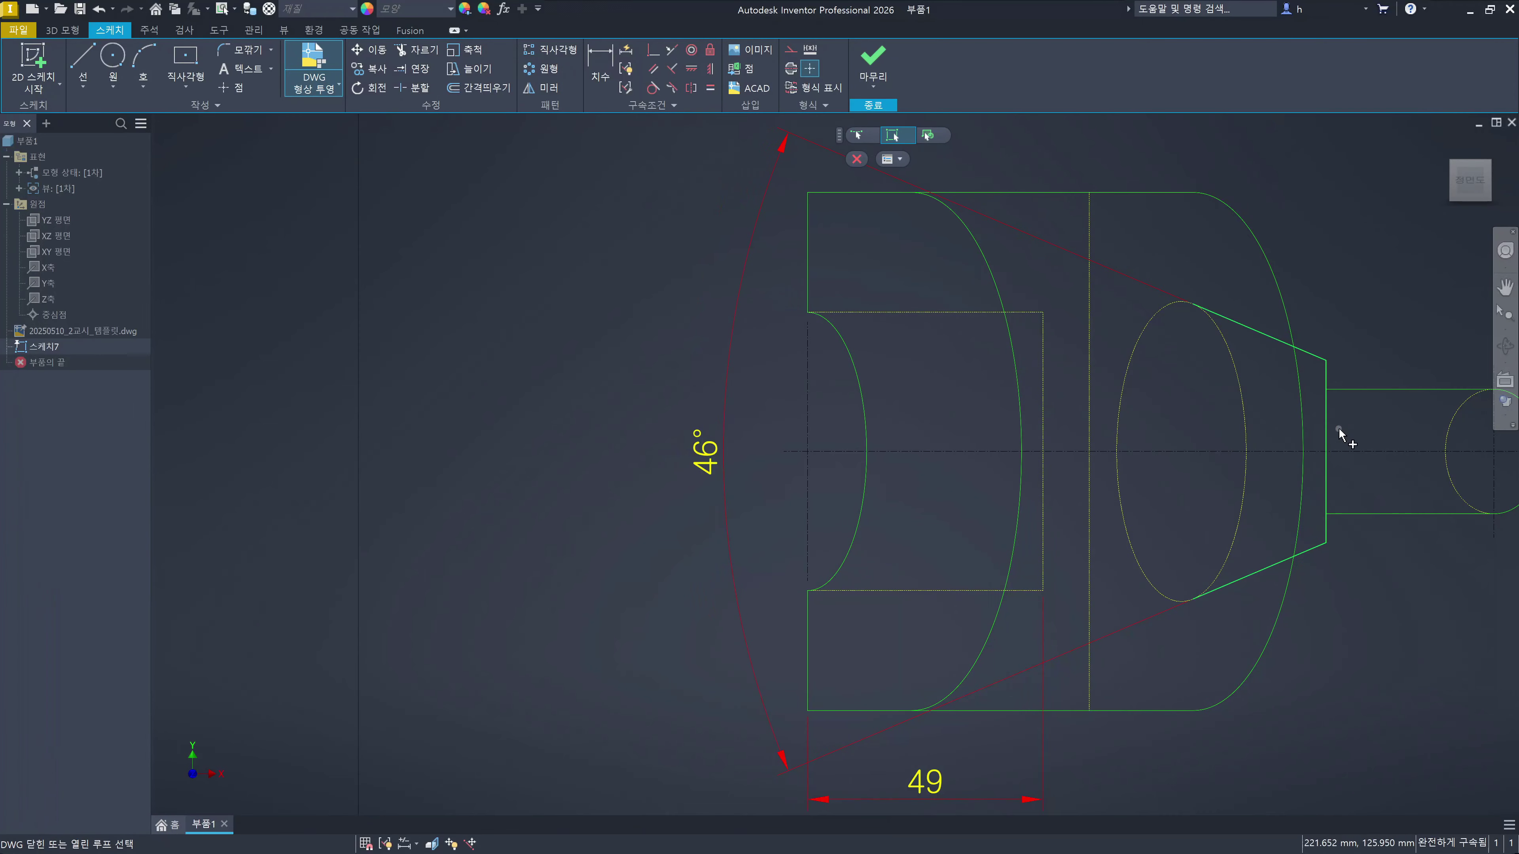
mouse_move(1230, 474)
middle_mouse_down()
mouse_move(943, 465)
mouse_move(1037, 532)
middle_mouse_up()
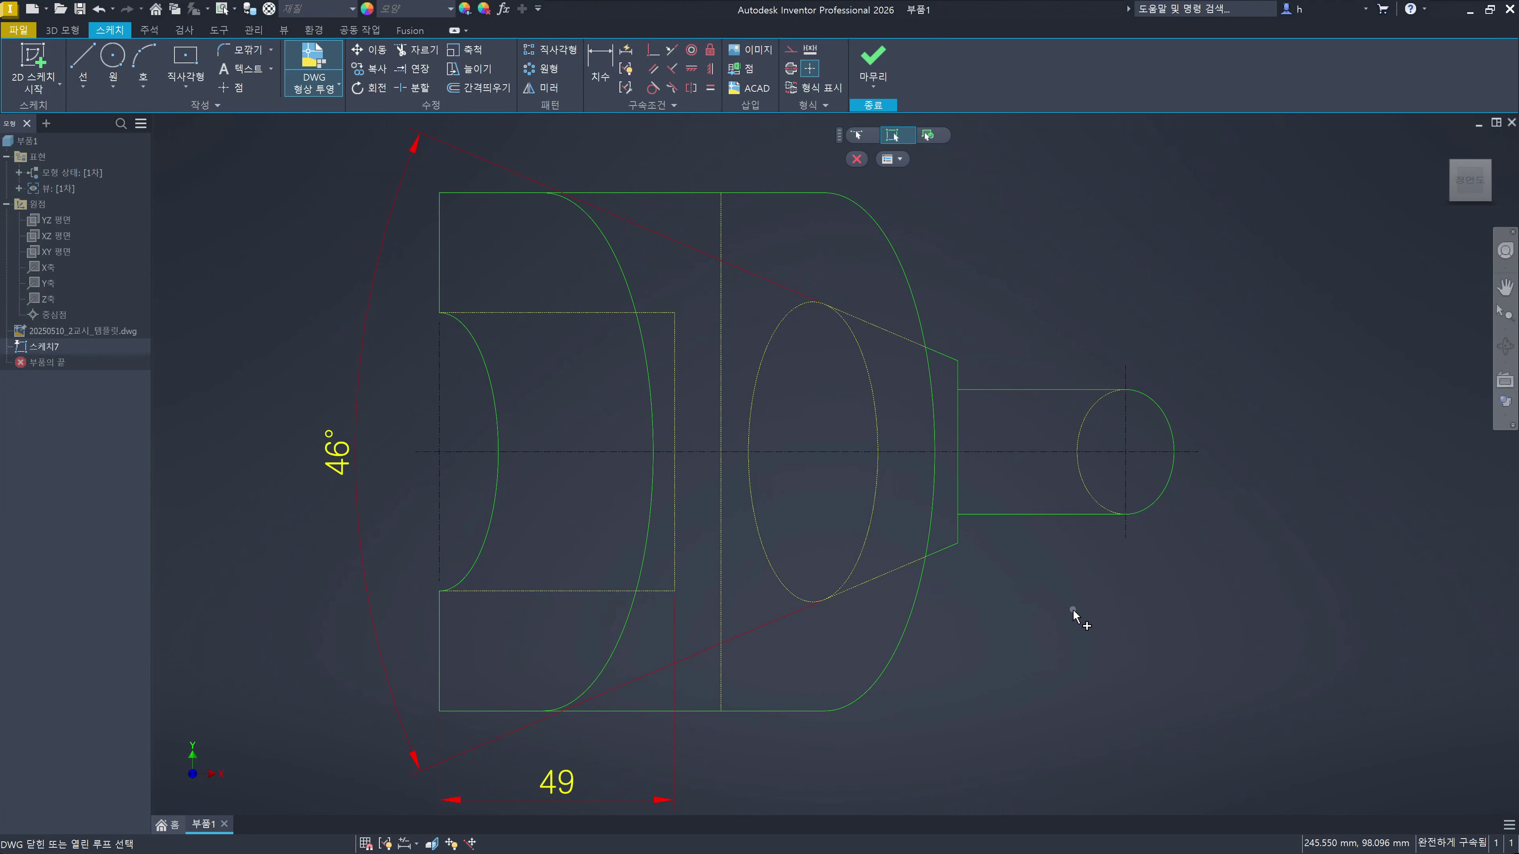
Step: Project the parallelogram loop of the plan view (평면도) into the sketch and end the projection
scroll(1181, 586, "down", 5)
scroll(1165, 514, "up", 3)
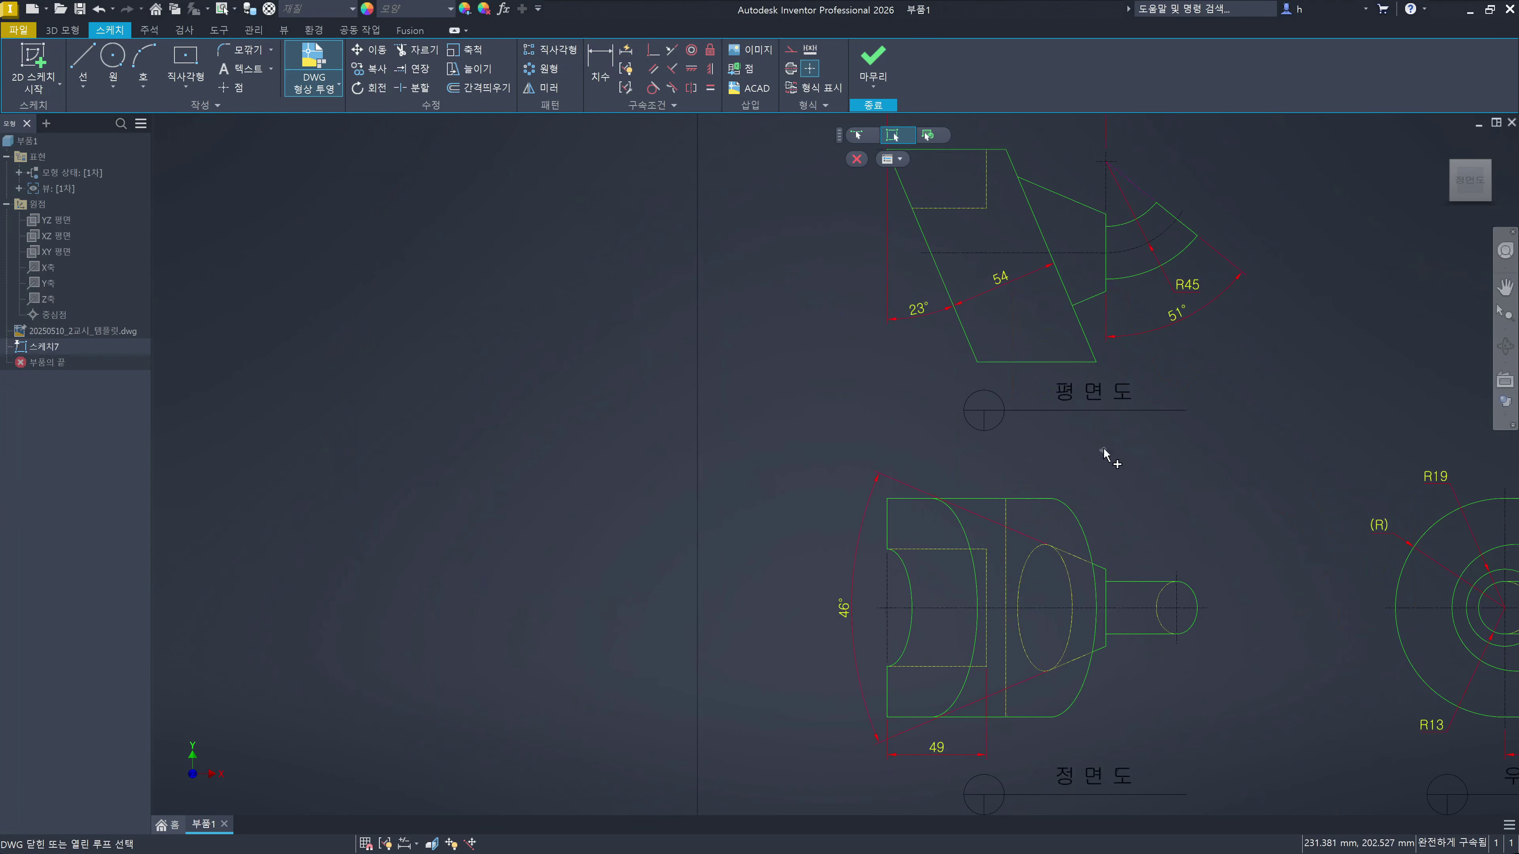
left_click(1034, 363)
left_click(859, 159)
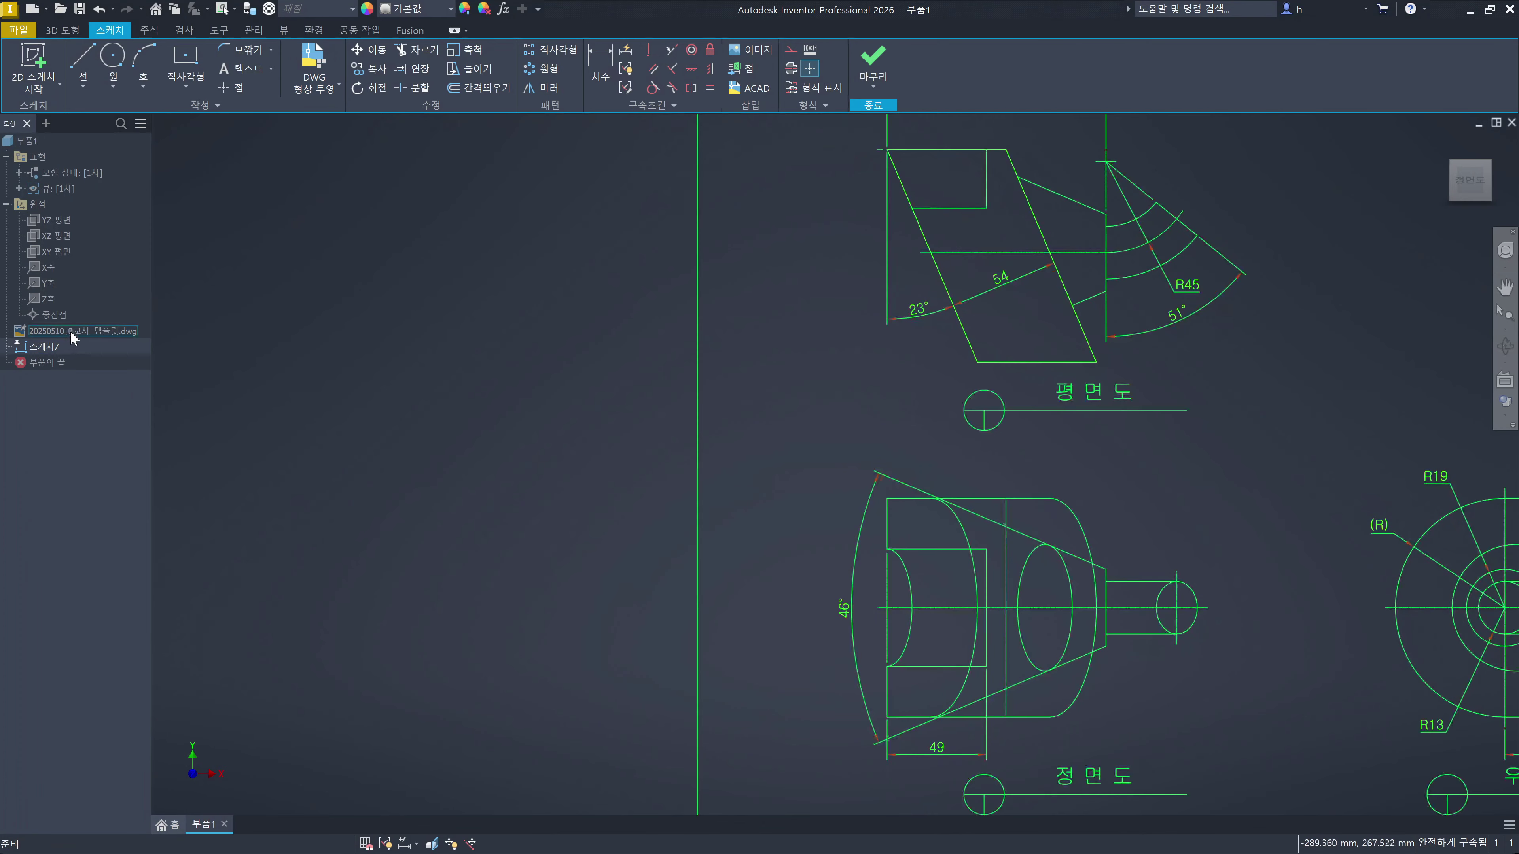
Step: Toggle the visibility of the imported DWG to check the projected parallelogram
left_click(74, 332)
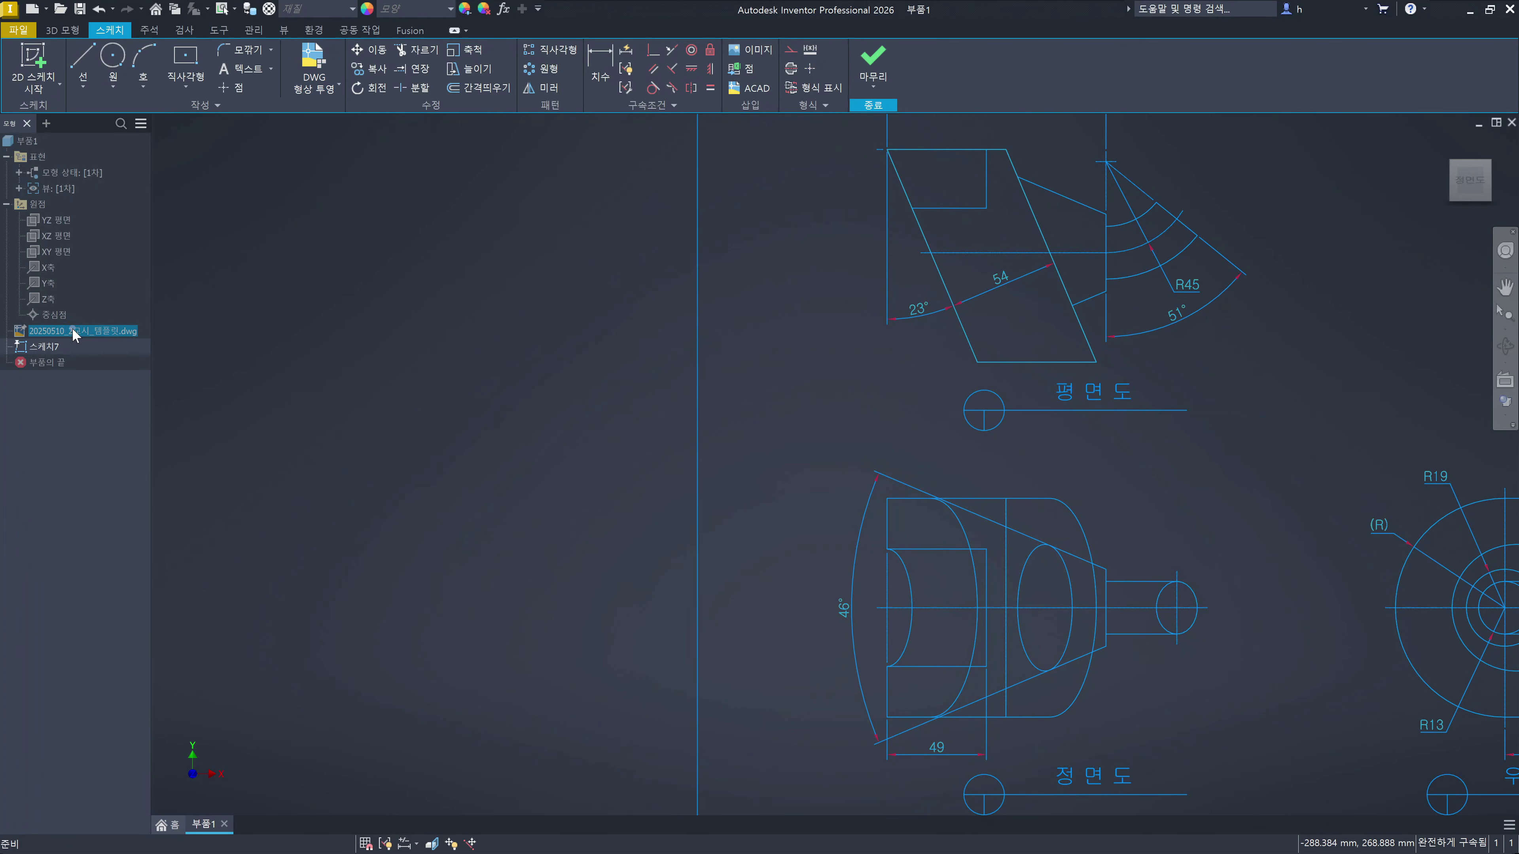
left_click(74, 333)
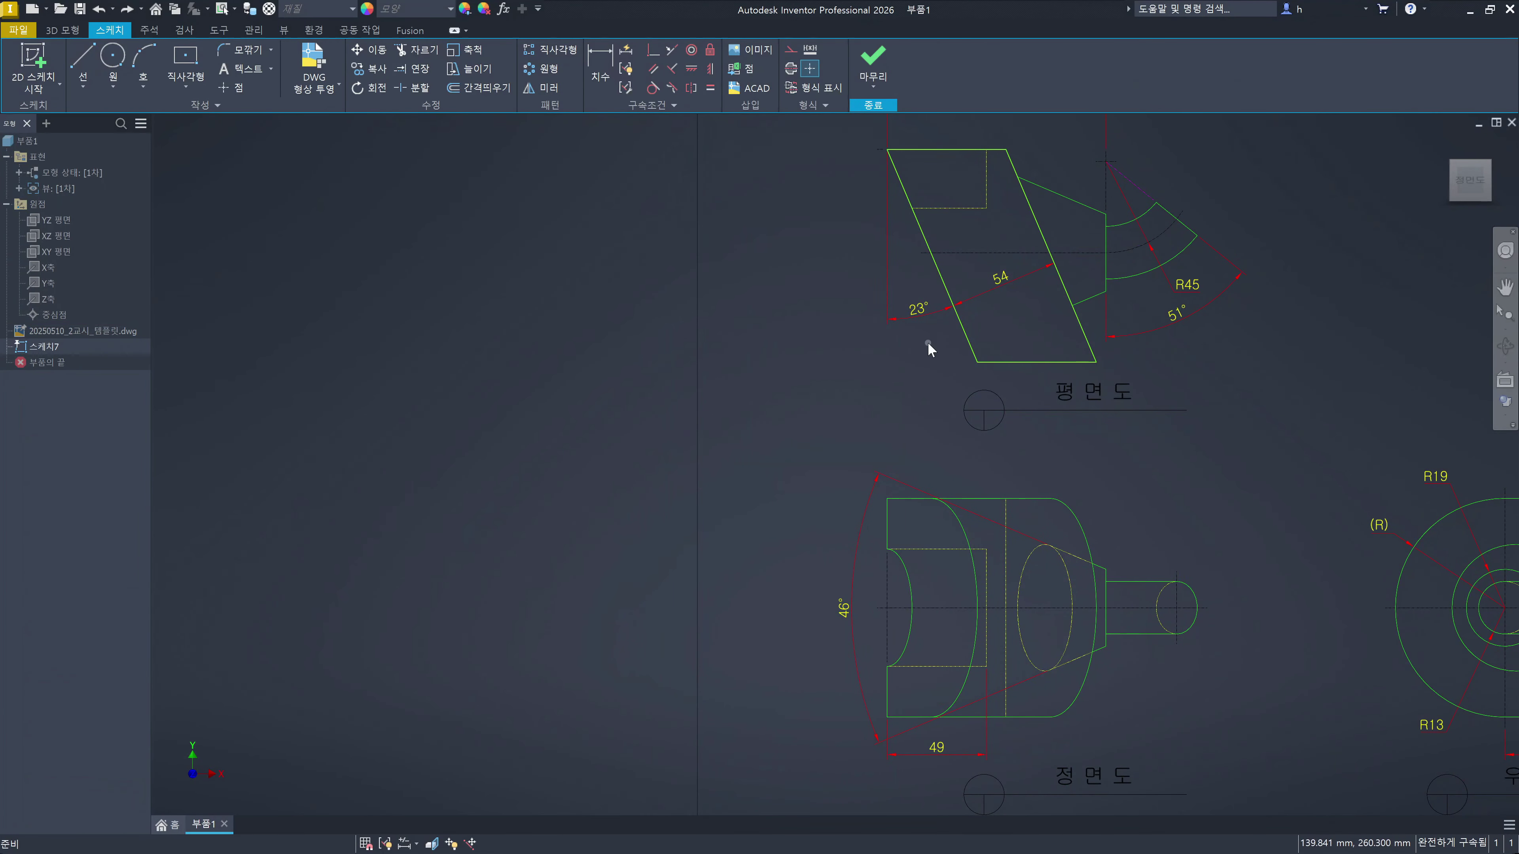
left_click(627, 247)
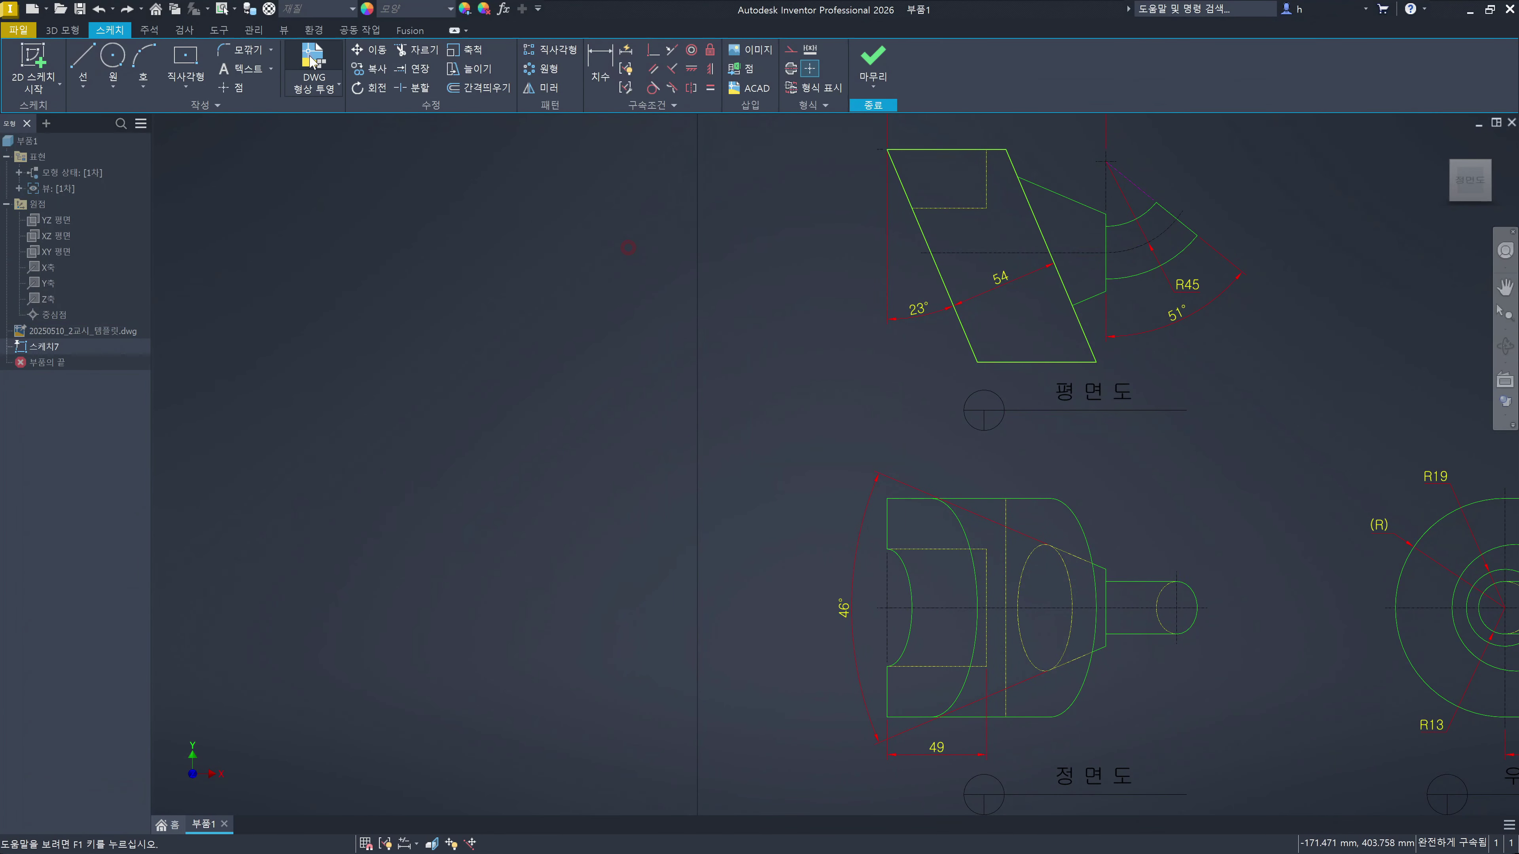
Step: Project the circle-and-line view label symbol below the plan view as a DWG block
left_click(313, 64)
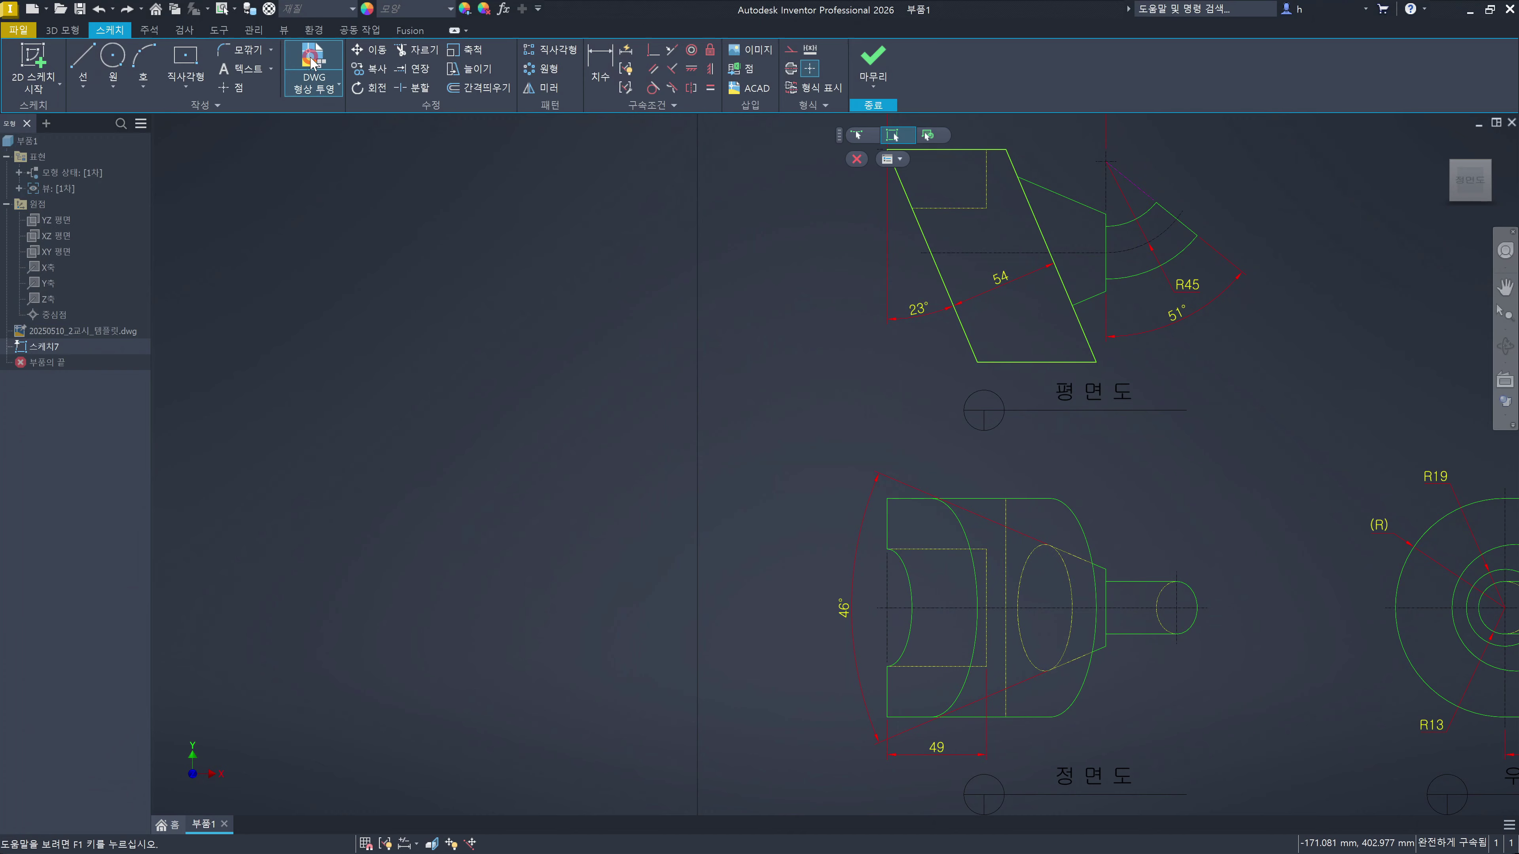
left_click(928, 137)
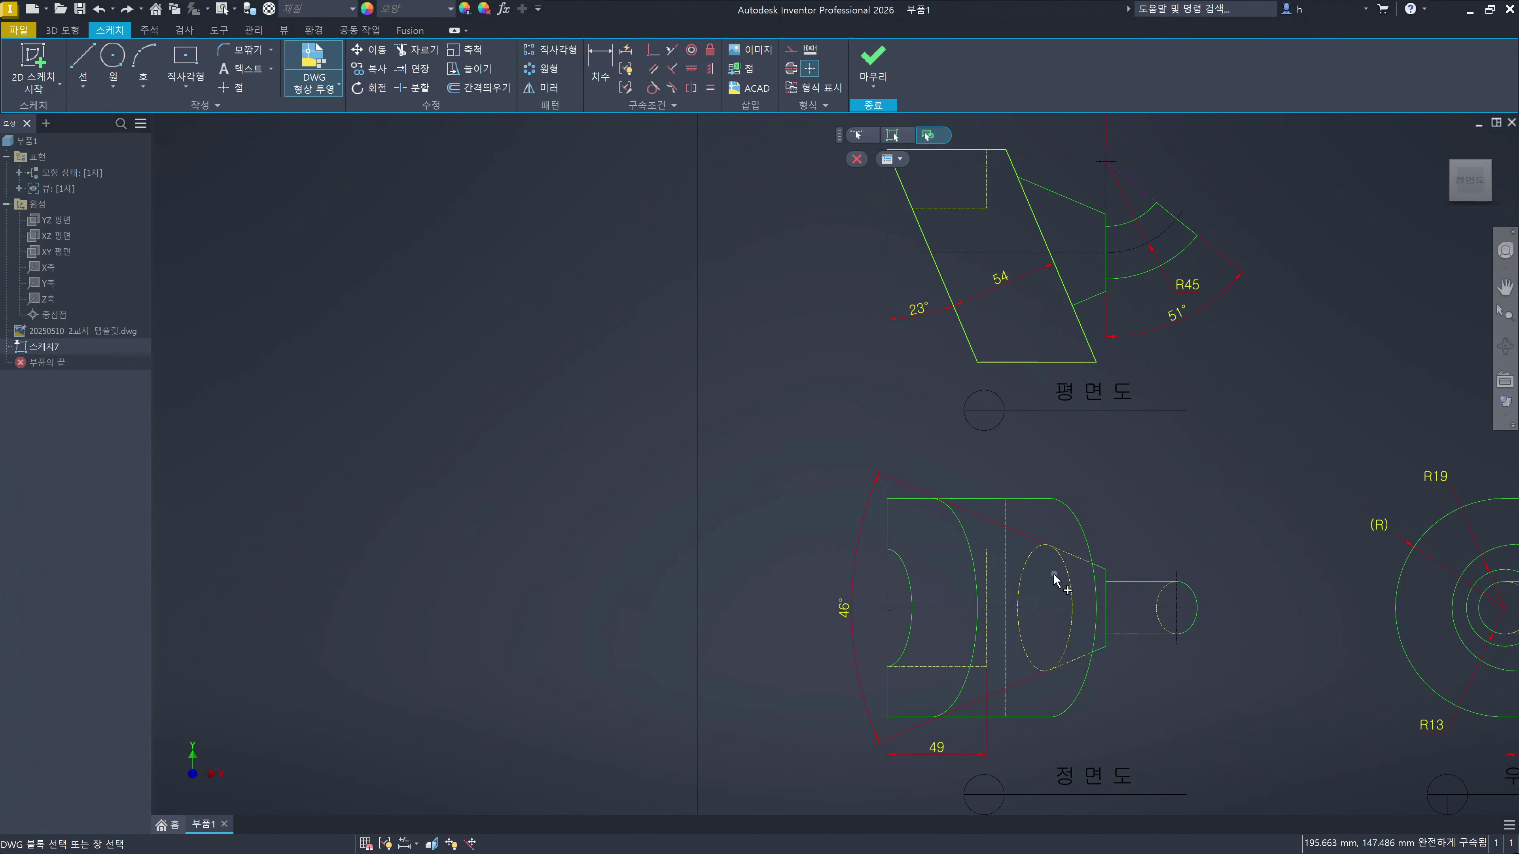
left_click(1026, 413)
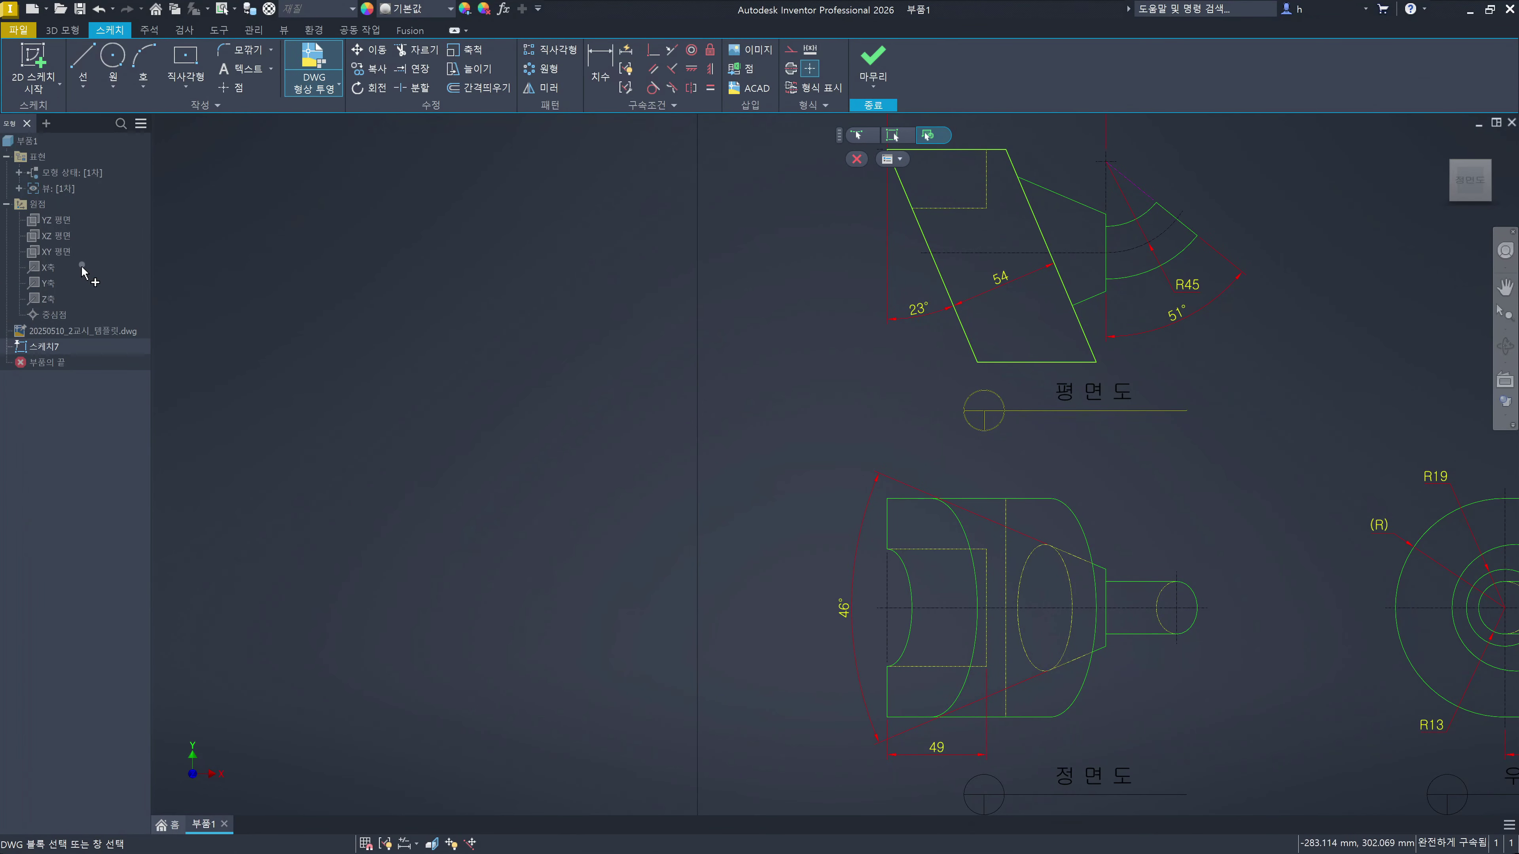
left_click(856, 158)
Step: Hide the imported DWG drawing so that only the projected sketch geometry is displayed
left_click(51, 330)
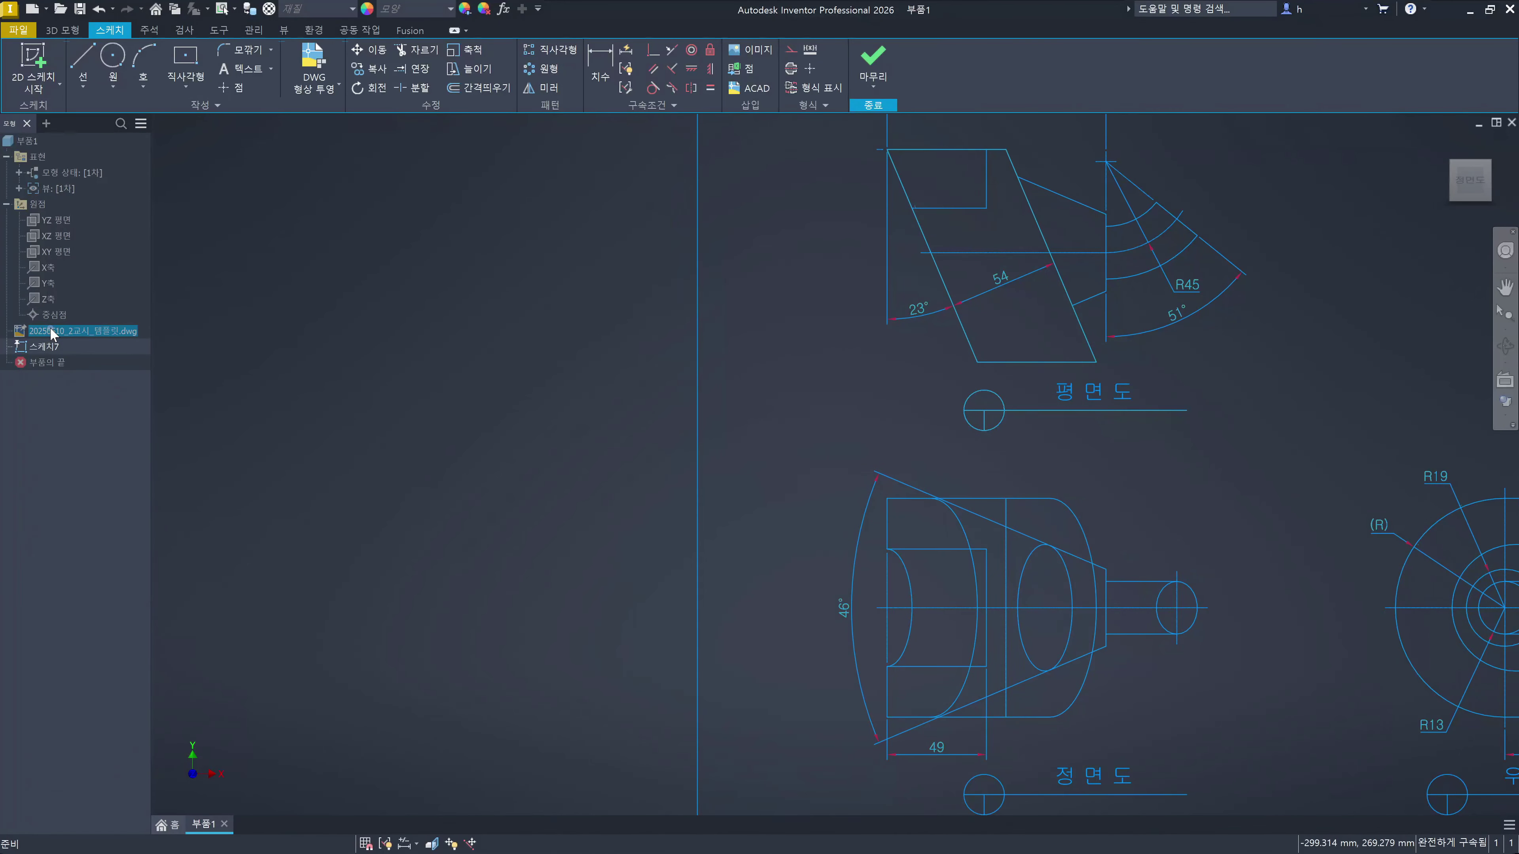
key("alt+v")
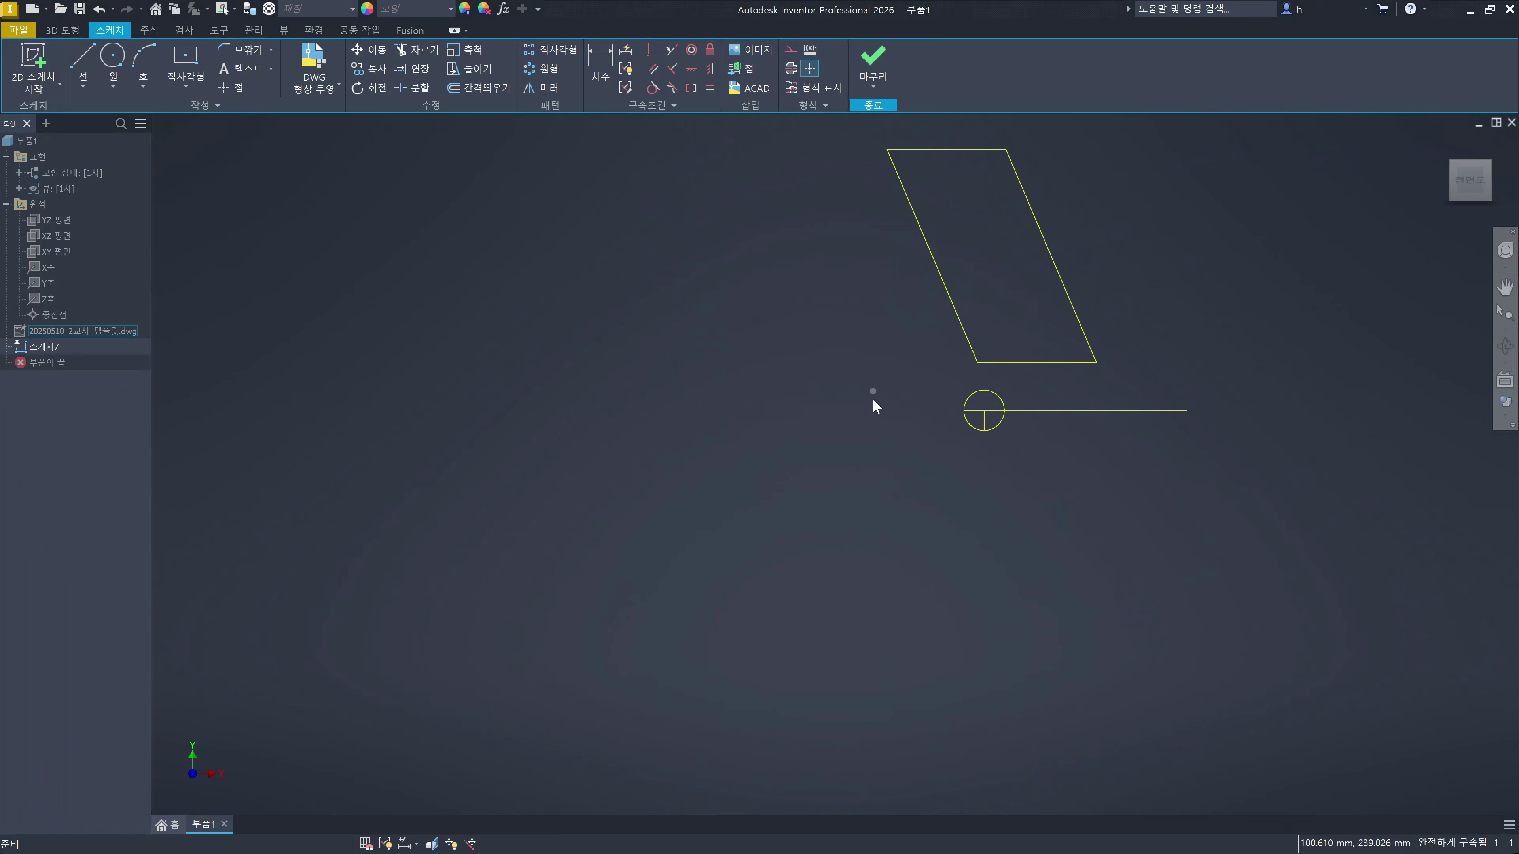
left_click(873, 400)
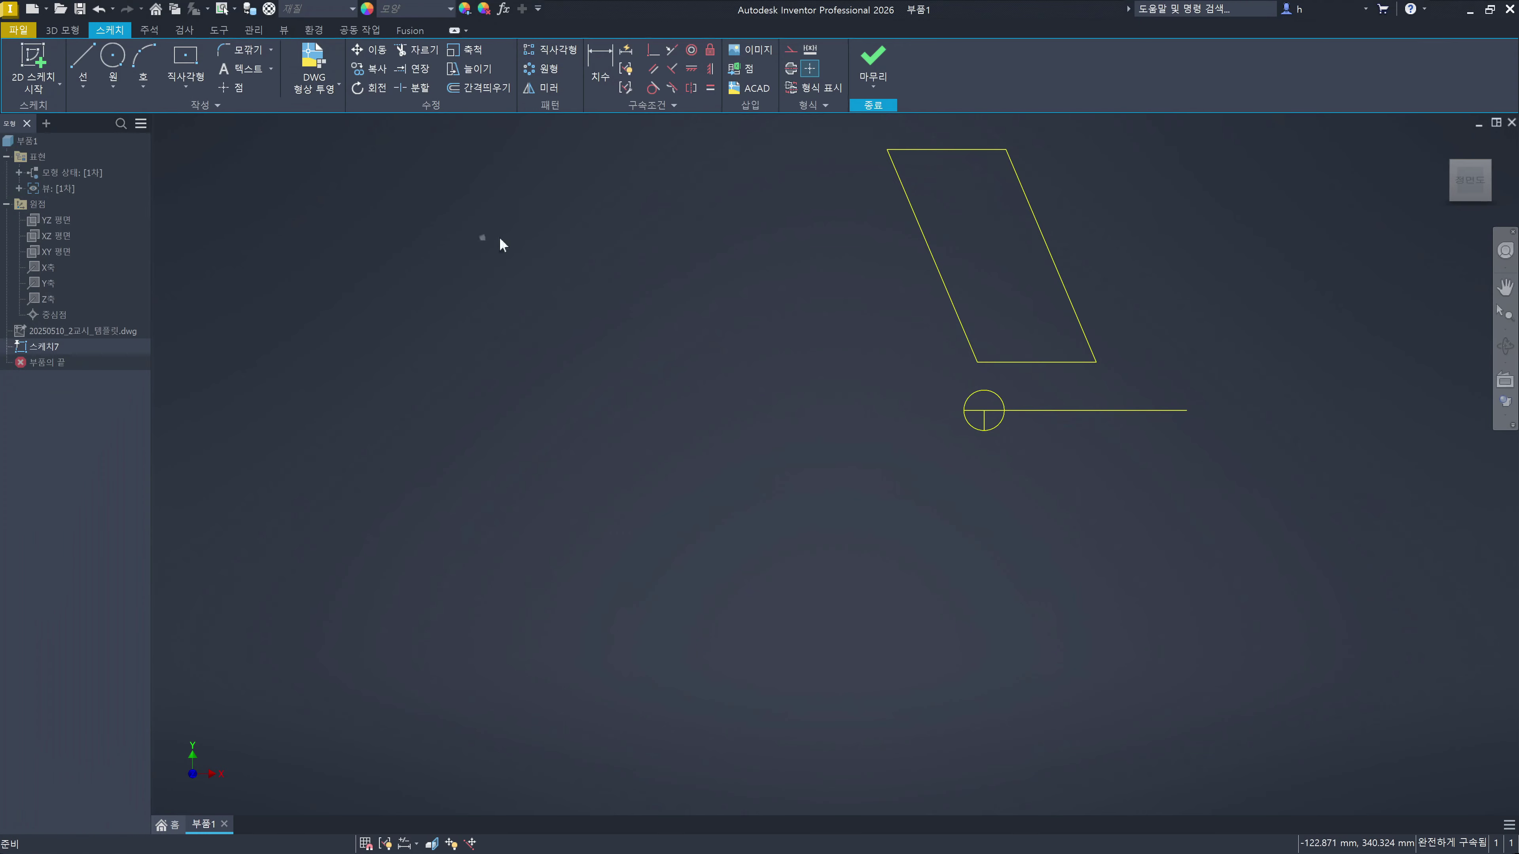
left_click(666, 339)
left_click(319, 93)
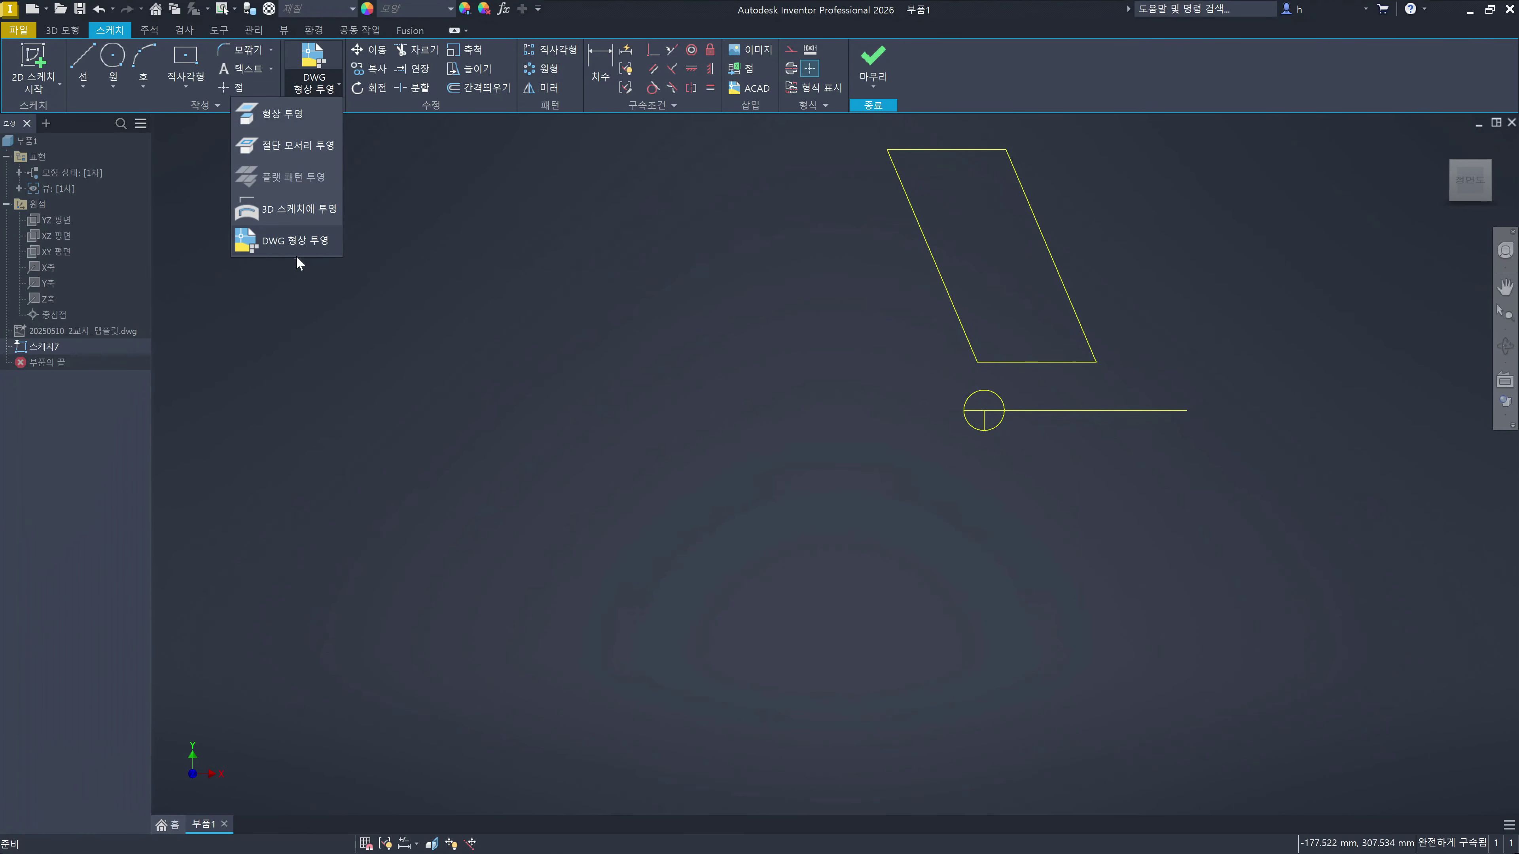
left_click(564, 358)
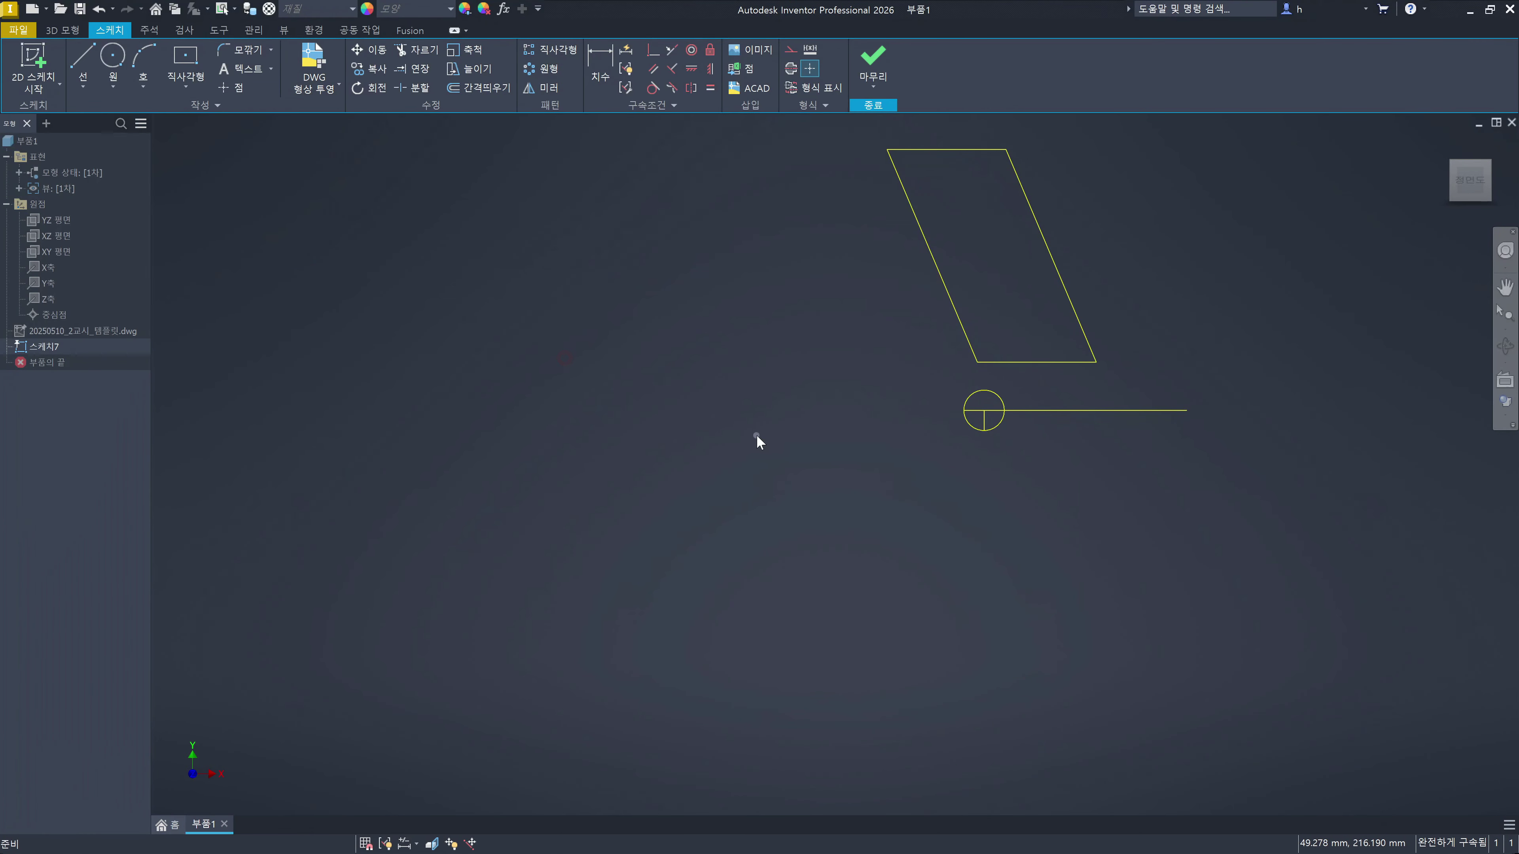